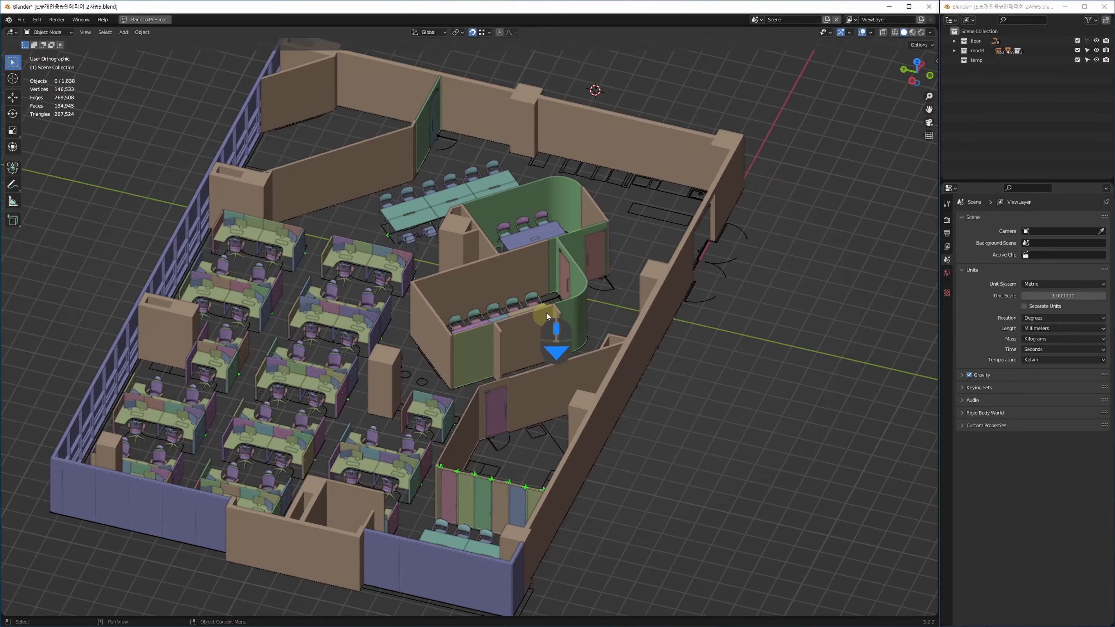
Zoom in on the office's top wall and tilt the view to look down on it.
{"action": "scroll", "coordinate": [488, 488], "scroll_direction": "up", "scroll_amount": 10}
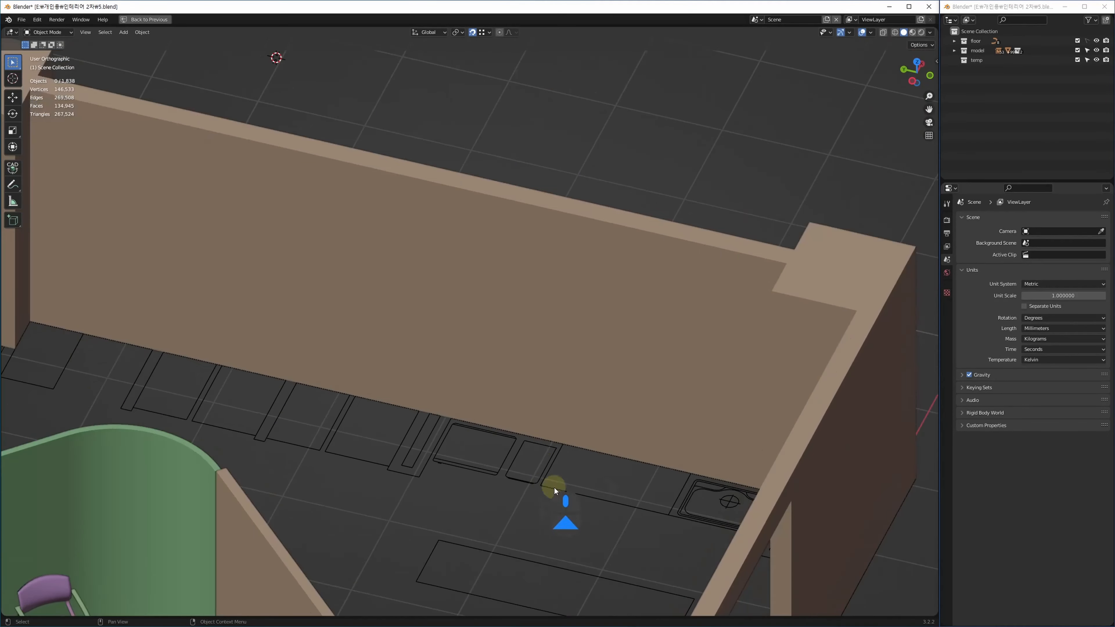
{"action": "middle_click_drag", "start_coordinate": [648, 462], "coordinate": [537, 376]}
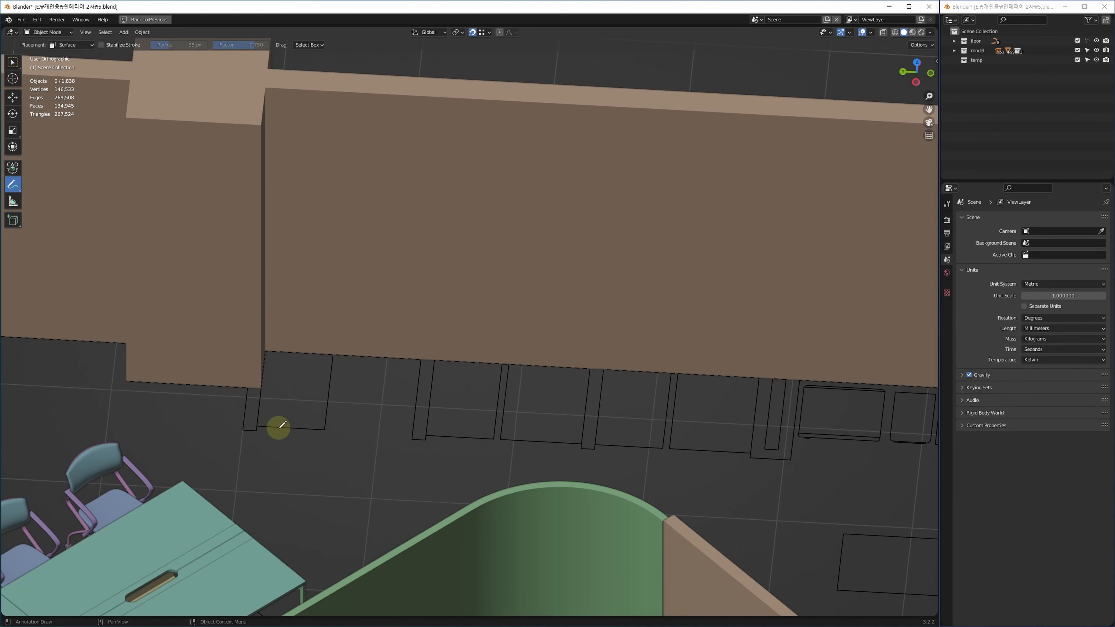
Sketch the three arches, the wide opening and the partition's top line along the wall.
{"action": "mouse_move", "coordinate": [255, 427]}
{"action": "left_mouse_down"}
{"action": "mouse_move", "coordinate": [259, 203]}
{"action": "mouse_move", "coordinate": [373, 159]}
{"action": "mouse_move", "coordinate": [409, 200]}
{"action": "mouse_move", "coordinate": [411, 437]}
{"action": "left_mouse_up"}
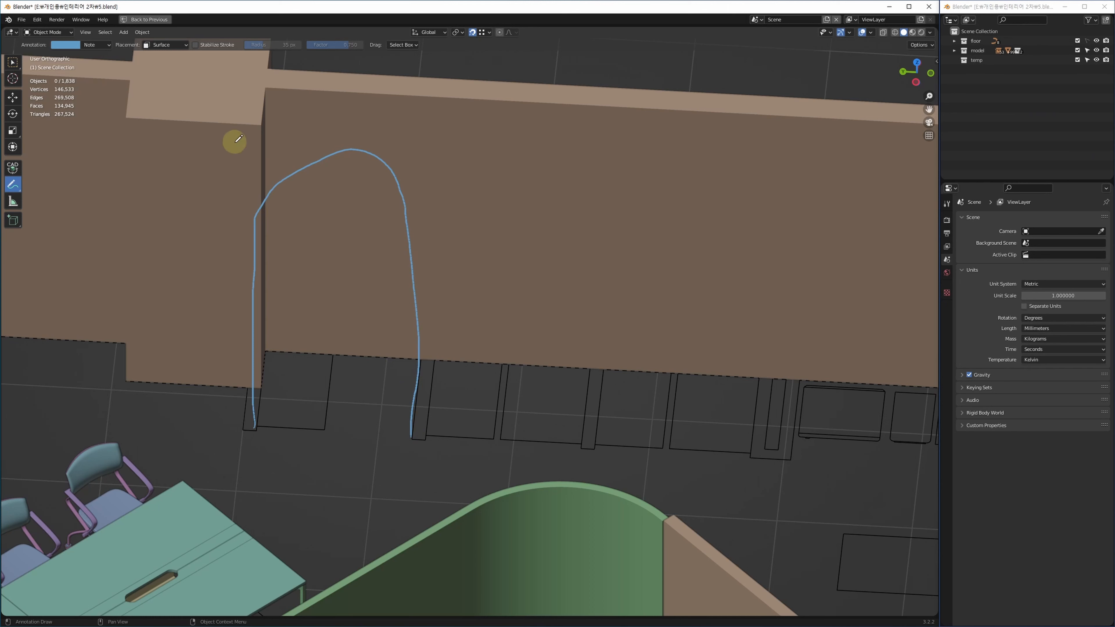
{"action": "mouse_move", "coordinate": [256, 117]}
{"action": "left_mouse_down"}
{"action": "mouse_move", "coordinate": [238, 433]}
{"action": "mouse_move", "coordinate": [259, 119]}
{"action": "mouse_move", "coordinate": [850, 145]}
{"action": "mouse_move", "coordinate": [795, 211]}
{"action": "mouse_move", "coordinate": [765, 470]}
{"action": "left_mouse_up"}
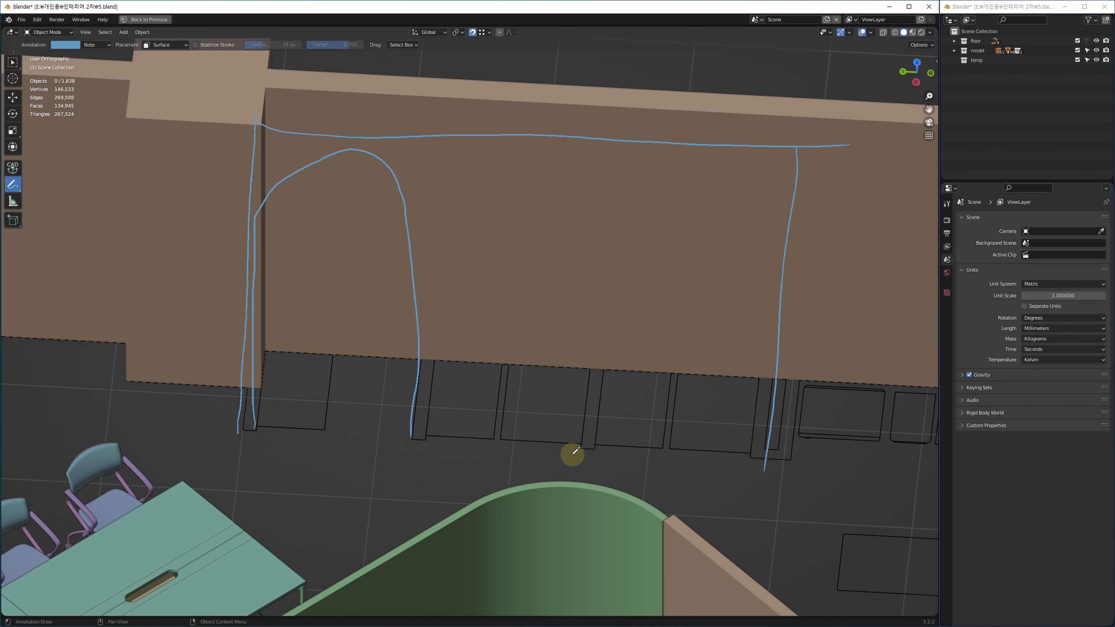
{"action": "mouse_move", "coordinate": [584, 450]}
{"action": "left_mouse_down"}
{"action": "mouse_move", "coordinate": [588, 237]}
{"action": "mouse_move", "coordinate": [478, 210]}
{"action": "mouse_move", "coordinate": [435, 417]}
{"action": "left_mouse_up"}
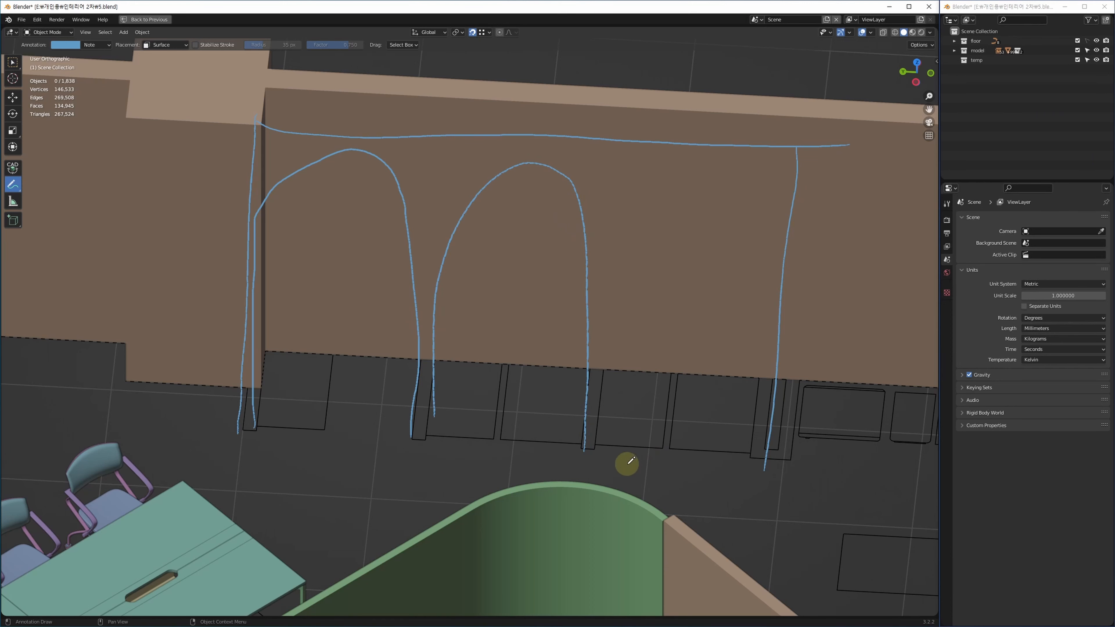
{"action": "mouse_move", "coordinate": [601, 434]}
{"action": "left_mouse_down"}
{"action": "mouse_move", "coordinate": [605, 336]}
{"action": "mouse_move", "coordinate": [739, 199]}
{"action": "mouse_move", "coordinate": [762, 488]}
{"action": "left_mouse_up"}
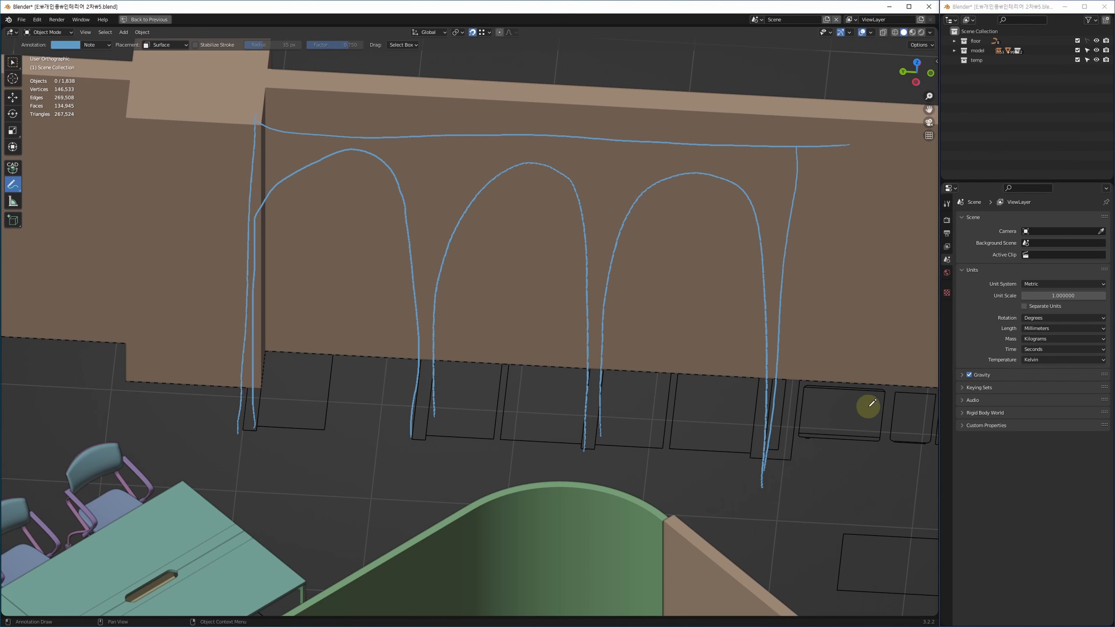
{"action": "middle_click_drag", "start_coordinate": [869, 407], "coordinate": [397, 365], "text": "shift"}
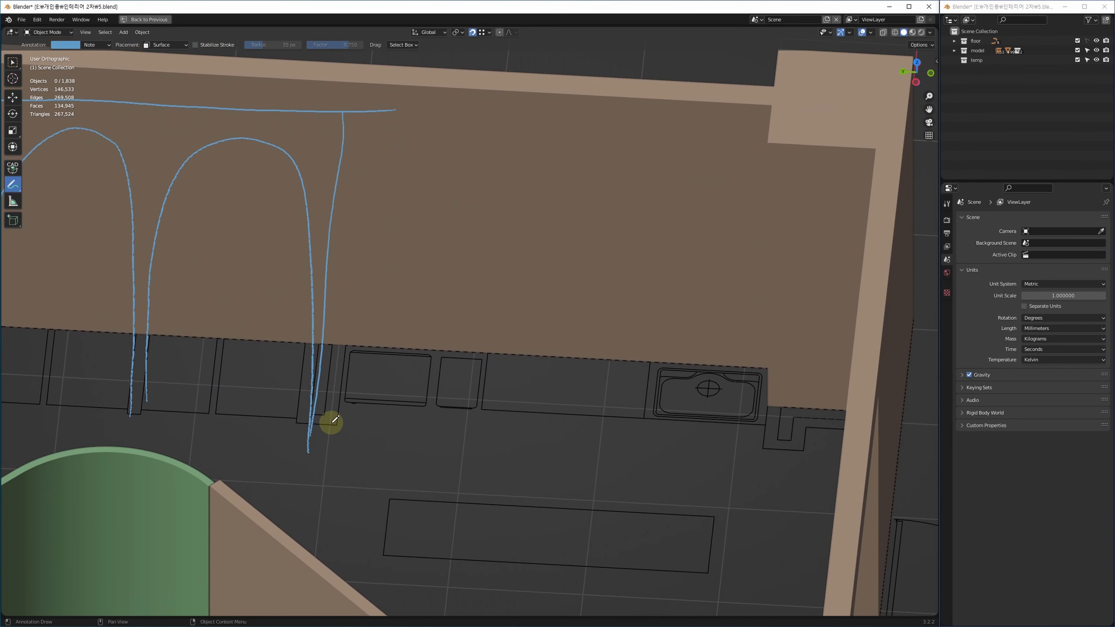
{"action": "mouse_move", "coordinate": [335, 420]}
{"action": "left_mouse_down"}
{"action": "mouse_move", "coordinate": [366, 228]}
{"action": "mouse_move", "coordinate": [404, 181]}
{"action": "mouse_move", "coordinate": [742, 184]}
{"action": "mouse_move", "coordinate": [853, 233]}
{"action": "mouse_move", "coordinate": [820, 453]}
{"action": "left_mouse_up"}
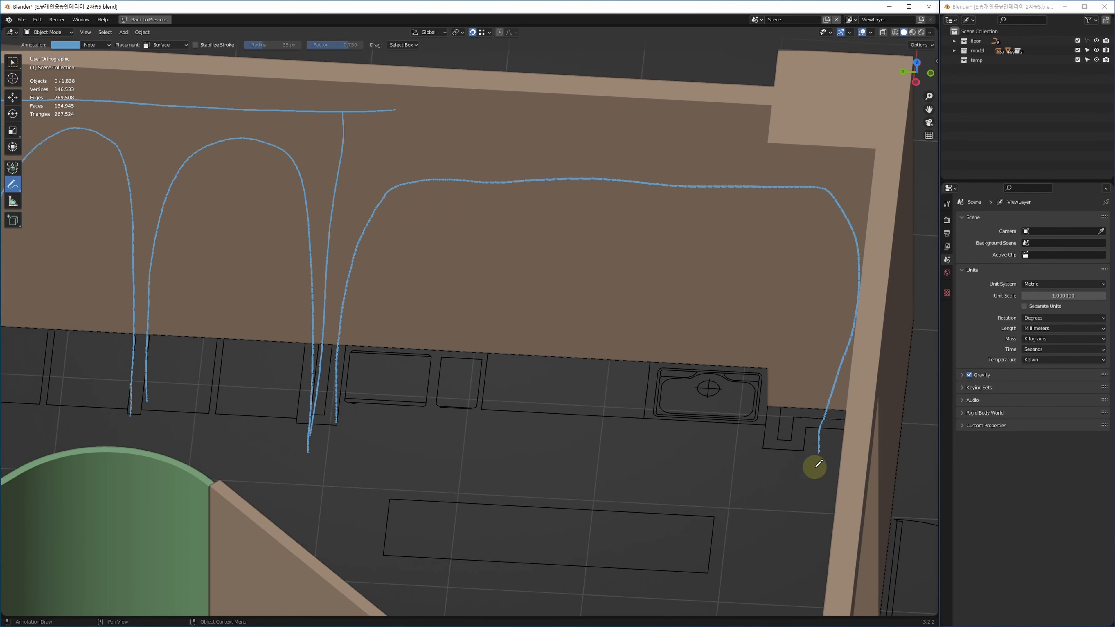
{"action": "middle_click_drag", "start_coordinate": [390, 273], "coordinate": [491, 352], "text": "shift"}
Outline the two cabinets and the counter along the floor below the wall.
{"action": "scroll", "coordinate": [498, 281], "scroll_direction": "down", "scroll_amount": 2}
{"action": "left_click_drag", "start_coordinate": [499, 215], "coordinate": [848, 245]}
{"action": "middle_click_drag", "start_coordinate": [369, 377], "coordinate": [451, 353], "text": "shift"}
{"action": "mouse_move", "coordinate": [416, 348]}
{"action": "left_mouse_down"}
{"action": "mouse_move", "coordinate": [454, 400]}
{"action": "mouse_move", "coordinate": [462, 337]}
{"action": "mouse_move", "coordinate": [451, 414]}
{"action": "left_mouse_up"}
{"action": "mouse_move", "coordinate": [472, 336]}
{"action": "left_mouse_down"}
{"action": "mouse_move", "coordinate": [466, 387]}
{"action": "mouse_move", "coordinate": [519, 396]}
{"action": "mouse_move", "coordinate": [518, 358]}
{"action": "mouse_move", "coordinate": [509, 413]}
{"action": "left_mouse_up"}
{"action": "middle_click_drag", "start_coordinate": [707, 421], "coordinate": [625, 427], "text": "shift"}
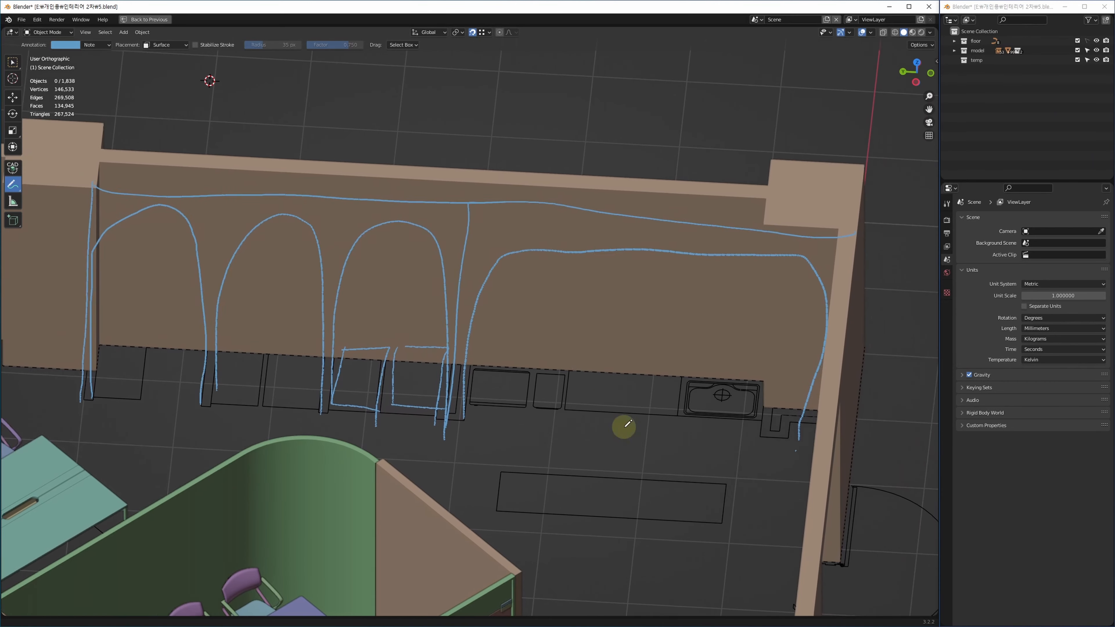
{"action": "mouse_move", "coordinate": [563, 353]}
{"action": "left_mouse_down"}
{"action": "mouse_move", "coordinate": [563, 400]}
{"action": "mouse_move", "coordinate": [757, 374]}
{"action": "left_mouse_up"}
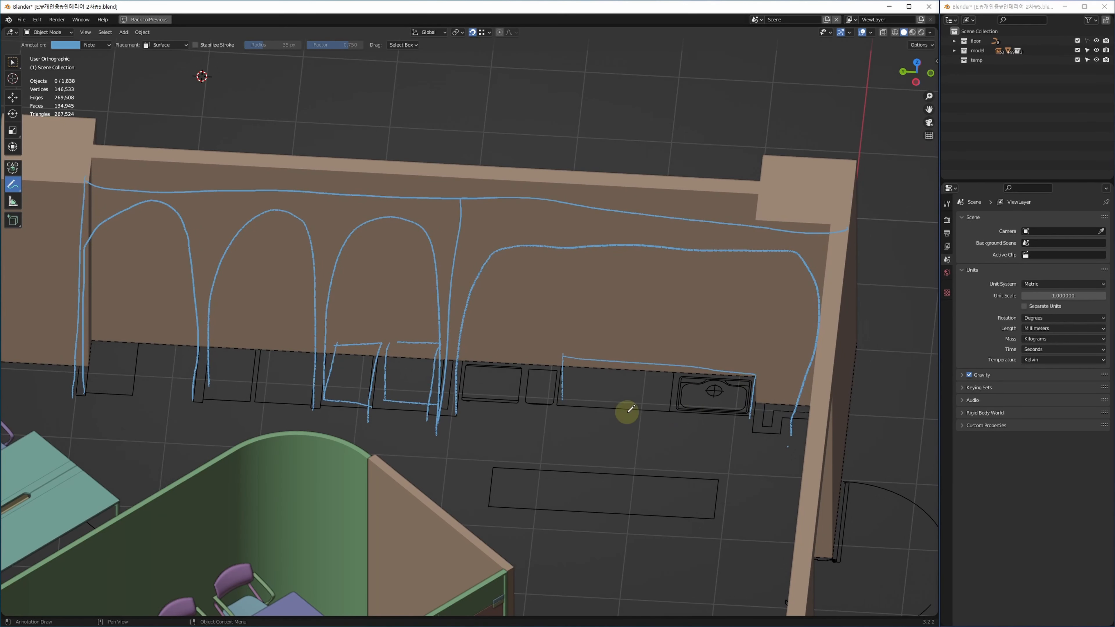
{"action": "left_click_drag", "start_coordinate": [557, 408], "coordinate": [749, 413]}
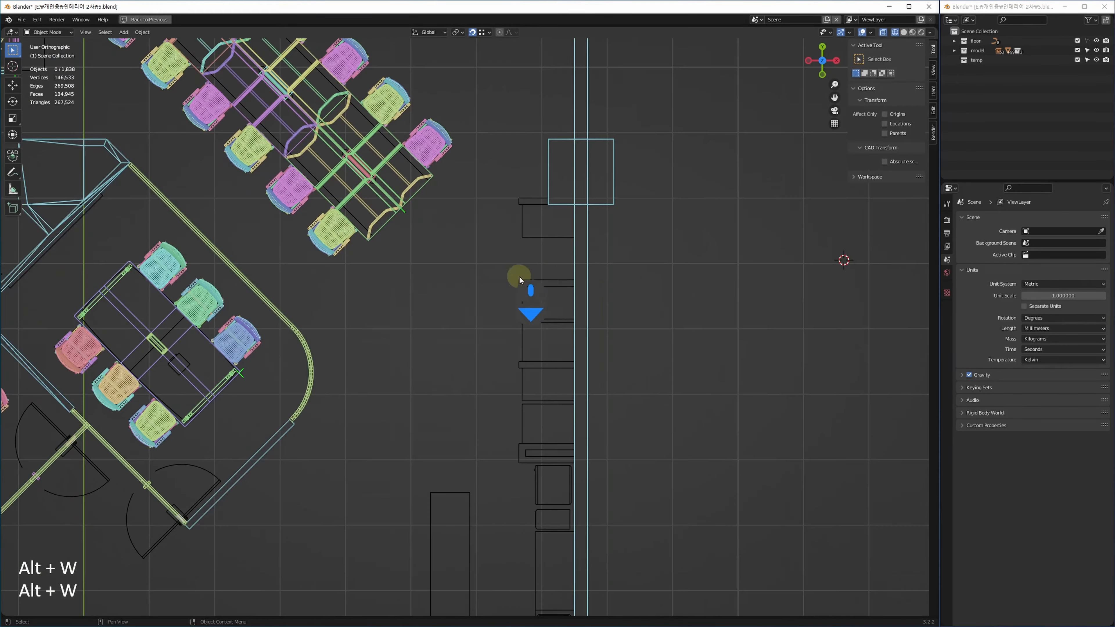
{"action": "scroll", "coordinate": [517, 279], "scroll_direction": "up", "scroll_amount": 2}
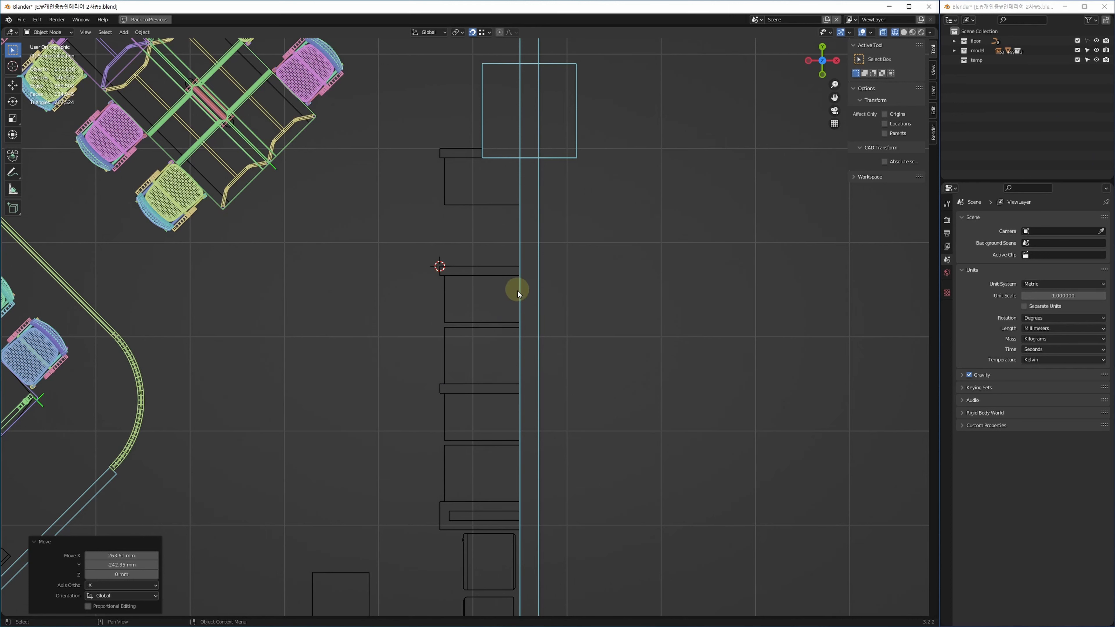
{"action": "middle_click_drag", "start_coordinate": [427, 345], "coordinate": [423, 333]}
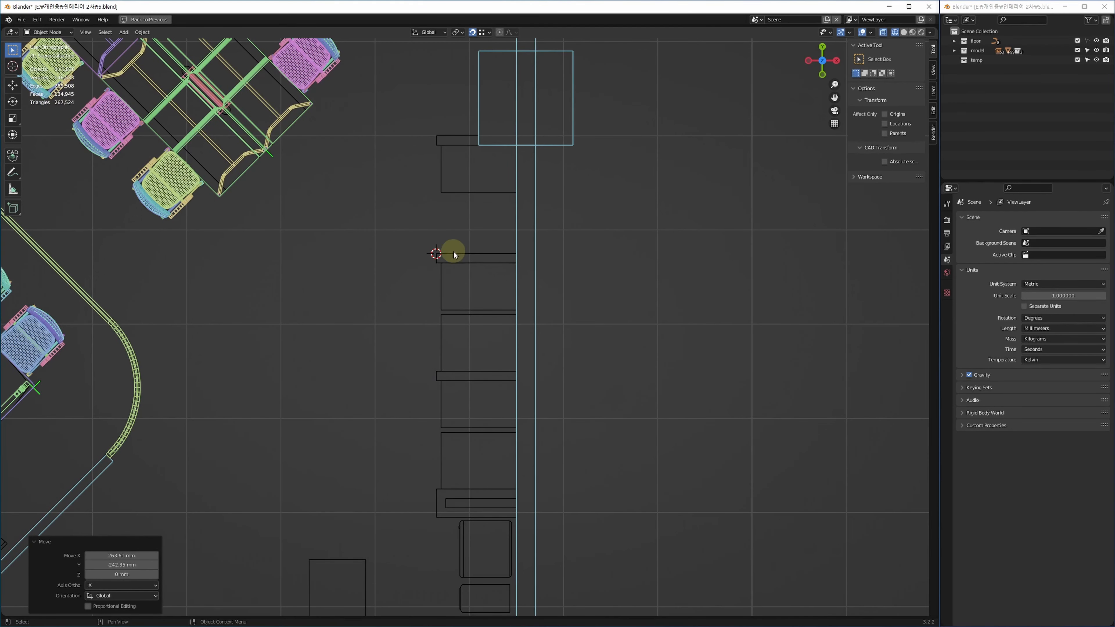
{"action": "scroll", "coordinate": [455, 281], "scroll_direction": "up", "scroll_amount": 5}
{"action": "middle_click_drag", "start_coordinate": [369, 199], "coordinate": [367, 197]}
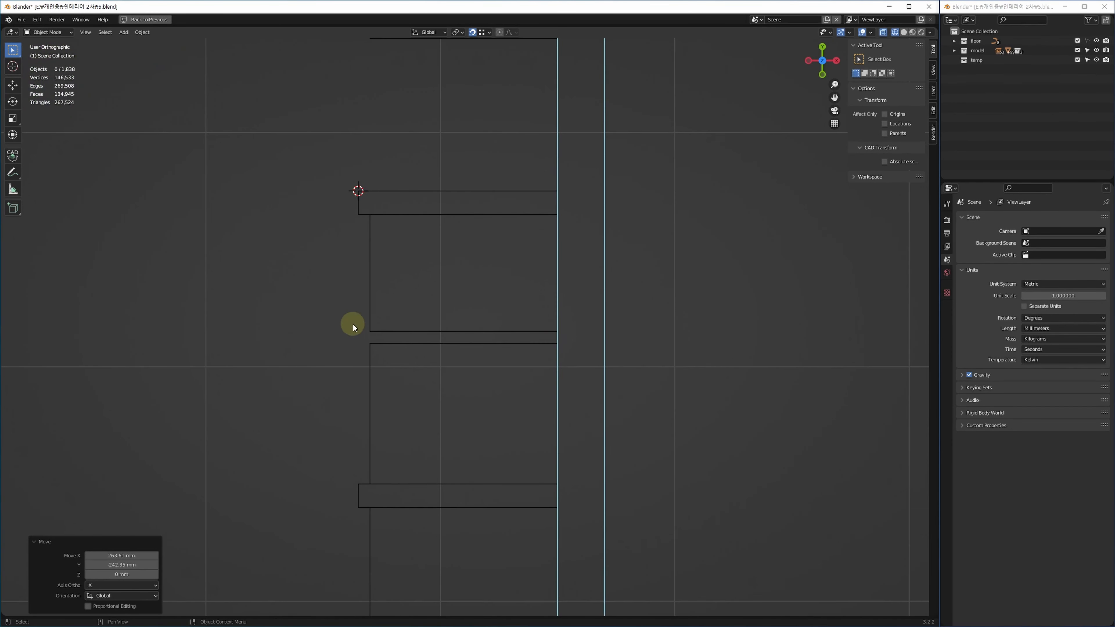
{"action": "middle_click_drag", "start_coordinate": [384, 288], "coordinate": [392, 280]}
{"action": "middle_click_drag", "start_coordinate": [420, 209], "coordinate": [374, 199]}
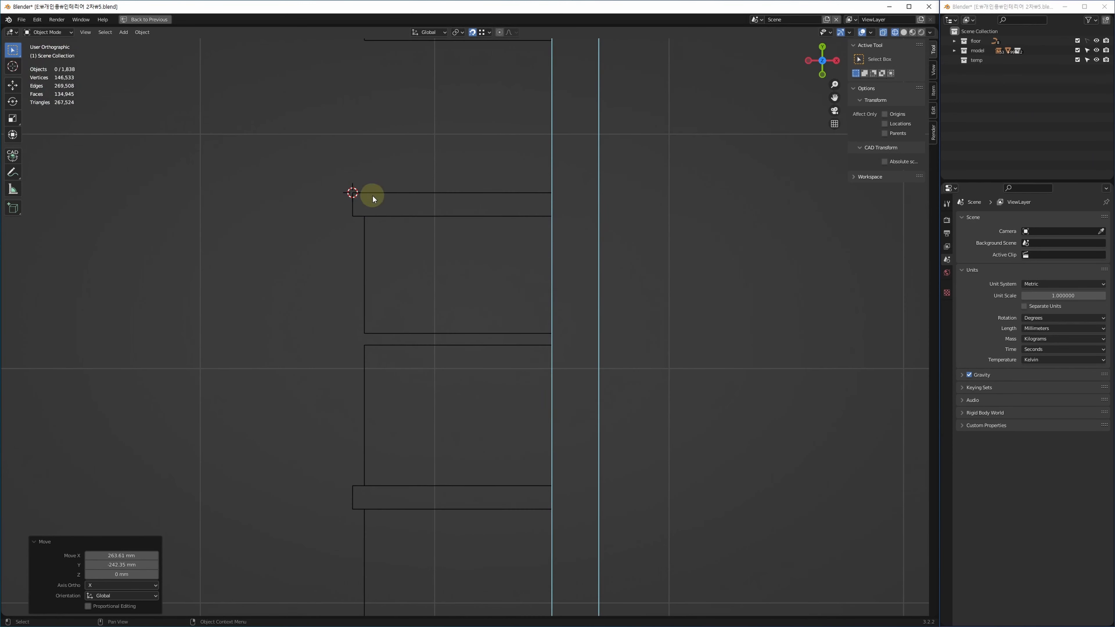
{"action": "key", "text": "shift+a"}
Add a 100 mm plane and position it against the top wall line.
{"action": "mouse_move", "coordinate": [396, 220]}
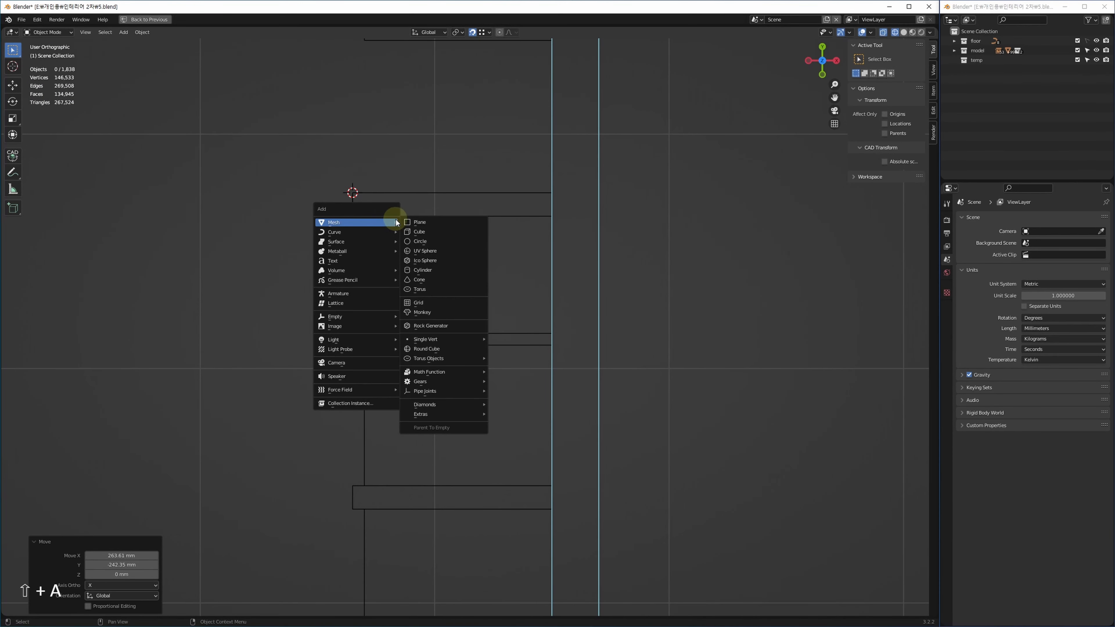
{"action": "left_click", "coordinate": [438, 221]}
{"action": "left_click", "coordinate": [125, 527]}
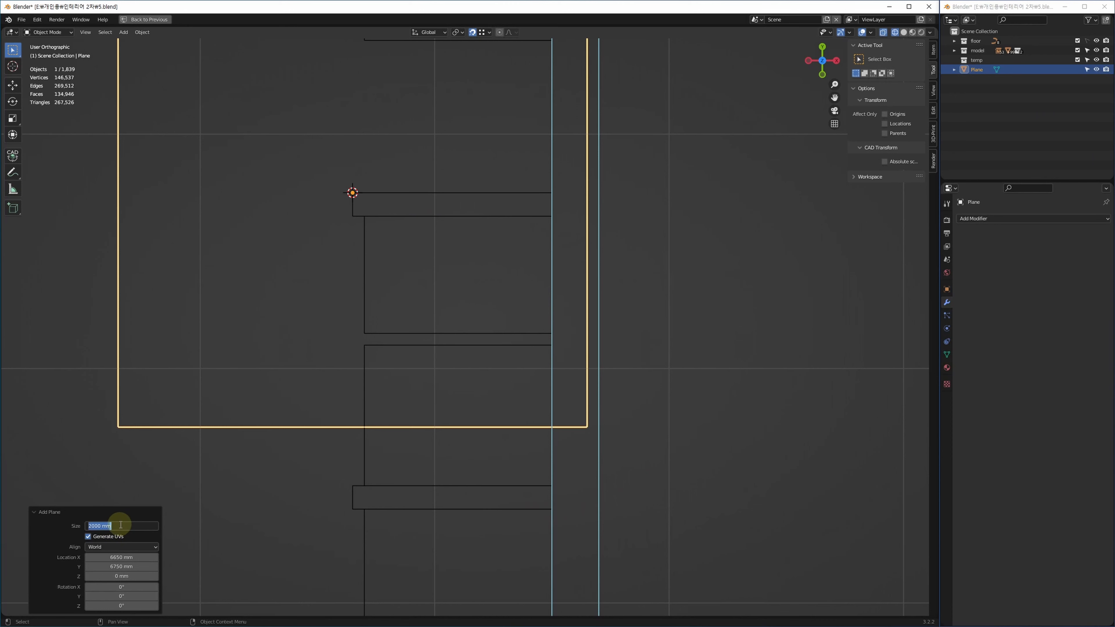
{"action": "type", "text": "100"}
{"action": "key", "text": "Return"}
{"action": "middle_click_drag", "start_coordinate": [413, 168], "coordinate": [374, 175]}
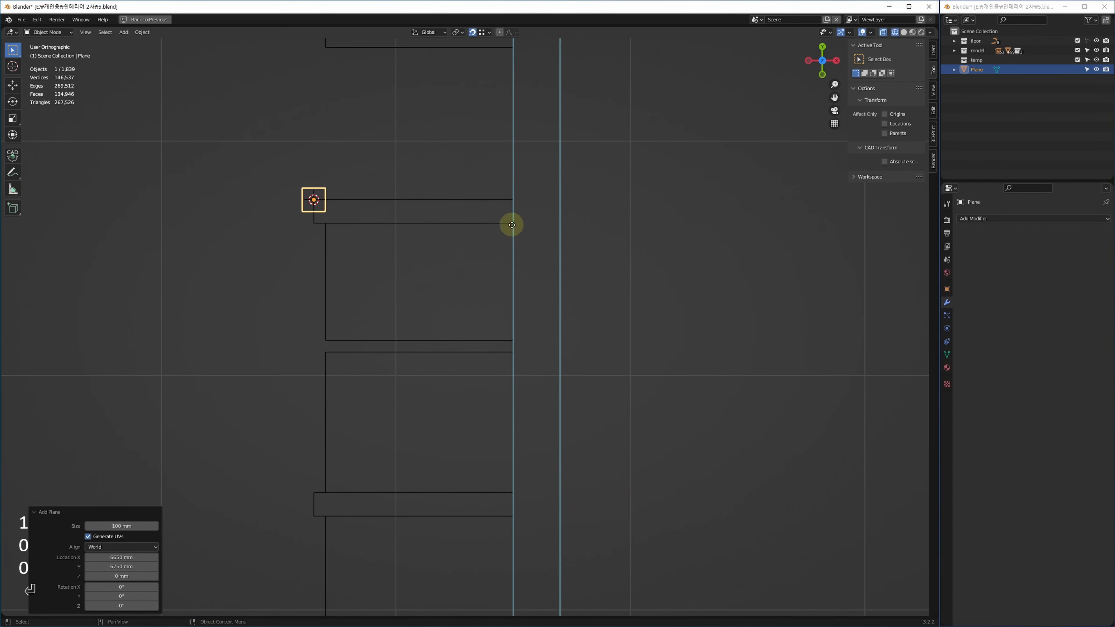
{"action": "key", "text": "g"}
{"action": "left_click", "coordinate": [518, 208]}
{"action": "key", "text": "g"}
{"action": "left_click", "coordinate": [514, 223]}
{"action": "middle_click_drag", "start_coordinate": [460, 172], "coordinate": [484, 179]}
{"action": "key", "text": "1"}
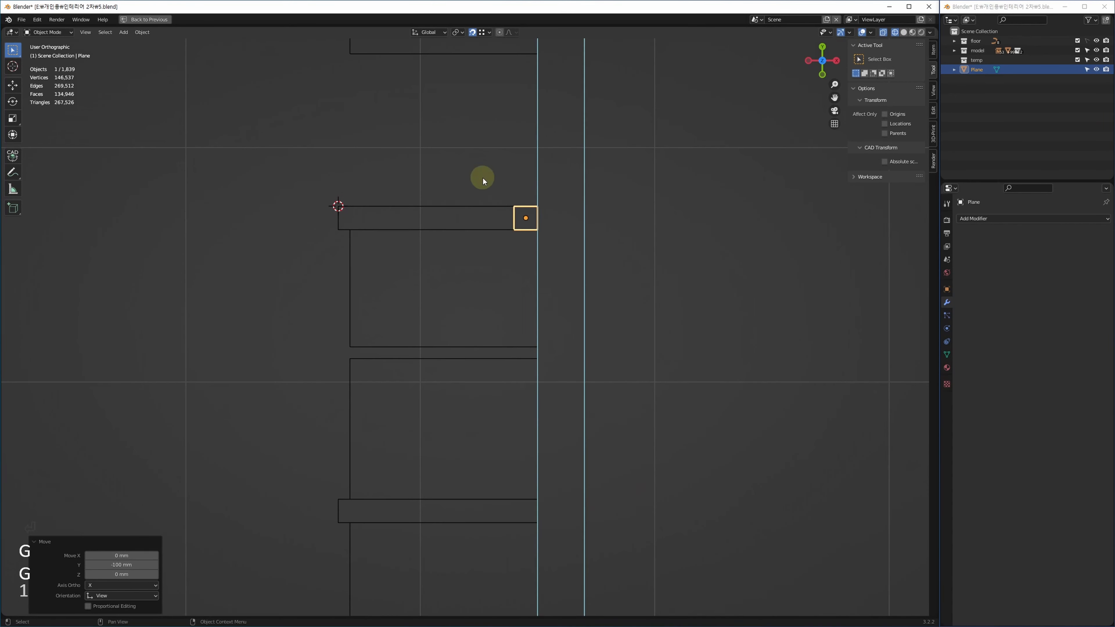
Stretch the plane's left edge 750 mm to form a strip.
{"action": "left_click_drag", "start_coordinate": [489, 173], "coordinate": [529, 263]}
{"action": "key", "text": "1"}
{"action": "middle_click_drag", "start_coordinate": [483, 239], "coordinate": [508, 229]}
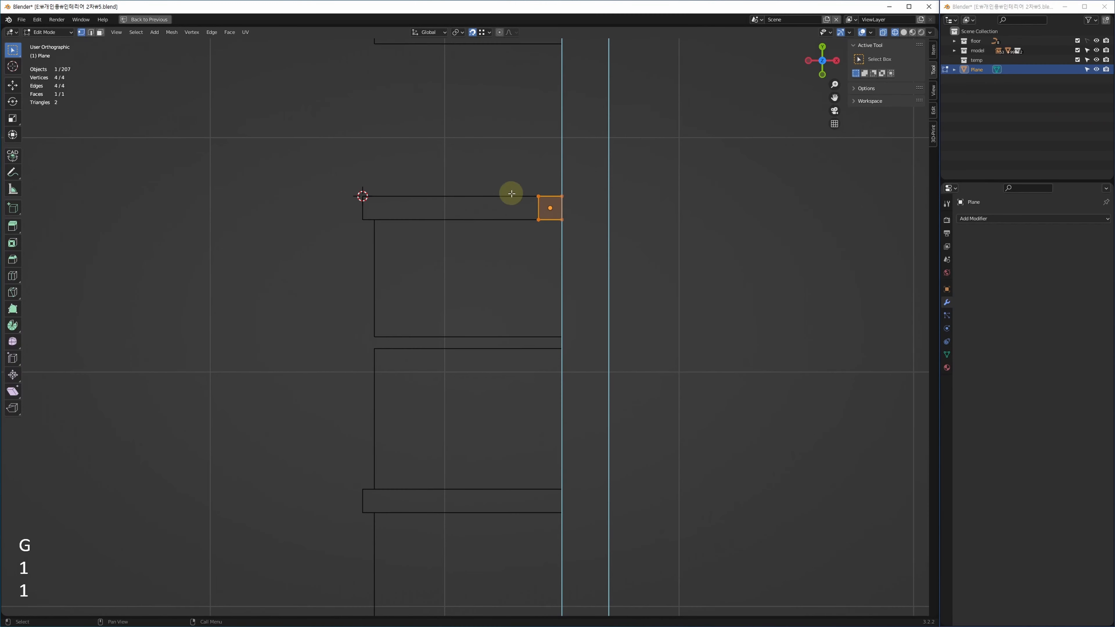
{"action": "left_click_drag", "start_coordinate": [514, 170], "coordinate": [542, 244]}
{"action": "key", "text": "g"}
{"action": "left_click", "coordinate": [361, 216]}
{"action": "middle_click_drag", "start_coordinate": [392, 275], "coordinate": [404, 227]}
Duplicate the strip face 1250 mm lower for the second pier.
{"action": "key", "text": "3"}
{"action": "left_click_drag", "start_coordinate": [319, 225], "coordinate": [576, 132]}
{"action": "middle_click_drag", "start_coordinate": [352, 220], "coordinate": [379, 172]}
{"action": "key", "text": "d"}
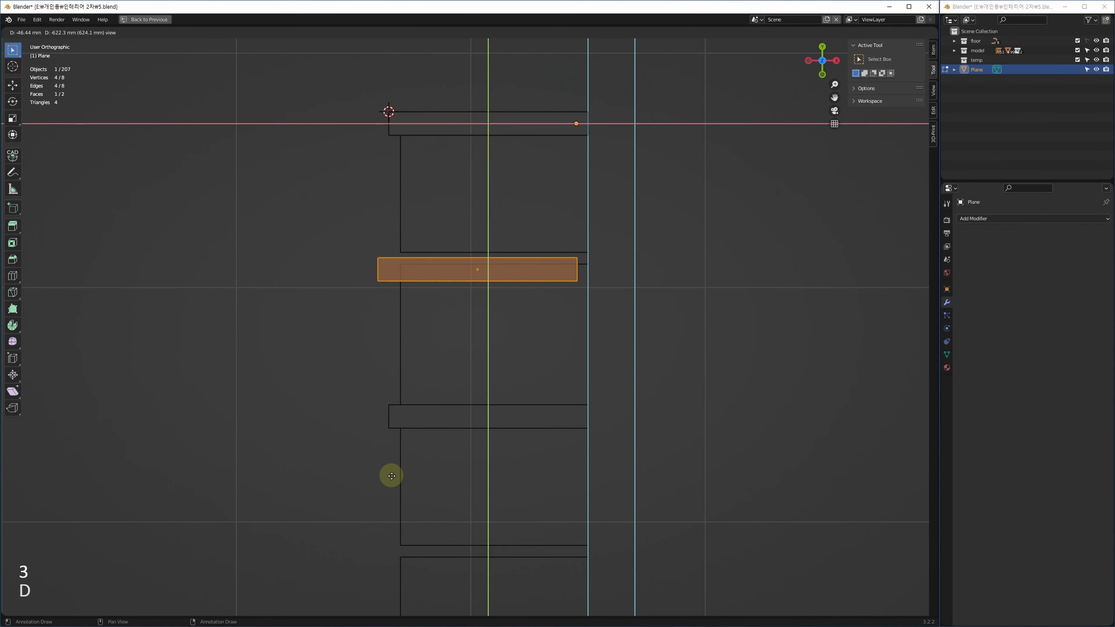
{"action": "left_click", "coordinate": [381, 429]}
{"action": "middle_click_drag", "start_coordinate": [413, 419], "coordinate": [496, 457]}
Extrude both strips 2700 mm upward into piers.
{"action": "key", "text": "Tab"}
{"action": "key", "text": "alt+w"}
{"action": "key", "text": "alt+w"}
{"action": "key", "text": "alt+3"}
{"action": "key", "text": "ctrl+a"}
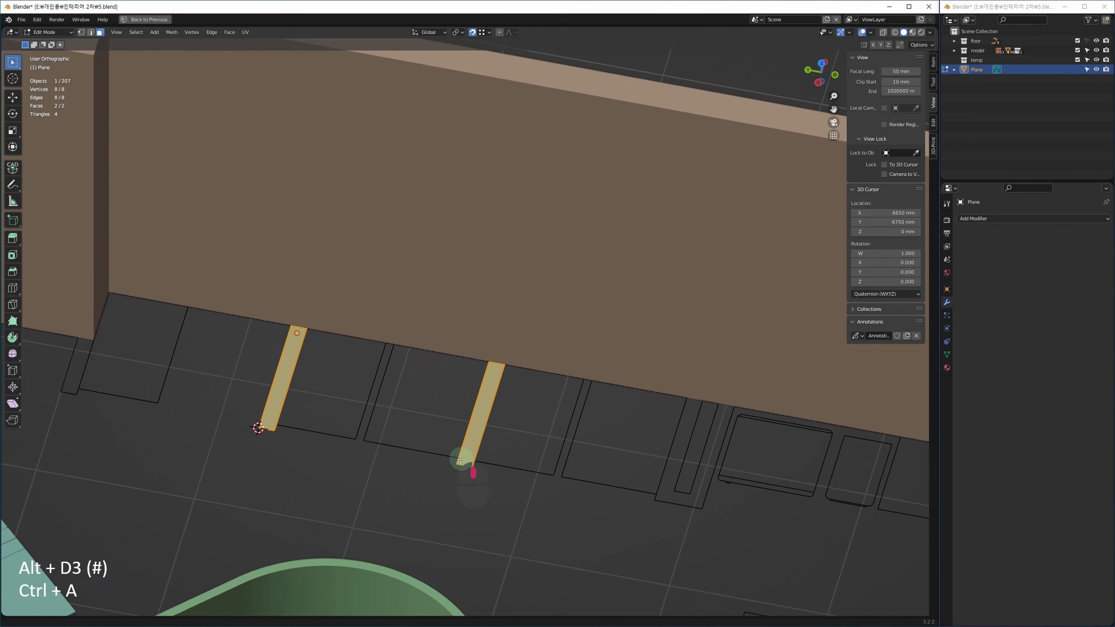
{"action": "type", "text": "e27"}
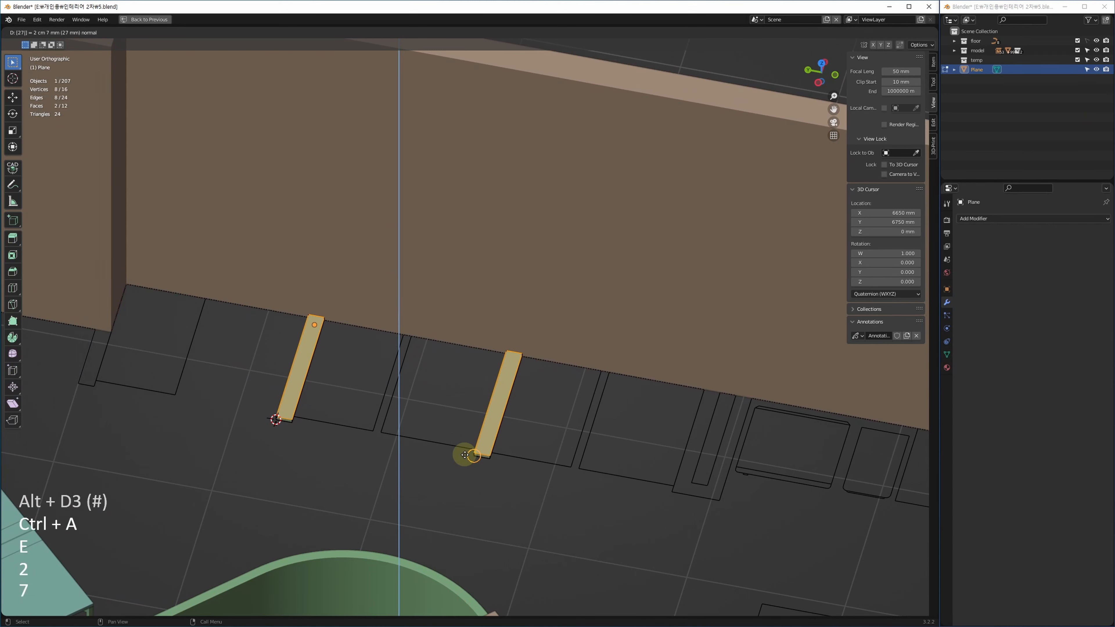
{"action": "type", "text": "200"}
{"action": "key", "text": "BackSpace"}
{"action": "key", "text": "BackSpace"}
{"action": "key", "text": "BackSpace"}
{"action": "key", "text": "BackSpace"}
{"action": "key", "text": "BackSpace"}
{"action": "key", "text": "BackSpace"}
{"action": "key", "text": "BackSpace"}
{"action": "key", "text": "BackSpace"}
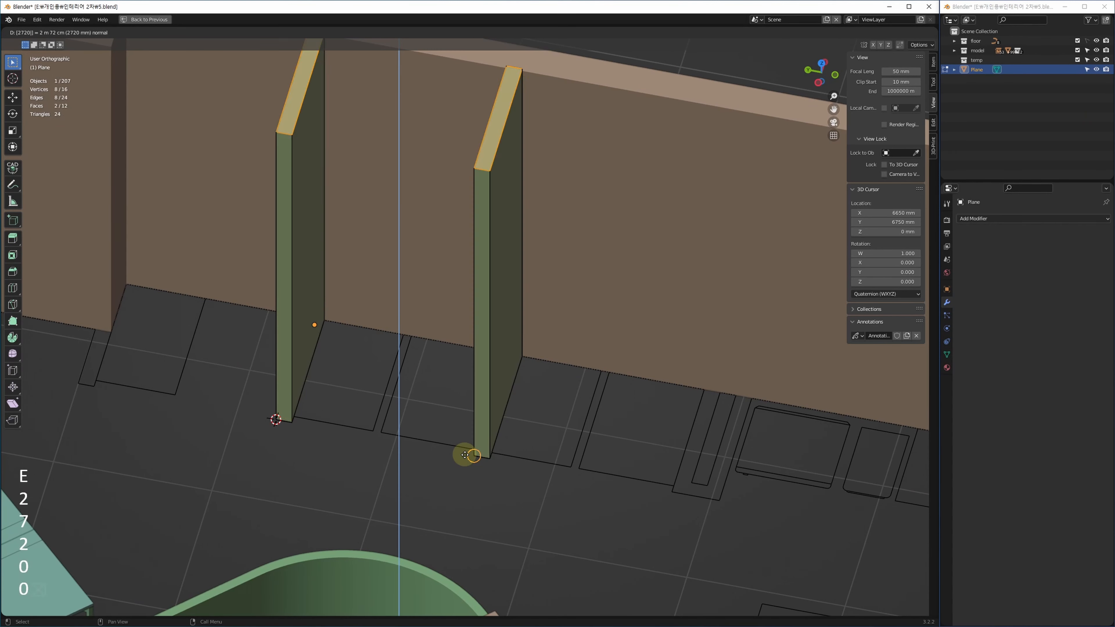
{"action": "type", "text": "2700"}
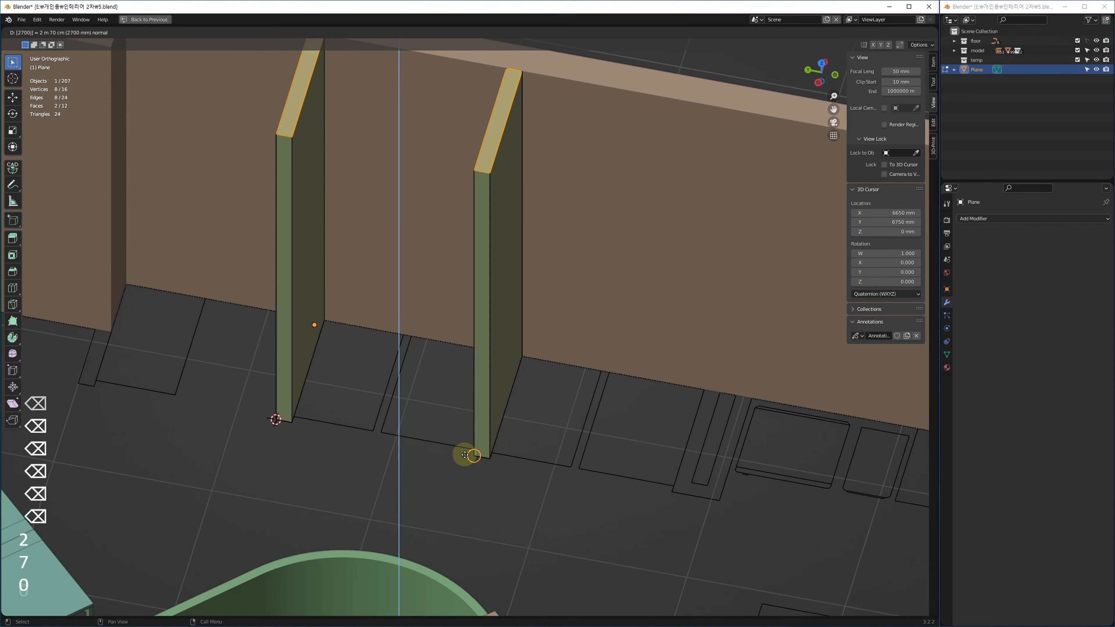
{"action": "key", "text": "Return"}
{"action": "middle_click_drag", "start_coordinate": [485, 224], "coordinate": [495, 359], "text": "shift"}
Extrude the column tops 500 mm higher in the side view.
{"action": "key", "text": "q"}
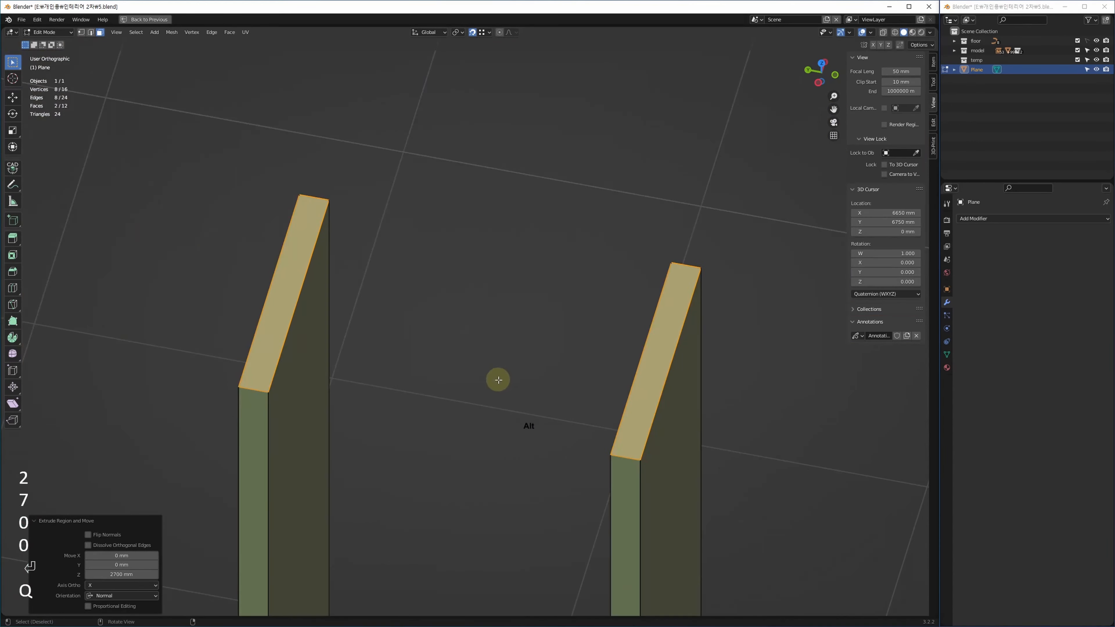
{"action": "key", "text": "alt+w"}
{"action": "key", "text": "z"}
{"action": "key", "text": "w"}
{"action": "key", "text": "alt+w"}
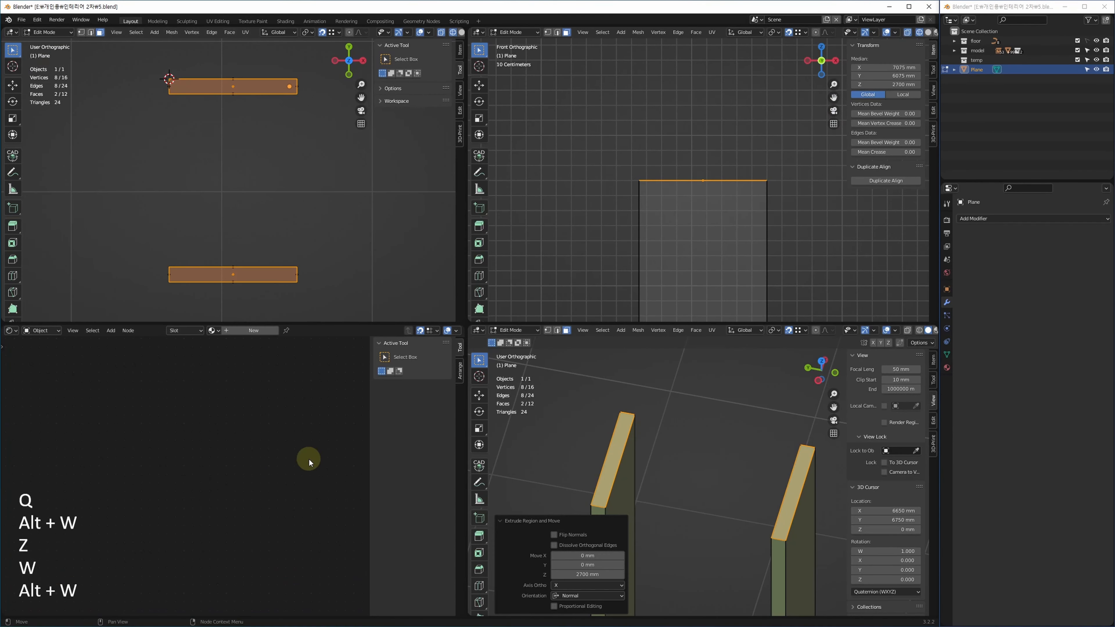
{"action": "key", "text": "z"}
{"action": "key", "text": "alt+w"}
{"action": "type", "text": "e"}
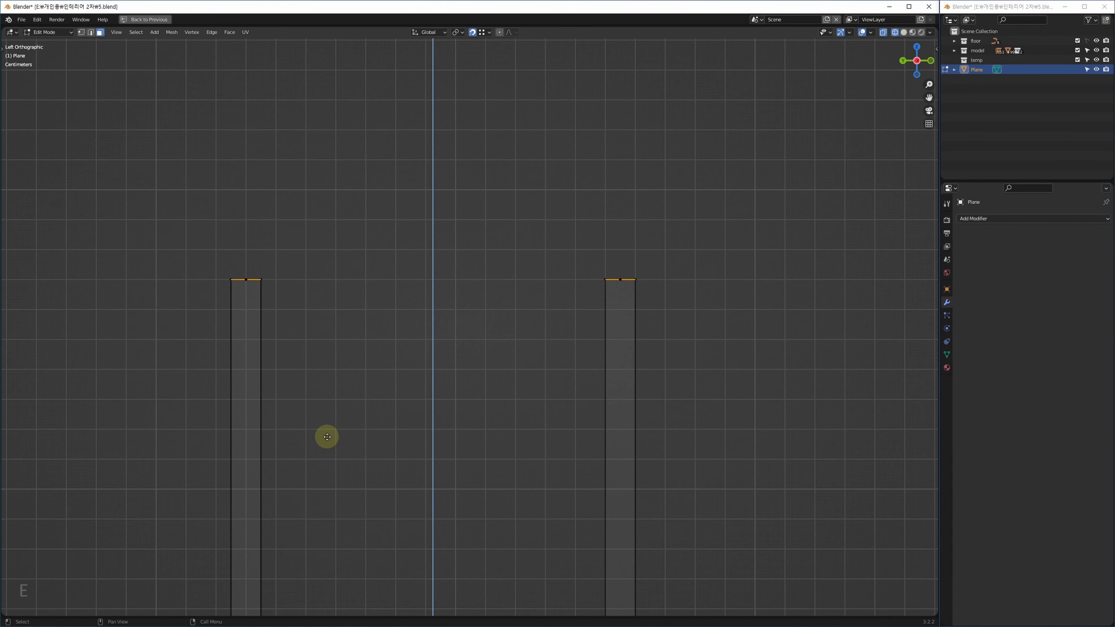
{"action": "type", "text": "500"}
{"action": "key", "text": "Return"}
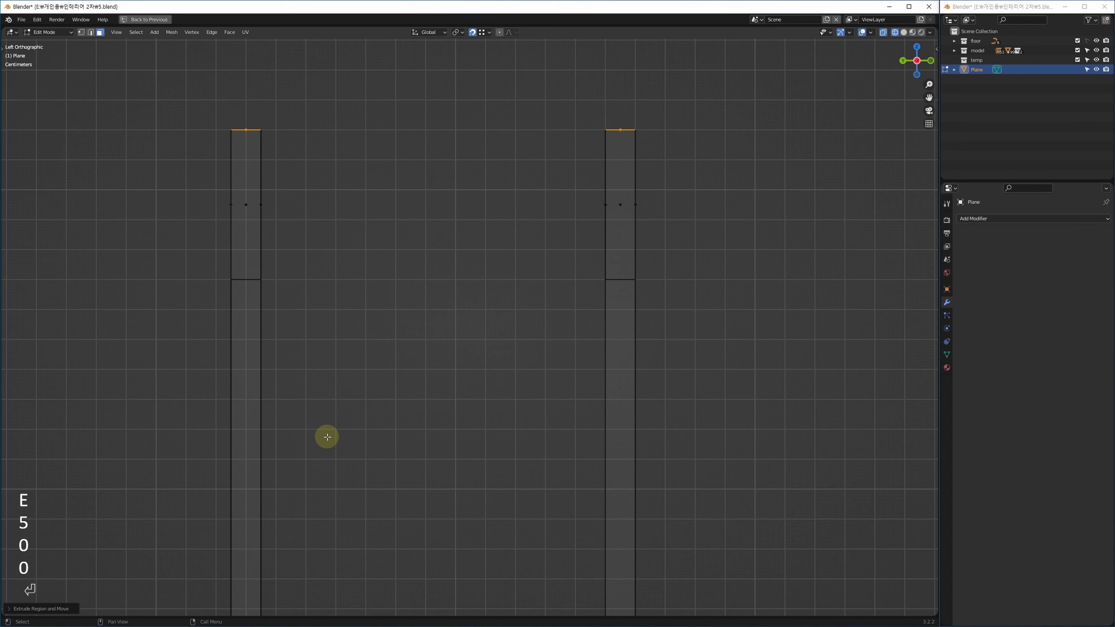
Bridge the two columns' inner top edges with a lintel face using Bridge Edge Loops.
{"action": "left_click", "coordinate": [259, 197]}
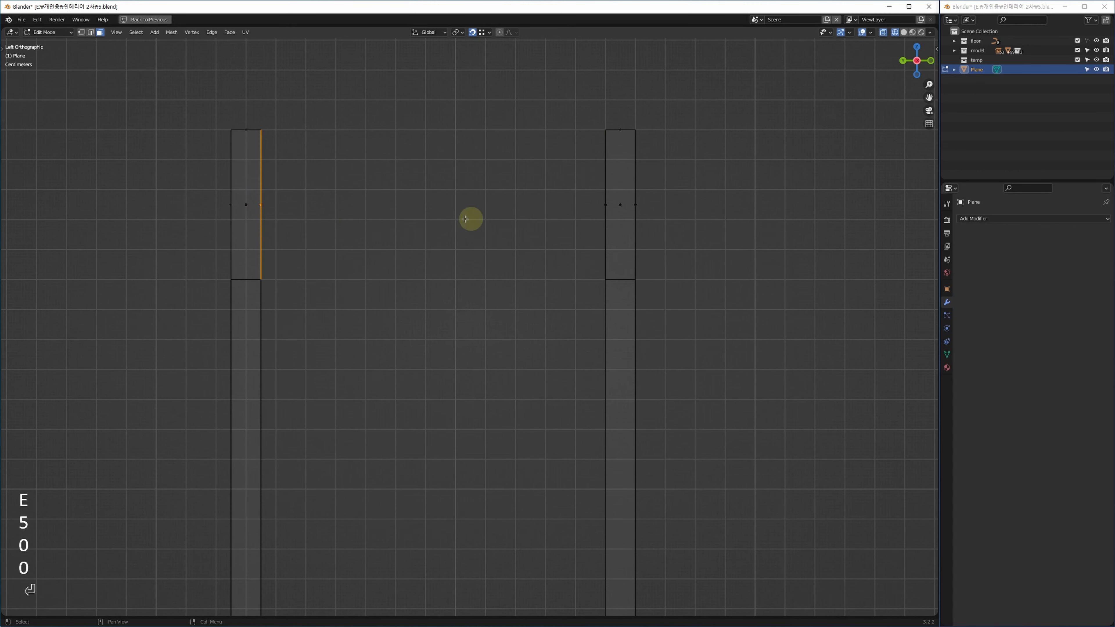
{"action": "left_click", "coordinate": [598, 192], "text": "ctrl"}
{"action": "key", "text": "alt+w"}
{"action": "key", "text": "alt+w"}
{"action": "middle_click_drag", "start_coordinate": [638, 420], "coordinate": [488, 423], "text": "alt"}
{"action": "key", "text": "ctrl+e"}
{"action": "left_click", "coordinate": [538, 406]}
Subdivide the lintel face with a vertical edge down its middle.
{"action": "key", "text": "alt+w"}
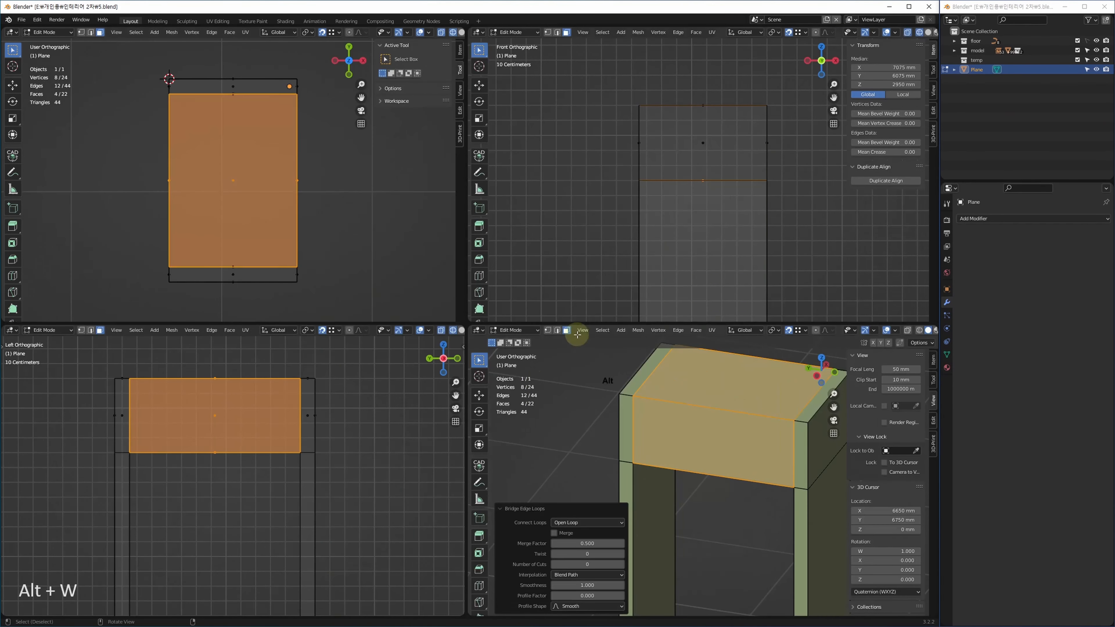
{"action": "key", "text": "alt+w"}
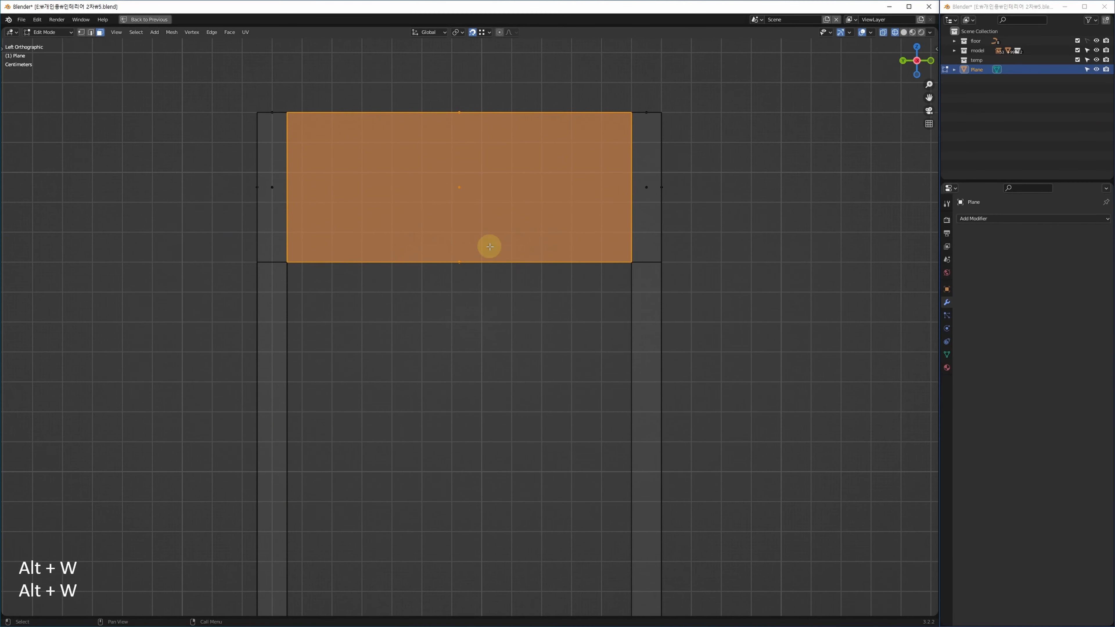
{"action": "middle_click_drag", "start_coordinate": [598, 398], "coordinate": [558, 234], "text": "ctrl"}
{"action": "key", "text": "2"}
{"action": "left_click_drag", "start_coordinate": [531, 102], "coordinate": [465, 328]}
{"action": "middle_click_drag", "start_coordinate": [475, 327], "coordinate": [495, 312]}
{"action": "key", "text": "shift+ctrl+e"}
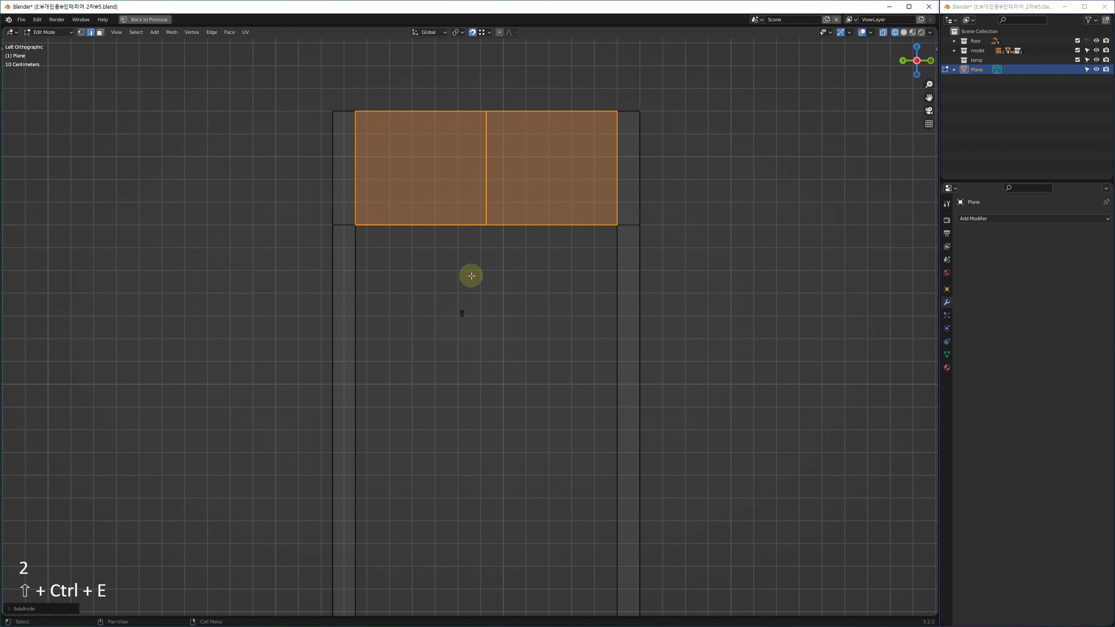
Select the lintel's two lower inner corner vertices and start bevelling them.
{"action": "key", "text": "1"}
{"action": "left_click_drag", "start_coordinate": [345, 213], "coordinate": [376, 251]}
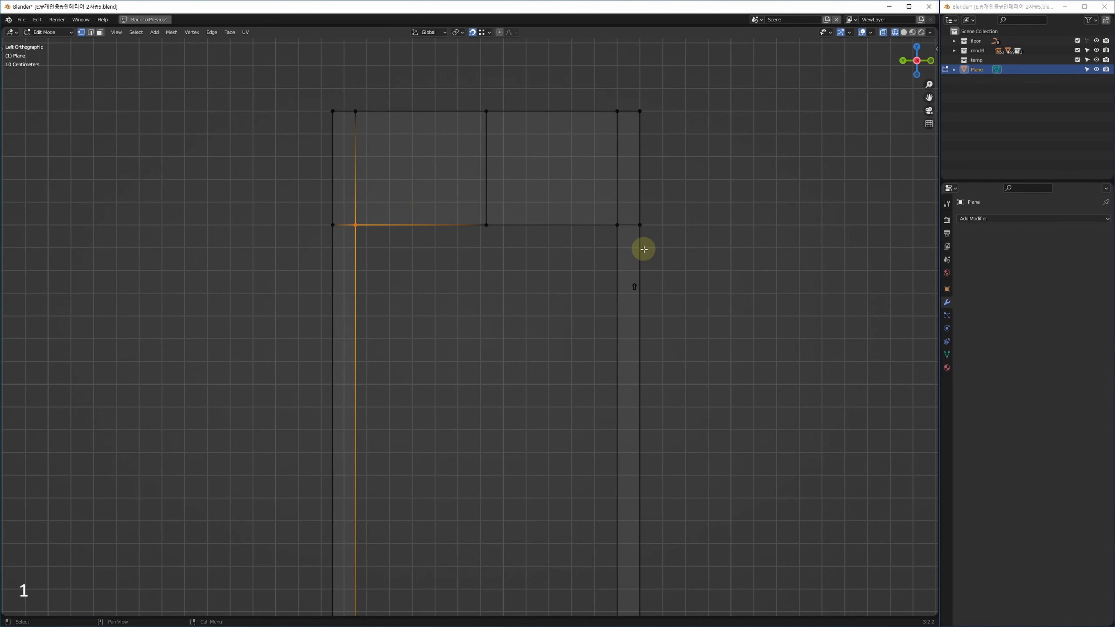
{"action": "left_click", "coordinate": [617, 227], "text": "shift"}
{"action": "key", "text": "alt+w"}
{"action": "middle_click_drag", "start_coordinate": [696, 430], "coordinate": [691, 425], "text": "alt"}
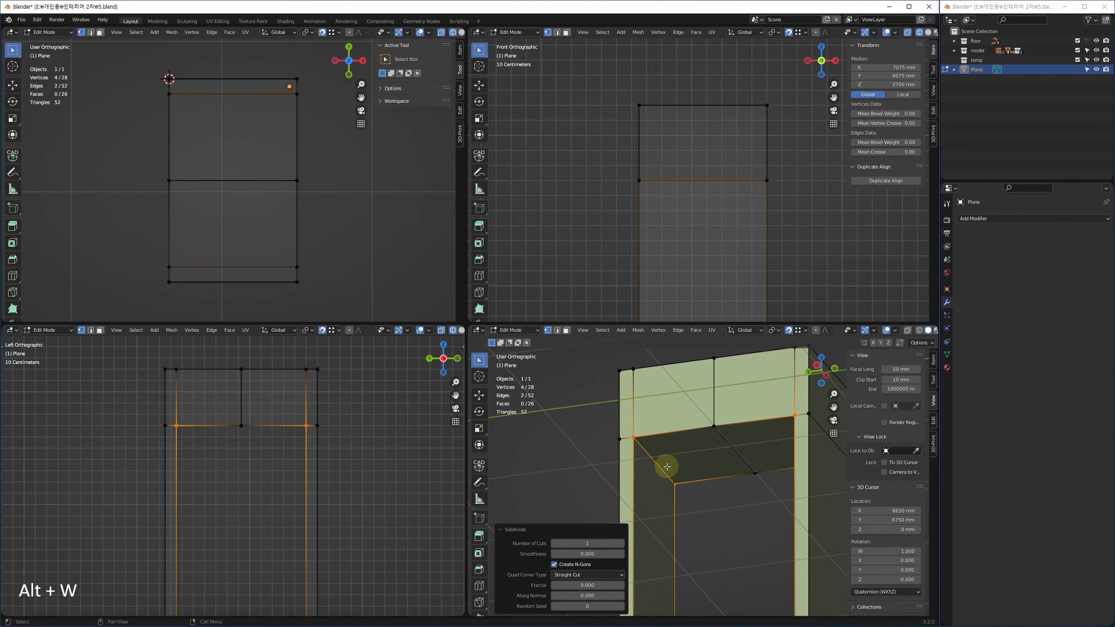
{"action": "key", "text": "alt+2"}
{"action": "key", "text": "1"}
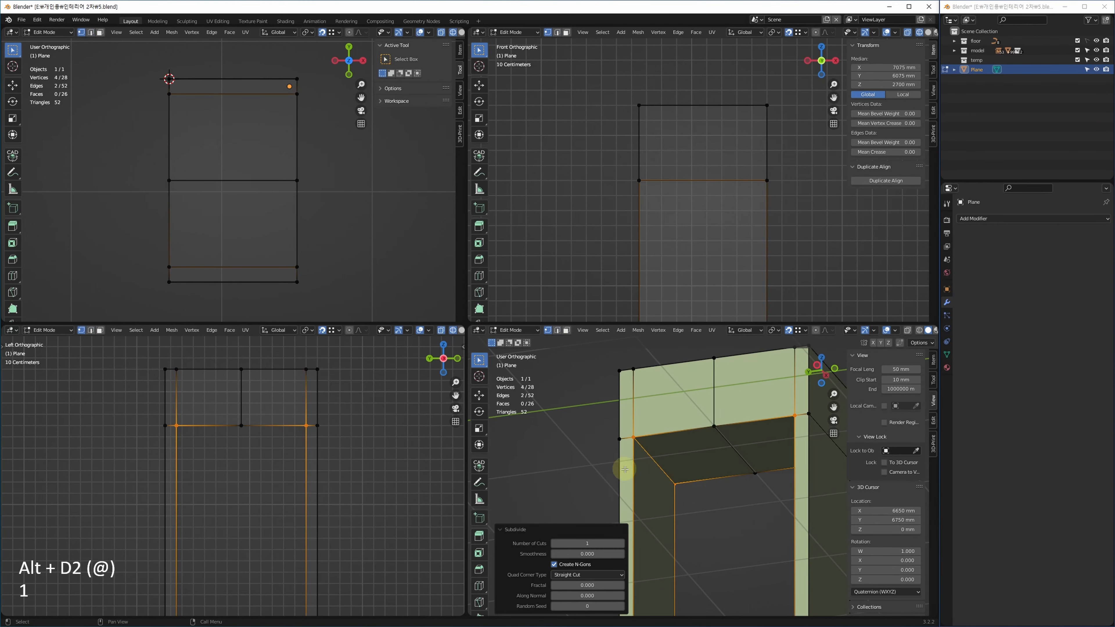
{"action": "key", "text": "alt+w"}
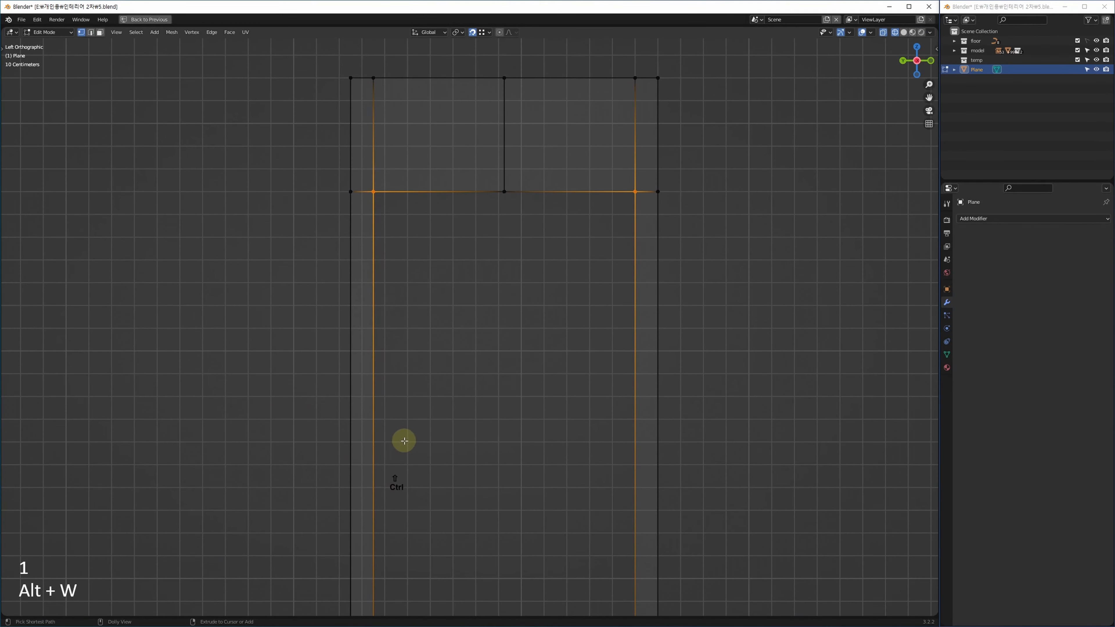
{"action": "key", "text": "shift+ctrl+b"}
Try switching the corner bevel to edges, then undo it and go to edge selection.
{"action": "left_click", "coordinate": [732, 337]}
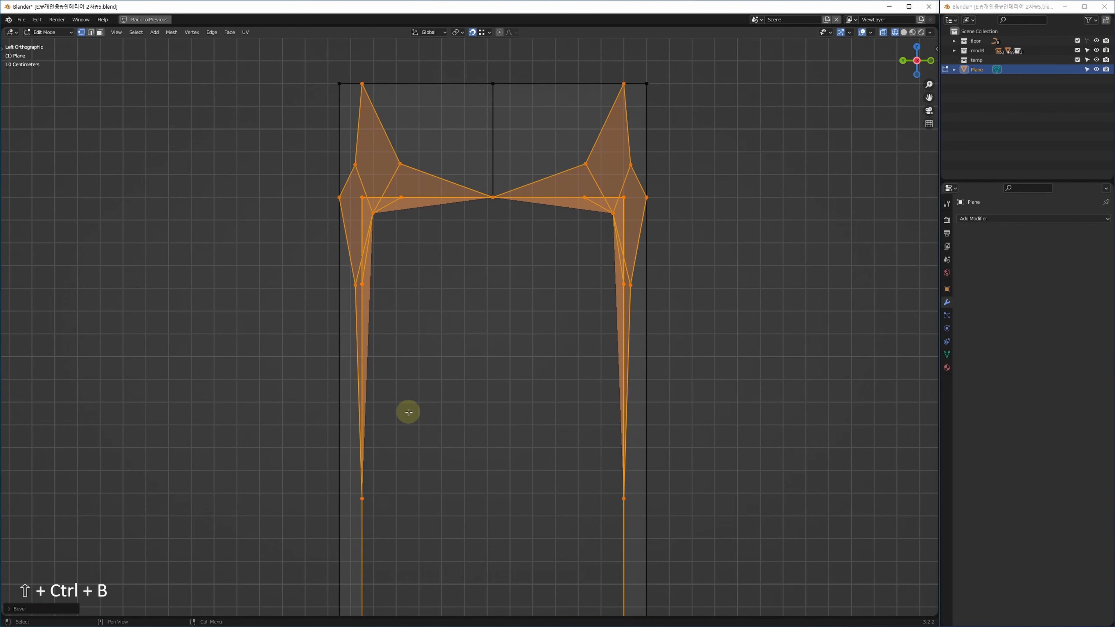
{"action": "left_click", "coordinate": [46, 610]}
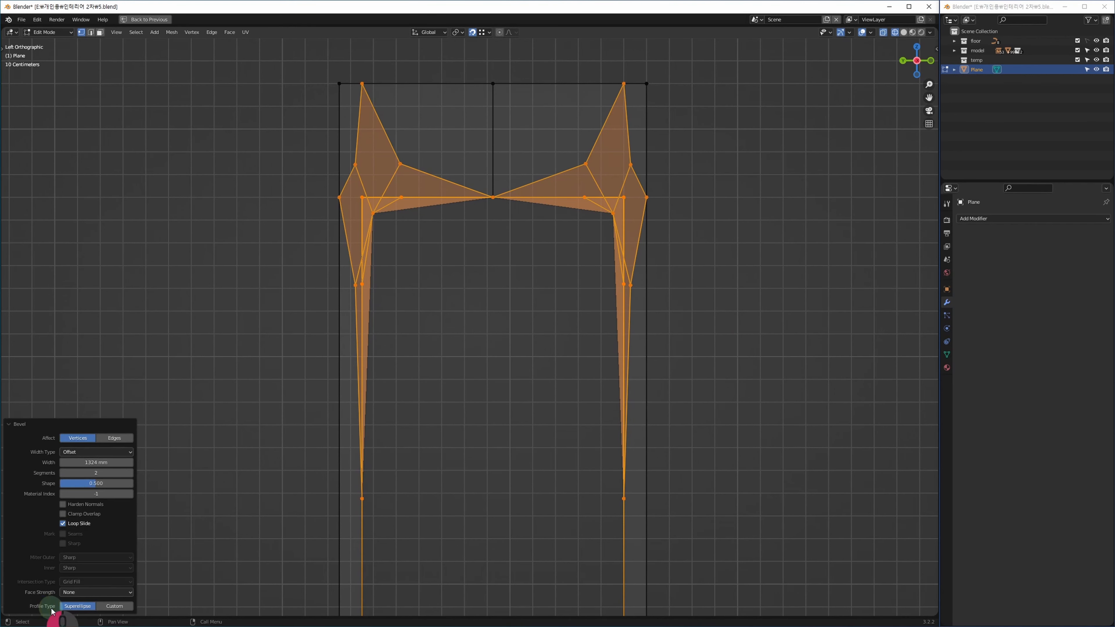
{"action": "left_click", "coordinate": [115, 439]}
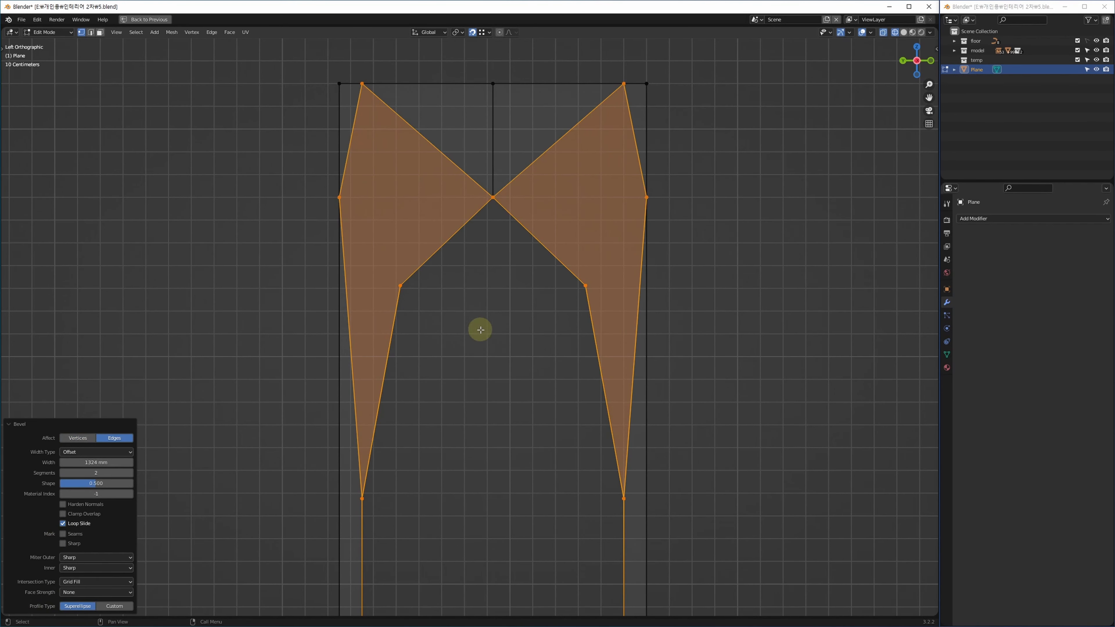
{"action": "key", "text": "ctrl+z"}
{"action": "key", "text": "2"}
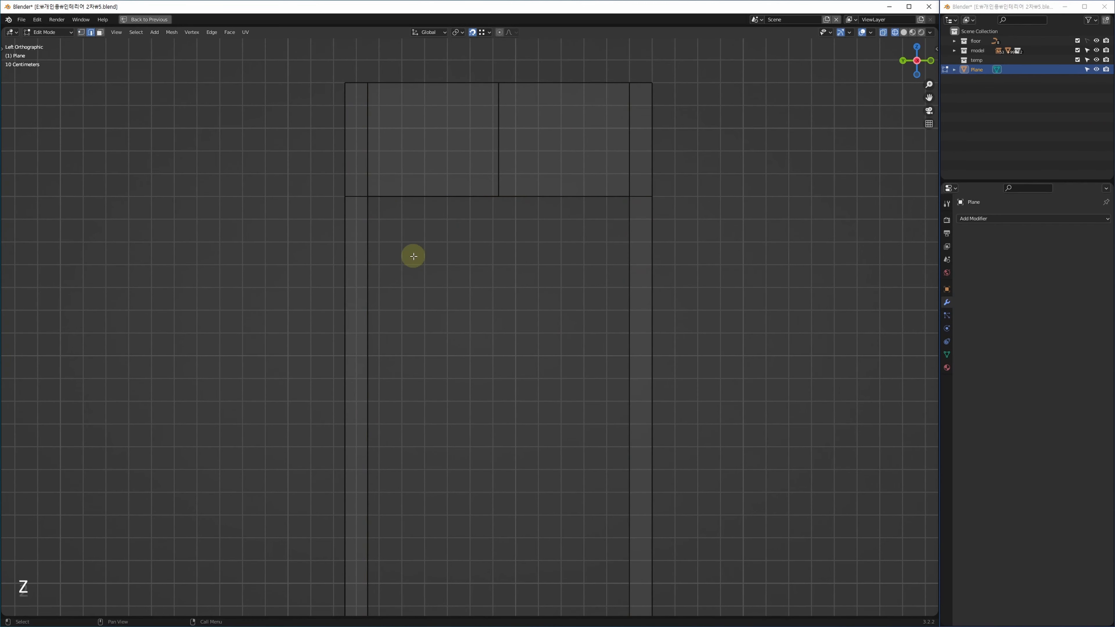
{"action": "key", "text": "alt+w"}
{"action": "key", "text": "alt+w"}
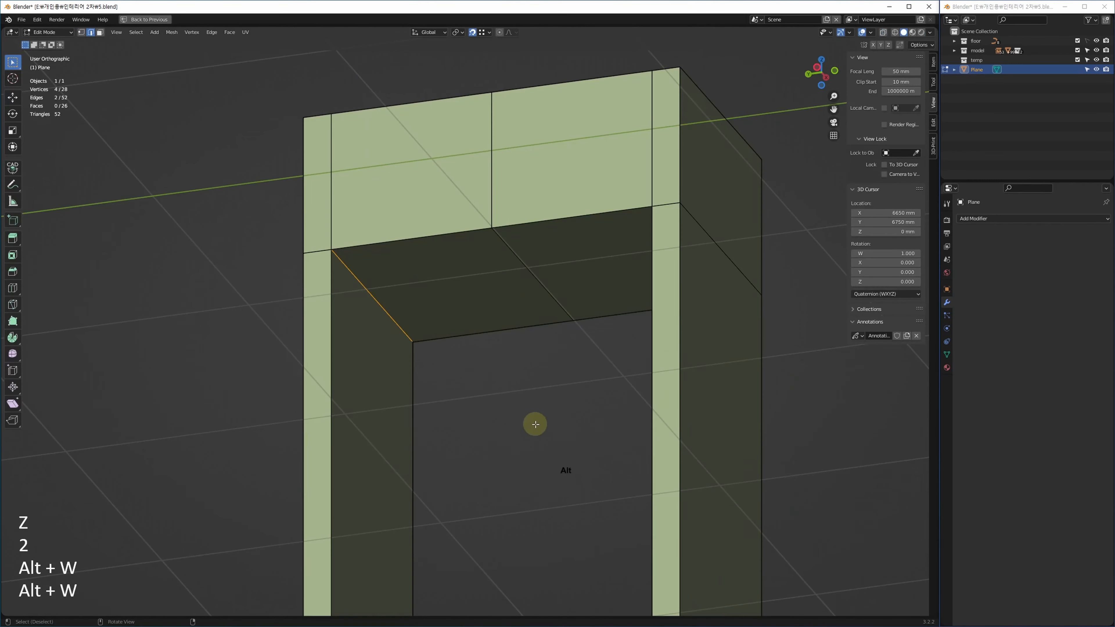
{"action": "key", "text": "alt+w"}
{"action": "key", "text": "alt+w"}
Bevel the lintel's lower edge with Clamp Overlap, width 2249 mm and 32 segments.
{"action": "key", "text": "ctrl+shift+c"}
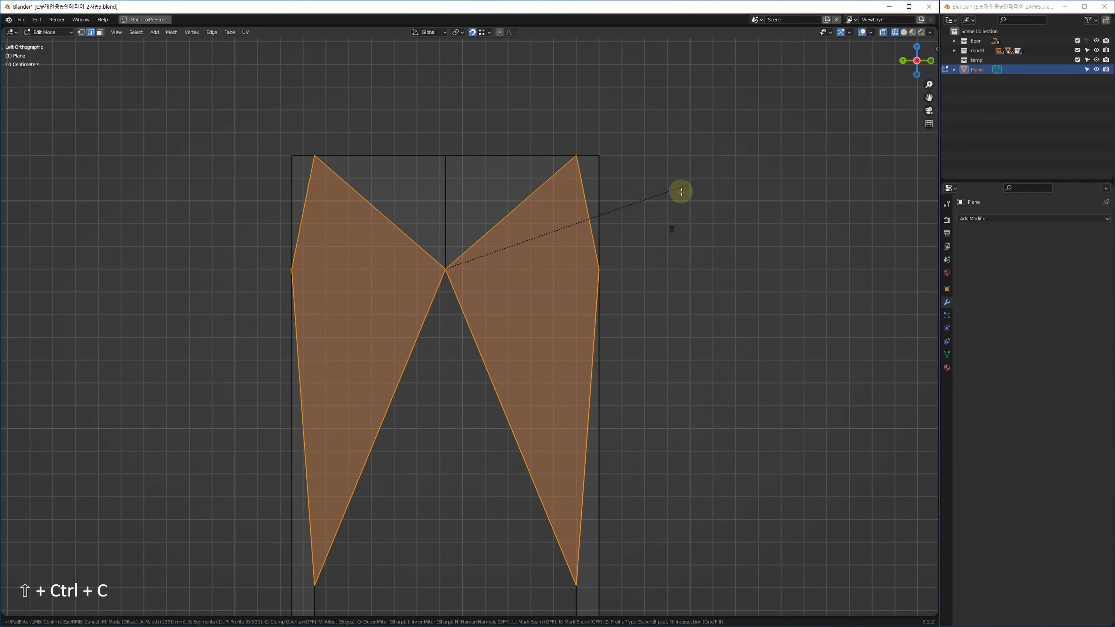
{"action": "left_click", "coordinate": [539, 374]}
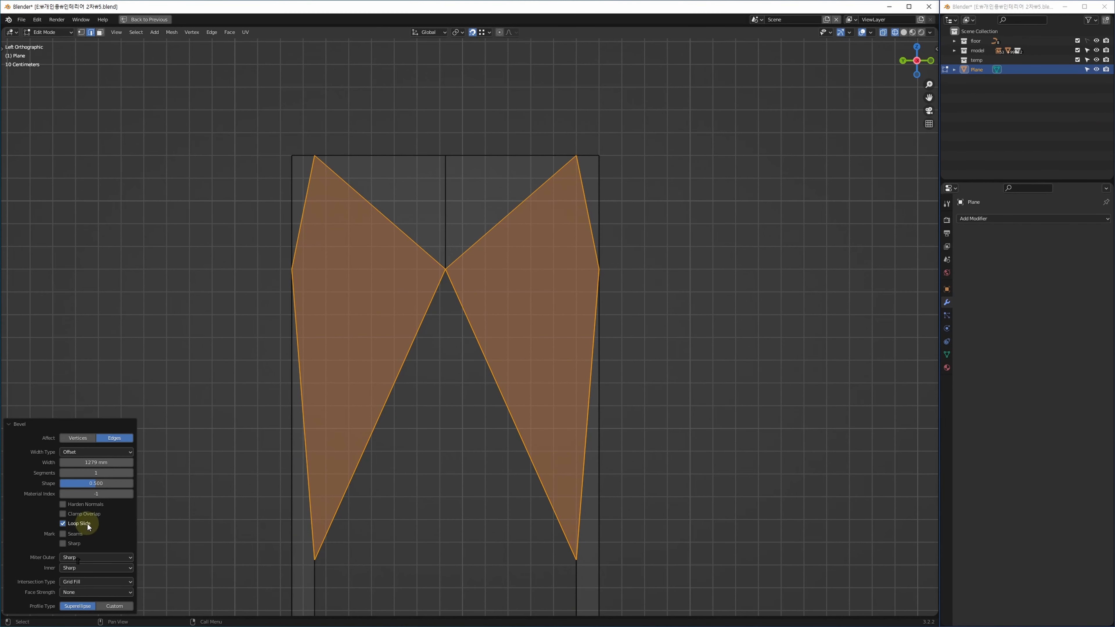
{"action": "left_click", "coordinate": [86, 515]}
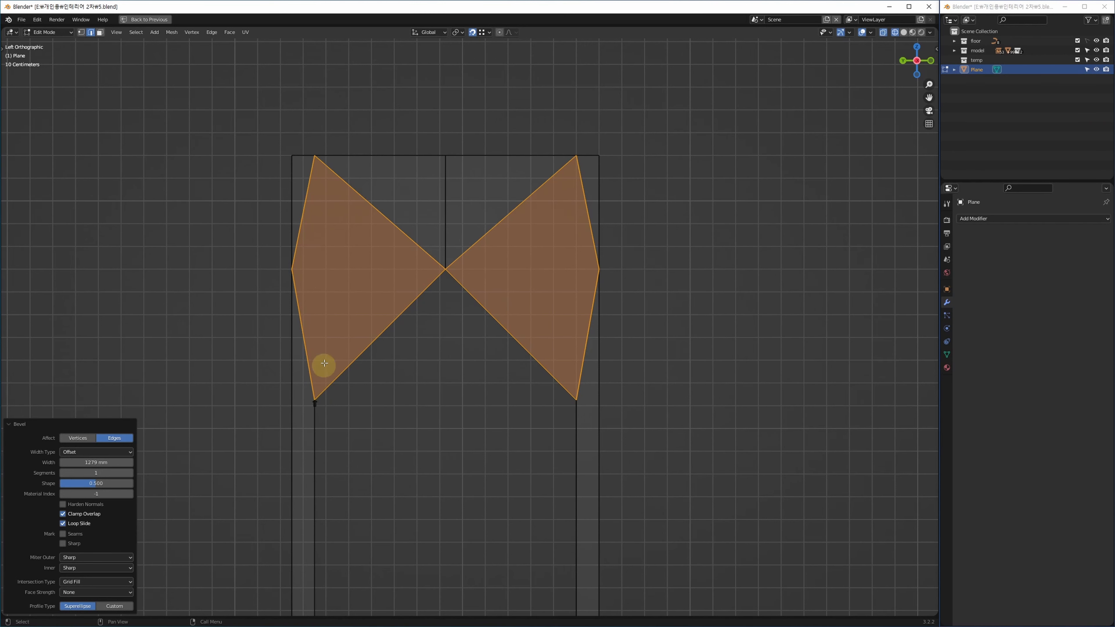
{"action": "left_click_drag", "start_coordinate": [80, 463], "coordinate": [126, 481]}
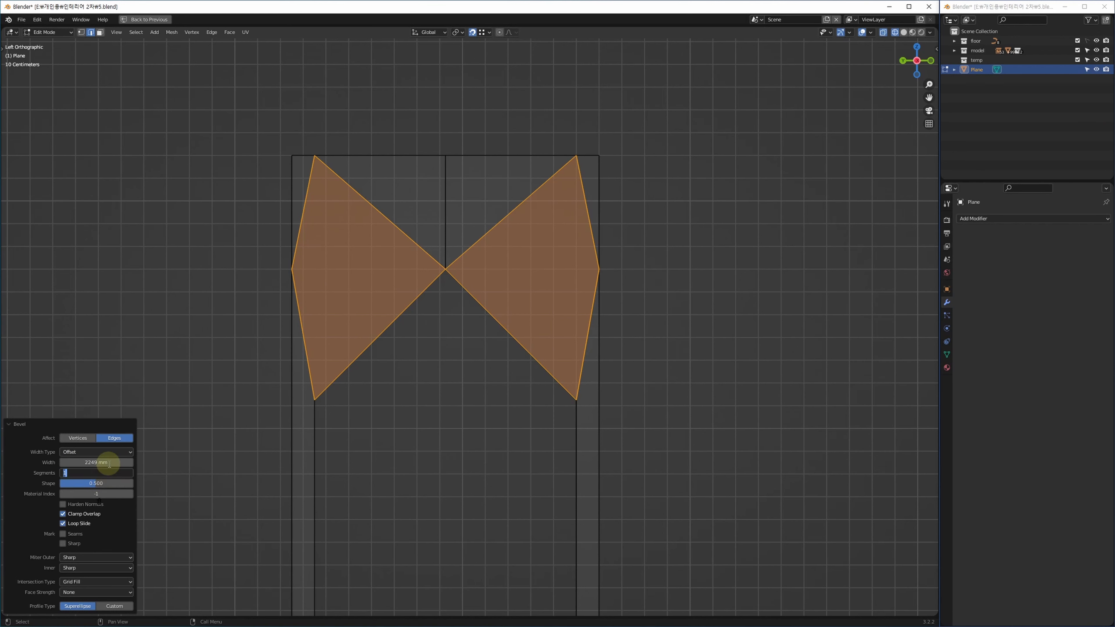
{"action": "type", "text": "2"}
{"action": "key", "text": "Return"}
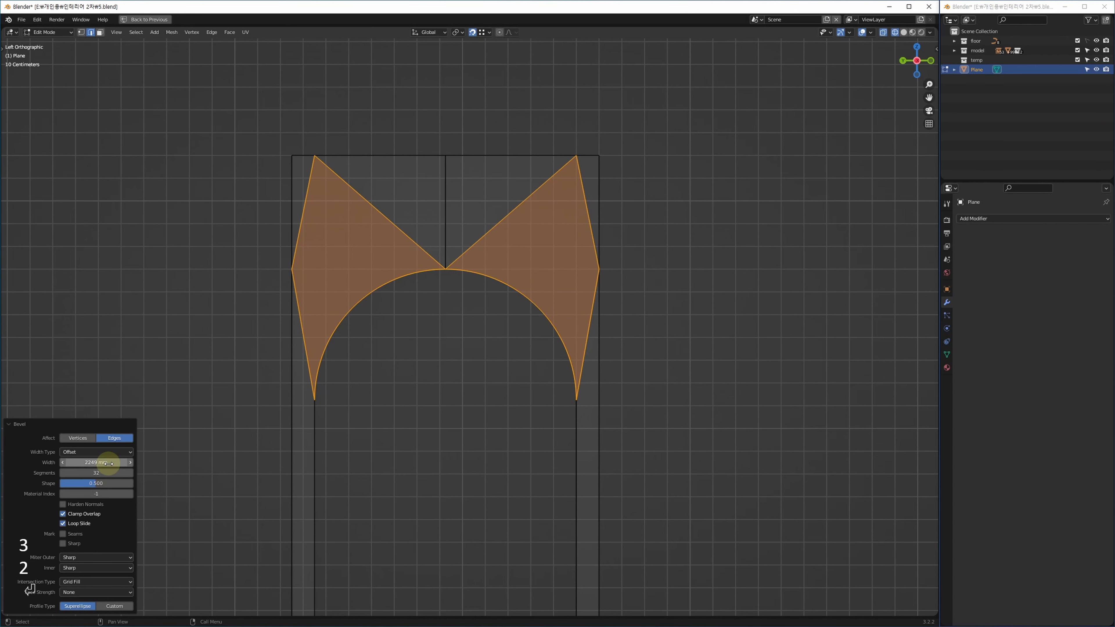
{"action": "key", "text": "1"}
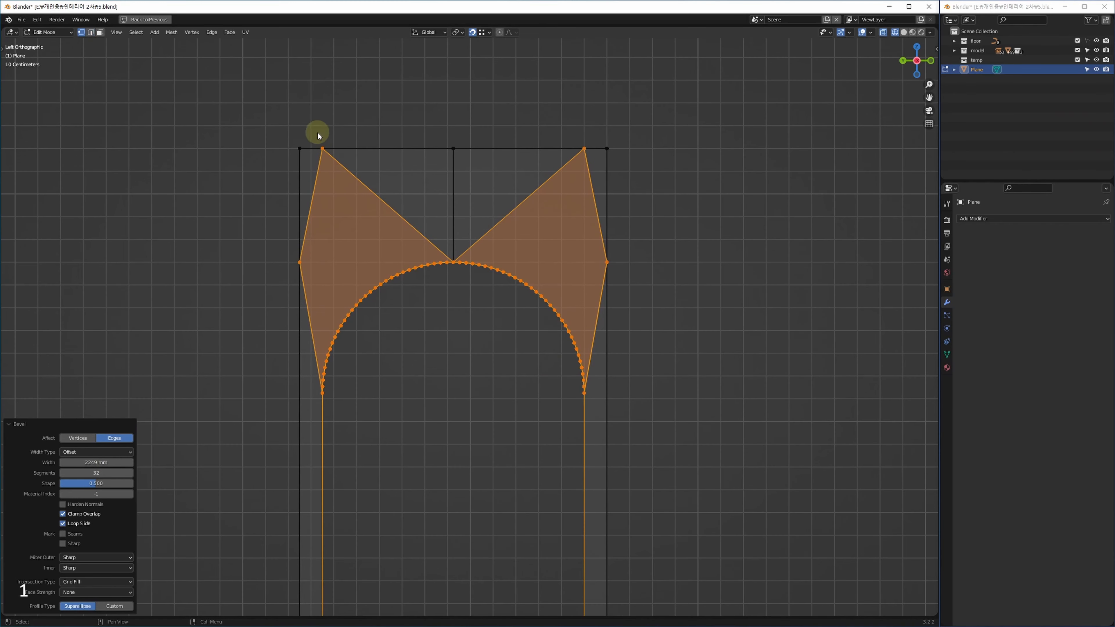
{"action": "left_click", "coordinate": [323, 149]}
Connect the top-left and top-right corner vertices straight down to the arch ends.
{"action": "left_click", "coordinate": [333, 409], "text": "ctrl"}
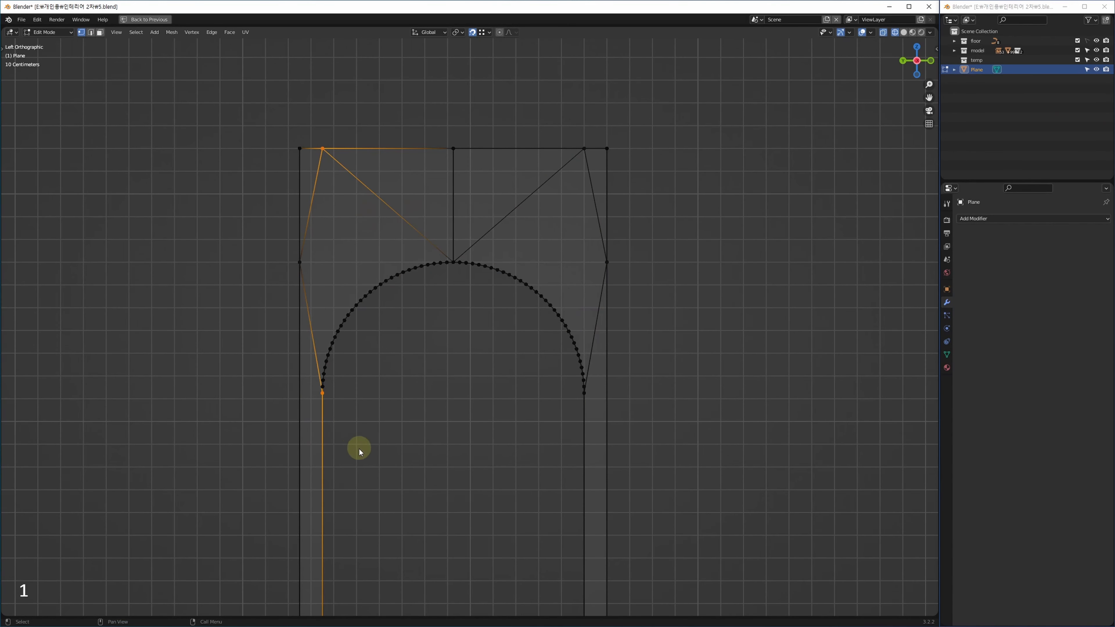
{"action": "middle_click_drag", "start_coordinate": [366, 424], "coordinate": [295, 392], "text": "shift"}
{"action": "middle_click_drag", "start_coordinate": [370, 385], "coordinate": [365, 389], "text": "shift"}
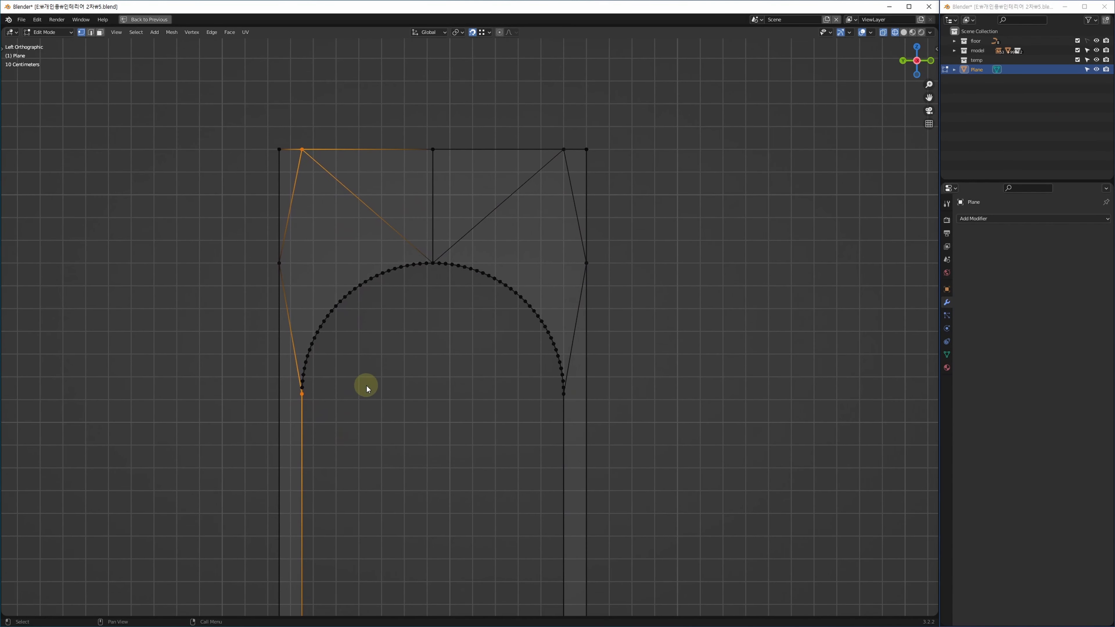
{"action": "key", "text": "ctrl+v"}
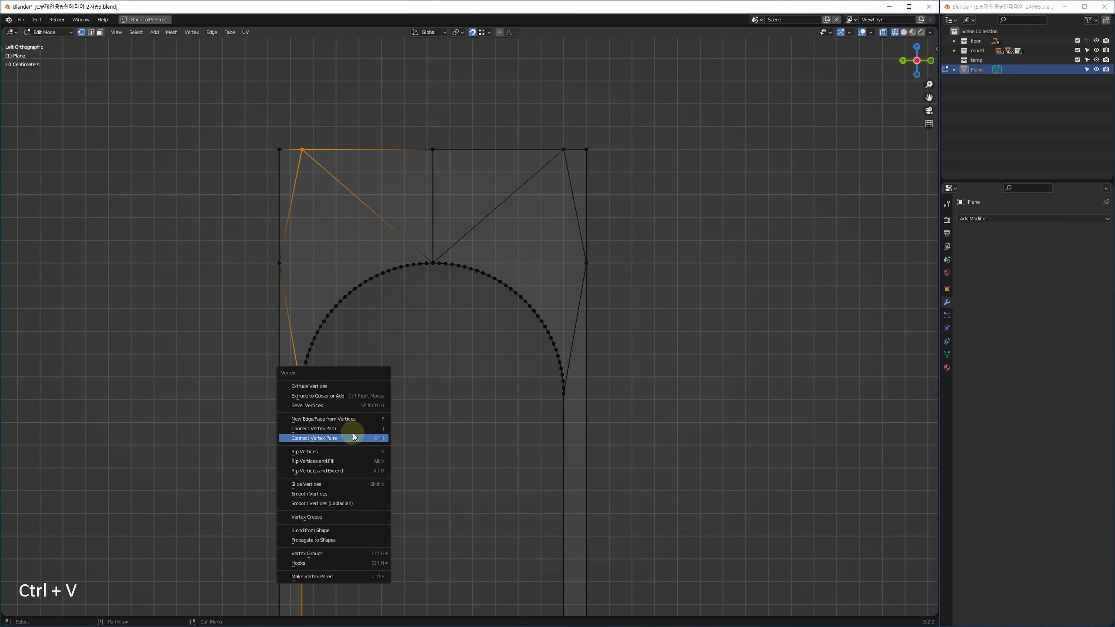
{"action": "left_click", "coordinate": [338, 439]}
{"action": "left_click", "coordinate": [573, 173]}
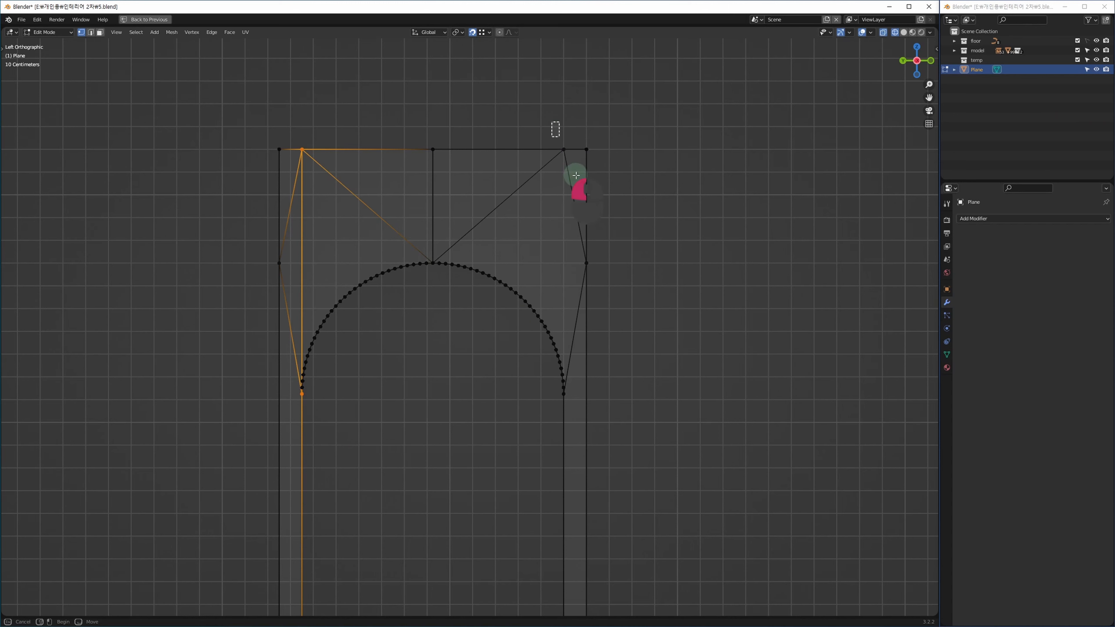
{"action": "left_click", "coordinate": [571, 407], "text": "ctrl"}
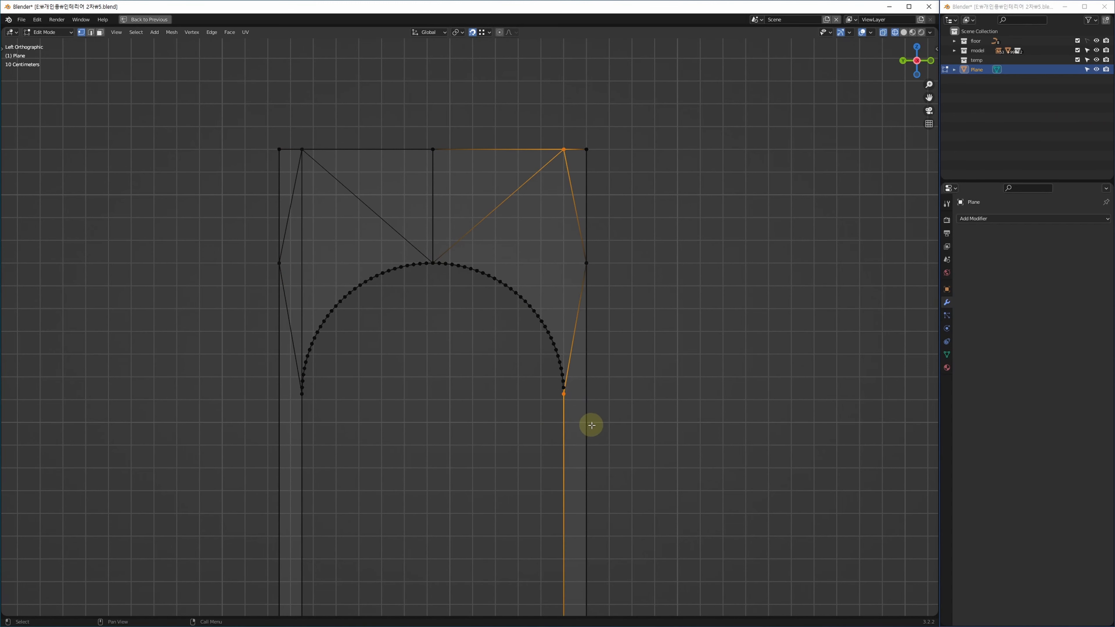
{"action": "key", "text": "ctrl+j"}
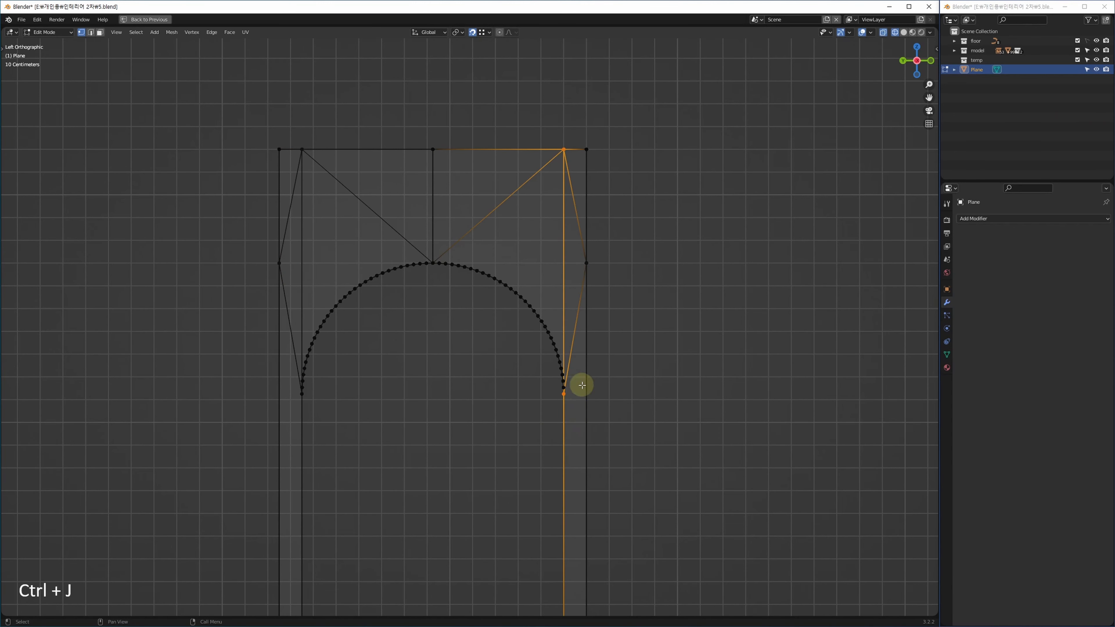
Select the four slanted outer diagonal edges and dissolve them with Ctrl+Backspace.
{"action": "key", "text": "2"}
{"action": "left_click", "coordinate": [576, 229]}
{"action": "left_click", "coordinate": [576, 321], "text": "ctrl"}
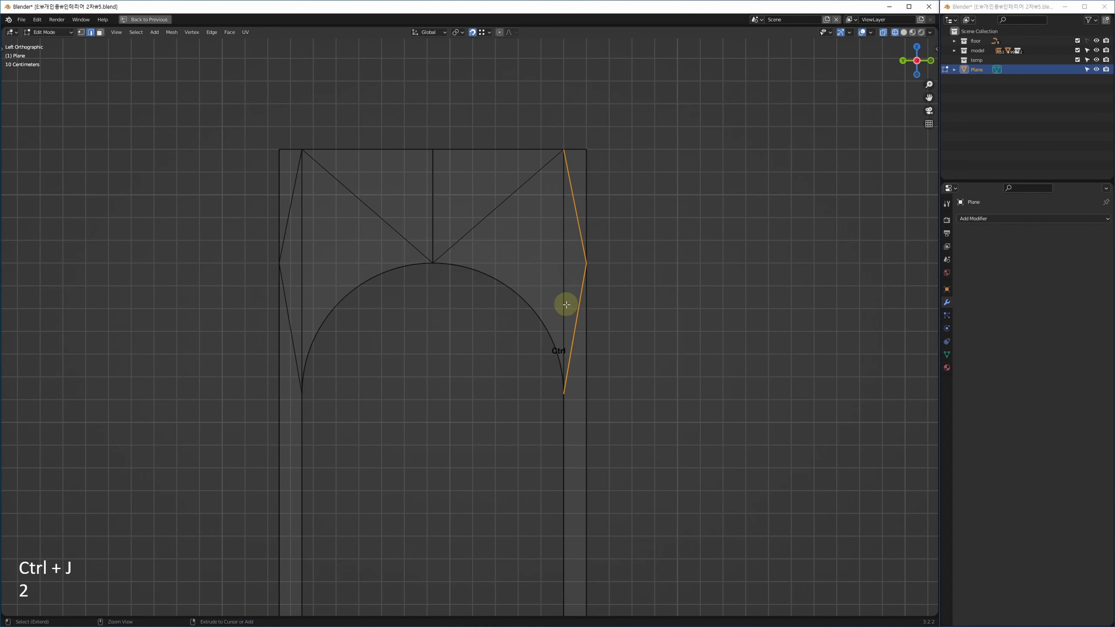
{"action": "left_click", "coordinate": [286, 296], "text": "ctrl"}
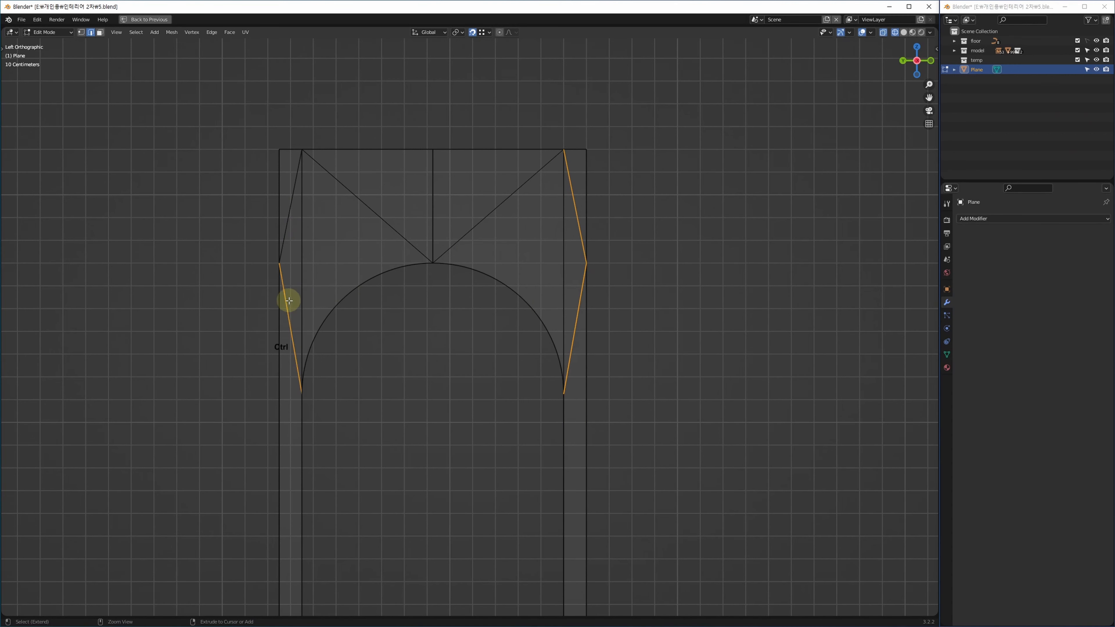
{"action": "left_click_drag", "start_coordinate": [265, 255], "coordinate": [289, 267], "text": "ctrl"}
{"action": "left_click", "coordinate": [291, 249], "text": "ctrl"}
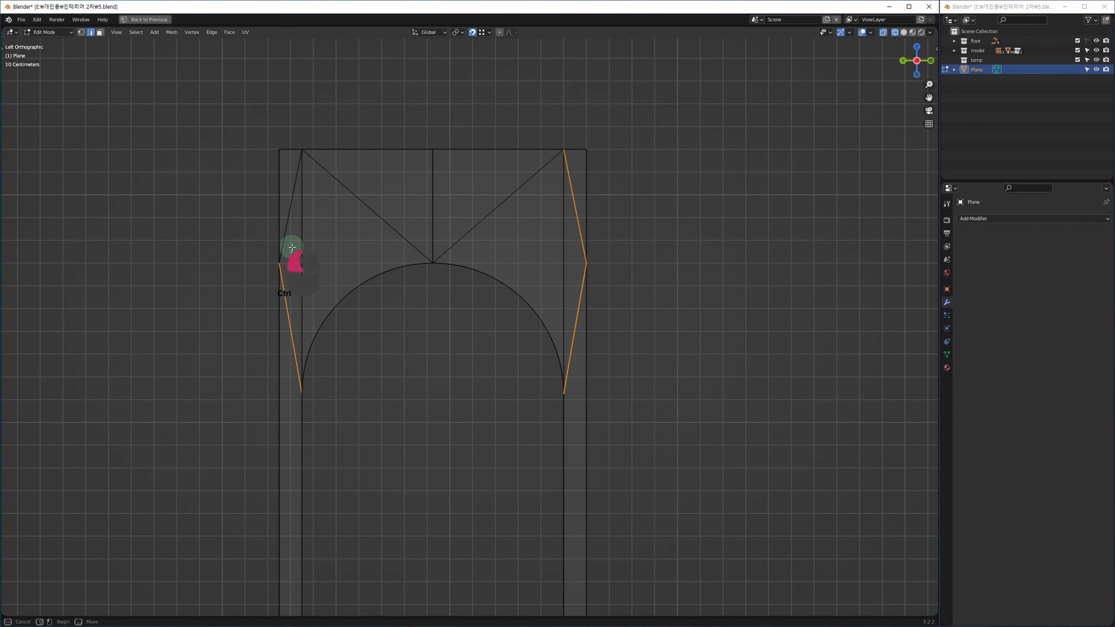
{"action": "left_click", "coordinate": [285, 233], "text": "ctrl"}
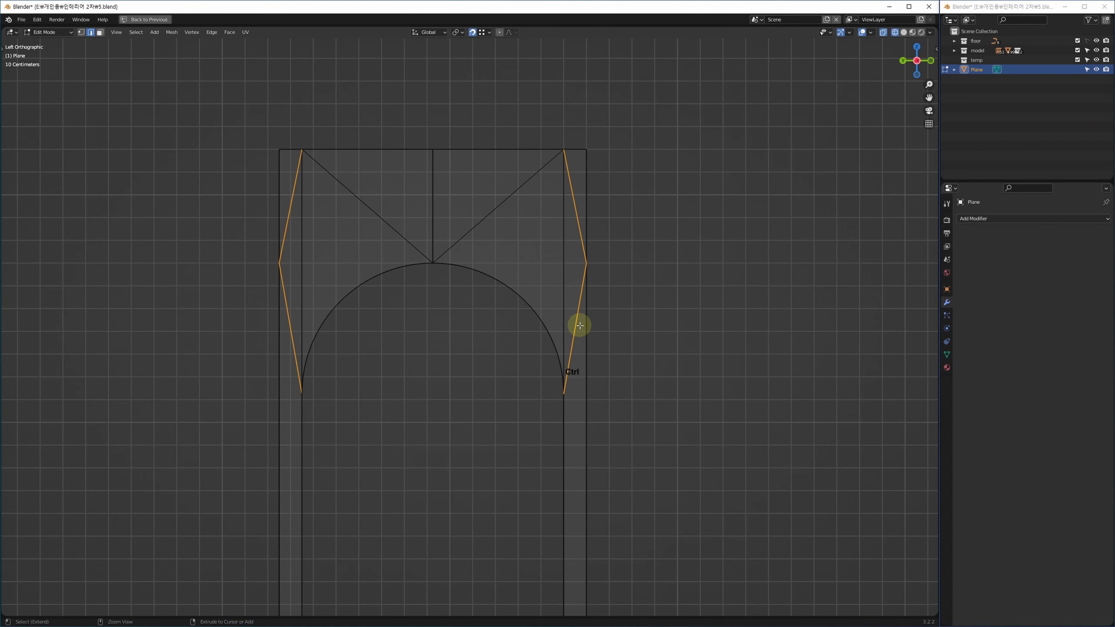
{"action": "left_click_drag", "start_coordinate": [573, 257], "coordinate": [616, 287], "text": "ctrl"}
{"action": "scroll", "coordinate": [615, 285], "scroll_direction": "down", "scroll_amount": 1, "text": "ctrl"}
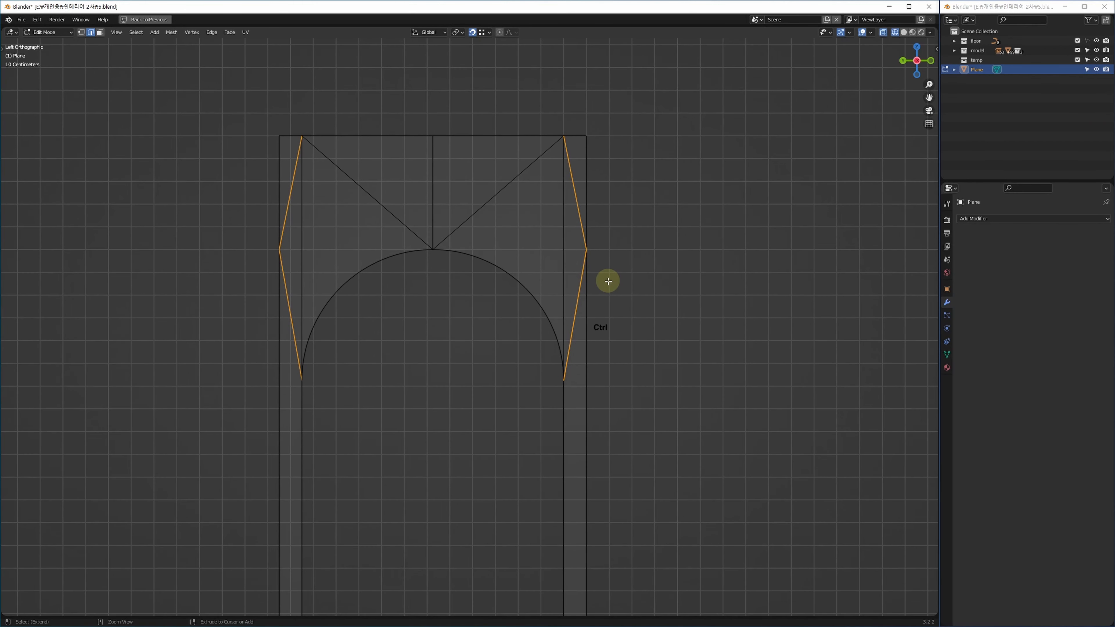
{"action": "key", "text": "ctrl+BackSpace"}
Box-select the entire arch mesh in vertex mode.
{"action": "key", "text": "1"}
{"action": "middle_click_drag", "start_coordinate": [624, 325], "coordinate": [646, 326]}
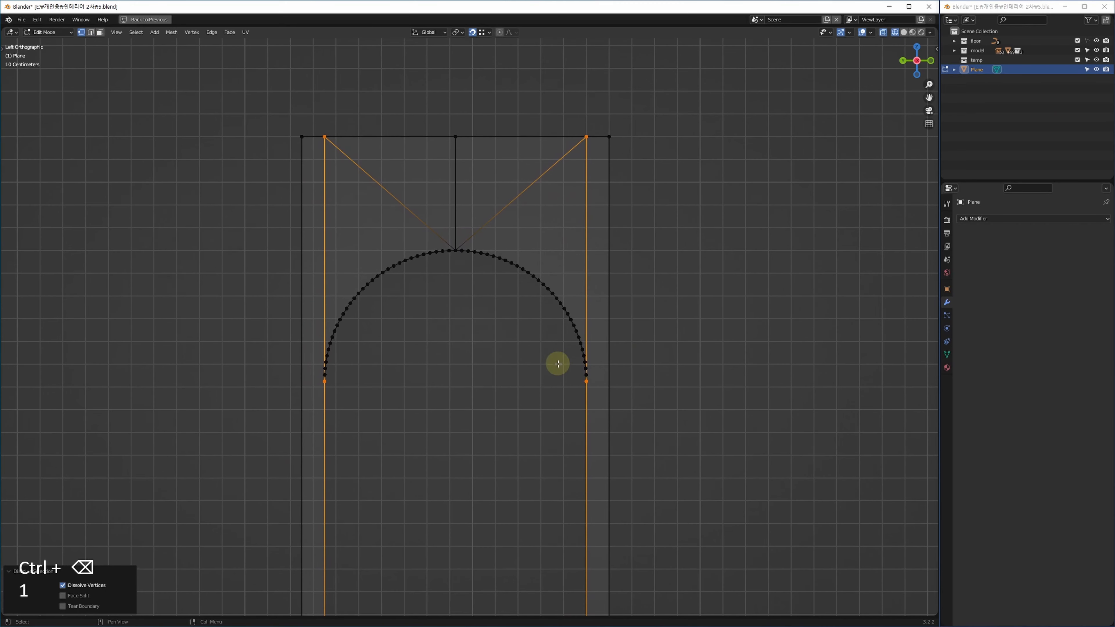
{"action": "middle_click_drag", "start_coordinate": [449, 300], "coordinate": [458, 281]}
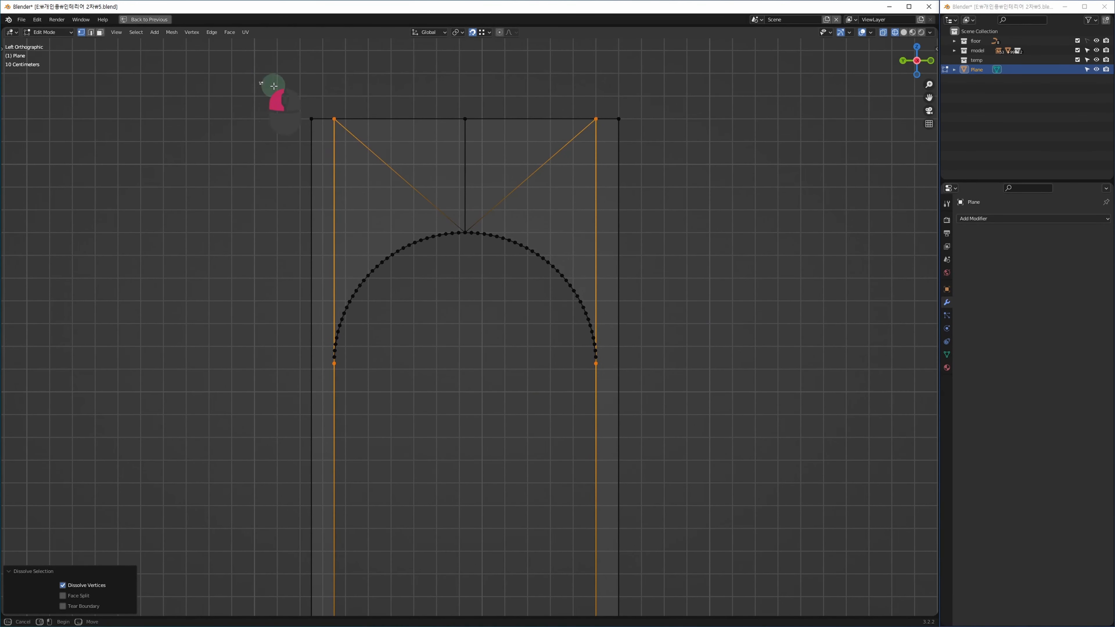
{"action": "left_click_drag", "start_coordinate": [259, 82], "coordinate": [723, 464]}
{"action": "middle_click_drag", "start_coordinate": [702, 429], "coordinate": [690, 416], "text": "shift"}
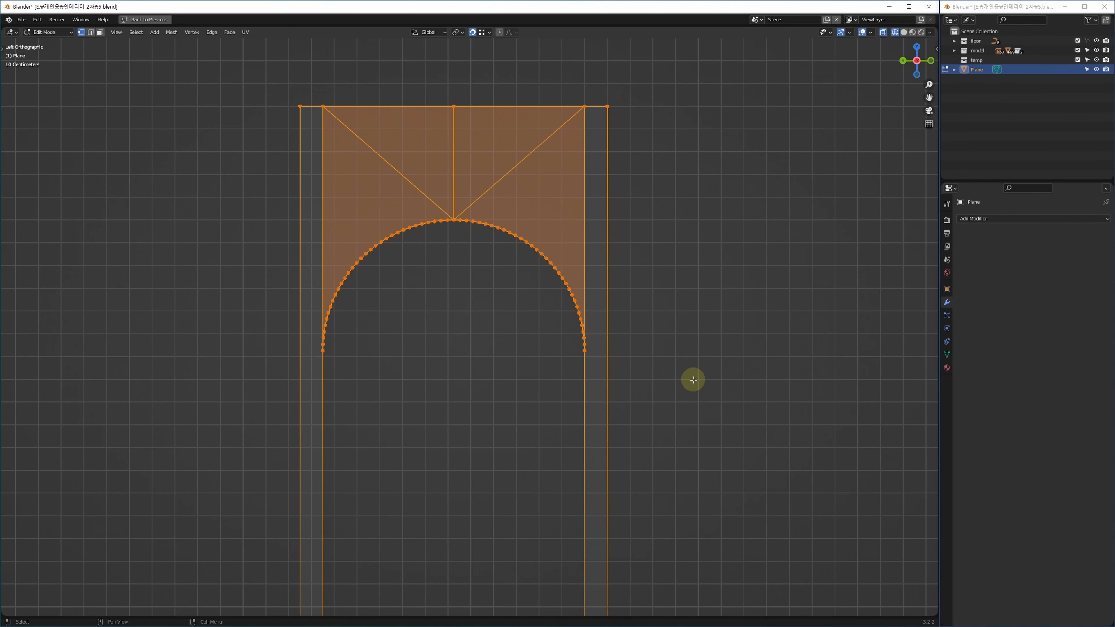
Move the mesh down 100 mm, then raise just the arch curve 100 mm.
{"action": "key", "text": "Down"}
{"action": "key", "text": "Down"}
{"action": "key", "text": "Down"}
{"action": "key", "text": "Down"}
{"action": "key", "text": "Down"}
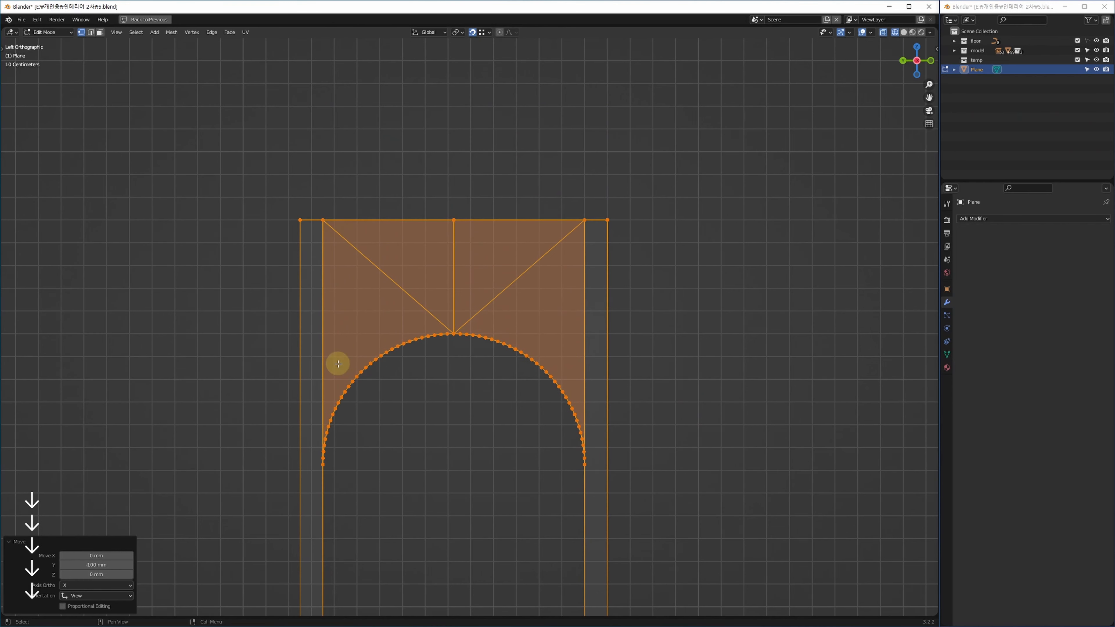
{"action": "left_click_drag", "start_coordinate": [253, 315], "coordinate": [700, 539]}
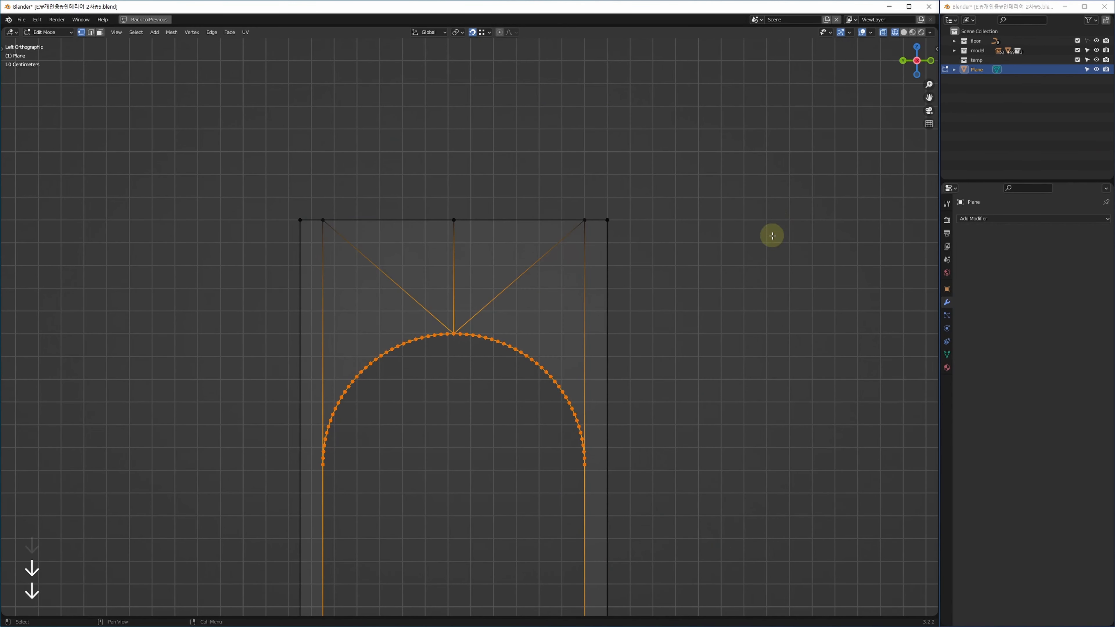
{"action": "key", "text": "Up"}
{"action": "key", "text": "Up"}
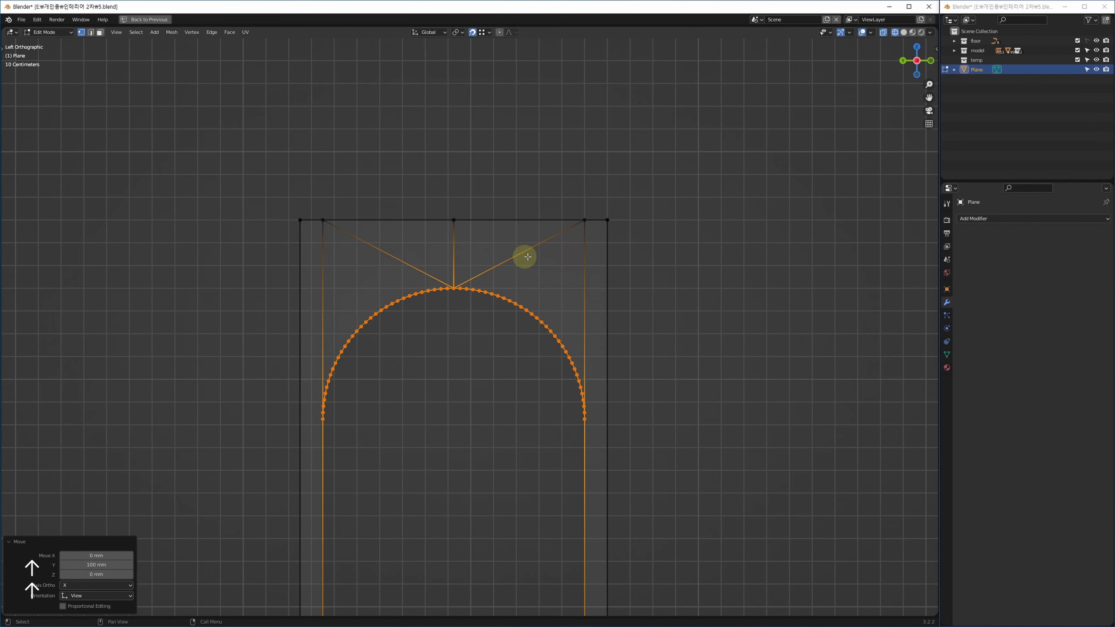
{"action": "middle_click_drag", "start_coordinate": [501, 305], "coordinate": [485, 261]}
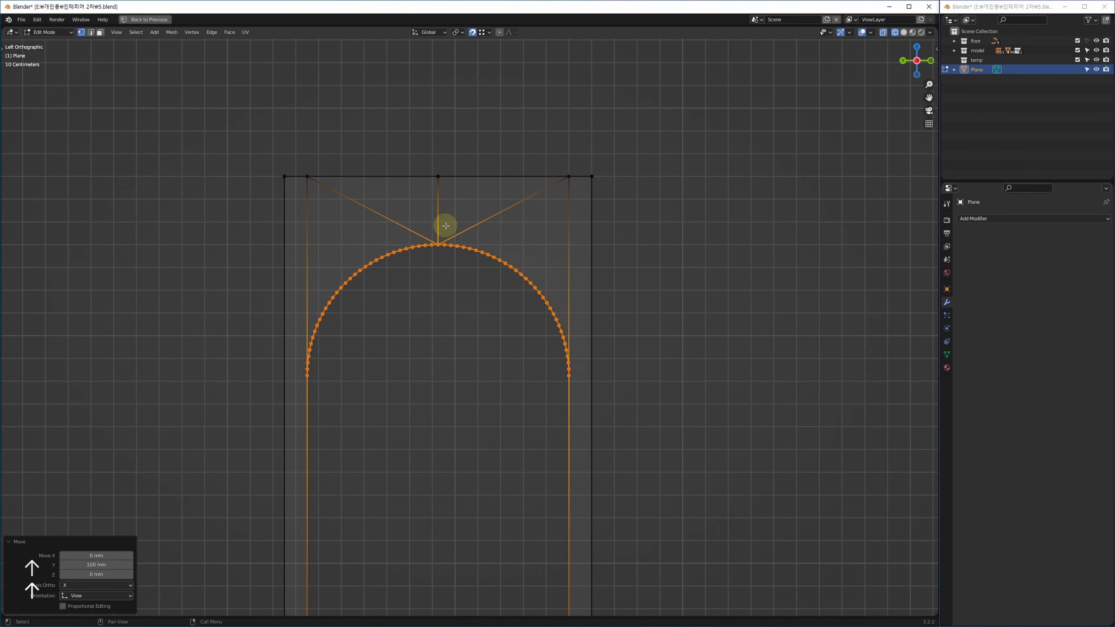
{"action": "middle_click_drag", "start_coordinate": [690, 313], "coordinate": [672, 312]}
Return to Object Mode and orbit around the finished arch wall in 3D.
{"action": "key", "text": "alt+w"}
{"action": "key", "text": "alt+w"}
{"action": "key", "text": "Tab"}
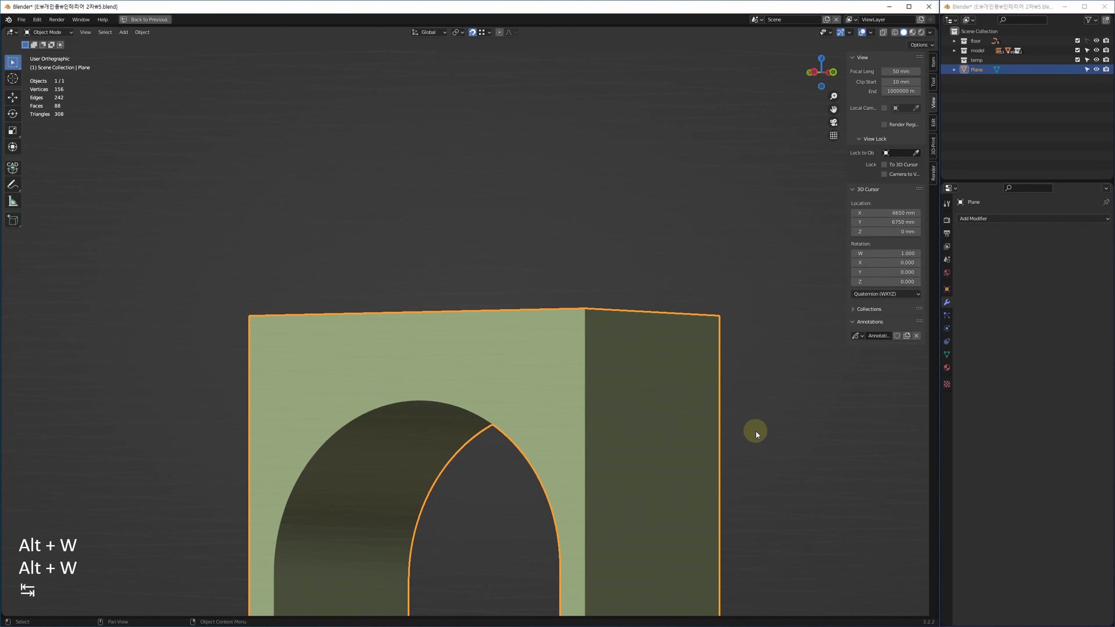
{"action": "left_click_drag", "start_coordinate": [757, 432], "coordinate": [808, 466]}
{"action": "key", "text": "z"}
{"action": "middle_click_drag", "start_coordinate": [502, 344], "coordinate": [469, 278]}
{"action": "scroll", "coordinate": [456, 255], "scroll_direction": "up", "scroll_amount": 5}
{"action": "scroll", "coordinate": [456, 254], "scroll_direction": "up", "scroll_amount": 2}
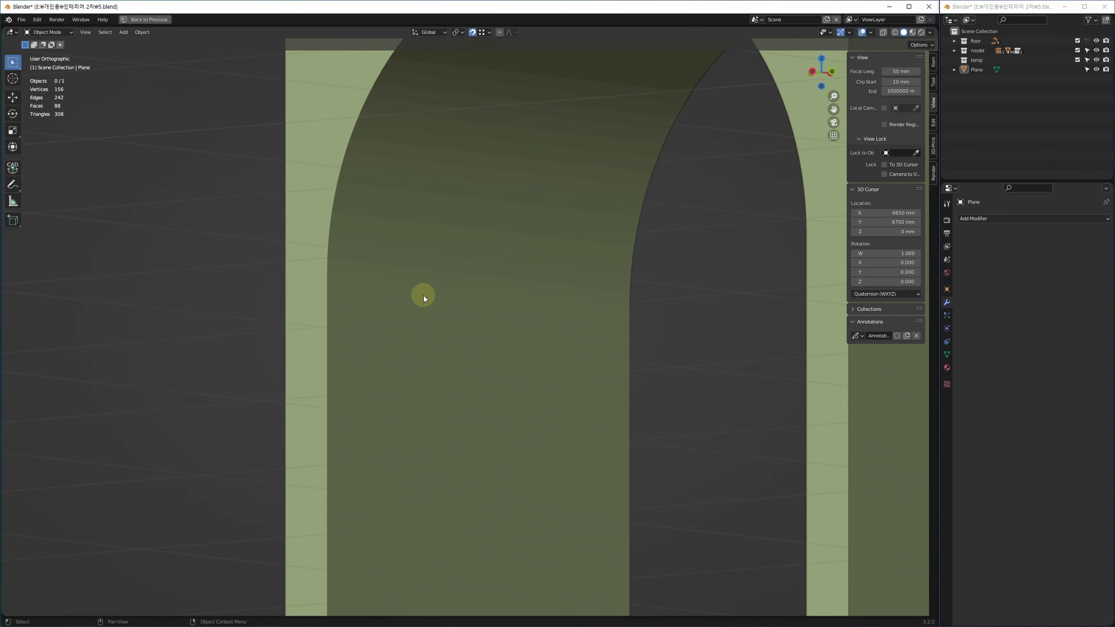
{"action": "middle_click_drag", "start_coordinate": [440, 243], "coordinate": [408, 343], "text": "shift"}
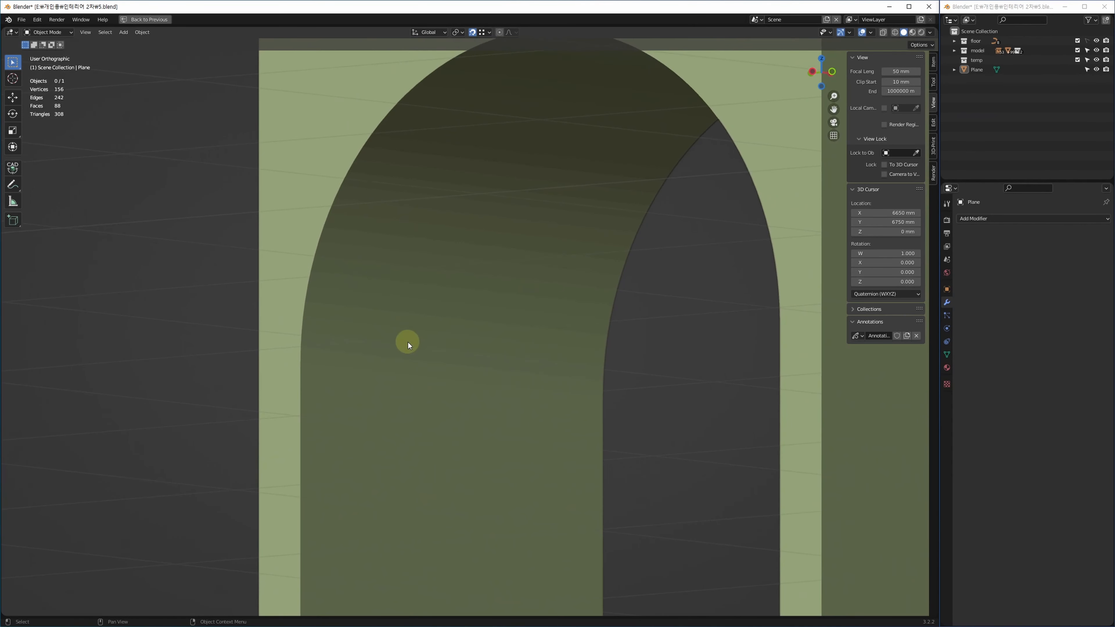
Select the arch wall and apply Shade Smooth to it.
{"action": "left_click", "coordinate": [445, 307]}
{"action": "right_click", "coordinate": [446, 308]}
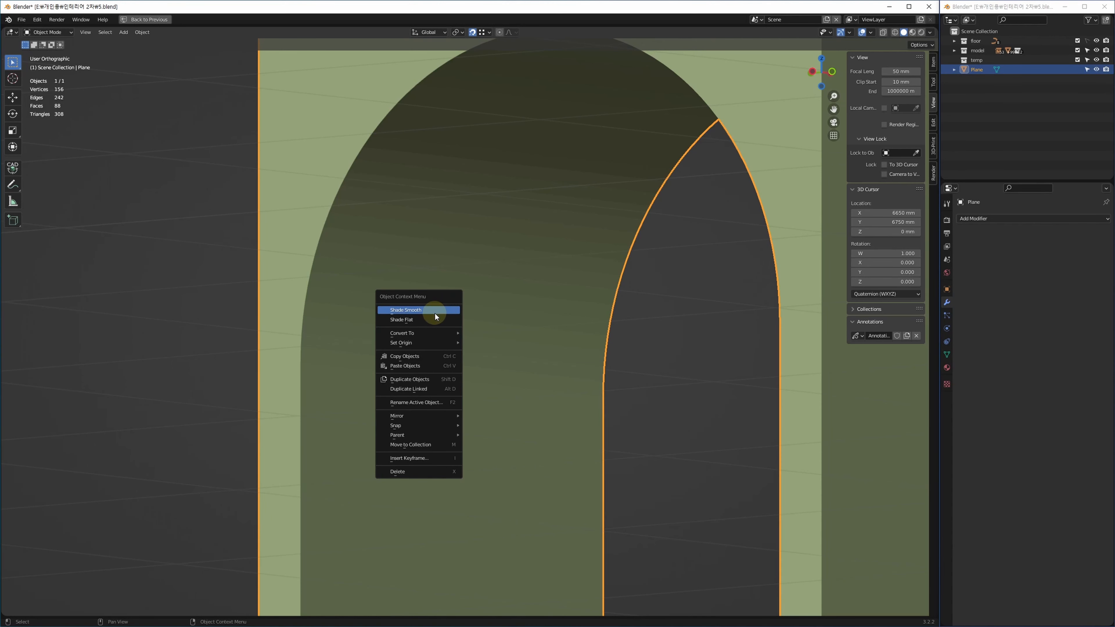
{"action": "left_click", "coordinate": [435, 313]}
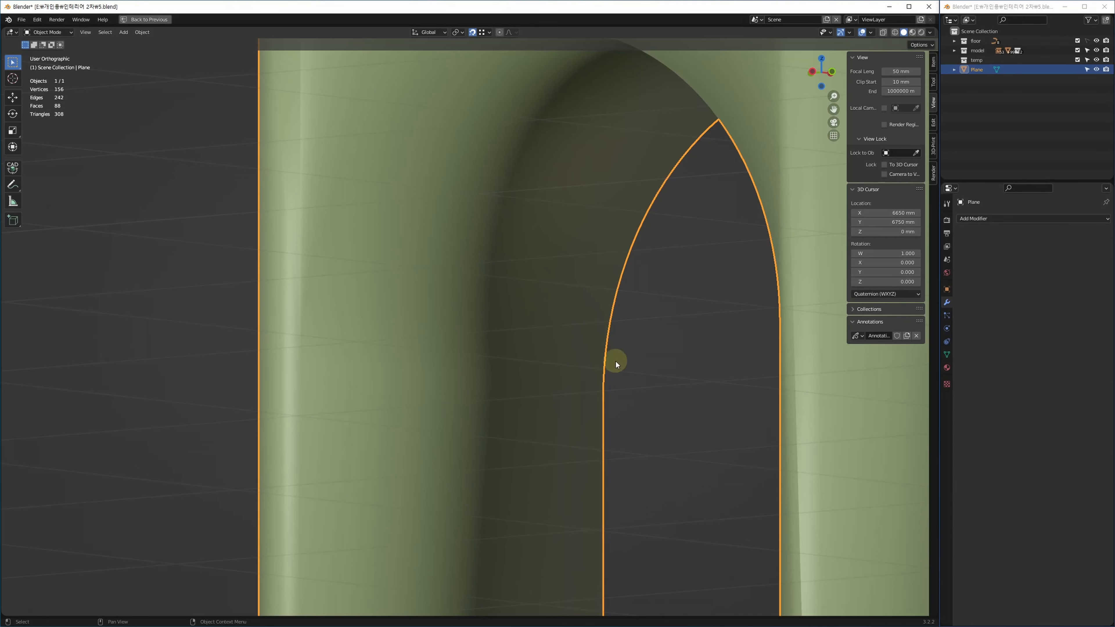
Enable Auto Smooth at 30° in the wall's Object Data Normals settings.
{"action": "left_click", "coordinate": [949, 354]}
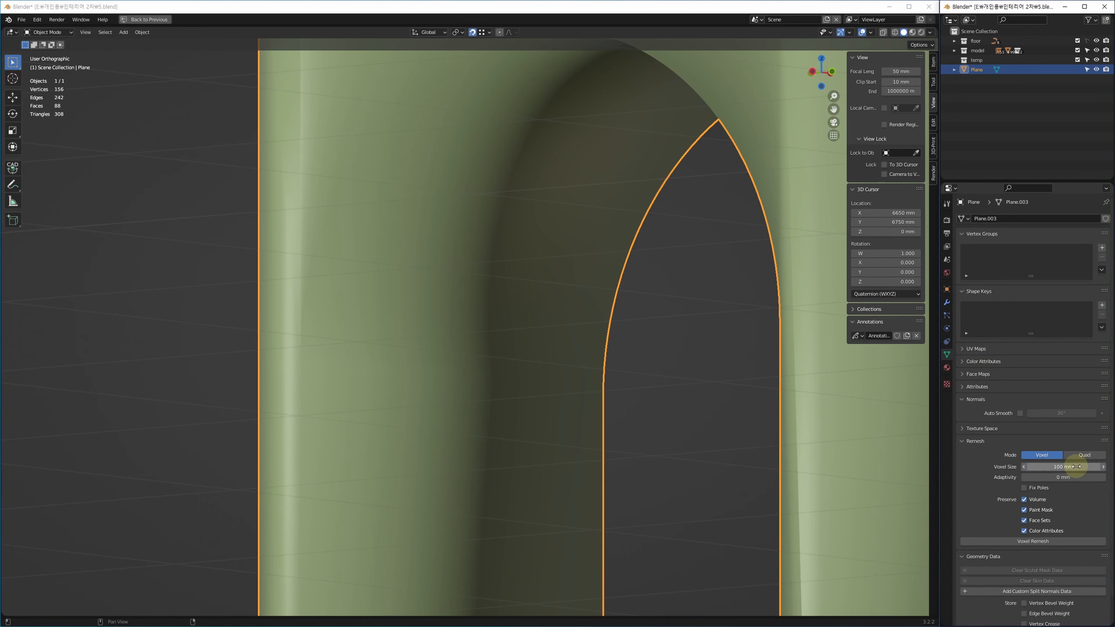
{"action": "left_click", "coordinate": [968, 441]}
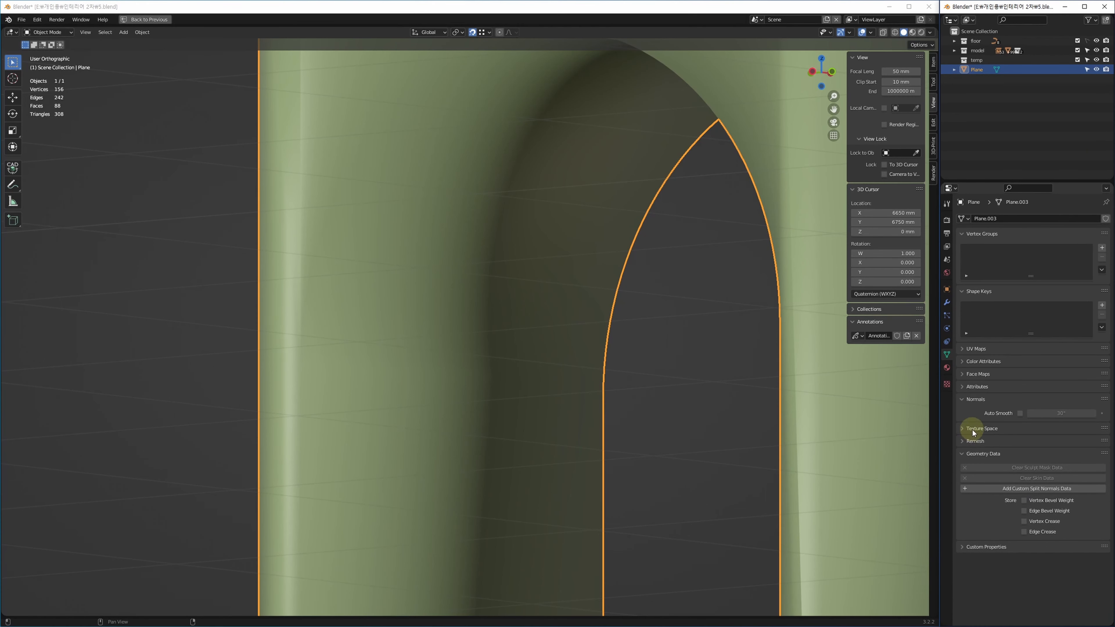
{"action": "left_click", "coordinate": [1020, 413]}
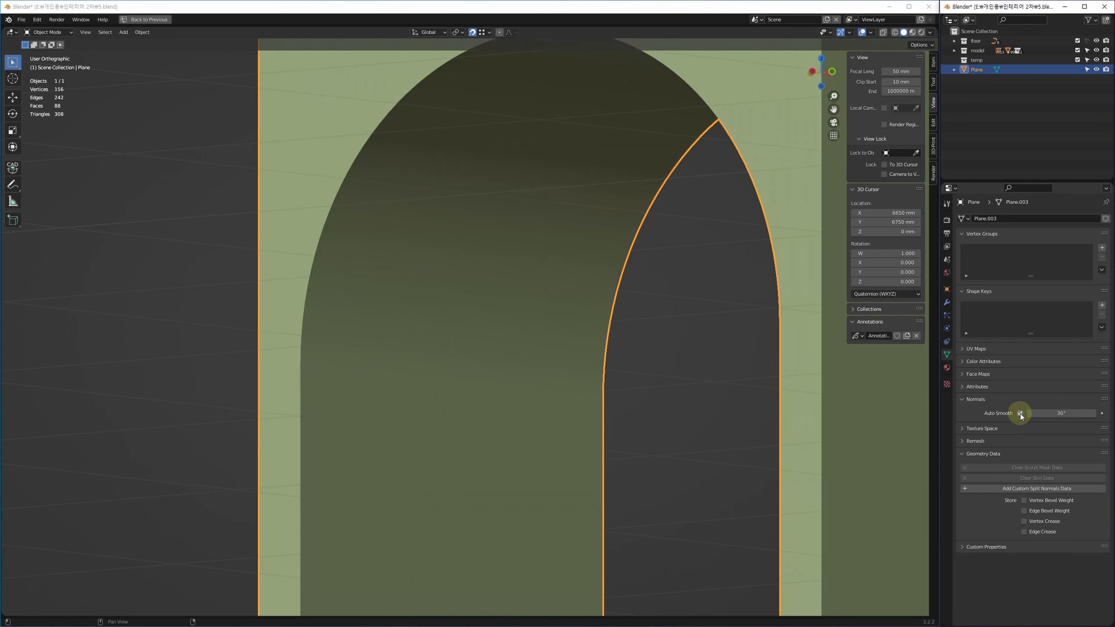
{"action": "scroll", "coordinate": [428, 398], "scroll_direction": "down", "scroll_amount": 5}
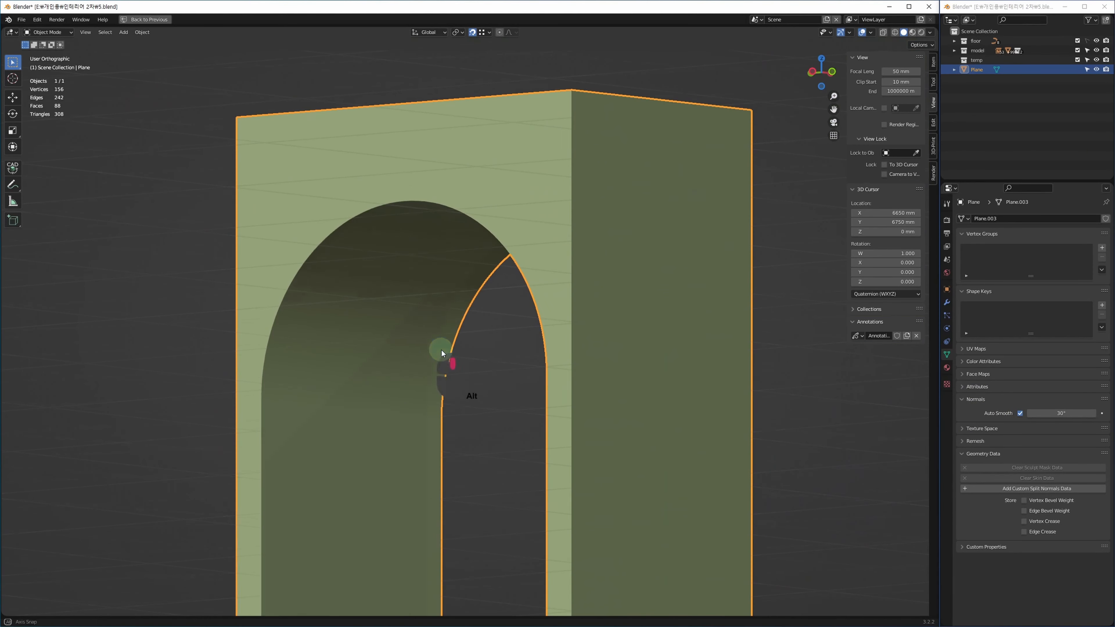
{"action": "middle_click_drag", "start_coordinate": [443, 353], "coordinate": [465, 348], "text": "shift"}
{"action": "key", "text": "alt+w"}
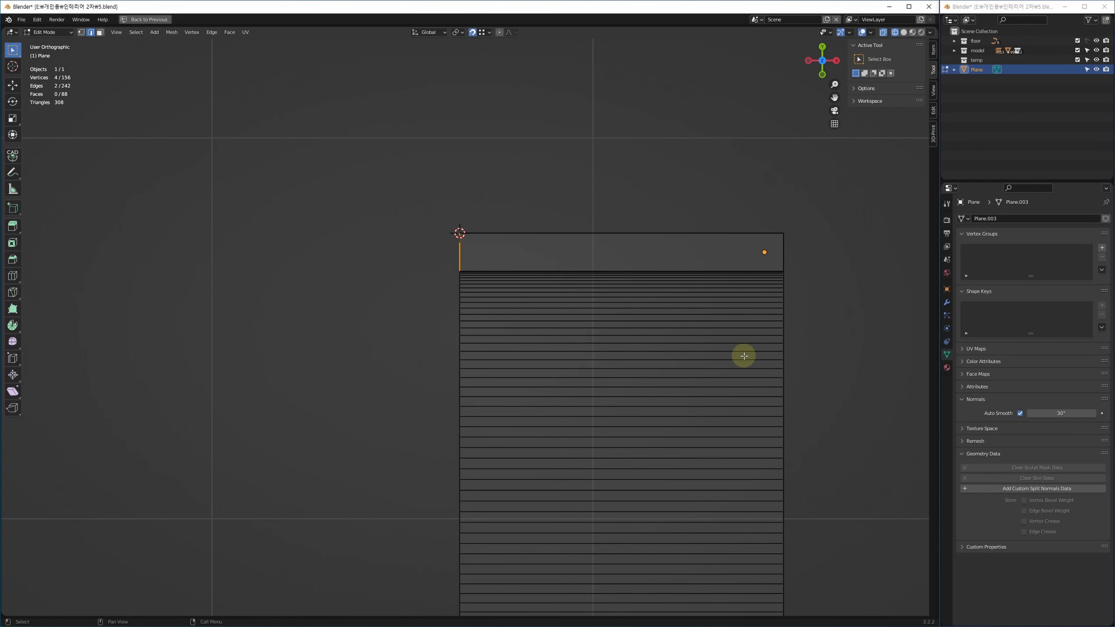
Frame the arch's upper corners in the single shaded 3D view.
{"action": "middle_click_drag", "start_coordinate": [624, 371], "coordinate": [613, 347]}
{"action": "key", "text": "alt+w"}
{"action": "key", "text": "alt+w"}
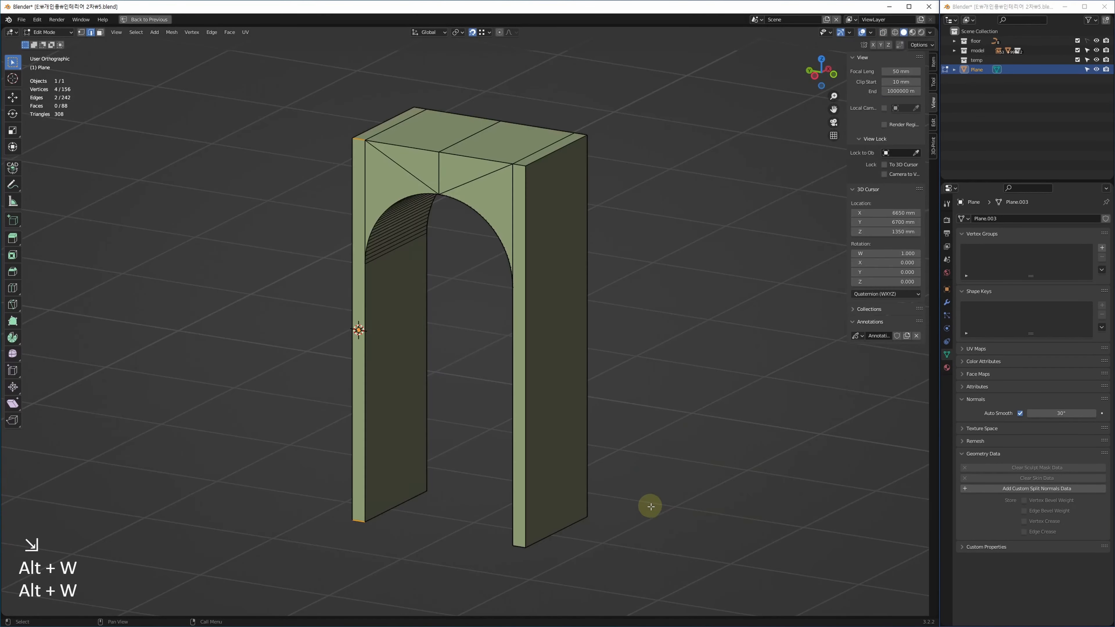
{"action": "key", "text": "z"}
{"action": "middle_click_drag", "start_coordinate": [538, 241], "coordinate": [591, 353]}
{"action": "scroll", "coordinate": [540, 259], "scroll_direction": "up", "scroll_amount": 4}
{"action": "middle_click_drag", "start_coordinate": [513, 310], "coordinate": [547, 247]}
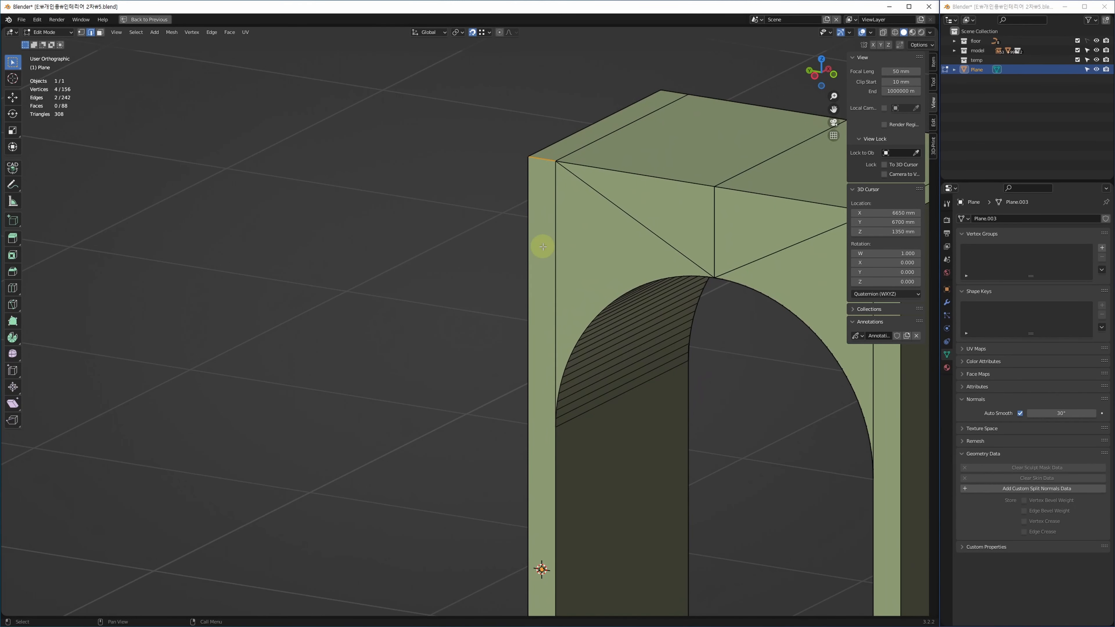
{"action": "middle_click_drag", "start_coordinate": [647, 410], "coordinate": [595, 376], "text": "shift"}
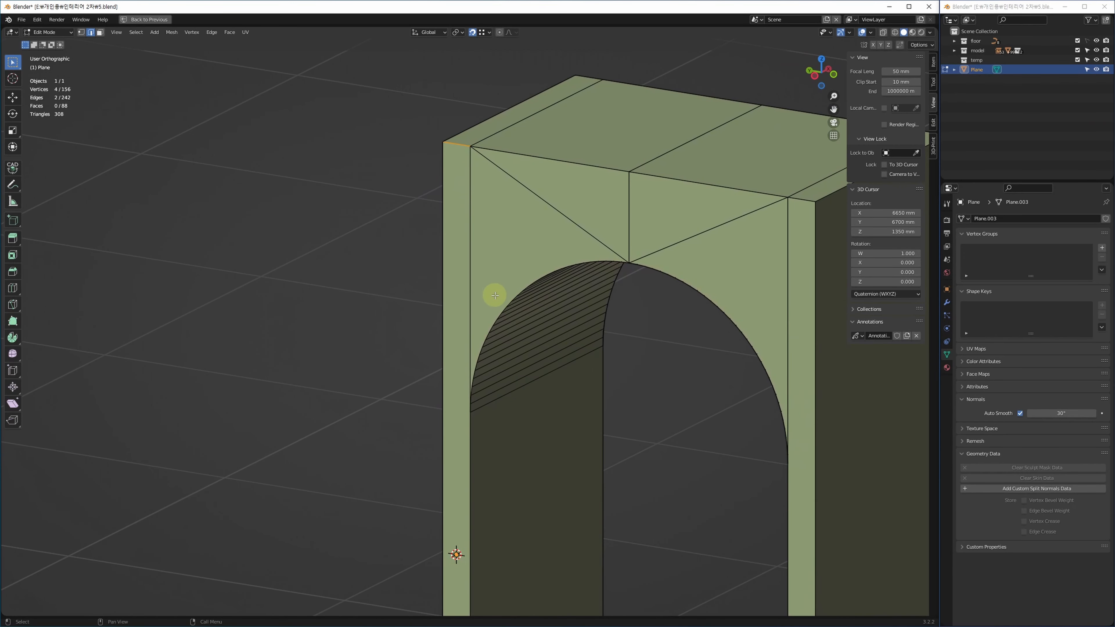
Return to Object Mode and reapply Shade Smooth to the arch wall.
{"action": "key", "text": "Tab"}
{"action": "right_click", "coordinate": [483, 296]}
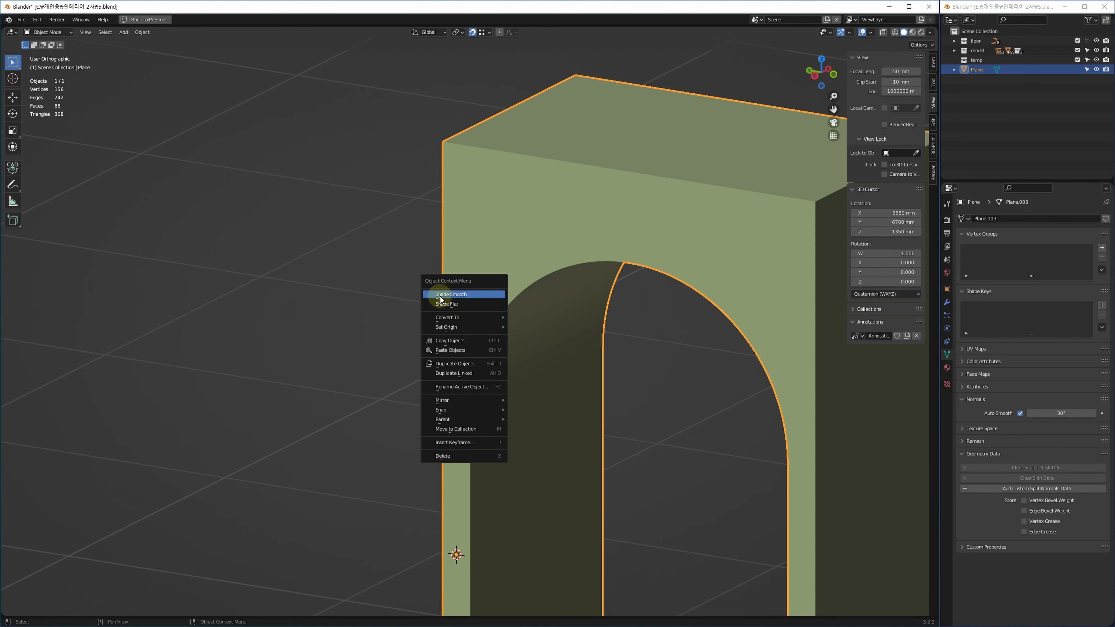
{"action": "left_click", "coordinate": [463, 298]}
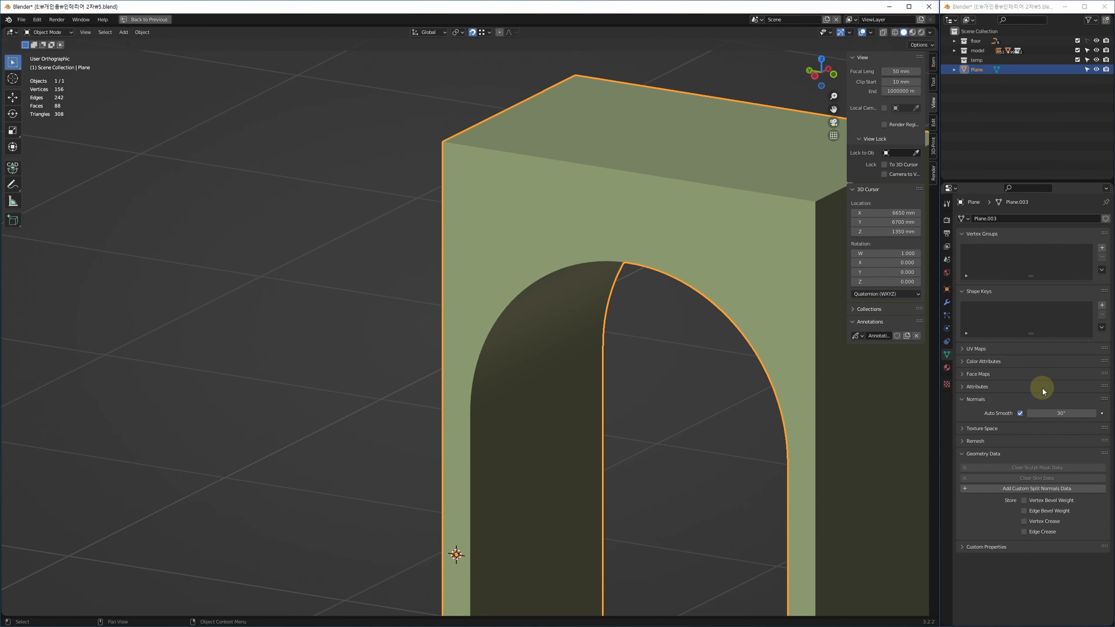
{"action": "key", "text": "alt+w"}
Add a Mirror modifier on the Y axis only, with Bisect and Flip enabled.
{"action": "middle_click_drag", "start_coordinate": [300, 199], "coordinate": [241, 166]}
{"action": "key", "text": "alt+w"}
{"action": "middle_click_drag", "start_coordinate": [321, 183], "coordinate": [284, 223]}
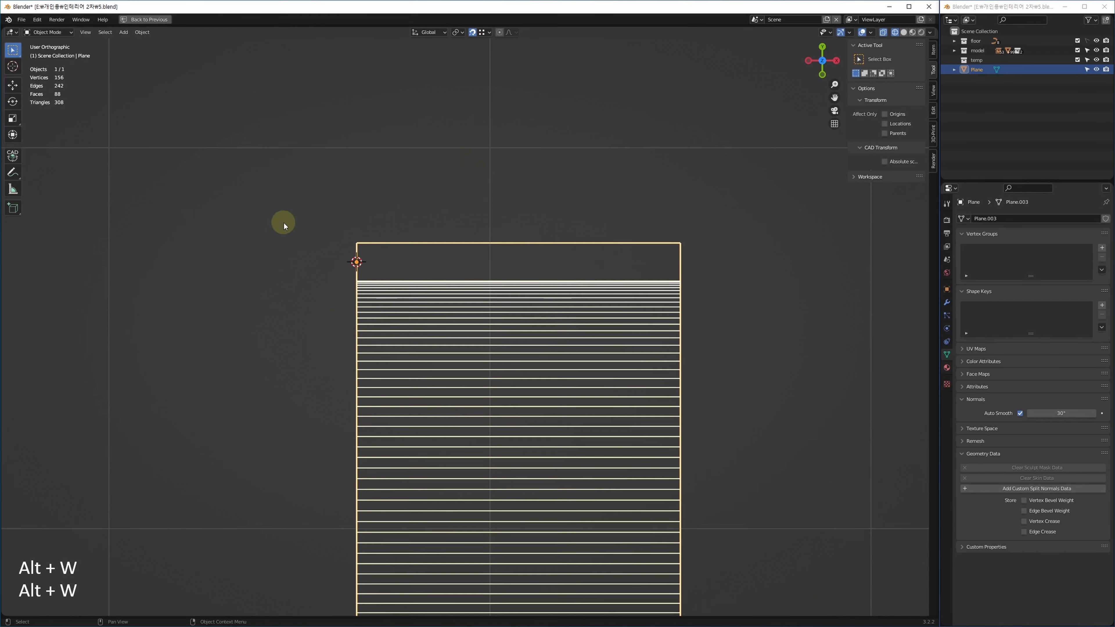
{"action": "left_click", "coordinate": [947, 302]}
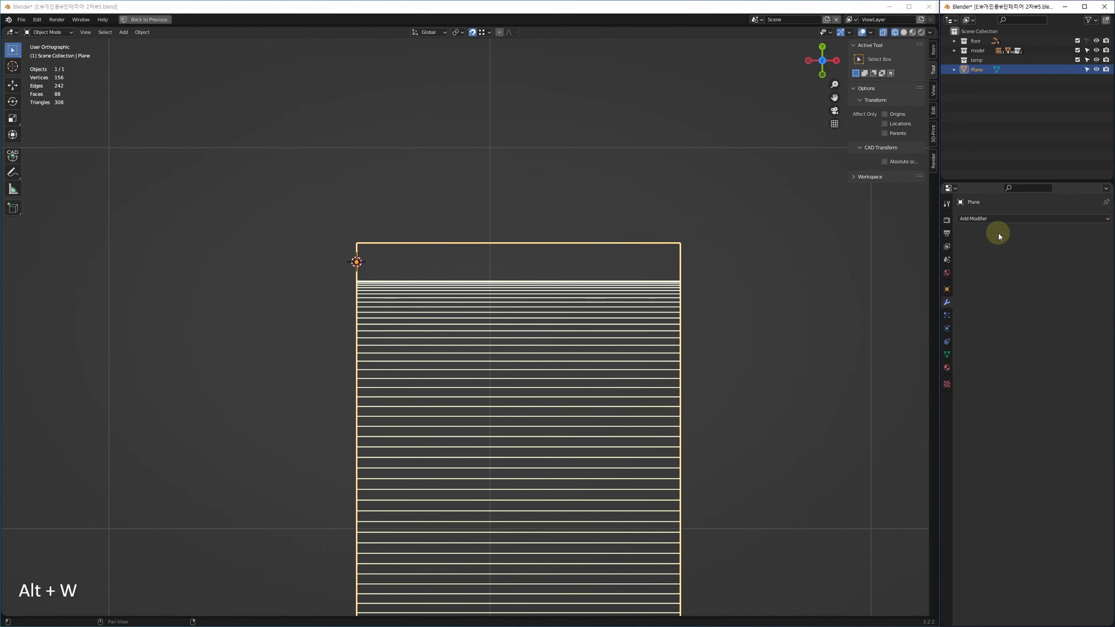
{"action": "left_click", "coordinate": [999, 219]}
{"action": "key", "text": "Escape"}
{"action": "left_click", "coordinate": [1014, 216]}
{"action": "left_click", "coordinate": [1057, 326]}
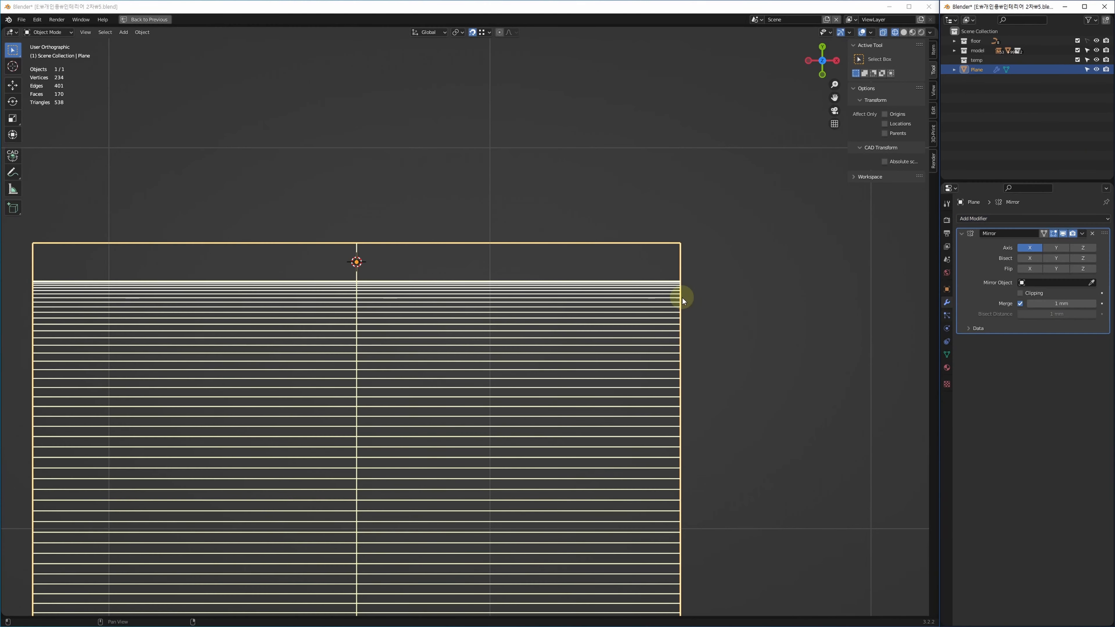
{"action": "middle_click_drag", "start_coordinate": [683, 301], "coordinate": [693, 308], "text": "shift"}
{"action": "left_click", "coordinate": [1057, 249]}
{"action": "left_click", "coordinate": [1035, 249]}
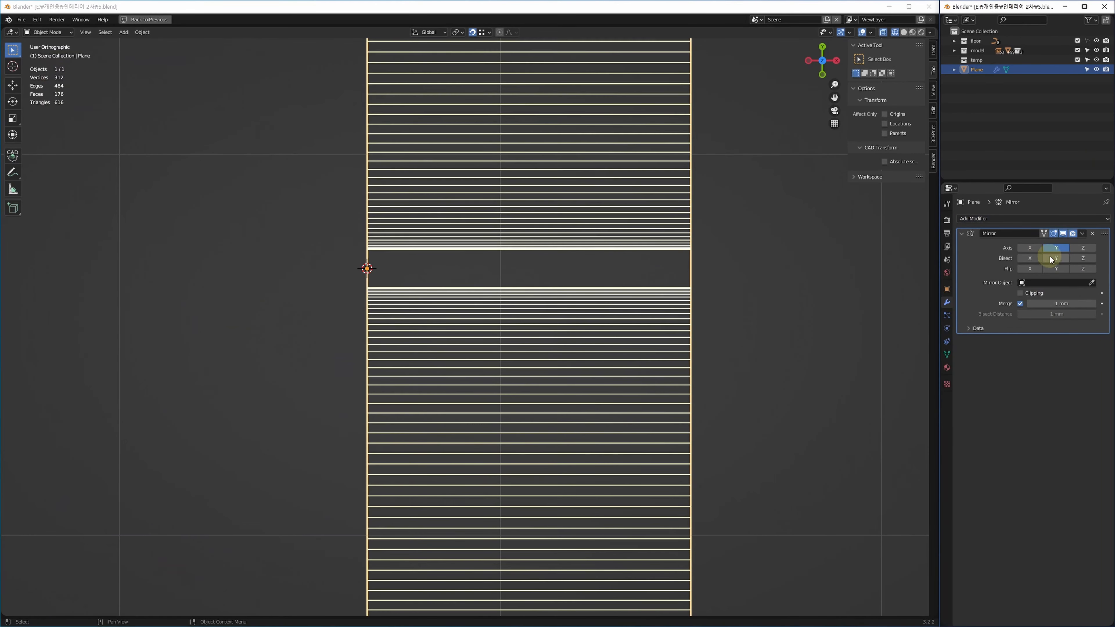
{"action": "left_click", "coordinate": [1053, 258]}
{"action": "left_click", "coordinate": [1057, 269]}
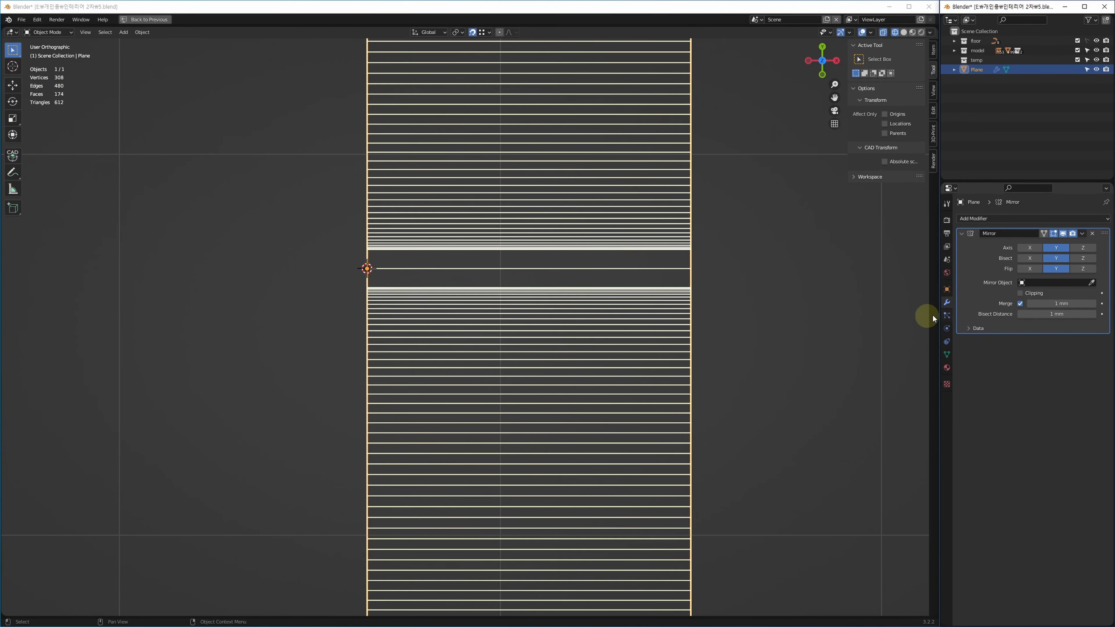
Check the two arches in 3D and apply the first Mirror modifier.
{"action": "key", "text": "alt+w"}
{"action": "key", "text": "alt+w"}
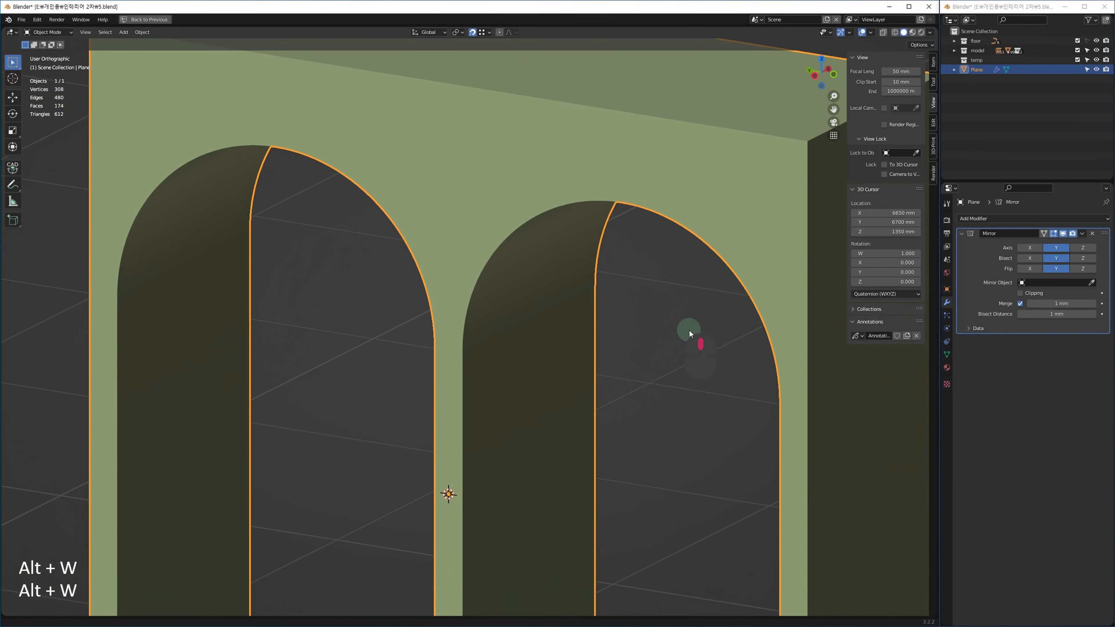
{"action": "key", "text": "alt+w"}
{"action": "key", "text": "ctrl+z"}
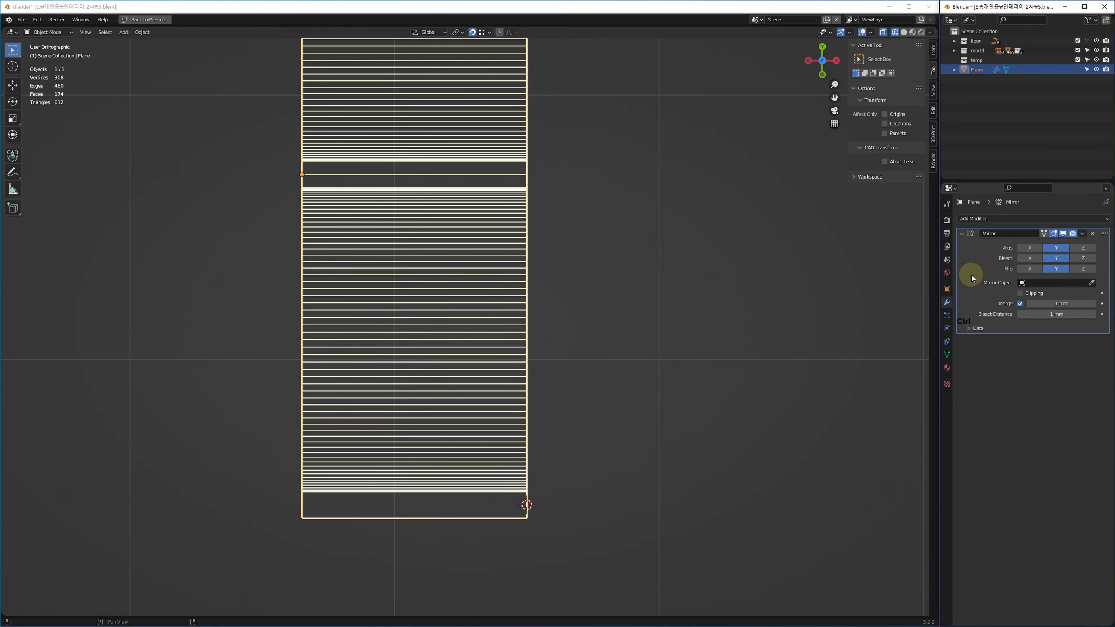
{"action": "key", "text": "ctrl+a"}
{"action": "middle_click_drag", "start_coordinate": [581, 358], "coordinate": [617, 349], "text": "shift"}
Snap the 3D cursor to the top-middle vertex of the right arch.
{"action": "key", "text": "1"}
{"action": "key", "text": "alt+w"}
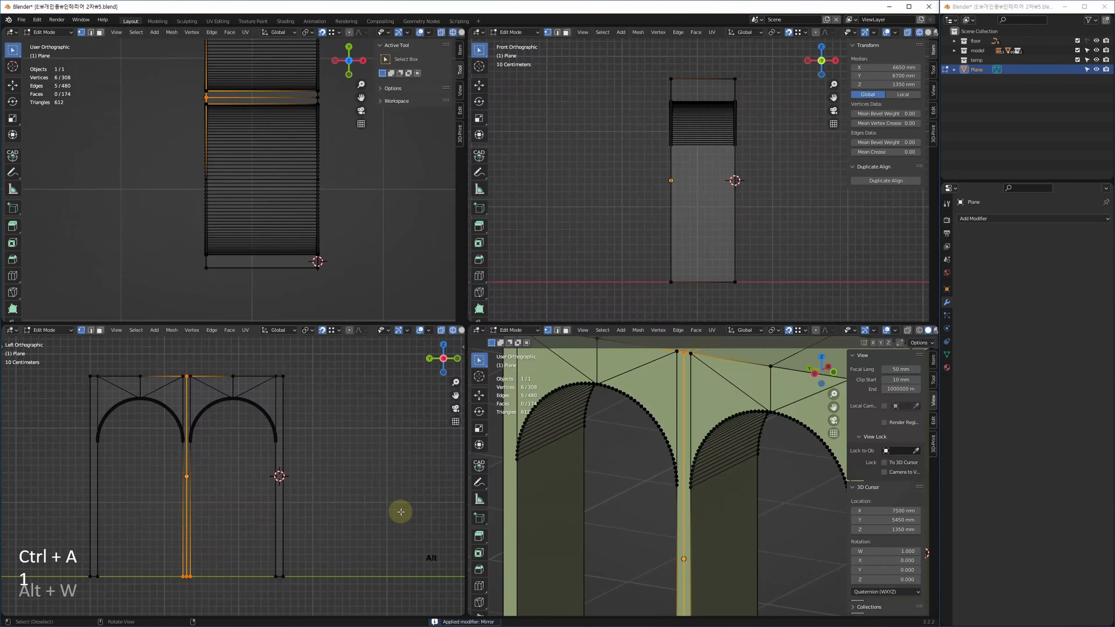
{"action": "key", "text": "alt+w"}
{"action": "middle_click_drag", "start_coordinate": [477, 247], "coordinate": [479, 244]}
{"action": "left_click_drag", "start_coordinate": [465, 199], "coordinate": [489, 244]}
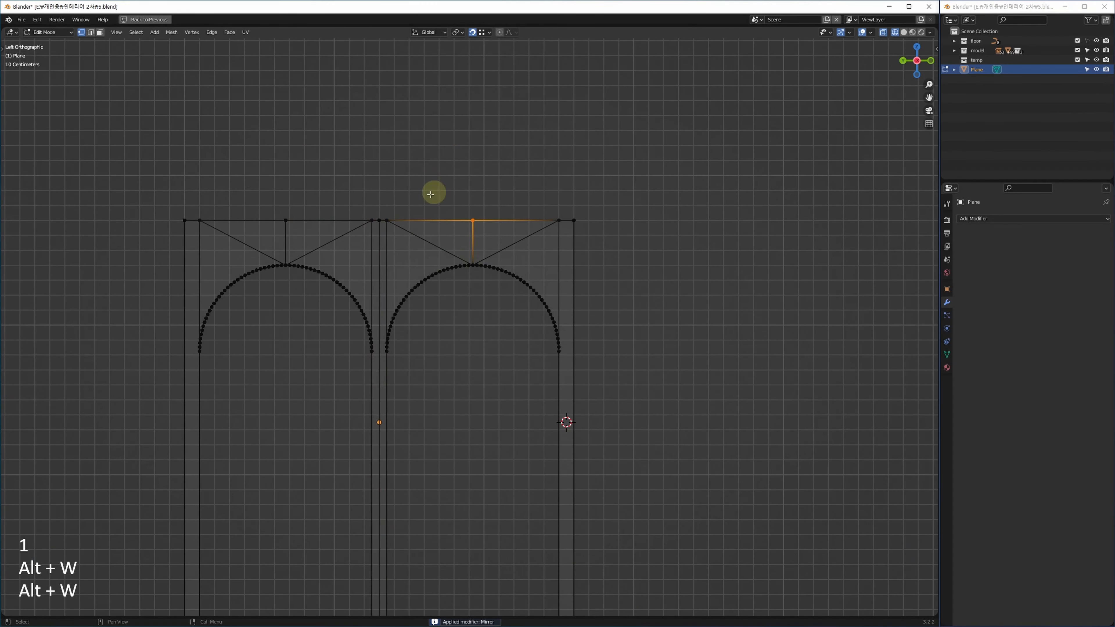
{"action": "key", "text": "End"}
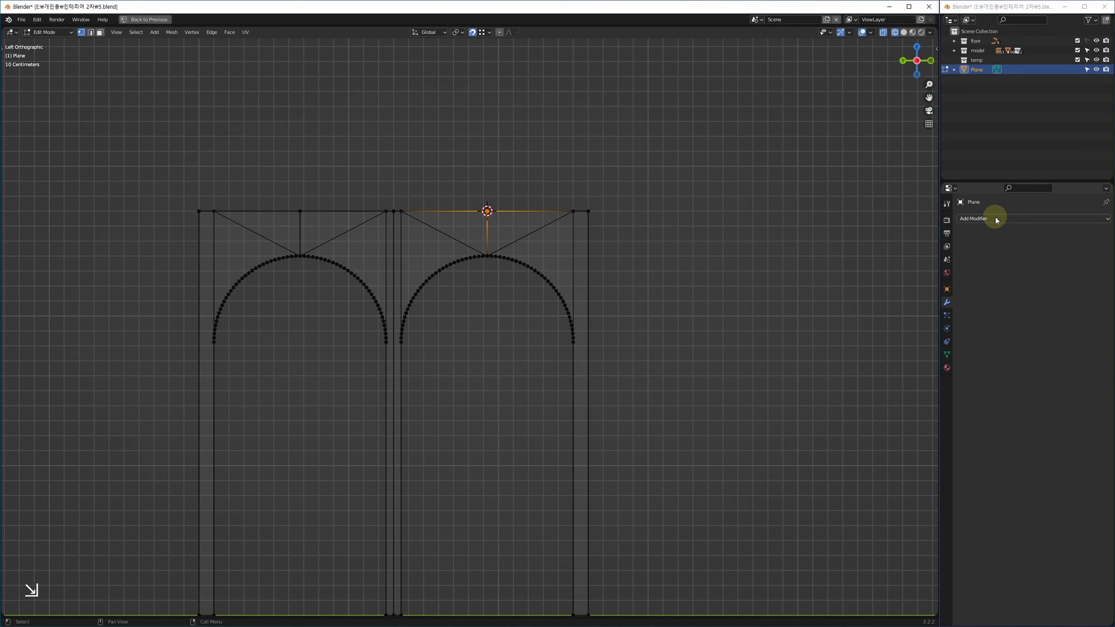
Add a second Y-axis Mirror modifier and apply it to create the third arch.
{"action": "left_click", "coordinate": [995, 219]}
{"action": "left_click", "coordinate": [1053, 327]}
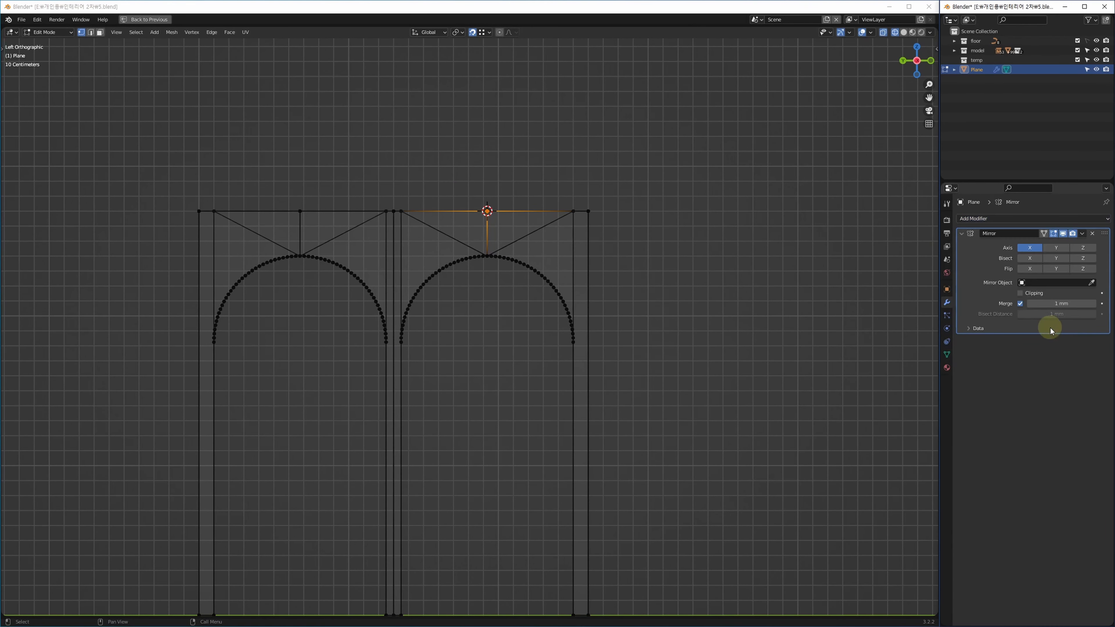
{"action": "middle_click_drag", "start_coordinate": [785, 346], "coordinate": [728, 328]}
{"action": "left_click", "coordinate": [1056, 248]}
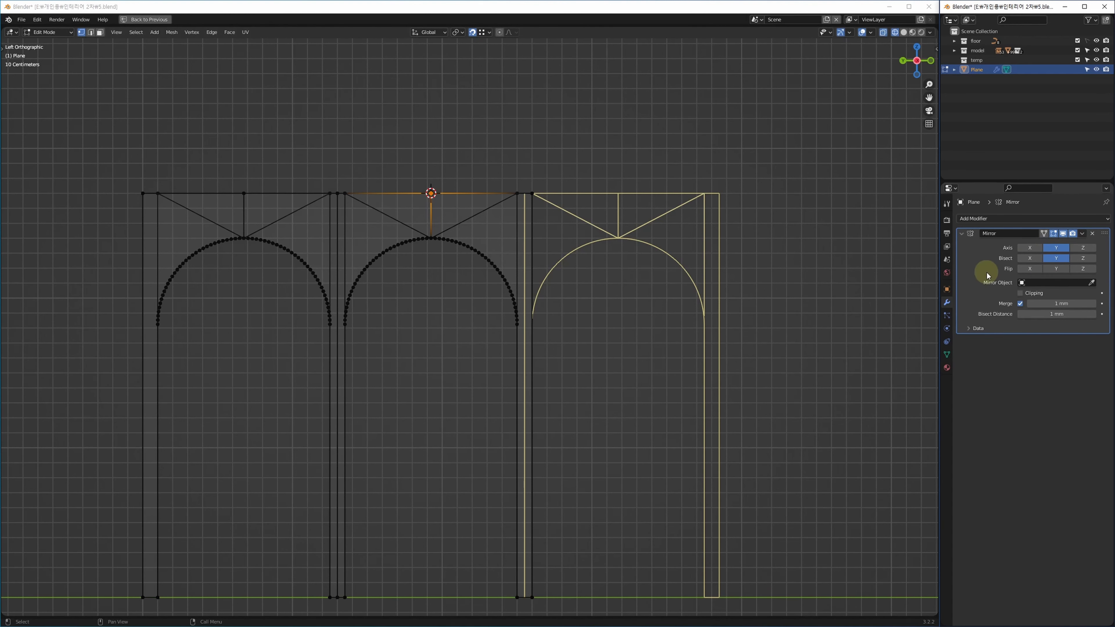
{"action": "key", "text": "Tab"}
{"action": "key", "text": "ctrl+a"}
{"action": "middle_click_drag", "start_coordinate": [674, 322], "coordinate": [766, 296], "text": "shift"}
Re-enter Edit Mode in edge selection and view the three arches shaded.
{"action": "key", "text": "Tab"}
{"action": "key", "text": "1"}
{"action": "key", "text": "2"}
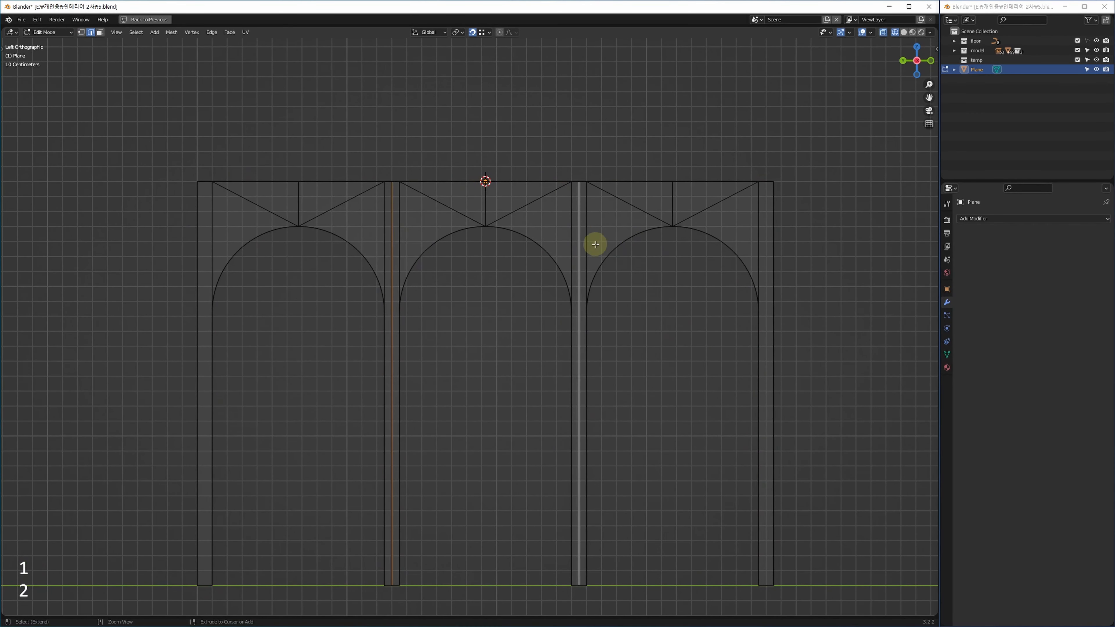
{"action": "key", "text": "w"}
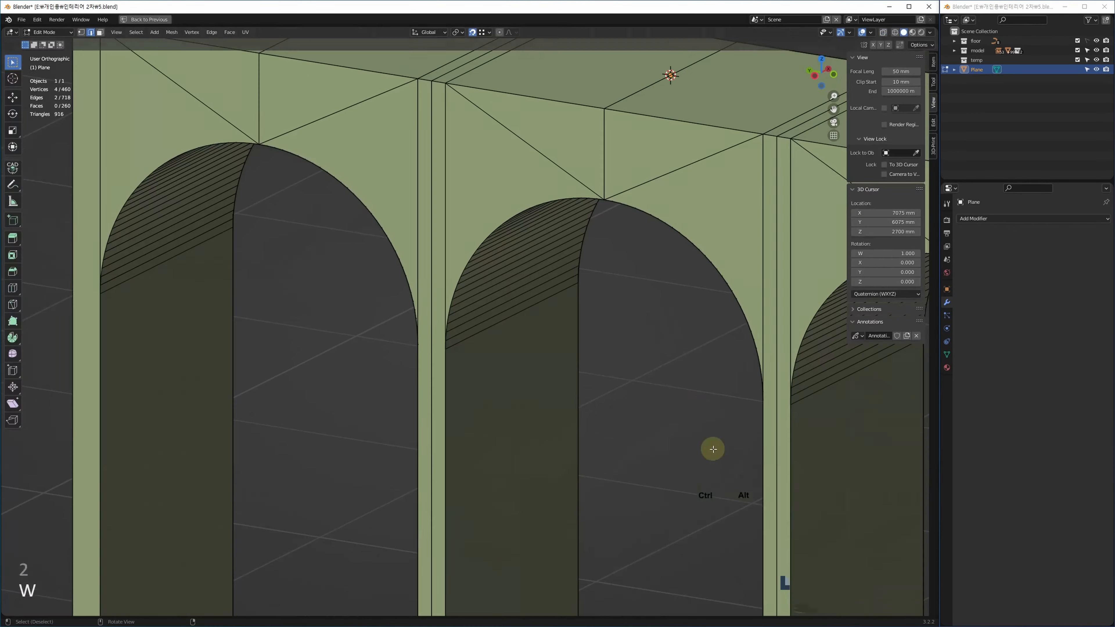
{"action": "key", "text": "alt+w"}
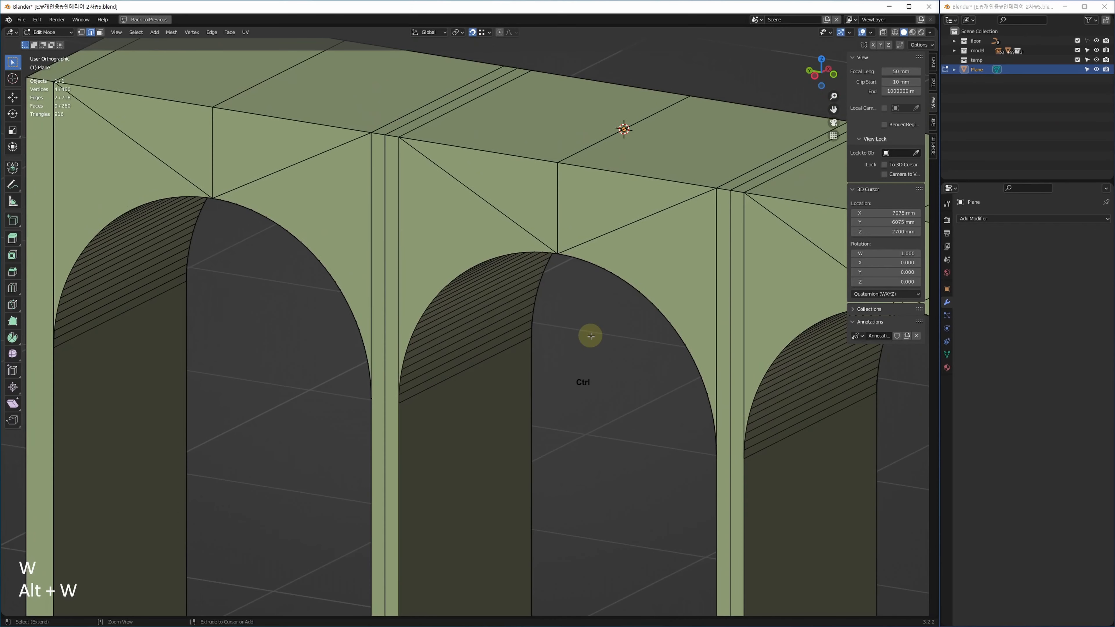
Select the seam edge loops between the arches and dissolve them.
{"action": "key", "text": "ctrl+l"}
{"action": "key", "text": "ctrl+BackSpace"}
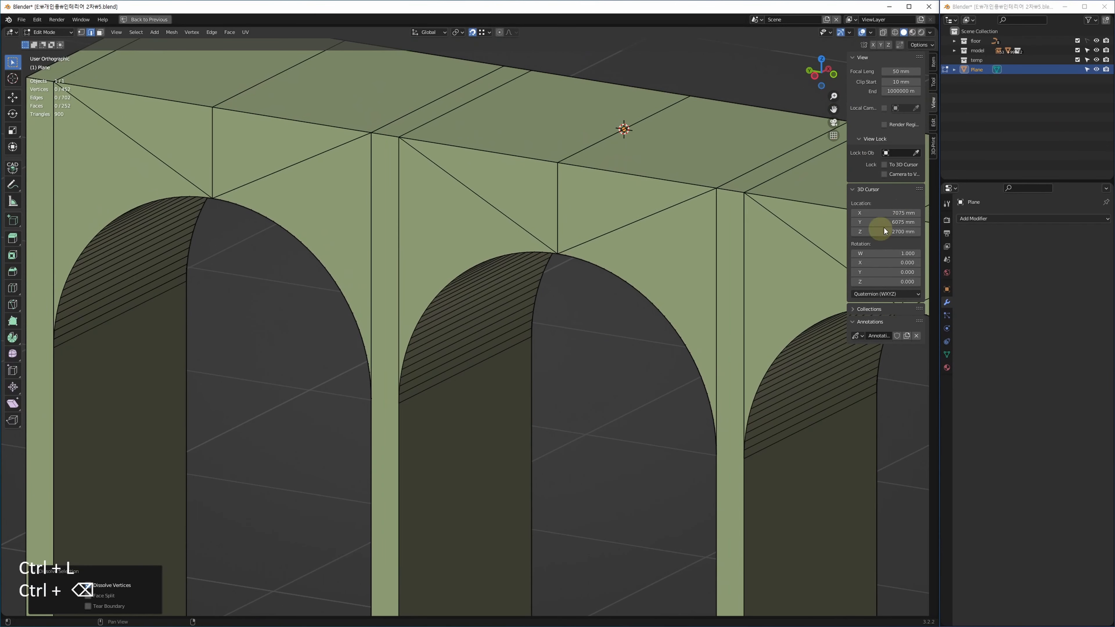
{"action": "scroll", "coordinate": [461, 232], "scroll_direction": "down", "scroll_amount": 3}
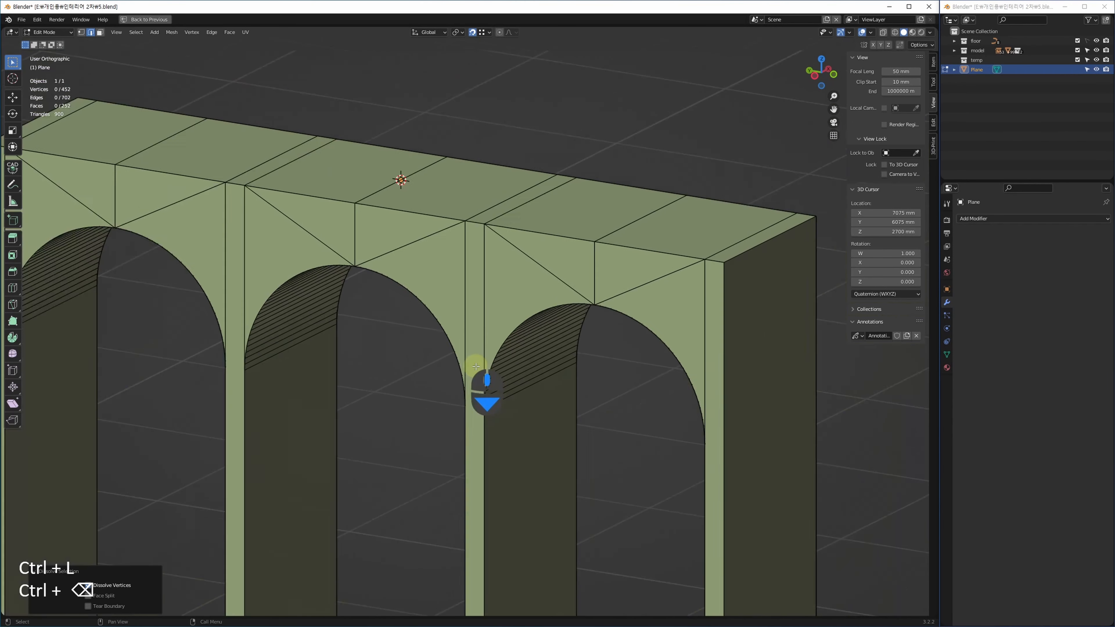
{"action": "scroll", "coordinate": [476, 366], "scroll_direction": "down", "scroll_amount": 3}
Examine the wall's top end and top-right corner in the enlarged top view.
{"action": "key", "text": "alt+w"}
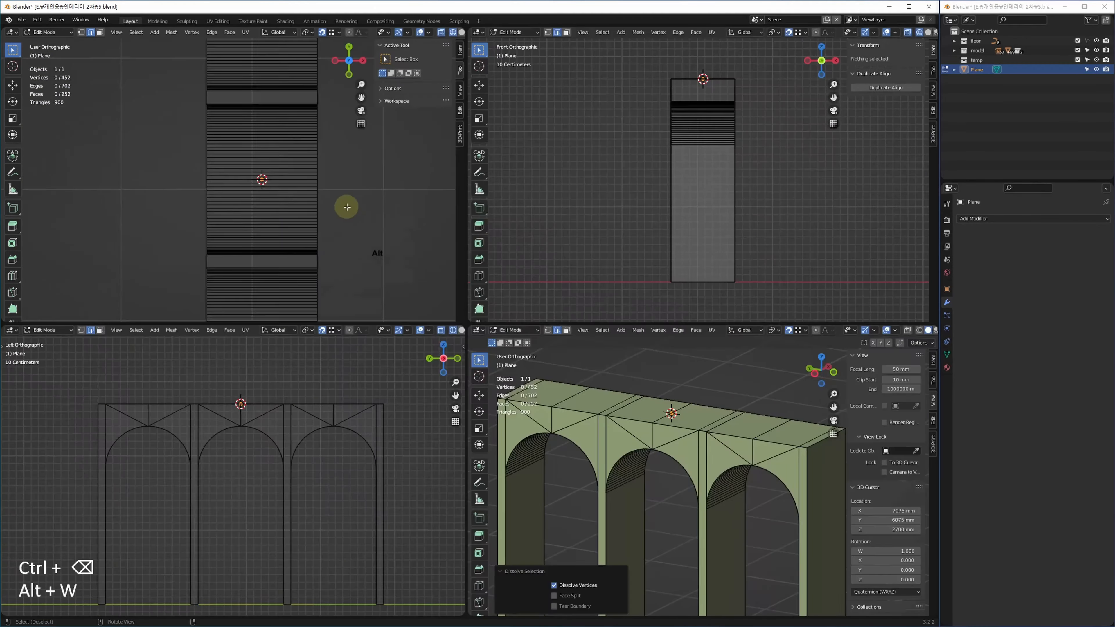
{"action": "key", "text": "alt+w"}
{"action": "key", "text": "alt+q"}
{"action": "middle_click_drag", "start_coordinate": [437, 324], "coordinate": [383, 495]}
{"action": "scroll", "coordinate": [456, 235], "scroll_direction": "down", "scroll_amount": 1}
{"action": "middle_click_drag", "start_coordinate": [456, 233], "coordinate": [452, 335]}
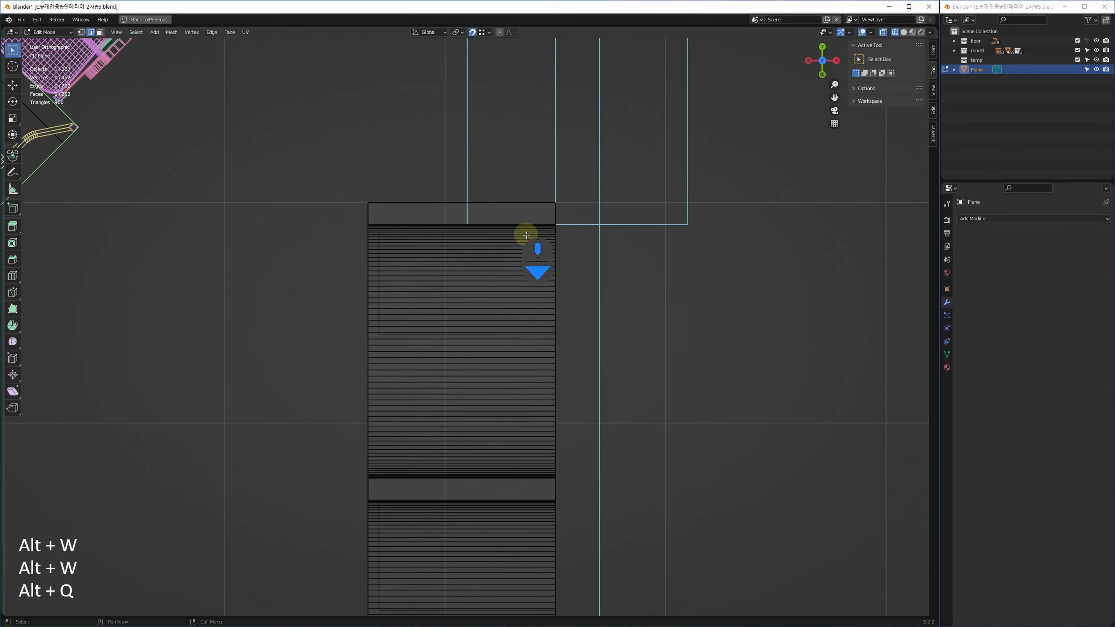
{"action": "scroll", "coordinate": [555, 224], "scroll_direction": "up", "scroll_amount": 7}
{"action": "scroll", "coordinate": [637, 243], "scroll_direction": "up", "scroll_amount": 2}
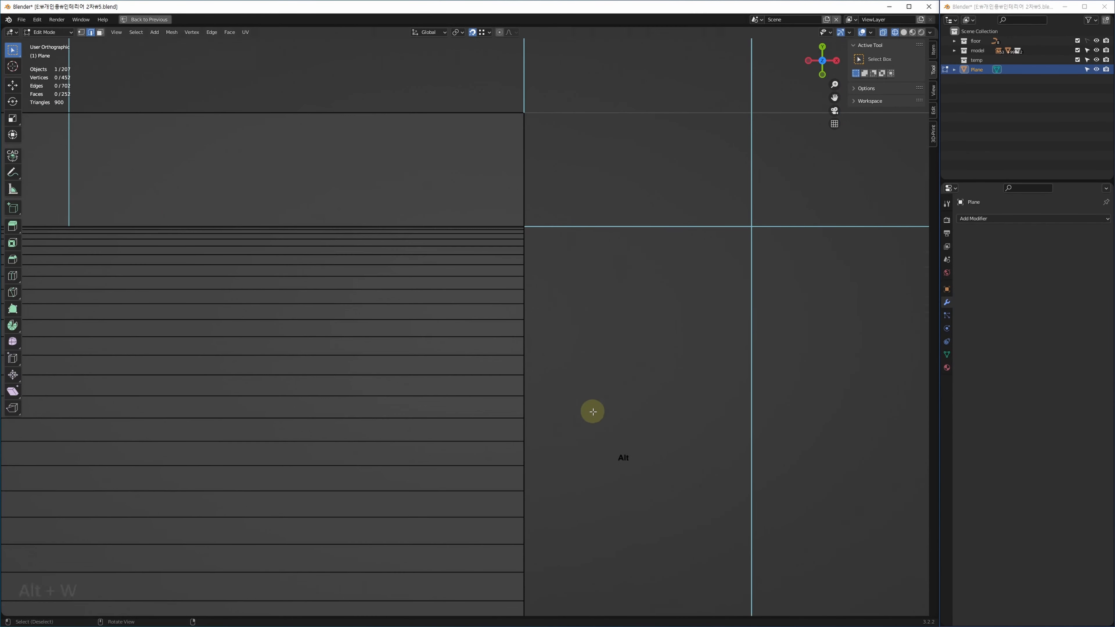
Orbit the arches in 3D, then frame the wall's end against the room lines.
{"action": "key", "text": "alt+w"}
{"action": "key", "text": "alt+w"}
{"action": "mouse_move", "coordinate": [318, 335]}
{"action": "middle_mouse_down"}
{"action": "mouse_move", "coordinate": [301, 321]}
{"action": "mouse_move", "coordinate": [331, 326]}
{"action": "middle_mouse_up"}
{"action": "scroll", "coordinate": [334, 324], "scroll_direction": "up", "scroll_amount": 5}
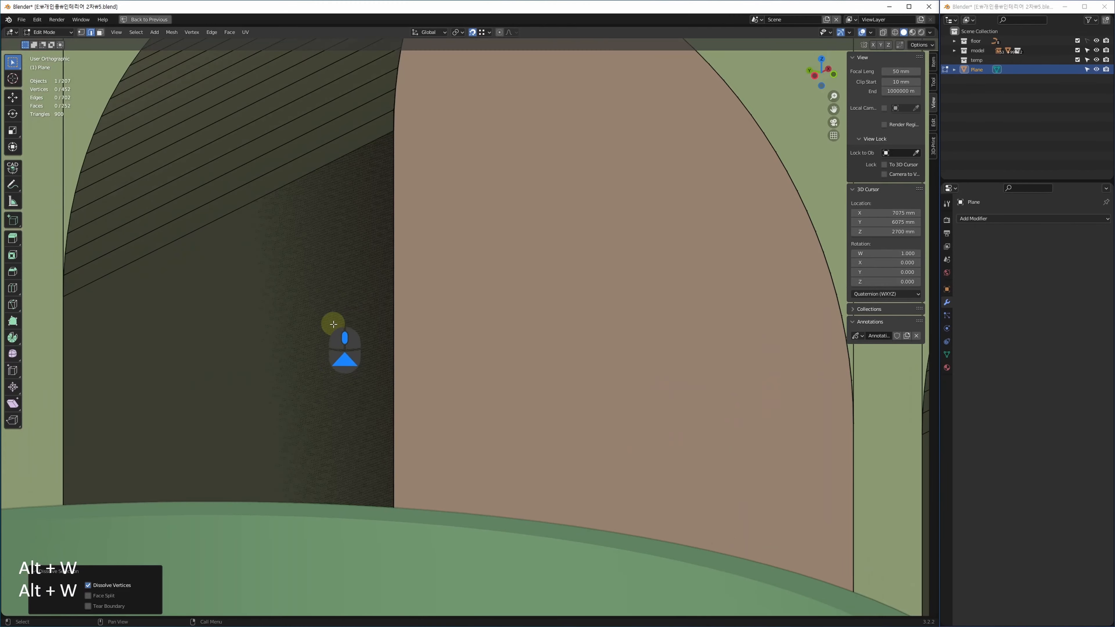
{"action": "key", "text": "alt+w"}
{"action": "key", "text": "alt+w"}
{"action": "scroll", "coordinate": [405, 304], "scroll_direction": "down", "scroll_amount": 7}
{"action": "mouse_move", "coordinate": [314, 208]}
{"action": "middle_mouse_down"}
{"action": "mouse_move", "coordinate": [391, 274]}
{"action": "mouse_move", "coordinate": [496, 303]}
{"action": "middle_mouse_up"}
{"action": "middle_click_drag", "start_coordinate": [602, 361], "coordinate": [610, 298]}
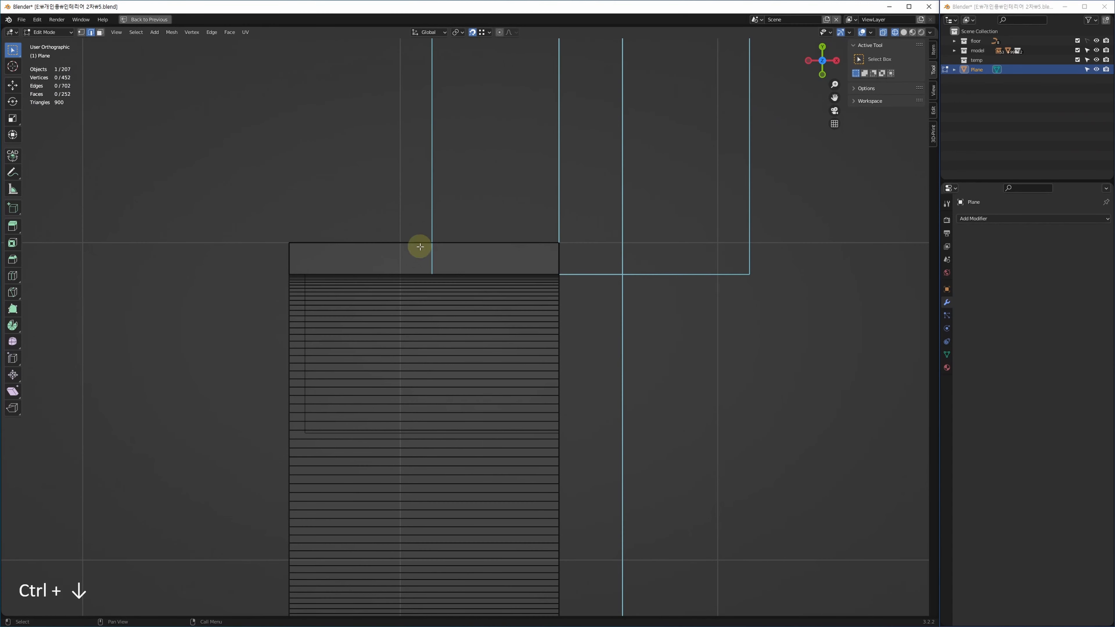
{"action": "left_click", "coordinate": [350, 304]}
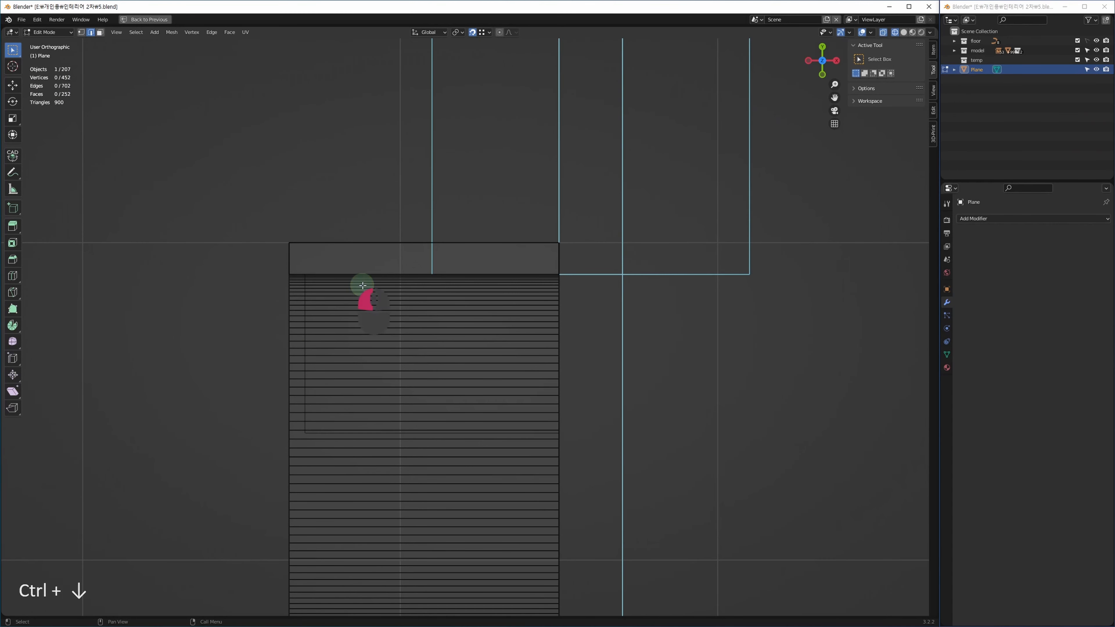
Move the whole wall -10 mm along Y in Object Mode.
{"action": "key", "text": "alt+q"}
{"action": "key", "text": "ctrl+Down"}
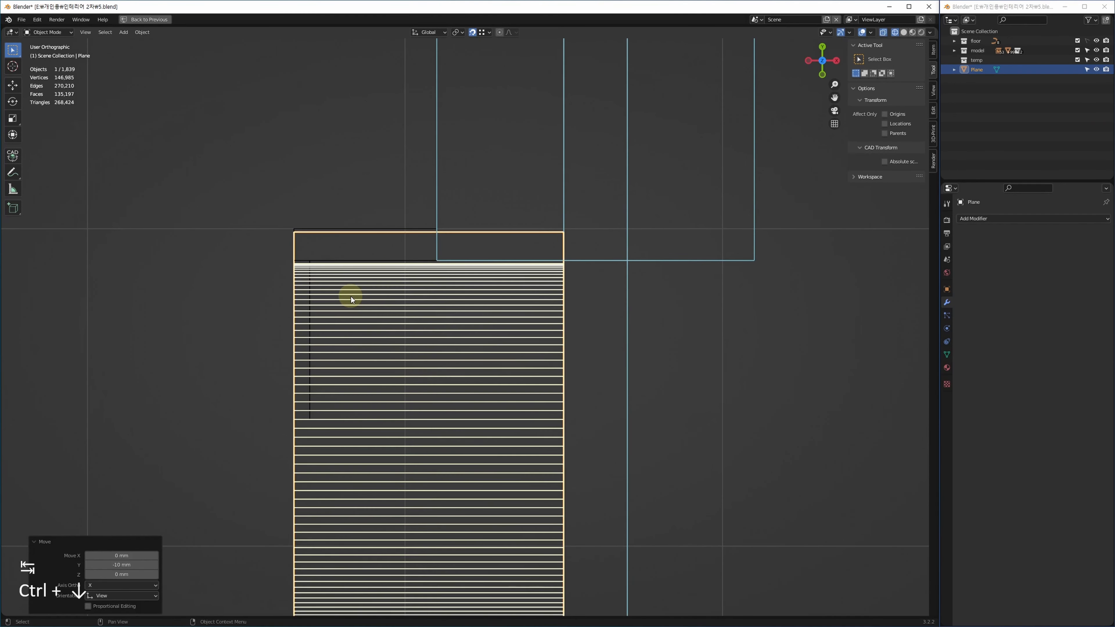
{"action": "middle_click_drag", "start_coordinate": [526, 277], "coordinate": [511, 279]}
{"action": "scroll", "coordinate": [440, 274], "scroll_direction": "up", "scroll_amount": 1}
Select the edges at the wall's top end and check them in 3D.
{"action": "key", "text": "2"}
{"action": "left_click_drag", "start_coordinate": [604, 241], "coordinate": [249, 244]}
{"action": "key", "text": "alt+w"}
{"action": "key", "text": "alt+w"}
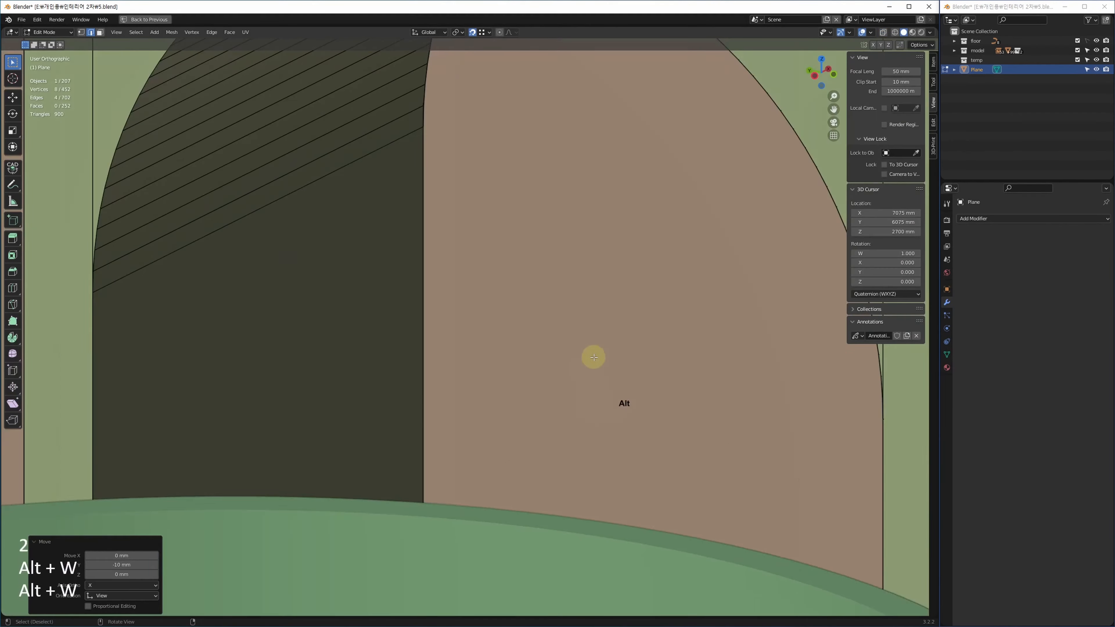
{"action": "middle_click_drag", "start_coordinate": [593, 357], "coordinate": [570, 395], "text": "alt"}
{"action": "middle_click_drag", "start_coordinate": [376, 276], "coordinate": [566, 494]}
{"action": "scroll", "coordinate": [531, 338], "scroll_direction": "down", "scroll_amount": 4}
{"action": "scroll", "coordinate": [554, 237], "scroll_direction": "up", "scroll_amount": 4}
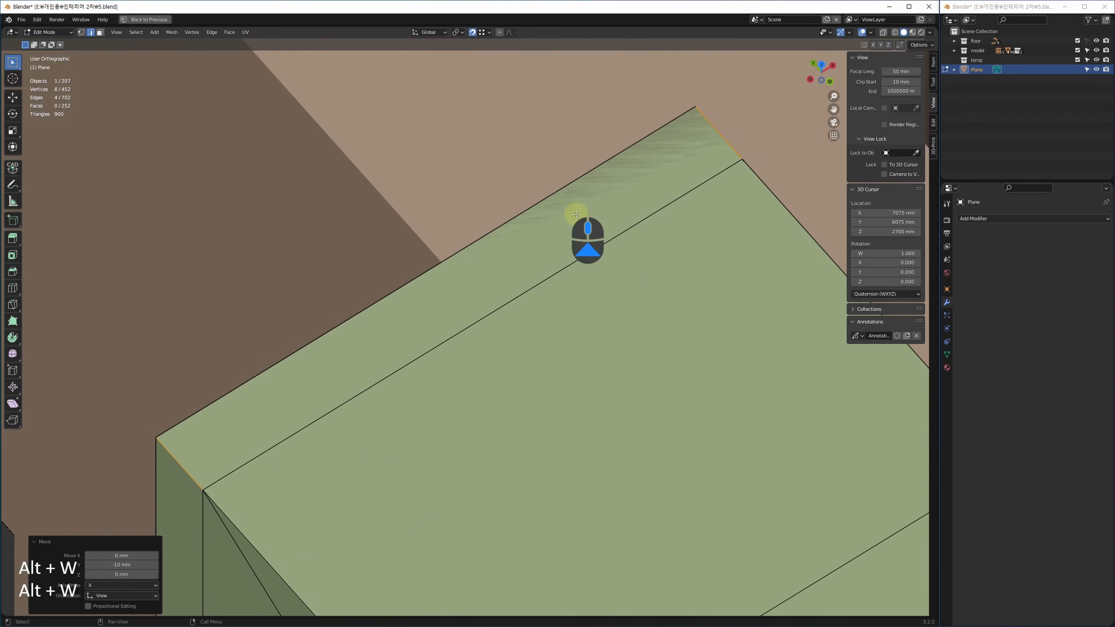
{"action": "key", "text": "alt+w"}
{"action": "key", "text": "alt+w"}
{"action": "scroll", "coordinate": [527, 299], "scroll_direction": "up", "scroll_amount": 2}
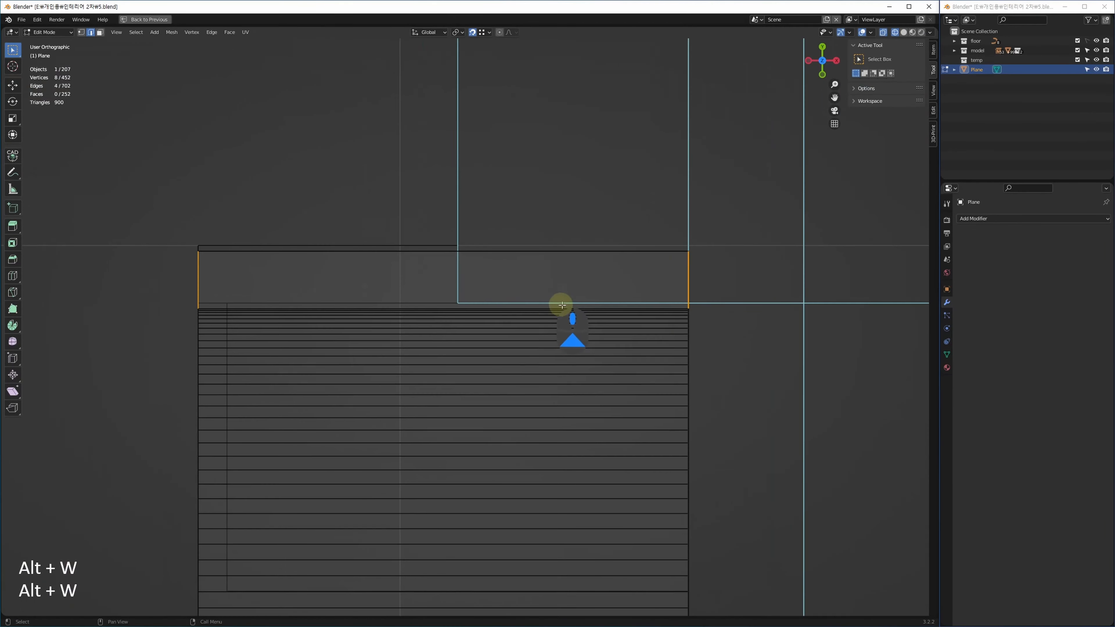
Subdivide the wall's end band and slide the new middle vertices along Y.
{"action": "key", "text": "shift+ctrl+e"}
{"action": "key", "text": "1"}
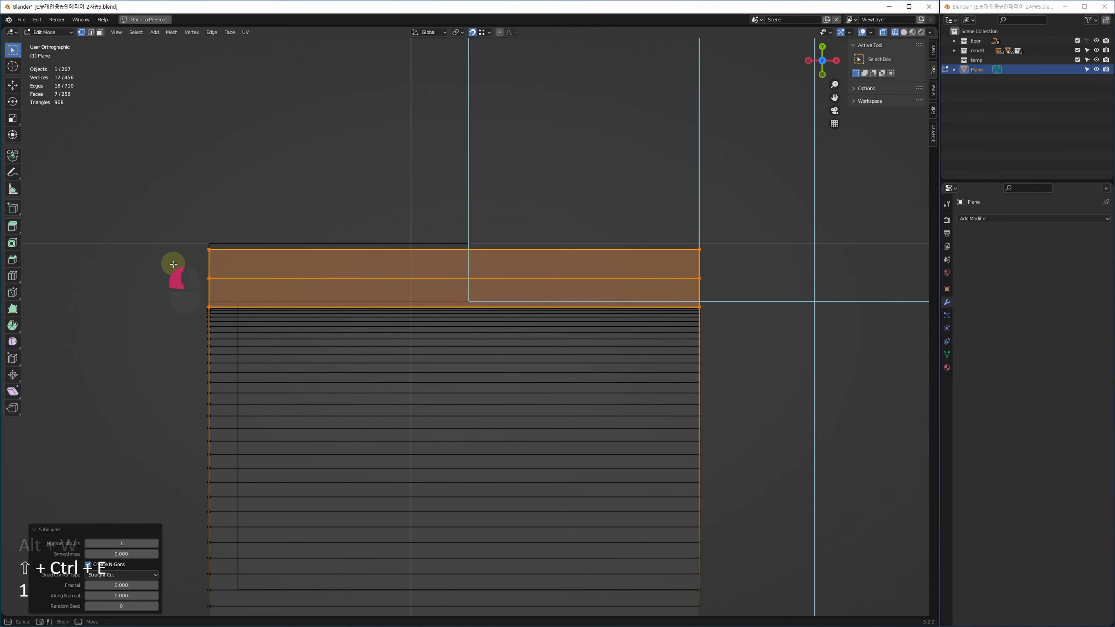
{"action": "left_click_drag", "start_coordinate": [173, 264], "coordinate": [751, 288]}
{"action": "middle_click_drag", "start_coordinate": [520, 288], "coordinate": [573, 283]}
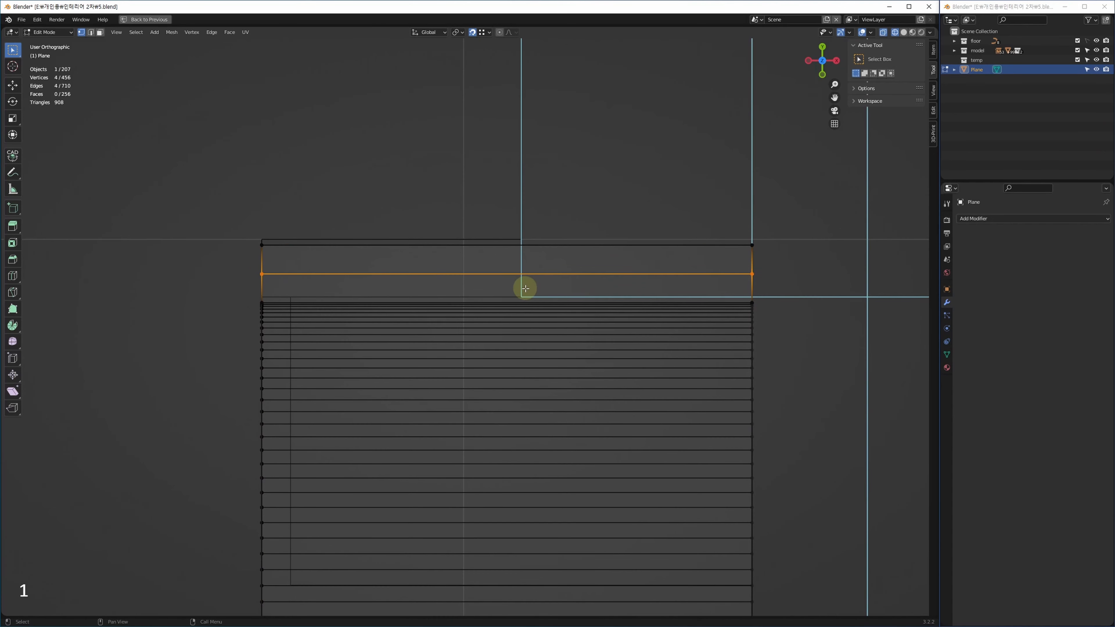
{"action": "key", "text": "g"}
{"action": "key", "text": "y"}
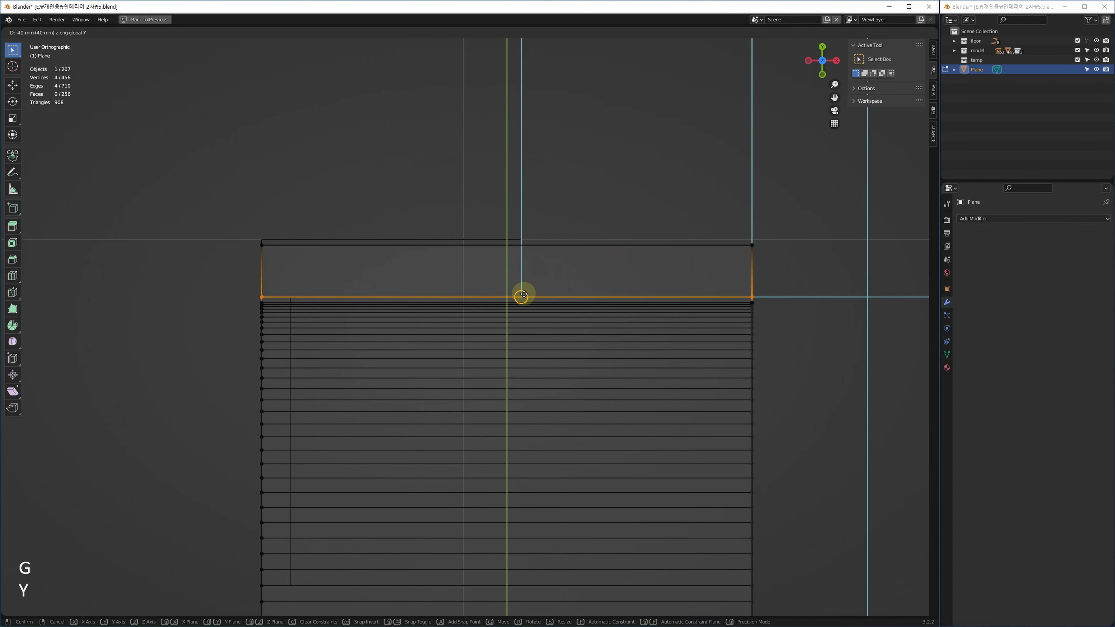
{"action": "left_click", "coordinate": [525, 294]}
{"action": "middle_click_drag", "start_coordinate": [563, 301], "coordinate": [543, 259], "text": "shift"}
Select the two long edges of the top strip and subdivide them.
{"action": "key", "text": "2"}
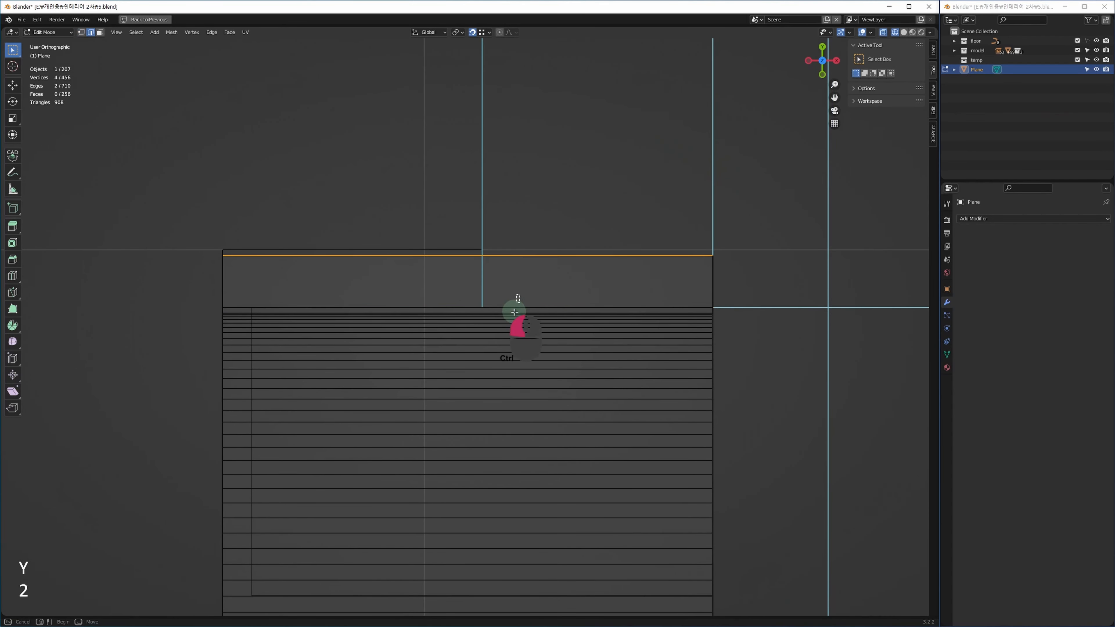
{"action": "left_click", "coordinate": [510, 307], "text": "shift"}
{"action": "middle_click_drag", "start_coordinate": [512, 333], "coordinate": [509, 349], "text": "shift"}
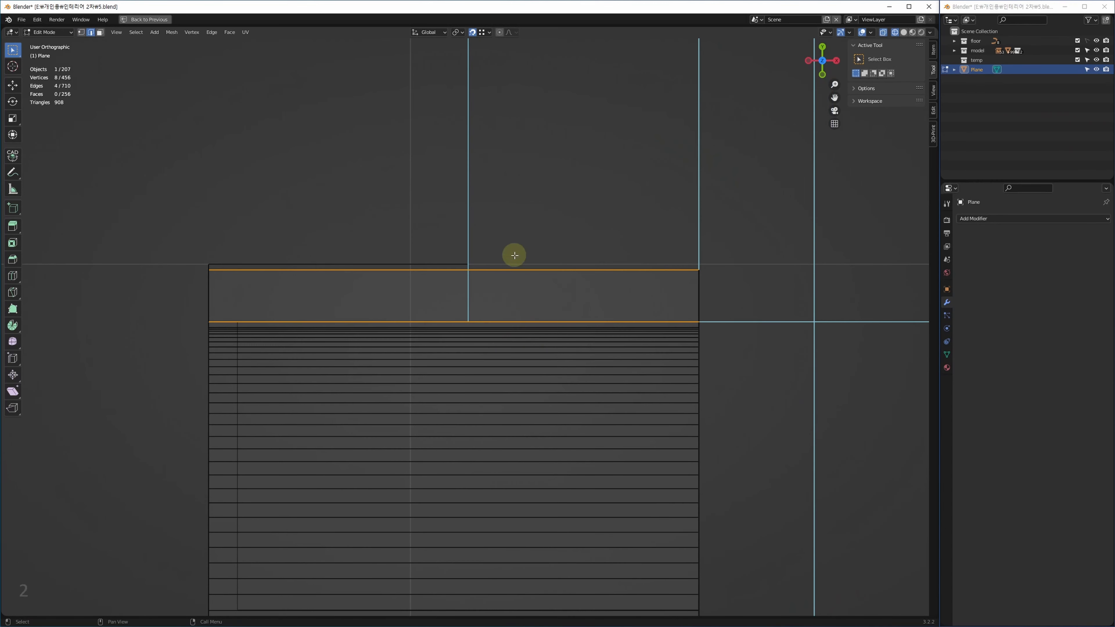
{"action": "left_click_drag", "start_coordinate": [520, 246], "coordinate": [478, 328]}
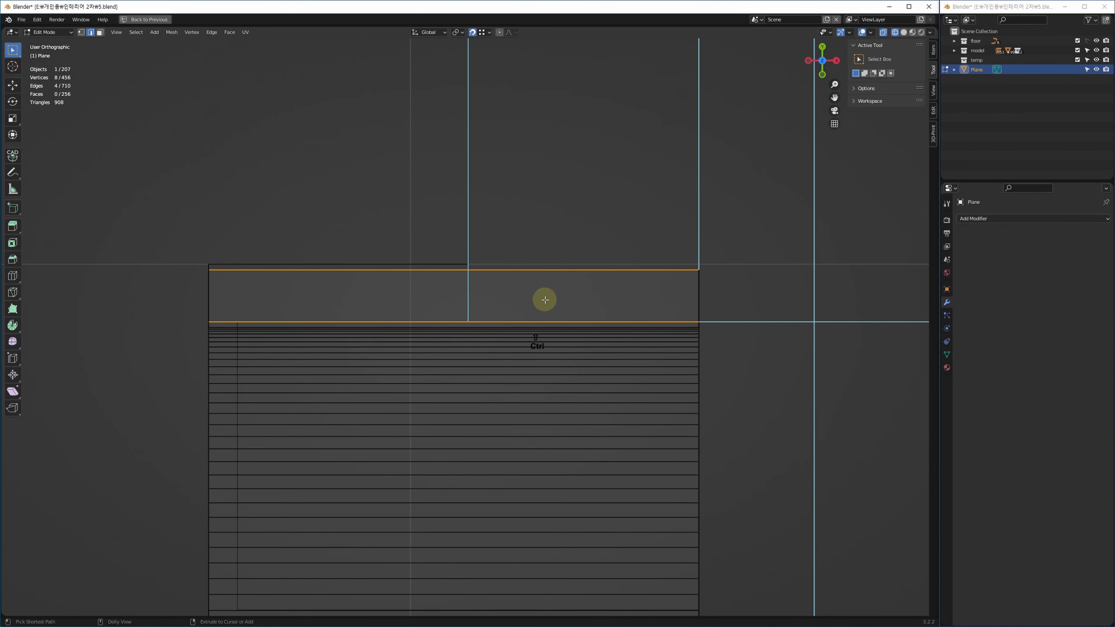
{"action": "key", "text": "ctrl+shift+e"}
Slide the new middle edge of the top strip 25 mm along X.
{"action": "middle_click_drag", "start_coordinate": [524, 286], "coordinate": [513, 296], "text": "shift"}
{"action": "key", "text": "1"}
{"action": "left_click_drag", "start_coordinate": [416, 249], "coordinate": [490, 354]}
{"action": "key", "text": "g"}
{"action": "key", "text": "x"}
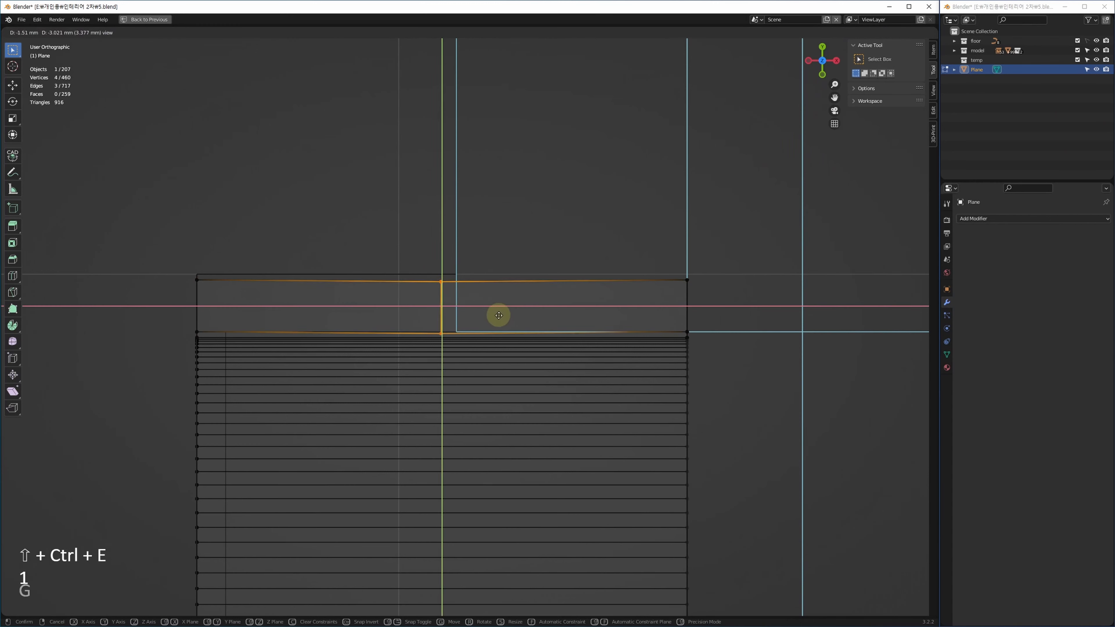
{"action": "left_click", "coordinate": [479, 326]}
Delete the overhanging right face of the top strip.
{"action": "middle_click_drag", "start_coordinate": [639, 300], "coordinate": [618, 304], "text": "shift"}
{"action": "key", "text": "3"}
{"action": "left_click_drag", "start_coordinate": [730, 241], "coordinate": [510, 322]}
{"action": "key", "text": "Delete"}
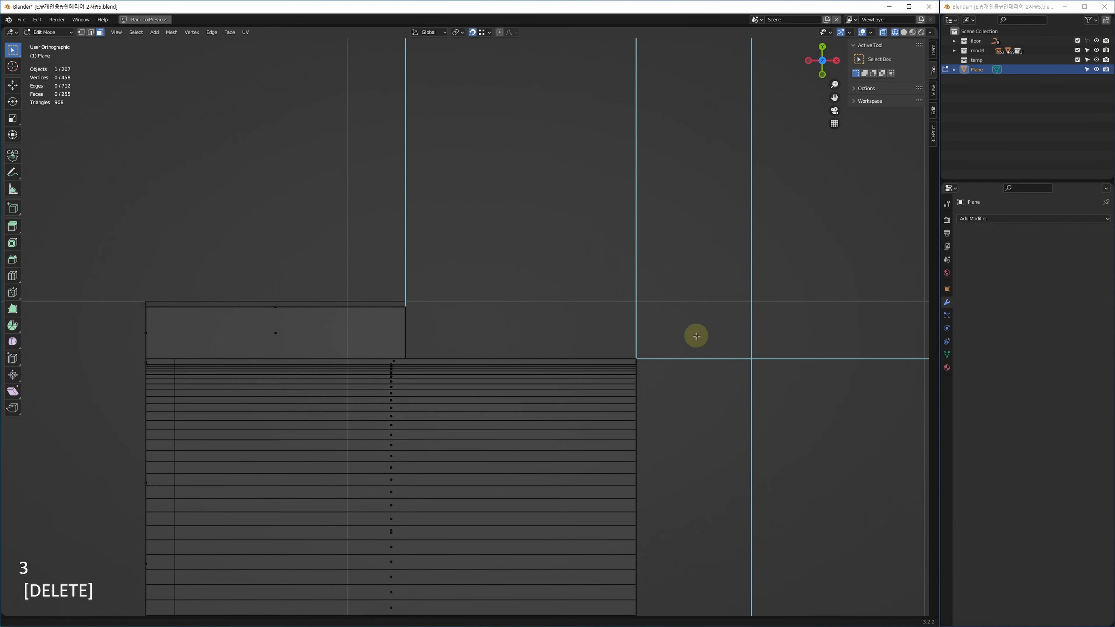
Return to Object Mode and frame the trimmed arch wall in full-size 3D.
{"action": "key", "text": "Tab"}
{"action": "key", "text": "q"}
{"action": "key", "text": "alt+w"}
{"action": "key", "text": "z"}
{"action": "key", "text": "alt+w"}
{"action": "middle_click_drag", "start_coordinate": [627, 467], "coordinate": [719, 415]}
{"action": "scroll", "coordinate": [589, 272], "scroll_direction": "up", "scroll_amount": 5}
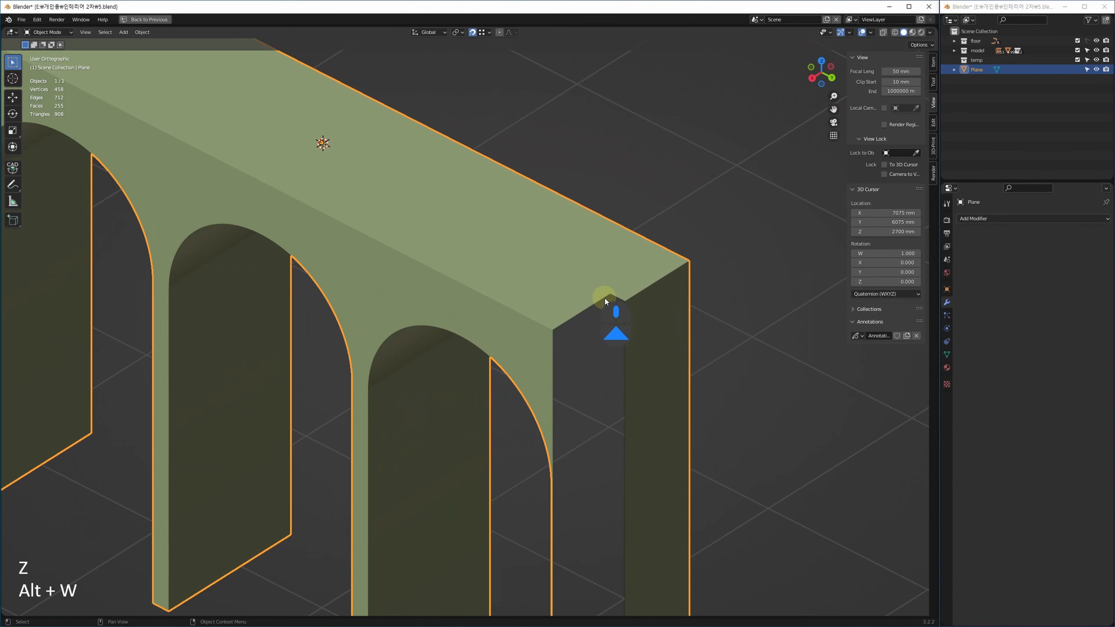
Extrude the notch edges 2700 mm down along Z to reach the floor.
{"action": "key", "text": "Tab"}
{"action": "key", "text": "2"}
{"action": "left_click", "coordinate": [584, 308]}
{"action": "scroll", "coordinate": [615, 298], "scroll_direction": "up", "scroll_amount": 8}
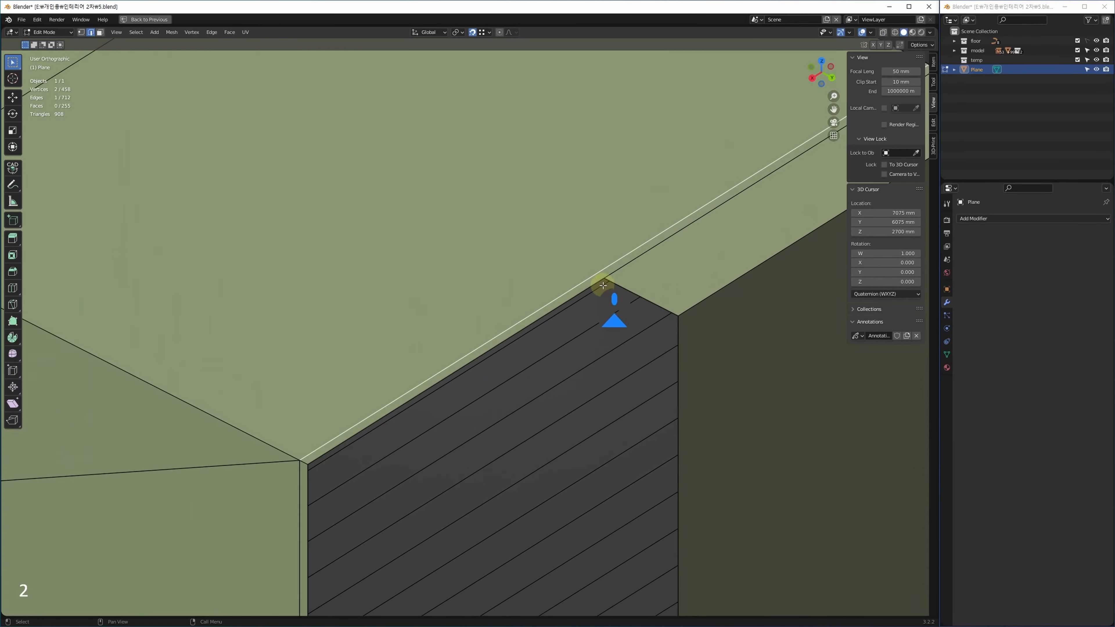
{"action": "left_click", "coordinate": [597, 286]}
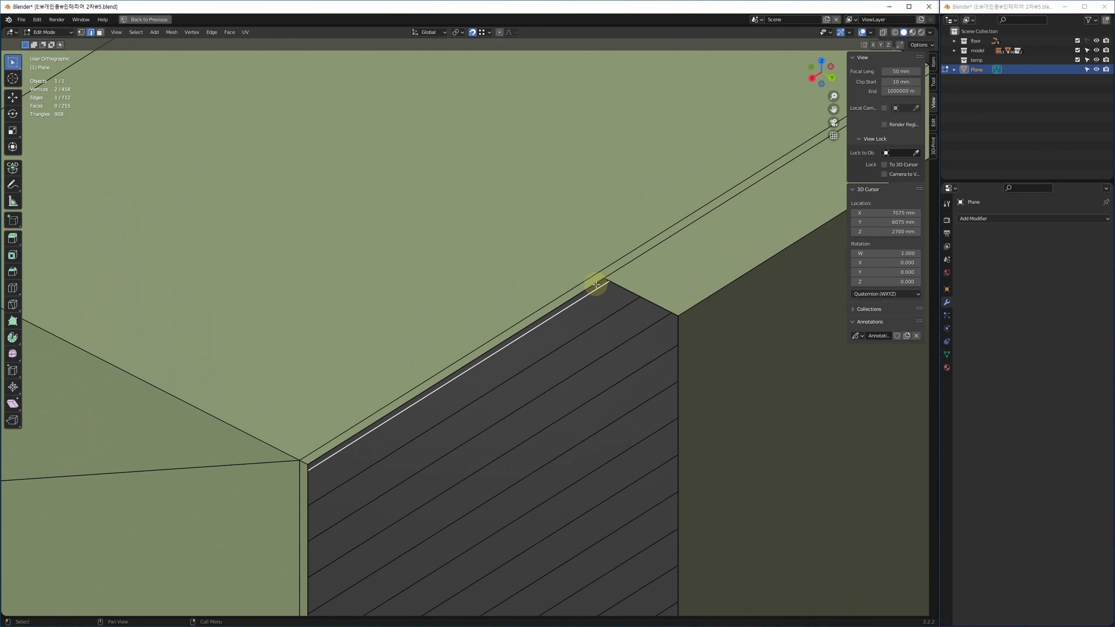
{"action": "left_click", "coordinate": [615, 283], "text": "shift"}
{"action": "scroll", "coordinate": [629, 281], "scroll_direction": "down", "scroll_amount": 5}
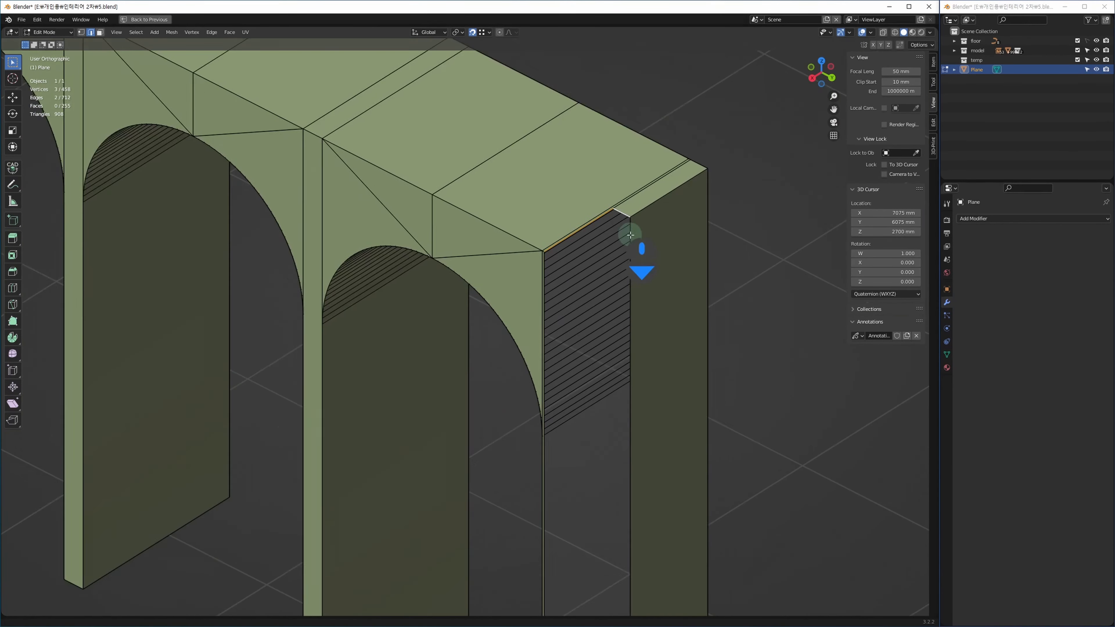
{"action": "scroll", "coordinate": [628, 456], "scroll_direction": "up", "scroll_amount": 5}
{"action": "key", "text": "e"}
{"action": "left_click", "coordinate": [593, 451]}
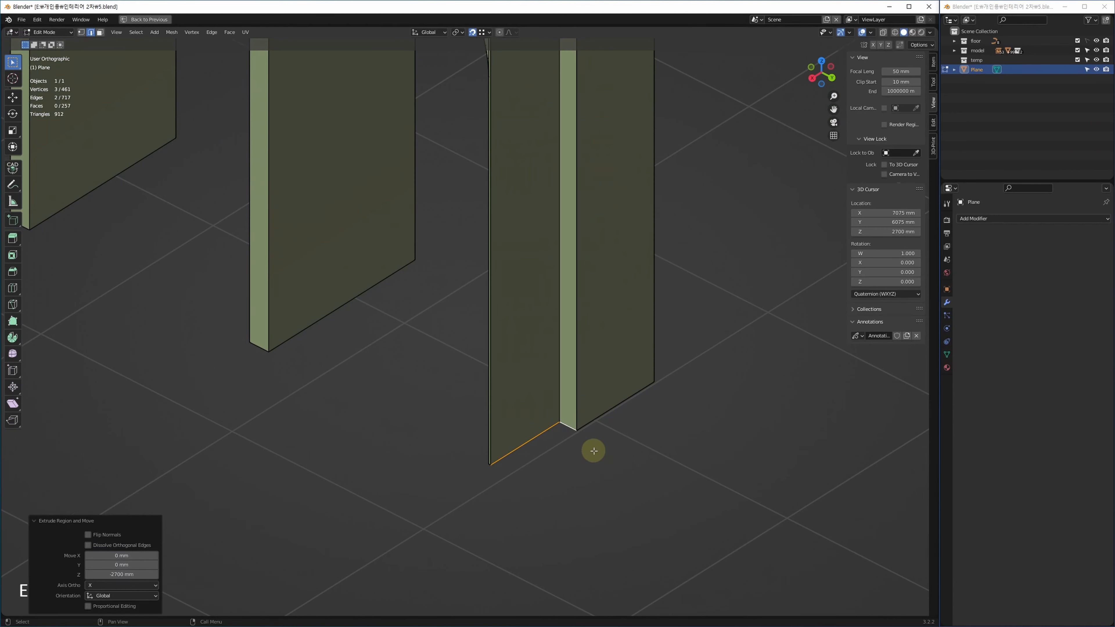
{"action": "middle_click_drag", "start_coordinate": [594, 451], "coordinate": [573, 447]}
Select the overlapping vertices in X-ray and merge the 3 duplicates by distance.
{"action": "key", "text": "1"}
{"action": "left_click_drag", "start_coordinate": [399, 515], "coordinate": [597, 363]}
{"action": "key", "text": "alt+z"}
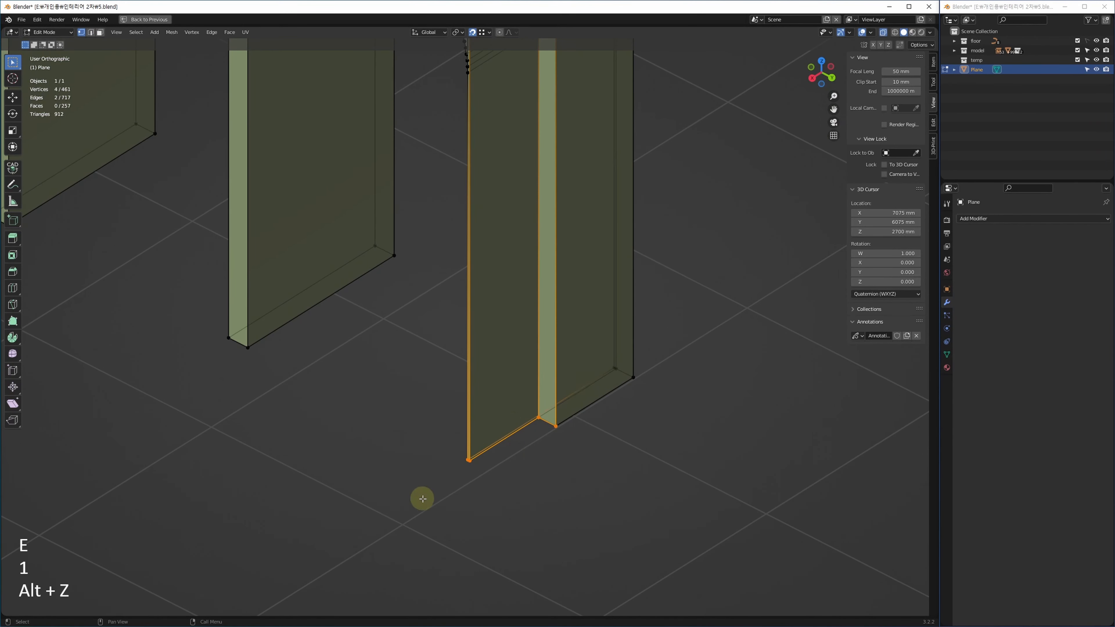
{"action": "left_click_drag", "start_coordinate": [423, 499], "coordinate": [622, 360]}
{"action": "middle_click_drag", "start_coordinate": [555, 409], "coordinate": [565, 388]}
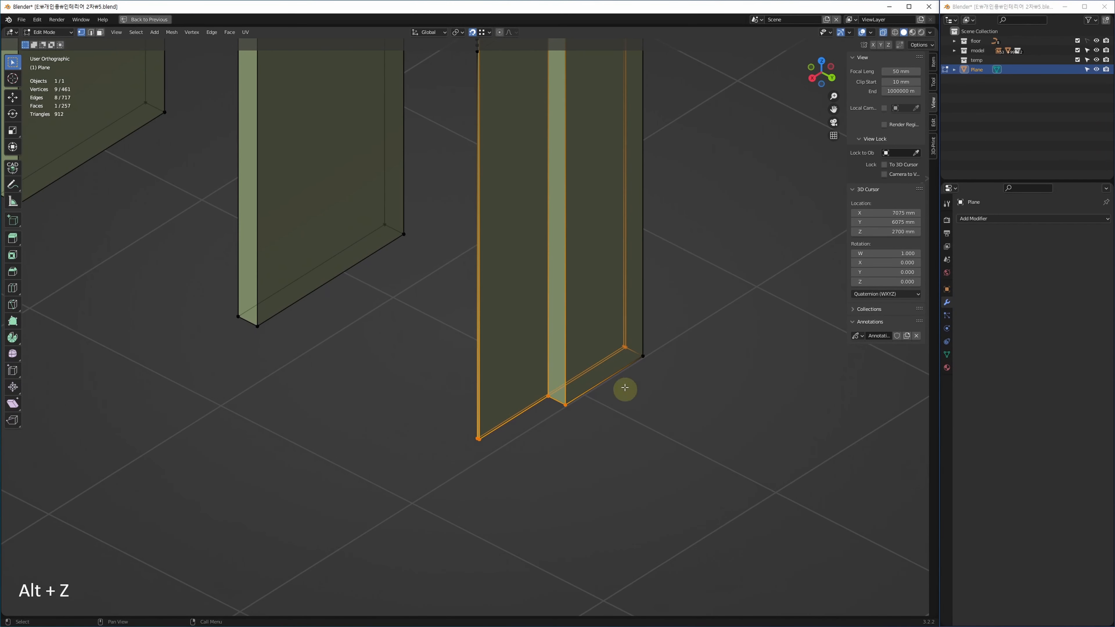
{"action": "key", "text": "shift+w"}
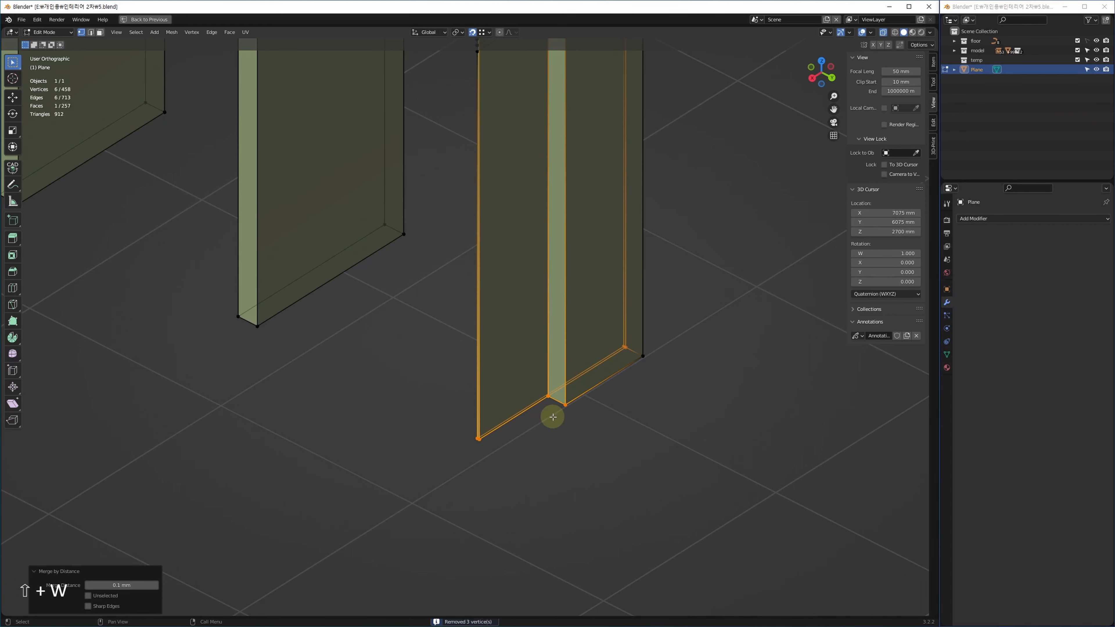
{"action": "middle_click_drag", "start_coordinate": [551, 381], "coordinate": [552, 444]}
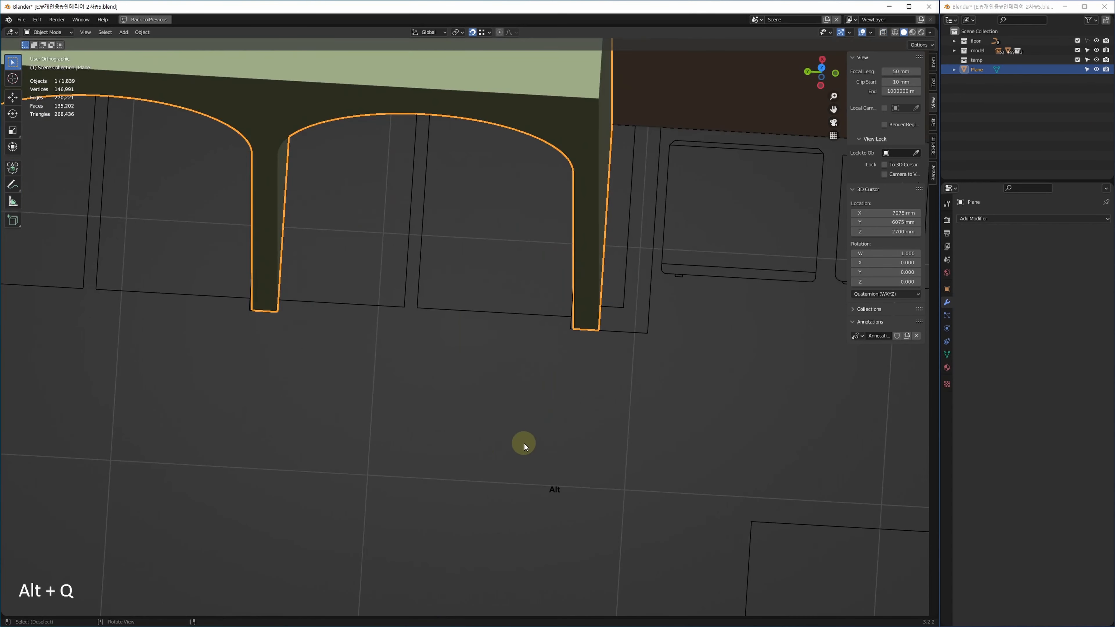
{"action": "middle_click_drag", "start_coordinate": [525, 440], "coordinate": [551, 376], "text": "ctrl"}
{"action": "middle_click_drag", "start_coordinate": [551, 375], "coordinate": [459, 458]}
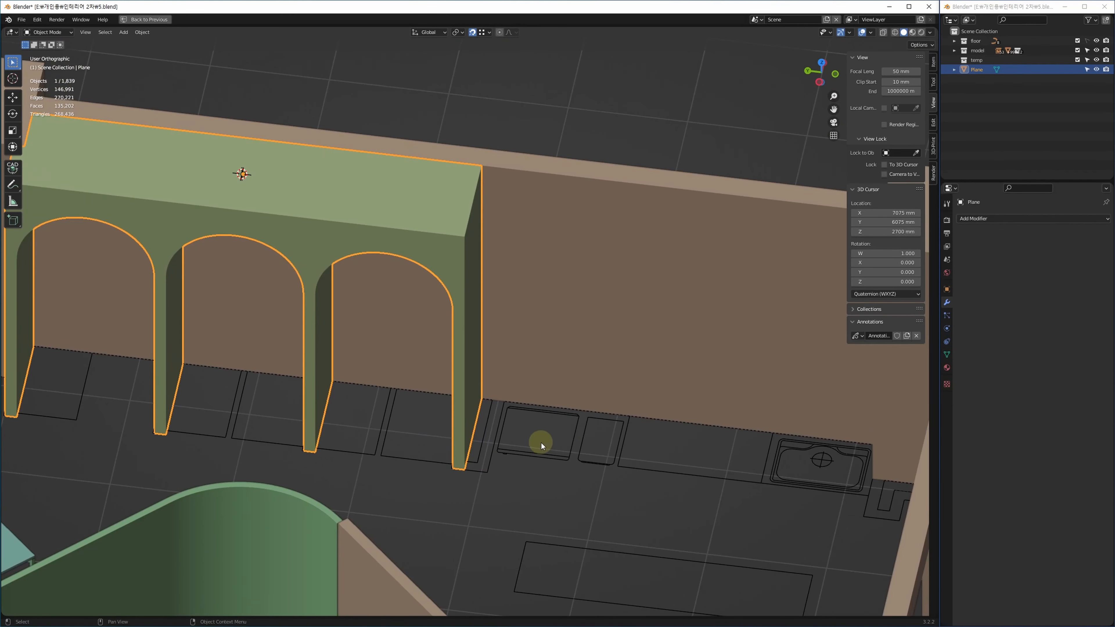
In the full-screen top plan view, duplicate the three-arch wall partition.
{"action": "key", "text": "alt+w"}
{"action": "key", "text": "alt+w"}
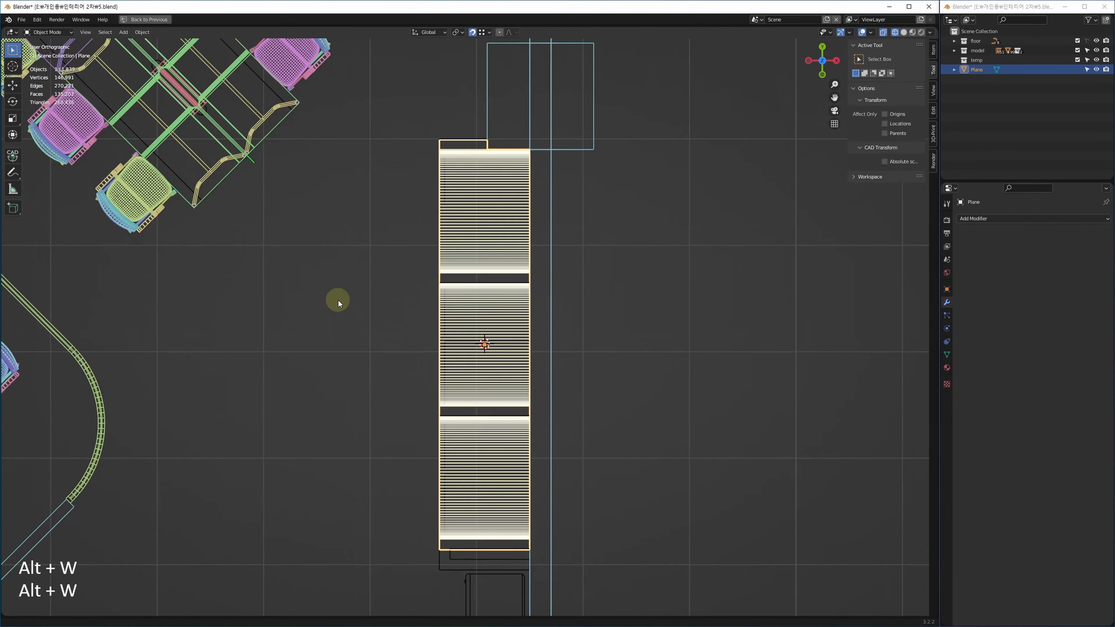
{"action": "scroll", "coordinate": [533, 327], "scroll_direction": "down", "scroll_amount": 3}
{"action": "middle_click_drag", "start_coordinate": [533, 327], "coordinate": [530, 210]}
{"action": "middle_click_drag", "start_coordinate": [524, 372], "coordinate": [521, 306]}
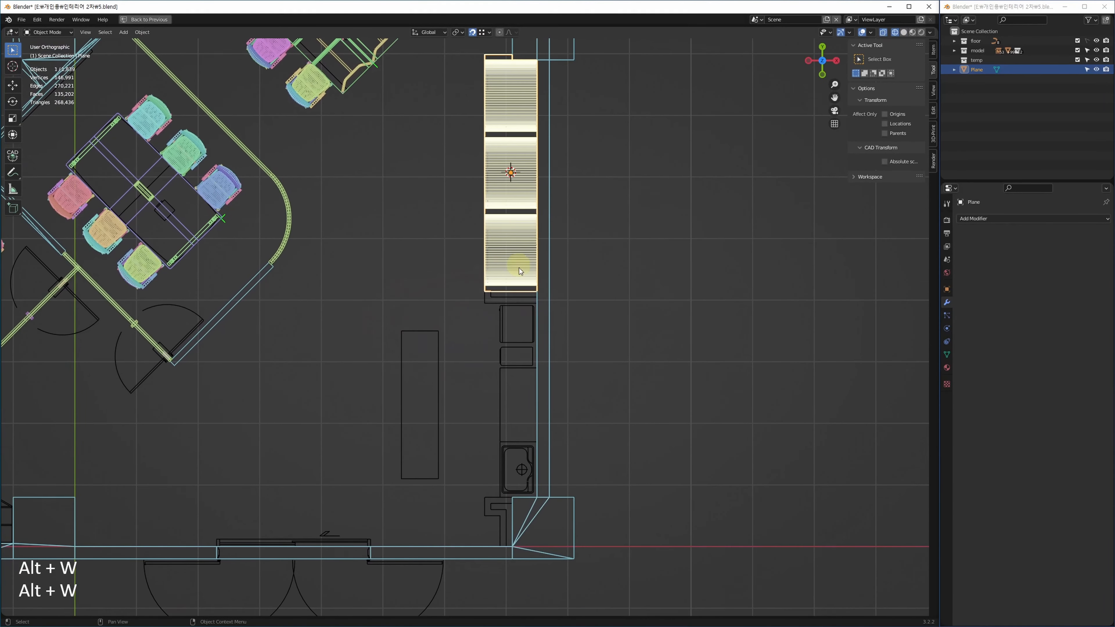
{"action": "middle_click_drag", "start_coordinate": [520, 214], "coordinate": [506, 249]}
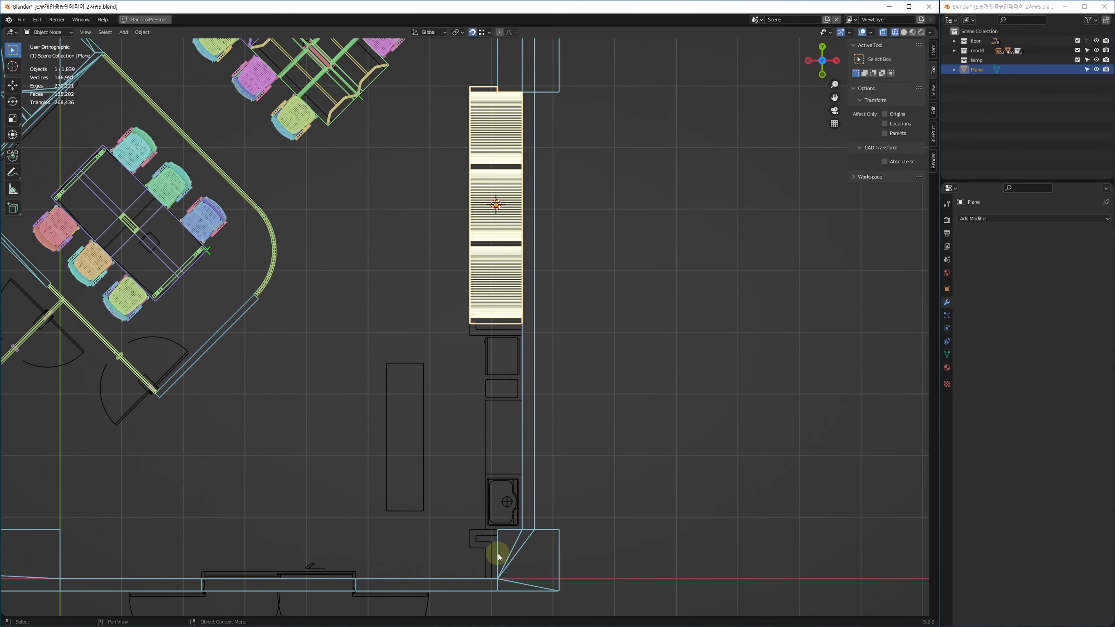
{"action": "scroll", "coordinate": [480, 109], "scroll_direction": "up", "scroll_amount": 5}
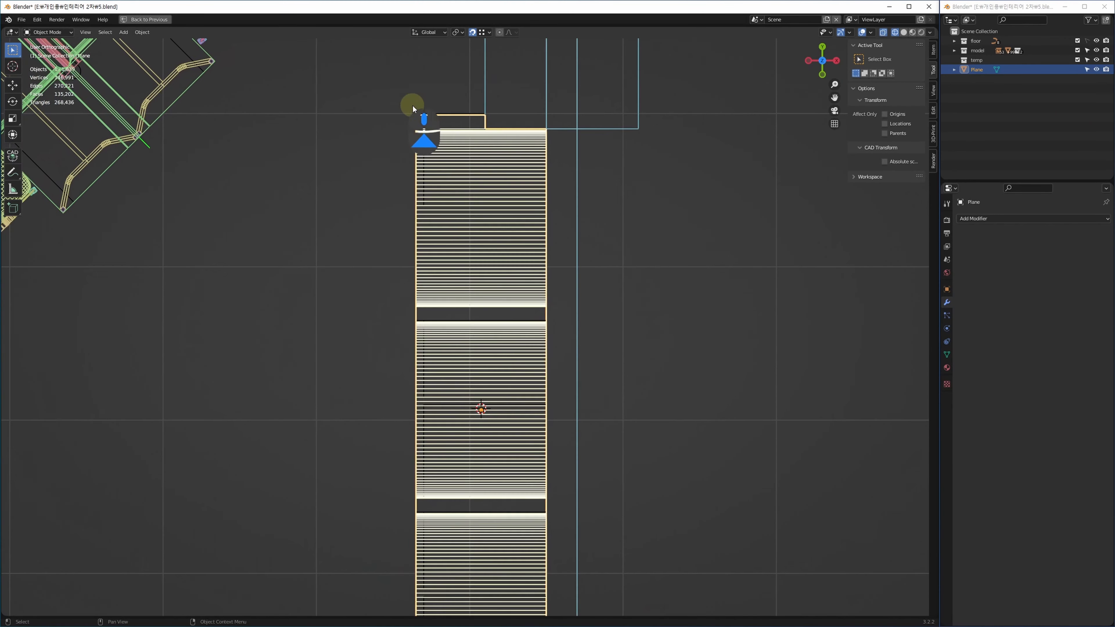
{"action": "middle_click_drag", "start_coordinate": [540, 457], "coordinate": [414, 333], "text": "shift"}
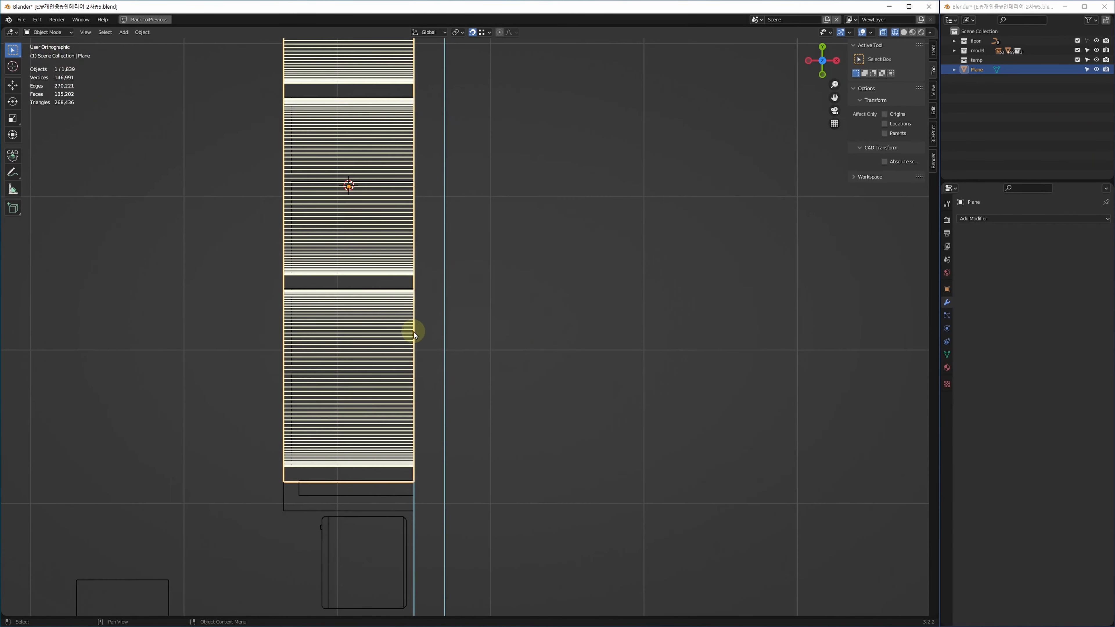
{"action": "scroll", "coordinate": [414, 332], "scroll_direction": "down", "scroll_amount": 5}
{"action": "key", "text": "shift+d"}
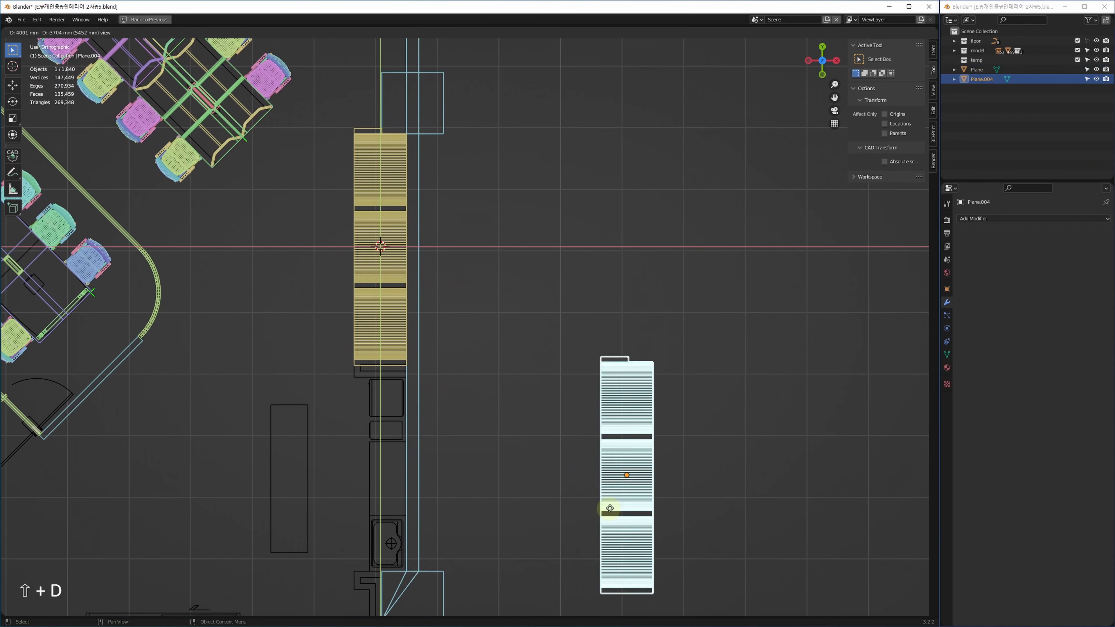
Drop the copy down and to the right, then frame Plane.004 in view.
{"action": "left_click", "coordinate": [581, 486]}
{"action": "key", "text": "alt+q"}
{"action": "key", "text": "alt+w"}
{"action": "key", "text": "z"}
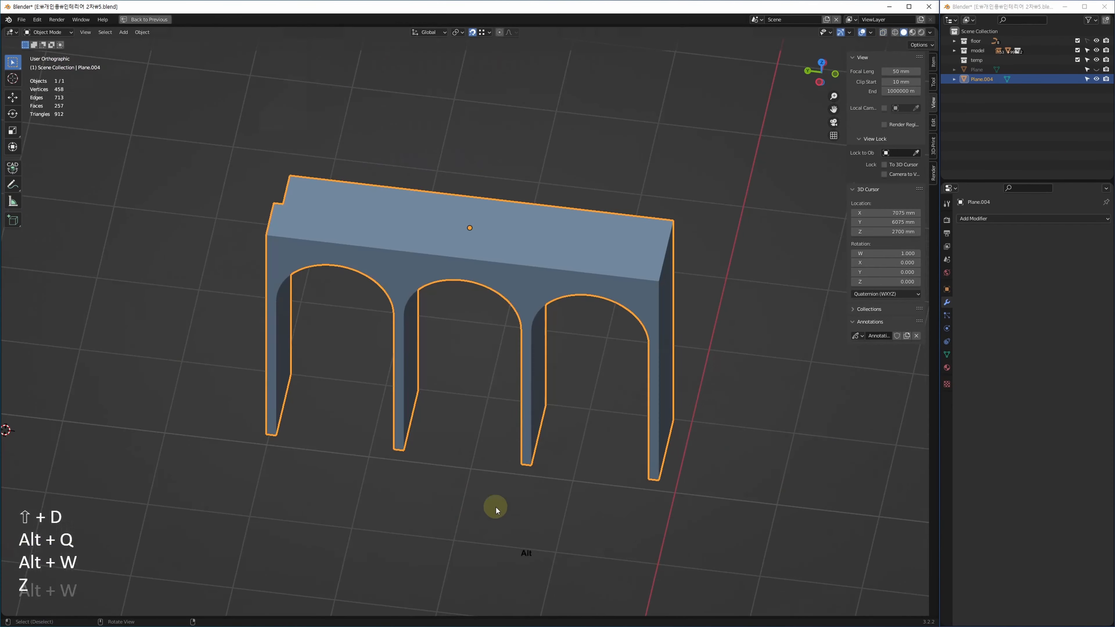
{"action": "key", "text": "alt+w"}
{"action": "key", "text": "alt+w"}
{"action": "key", "text": "alt+w"}
{"action": "scroll", "coordinate": [447, 255], "scroll_direction": "up", "scroll_amount": 2}
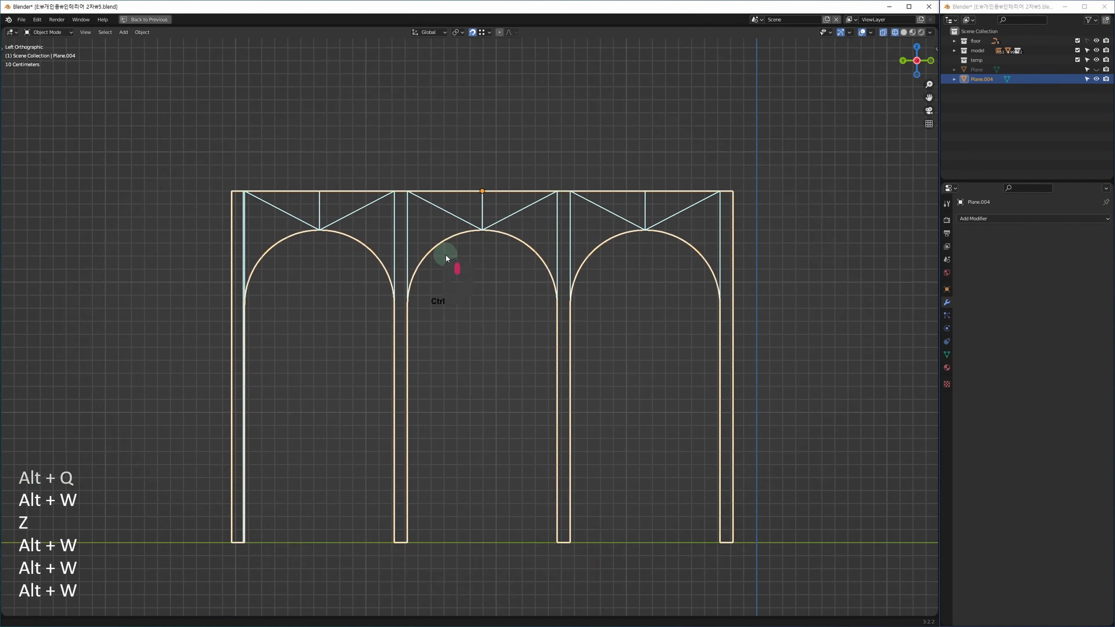
In Edit Mode face select, select the right two arches' faces, including the middle arch's inner faces.
{"action": "key", "text": "Tab"}
{"action": "key", "text": "3"}
{"action": "left_click_drag", "start_coordinate": [778, 136], "coordinate": [392, 582]}
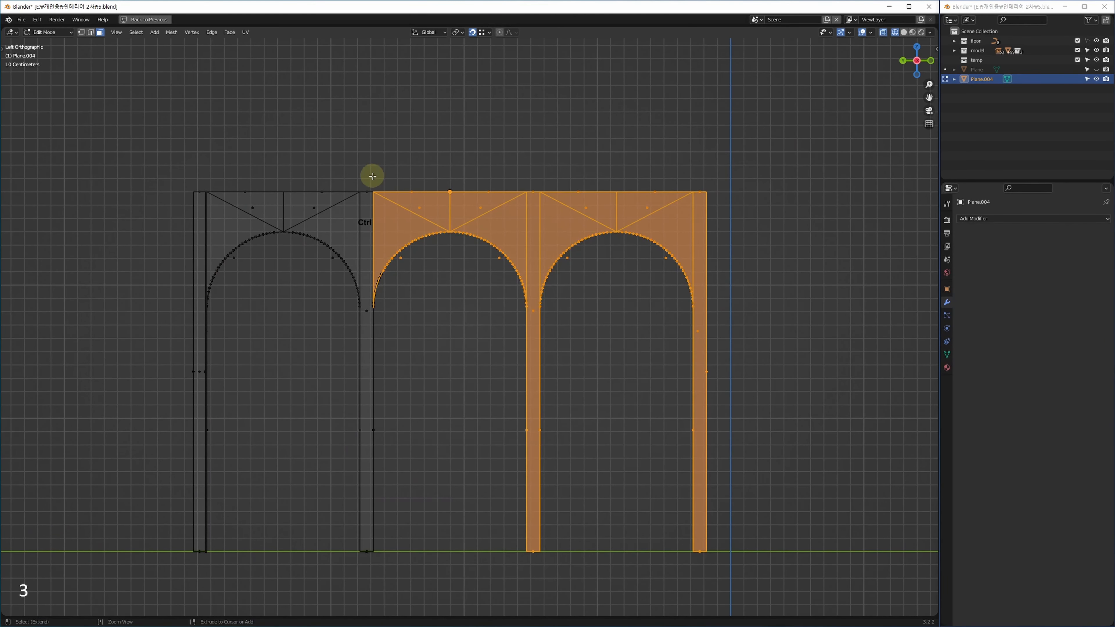
{"action": "left_click_drag", "start_coordinate": [373, 178], "coordinate": [432, 396], "text": "shift"}
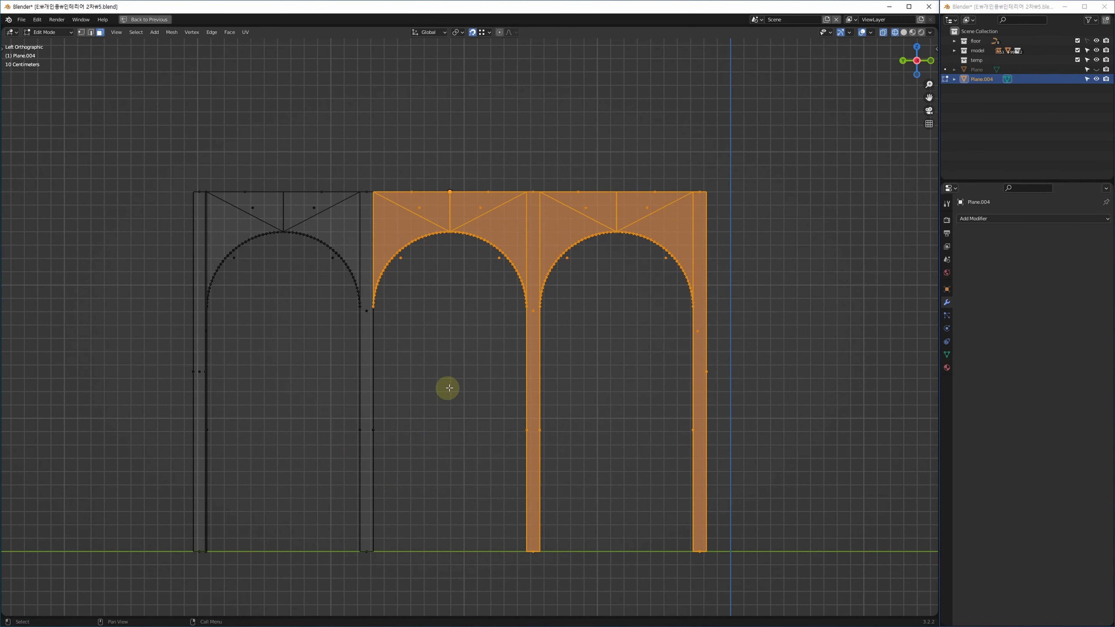
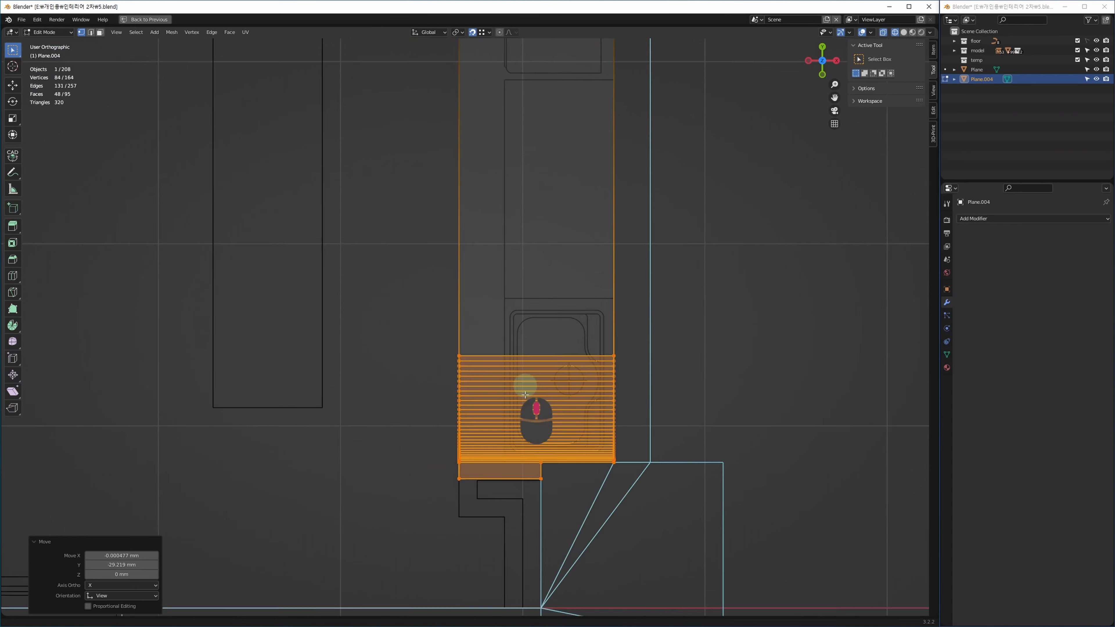
Shift the selected striped faces of Plane.004 by 29.219 mm along Y.
{"action": "scroll", "coordinate": [491, 259], "scroll_direction": "up", "scroll_amount": 4}
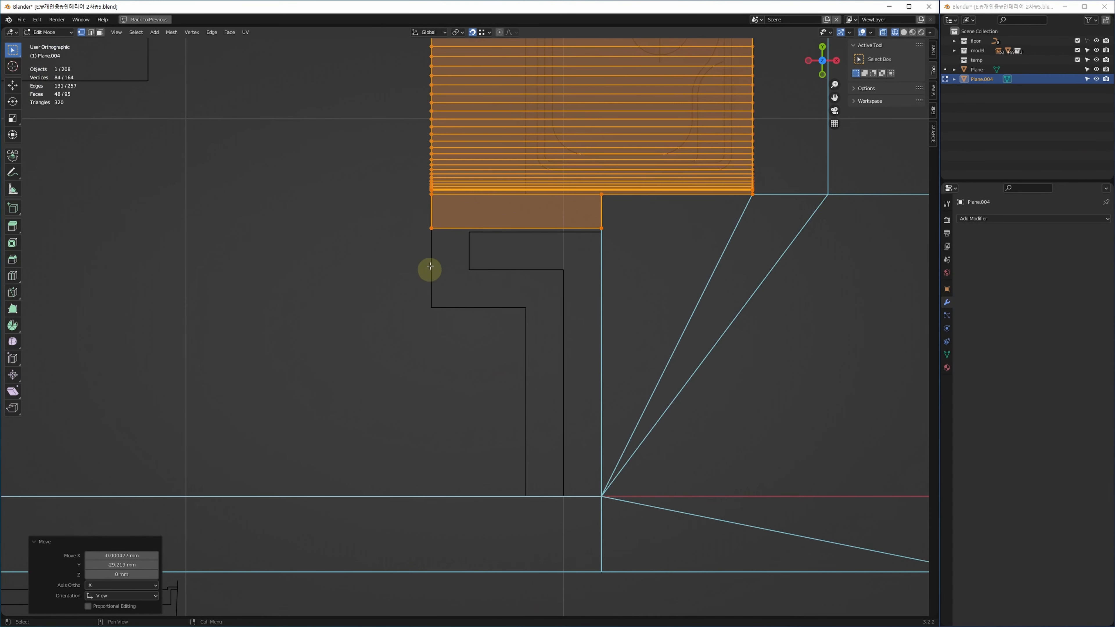
Return Plane.004 to object mode and frame the counter in the full-size top plan view.
{"action": "left_click", "coordinate": [488, 220]}
{"action": "middle_click_drag", "start_coordinate": [654, 311], "coordinate": [558, 446], "text": "shift"}
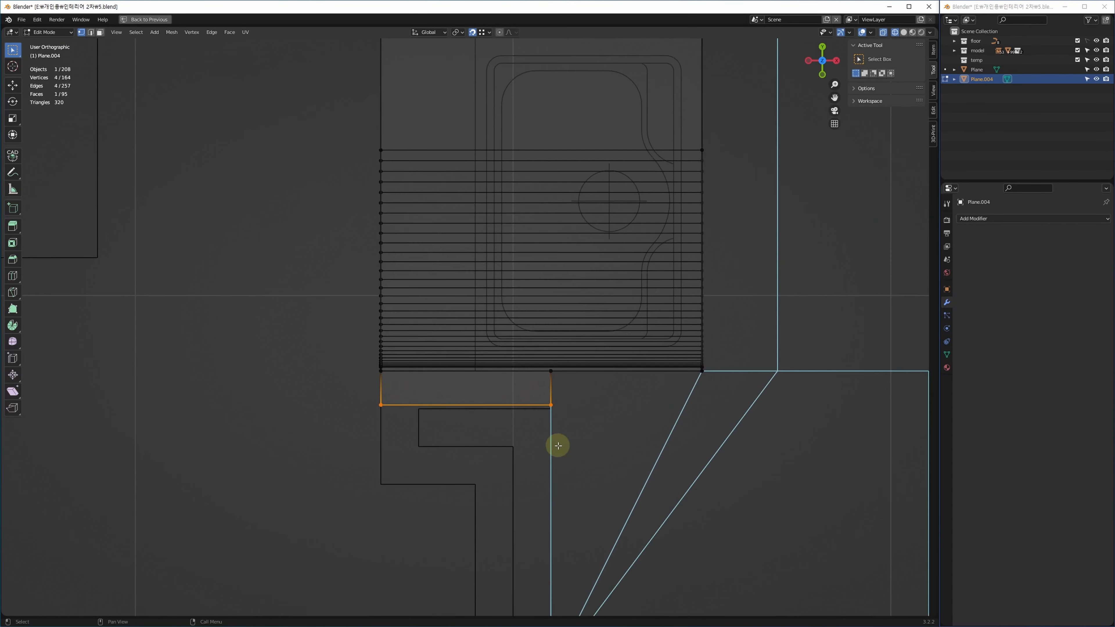
{"action": "key", "text": "alt+w"}
{"action": "key", "text": "alt+w"}
{"action": "scroll", "coordinate": [605, 368], "scroll_direction": "down", "scroll_amount": 2}
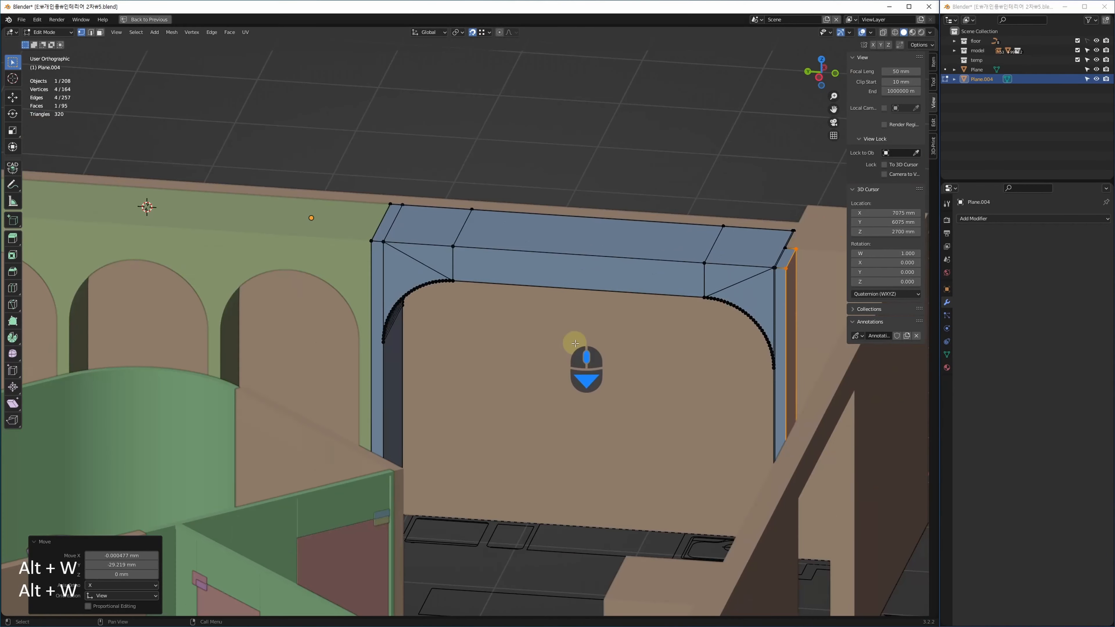
{"action": "key", "text": "Tab"}
{"action": "middle_click_drag", "start_coordinate": [545, 340], "coordinate": [520, 357], "text": "alt"}
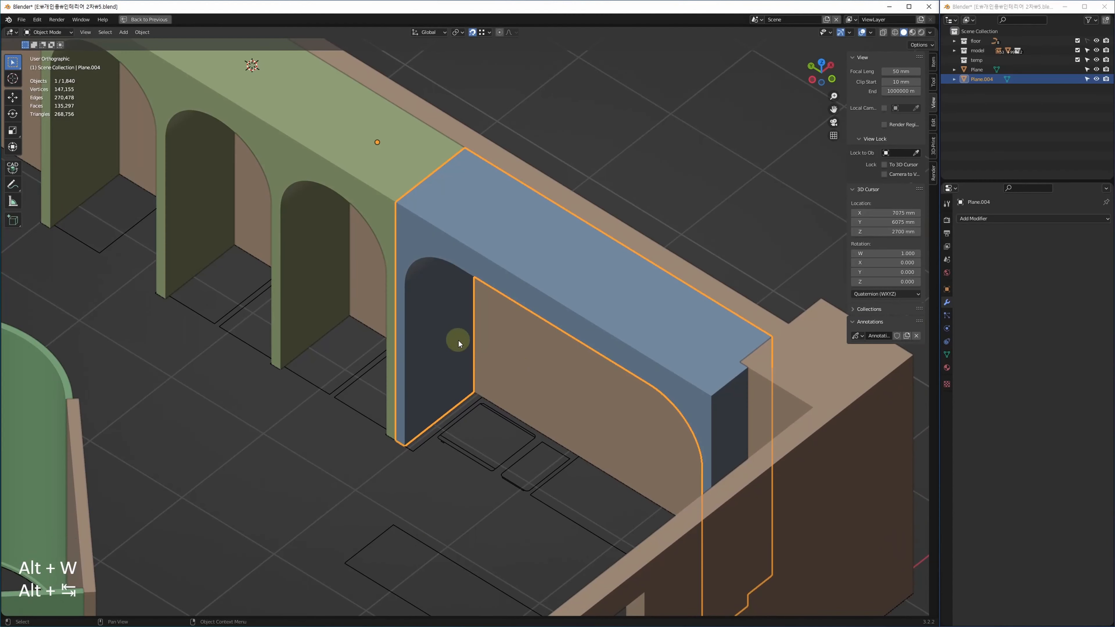
{"action": "middle_click_drag", "start_coordinate": [366, 336], "coordinate": [402, 395]}
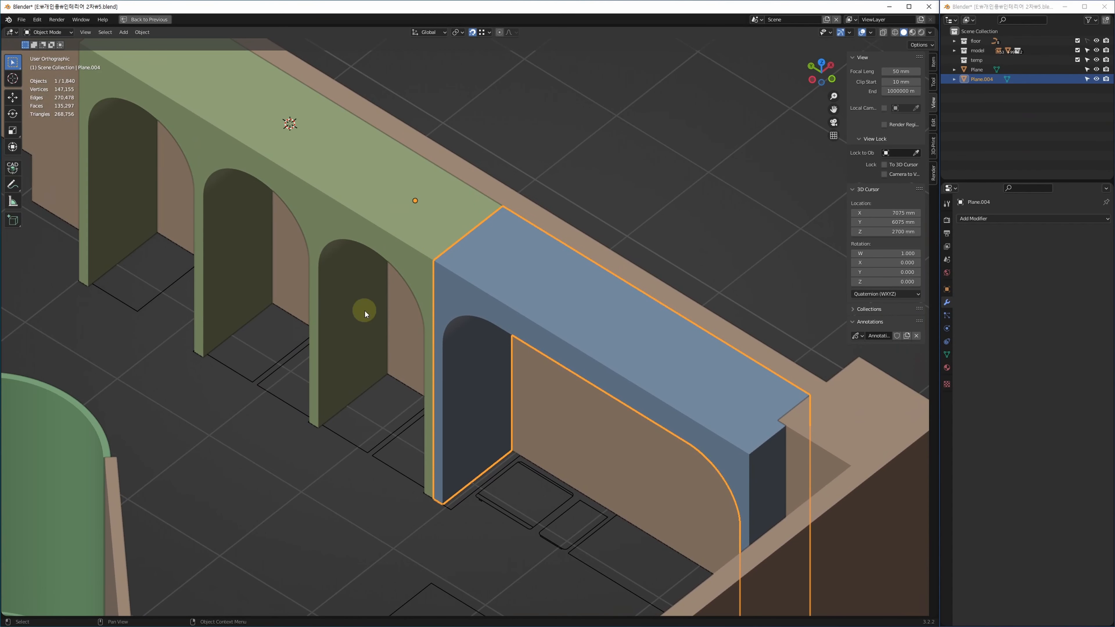
{"action": "middle_click_drag", "start_coordinate": [545, 445], "coordinate": [470, 376]}
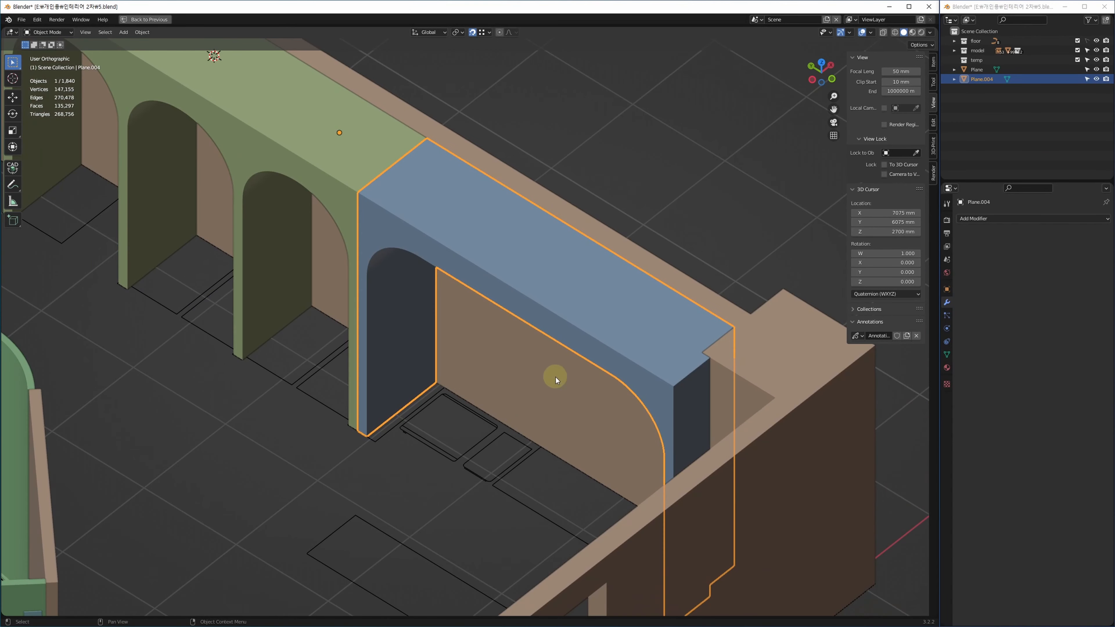
{"action": "key", "text": "alt+w"}
{"action": "key", "text": "alt+w"}
{"action": "scroll", "coordinate": [406, 379], "scroll_direction": "down", "scroll_amount": 2}
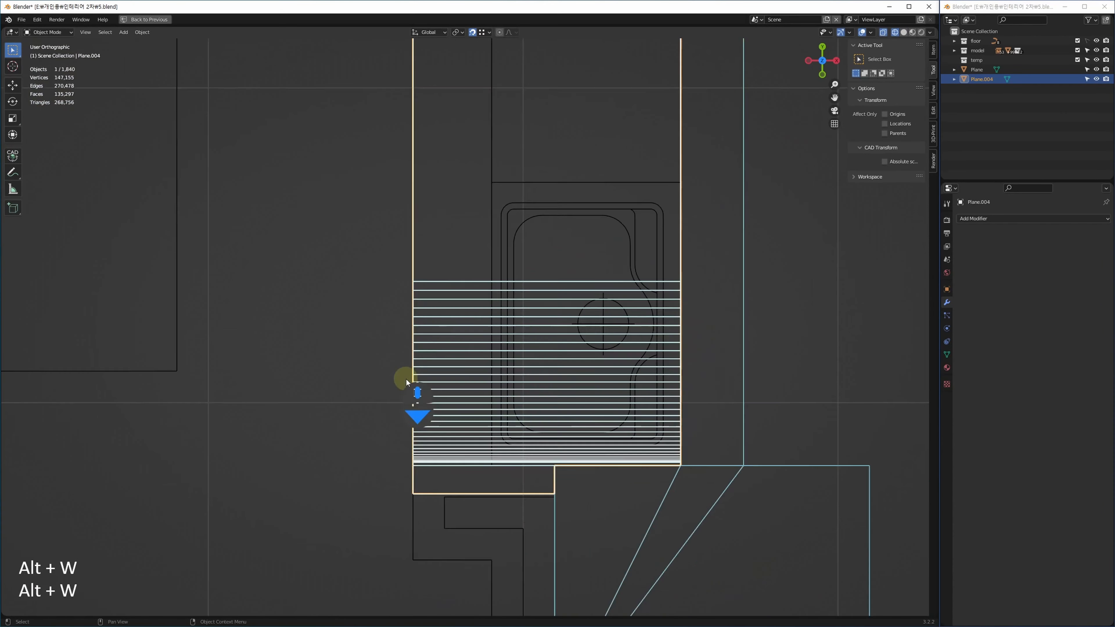
{"action": "scroll", "coordinate": [406, 379], "scroll_direction": "down", "scroll_amount": 8}
{"action": "middle_click_drag", "start_coordinate": [406, 129], "coordinate": [404, 197]}
Select the left half of Plane.004's vertices and nudge the strips 10 mm along X.
{"action": "key", "text": "1"}
{"action": "left_click_drag", "start_coordinate": [395, 152], "coordinate": [441, 469]}
{"action": "scroll", "coordinate": [505, 317], "scroll_direction": "down", "scroll_amount": 2, "text": "ctrl"}
{"action": "key", "text": "ctrl+Right"}
{"action": "key", "text": "ctrl+Right"}
{"action": "key", "text": "ctrl+Right"}
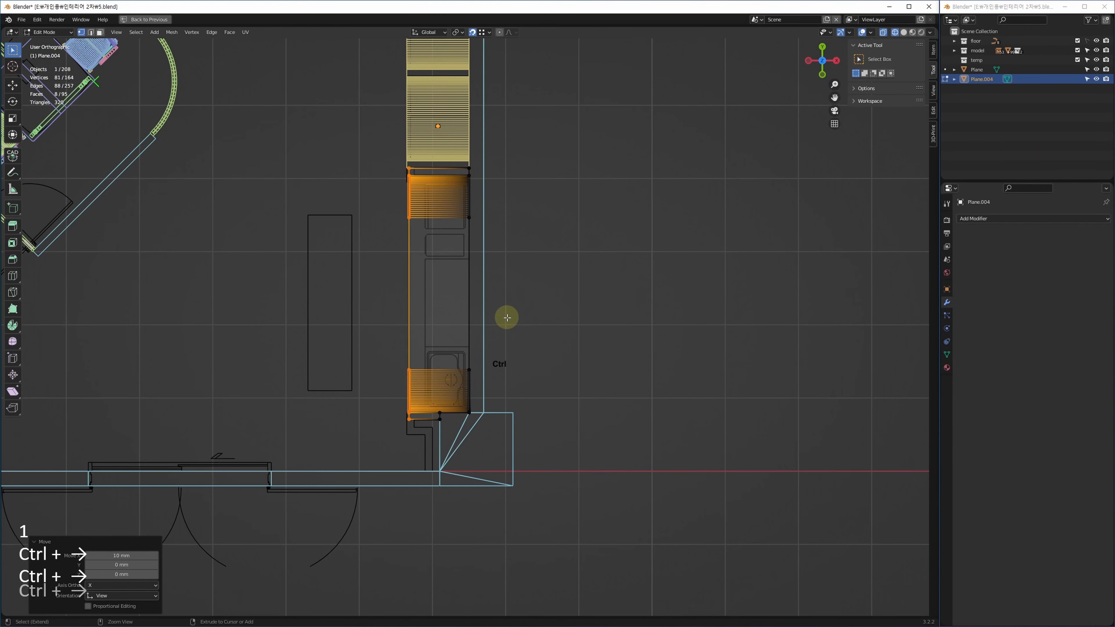
{"action": "key", "text": "ctrl+Right"}
{"action": "key", "text": "ctrl+Right"}
{"action": "scroll", "coordinate": [458, 331], "scroll_direction": "up", "scroll_amount": 6}
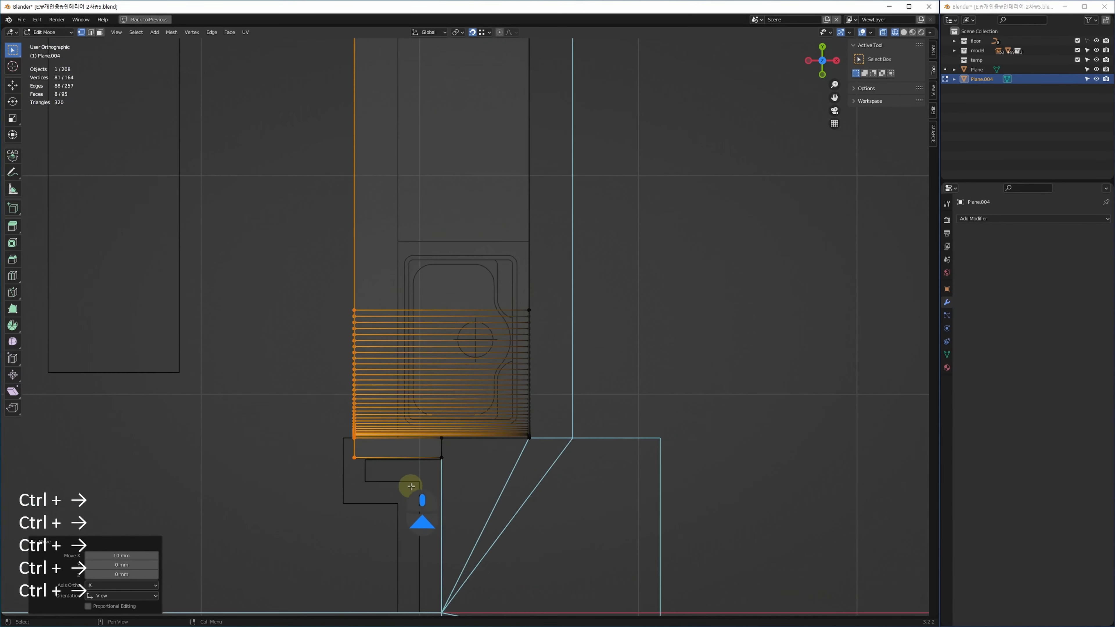
{"action": "scroll", "coordinate": [410, 486], "scroll_direction": "up", "scroll_amount": 4}
Move the small rectangle's bottom edge 100 mm down along Y.
{"action": "left_click_drag", "start_coordinate": [280, 413], "coordinate": [577, 517]}
{"action": "middle_click_drag", "start_coordinate": [548, 459], "coordinate": [516, 327]}
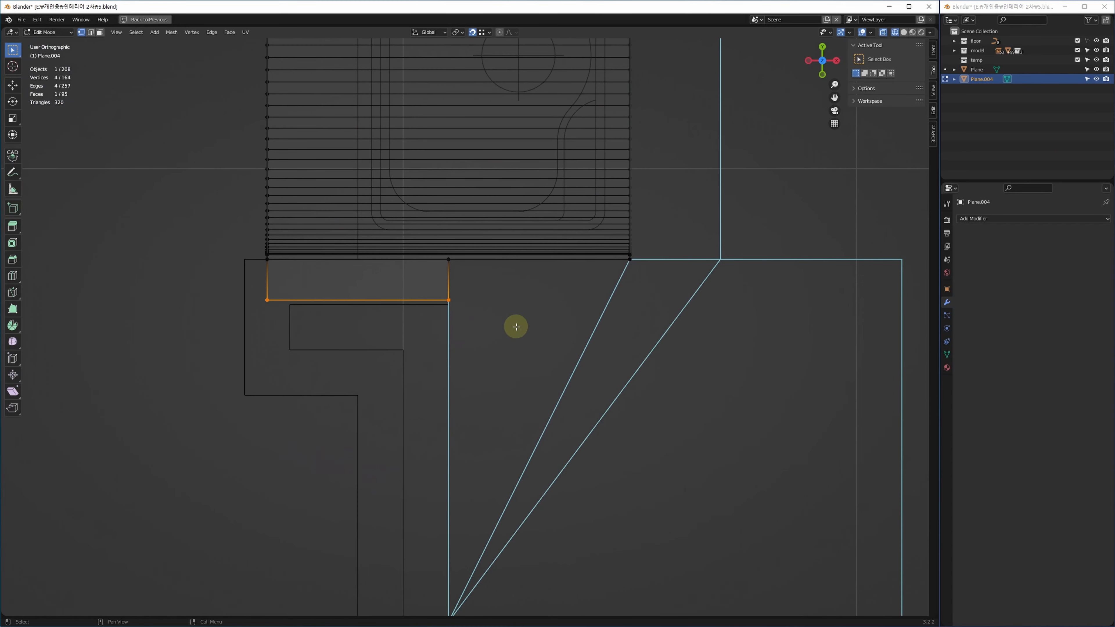
{"action": "key", "text": "Down"}
{"action": "scroll", "coordinate": [443, 413], "scroll_direction": "down", "scroll_amount": 5}
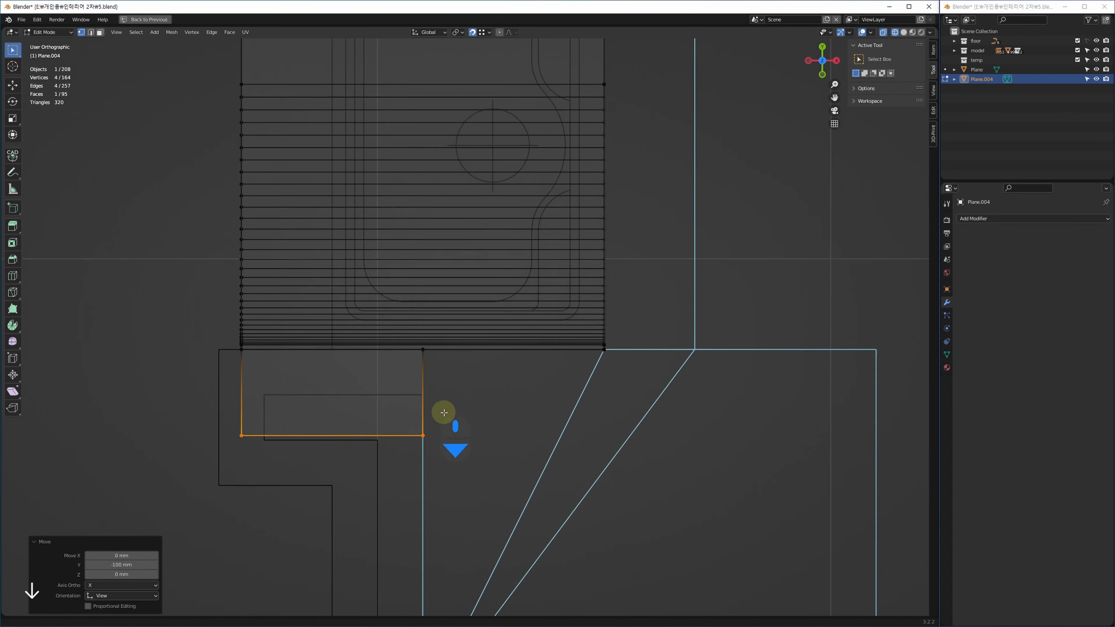
{"action": "scroll", "coordinate": [381, 182], "scroll_direction": "up", "scroll_amount": 5}
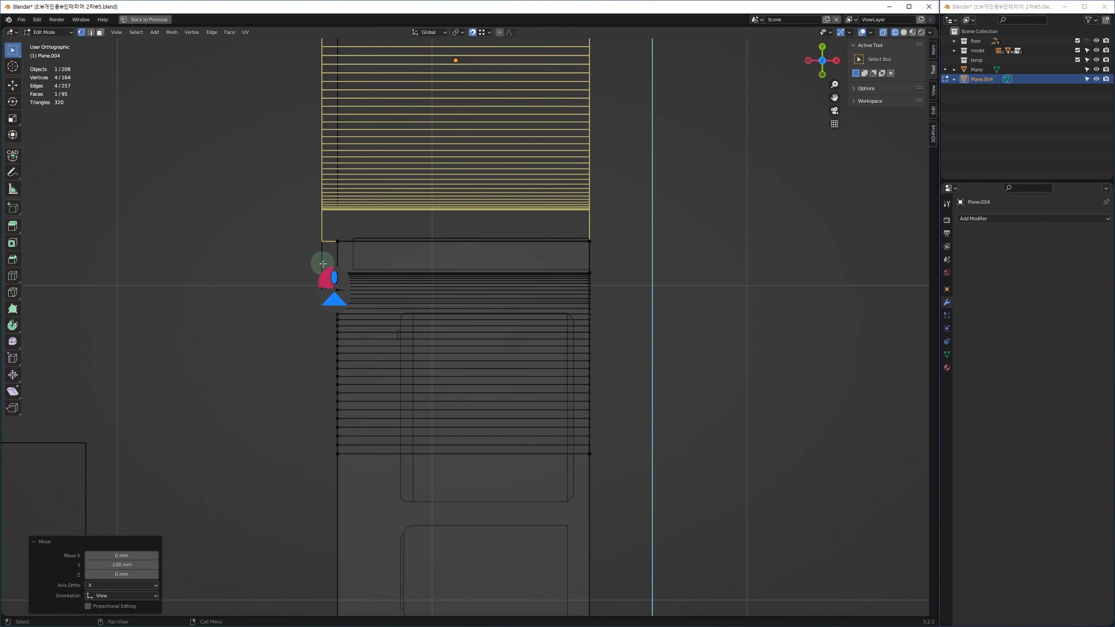
Push the lower striped block 100 mm down and return to object mode.
{"action": "left_click_drag", "start_coordinate": [319, 257], "coordinate": [717, 498]}
{"action": "middle_click_drag", "start_coordinate": [717, 499], "coordinate": [614, 321], "text": "shift"}
{"action": "key", "text": "Down"}
{"action": "key", "text": "Right"}
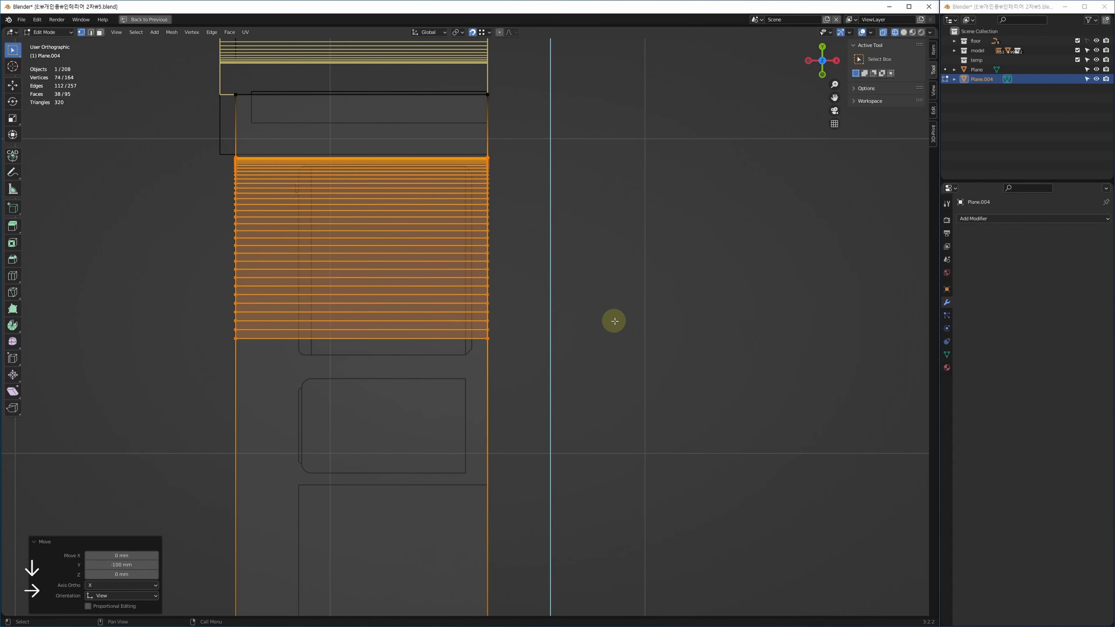
{"action": "middle_click_drag", "start_coordinate": [536, 291], "coordinate": [506, 311]}
{"action": "key", "text": "Tab"}
{"action": "middle_click_drag", "start_coordinate": [565, 405], "coordinate": [556, 396]}
Inspect the arches and blue counter in an oblique perspective view, then save 5.blend.
{"action": "key", "text": "alt+w"}
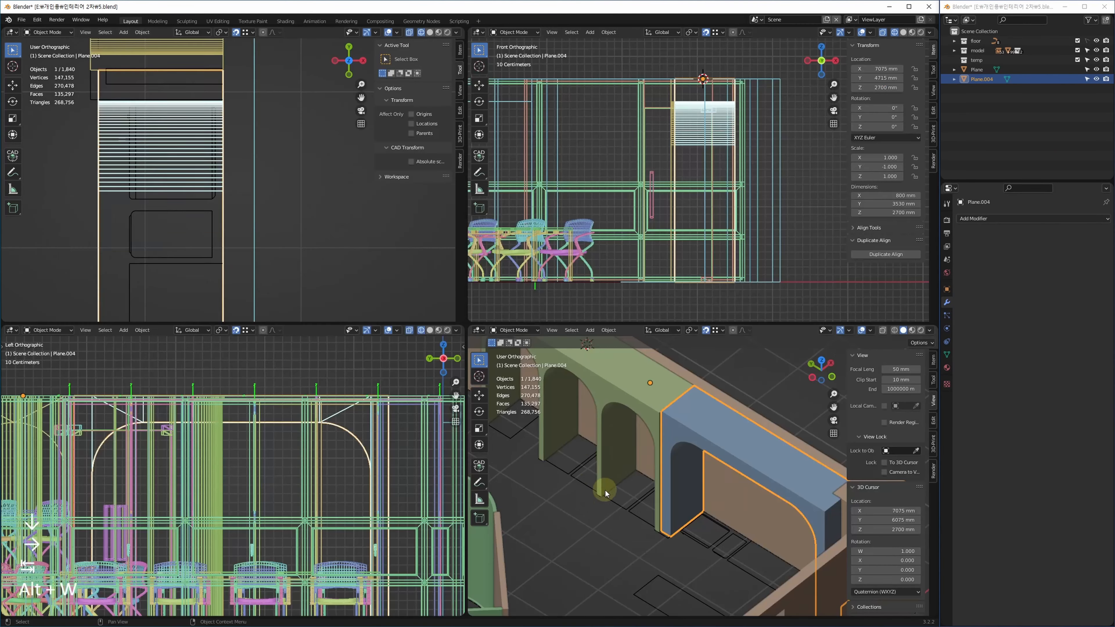
{"action": "key", "text": "z"}
{"action": "key", "text": "alt+w"}
{"action": "middle_click_drag", "start_coordinate": [544, 448], "coordinate": [577, 418]}
{"action": "left_click", "coordinate": [511, 487]}
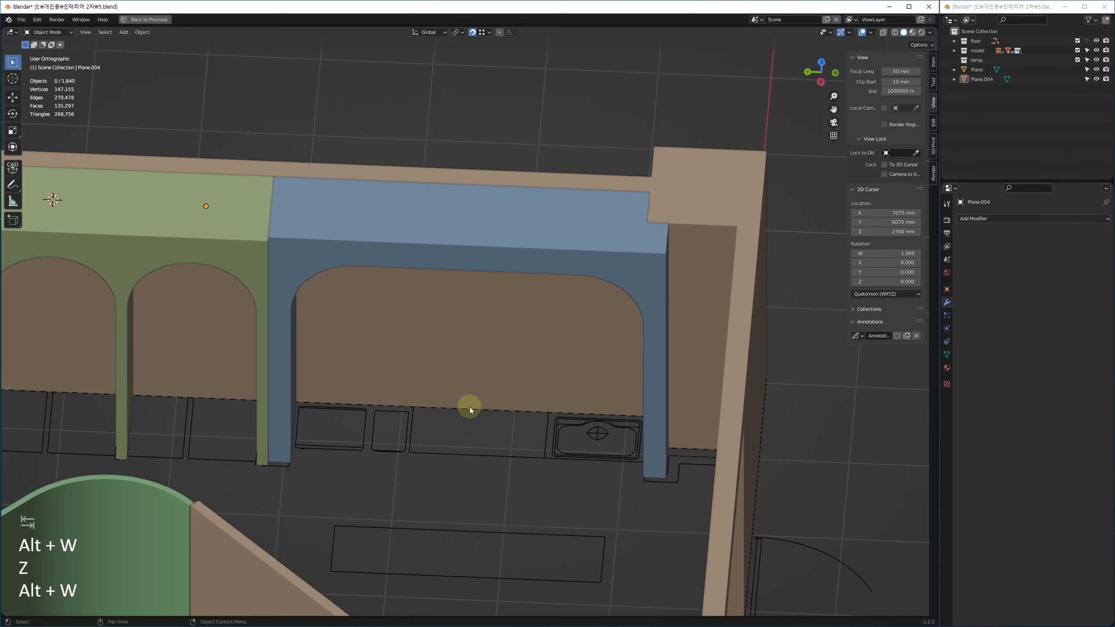
{"action": "middle_click_drag", "start_coordinate": [470, 407], "coordinate": [493, 512]}
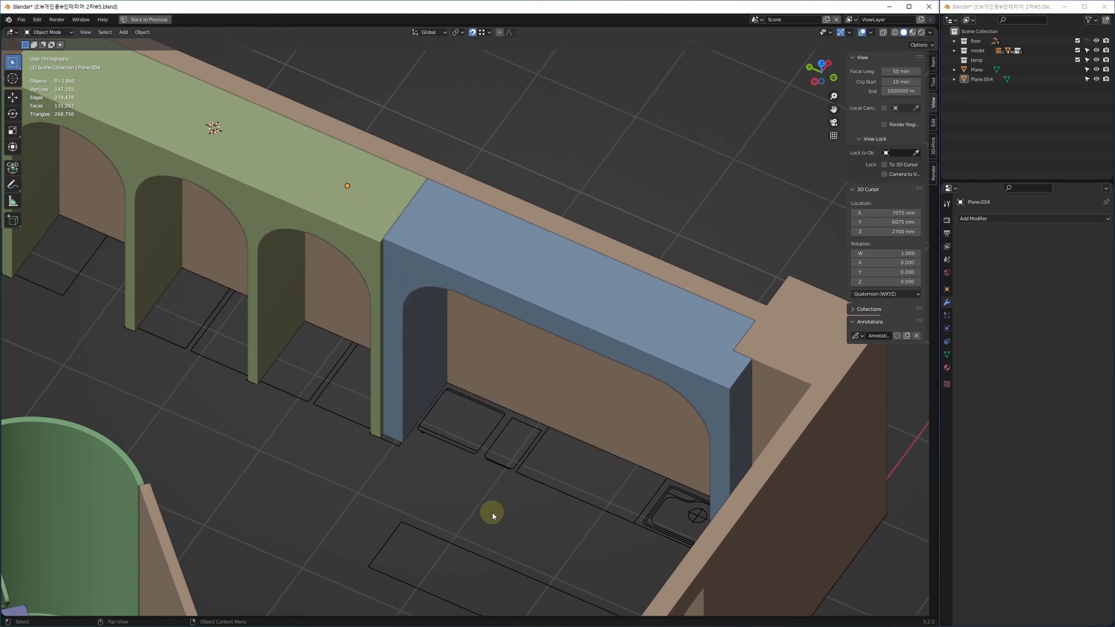
{"action": "middle_click_drag", "start_coordinate": [282, 354], "coordinate": [350, 425], "text": "ctrl"}
{"action": "key", "text": "ctrl+s"}
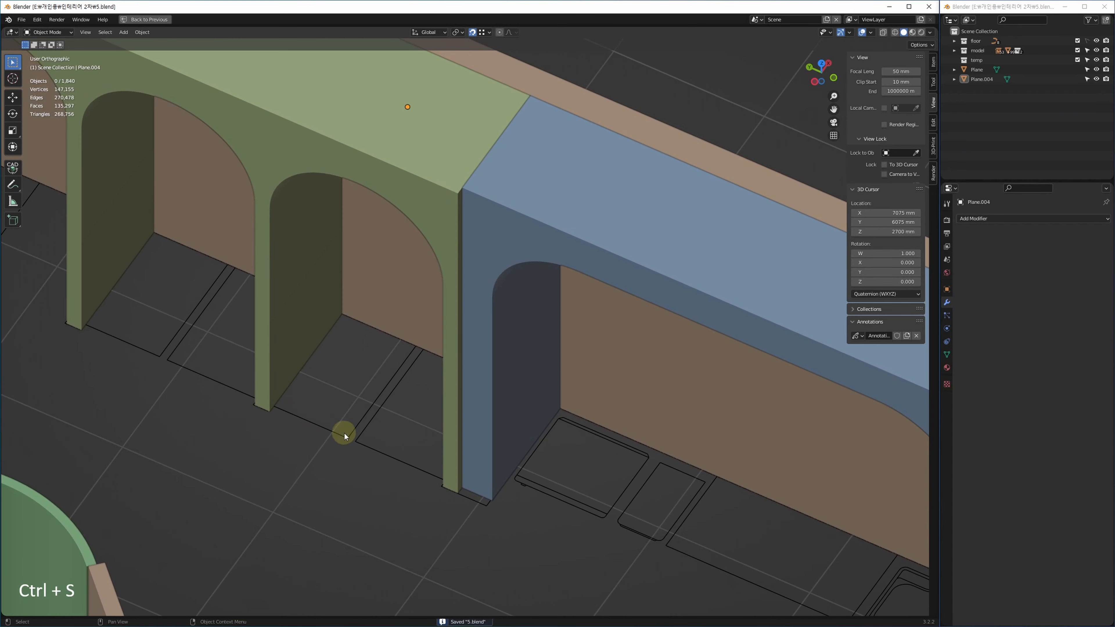
Try moving both striped planes 2468 mm along X, then undo the move.
{"action": "key", "text": "w"}
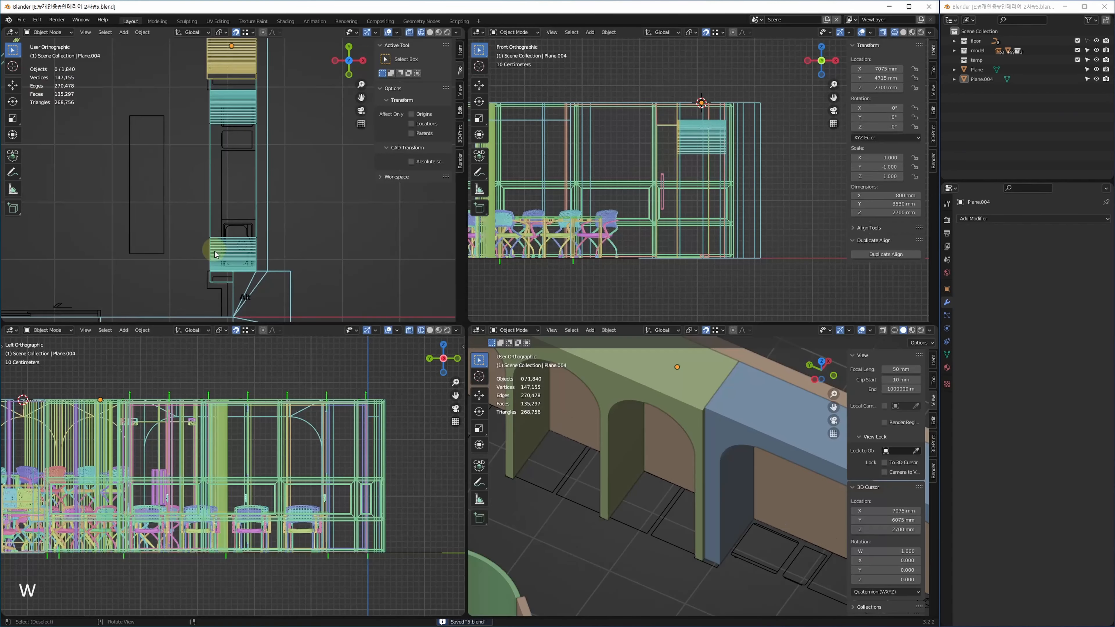
{"action": "key", "text": "alt+w"}
{"action": "scroll", "coordinate": [421, 339], "scroll_direction": "up", "scroll_amount": 1}
{"action": "scroll", "coordinate": [443, 280], "scroll_direction": "down", "scroll_amount": 1}
{"action": "middle_click_drag", "start_coordinate": [448, 282], "coordinate": [445, 334]}
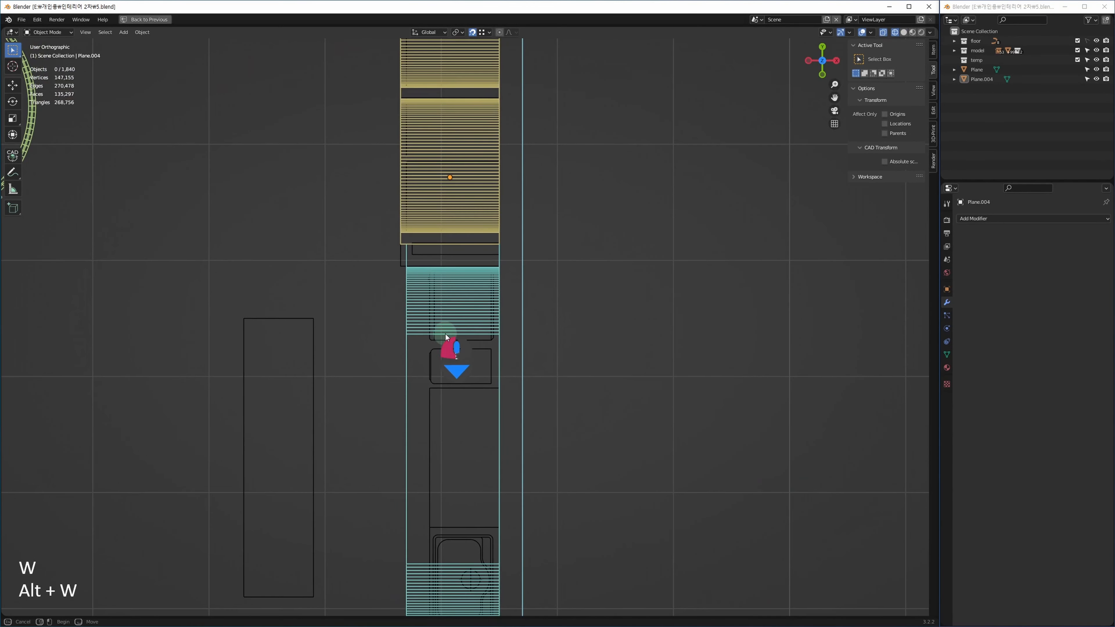
{"action": "left_click_drag", "start_coordinate": [399, 181], "coordinate": [428, 253]}
{"action": "middle_click_drag", "start_coordinate": [465, 250], "coordinate": [326, 334]}
{"action": "key", "text": "g"}
{"action": "key", "text": "f"}
{"action": "left_click", "coordinate": [606, 373]}
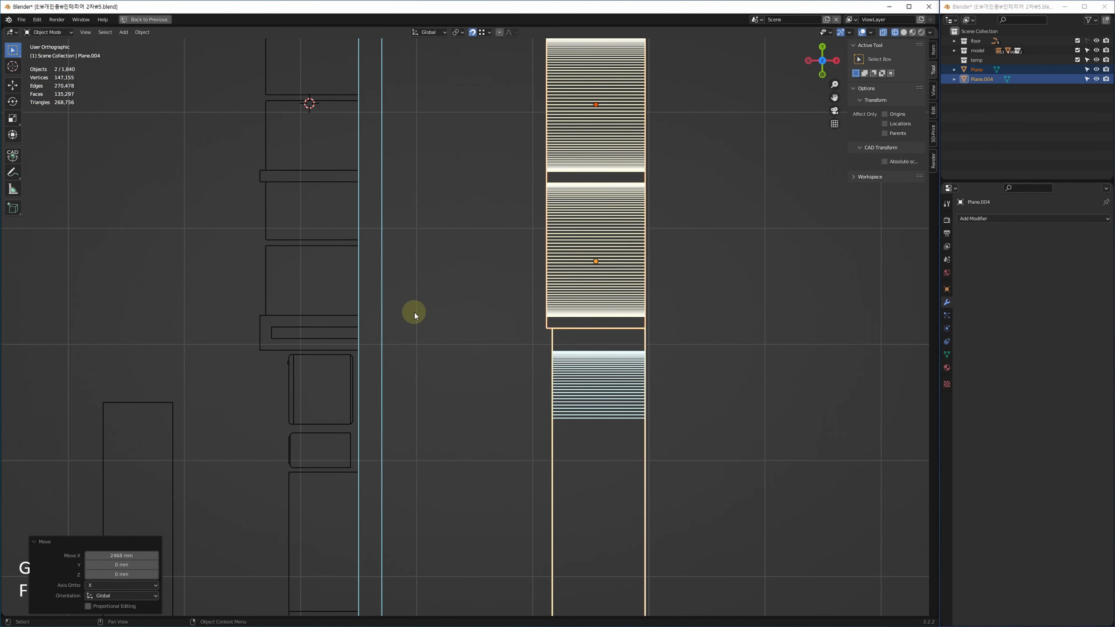
{"action": "middle_click_drag", "start_coordinate": [262, 182], "coordinate": [429, 245]}
{"action": "scroll", "coordinate": [524, 307], "scroll_direction": "up", "scroll_amount": 5}
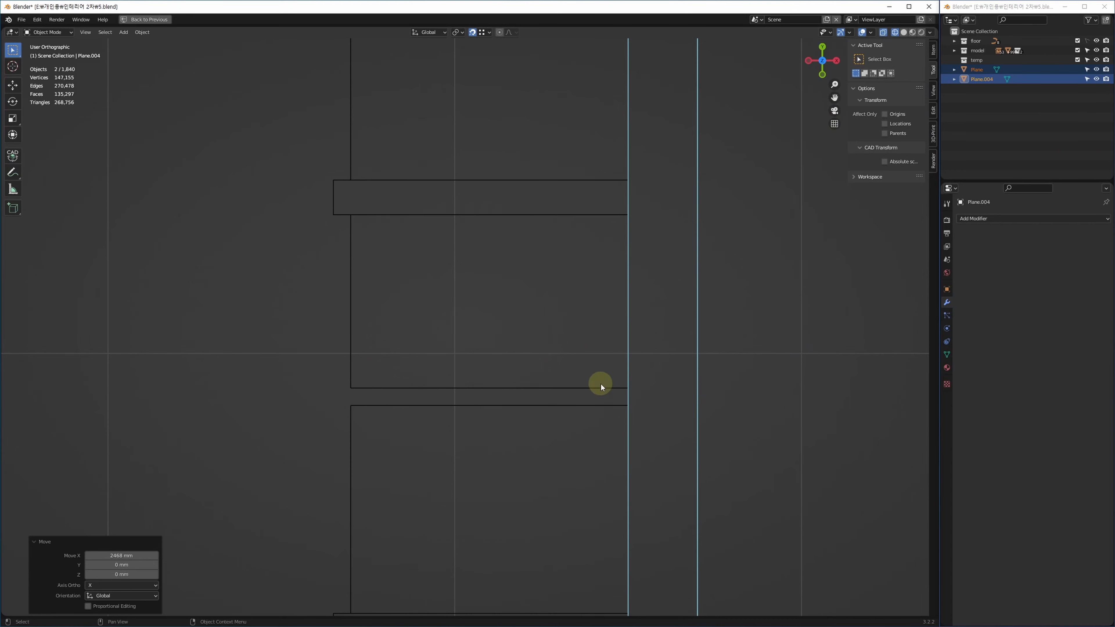
{"action": "key", "text": "ctrl+z"}
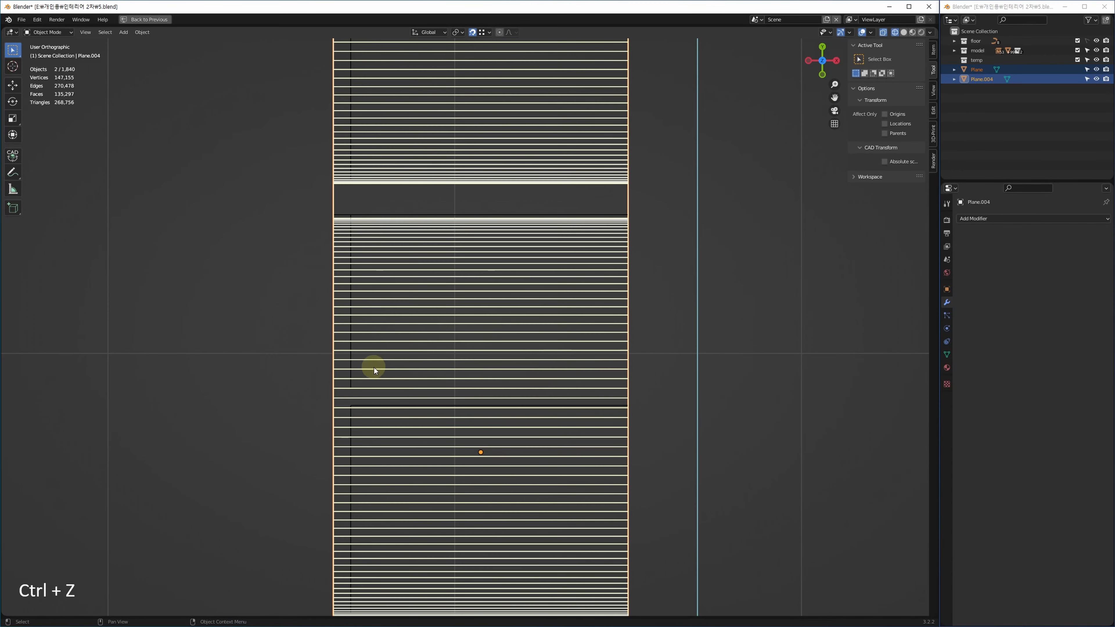
In the Outliner, toggle the temp collection's visibility off and on and select it.
{"action": "scroll", "coordinate": [359, 390], "scroll_direction": "up", "scroll_amount": 6}
{"action": "scroll", "coordinate": [351, 390], "scroll_direction": "down", "scroll_amount": 10}
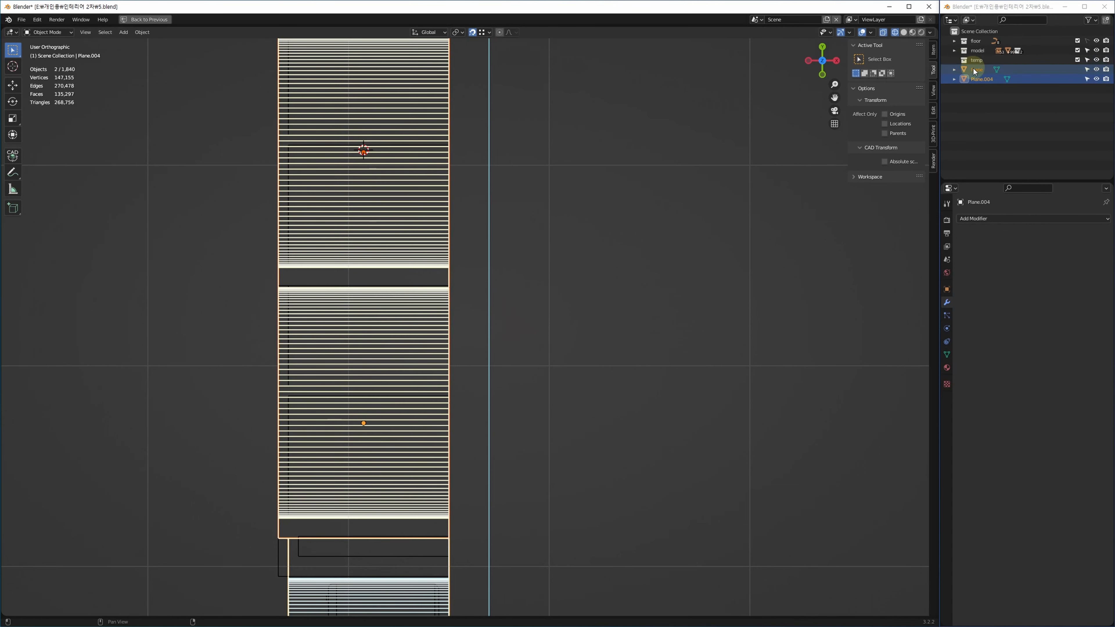
{"action": "left_click_drag", "start_coordinate": [978, 76], "coordinate": [984, 62]}
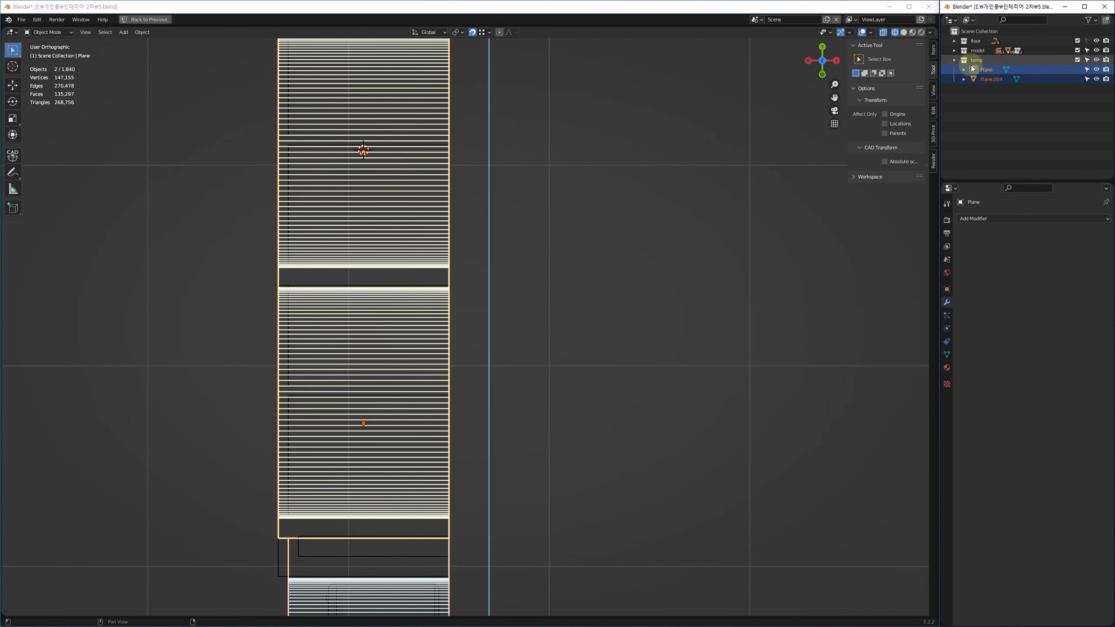
{"action": "left_click", "coordinate": [1096, 62]}
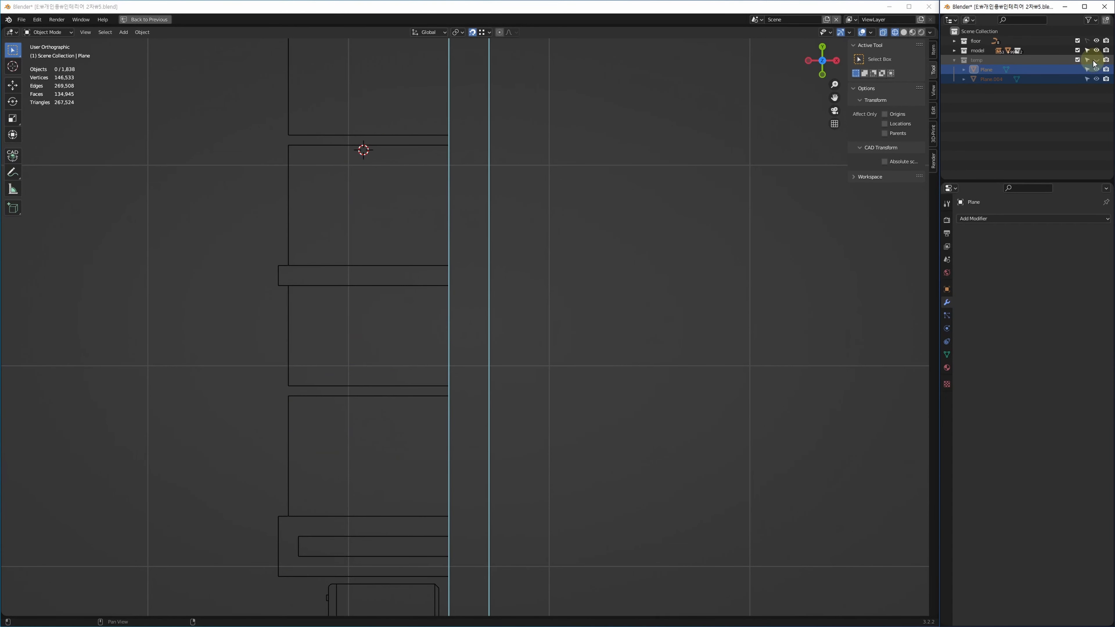
{"action": "left_click", "coordinate": [1097, 61]}
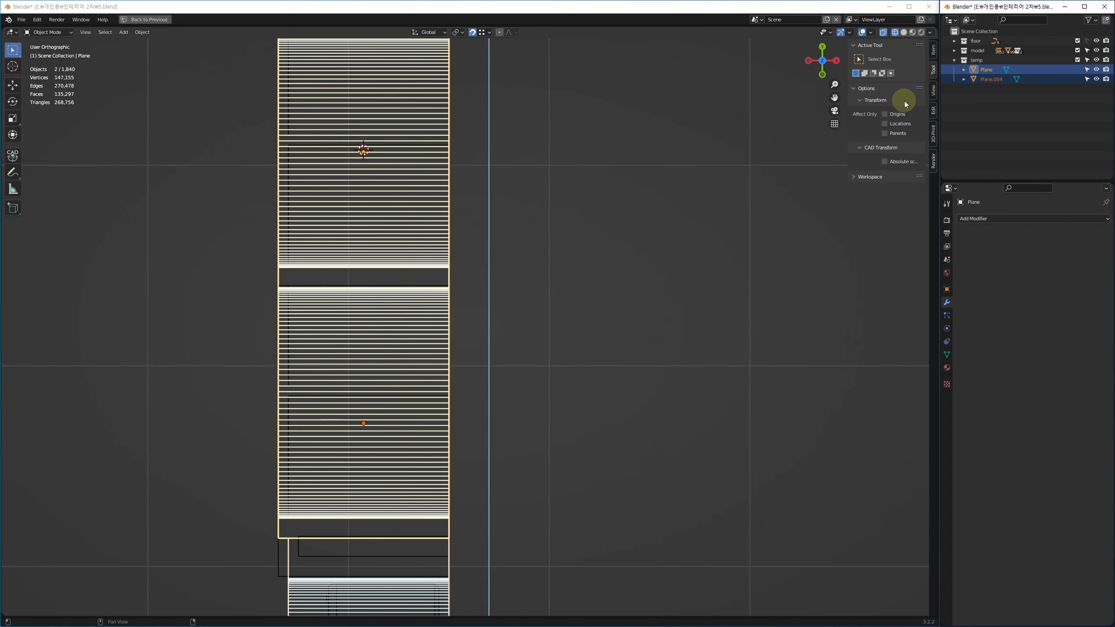
{"action": "left_click", "coordinate": [972, 61]}
Delete the temp collection, then hide and unhide both striped planes.
{"action": "key", "text": "Delete"}
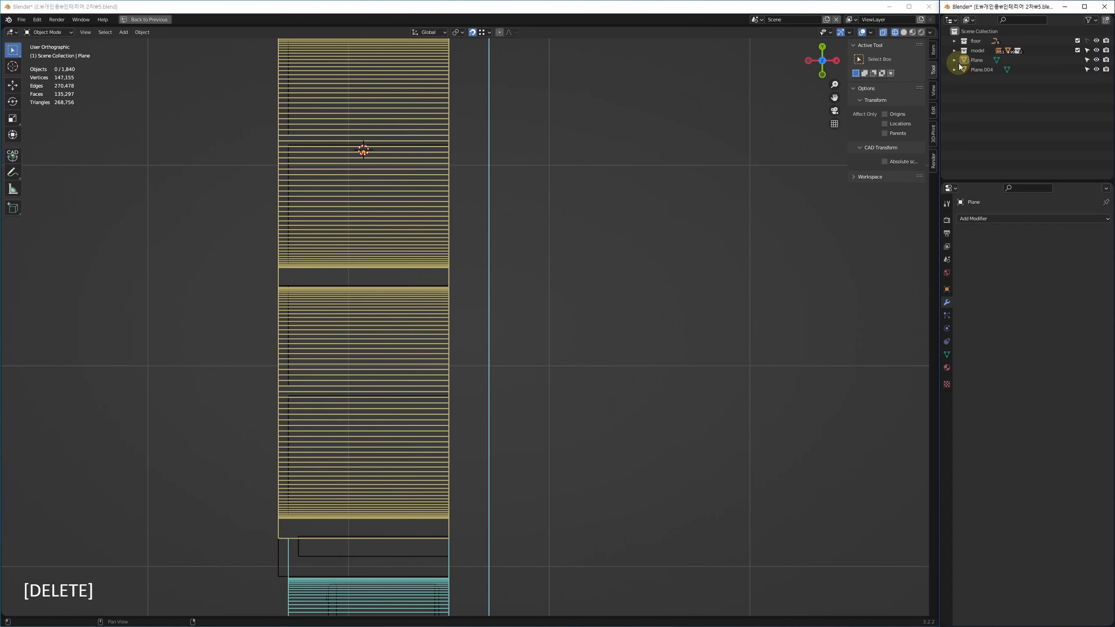
{"action": "scroll", "coordinate": [692, 230], "scroll_direction": "down", "scroll_amount": 6}
{"action": "left_click_drag", "start_coordinate": [569, 406], "coordinate": [522, 293]}
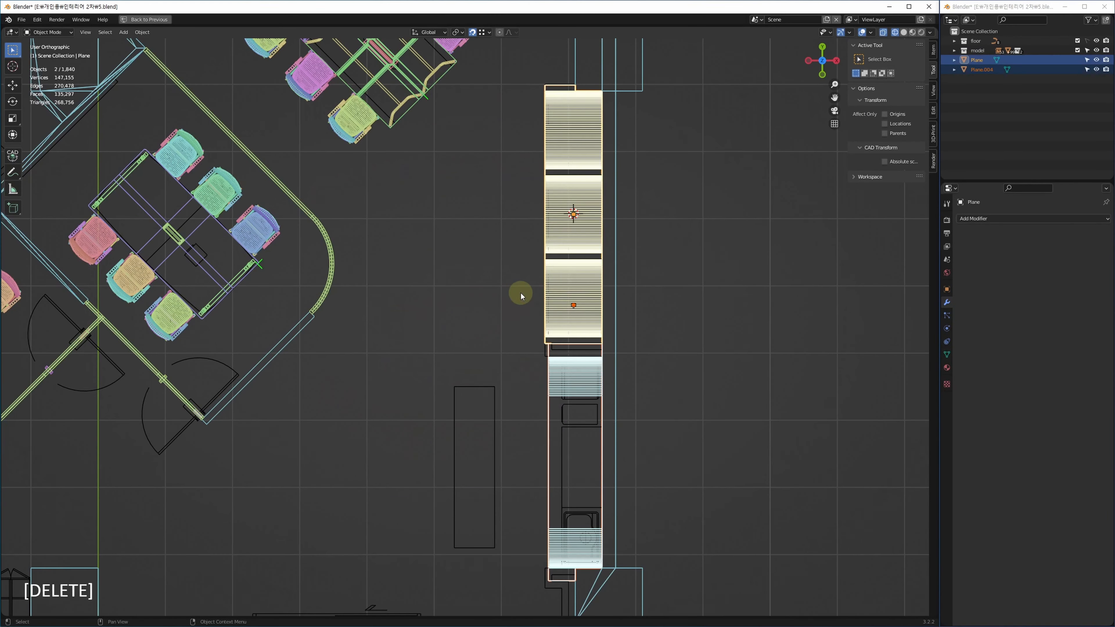
{"action": "middle_click_drag", "start_coordinate": [540, 349], "coordinate": [509, 361]}
{"action": "key", "text": "h"}
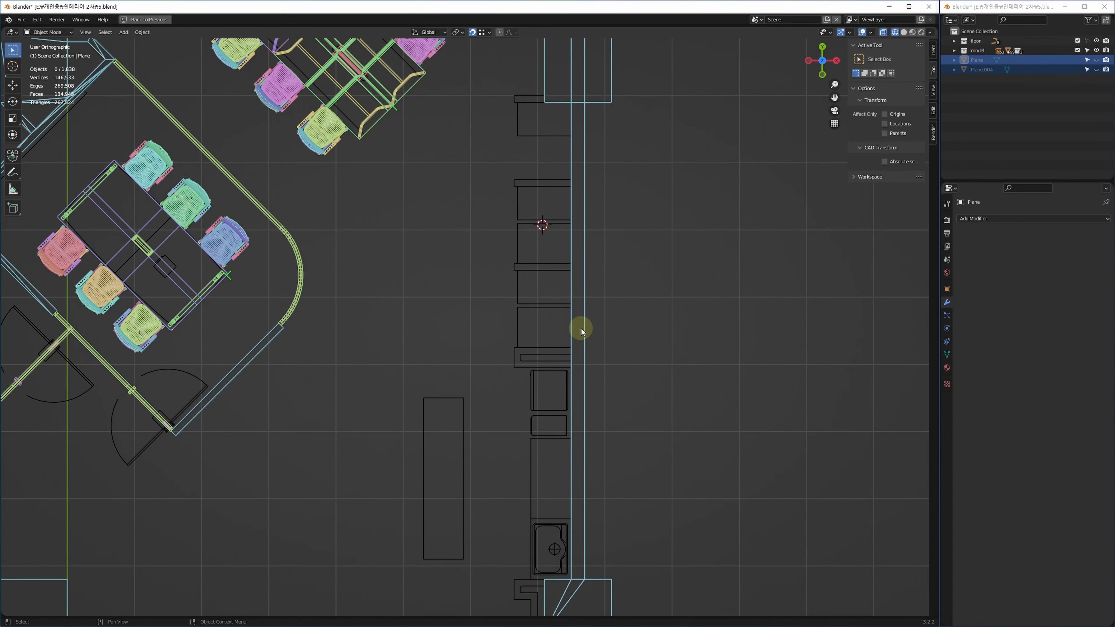
{"action": "key", "text": "alt+h"}
Move Plane and Plane.004 2000 mm along X with gx2000, then deselect them.
{"action": "middle_click_drag", "start_coordinate": [567, 358], "coordinate": [483, 375]}
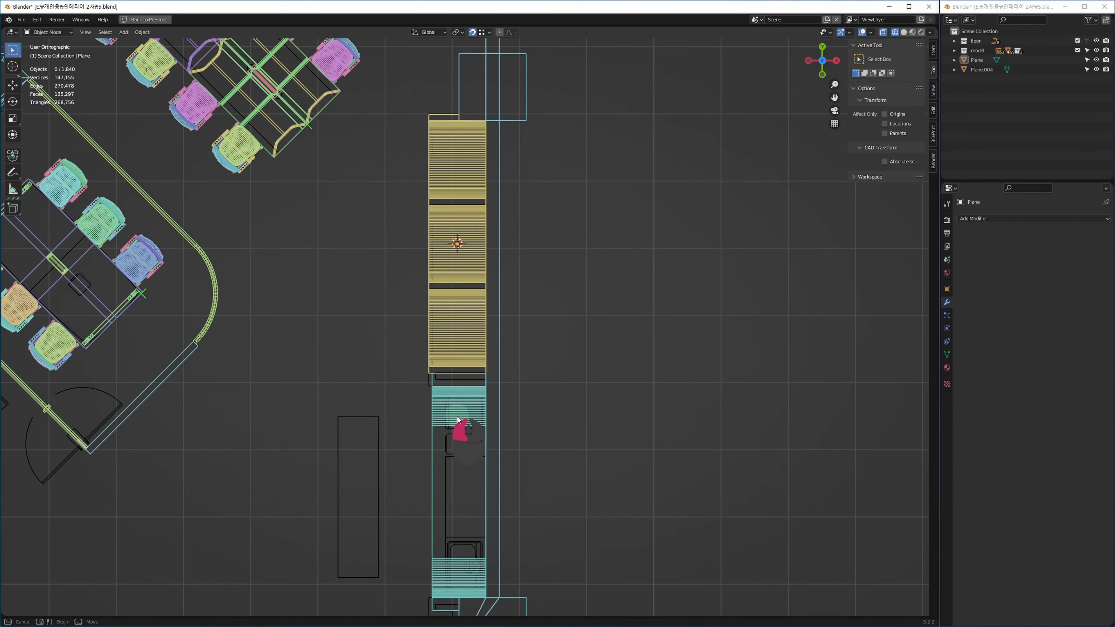
{"action": "type", "text": "gx2000"}
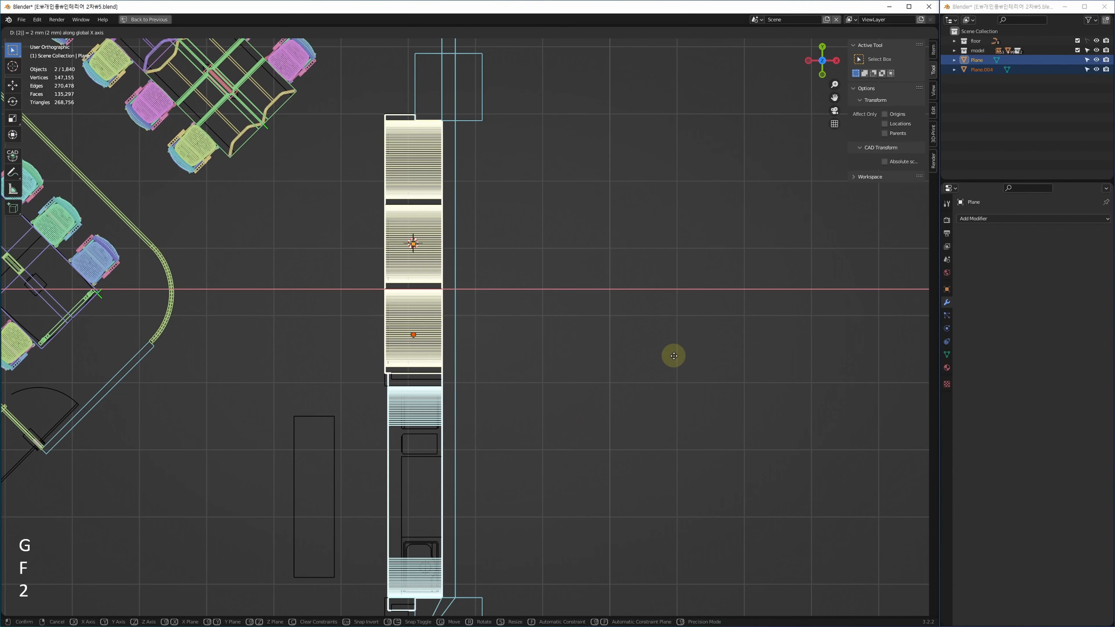
{"action": "key", "text": "Return"}
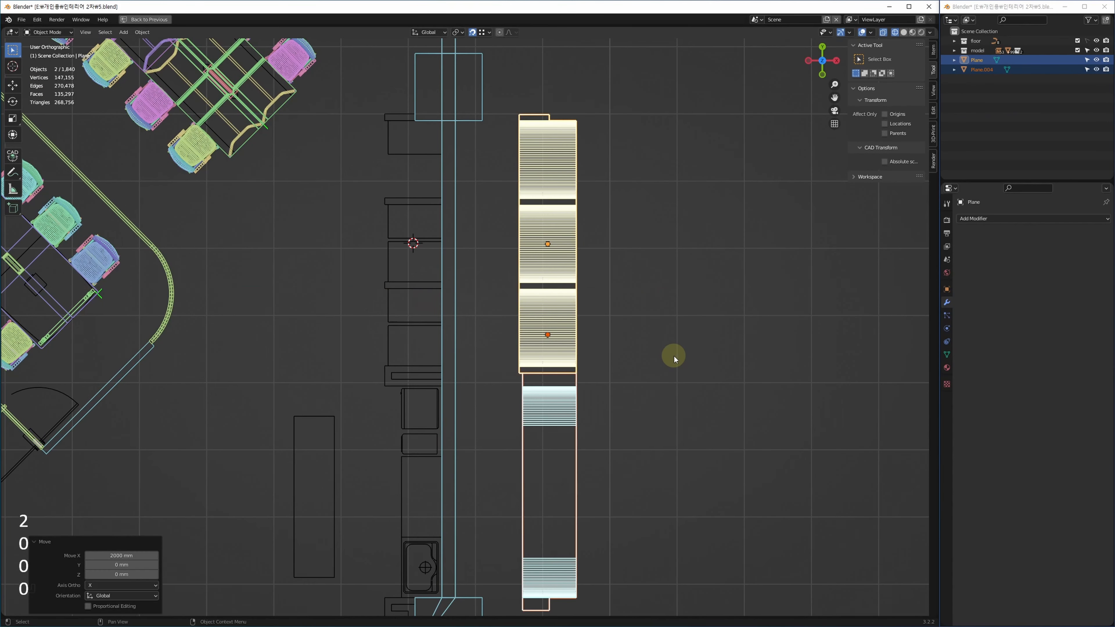
{"action": "left_click", "coordinate": [411, 293]}
Snap the 3D cursor to the rectangle's corner and bring up the Add menu.
{"action": "scroll", "coordinate": [373, 303], "scroll_direction": "up", "scroll_amount": 7}
{"action": "right_click_drag", "start_coordinate": [407, 302], "coordinate": [391, 315], "text": "shift"}
{"action": "middle_click_drag", "start_coordinate": [391, 366], "coordinate": [403, 346], "text": "shift"}
{"action": "key", "text": "ctrl+z"}
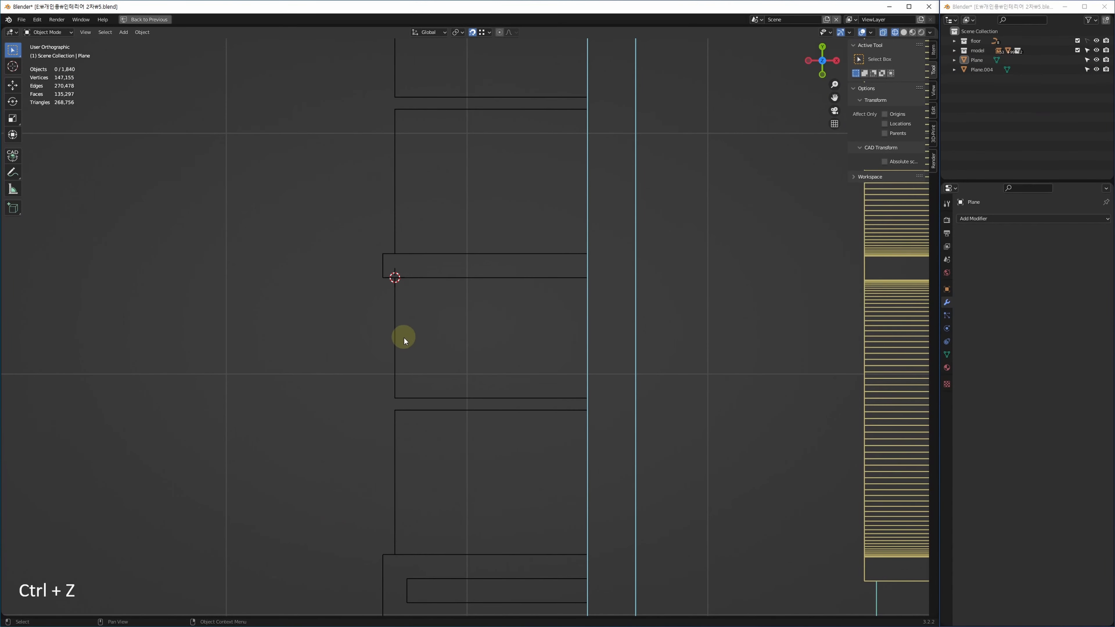
{"action": "key", "text": "shift+a"}
Add a 400 mm cube at the 3D cursor and move it into position.
{"action": "mouse_move", "coordinate": [399, 334]}
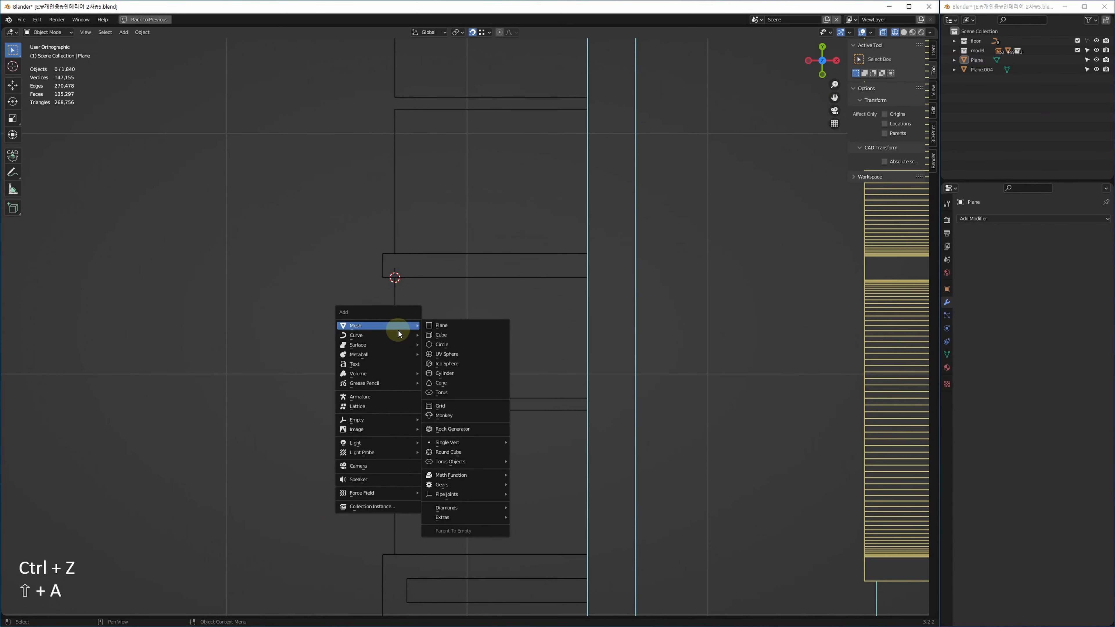
{"action": "left_click", "coordinate": [453, 338]}
{"action": "left_click", "coordinate": [129, 526]}
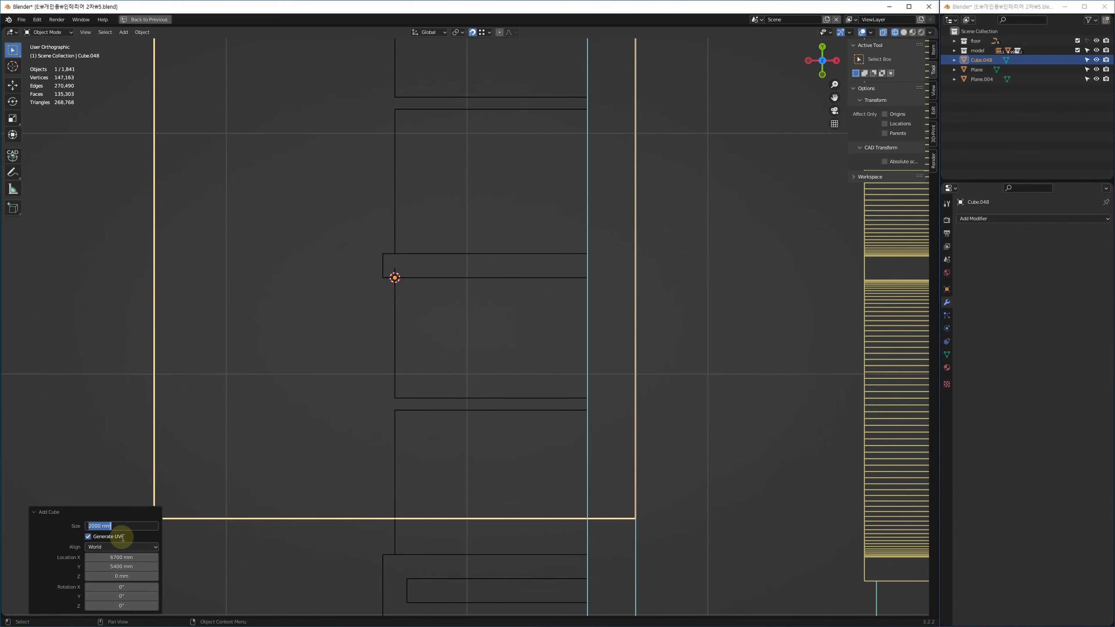
{"action": "key", "text": "Return"}
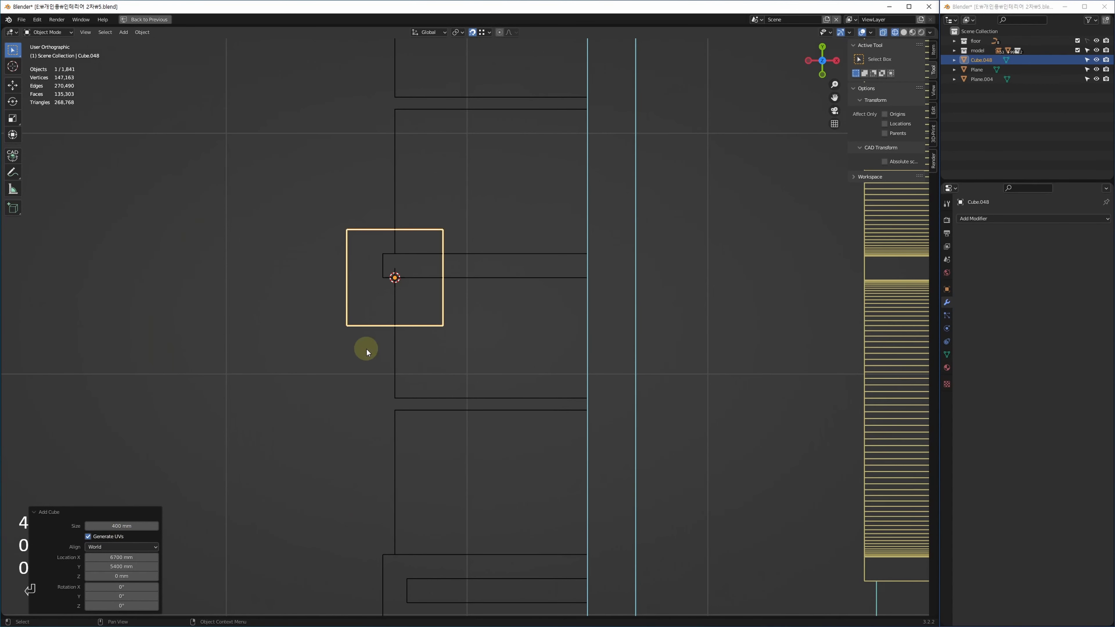
{"action": "middle_click_drag", "start_coordinate": [488, 258], "coordinate": [455, 248]}
{"action": "key", "text": "g"}
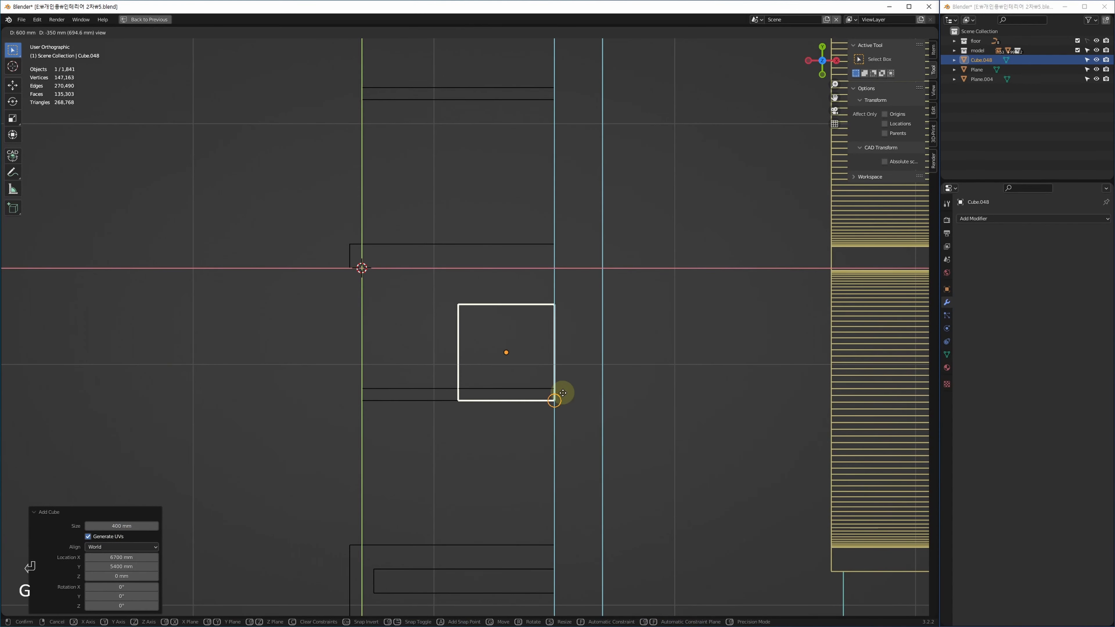
{"action": "left_click", "coordinate": [558, 391]}
Stretch the cube into a long box by moving its top vertices and its left side 400 mm.
{"action": "key", "text": "Tab"}
{"action": "key", "text": "1"}
{"action": "left_click_drag", "start_coordinate": [409, 318], "coordinate": [567, 265]}
{"action": "key", "text": "g"}
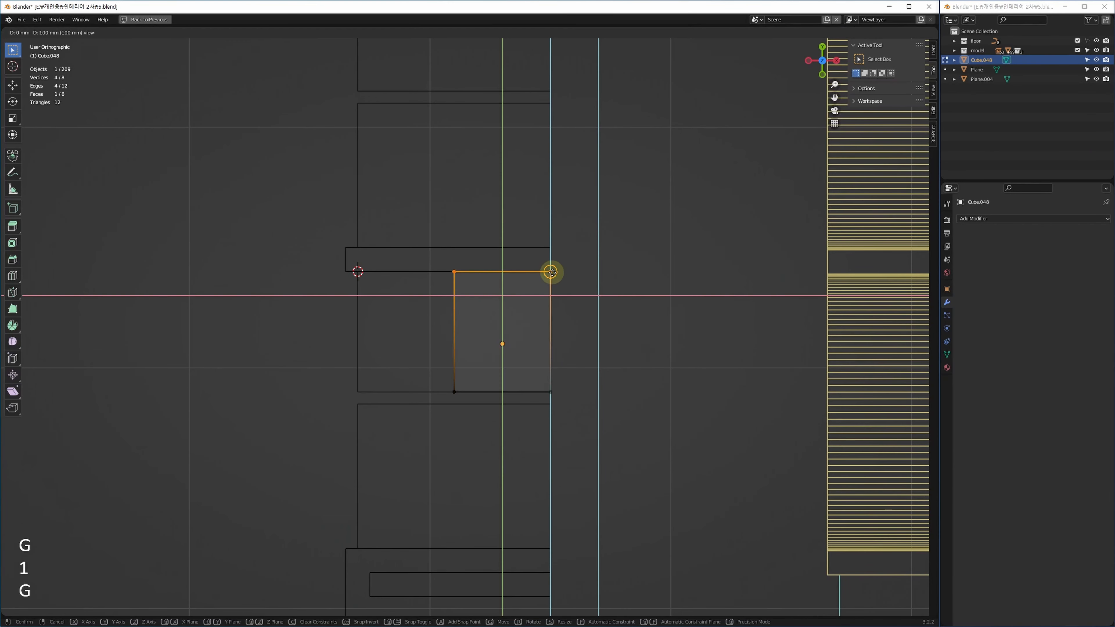
{"action": "left_click", "coordinate": [551, 272]}
{"action": "left_click_drag", "start_coordinate": [425, 229], "coordinate": [460, 398]}
{"action": "key", "text": "g"}
{"action": "left_click", "coordinate": [349, 390]}
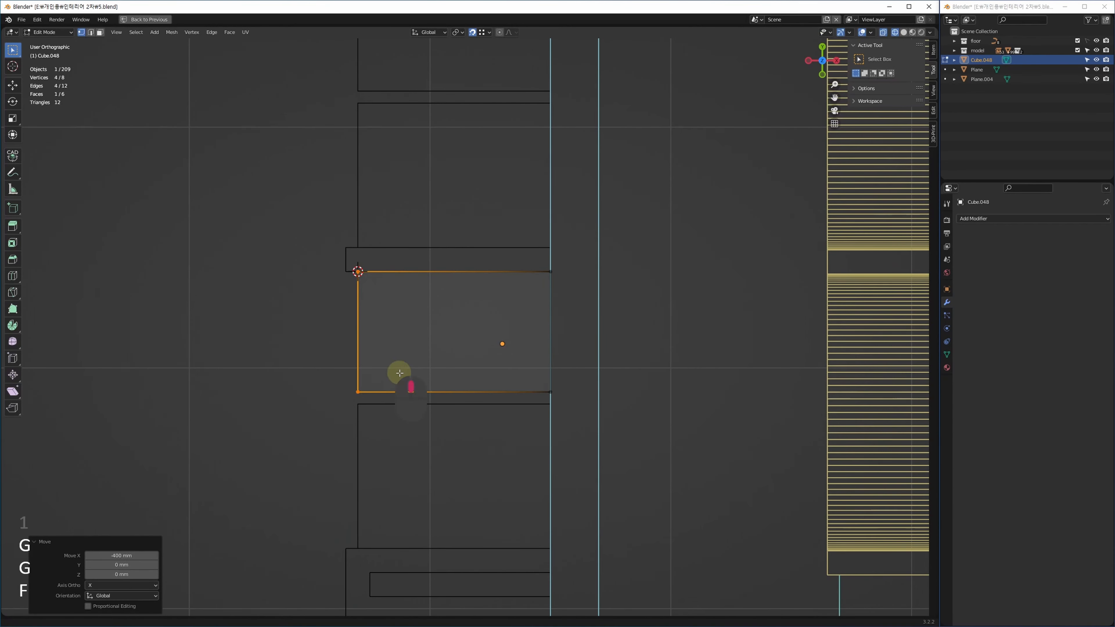
{"action": "middle_click_drag", "start_coordinate": [398, 374], "coordinate": [404, 352]}
Cut a horizontal edge loop around the box in the maximized 3D view.
{"action": "key", "text": "q"}
{"action": "key", "text": "alt+w"}
{"action": "key", "text": "z"}
{"action": "key", "text": "alt+w"}
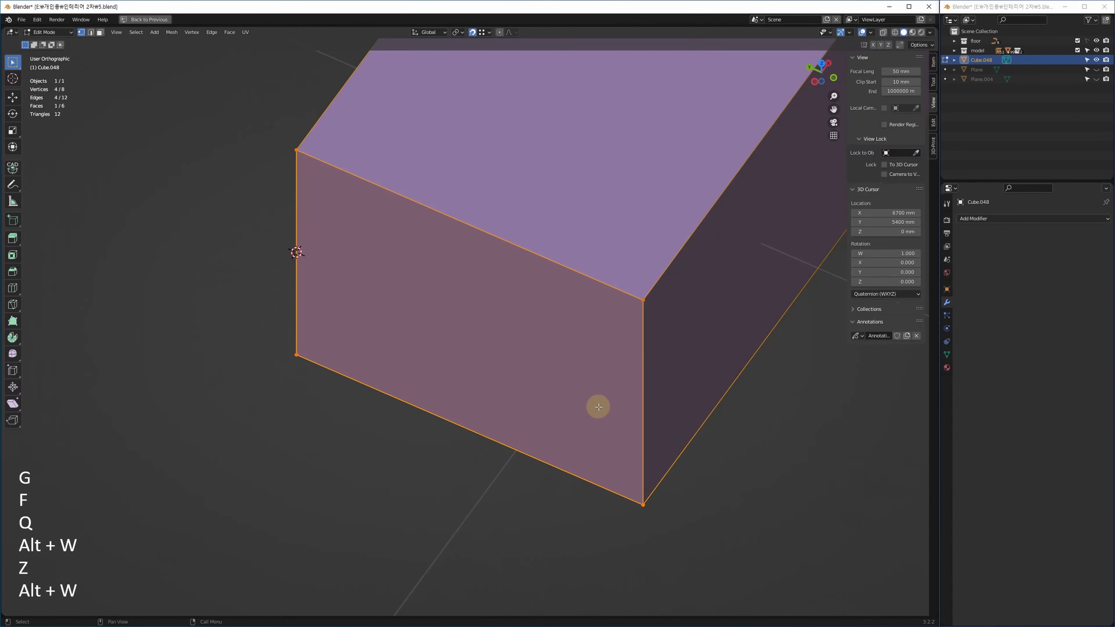
{"action": "key", "text": "2"}
{"action": "left_click", "coordinate": [646, 375]}
{"action": "middle_click_drag", "start_coordinate": [560, 436], "coordinate": [453, 409]}
{"action": "middle_click_drag", "start_coordinate": [536, 374], "coordinate": [538, 400]}
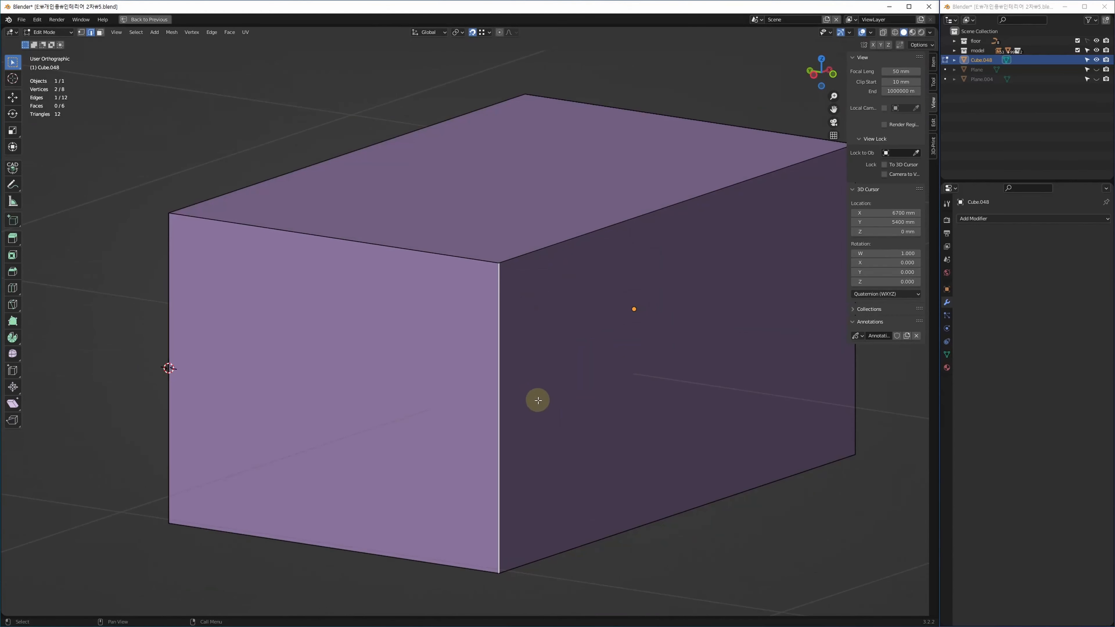
{"action": "key", "text": "ctrl+r"}
{"action": "left_click", "coordinate": [528, 391]}
In the four-view layout's front view, select only the new middle edge loop.
{"action": "key", "text": "ctrl+shift+e"}
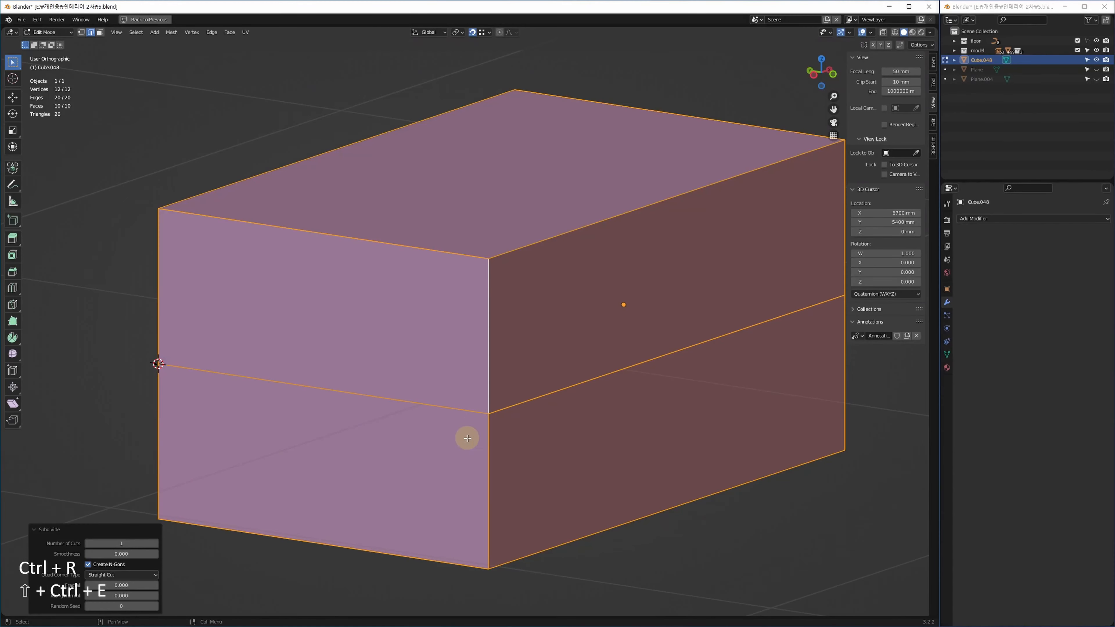
{"action": "key", "text": "alt+w"}
{"action": "middle_click_drag", "start_coordinate": [684, 186], "coordinate": [488, 219]}
{"action": "key", "text": "1"}
{"action": "left_click_drag", "start_coordinate": [495, 202], "coordinate": [890, 229]}
{"action": "middle_click_drag", "start_coordinate": [836, 208], "coordinate": [759, 224], "text": "shift"}
Raise the edge loop 200 mm, then step it back down to 150 mm.
{"action": "key", "text": "g"}
{"action": "left_click", "coordinate": [760, 176]}
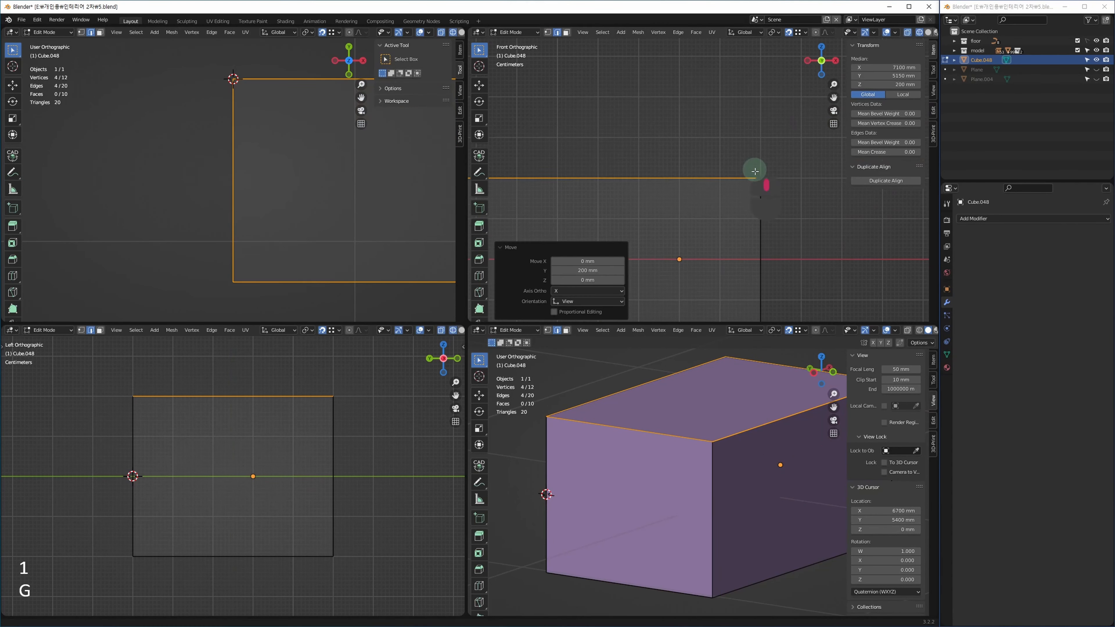
{"action": "key", "text": "ctrl+Down"}
{"action": "key", "text": "ctrl+Down"}
{"action": "key", "text": "ctrl+Down"}
{"action": "key", "text": "ctrl+Down"}
{"action": "key", "text": "ctrl+Down"}
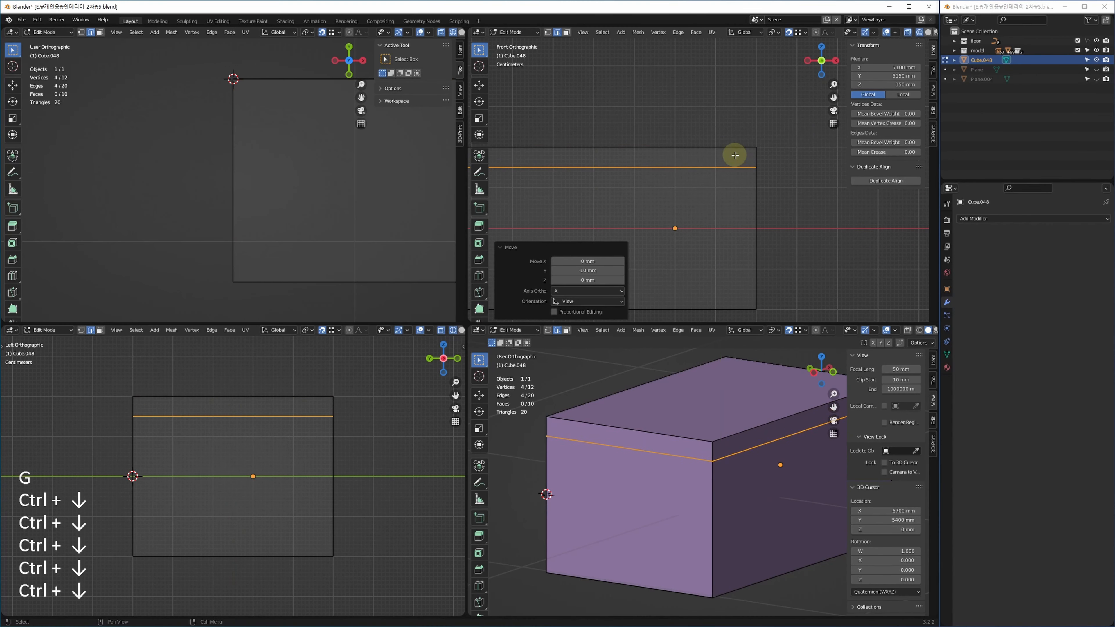
In the side view, nudge the two bottom-right vertices inward so that side tapers.
{"action": "middle_click_drag", "start_coordinate": [320, 451], "coordinate": [328, 430]}
{"action": "key", "text": "1"}
{"action": "left_click_drag", "start_coordinate": [313, 506], "coordinate": [377, 559]}
{"action": "middle_click_drag", "start_coordinate": [373, 518], "coordinate": [369, 485]}
{"action": "key", "text": "Left"}
{"action": "key", "text": "Right"}
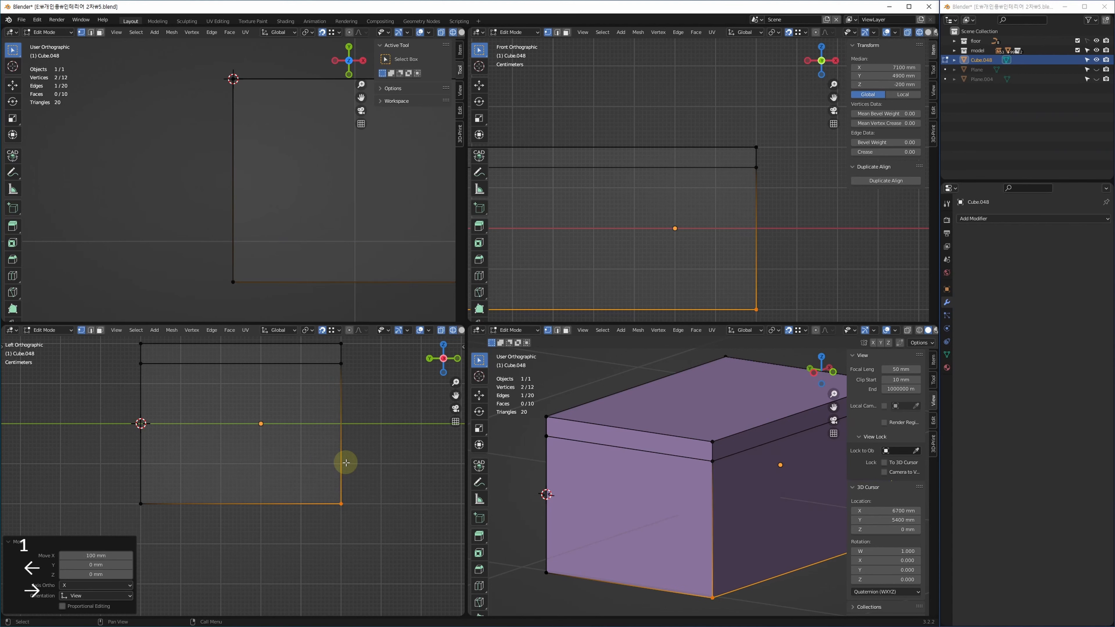
{"action": "key", "text": "ctrl+Left"}
{"action": "key", "text": "ctrl+Left"}
{"action": "key", "text": "ctrl+Left"}
{"action": "key", "text": "ctrl+Left"}
{"action": "key", "text": "ctrl+Left"}
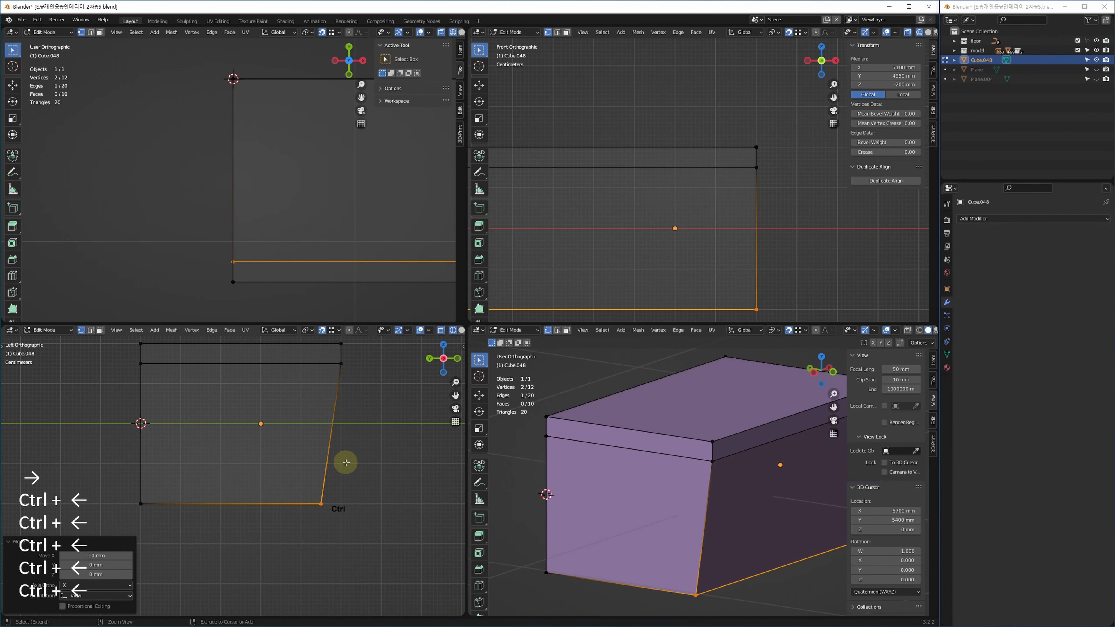
{"action": "key", "text": "ctrl+Left"}
{"action": "key", "text": "ctrl+Left"}
{"action": "key", "text": "ctrl+Left"}
{"action": "key", "text": "ctrl+Left"}
{"action": "key", "text": "ctrl+Left"}
{"action": "middle_click_drag", "start_coordinate": [332, 457], "coordinate": [334, 468]}
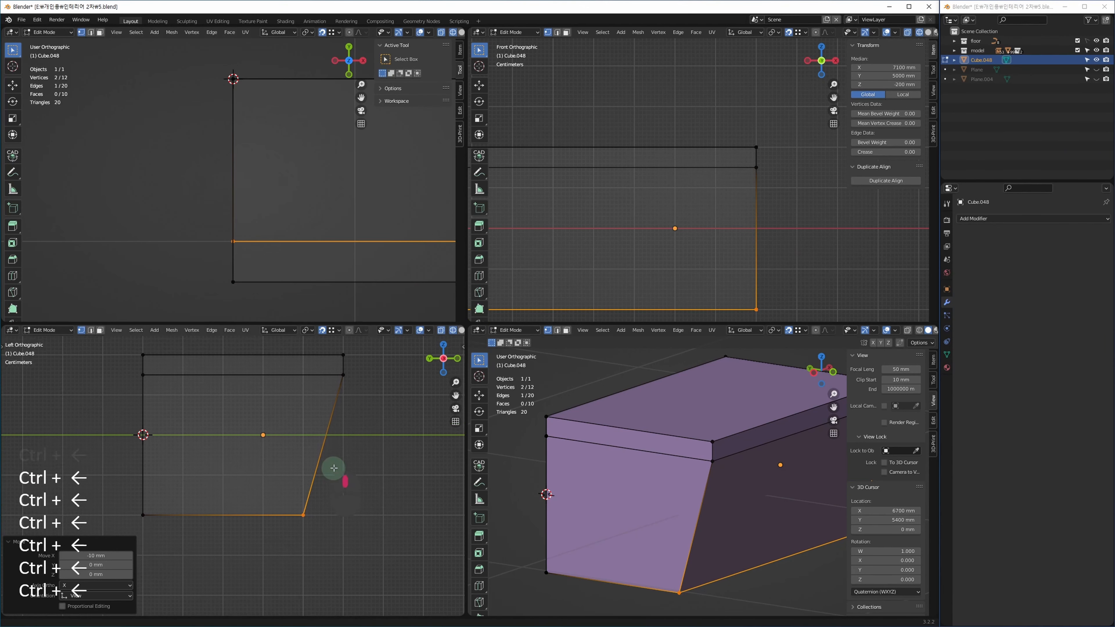
{"action": "scroll", "coordinate": [364, 490], "scroll_direction": "down", "scroll_amount": 1}
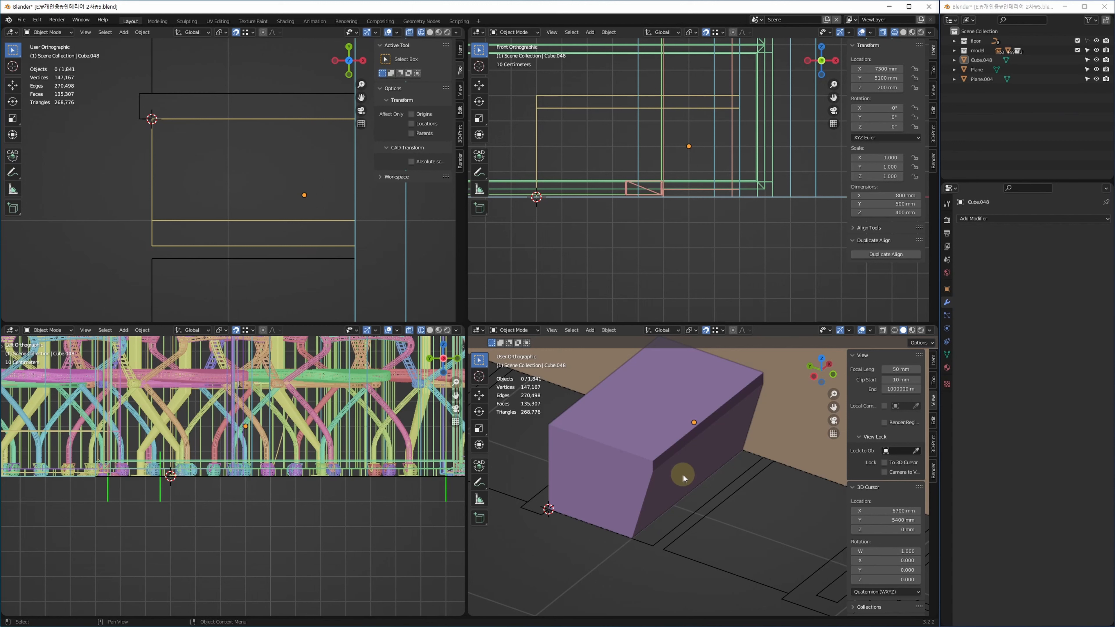
Select the box's bottom strip in top view, nudge it up in small steps, and exit Edit Mode.
{"action": "left_click", "coordinate": [293, 245]}
{"action": "key", "text": "Tab"}
{"action": "key", "text": "1"}
{"action": "left_click_drag", "start_coordinate": [114, 186], "coordinate": [360, 286]}
{"action": "key", "text": "w"}
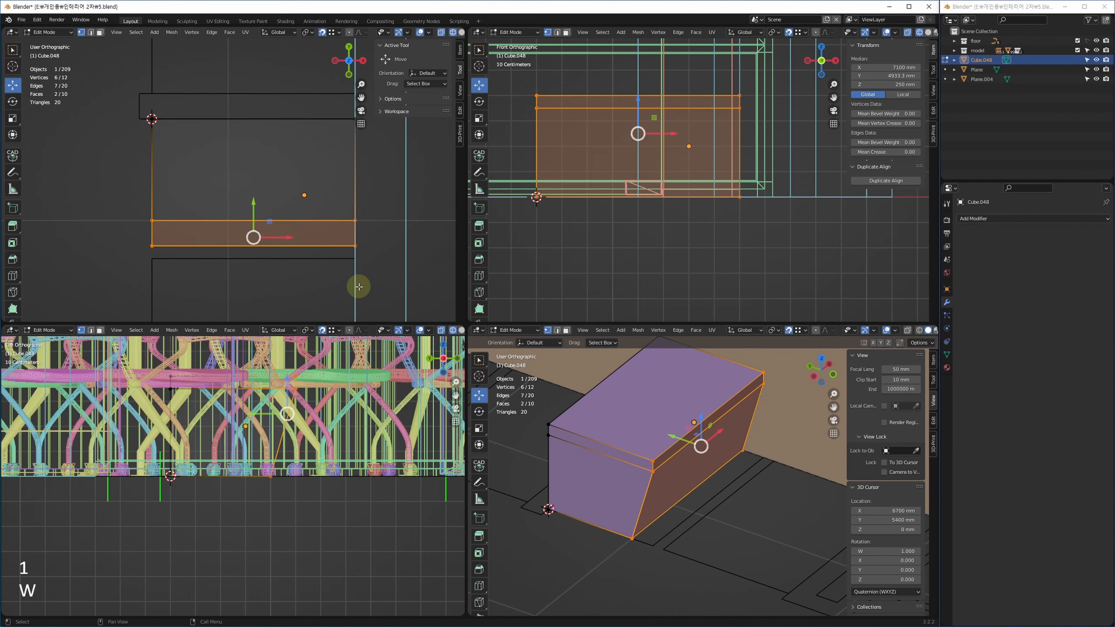
{"action": "key", "text": "q"}
{"action": "key", "text": "ctrl+Up"}
{"action": "key", "text": "ctrl+Up"}
{"action": "key", "text": "ctrl+Up"}
{"action": "key", "text": "ctrl+Up"}
{"action": "key", "text": "ctrl+Up"}
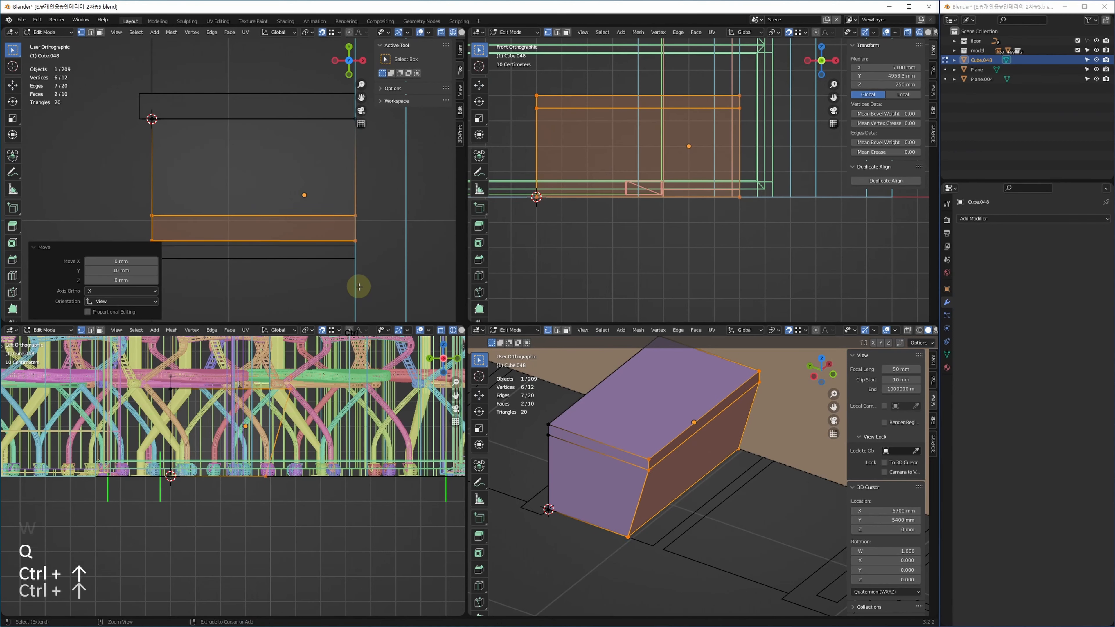
{"action": "key", "text": "Tab"}
Select the box's top face and thin chamfer strip, and duplicate them in place.
{"action": "key", "text": "ctrl+alt+space"}
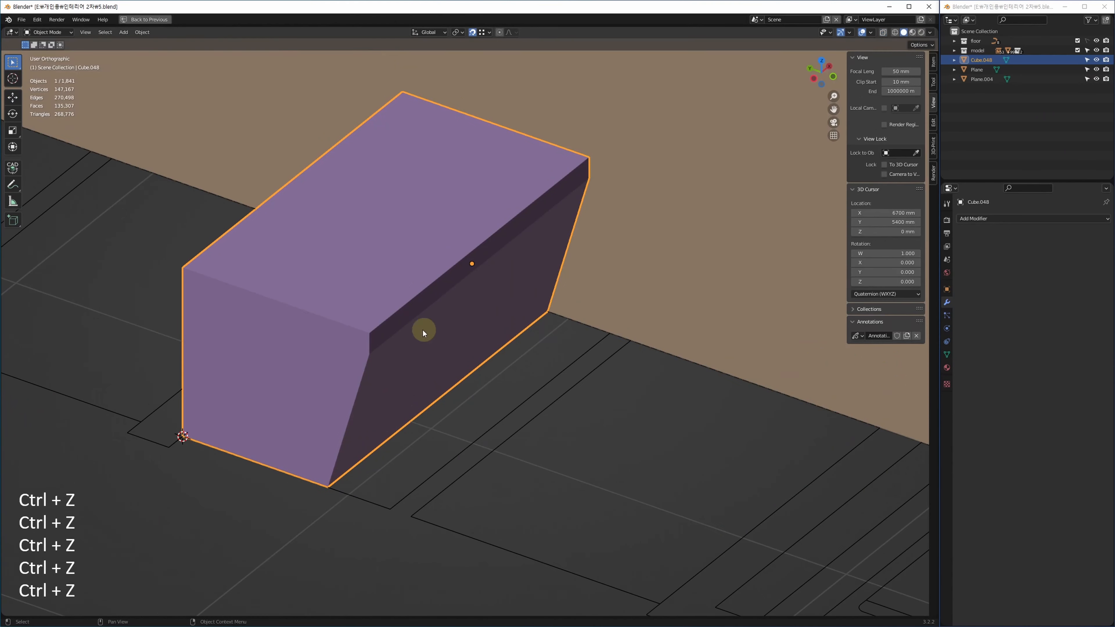
{"action": "key", "text": "3"}
{"action": "left_click", "coordinate": [389, 279]}
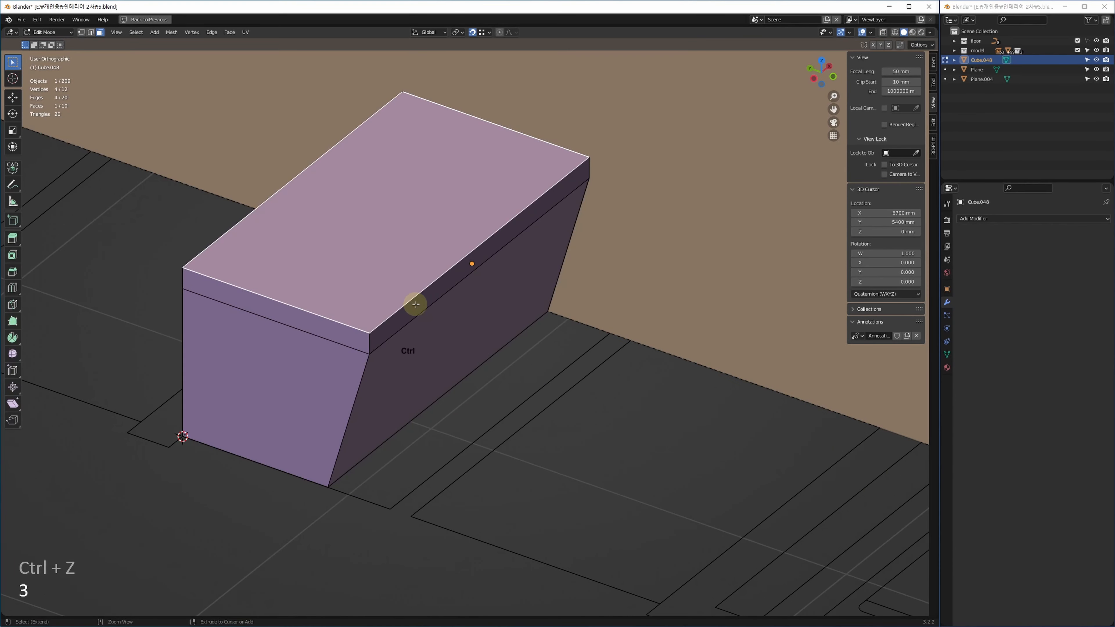
{"action": "left_click", "coordinate": [401, 317], "text": "ctrl"}
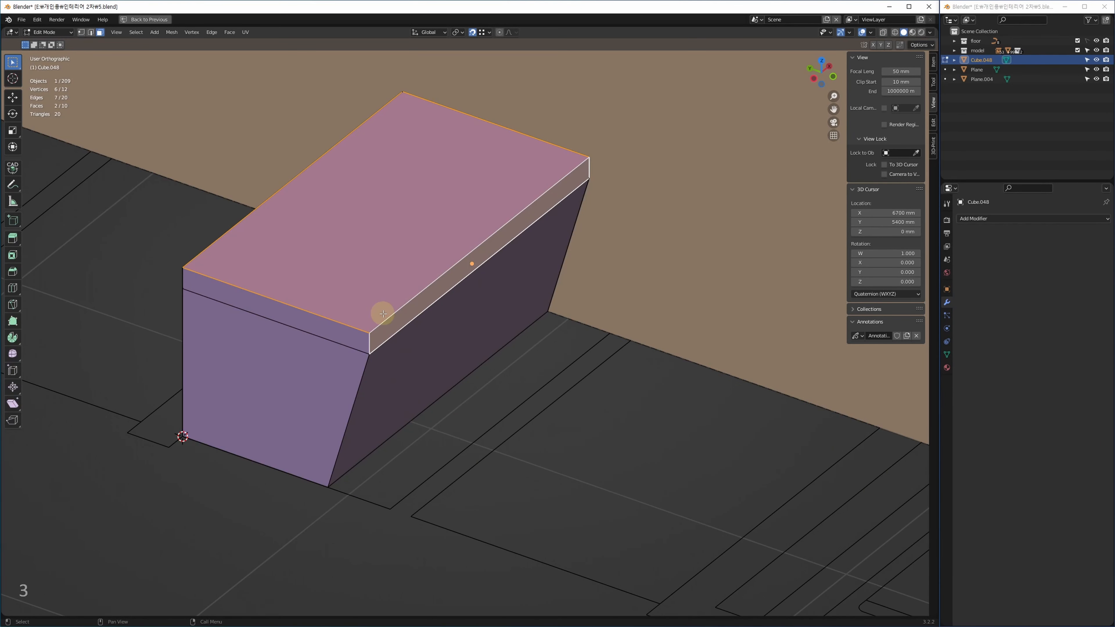
{"action": "key", "text": "shift+d"}
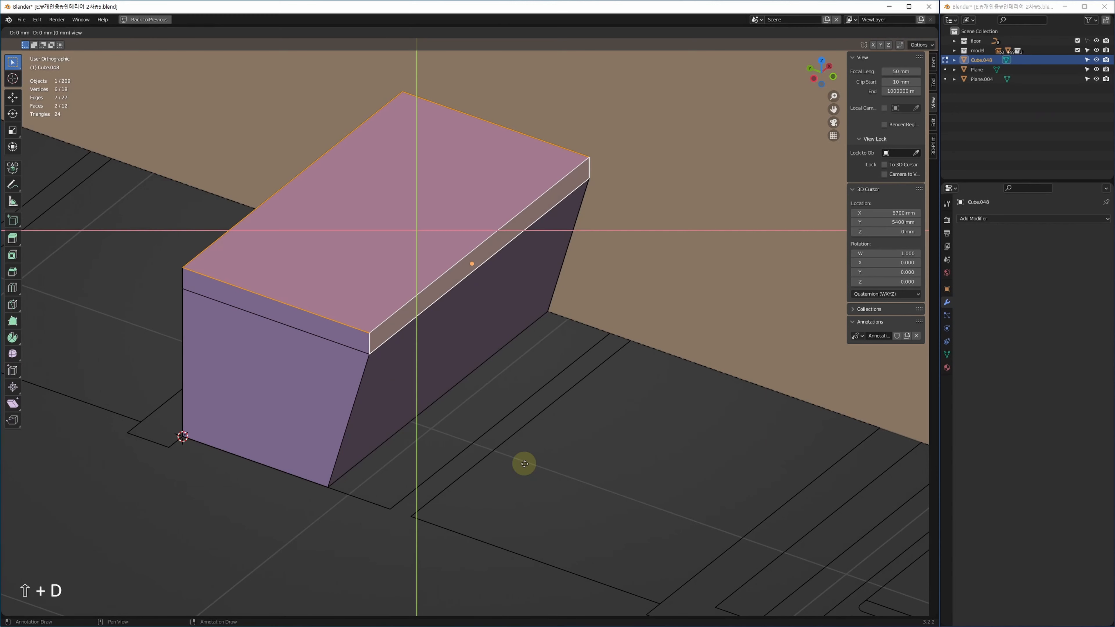
{"action": "key", "text": "Return"}
Test-lift the duplicated faces 336.29 mm vertically, then undo the lift and an extra duplicate.
{"action": "key", "text": "Tab"}
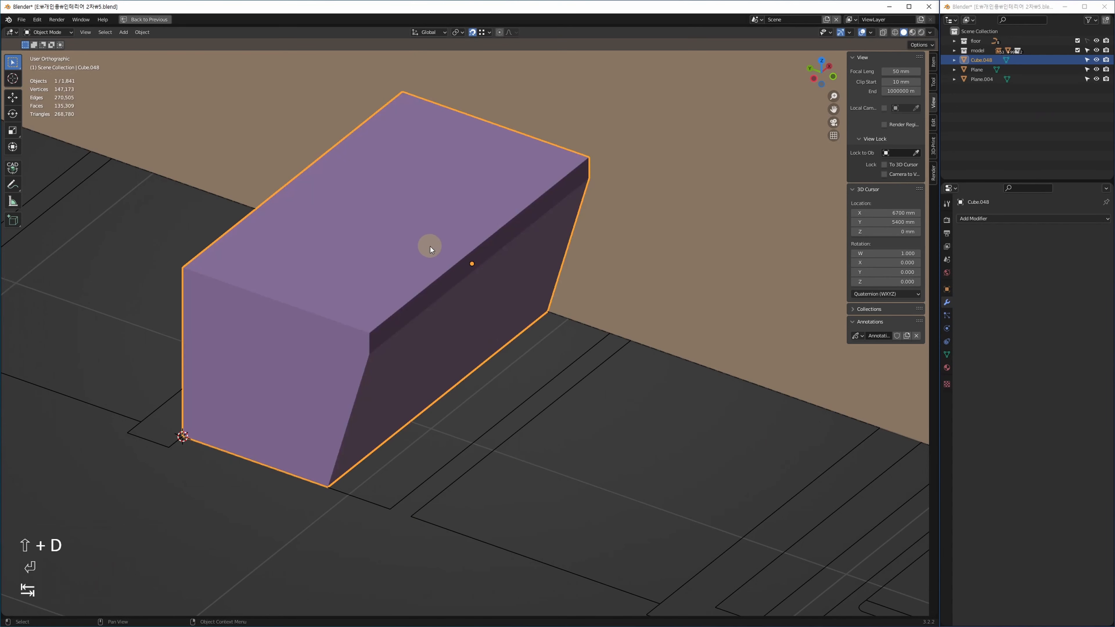
{"action": "key", "text": "Tab"}
{"action": "key", "text": "3"}
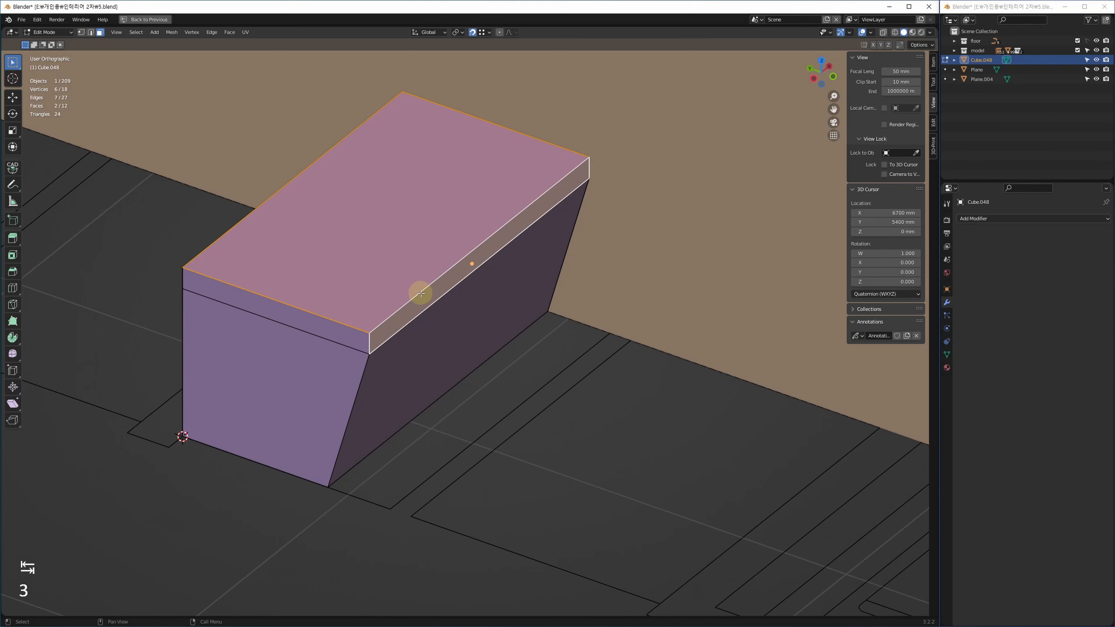
{"action": "key", "text": "g"}
{"action": "key", "text": "f"}
{"action": "left_click", "coordinate": [423, 130]}
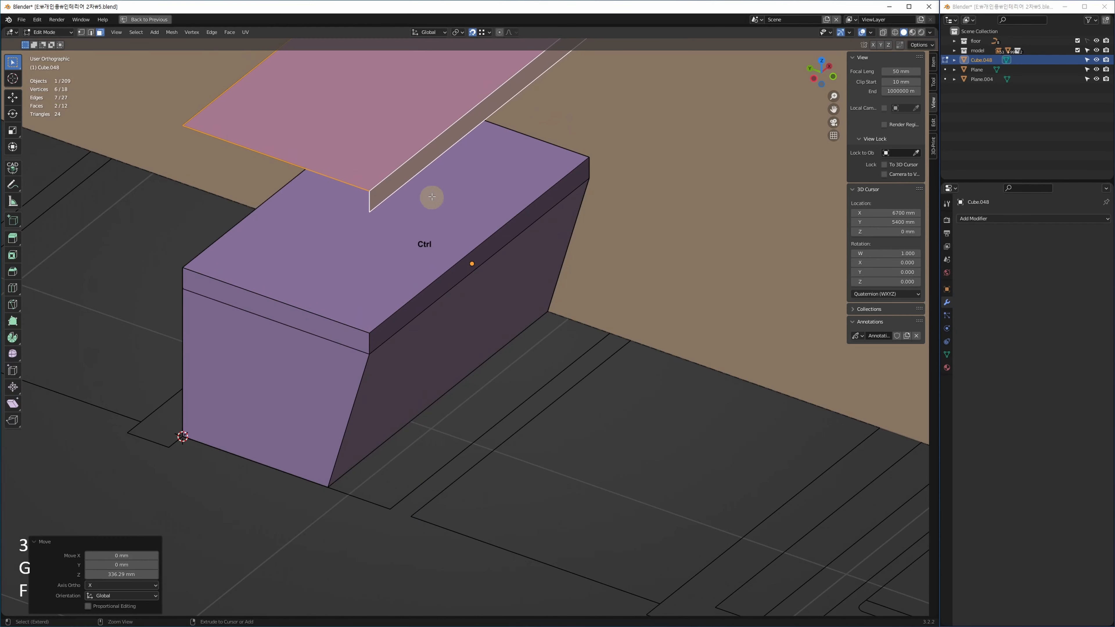
{"action": "key", "text": "ctrl+z"}
{"action": "key", "text": "ctrl+z"}
{"action": "key", "text": "3"}
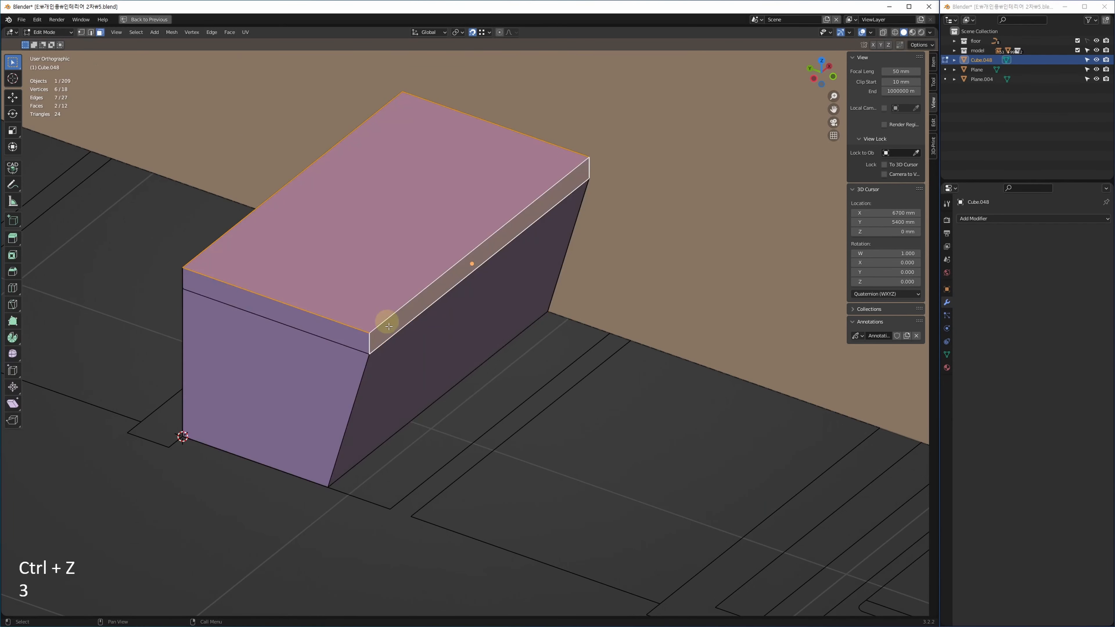
{"action": "key", "text": "ctrl+d"}
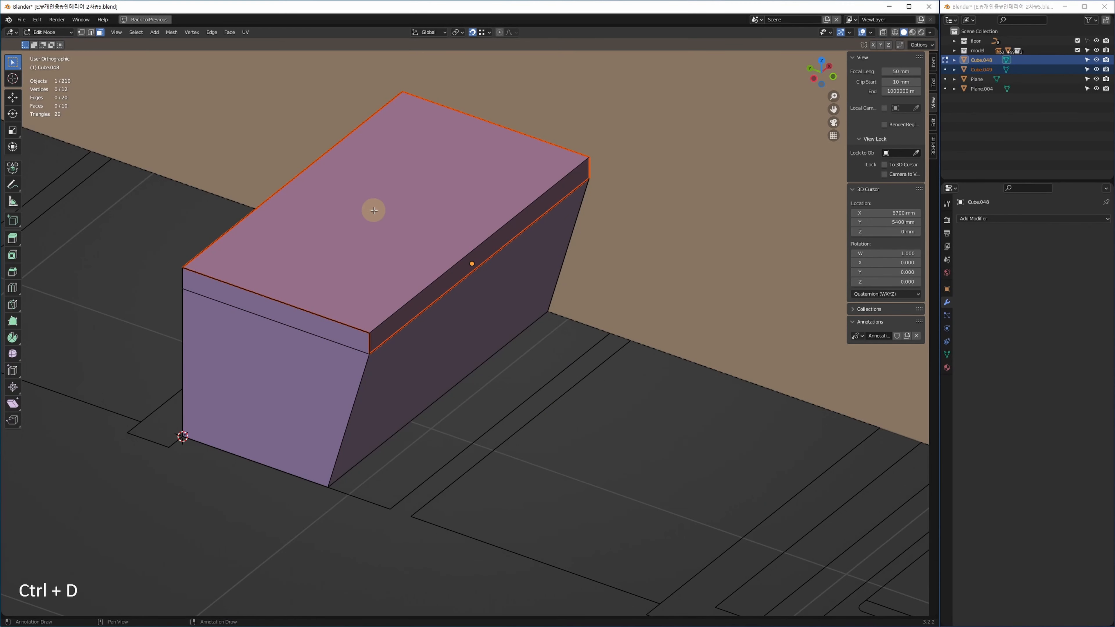
{"action": "key", "text": "ctrl+z"}
{"action": "key", "text": "ctrl+z"}
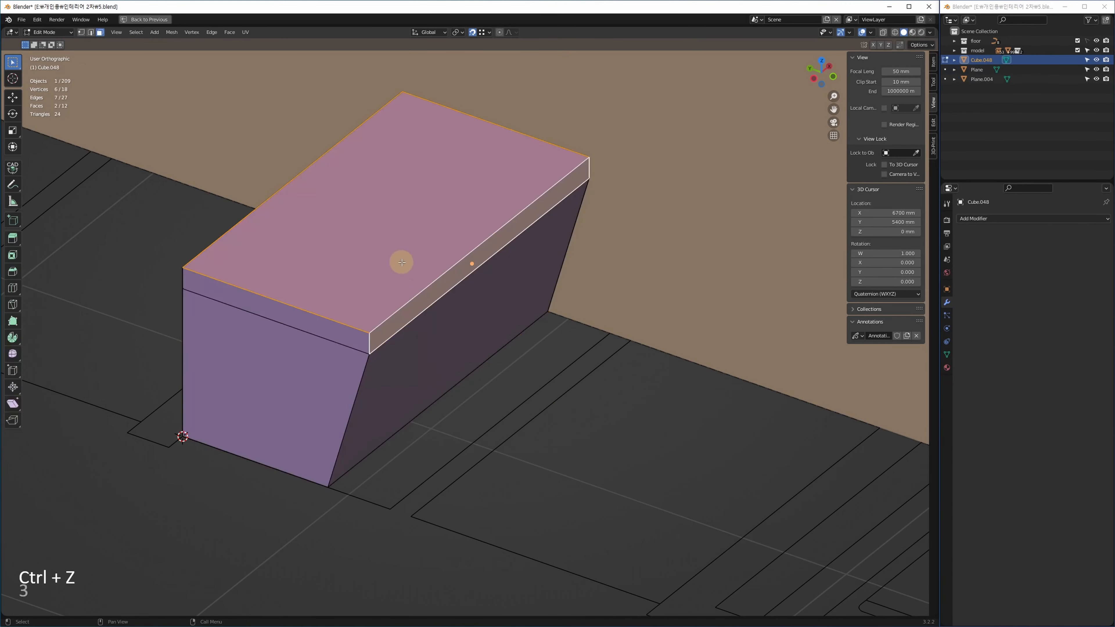
Separate the selected top faces into their own object, Cube.049, via Mesh > Separate > Selection.
{"action": "key", "text": "3"}
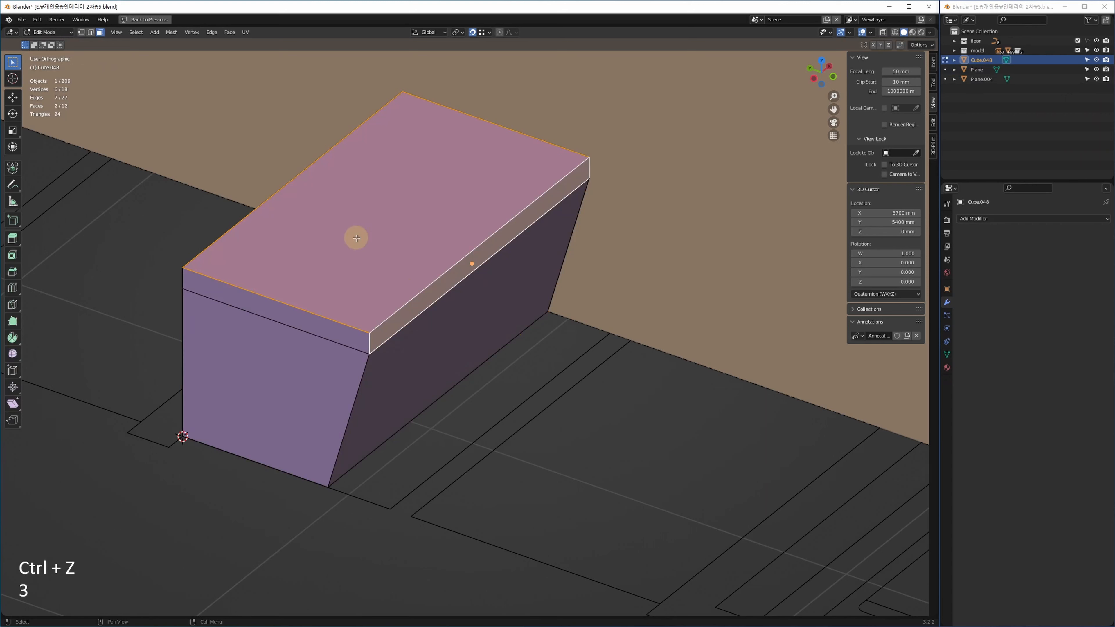
{"action": "left_click", "coordinate": [174, 33]}
{"action": "mouse_move", "coordinate": [212, 120]}
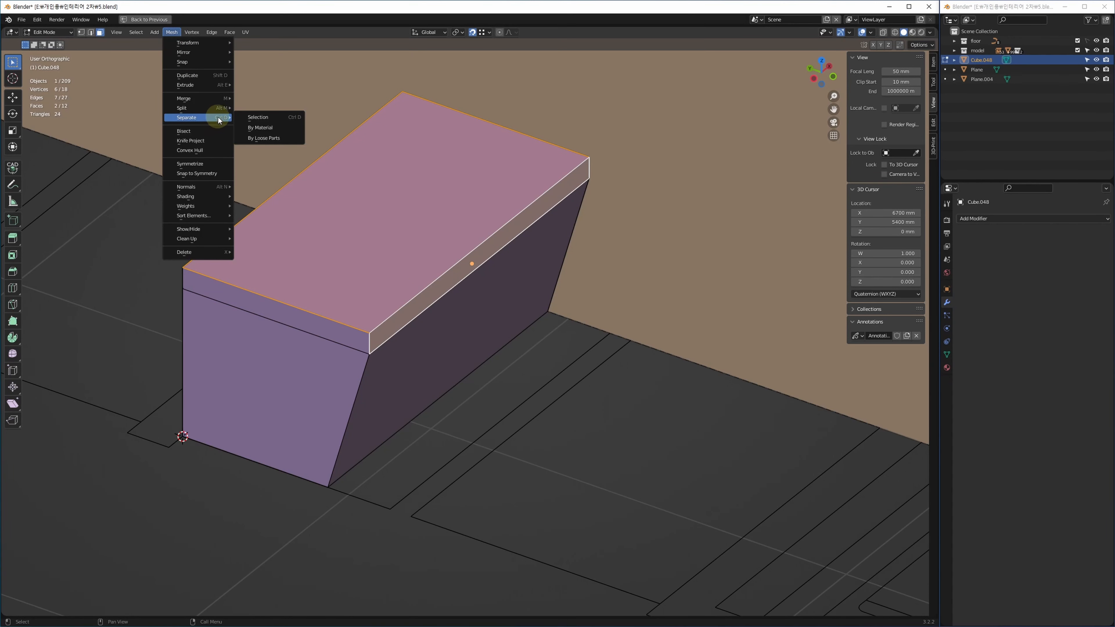
{"action": "left_click", "coordinate": [263, 114]}
{"action": "mouse_move", "coordinate": [570, 351]}
{"action": "middle_mouse_down"}
{"action": "mouse_move", "coordinate": [555, 346]}
{"action": "mouse_move", "coordinate": [559, 363]}
{"action": "middle_mouse_up"}
{"action": "key", "text": "Tab"}
Select the Cube.049 slab, test-raise it along Z, then undo the move.
{"action": "left_click", "coordinate": [558, 436]}
{"action": "left_click", "coordinate": [382, 290]}
{"action": "key", "text": "g"}
{"action": "key", "text": "ctrl+z"}
{"action": "key", "text": "g"}
{"action": "key", "text": "z"}
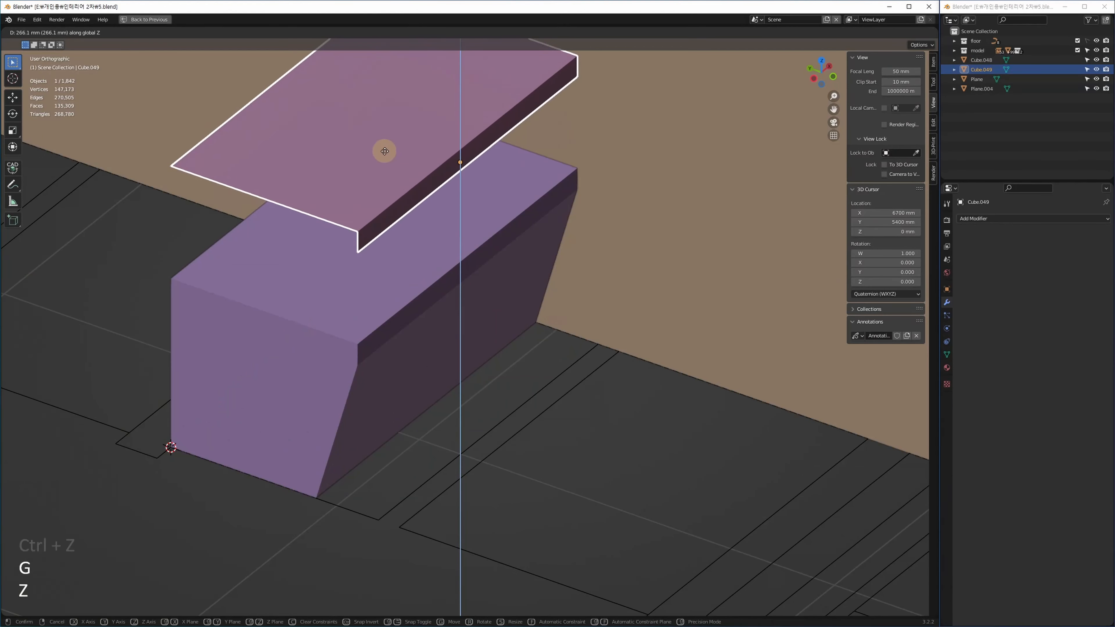
{"action": "left_click", "coordinate": [386, 149]}
{"action": "key", "text": "ctrl+z"}
{"action": "middle_click_drag", "start_coordinate": [446, 232], "coordinate": [404, 251]}
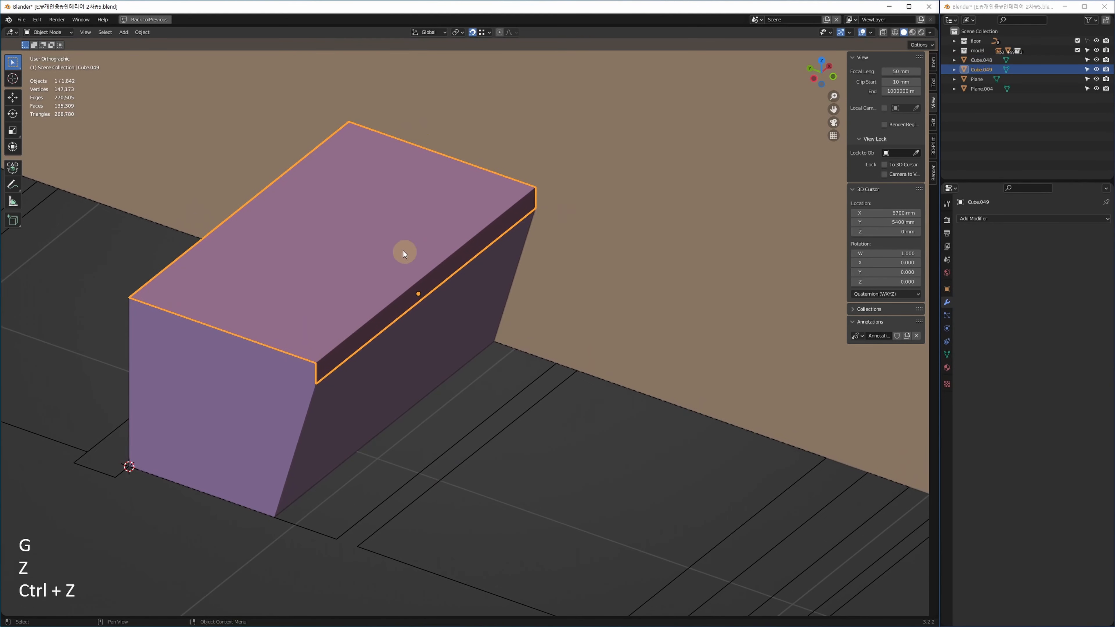
{"action": "middle_click_drag", "start_coordinate": [365, 328], "coordinate": [377, 342], "text": "shift"}
Isolate the slab and select all its faces, undoing a trial extrusion.
{"action": "key", "text": "alt+q"}
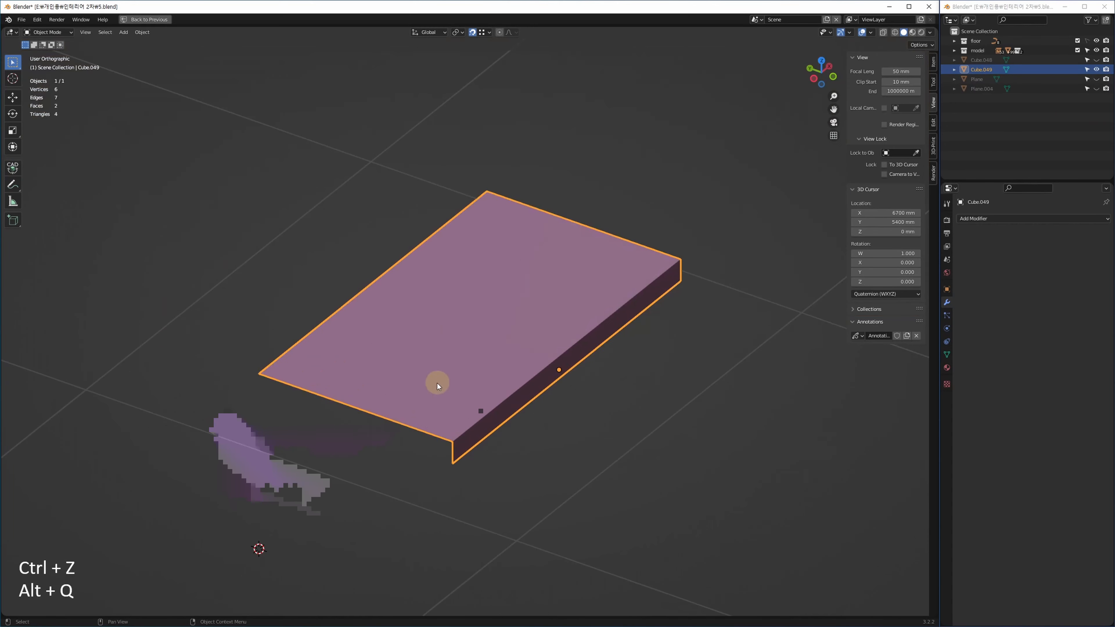
{"action": "key", "text": "3"}
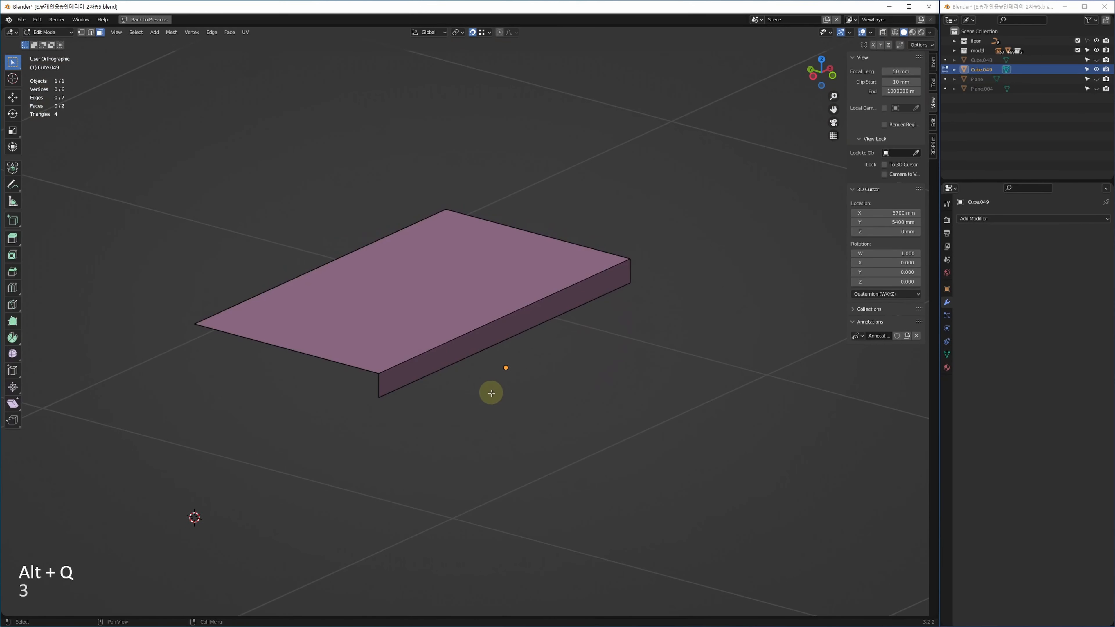
{"action": "key", "text": "ctrl+a"}
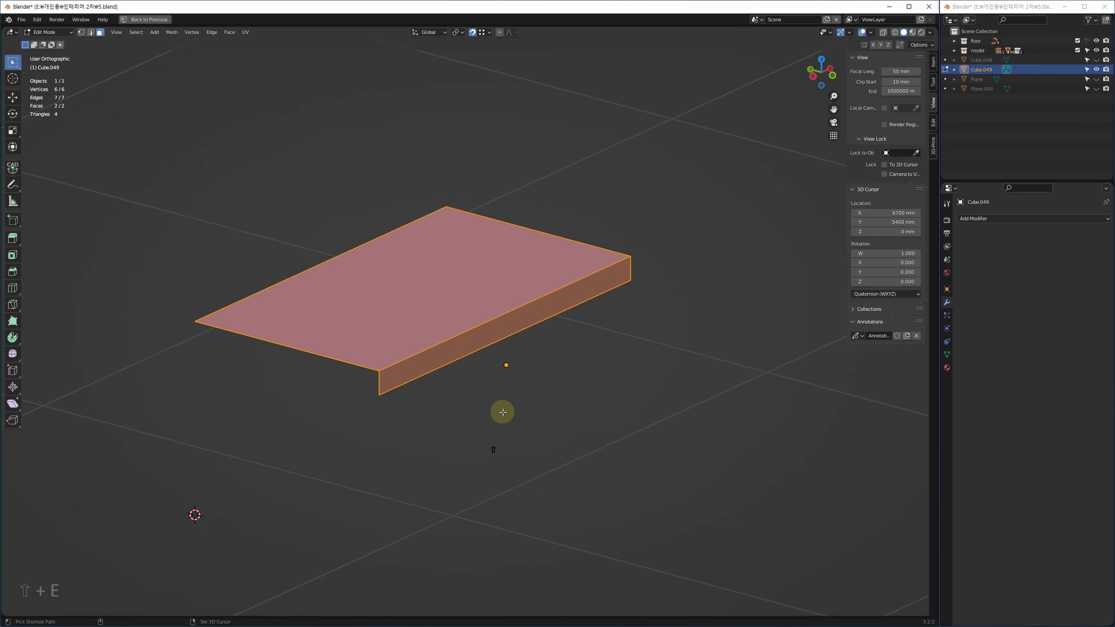
{"action": "left_click", "coordinate": [526, 391]}
{"action": "key", "text": "ctrl+z"}
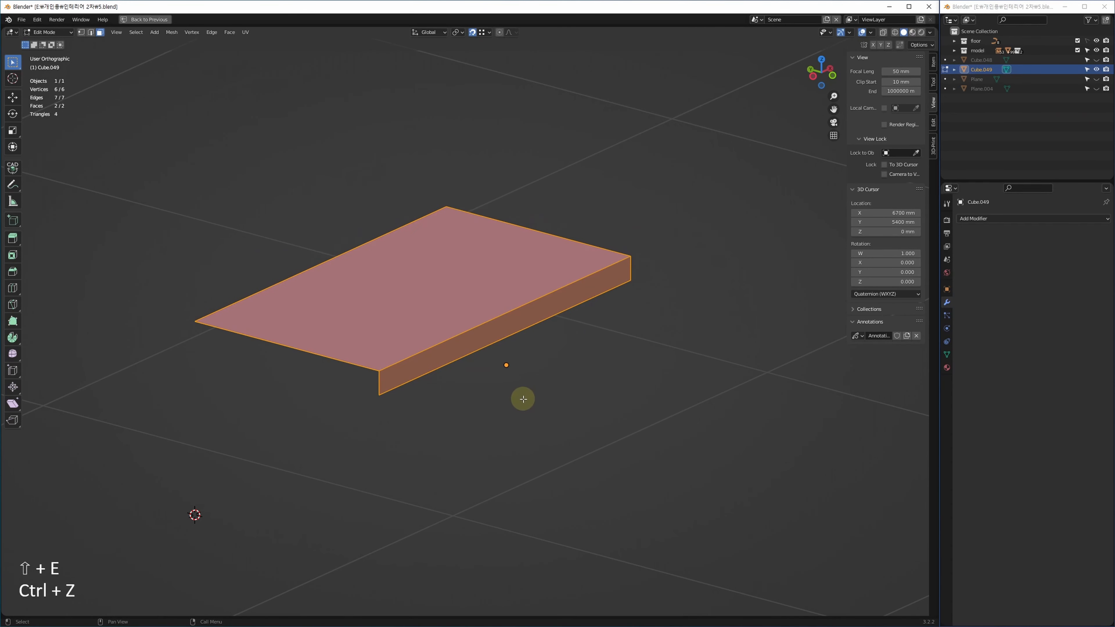
Extrude all slab faces along their normals with even thickness, then reselect Cube.049 in Object Mode.
{"action": "key", "text": "alt+e"}
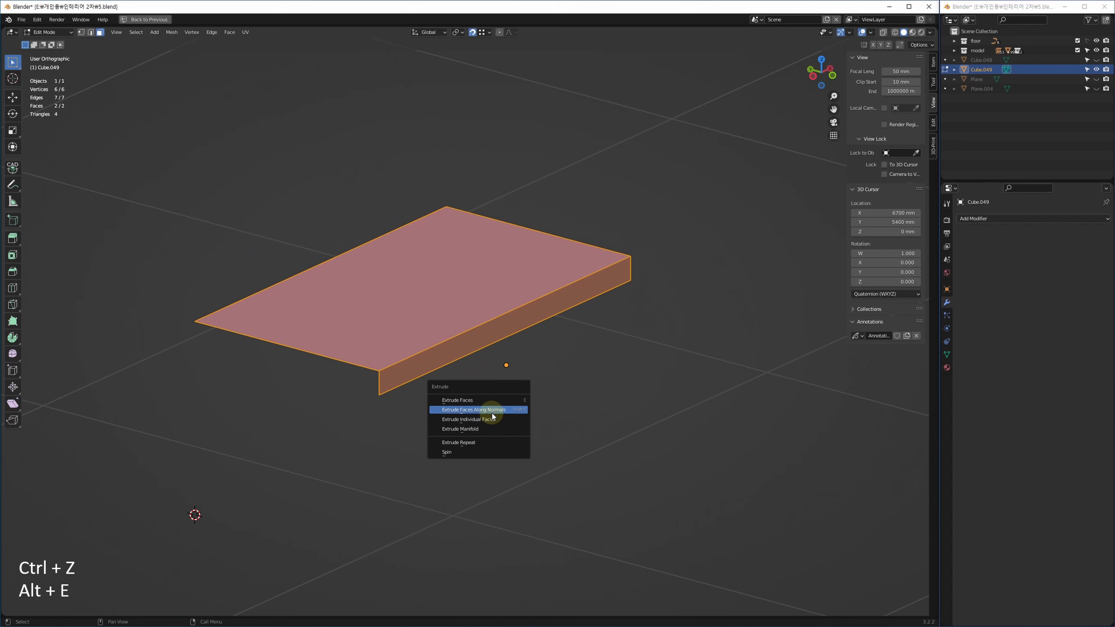
{"action": "left_click", "coordinate": [493, 410]}
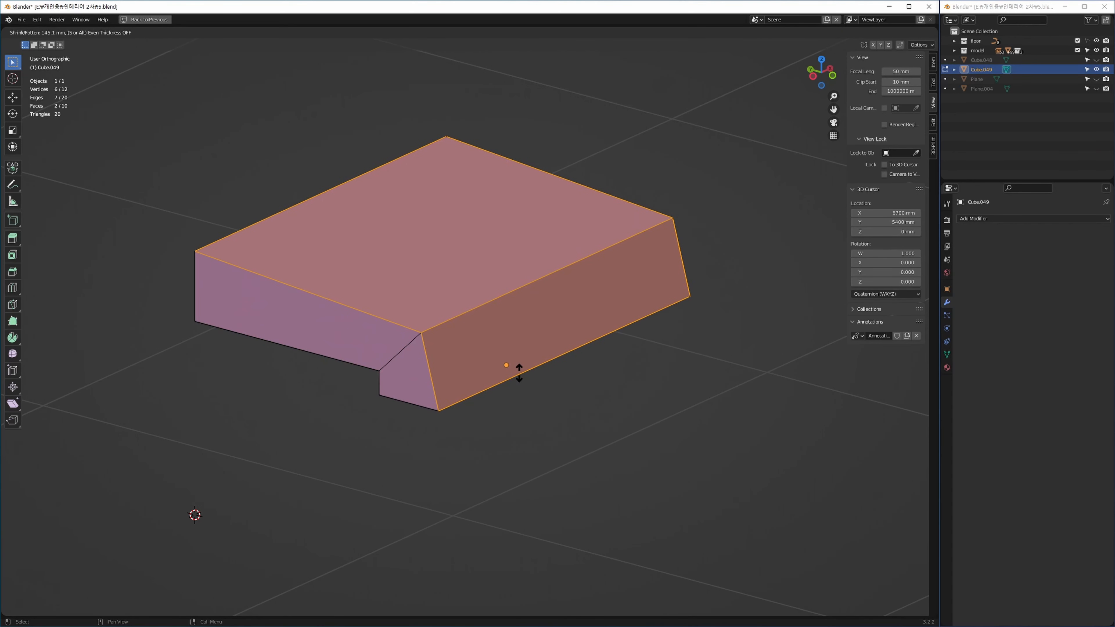
{"action": "key", "text": "s"}
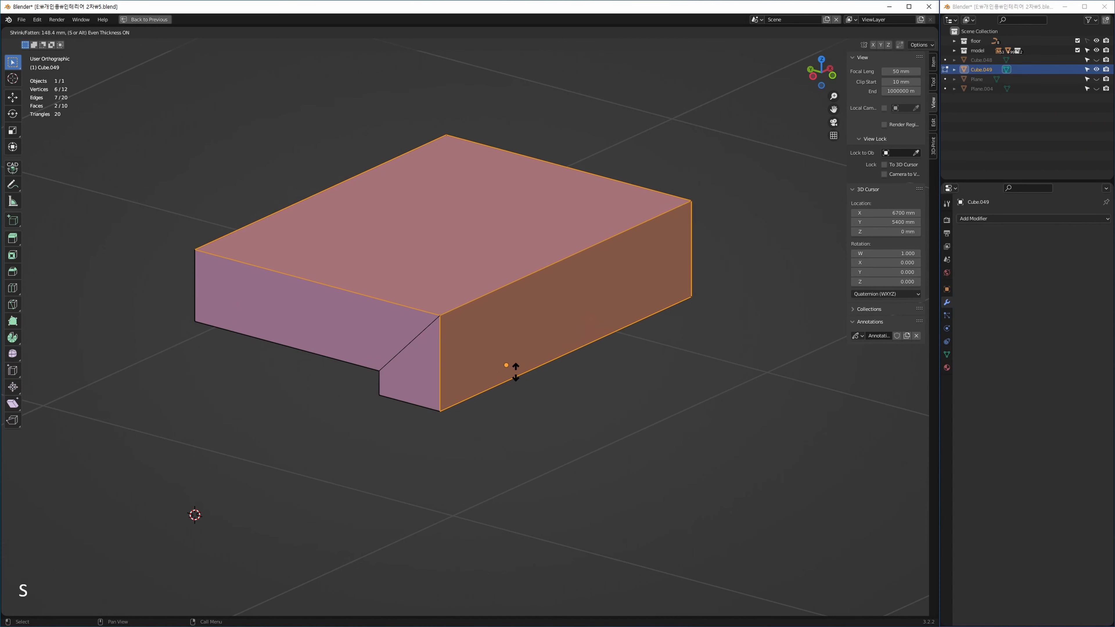
{"action": "left_click", "coordinate": [513, 371]}
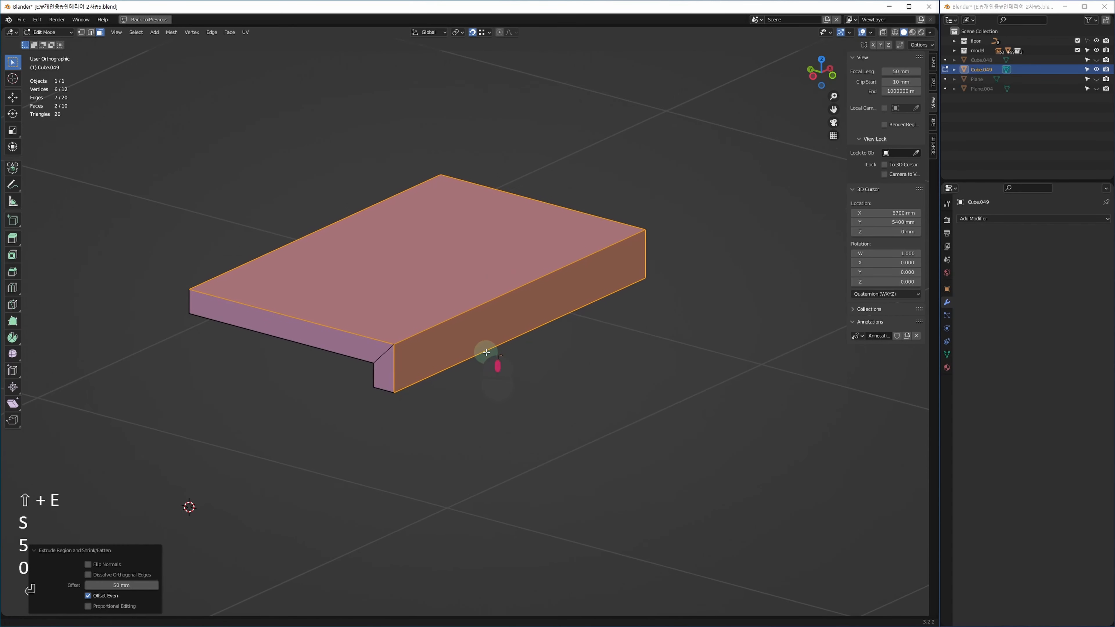
{"action": "middle_click_drag", "start_coordinate": [483, 351], "coordinate": [493, 395], "text": "alt"}
{"action": "key", "text": "Tab"}
{"action": "left_click", "coordinate": [475, 416]}
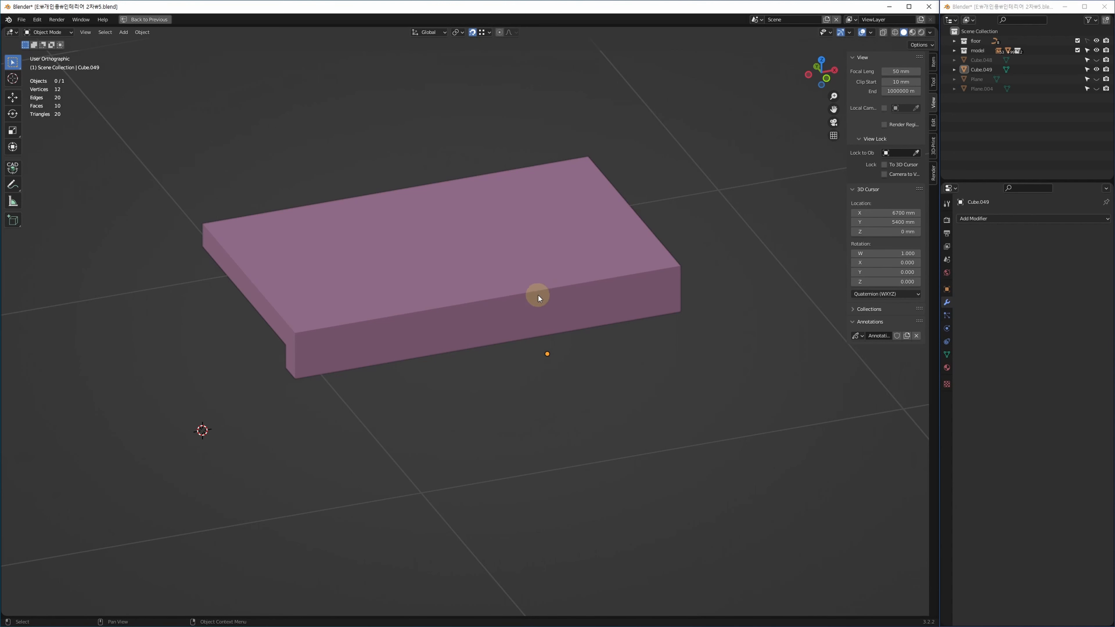
{"action": "mouse_move", "coordinate": [453, 340]}
{"action": "middle_mouse_down", "text": "shift"}
{"action": "mouse_move", "coordinate": [415, 341]}
{"action": "mouse_move", "coordinate": [450, 344]}
{"action": "middle_mouse_up", "text": "shift"}
{"action": "left_click", "coordinate": [414, 319]}
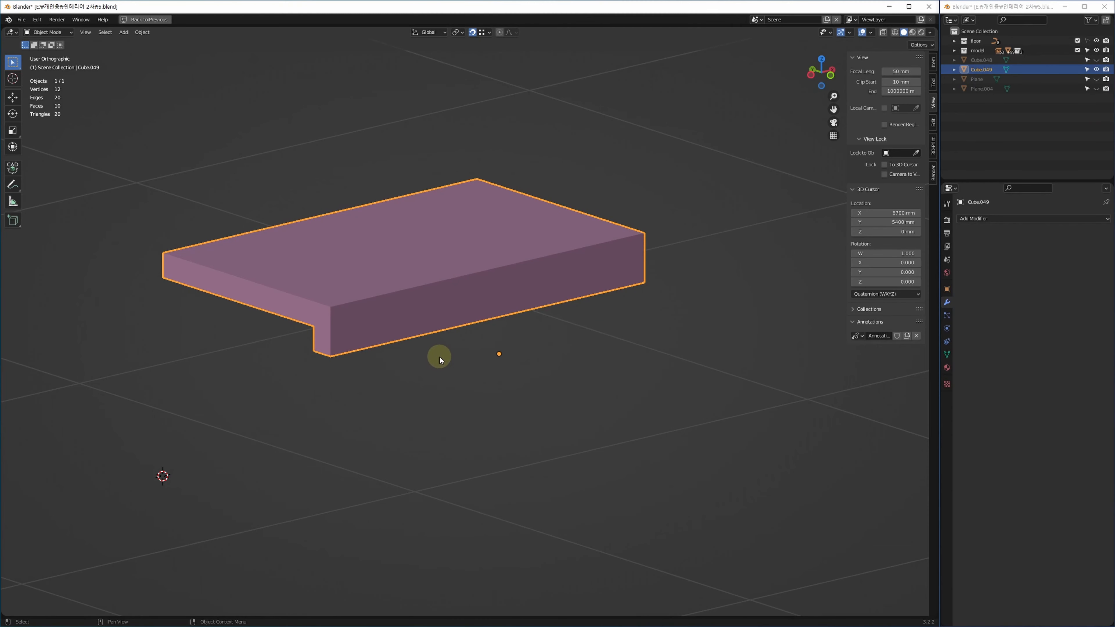
Try a loop cut on the slab moved 50 mm along X, then undo it.
{"action": "key", "text": "alt+w"}
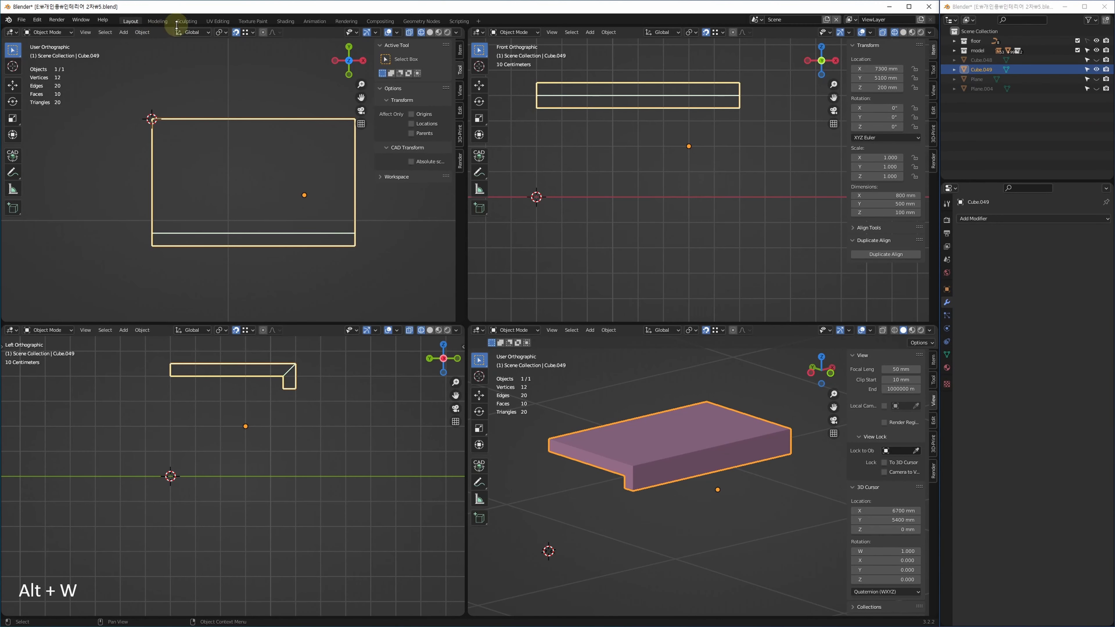
{"action": "middle_click_drag", "start_coordinate": [707, 437], "coordinate": [645, 513]}
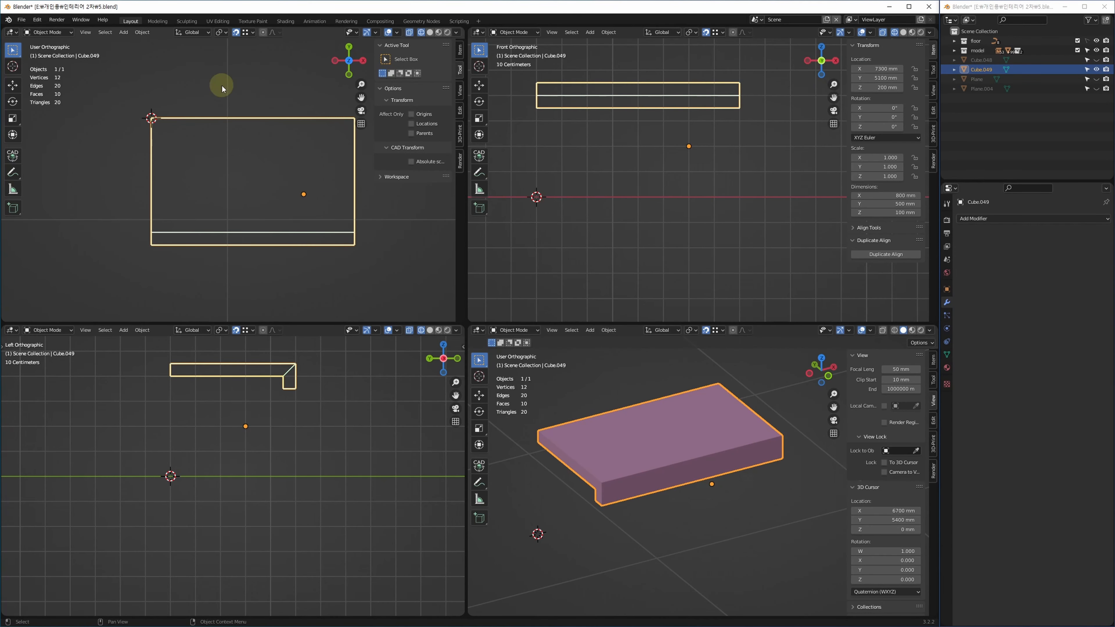
{"action": "key", "text": "alt+w"}
{"action": "key", "text": "2"}
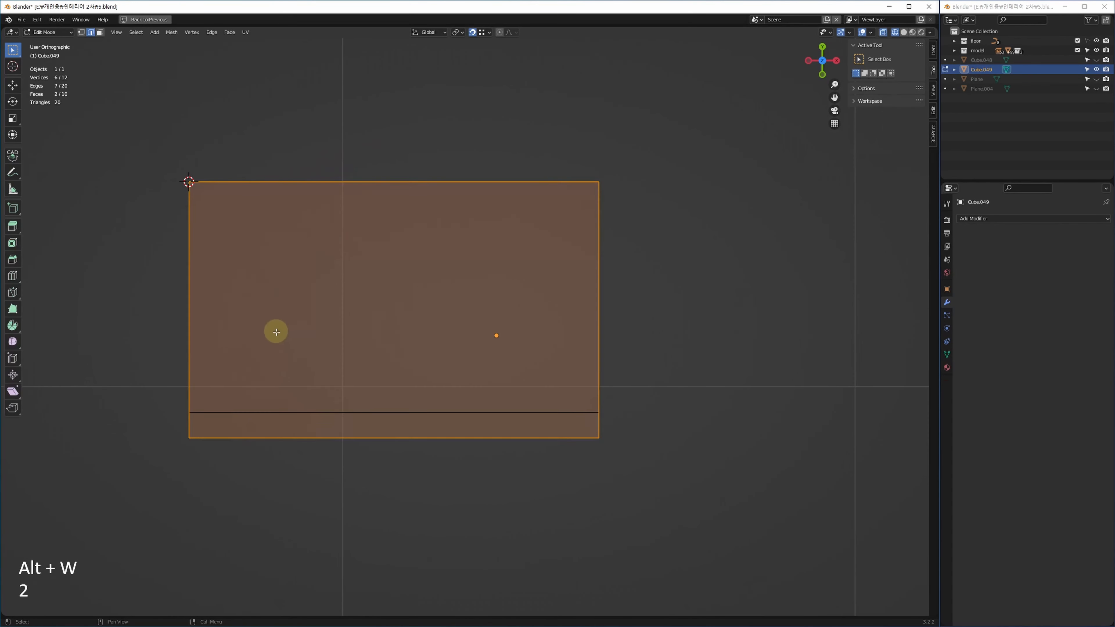
{"action": "key", "text": "shift+r"}
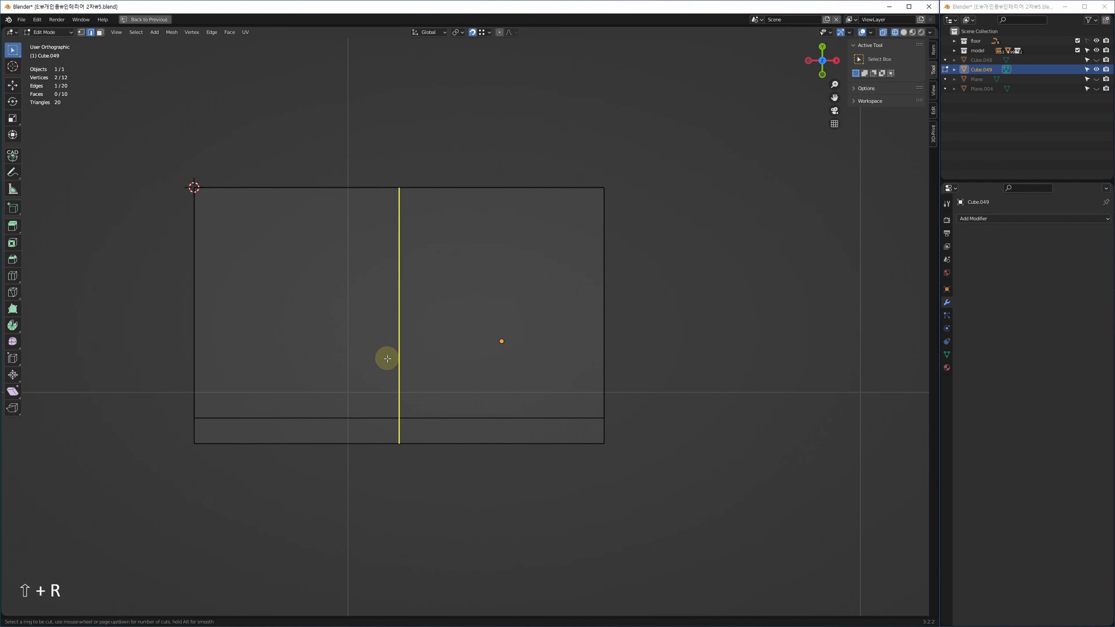
{"action": "left_click", "coordinate": [386, 359]}
{"action": "left_click", "coordinate": [179, 363]}
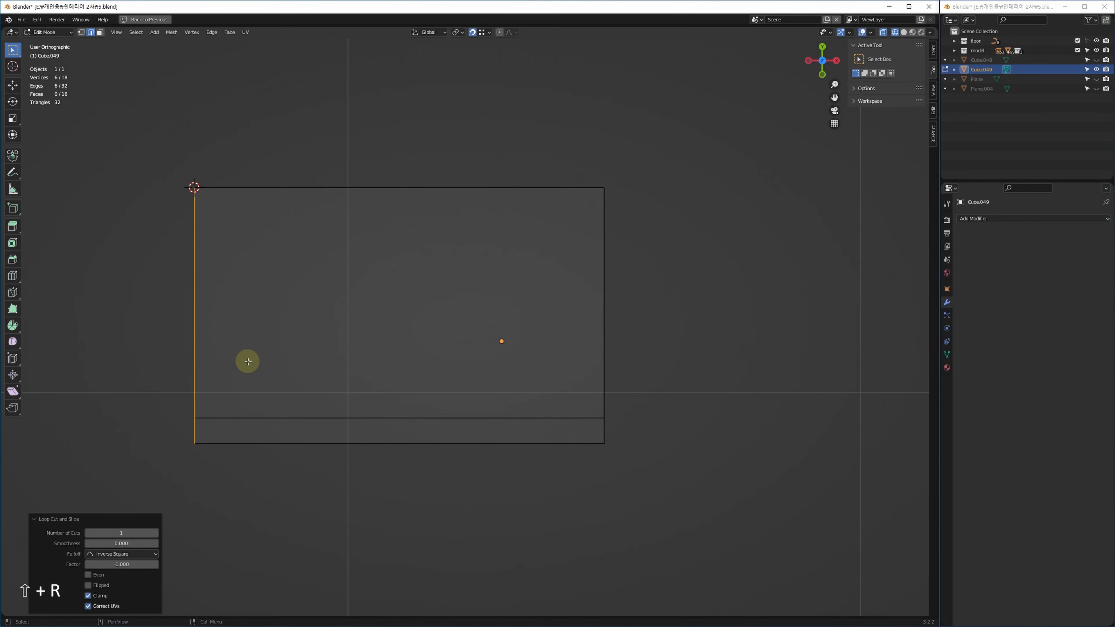
{"action": "key", "text": "g"}
{"action": "key", "text": "x"}
{"action": "key", "text": "5"}
{"action": "key", "text": "0"}
{"action": "key", "text": "Return"}
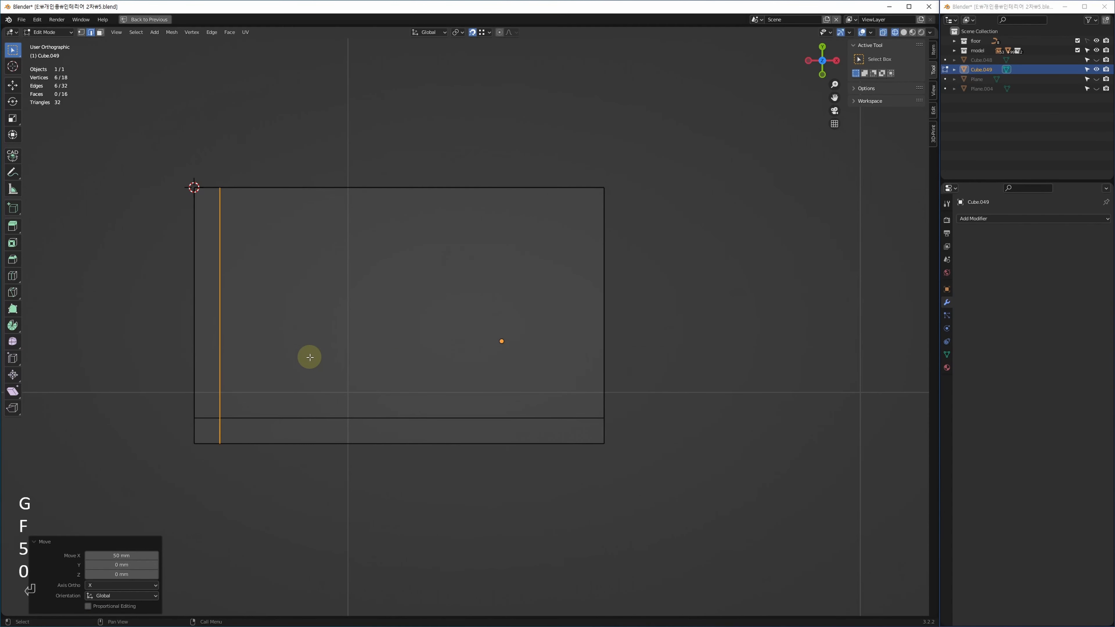
{"action": "key", "text": "ctrl+z"}
{"action": "key", "text": "ctrl+z"}
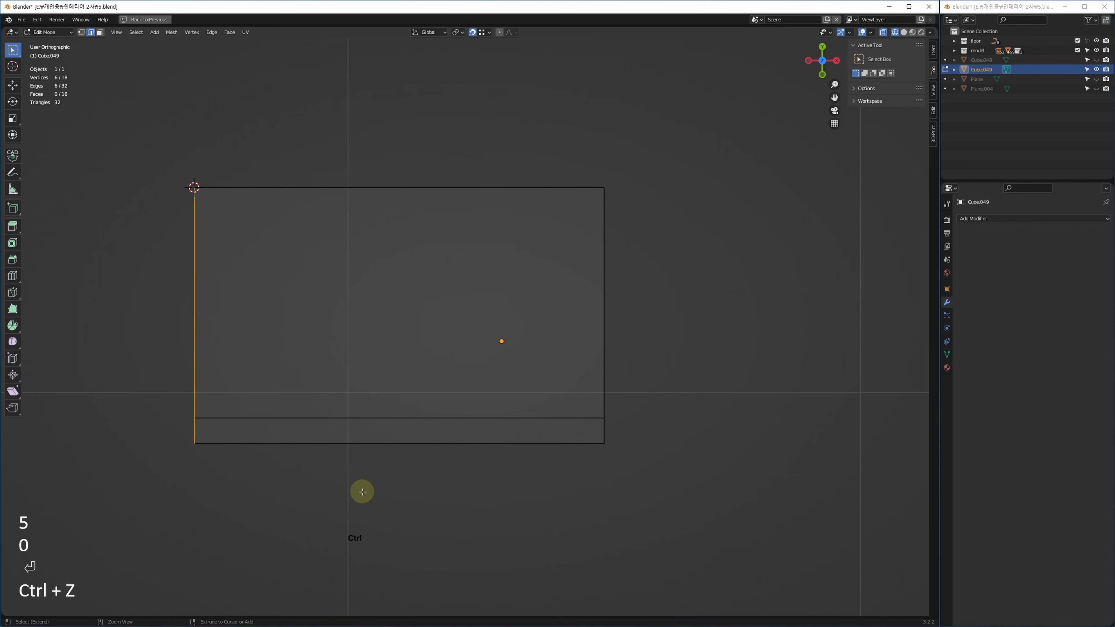
{"action": "key", "text": "ctrl+z"}
Select the slab's left-side edges and trial offset loop cuts, undoing them.
{"action": "left_click_drag", "start_coordinate": [129, 131], "coordinate": [261, 561]}
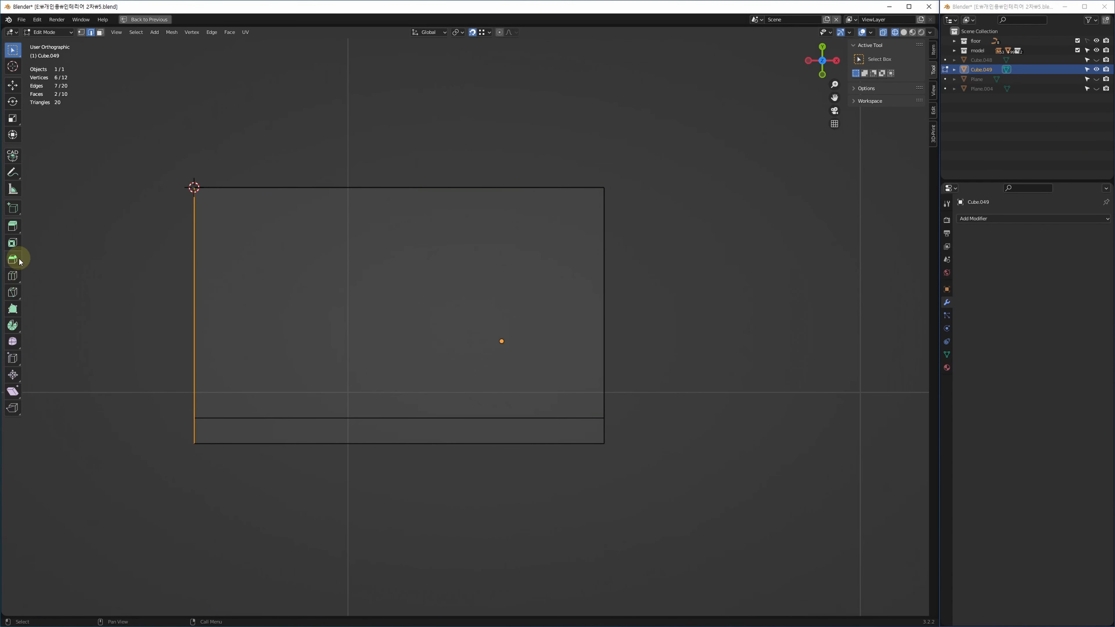
{"action": "left_click_drag", "start_coordinate": [15, 276], "coordinate": [75, 306]}
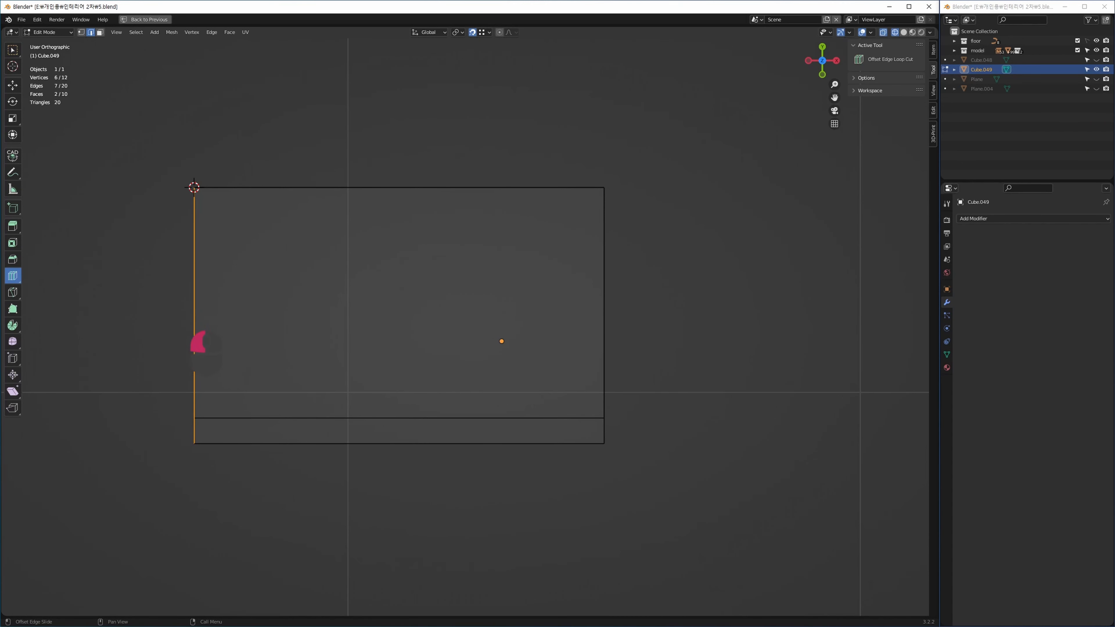
{"action": "left_click_drag", "start_coordinate": [199, 345], "coordinate": [207, 347]}
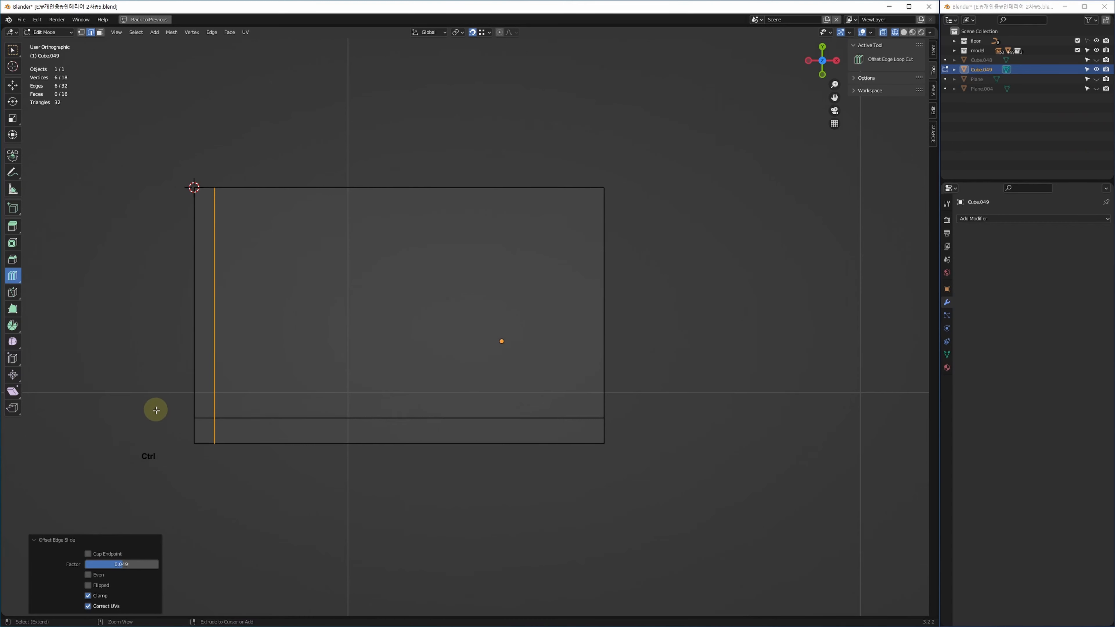
{"action": "key", "text": "ctrl+z"}
{"action": "key", "text": "ctrl+z"}
{"action": "left_click", "coordinate": [12, 49]}
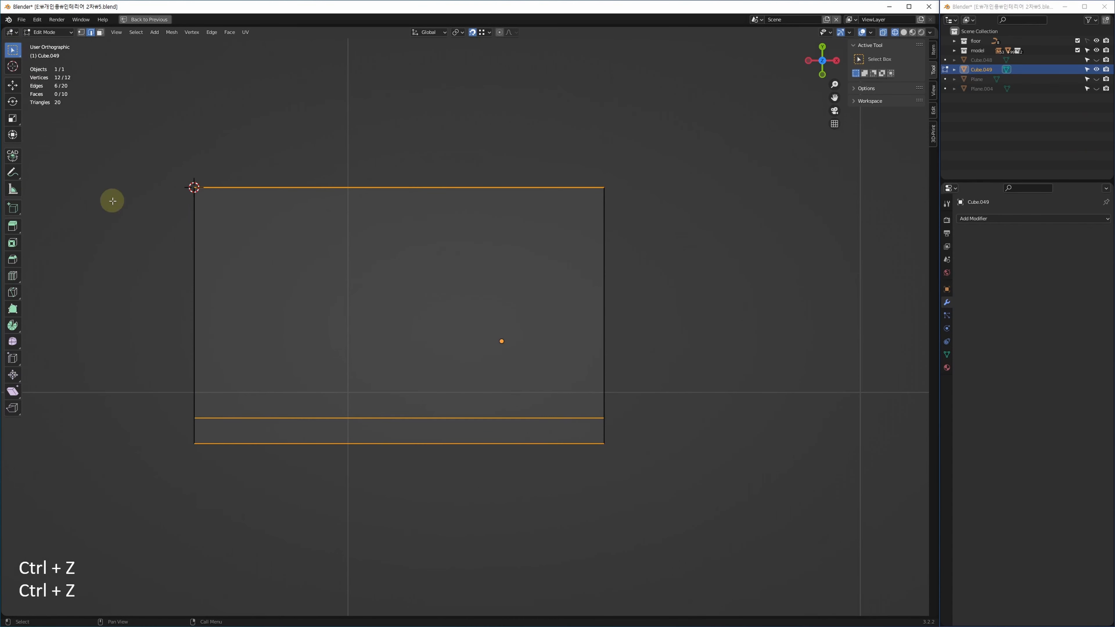
{"action": "left_click_drag", "start_coordinate": [143, 116], "coordinate": [232, 531]}
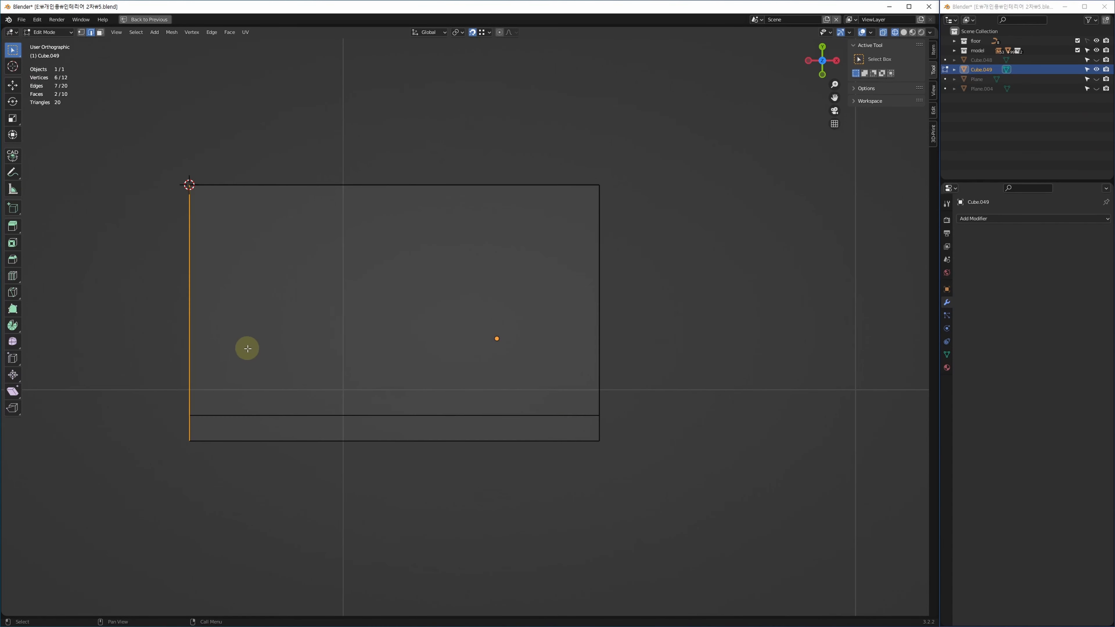
{"action": "key", "text": "shift+ctrl+r"}
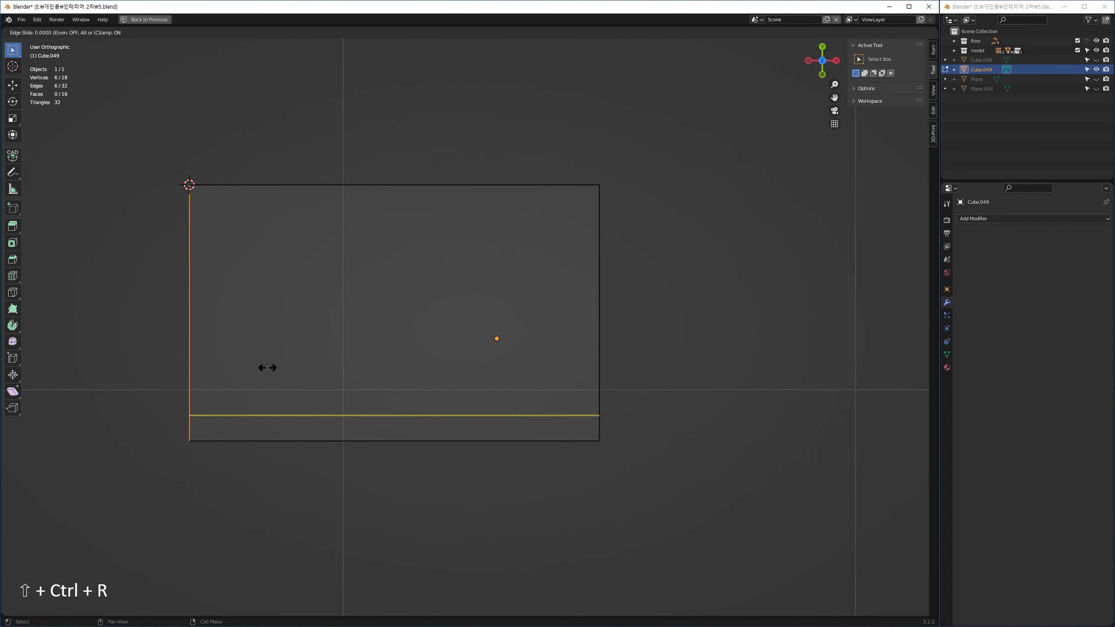
{"action": "key", "text": "1"}
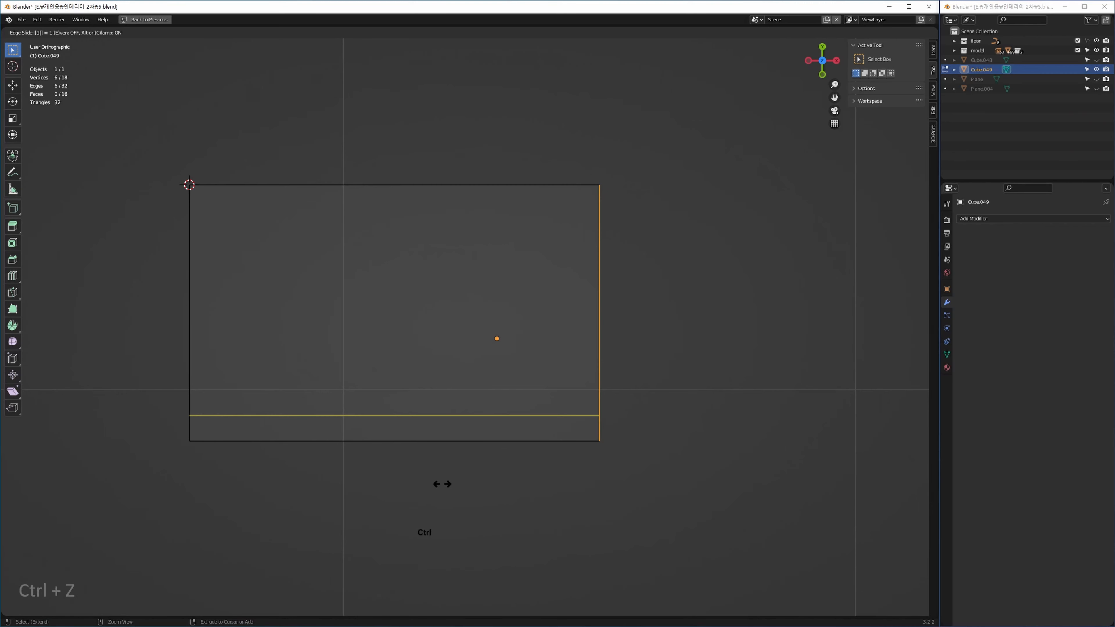
{"action": "left_click", "coordinate": [457, 488]}
{"action": "key", "text": "ctrl+z"}
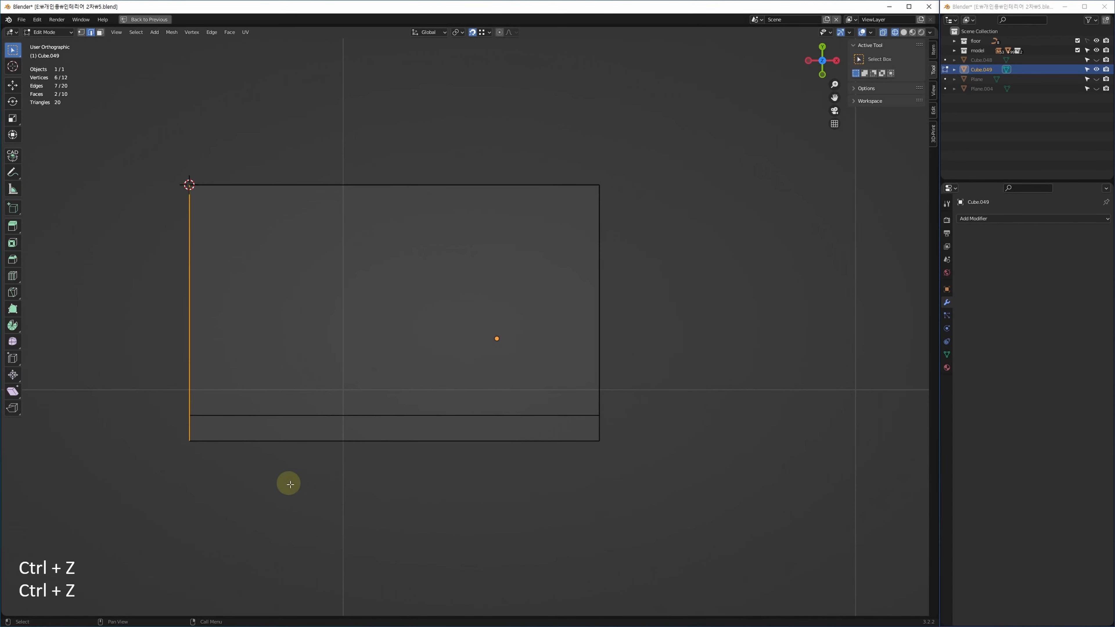
Add an offset edge loop beside the slab's left edge, slid by factor 0.01.
{"action": "key", "text": "shift+r"}
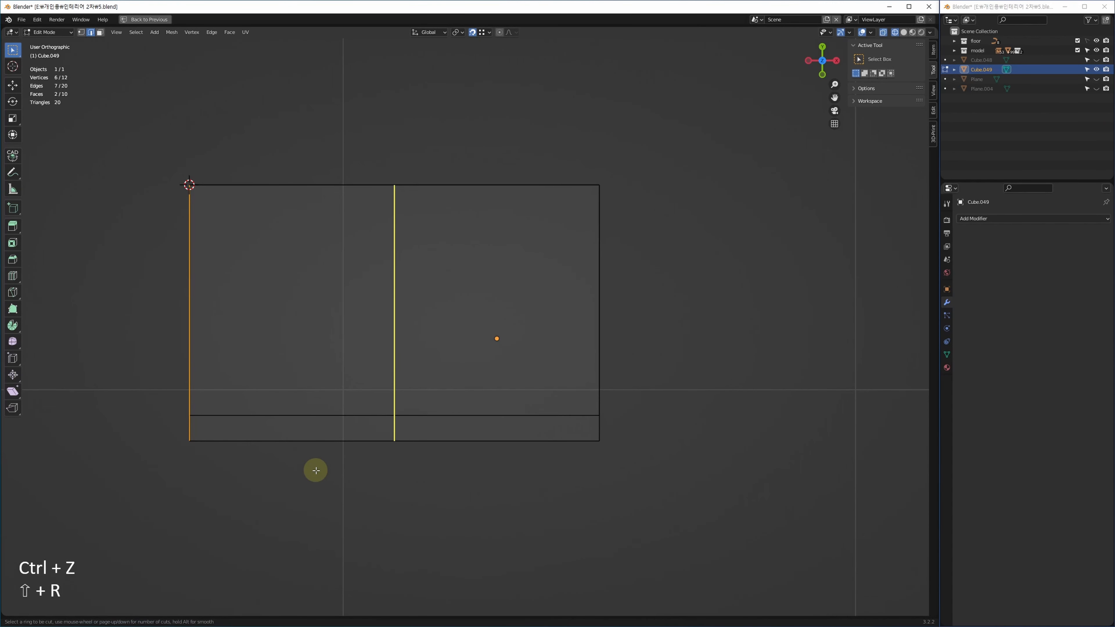
{"action": "left_click", "coordinate": [316, 471]}
{"action": "key", "text": "ctrl+z"}
{"action": "key", "text": "ctrl+shift+r"}
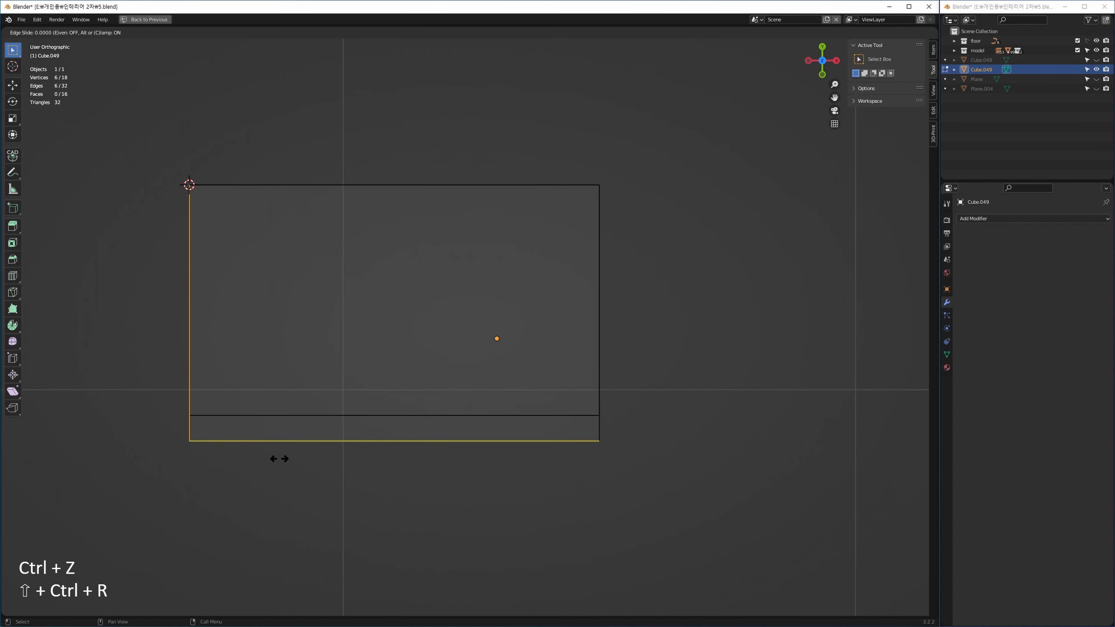
{"action": "type", "text": "0.1"}
{"action": "key", "text": "BackSpace"}
{"action": "key", "text": "BackSpace"}
{"action": "key", "text": "BackSpace"}
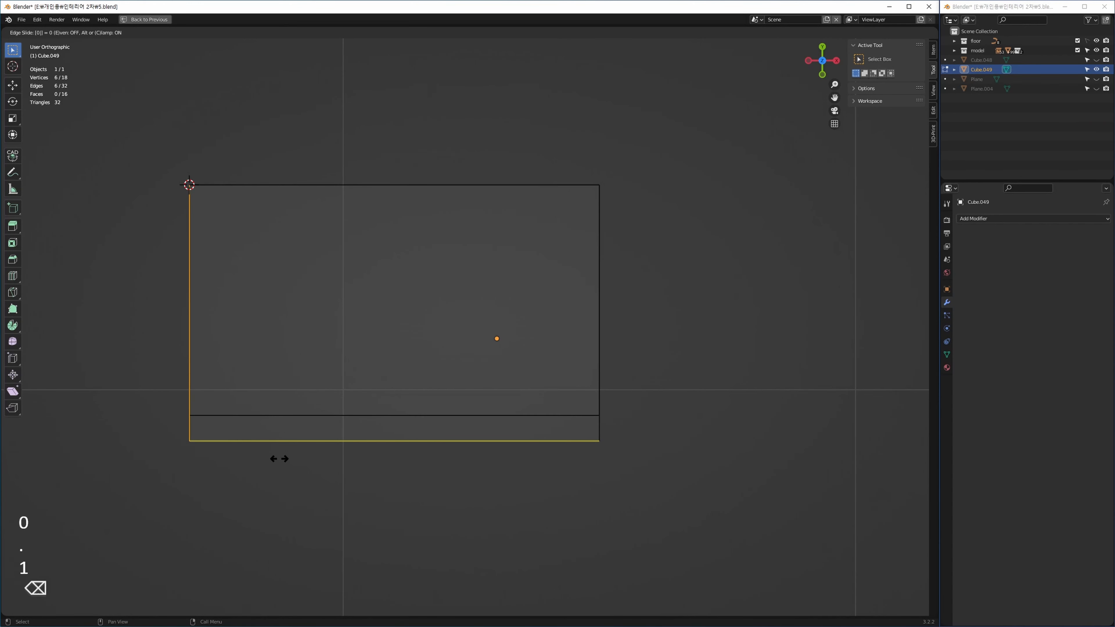
{"action": "type", "text": "0.01"}
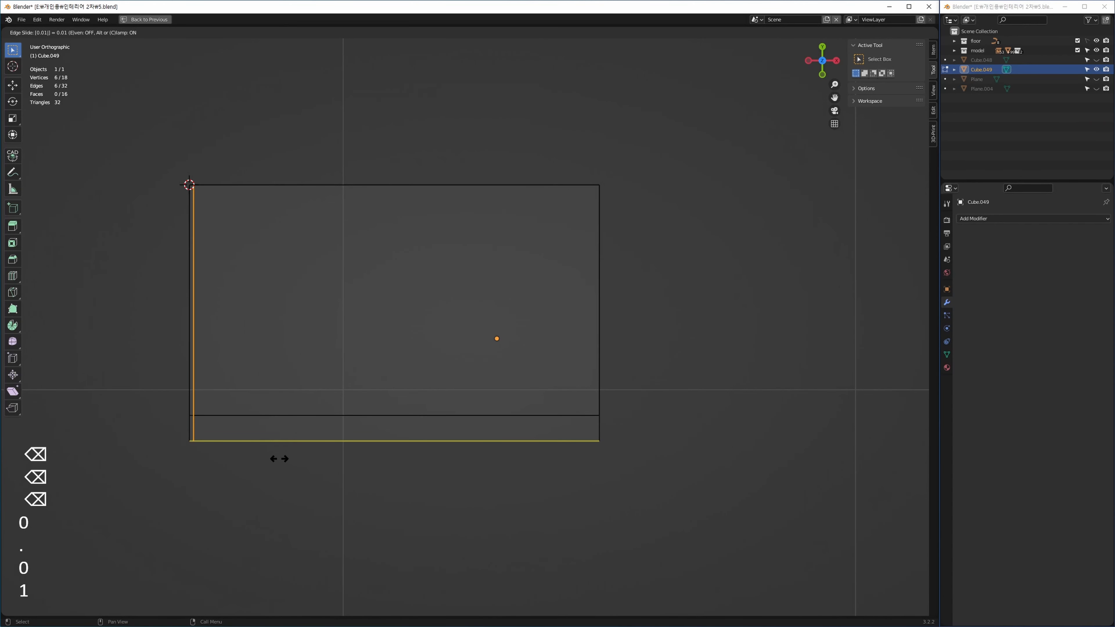
{"action": "key", "text": "Return"}
Select the right-side edges and add an offset edge loop slid by 0.01.
{"action": "left_click_drag", "start_coordinate": [568, 134], "coordinate": [595, 192]}
{"action": "left_click_drag", "start_coordinate": [637, 319], "coordinate": [675, 505]}
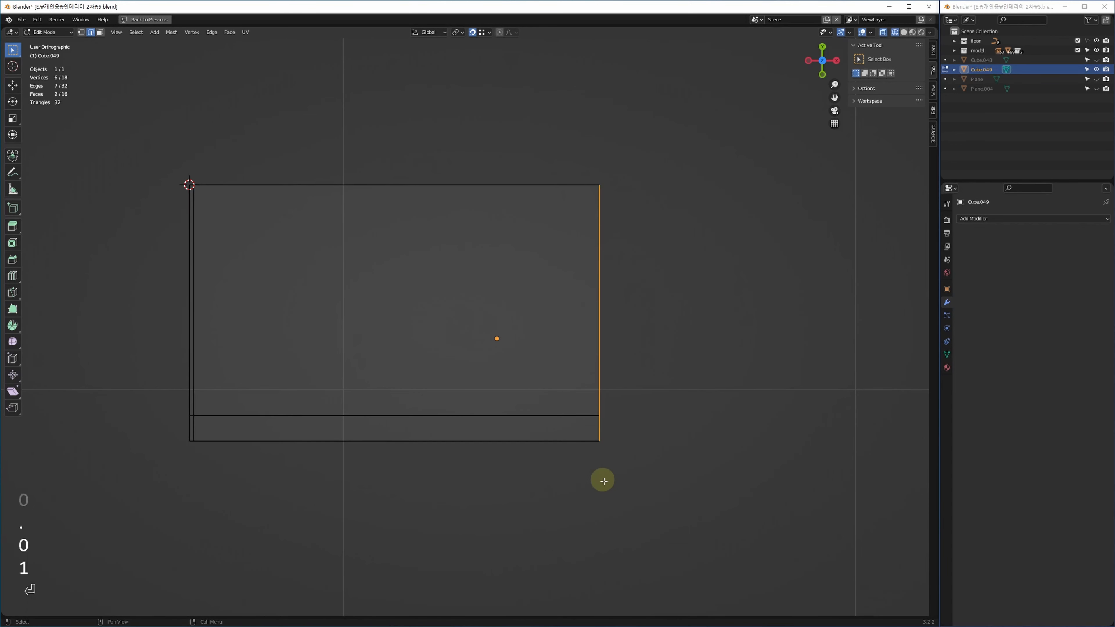
{"action": "key", "text": "ctrl+shift+r"}
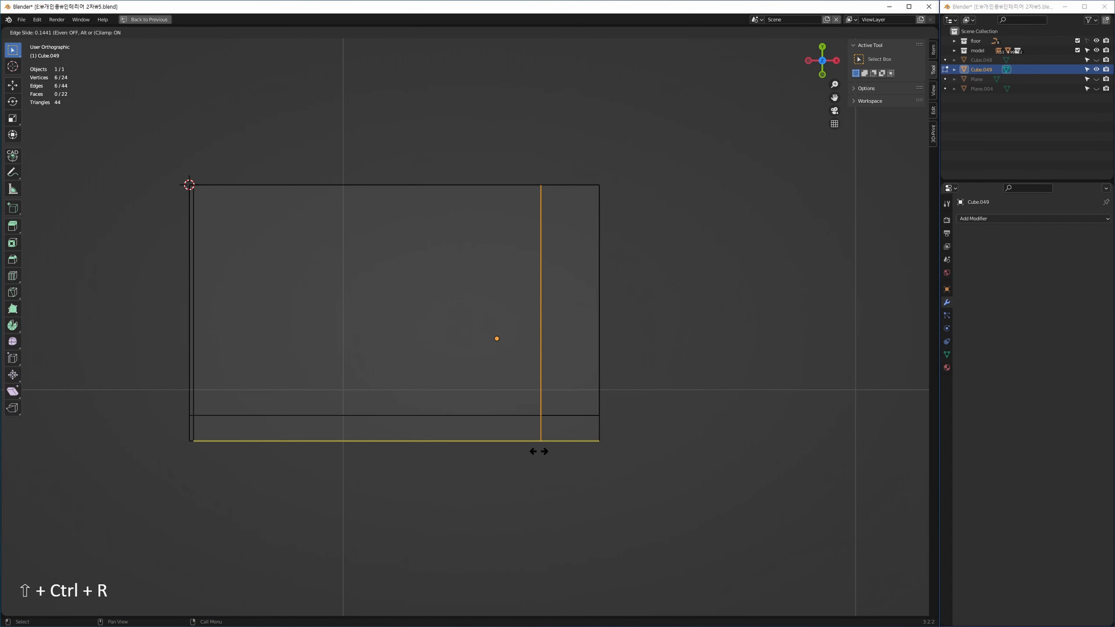
{"action": "type", "text": "0.01"}
{"action": "key", "text": "Return"}
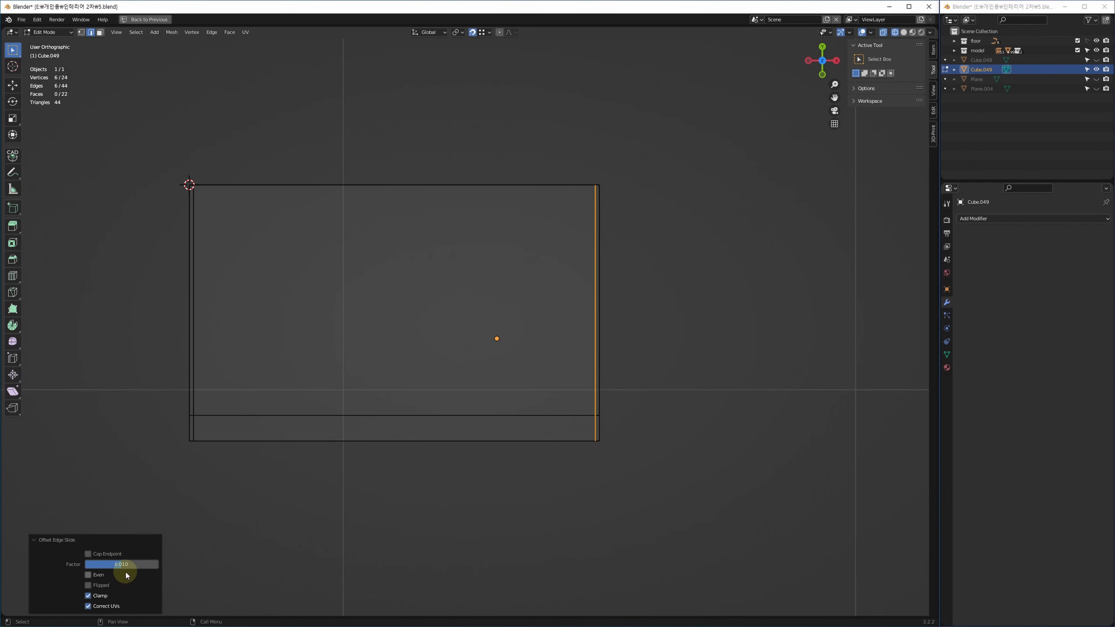
Give Cube.049 a Subdivision Surface modifier, stepping Ctrl+1 through Ctrl+4 to viewport level 4.
{"action": "key", "text": "alt+w"}
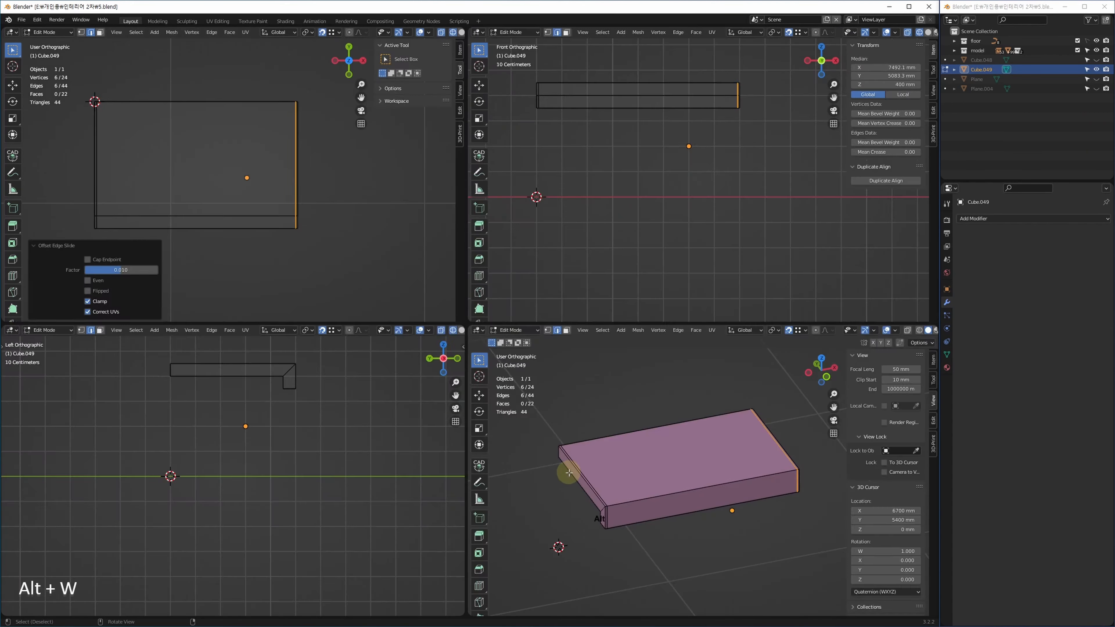
{"action": "key", "text": "alt+w"}
{"action": "middle_click_drag", "start_coordinate": [590, 441], "coordinate": [427, 437]}
{"action": "key", "text": "Tab"}
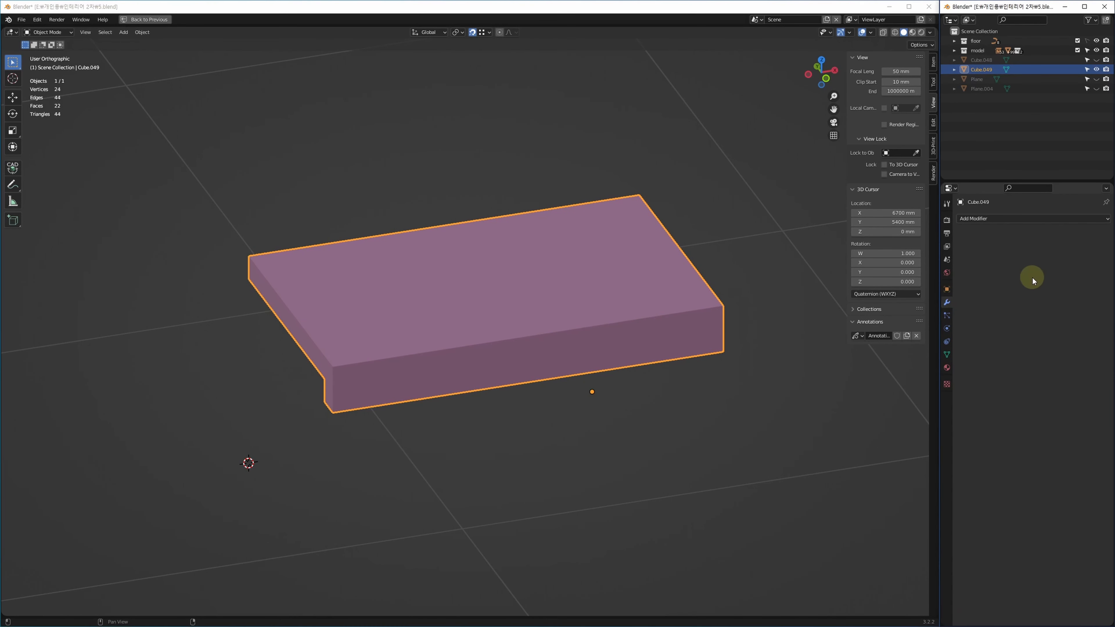
{"action": "key", "text": "ctrl+1"}
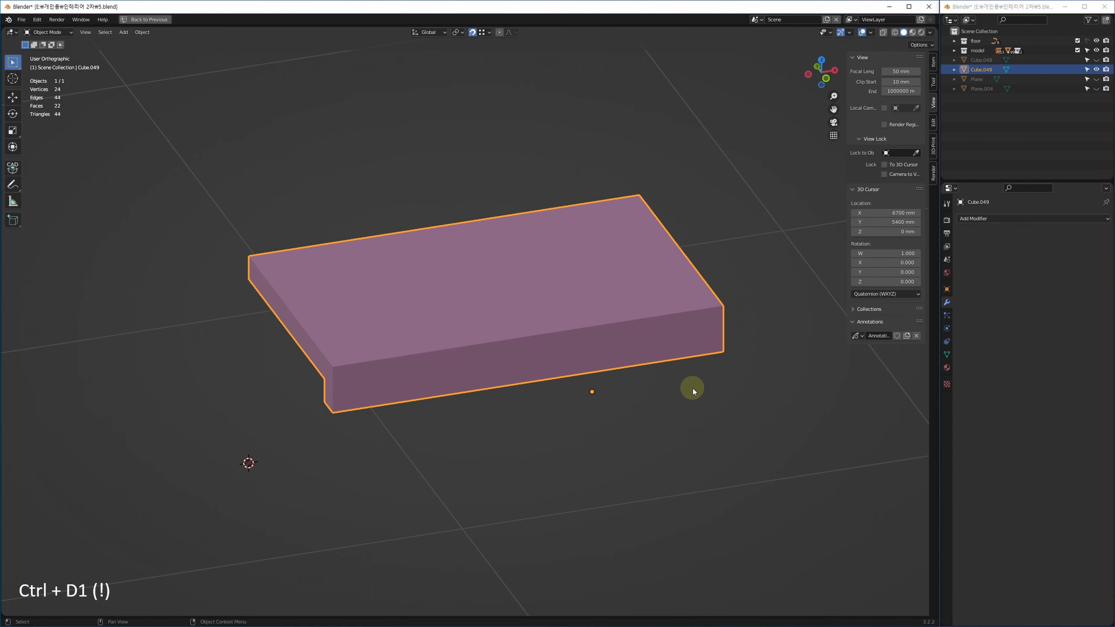
{"action": "key", "text": "ctrl+1"}
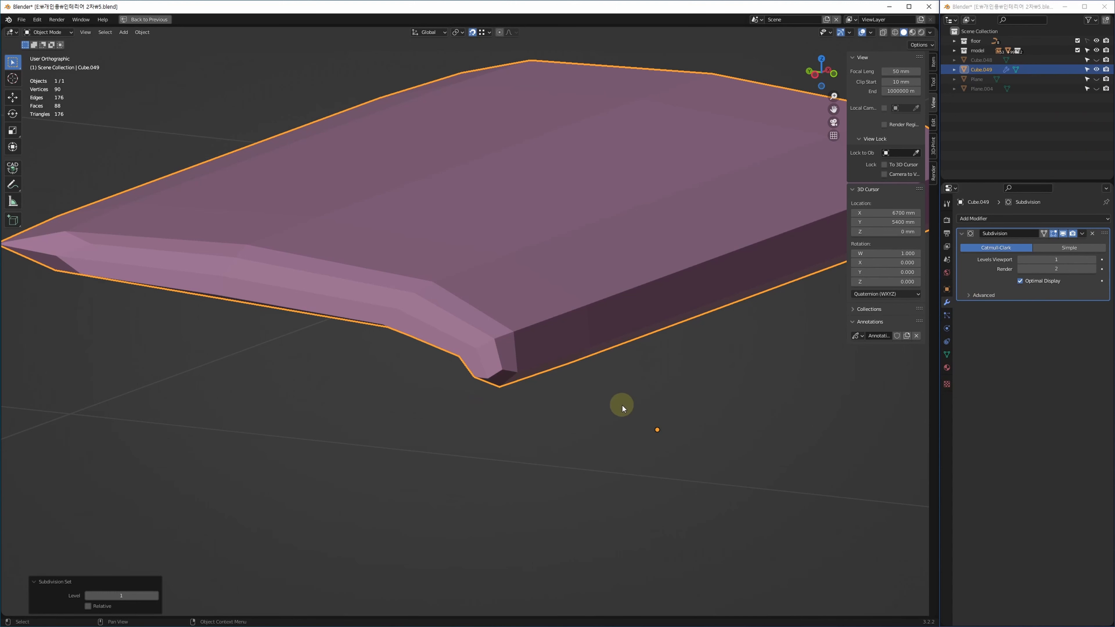
{"action": "key", "text": "ctrl+2"}
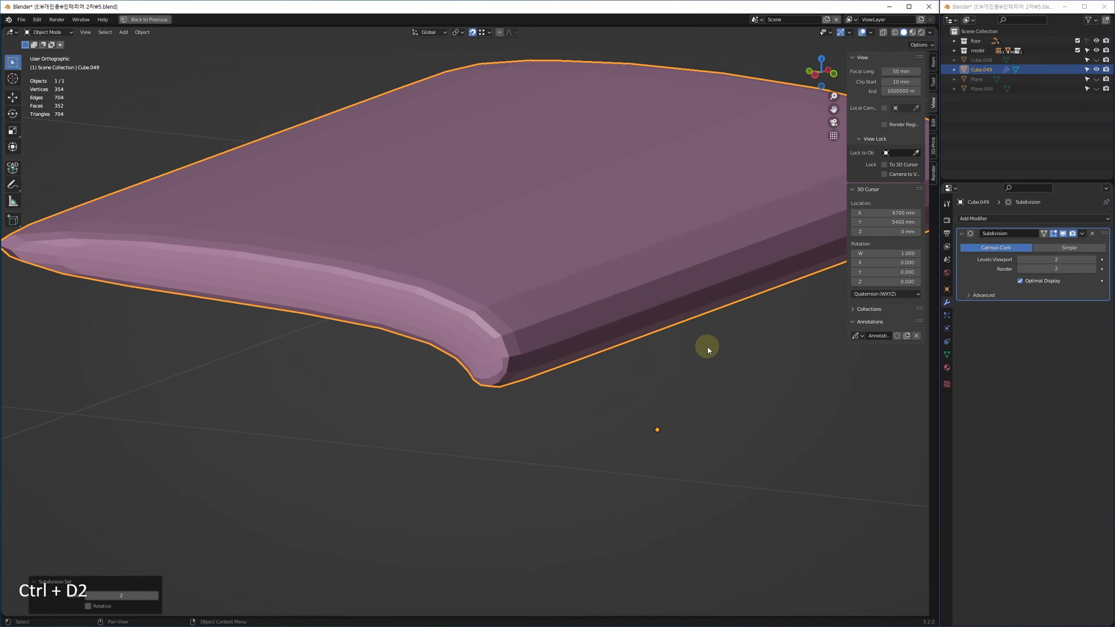
{"action": "key", "text": "ctrl+3"}
{"action": "key", "text": "ctrl+4"}
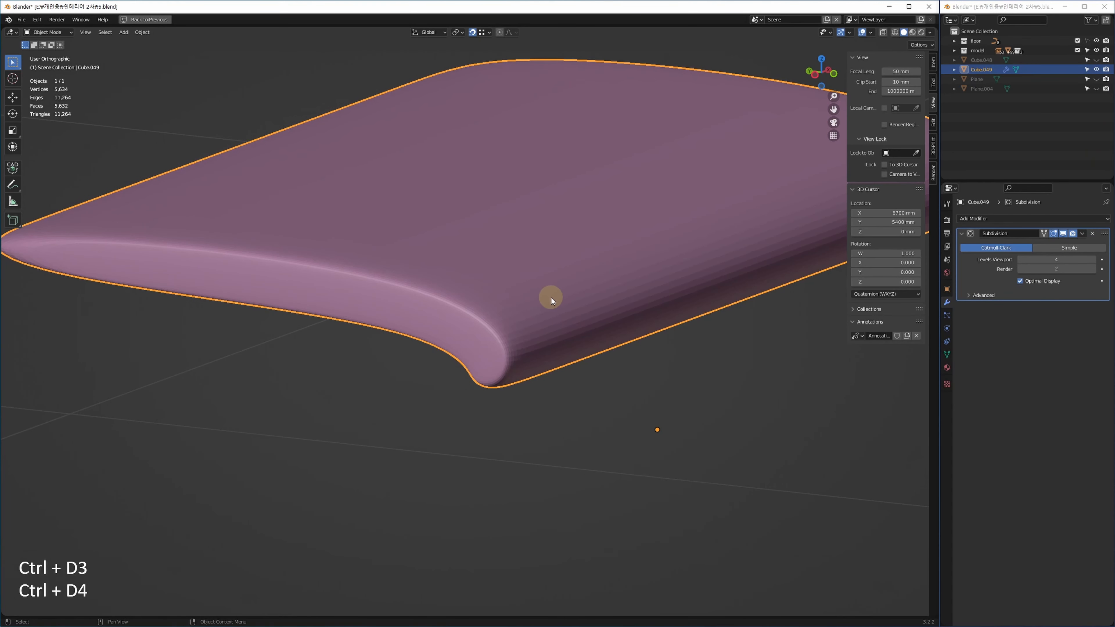
{"action": "right_click", "coordinate": [552, 299]}
{"action": "middle_click_drag", "start_coordinate": [467, 373], "coordinate": [539, 357], "text": "shift"}
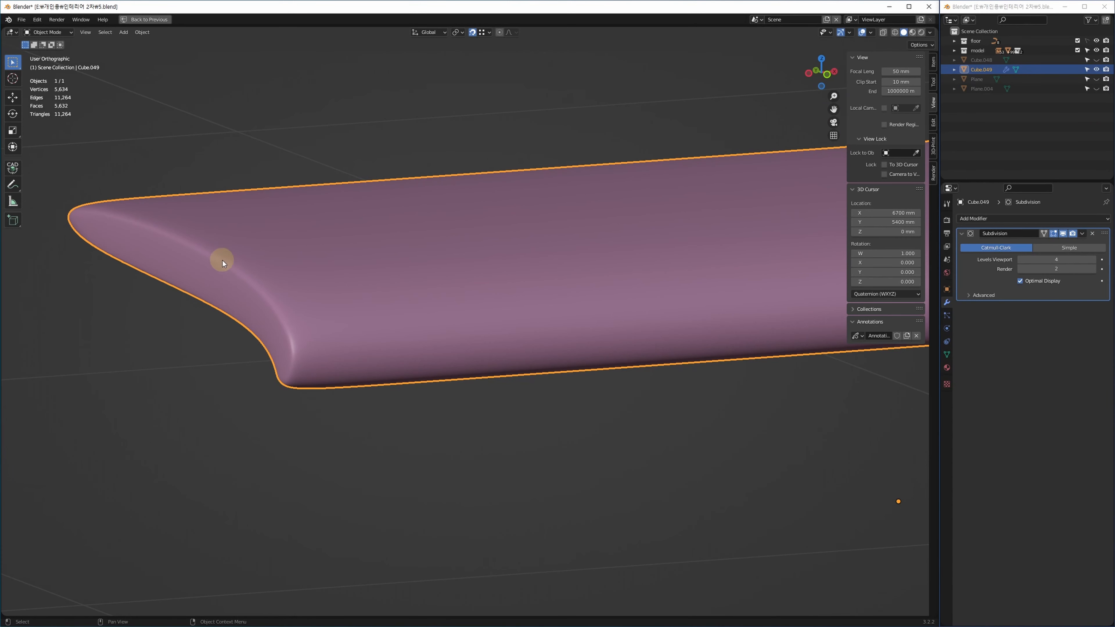
{"action": "middle_click_drag", "start_coordinate": [222, 260], "coordinate": [504, 417]}
Add a support edge loop near the slab's front edge.
{"action": "key", "text": "Tab"}
{"action": "middle_click_drag", "start_coordinate": [386, 391], "coordinate": [442, 441]}
{"action": "key", "text": "ctrl+z"}
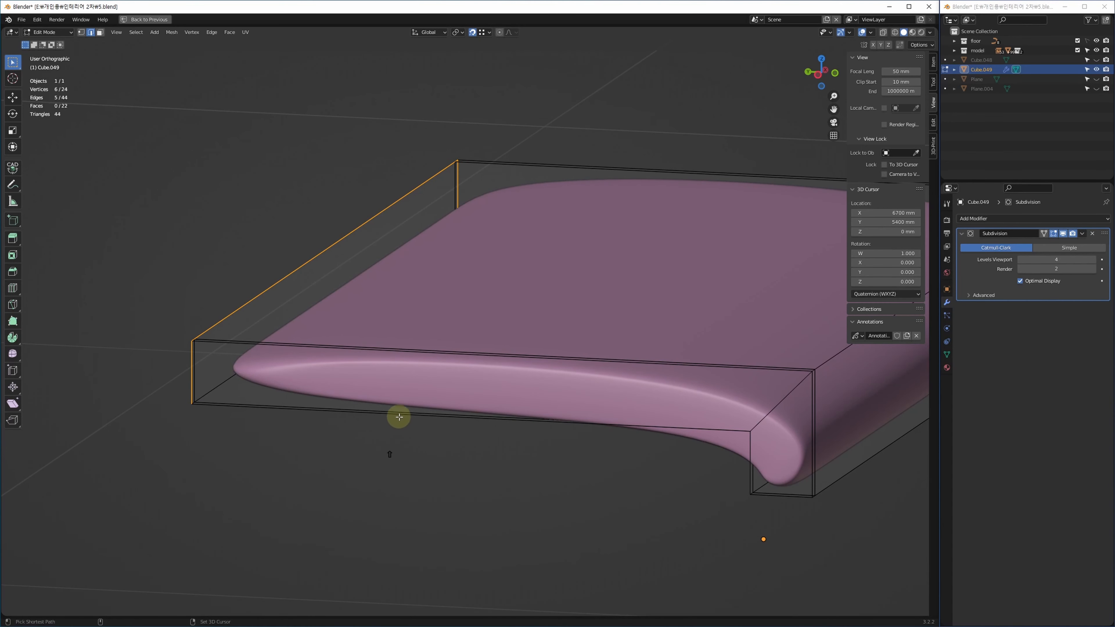
{"action": "key", "text": "shift+r"}
{"action": "left_click", "coordinate": [440, 376]}
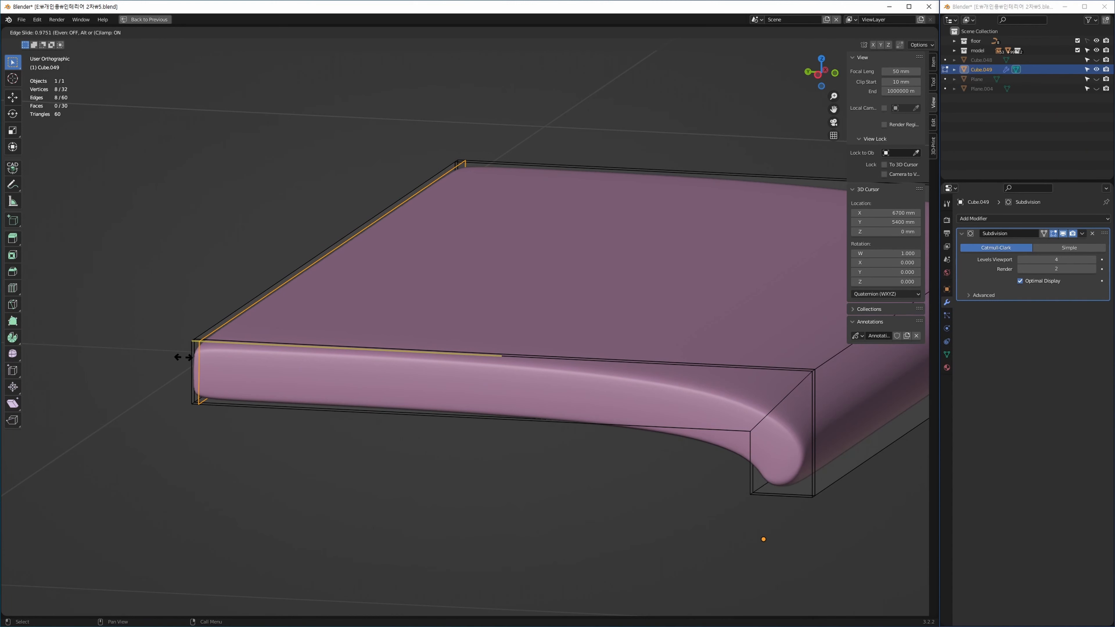
{"action": "left_click", "coordinate": [186, 356]}
Select the inner corner edge loop and bevel it with width 0.1.
{"action": "middle_click_drag", "start_coordinate": [647, 461], "coordinate": [495, 436], "text": "shift"}
{"action": "middle_click_drag", "start_coordinate": [578, 419], "coordinate": [529, 421], "text": "shift"}
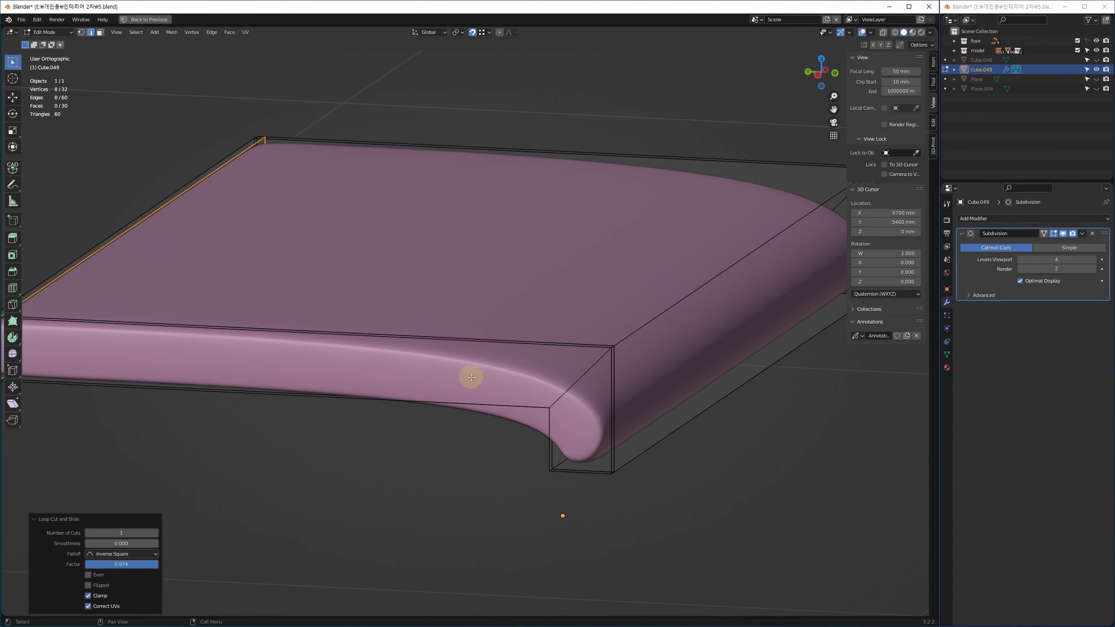
{"action": "left_click", "coordinate": [599, 361], "text": "alt"}
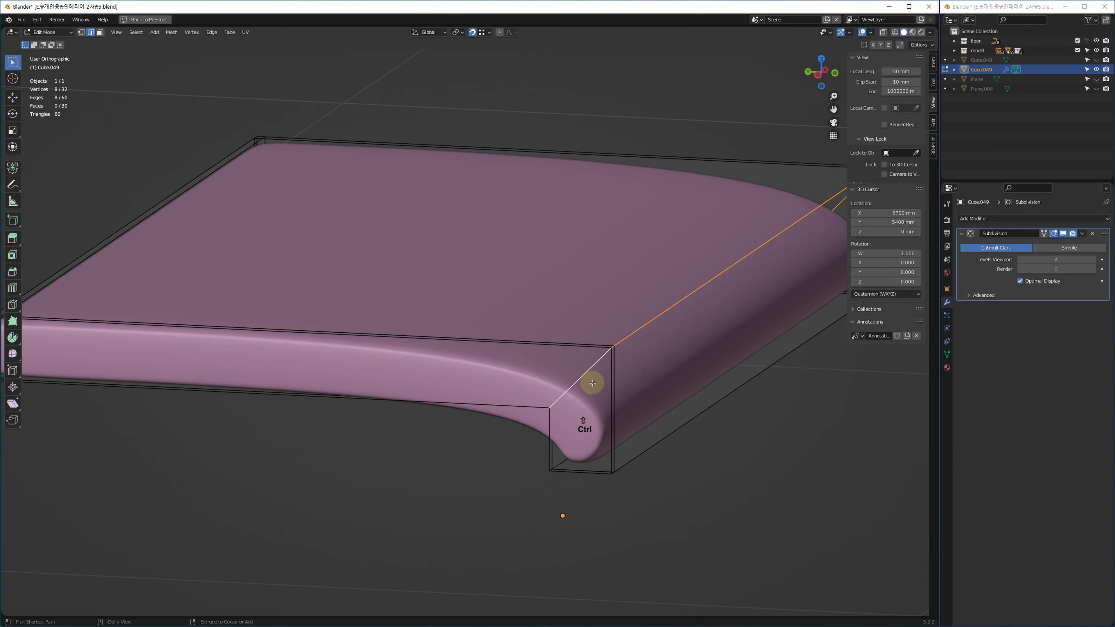
{"action": "key", "text": "shift+ctrl+c"}
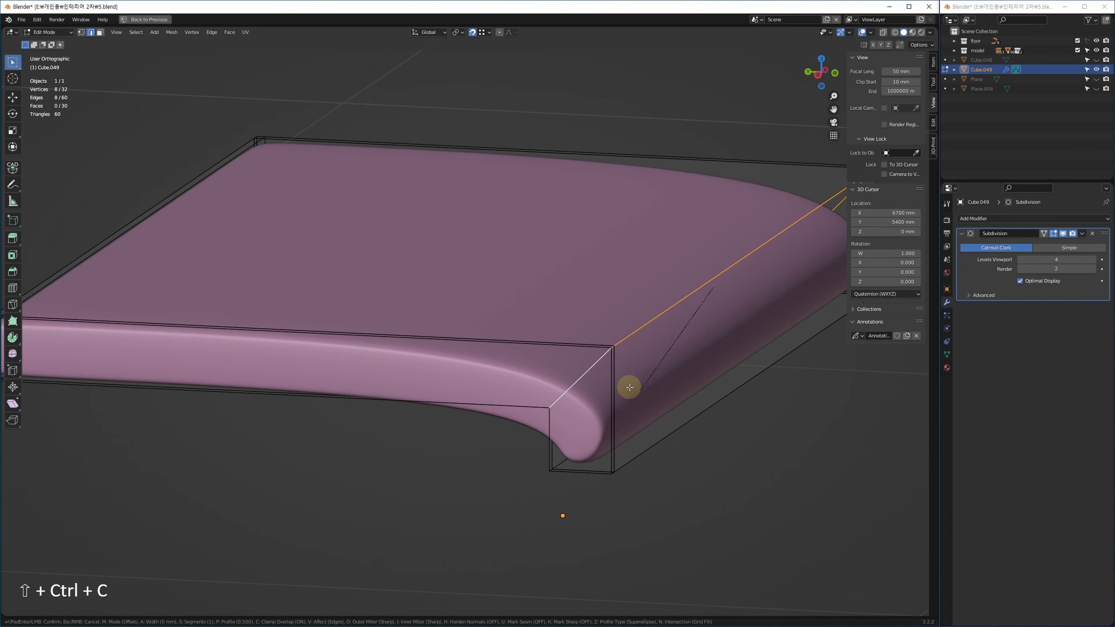
{"action": "type", "text": "0.1"}
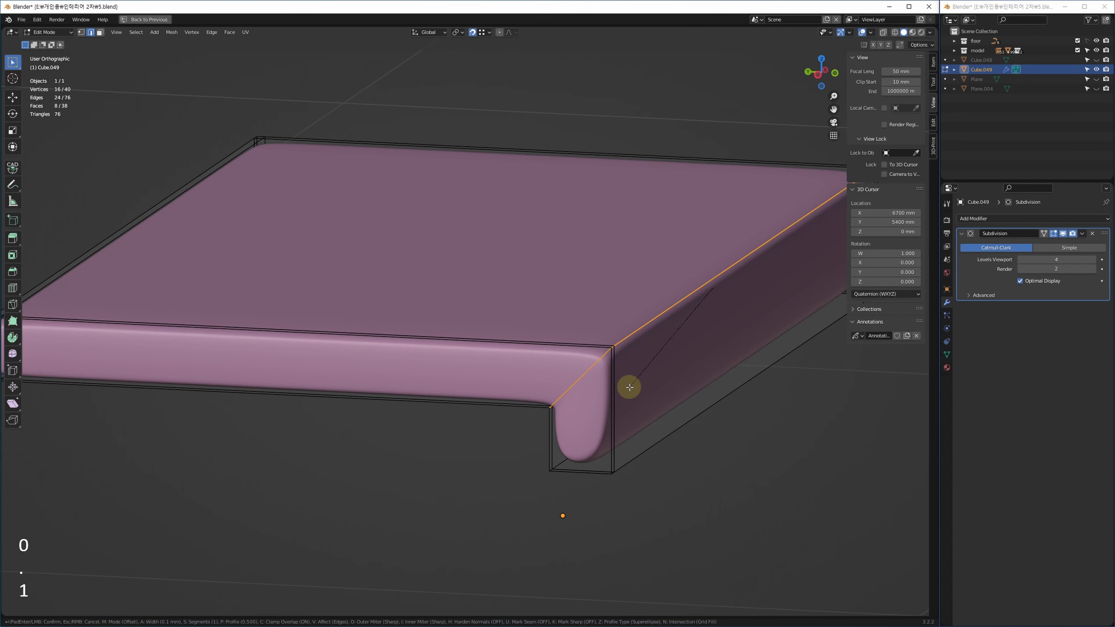
{"action": "key", "text": "Return"}
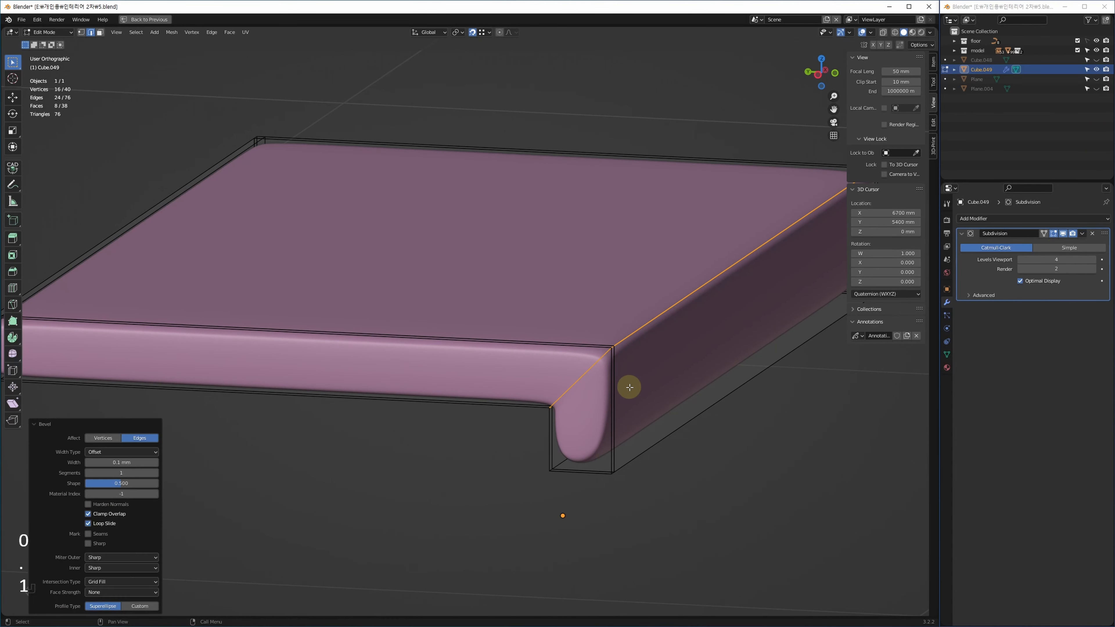
Set the bevel to 10 mm width, 2 segments and shape 1.0.
{"action": "left_click_drag", "start_coordinate": [126, 463], "coordinate": [127, 464]}
{"action": "left_click", "coordinate": [127, 464]}
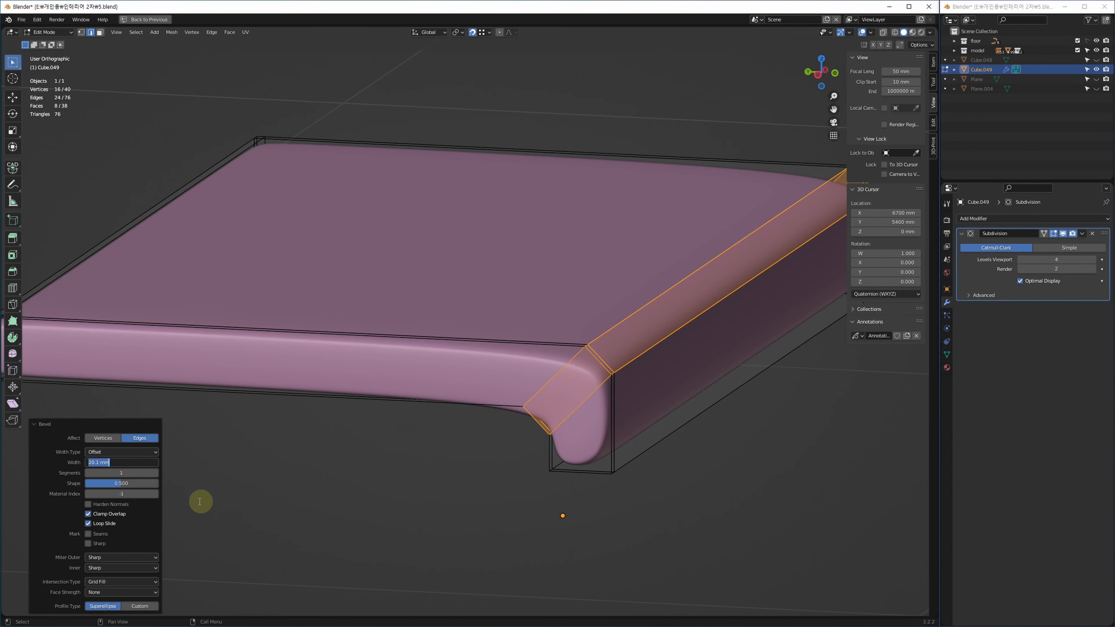
{"action": "type", "text": "10"}
{"action": "key", "text": "Return"}
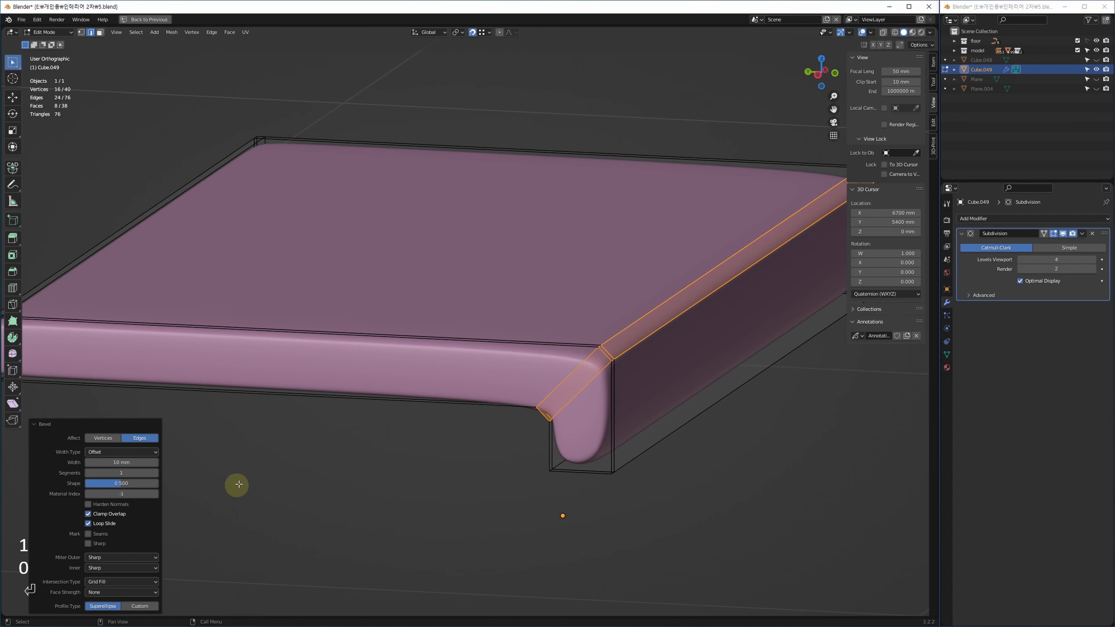
{"action": "left_click", "coordinate": [158, 473]}
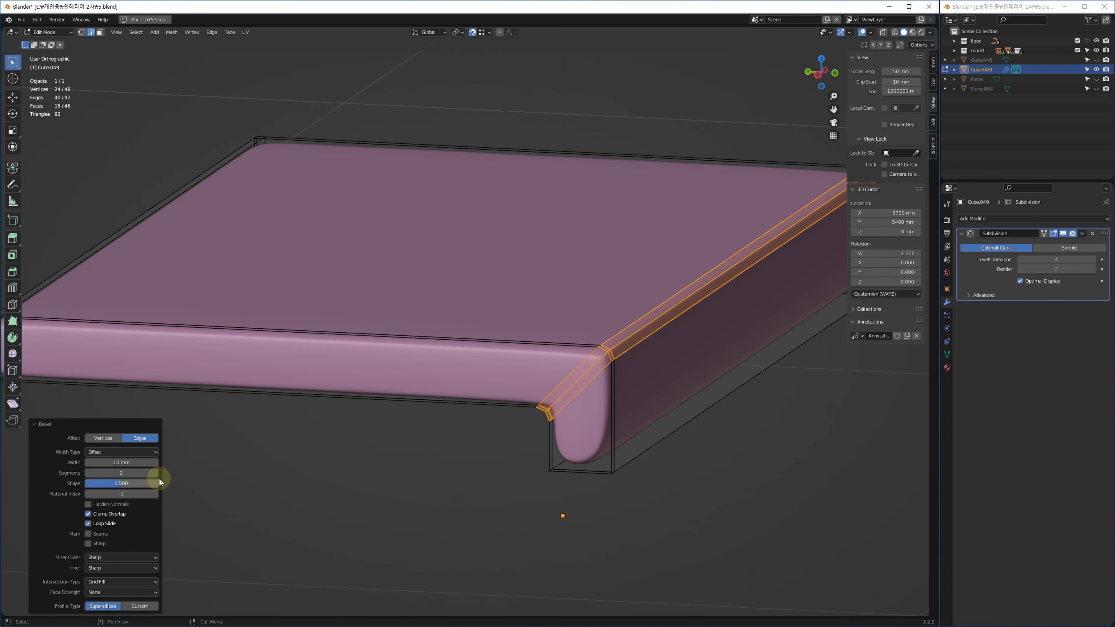
{"action": "left_click", "coordinate": [115, 485]}
{"action": "left_click_drag", "start_coordinate": [116, 485], "coordinate": [190, 492]}
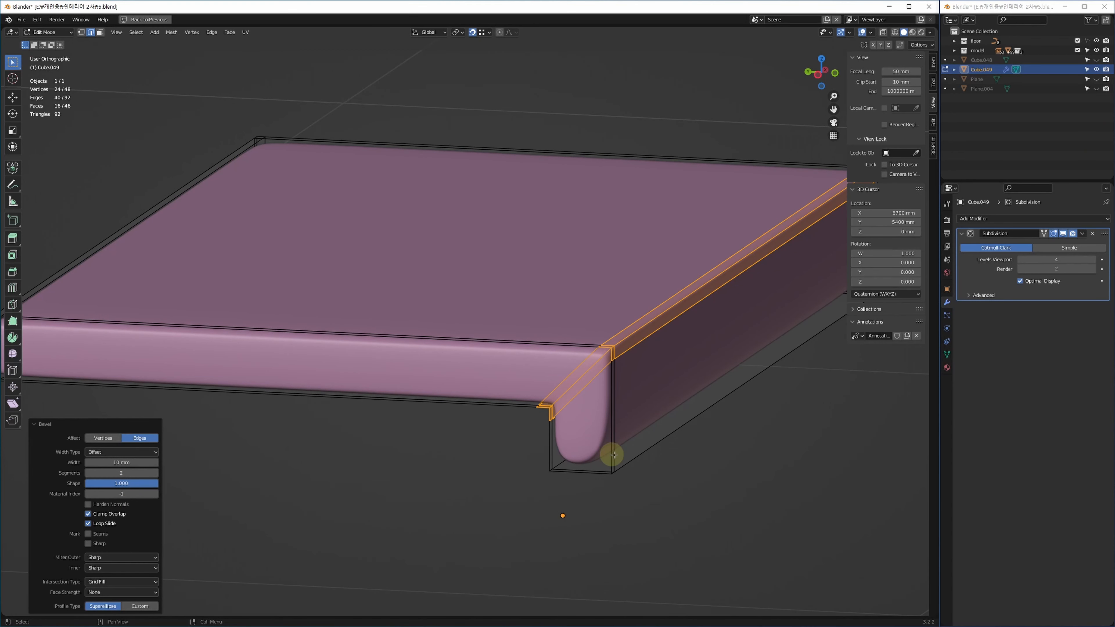
{"action": "middle_click_drag", "start_coordinate": [588, 465], "coordinate": [565, 444], "text": "shift"}
{"action": "left_click", "coordinate": [589, 437]}
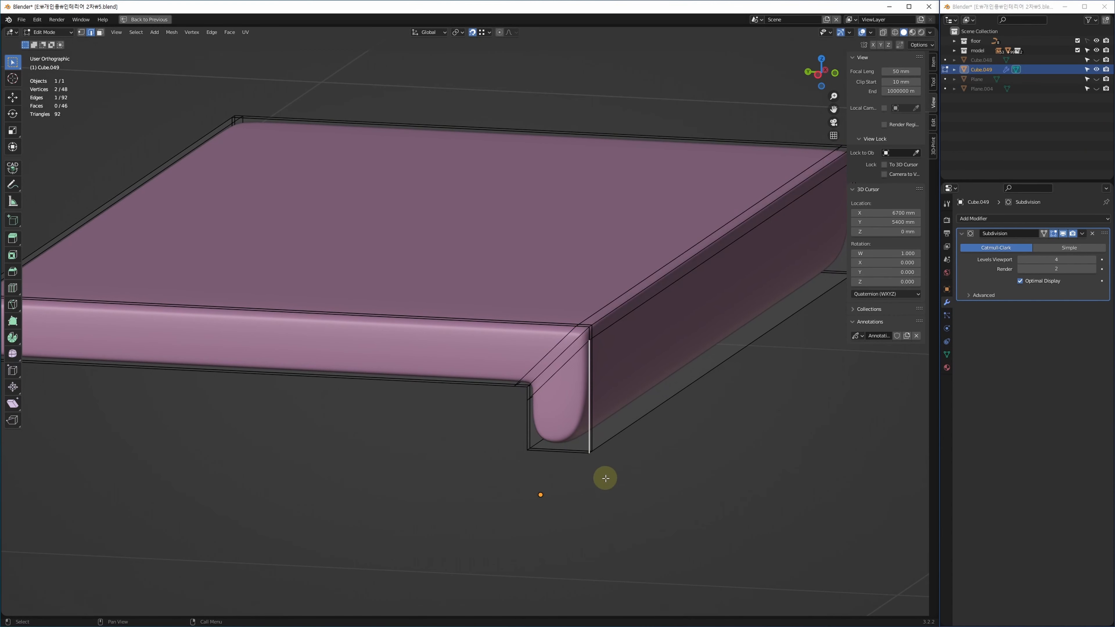
Add a support loop cut close to the countertop slab's bottom edge.
{"action": "key", "text": "ctrl+r"}
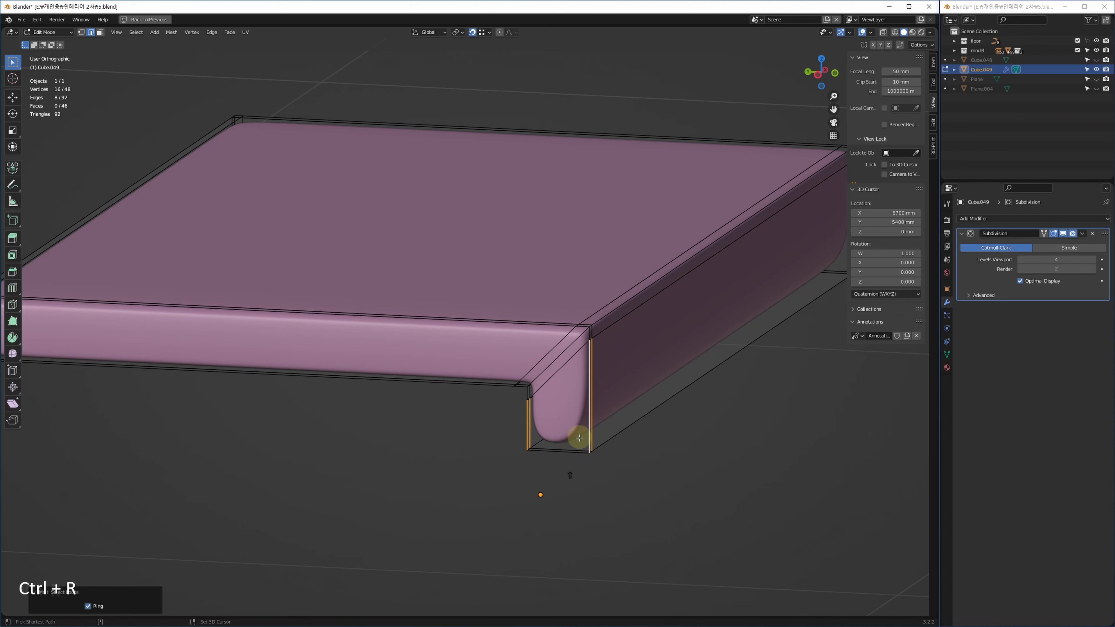
{"action": "key", "text": "shift+r"}
{"action": "left_click", "coordinate": [595, 404]}
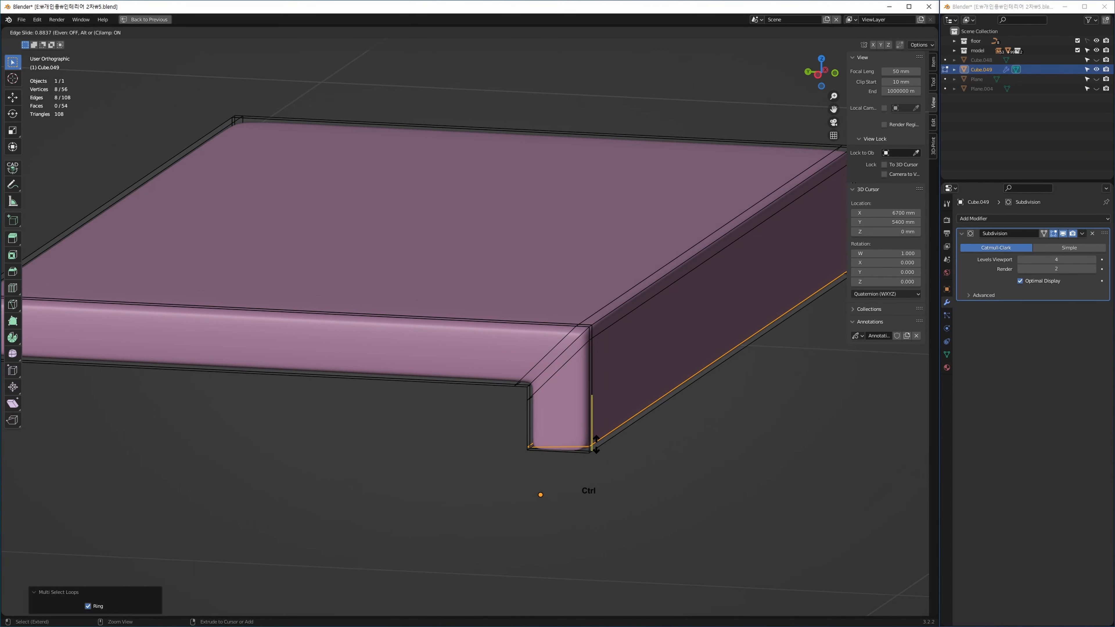
{"action": "left_click", "coordinate": [596, 445]}
{"action": "middle_click_drag", "start_coordinate": [630, 481], "coordinate": [567, 485], "text": "shift"}
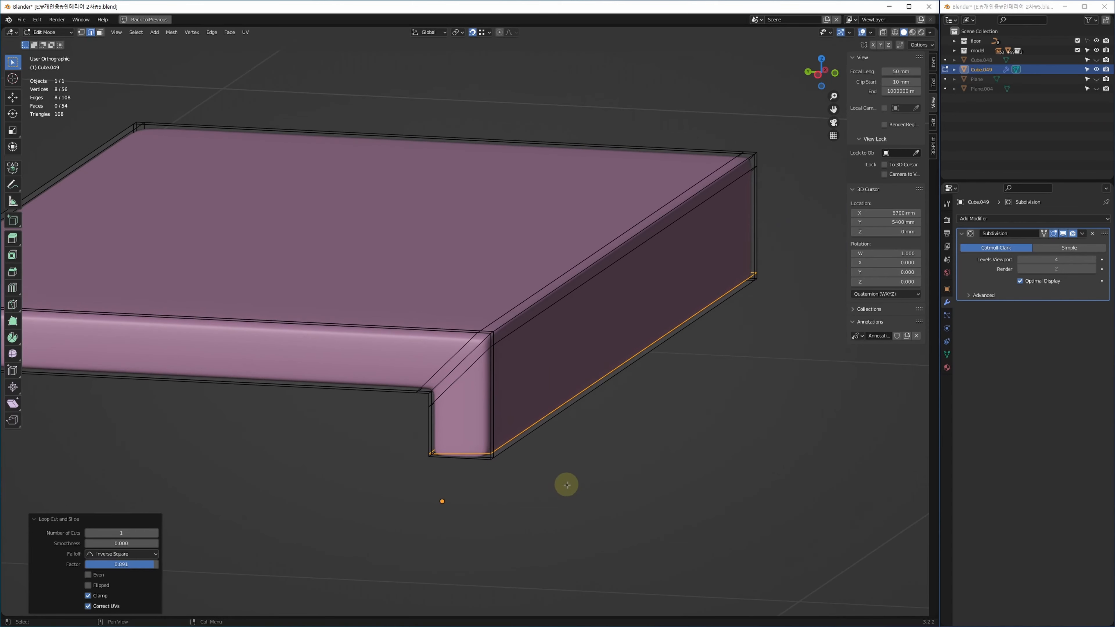
Preview the smoothed slab in object mode, then frame its profile in a single side view.
{"action": "key", "text": "Tab"}
{"action": "scroll", "coordinate": [576, 454], "scroll_direction": "down", "scroll_amount": 4}
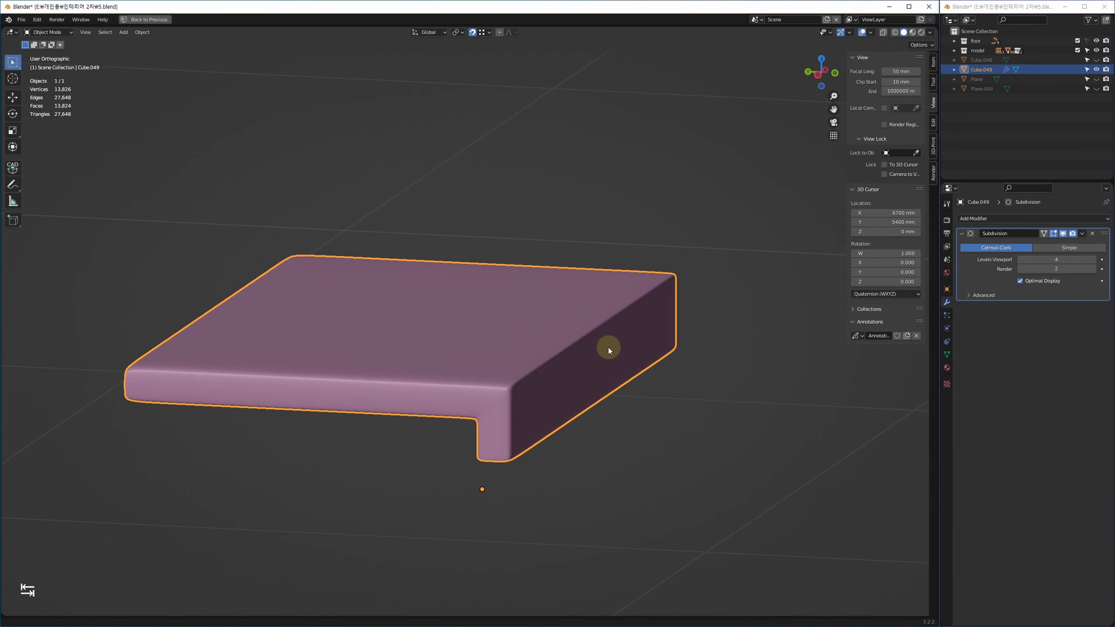
{"action": "middle_click_drag", "start_coordinate": [605, 347], "coordinate": [561, 437]}
{"action": "key", "text": "alt+w"}
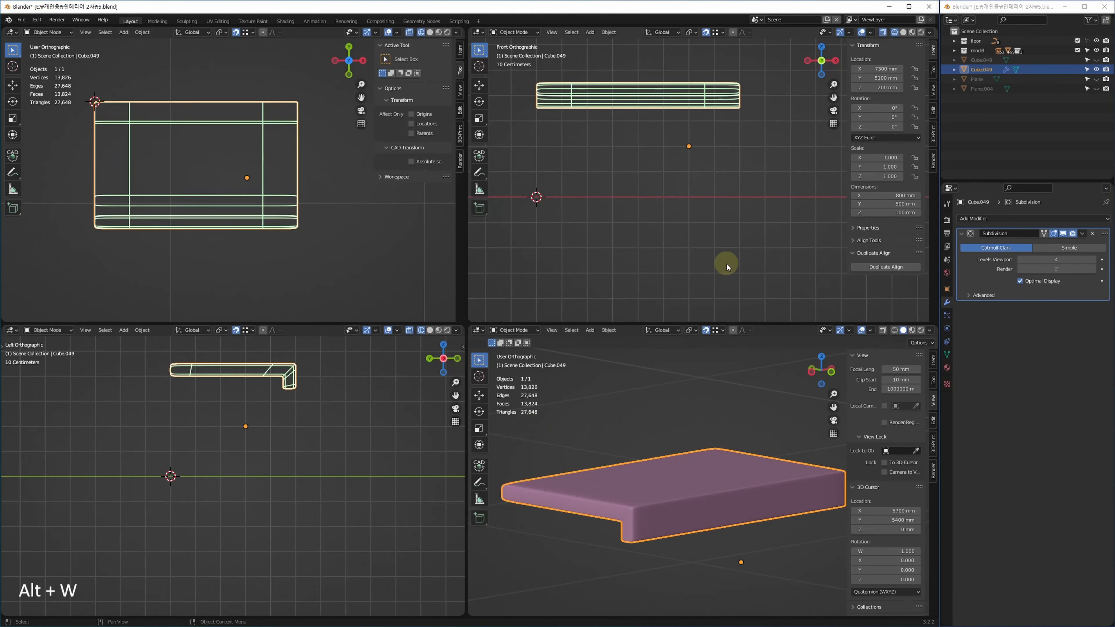
{"action": "key", "text": "alt+w"}
{"action": "scroll", "coordinate": [549, 203], "scroll_direction": "up", "scroll_amount": 3}
{"action": "scroll", "coordinate": [549, 202], "scroll_direction": "up", "scroll_amount": 2}
{"action": "middle_click_drag", "start_coordinate": [549, 202], "coordinate": [581, 364], "text": "shift"}
In edit mode, edge-slide the top corner vertex of the front lip profile.
{"action": "key", "text": "Tab"}
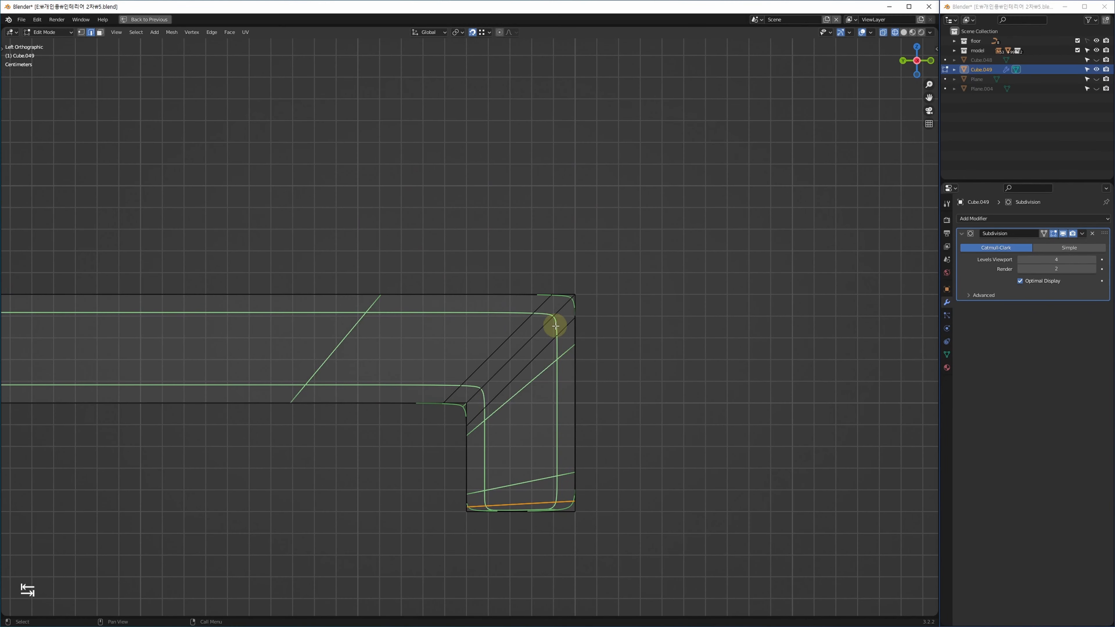
{"action": "scroll", "coordinate": [551, 328], "scroll_direction": "up", "scroll_amount": 2}
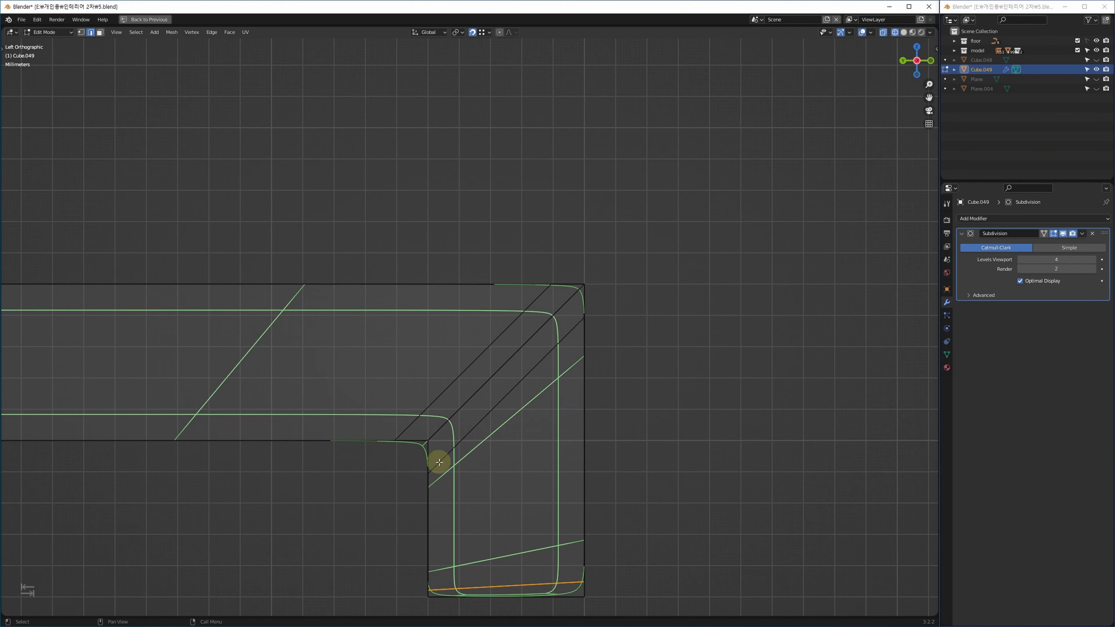
{"action": "key", "text": "1"}
{"action": "left_click", "coordinate": [549, 286]}
{"action": "key", "text": "g"}
{"action": "key", "text": "f"}
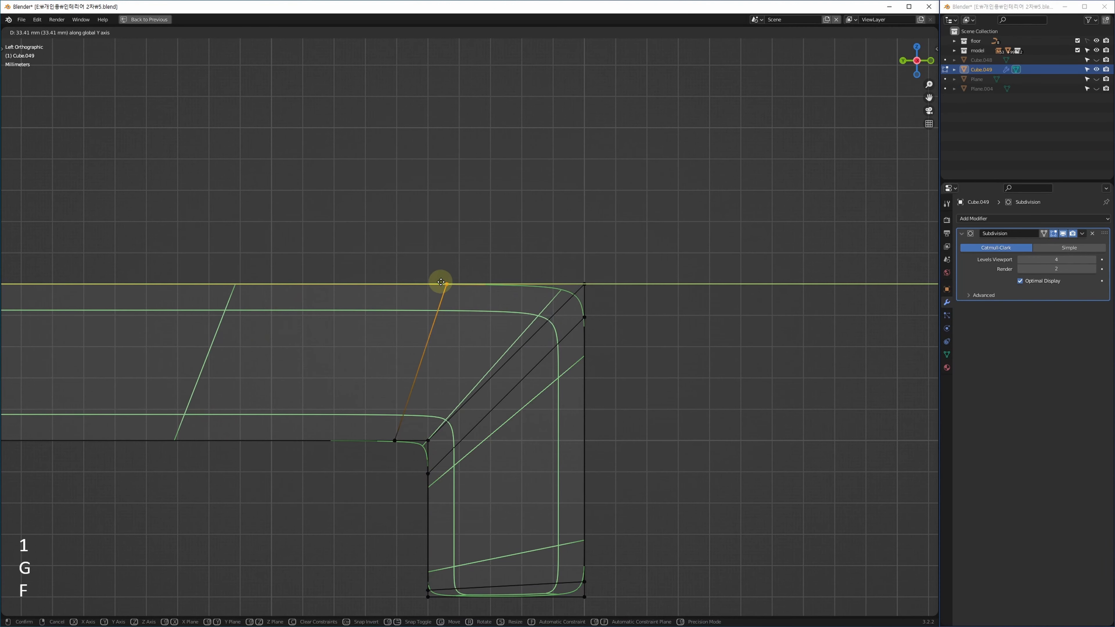
{"action": "left_click", "coordinate": [455, 298]}
Edge-slide the right-side corner vertex (−23.386 mm along Z), then return to object mode.
{"action": "left_click", "coordinate": [583, 317]}
{"action": "key", "text": "g"}
{"action": "key", "text": "f"}
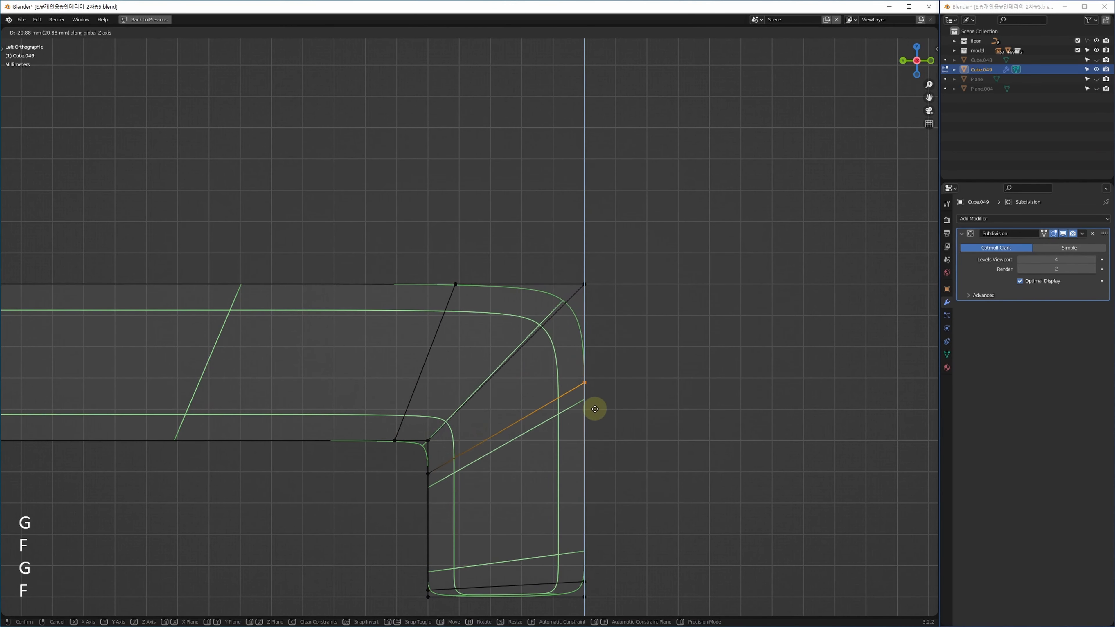
{"action": "left_click", "coordinate": [508, 426]}
{"action": "mouse_move", "coordinate": [657, 404]}
{"action": "middle_mouse_down"}
{"action": "mouse_move", "coordinate": [595, 396]}
{"action": "mouse_move", "coordinate": [590, 438]}
{"action": "mouse_move", "coordinate": [547, 392]}
{"action": "middle_mouse_up"}
{"action": "key", "text": "Tab"}
{"action": "key", "text": "alt+w"}
{"action": "key", "text": "alt+w"}
{"action": "key", "text": "alt+w"}
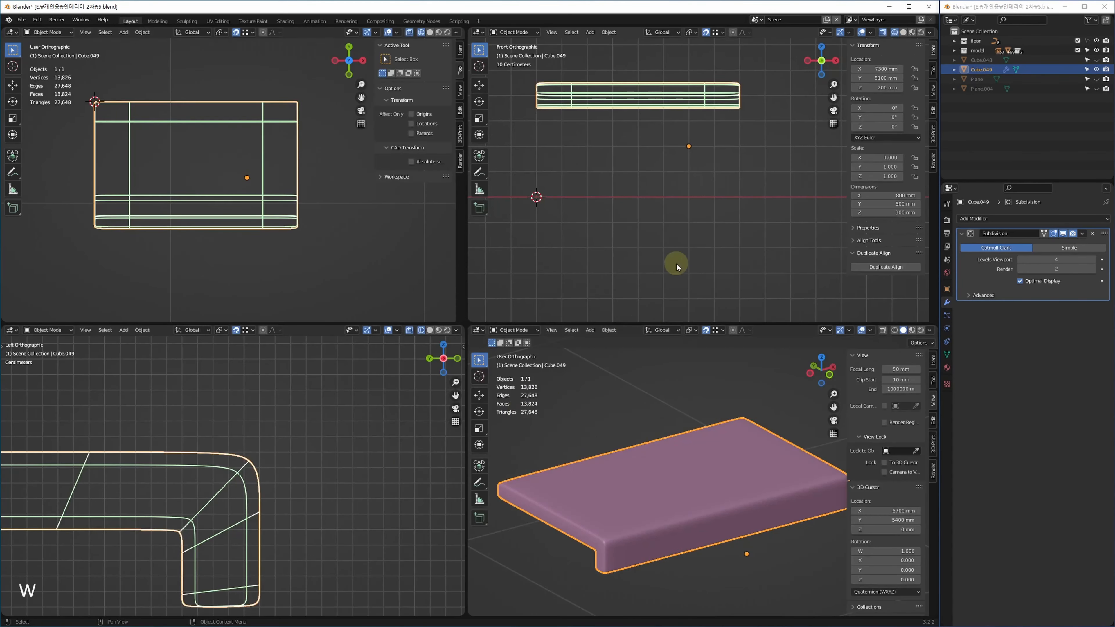
Orbit around smoothed Cube.049 in a maximized perspective view, then enter its edit-mode cage.
{"action": "middle_click_drag", "start_coordinate": [634, 181], "coordinate": [670, 312]}
{"action": "scroll", "coordinate": [626, 227], "scroll_direction": "up", "scroll_amount": 4}
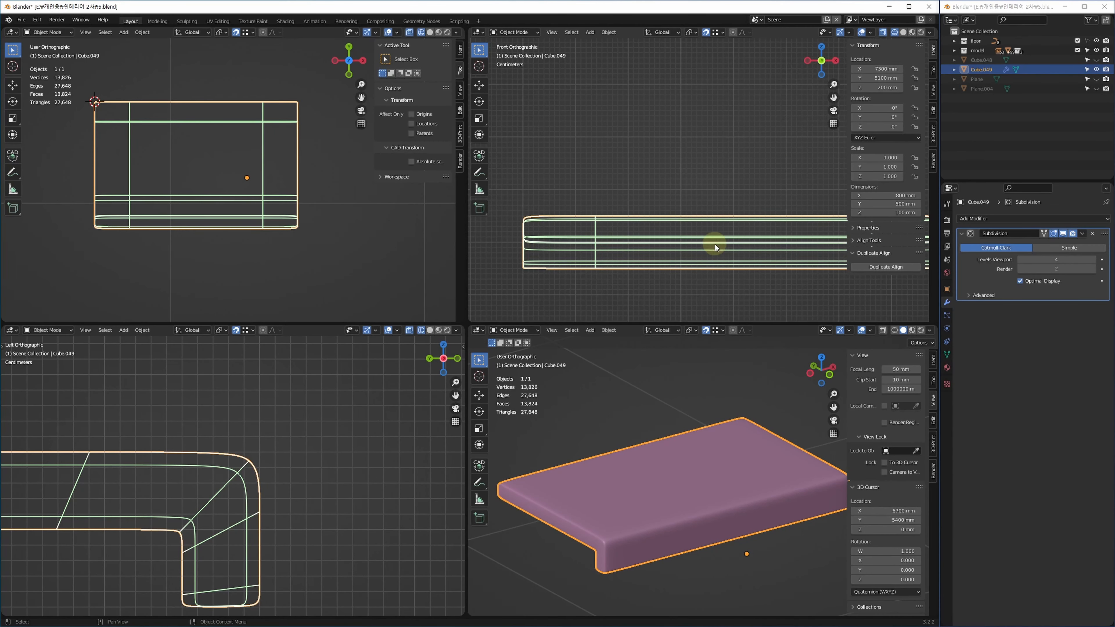
{"action": "middle_click_drag", "start_coordinate": [715, 244], "coordinate": [538, 243]}
{"action": "key", "text": "alt+w"}
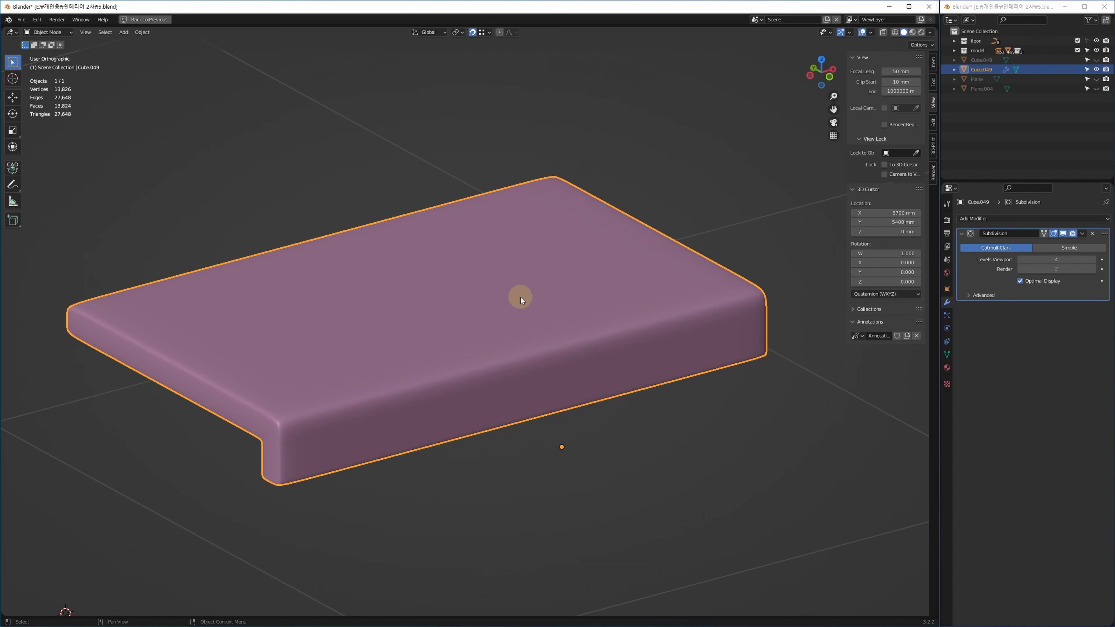
{"action": "middle_click_drag", "start_coordinate": [521, 298], "coordinate": [476, 394], "text": "shift"}
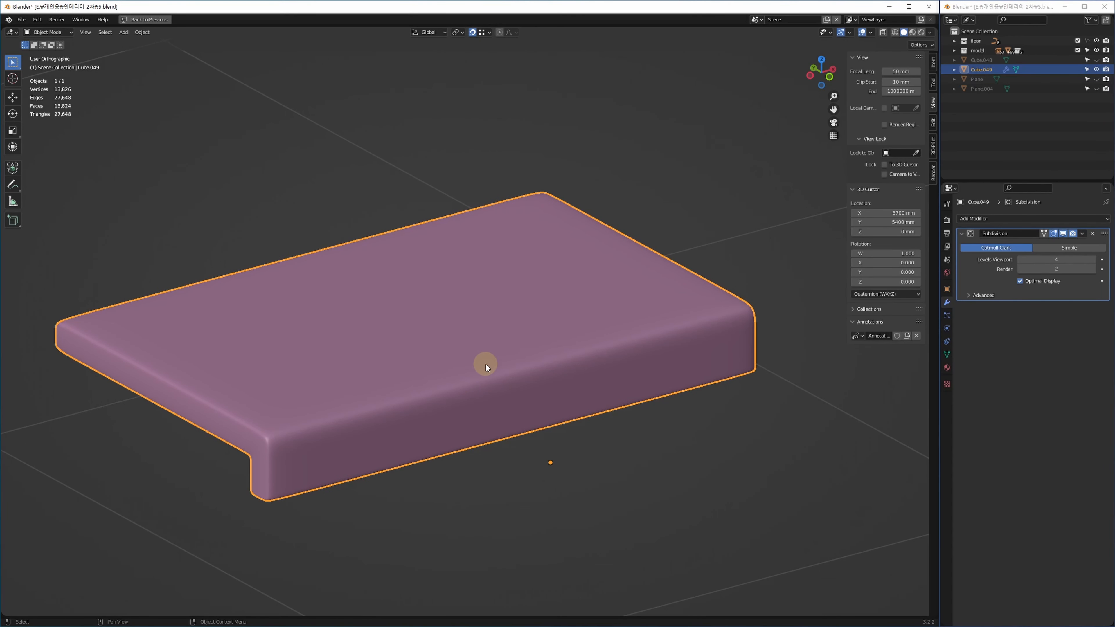
{"action": "middle_click_drag", "start_coordinate": [419, 421], "coordinate": [463, 414]}
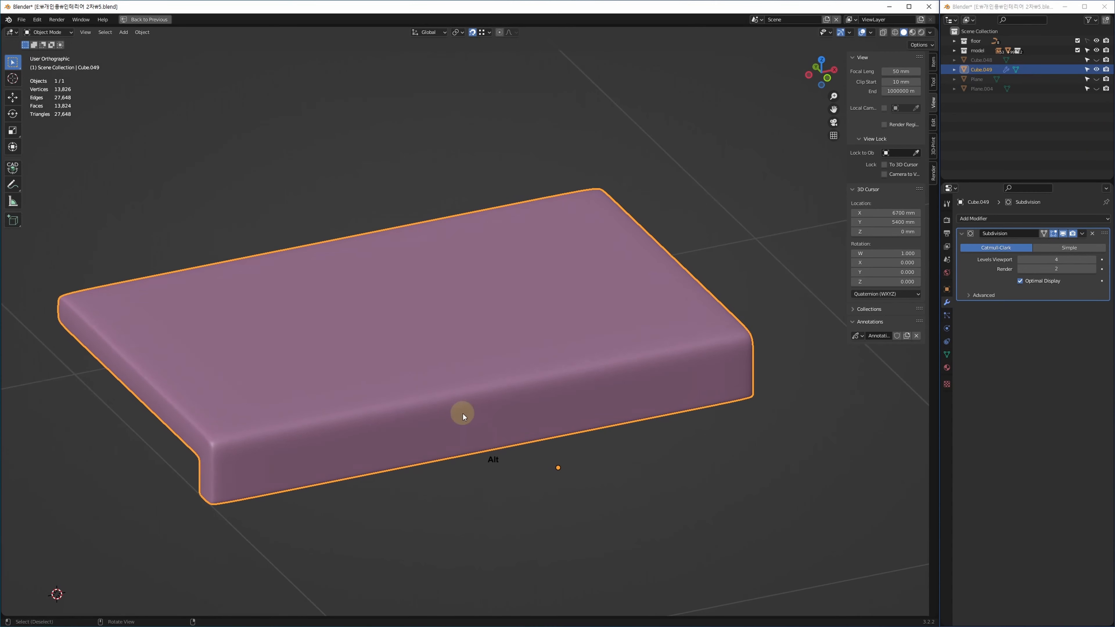
{"action": "key", "text": "alt+w"}
{"action": "key", "text": "alt+w"}
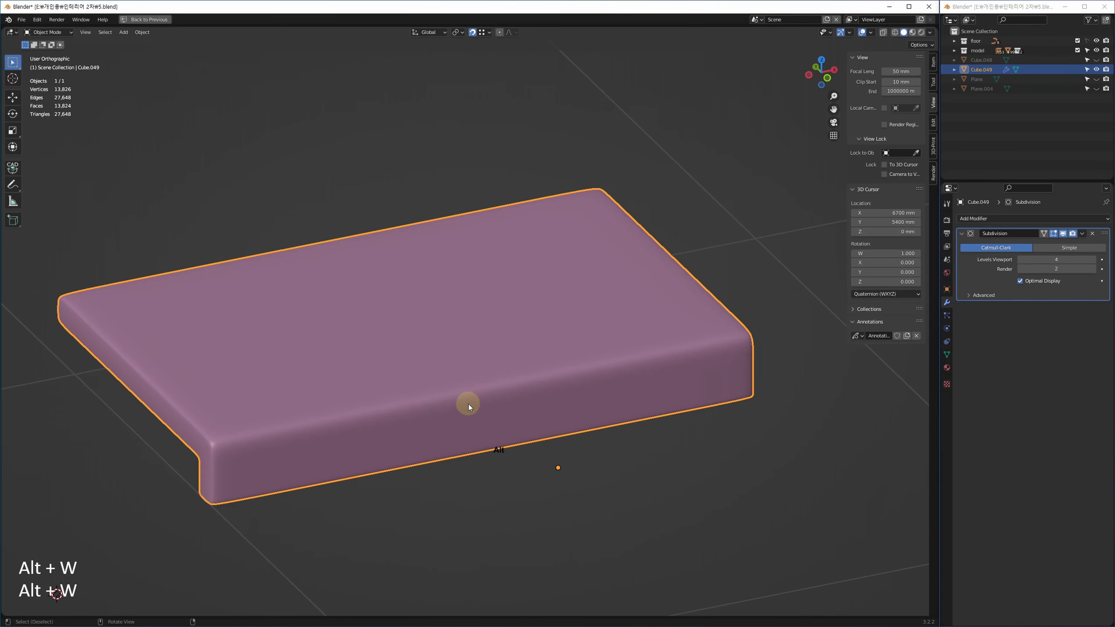
{"action": "key", "text": "alt+w"}
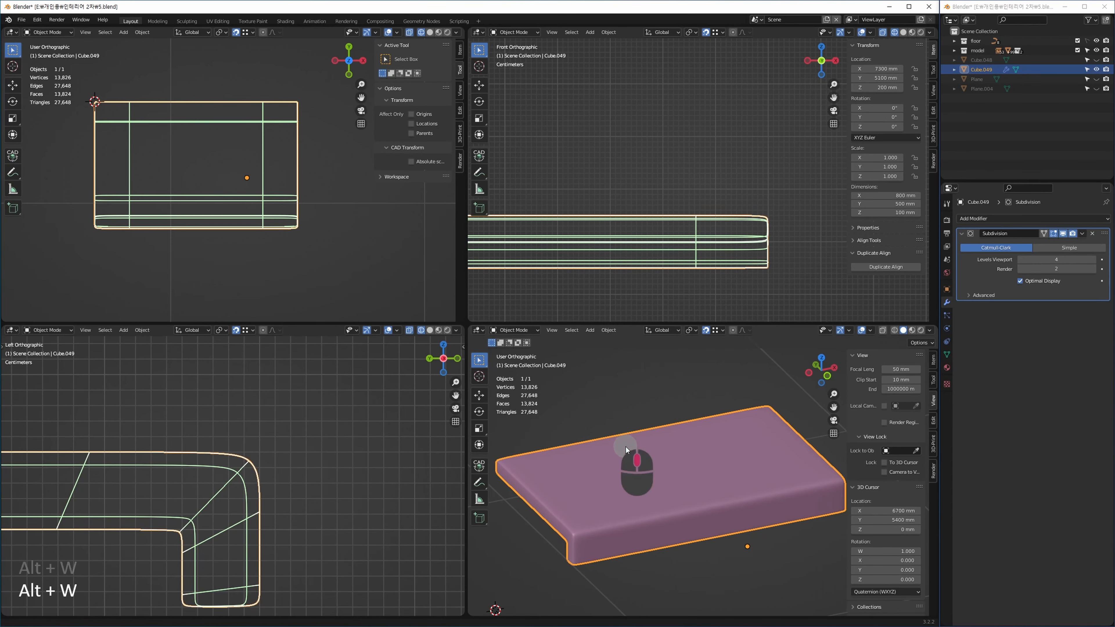
{"action": "key", "text": "alt+w"}
{"action": "key", "text": "Tab"}
{"action": "middle_click_drag", "start_coordinate": [516, 395], "coordinate": [493, 416], "text": "alt"}
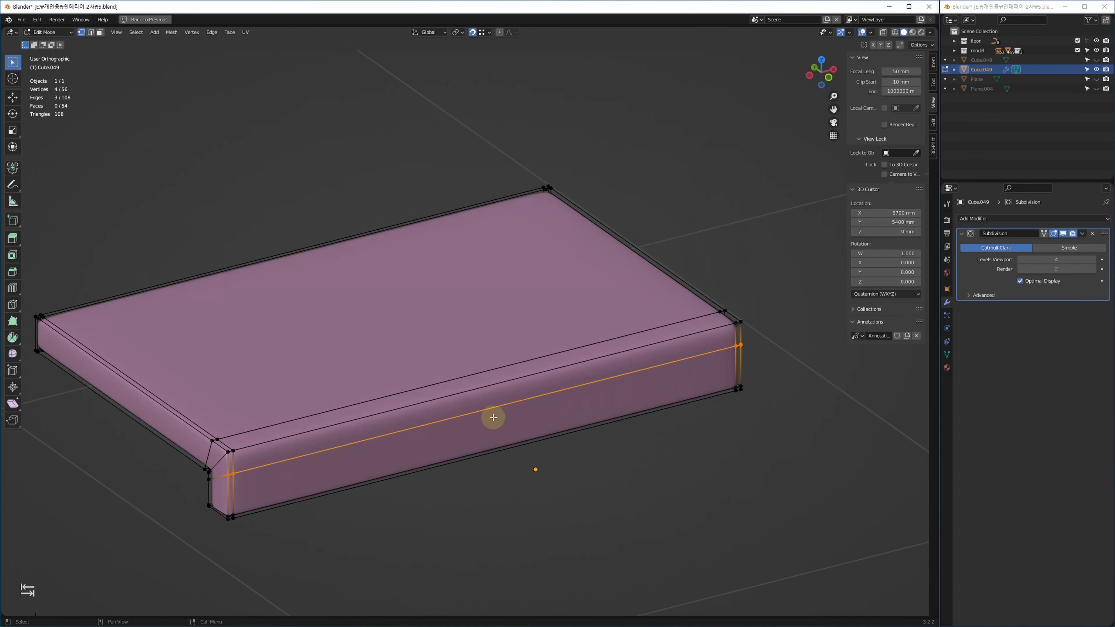
Add two evenly spaced loop cuts running across the slab's top.
{"action": "middle_click_drag", "start_coordinate": [442, 468], "coordinate": [540, 424], "text": "alt"}
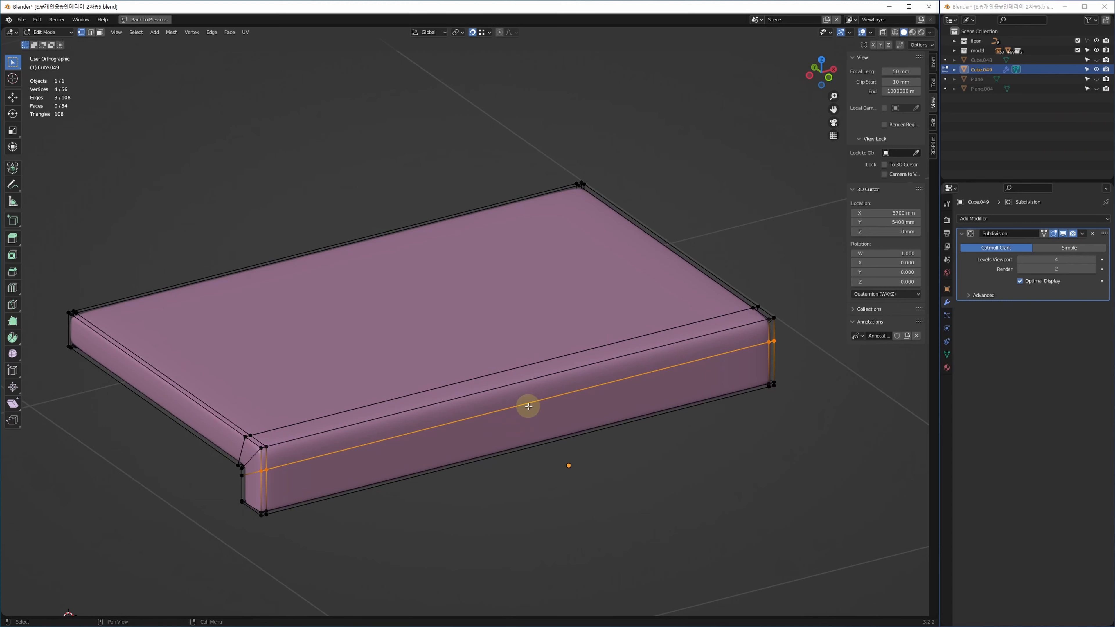
{"action": "key", "text": "ctrl+r"}
{"action": "scroll", "coordinate": [512, 401], "scroll_direction": "up", "scroll_amount": 1}
{"action": "left_click", "coordinate": [512, 401]}
{"action": "key", "text": "Escape"}
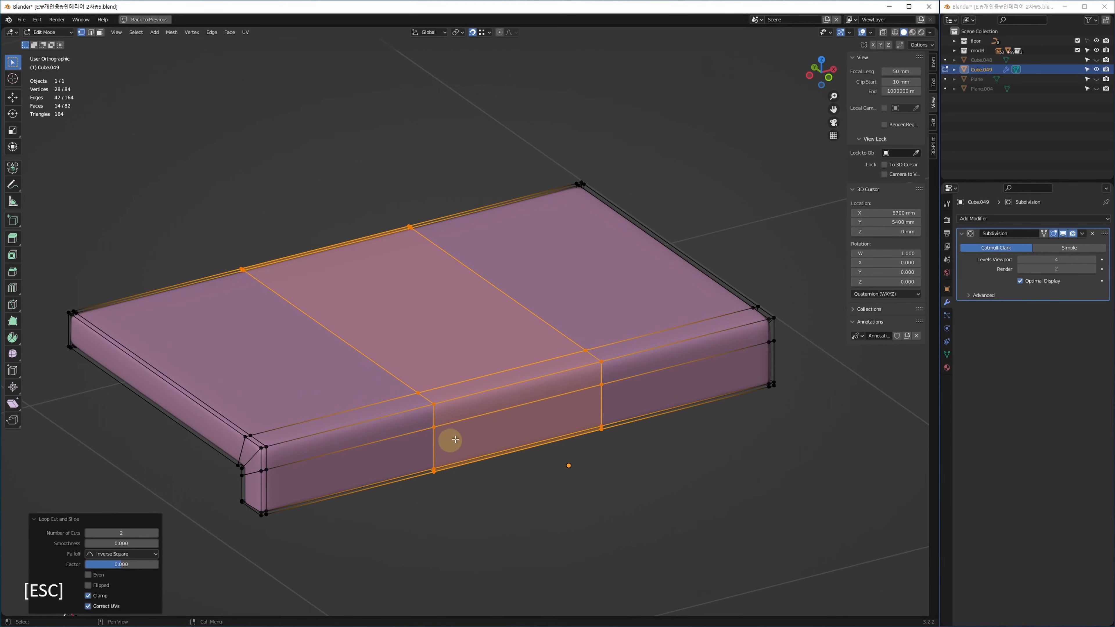
Undo a stray single cut and add two evenly spaced loop cuts in the crossing direction.
{"action": "middle_click_drag", "start_coordinate": [455, 439], "coordinate": [417, 525]}
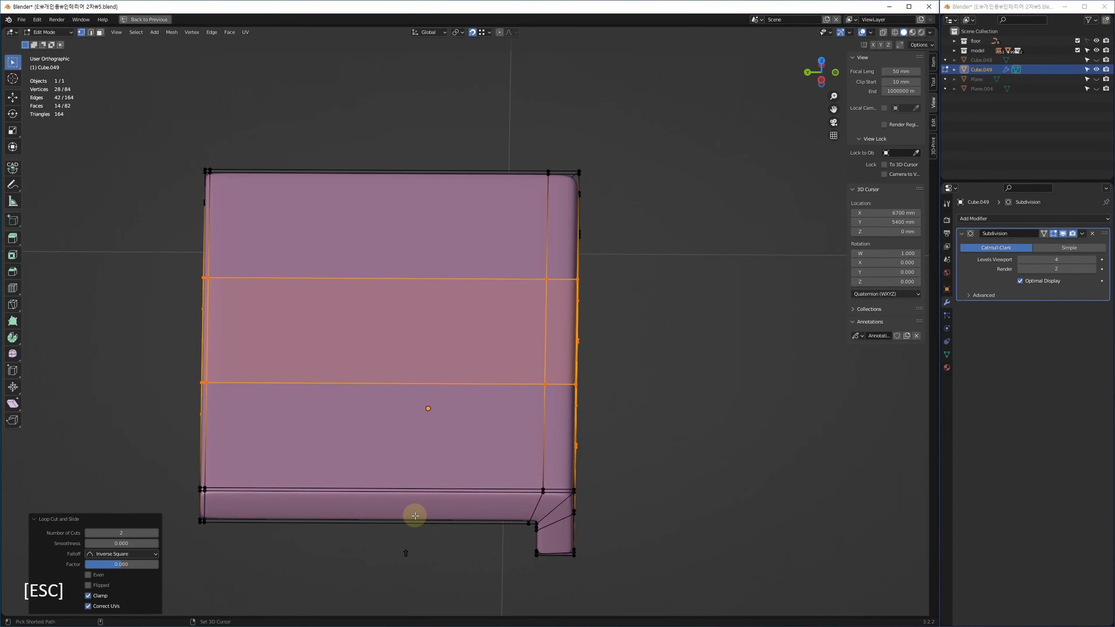
{"action": "key", "text": "shift+r"}
{"action": "left_click", "coordinate": [399, 498]}
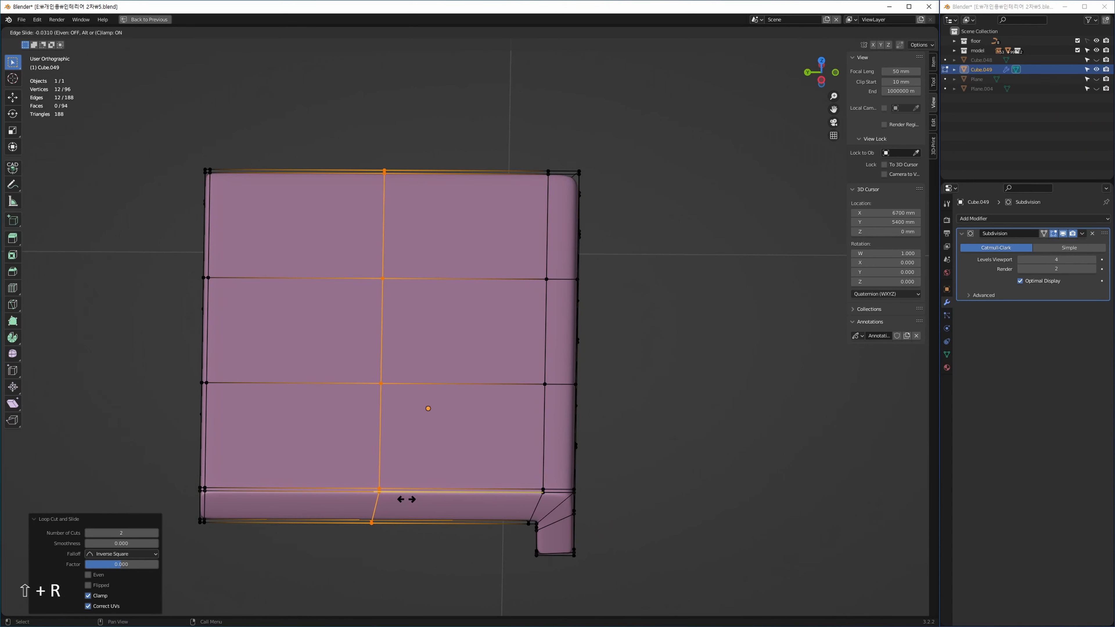
{"action": "left_click", "coordinate": [453, 493]}
{"action": "key", "text": "ctrl+z"}
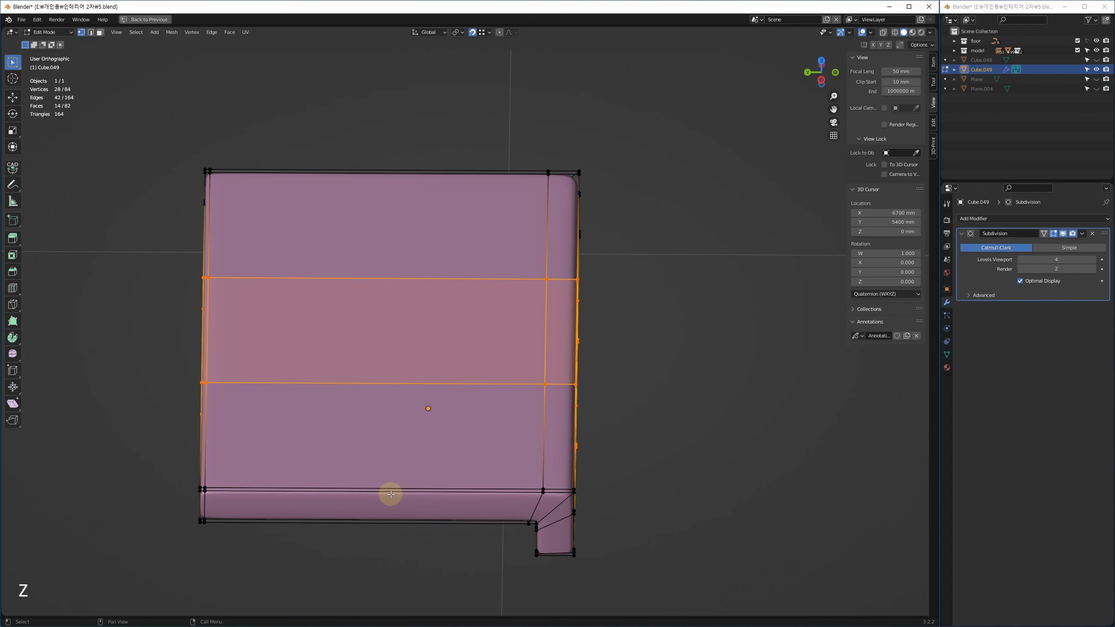
{"action": "key", "text": "shift+r"}
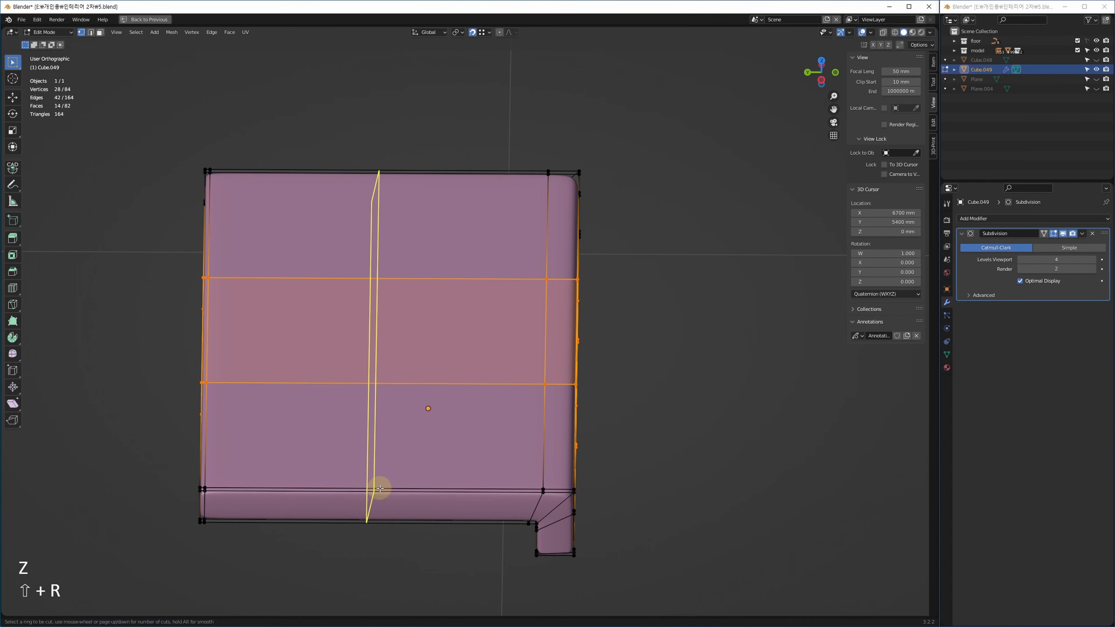
{"action": "scroll", "coordinate": [384, 486], "scroll_direction": "up", "scroll_amount": 1}
{"action": "left_click", "coordinate": [390, 486]}
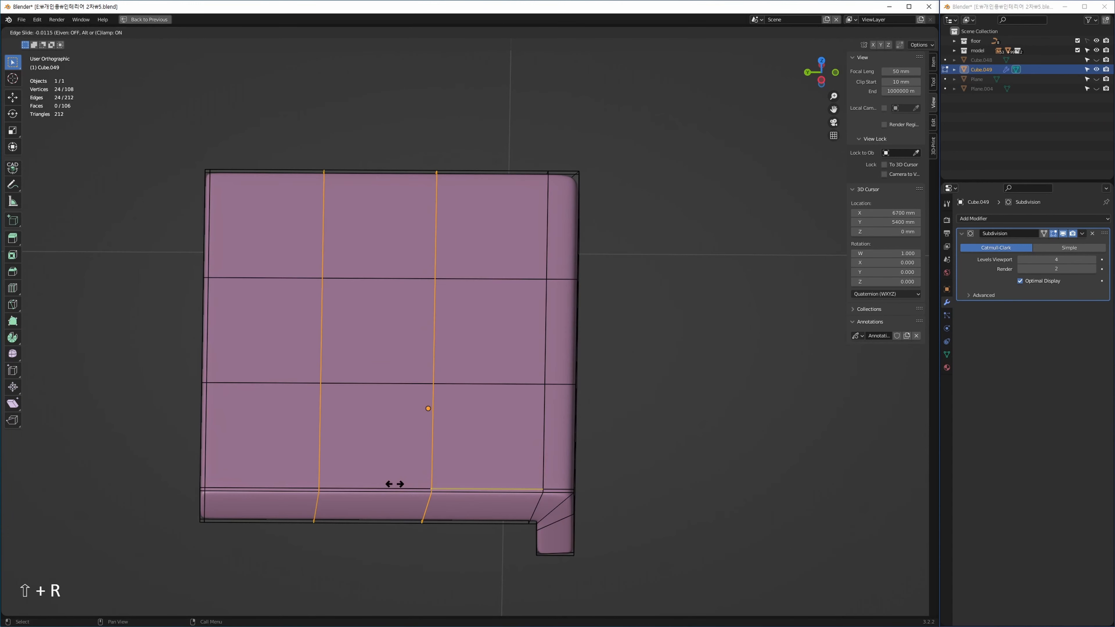
{"action": "key", "text": "Escape"}
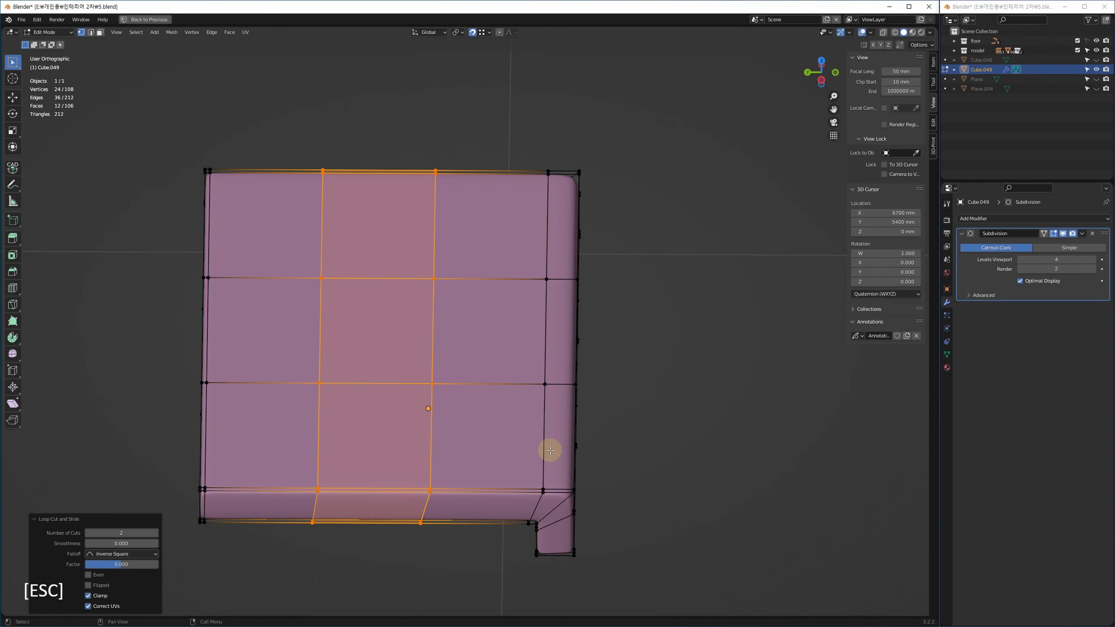
{"action": "middle_click_drag", "start_coordinate": [547, 448], "coordinate": [492, 452]}
Raise the central top face about 10 mm along Z.
{"action": "left_click", "coordinate": [397, 324]}
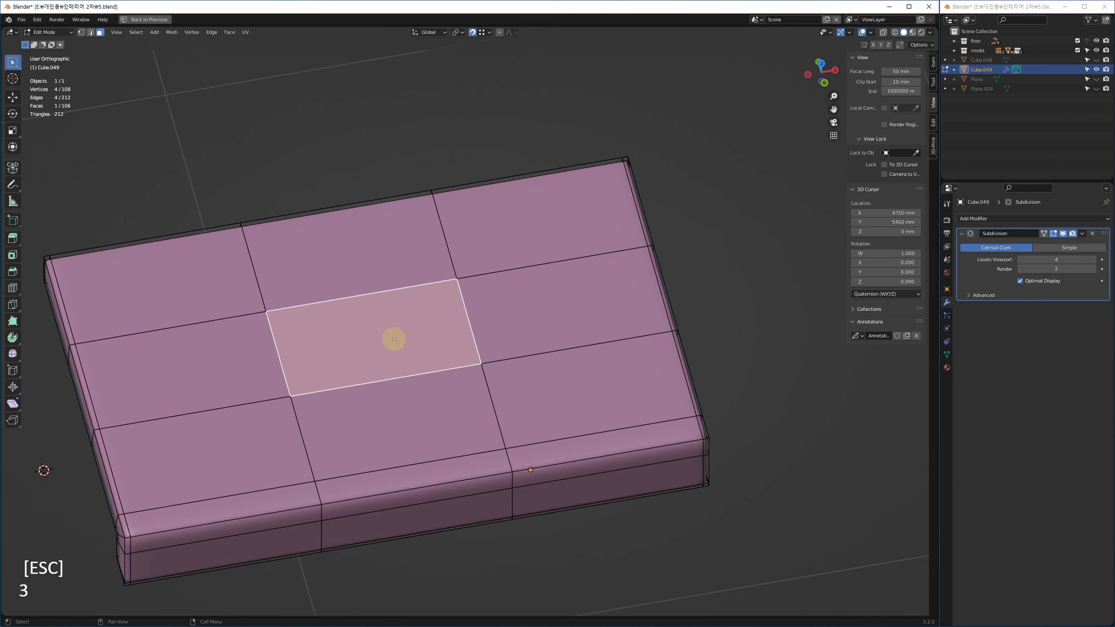
{"action": "key", "text": "alt+w"}
{"action": "key", "text": "g"}
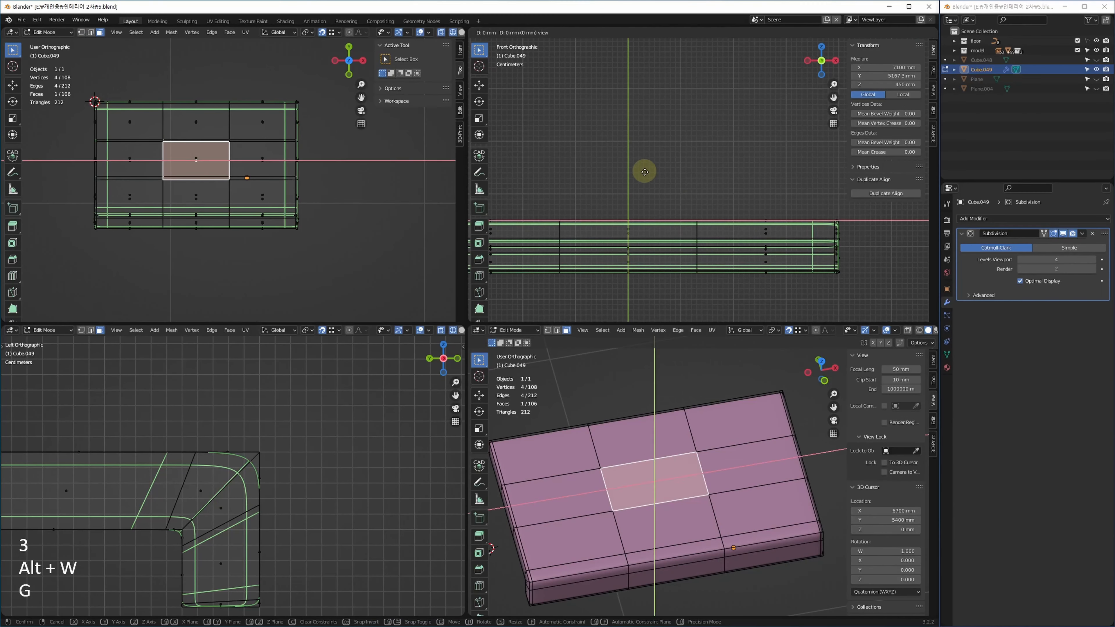
{"action": "key", "text": "z"}
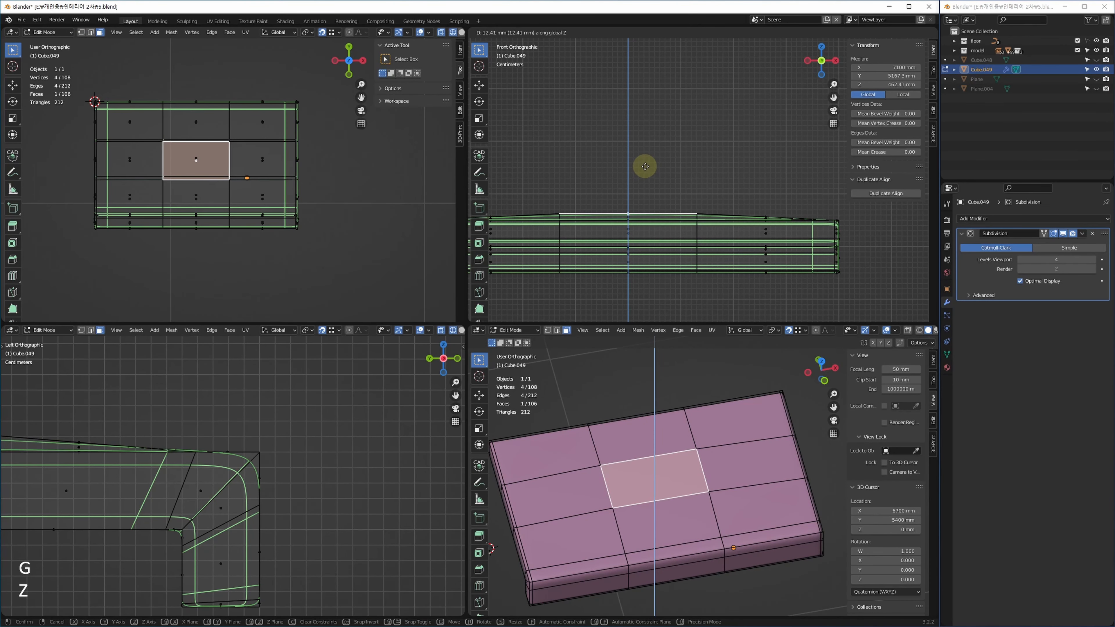
{"action": "left_click", "coordinate": [644, 166]}
{"action": "scroll", "coordinate": [278, 463], "scroll_direction": "up", "scroll_amount": 2}
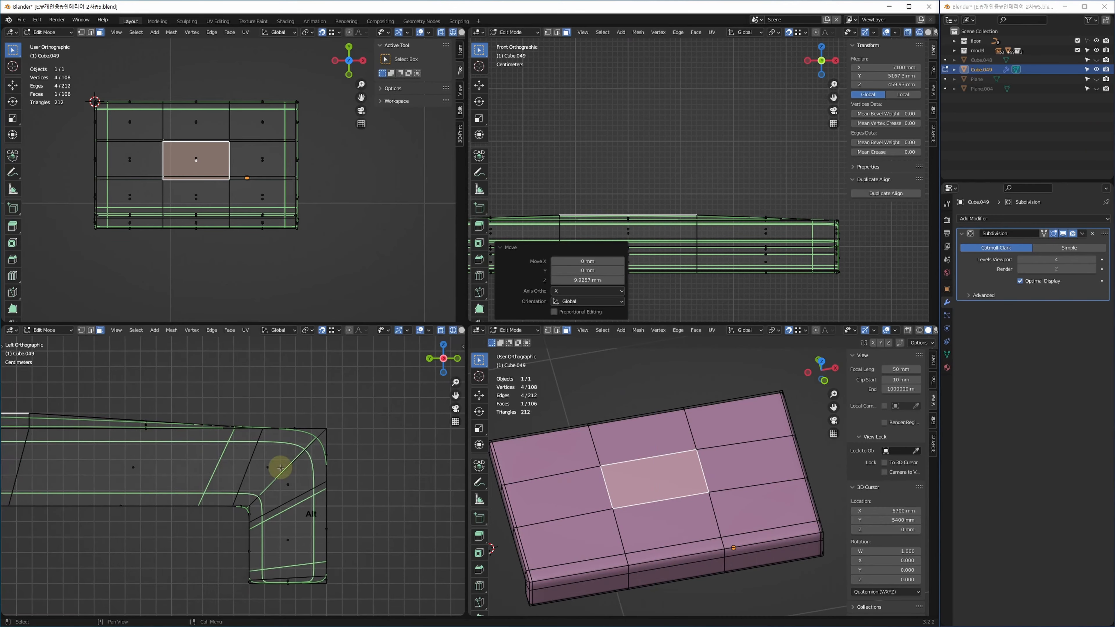
{"action": "key", "text": "alt+w"}
{"action": "scroll", "coordinate": [519, 444], "scroll_direction": "down", "scroll_amount": 5}
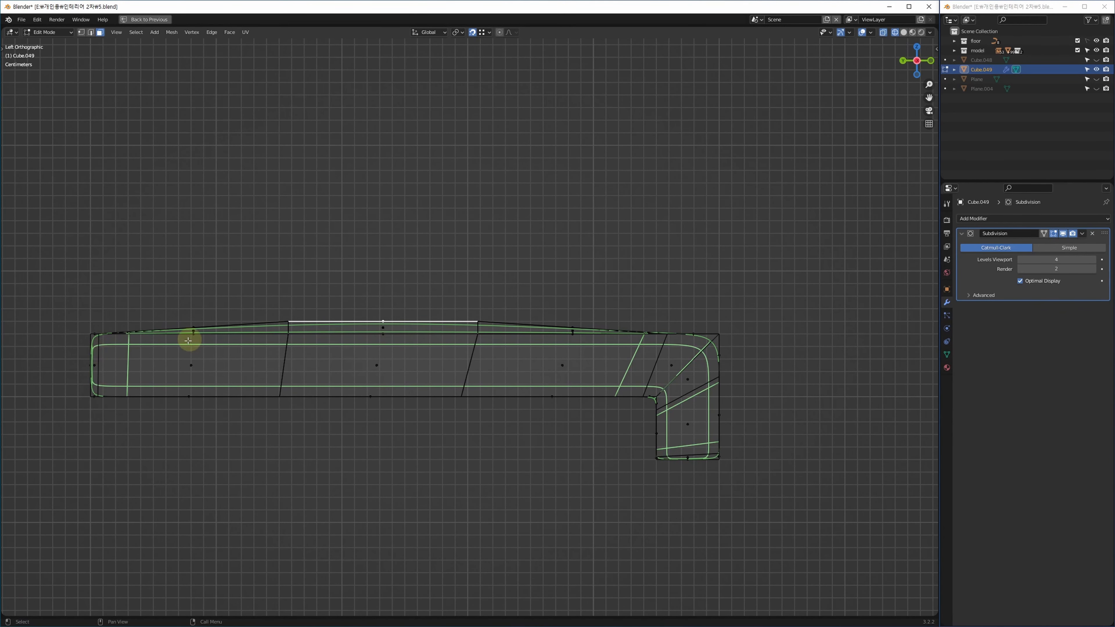
Lift two vertices on the top front edge about 1.8 mm along Z.
{"action": "key", "text": "1"}
{"action": "left_click_drag", "start_coordinate": [447, 280], "coordinate": [502, 481]}
{"action": "key", "text": "alt+w"}
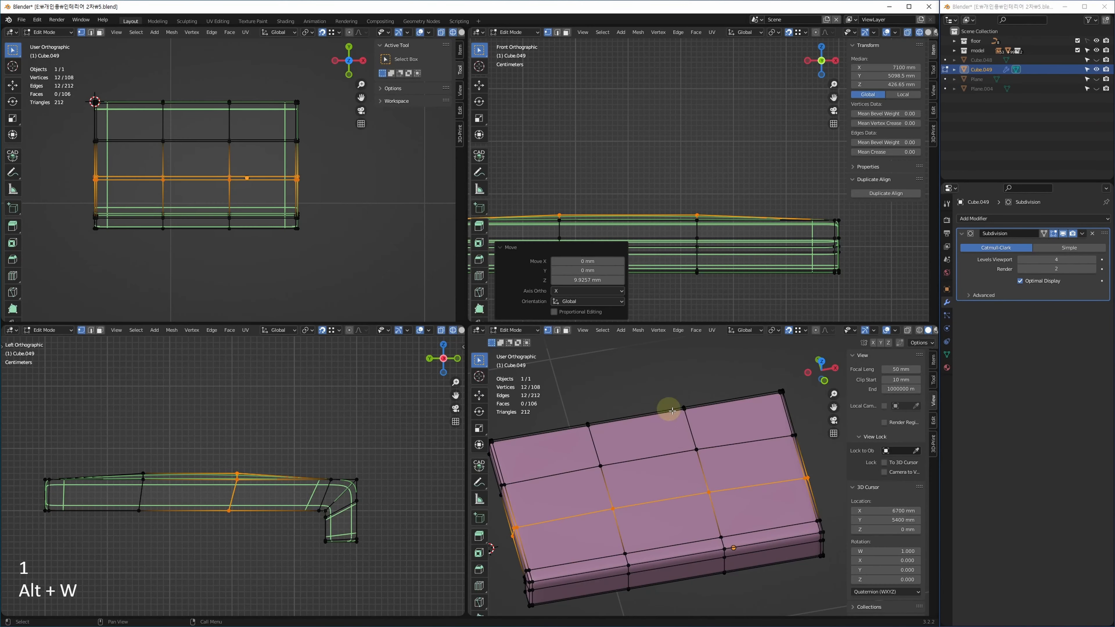
{"action": "key", "text": "1"}
{"action": "key", "text": "1"}
{"action": "left_click", "coordinate": [632, 527]}
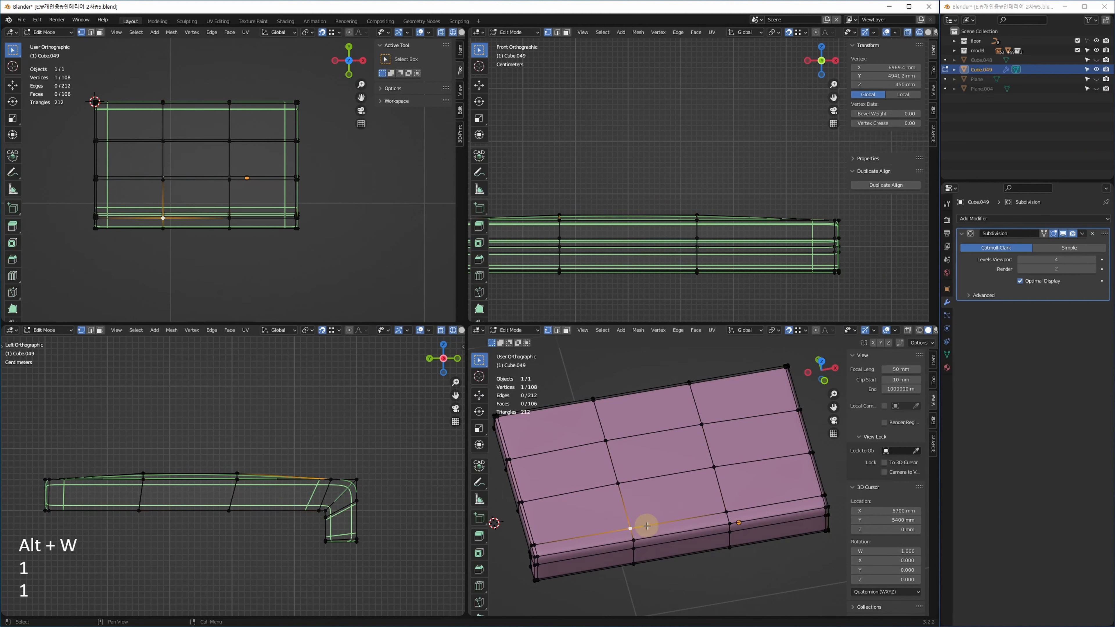
{"action": "left_click", "coordinate": [725, 512], "text": "shift"}
{"action": "middle_click_drag", "start_coordinate": [304, 460], "coordinate": [313, 465], "text": "shift"}
{"action": "scroll", "coordinate": [351, 503], "scroll_direction": "up", "scroll_amount": 3}
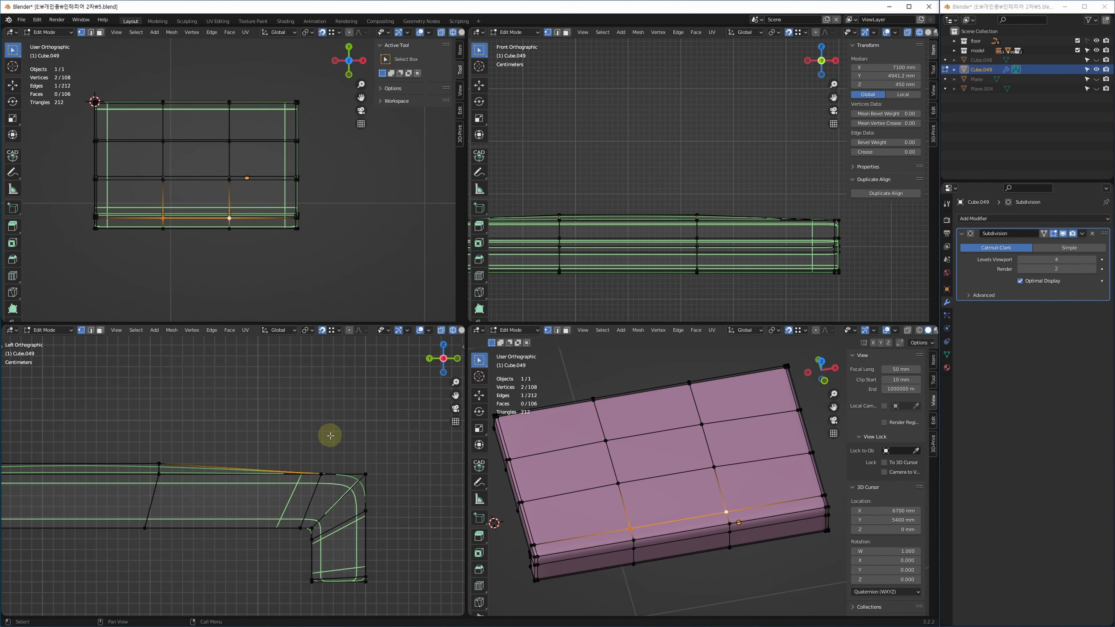
{"action": "key", "text": "g"}
{"action": "key", "text": "z"}
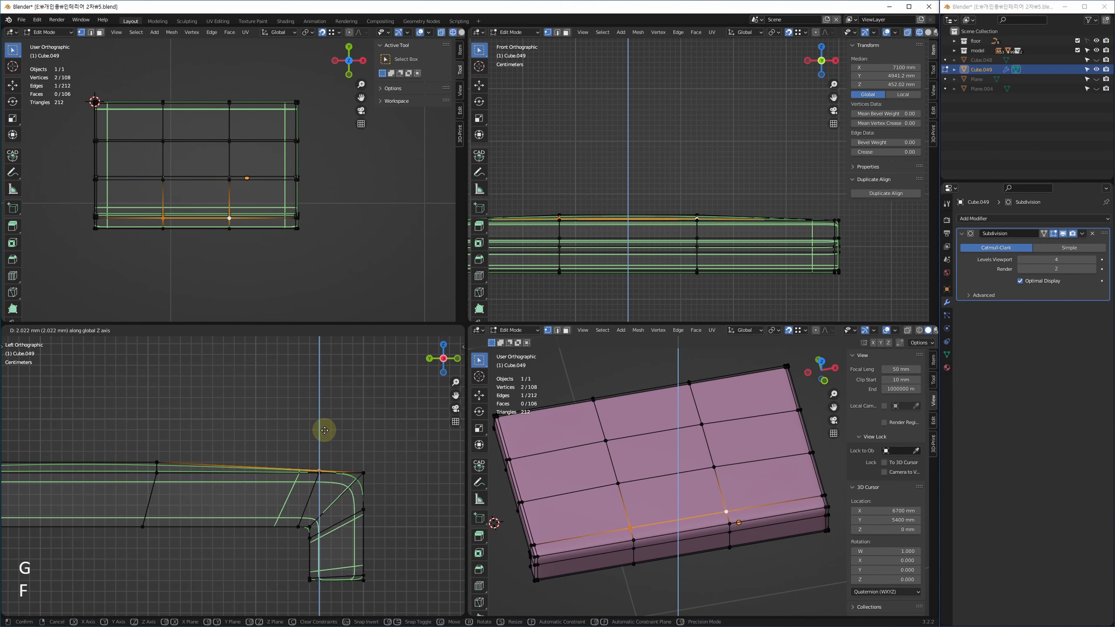
{"action": "left_click", "coordinate": [324, 430]}
Slide the lip's front face along its edges in Y, then return to object mode.
{"action": "middle_click_drag", "start_coordinate": [418, 504], "coordinate": [366, 462], "text": "shift"}
{"action": "middle_click_drag", "start_coordinate": [630, 518], "coordinate": [615, 457], "text": "shift"}
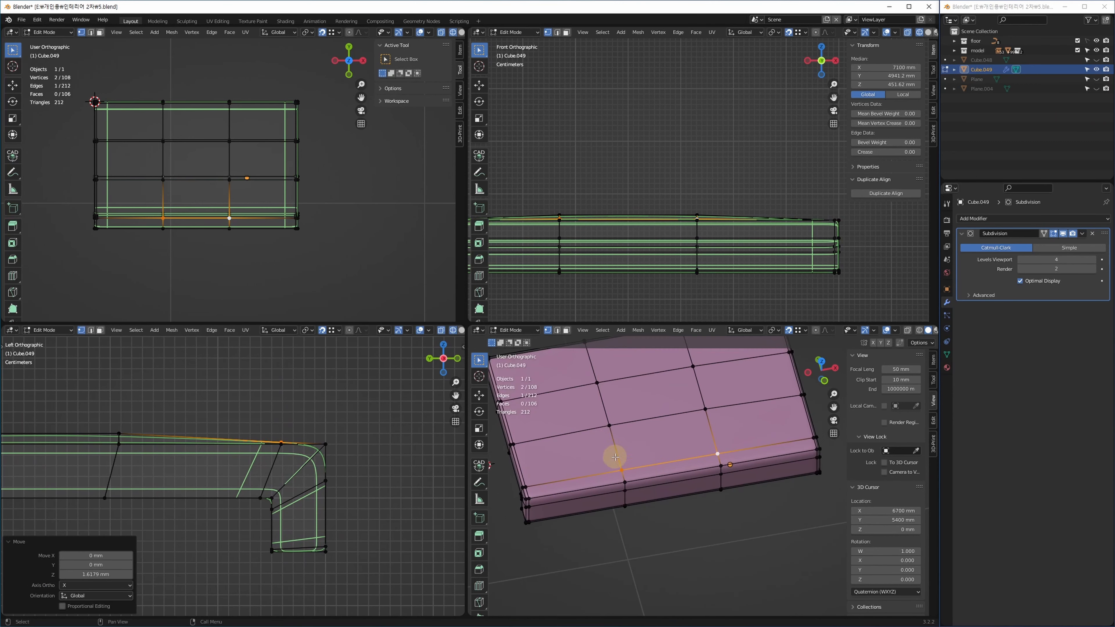
{"action": "key", "text": "3"}
{"action": "left_click", "coordinate": [673, 497]}
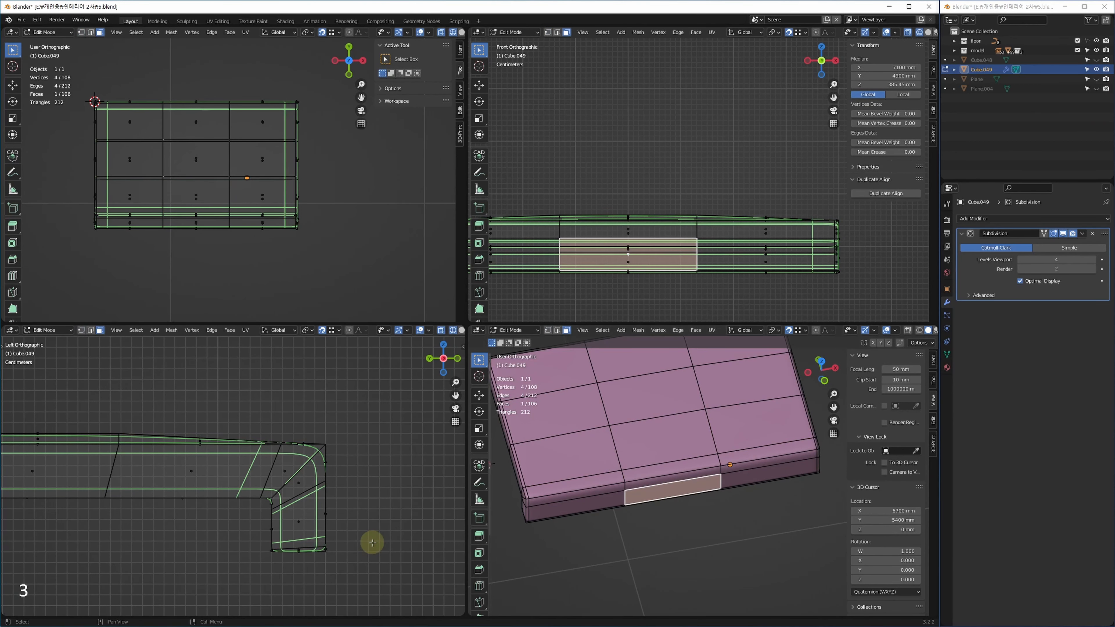
{"action": "key", "text": "g"}
{"action": "key", "text": "f"}
{"action": "left_click", "coordinate": [334, 497]}
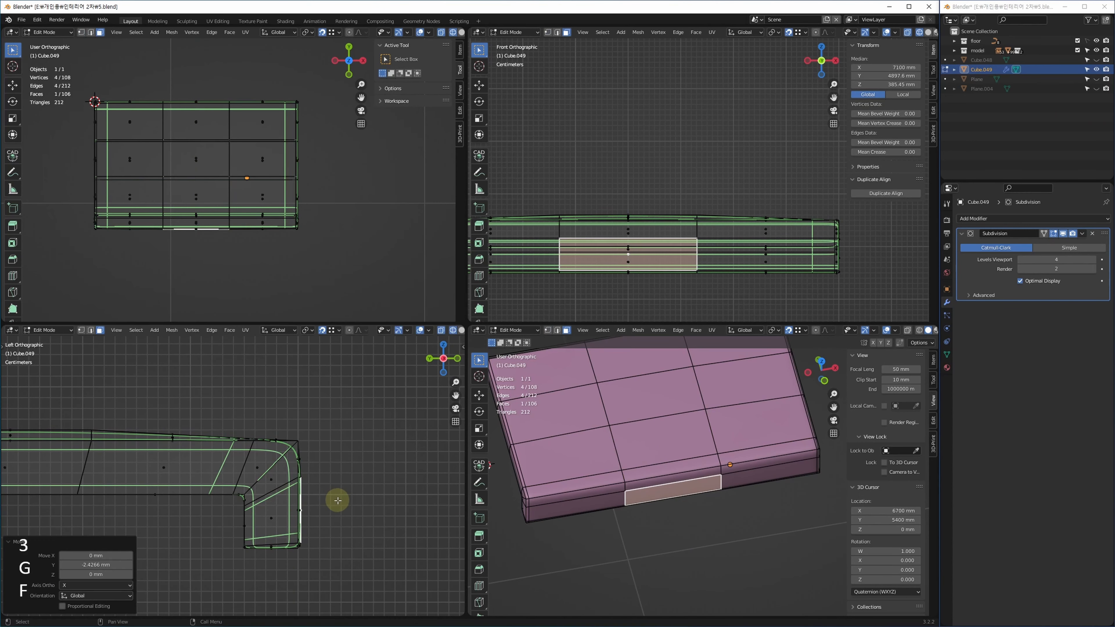
{"action": "key", "text": "g"}
{"action": "key", "text": "f"}
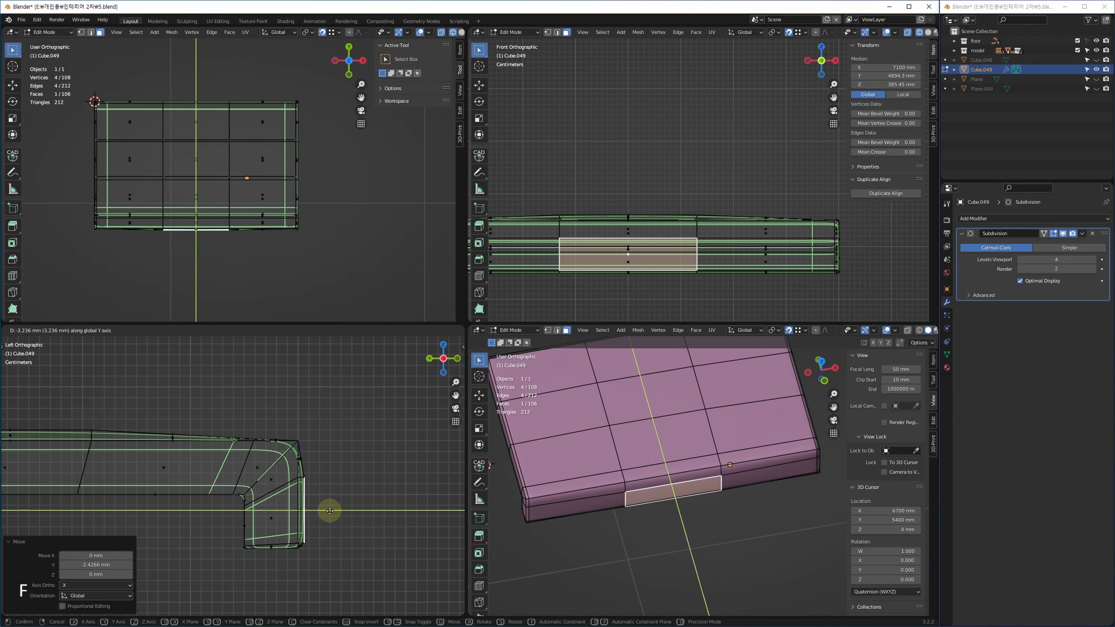
{"action": "left_click", "coordinate": [329, 511]}
{"action": "key", "text": "Tab"}
Deselect the slab and leave local view to show the whole office floor plan.
{"action": "key", "text": "ctrl+space"}
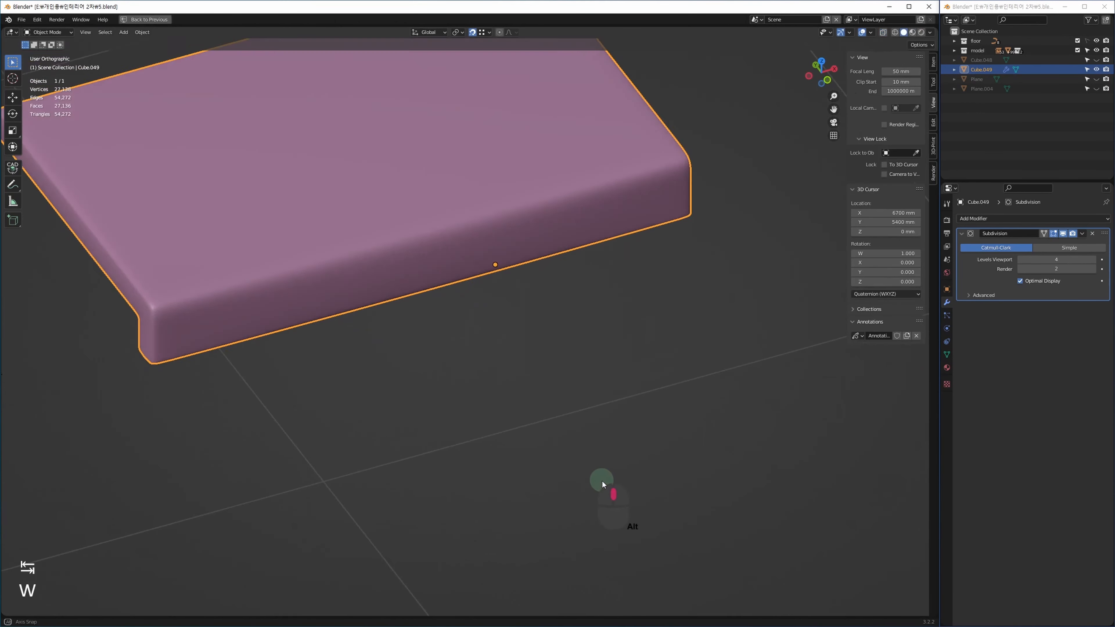
{"action": "key", "text": "KP_Decimal"}
{"action": "left_click", "coordinate": [547, 434]}
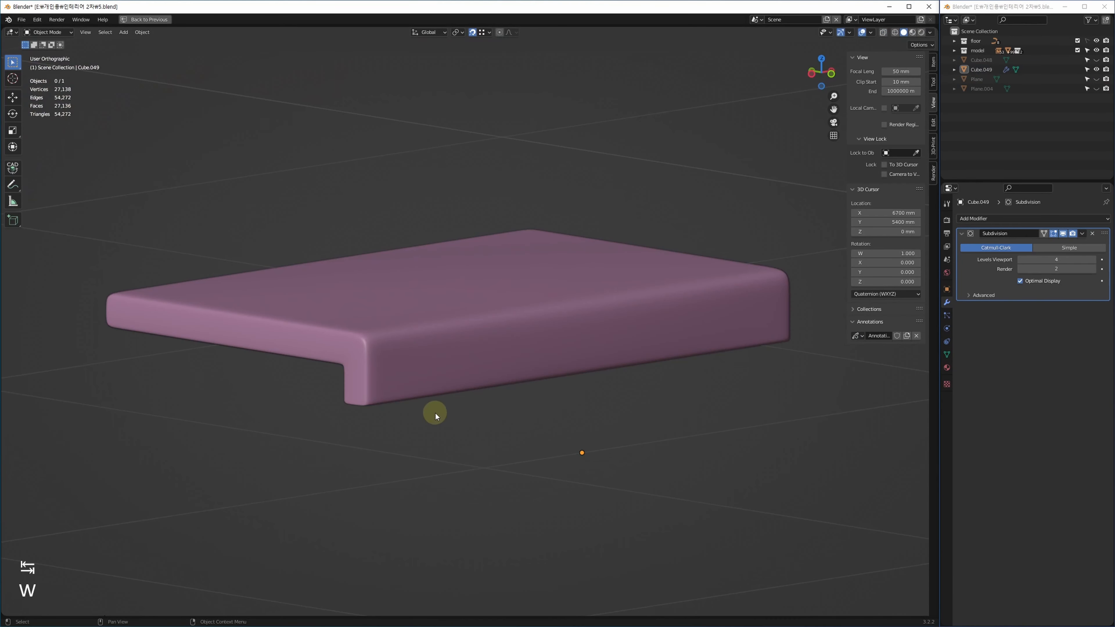
{"action": "middle_click_drag", "start_coordinate": [436, 413], "coordinate": [413, 428]}
{"action": "key", "text": "alt+q"}
{"action": "middle_click_drag", "start_coordinate": [656, 402], "coordinate": [632, 428], "text": "alt"}
Select Cube.049, box-select its left-edge vertices in edit mode, then return to object mode.
{"action": "left_click", "coordinate": [376, 454]}
{"action": "scroll", "coordinate": [442, 461], "scroll_direction": "up", "scroll_amount": 4}
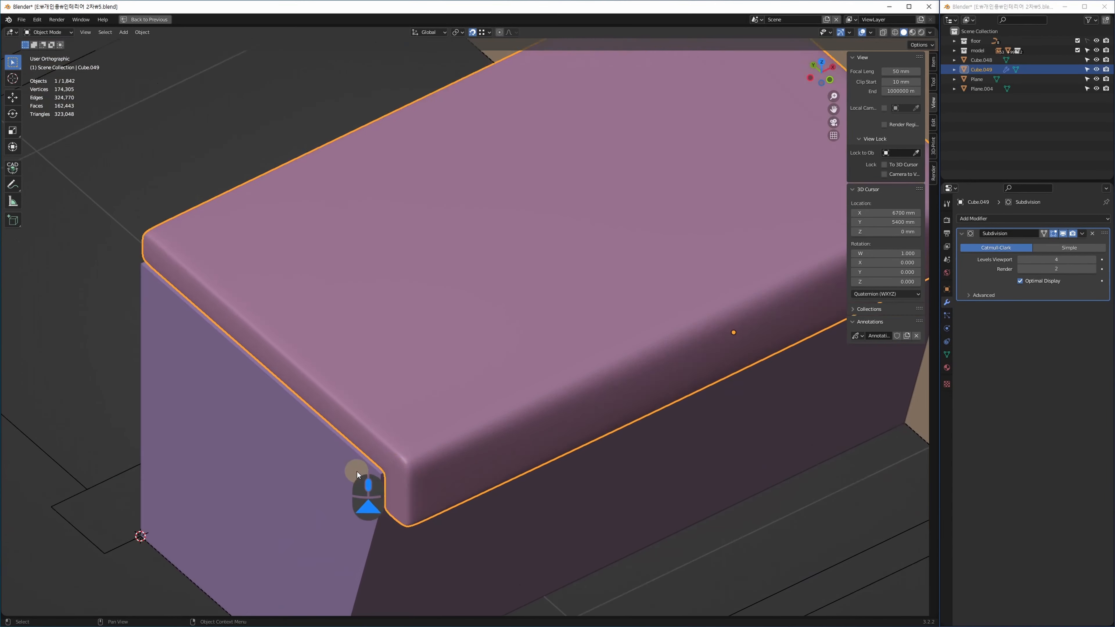
{"action": "scroll", "coordinate": [433, 475], "scroll_direction": "up", "scroll_amount": 3}
{"action": "key", "text": "alt+w"}
{"action": "key", "text": "alt+w"}
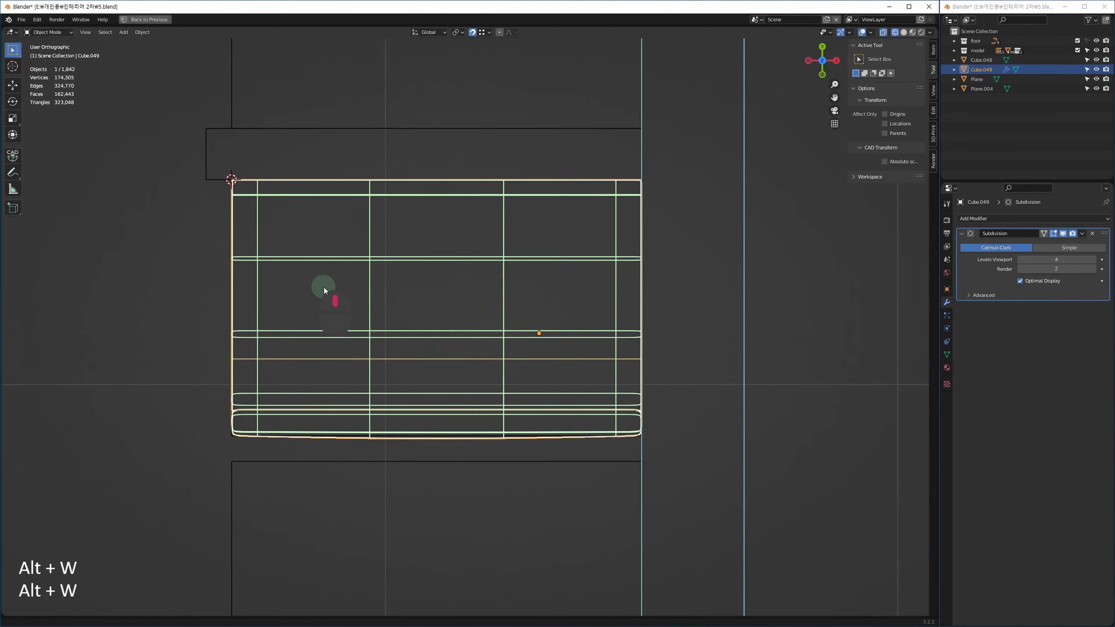
{"action": "middle_click_drag", "start_coordinate": [324, 287], "coordinate": [443, 306]}
{"action": "scroll", "coordinate": [311, 203], "scroll_direction": "up", "scroll_amount": 1}
{"action": "middle_click_drag", "start_coordinate": [386, 244], "coordinate": [366, 235]}
{"action": "key", "text": "Tab"}
{"action": "left_click_drag", "start_coordinate": [306, 133], "coordinate": [389, 571]}
{"action": "middle_click_drag", "start_coordinate": [343, 413], "coordinate": [347, 411]}
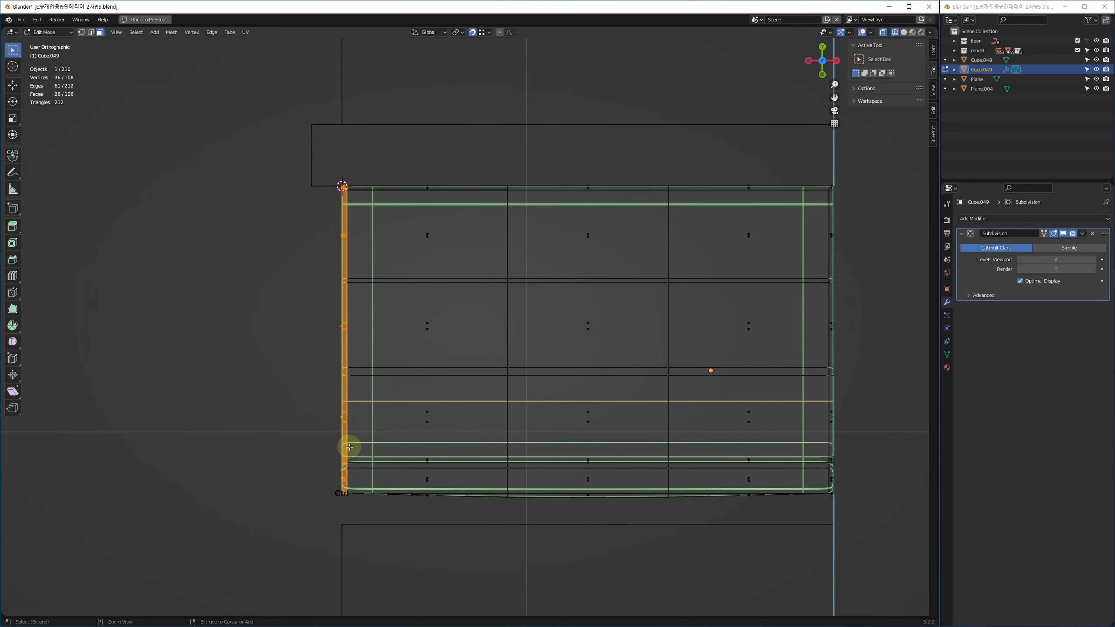
{"action": "key", "text": "ctrl+Left"}
{"action": "key", "text": "alt+w"}
{"action": "key", "text": "alt+w"}
{"action": "key", "text": "Tab"}
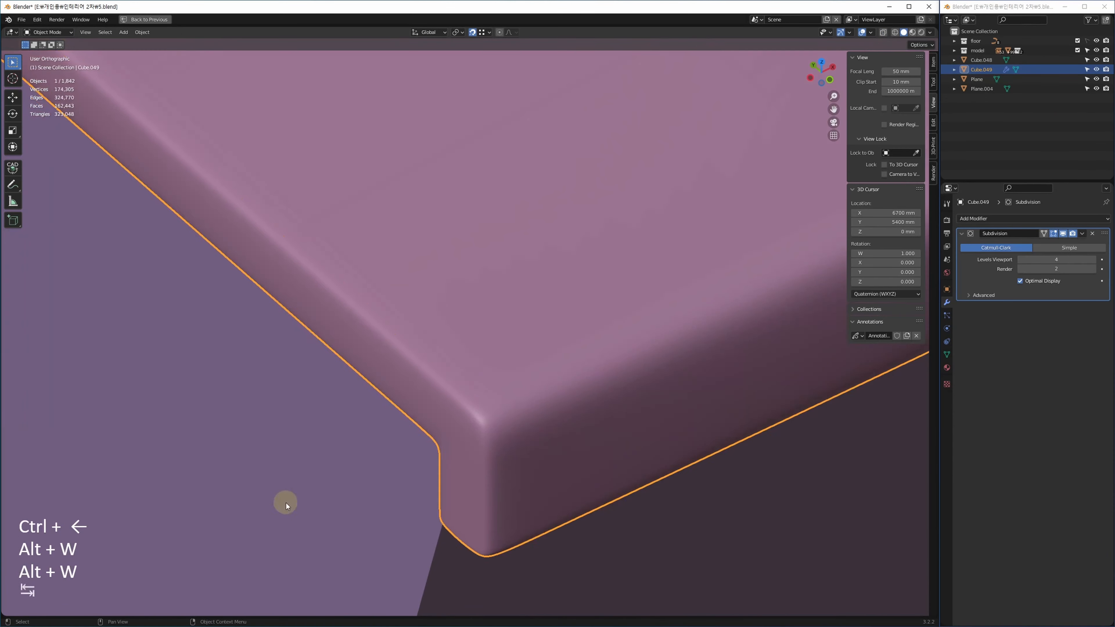
Inspect Cube.049 together with Cube.048 in the four-view layout.
{"action": "middle_click_drag", "start_coordinate": [264, 489], "coordinate": [491, 411]}
{"action": "middle_click_drag", "start_coordinate": [471, 466], "coordinate": [610, 468], "text": "alt"}
{"action": "left_click", "coordinate": [828, 518], "text": "ctrl"}
{"action": "middle_click_drag", "start_coordinate": [780, 503], "coordinate": [633, 464], "text": "alt"}
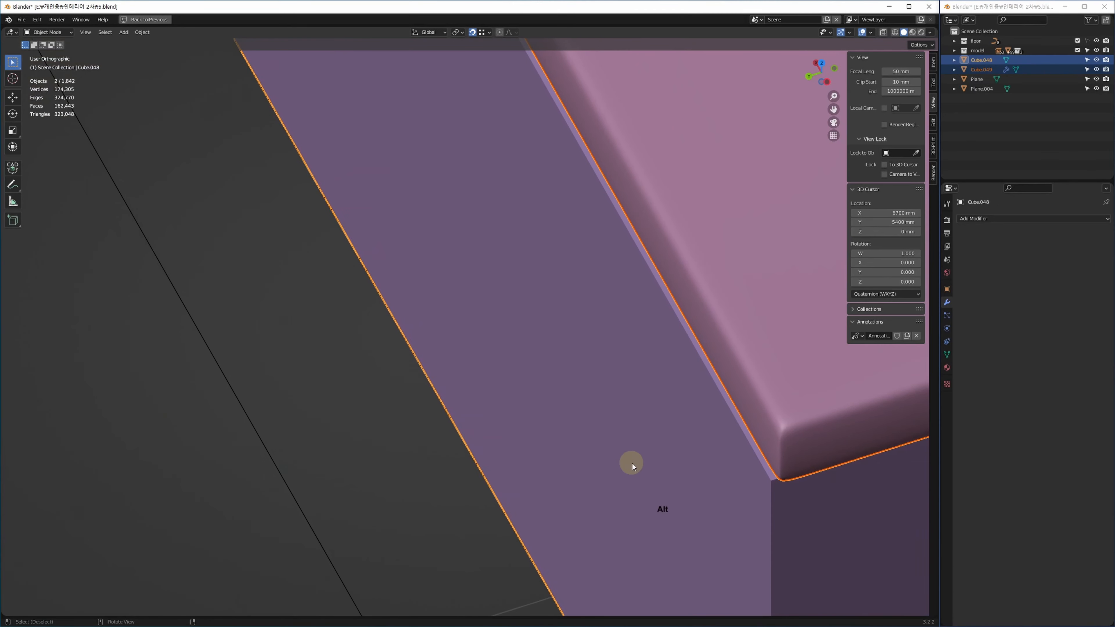
{"action": "key", "text": "alt+w"}
{"action": "key", "text": "alt+w"}
{"action": "scroll", "coordinate": [262, 191], "scroll_direction": "up", "scroll_amount": 8}
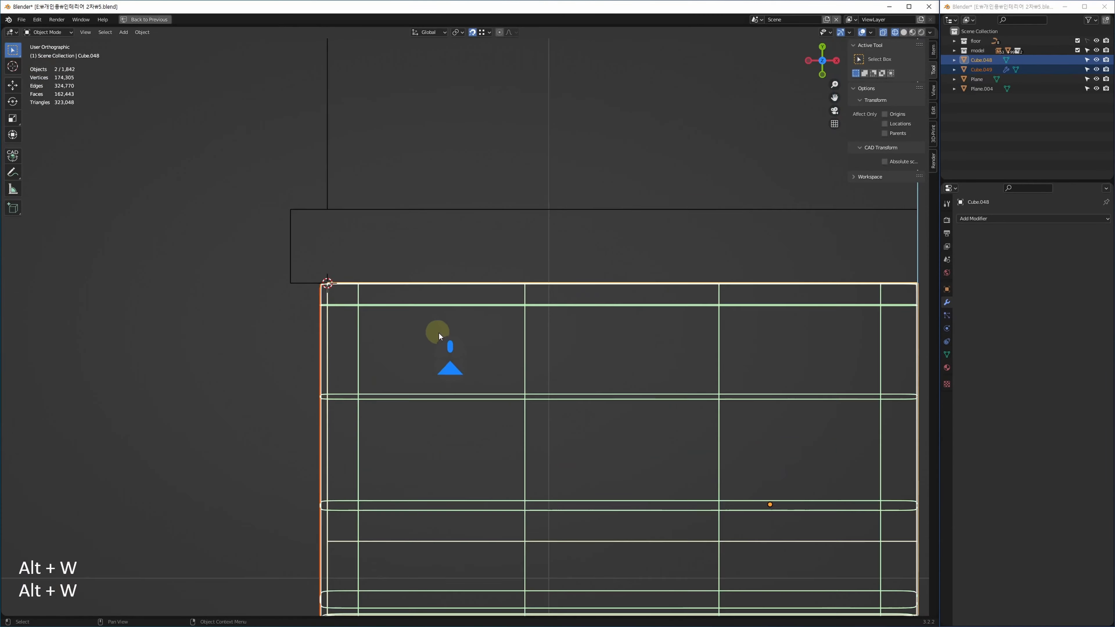
{"action": "scroll", "coordinate": [345, 297], "scroll_direction": "up", "scroll_amount": 4}
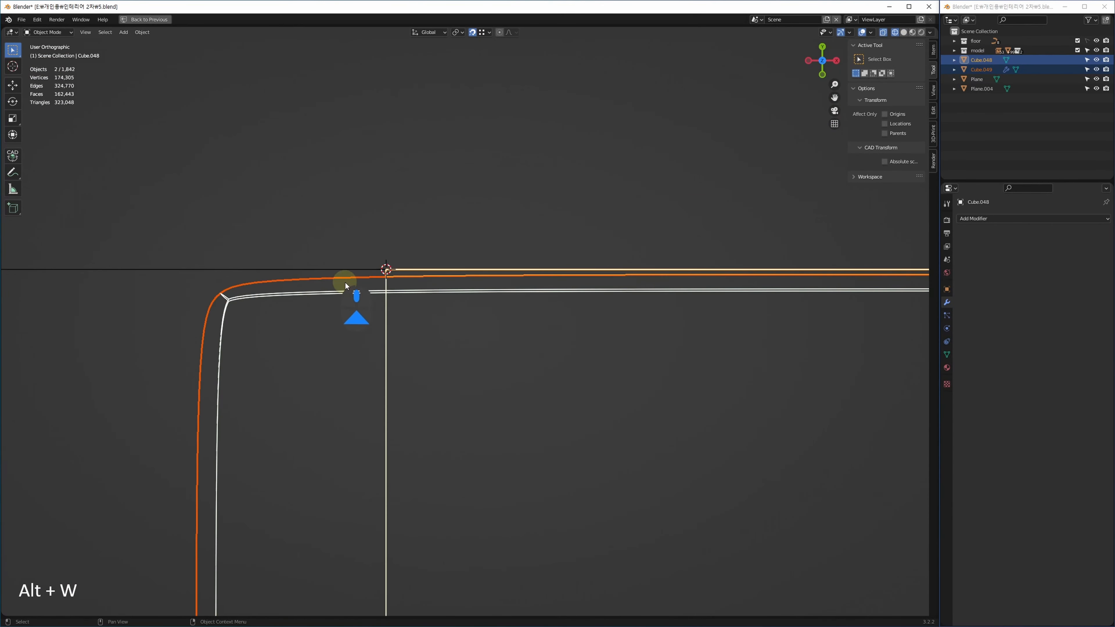
{"action": "scroll", "coordinate": [416, 284], "scroll_direction": "down", "scroll_amount": 6}
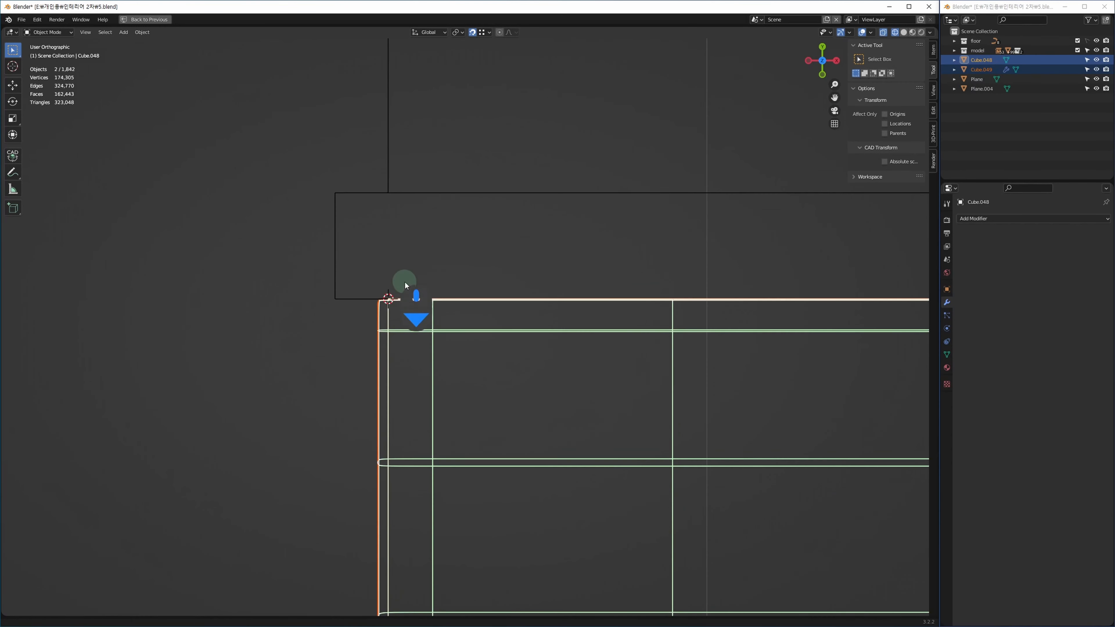
{"action": "key", "text": "alt+w"}
{"action": "key", "text": "alt+w"}
{"action": "middle_click_drag", "start_coordinate": [491, 428], "coordinate": [764, 488], "text": "alt"}
Deselect all objects and show the full floor plan in four views.
{"action": "left_click", "coordinate": [771, 478]}
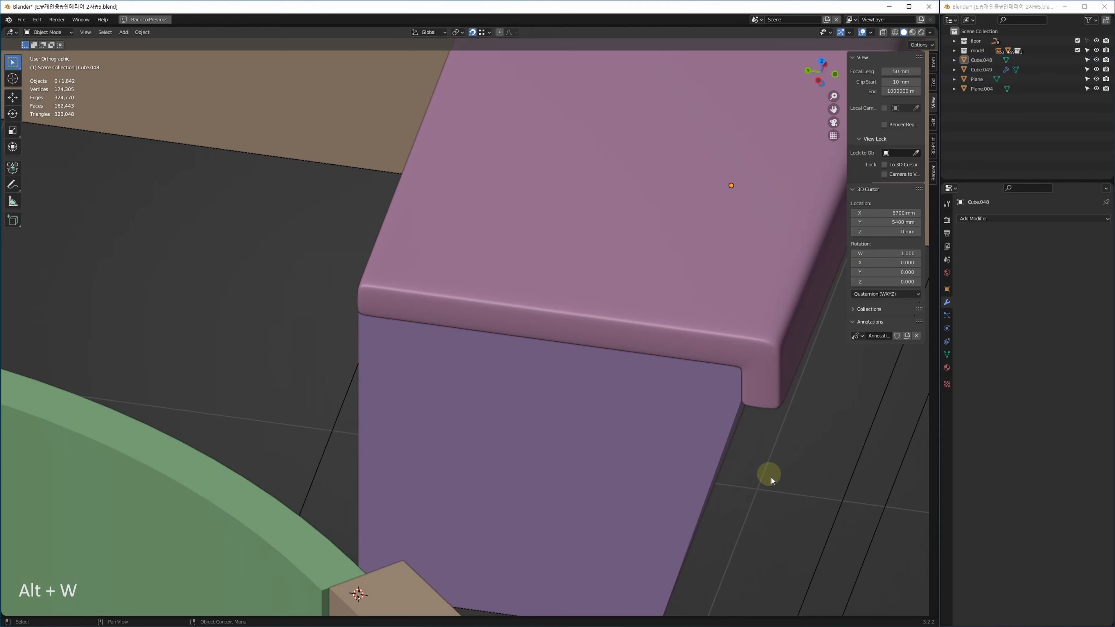
{"action": "middle_click_drag", "start_coordinate": [756, 435], "coordinate": [517, 446]}
{"action": "left_click", "coordinate": [455, 368]}
{"action": "scroll", "coordinate": [410, 479], "scroll_direction": "down", "scroll_amount": 5}
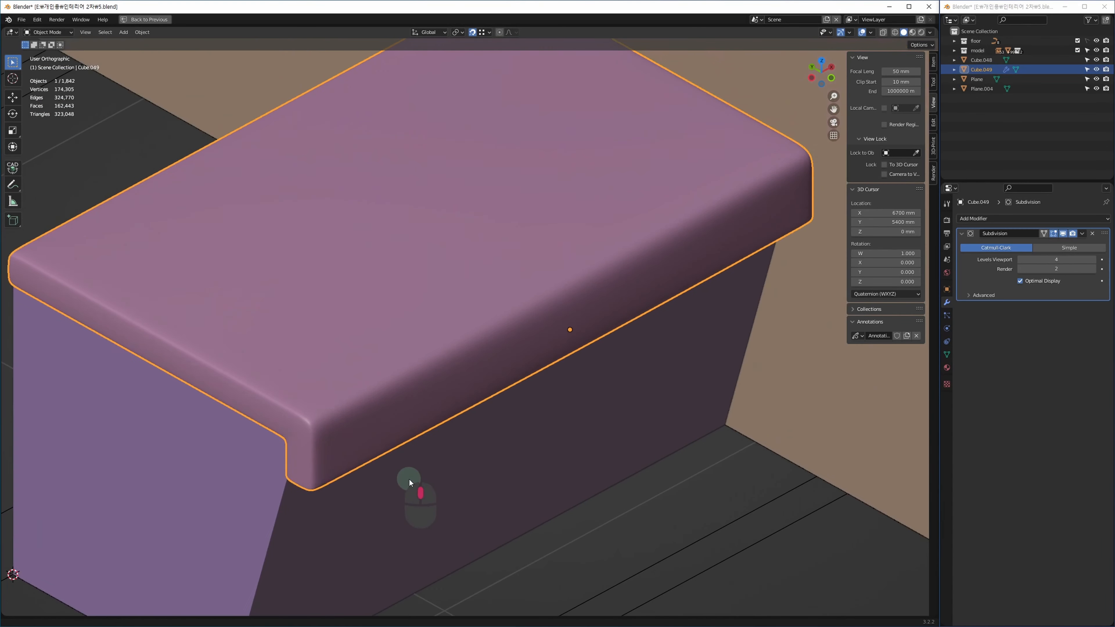
{"action": "middle_click_drag", "start_coordinate": [487, 475], "coordinate": [473, 473], "text": "alt"}
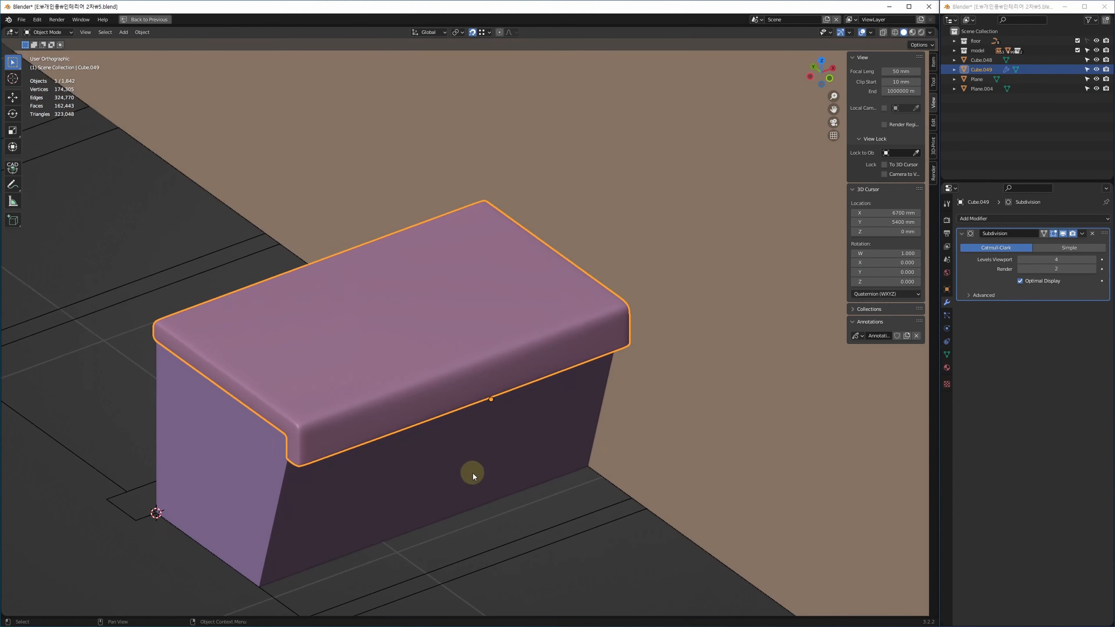
{"action": "left_click", "coordinate": [520, 560]}
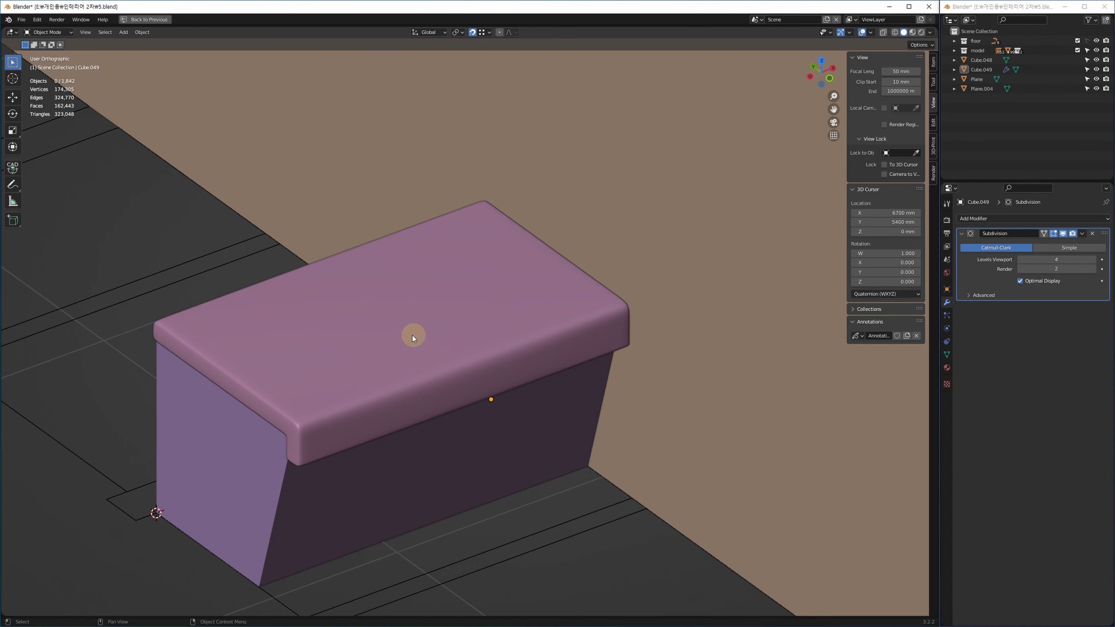
{"action": "key", "text": "alt+w"}
In a wireframe top view, add a mesh cube with Size 1000 mm.
{"action": "key", "text": "z"}
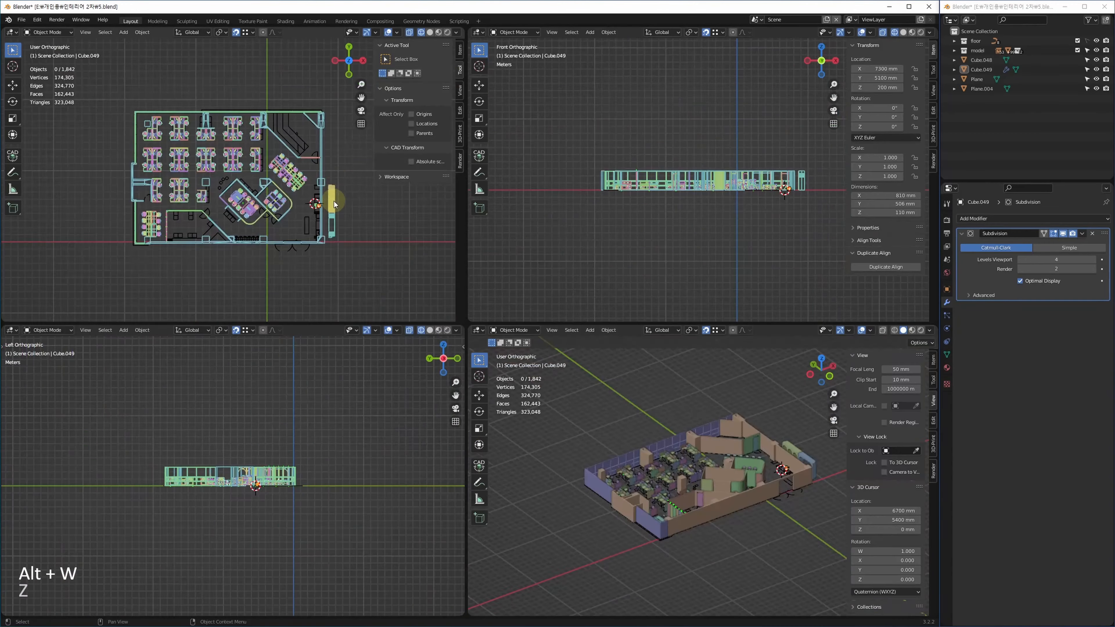
{"action": "key", "text": "alt+w"}
{"action": "scroll", "coordinate": [361, 346], "scroll_direction": "up", "scroll_amount": 4}
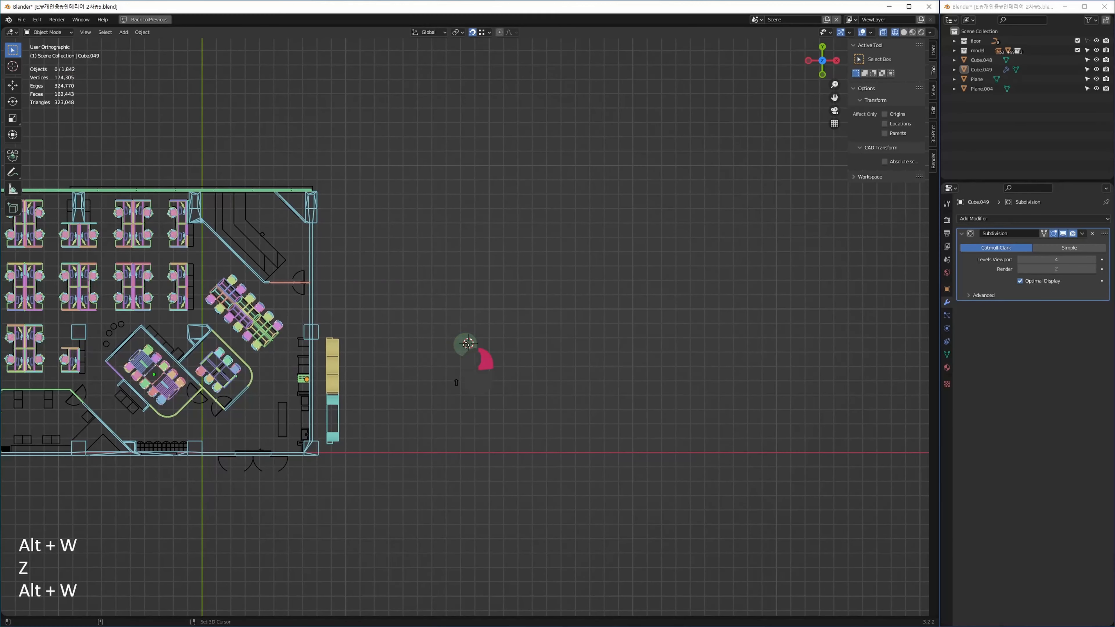
{"action": "key", "text": "shift+a"}
{"action": "mouse_move", "coordinate": [458, 359]}
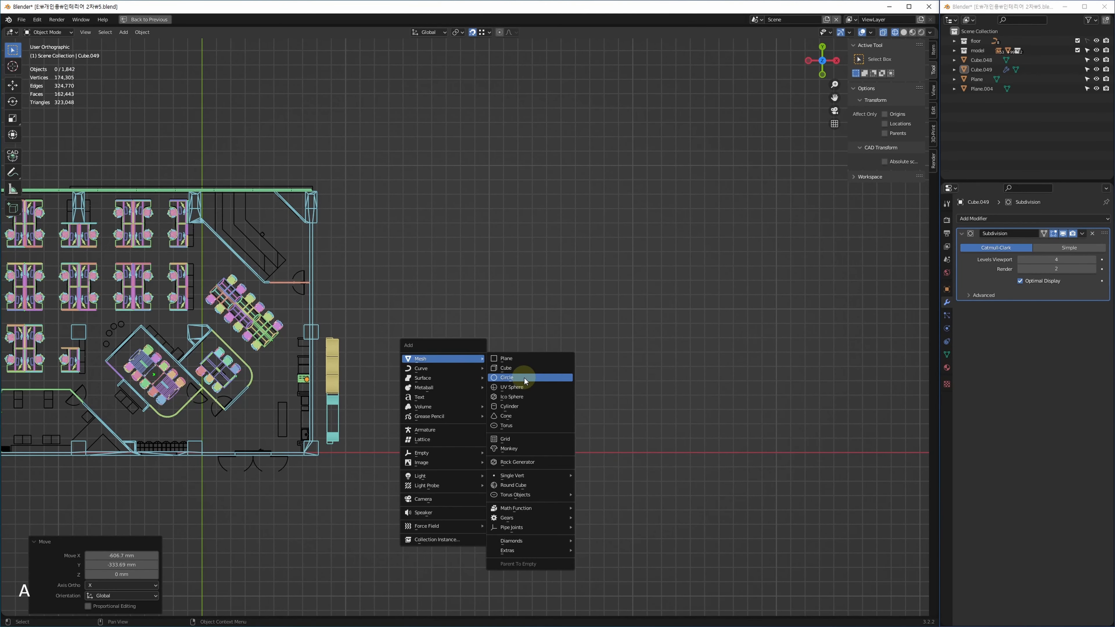
{"action": "left_click", "coordinate": [520, 368]}
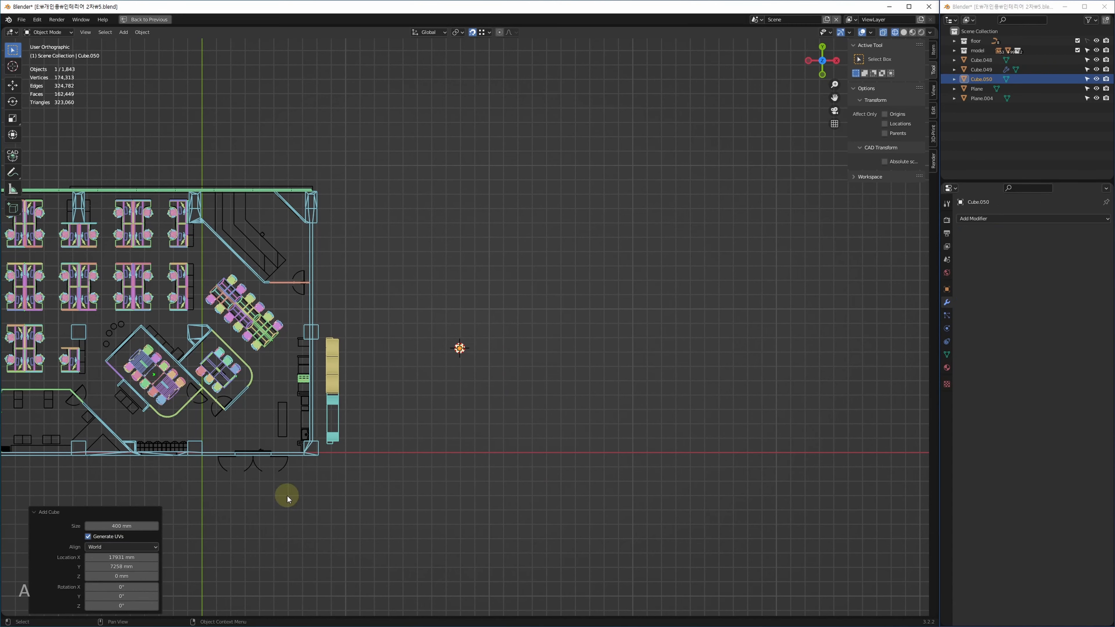
{"action": "left_click", "coordinate": [126, 526]}
{"action": "type", "text": "1000"}
{"action": "key", "text": "Return"}
Isolate the new Cube.050 on its own and show it in the four-view layout.
{"action": "key", "text": "z"}
{"action": "key", "text": "alt+q"}
{"action": "key", "text": "alt+w"}
{"action": "key", "text": "z"}
{"action": "key", "text": "w"}
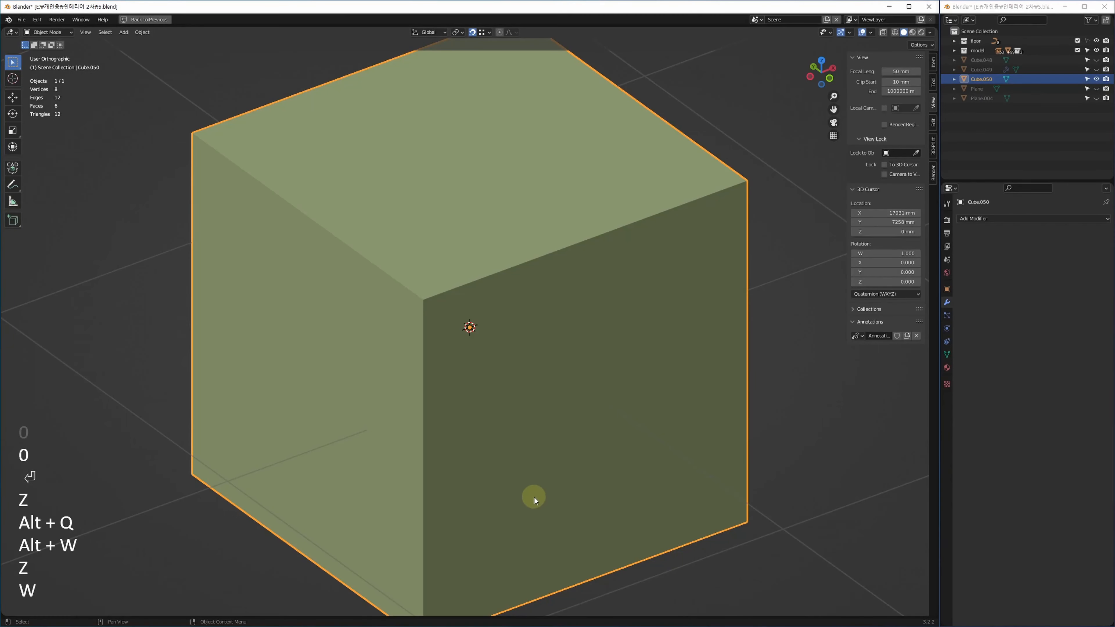
{"action": "key", "text": "w"}
{"action": "scroll", "coordinate": [318, 230], "scroll_direction": "down", "scroll_amount": 2}
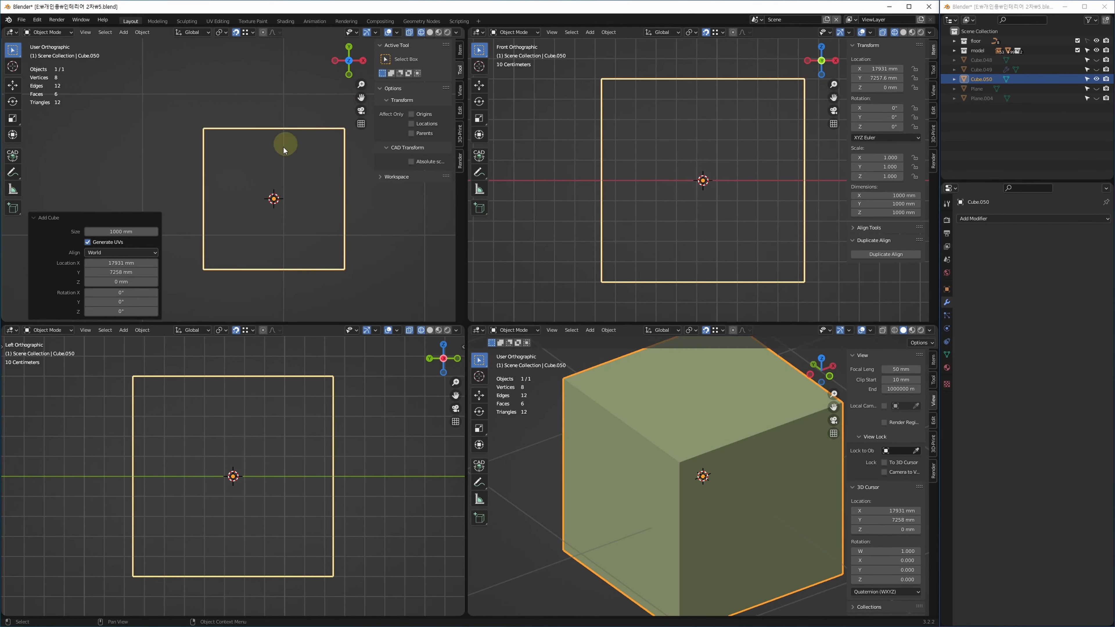
{"action": "key", "text": "Tab"}
{"action": "key", "text": "3"}
{"action": "left_click", "coordinate": [705, 412]}
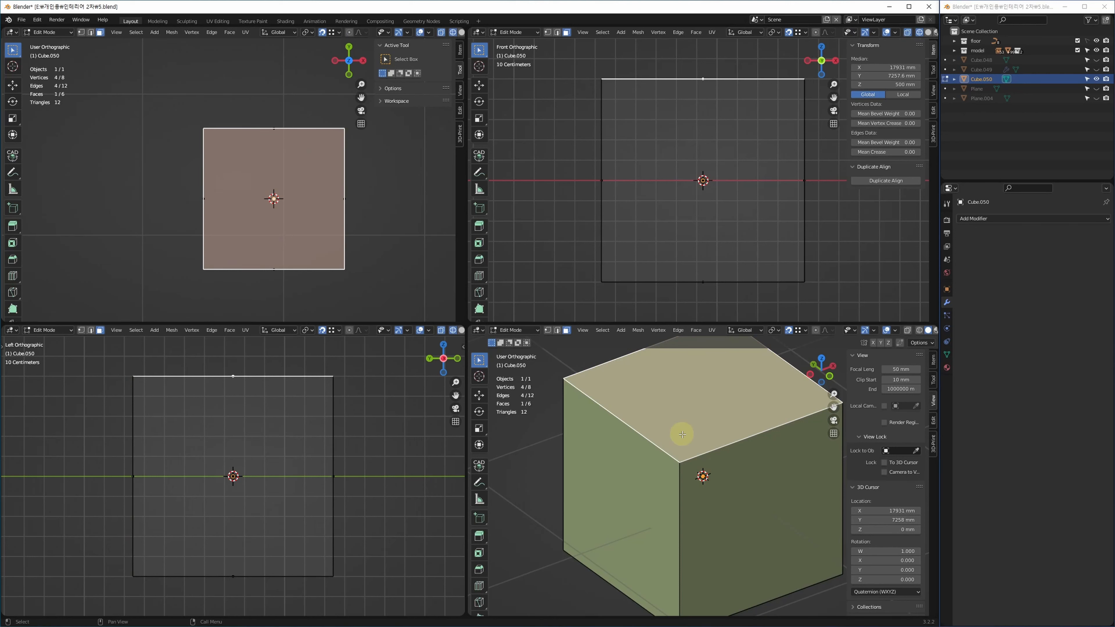
{"action": "key", "text": "Tab"}
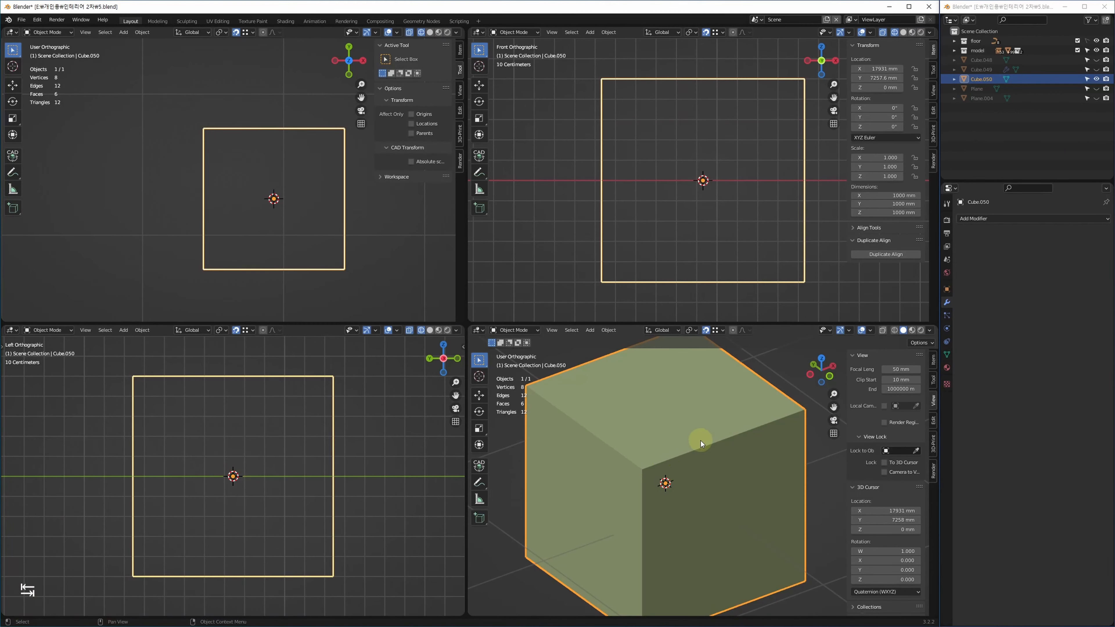
{"action": "key", "text": "Tab"}
{"action": "key", "text": "3"}
{"action": "key", "text": "ctrl+a"}
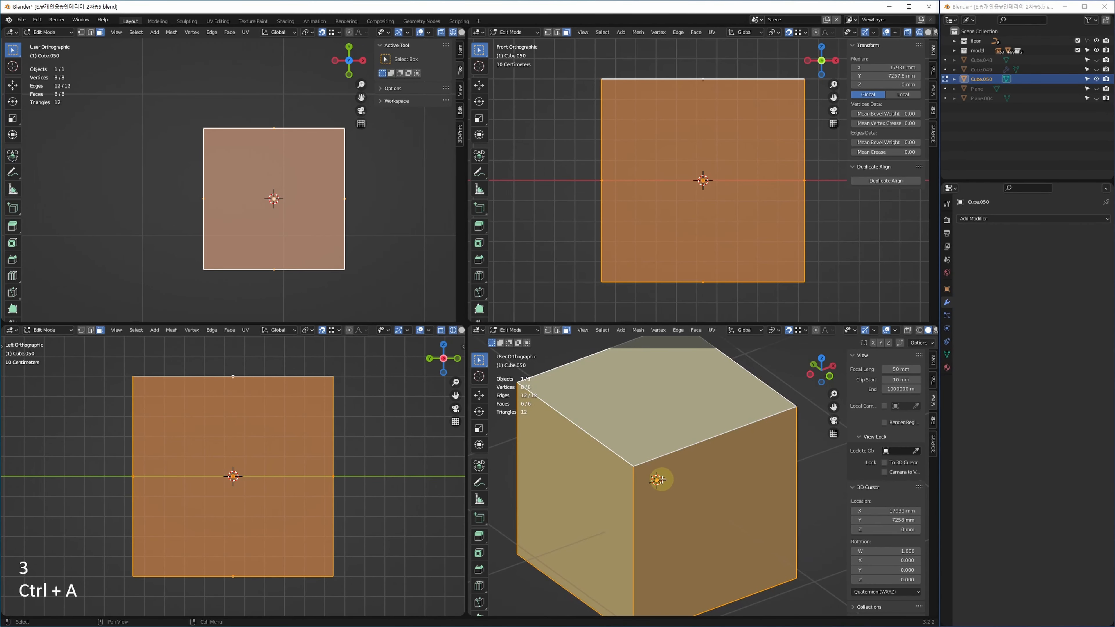
{"action": "key", "text": "ctrl+f"}
{"action": "key", "text": "Escape"}
{"action": "key", "text": "ctrl+e"}
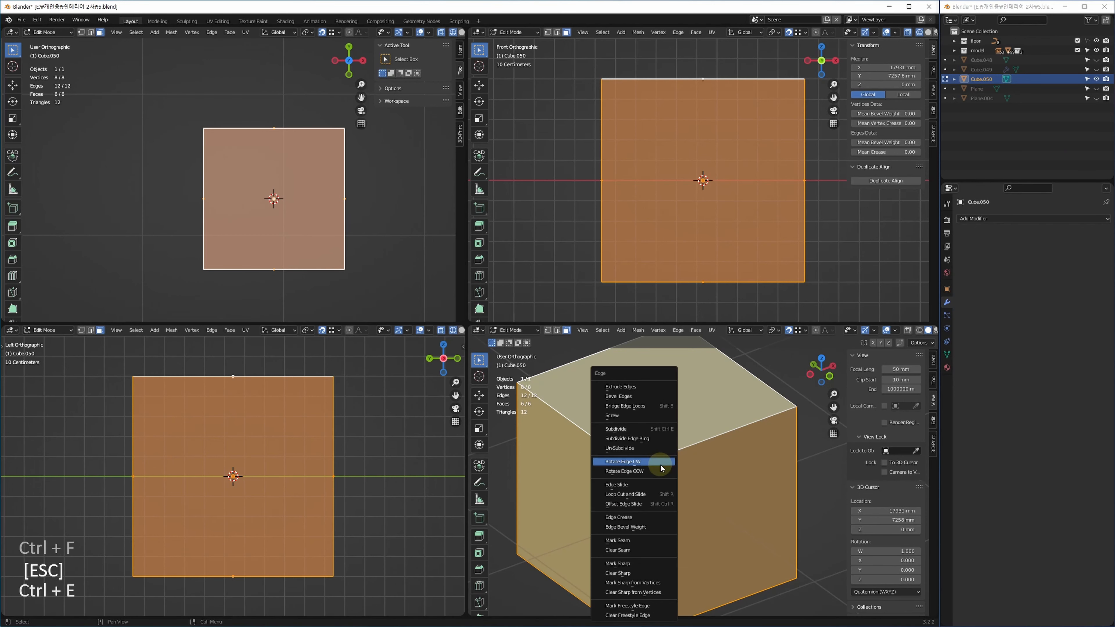
{"action": "left_click", "coordinate": [638, 429]}
{"action": "key", "text": "ctrl+shift+e"}
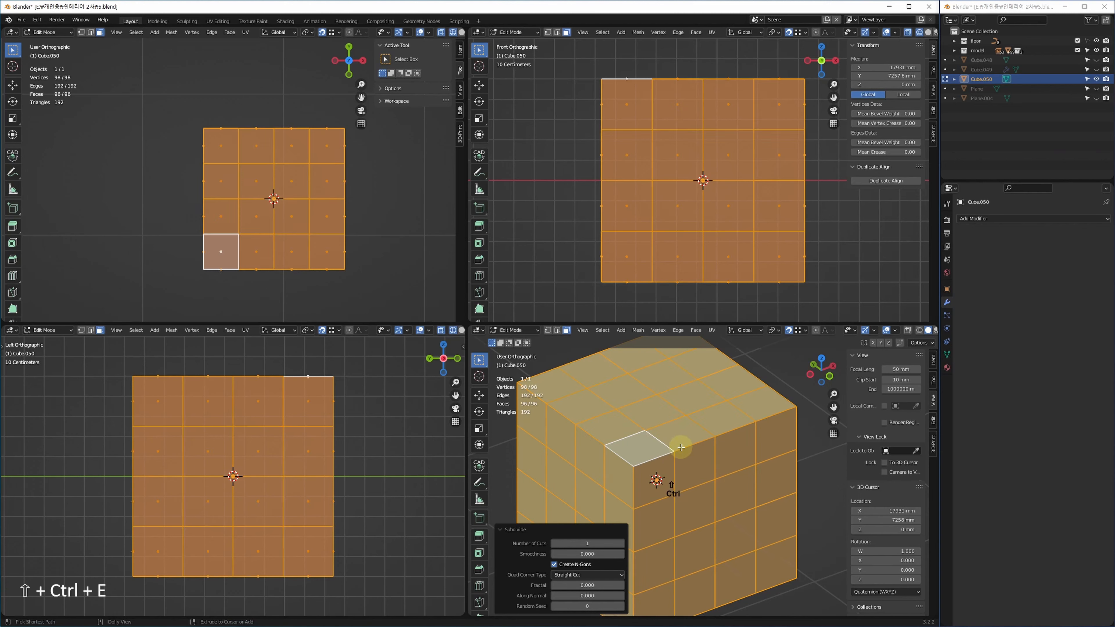
{"action": "key", "text": "ctrl+shift+e"}
{"action": "key", "text": "ctrl+shift+e"}
{"action": "key", "text": "ctrl+shift+e"}
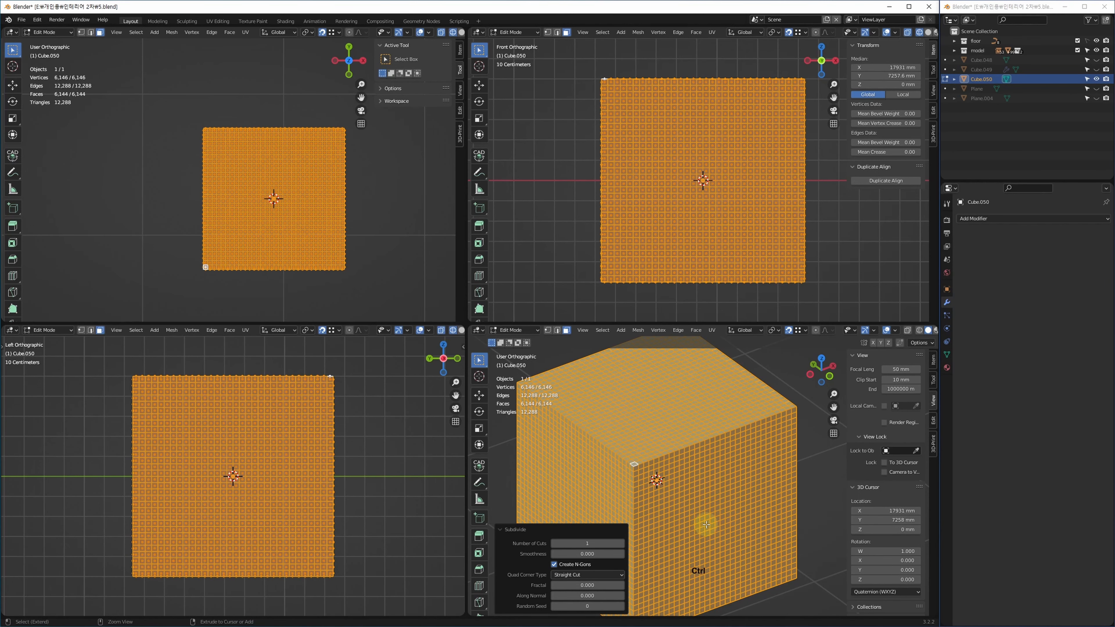
{"action": "key", "text": "ctrl+z"}
{"action": "key", "text": "ctrl+z"}
{"action": "key", "text": "ctrl+z"}
{"action": "key", "text": "ctrl+z"}
{"action": "key", "text": "ctrl+z"}
{"action": "key", "text": "Tab"}
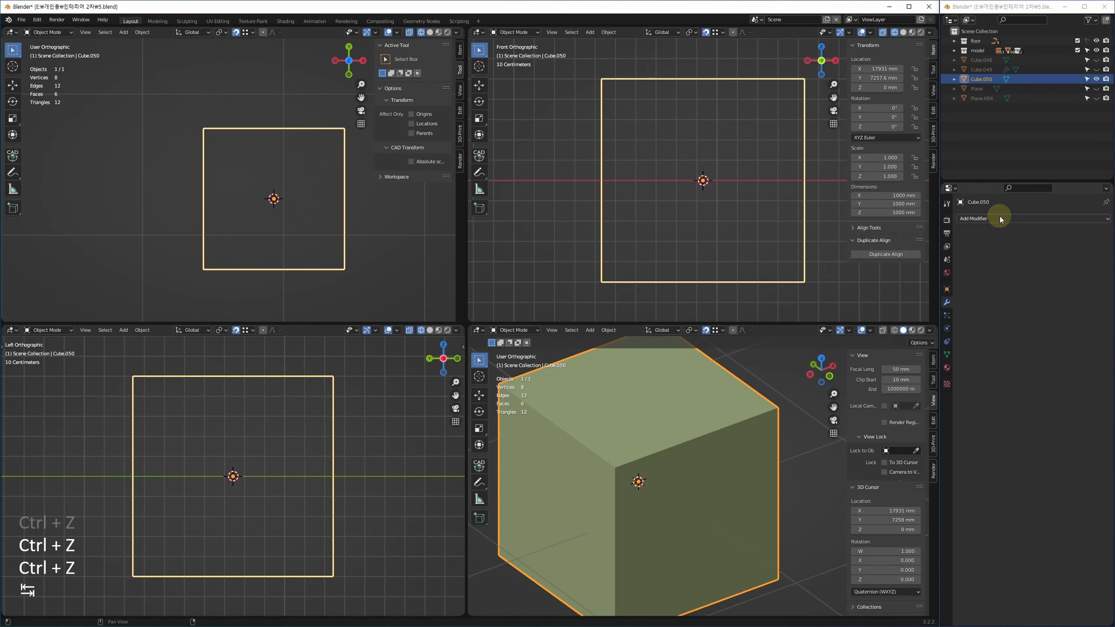
Add a Subdivision Surface modifier to the cube at viewport level 5, set to Simple.
{"action": "left_click", "coordinate": [1000, 218]}
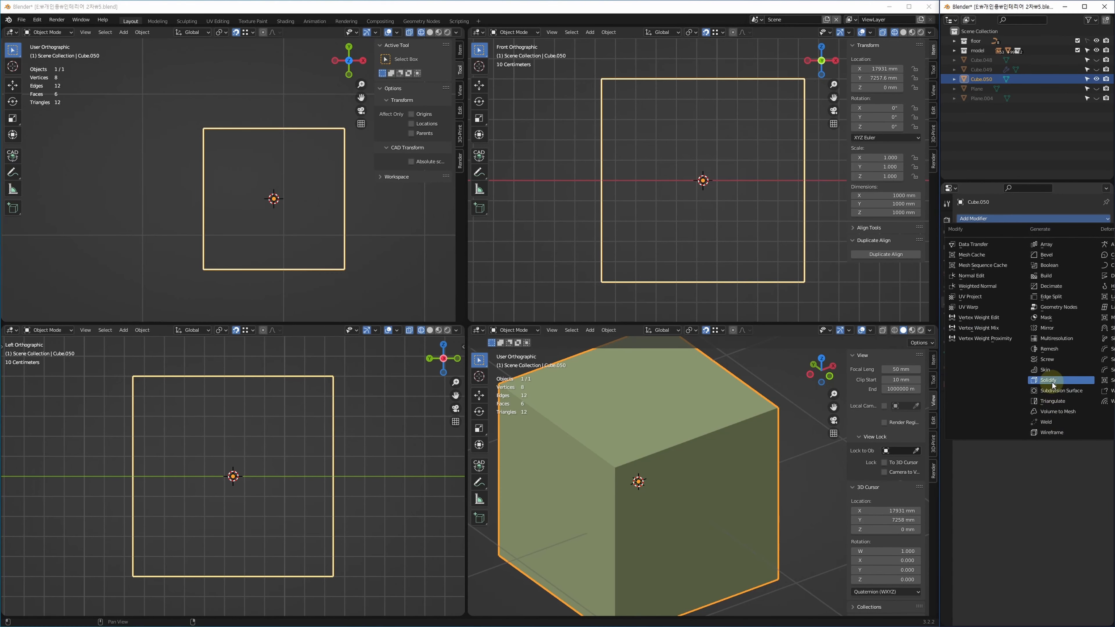
{"action": "left_click", "coordinate": [1060, 390]}
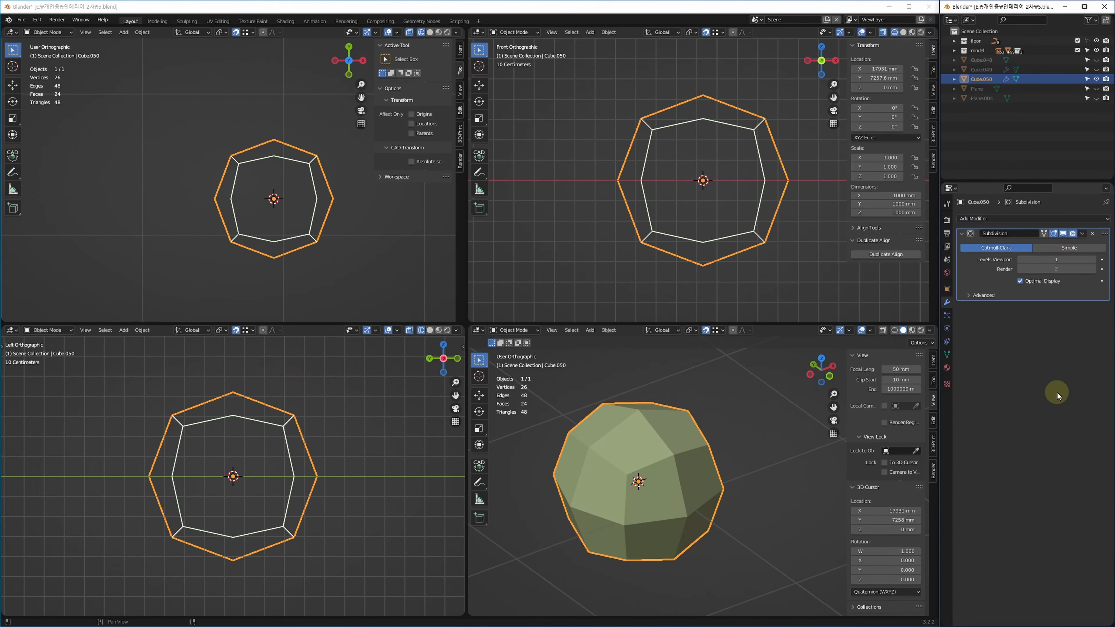
{"action": "left_click", "coordinate": [1094, 260]}
{"action": "left_click", "coordinate": [1095, 260]}
{"action": "left_click", "coordinate": [1094, 260]}
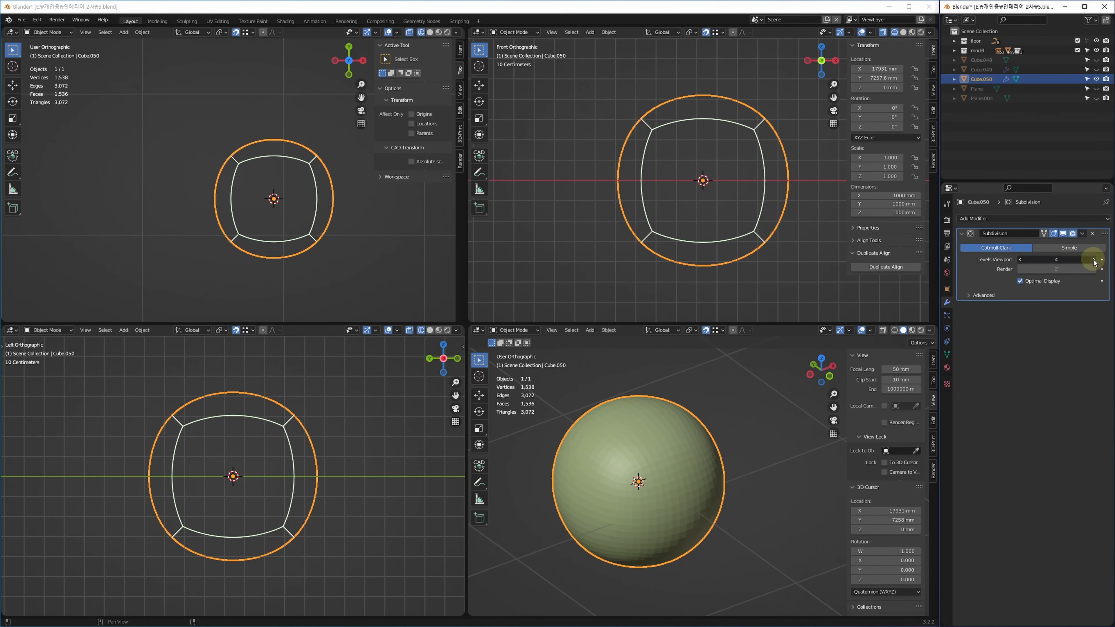
{"action": "left_click", "coordinate": [1094, 260]}
{"action": "left_click", "coordinate": [1094, 260]}
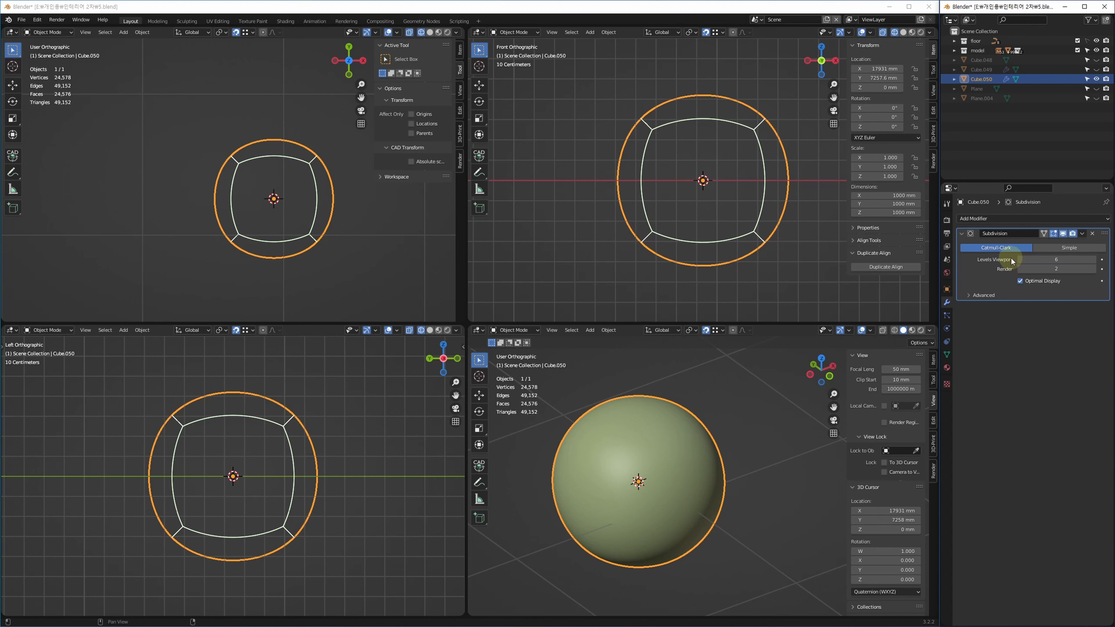
{"action": "left_click", "coordinate": [1021, 260]}
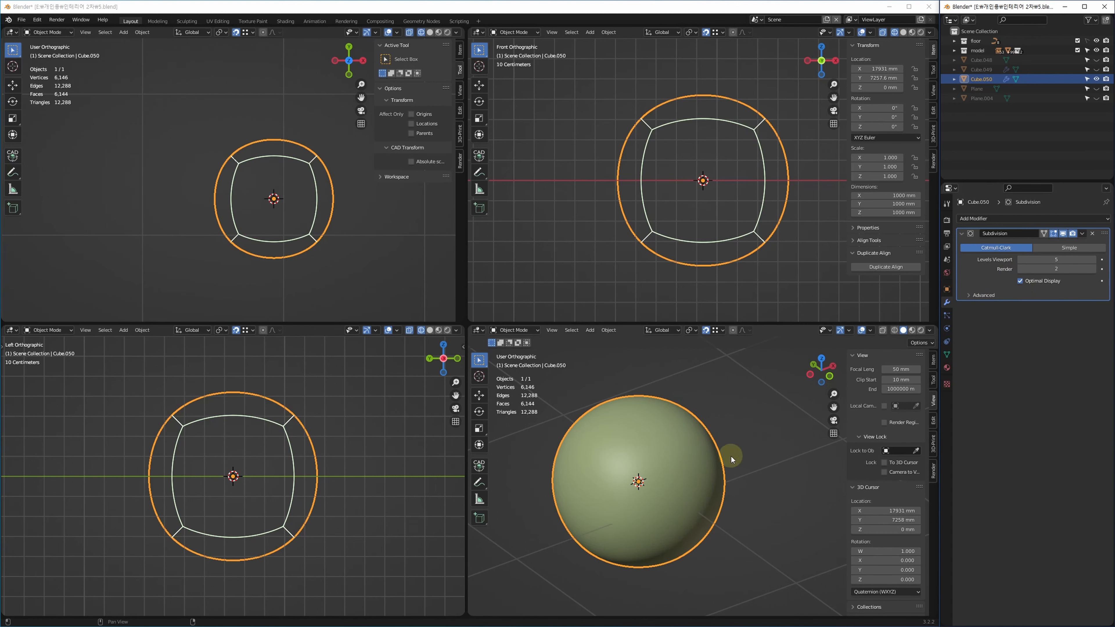
{"action": "left_click", "coordinate": [1068, 248]}
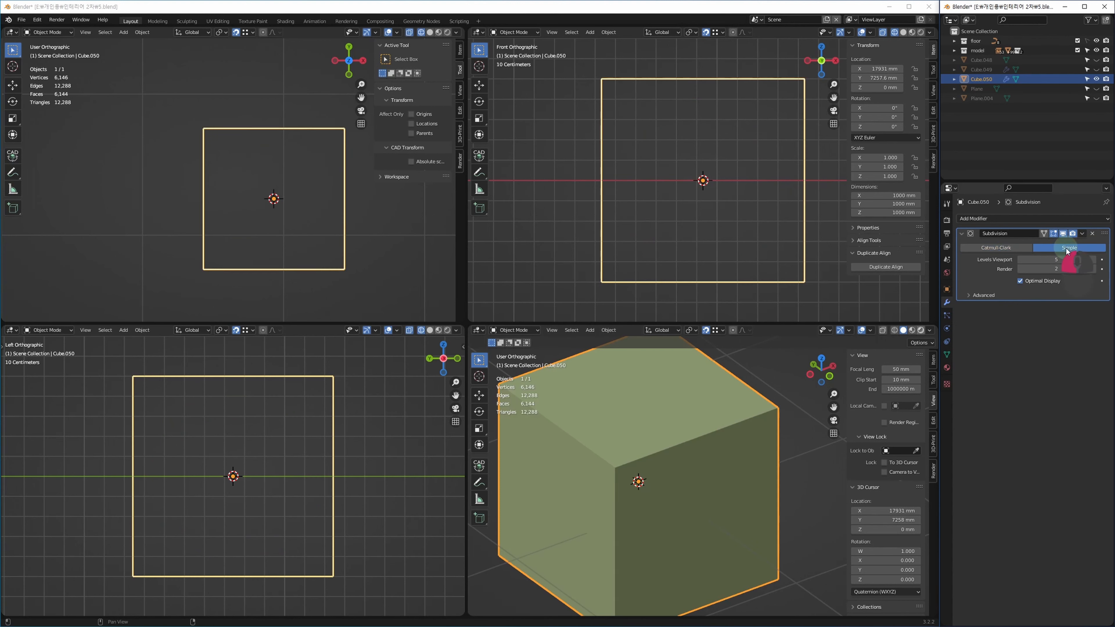
Toggle Optimal Display on and off to inspect the subdivided edges in a maximized view.
{"action": "middle_click_drag", "start_coordinate": [724, 492], "coordinate": [719, 509]}
{"action": "key", "text": "F3"}
{"action": "scroll", "coordinate": [743, 454], "scroll_direction": "down", "scroll_amount": 3}
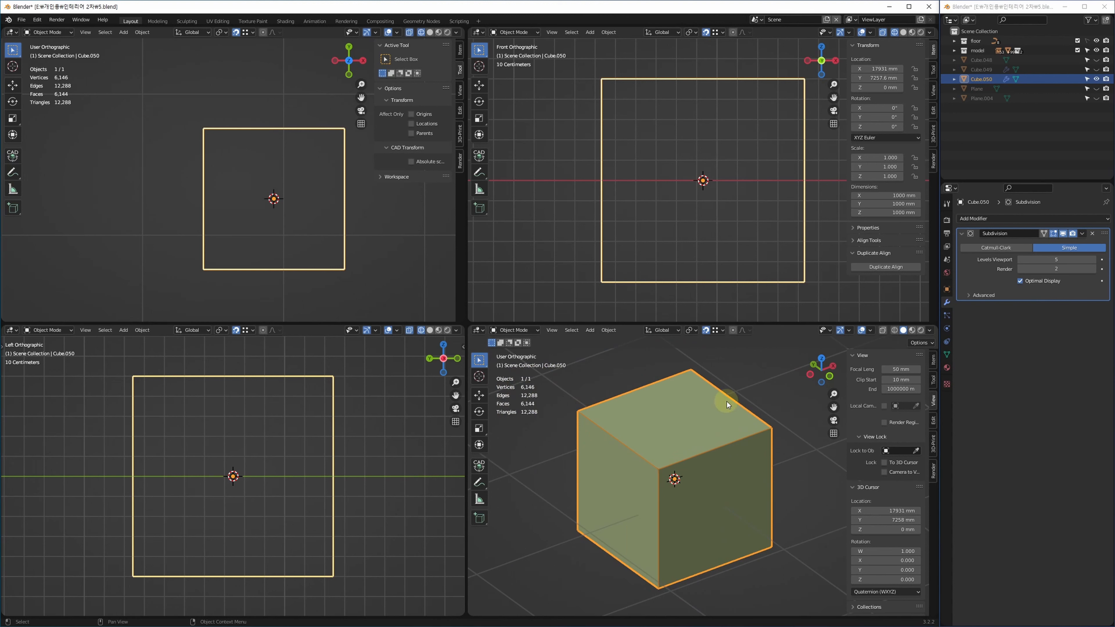
{"action": "left_click", "coordinate": [1021, 281]}
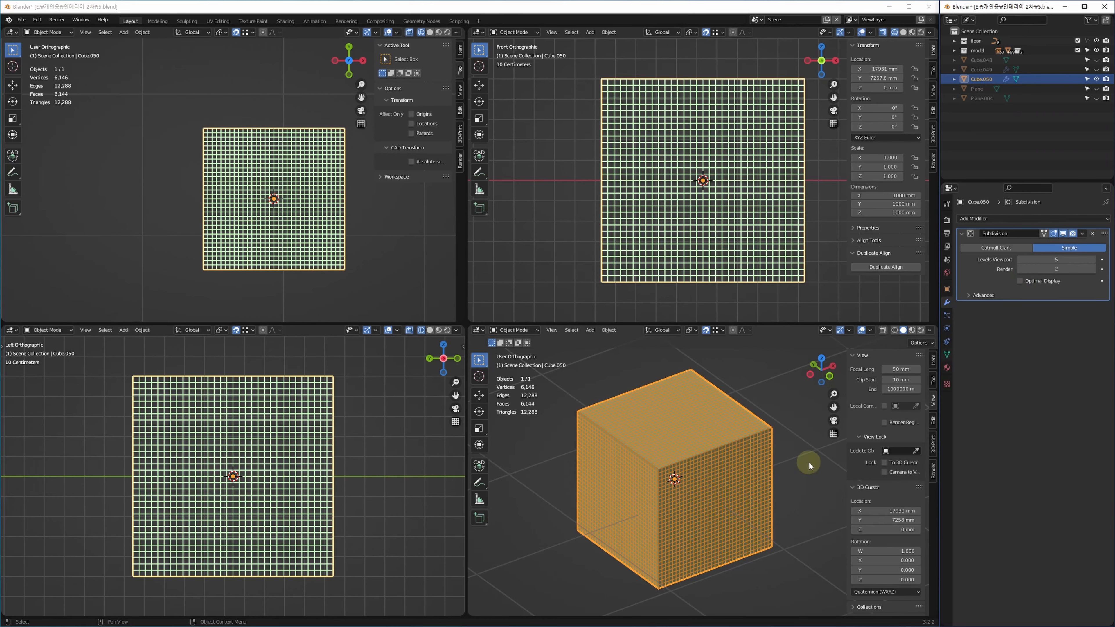
{"action": "key", "text": "alt+w"}
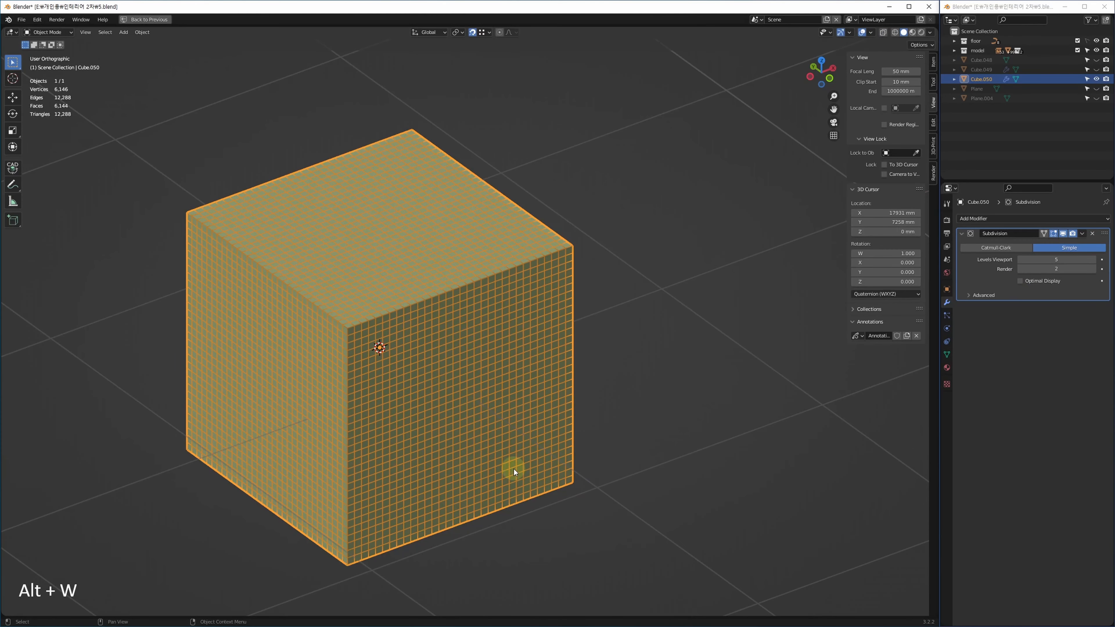
{"action": "left_click", "coordinate": [1020, 280]}
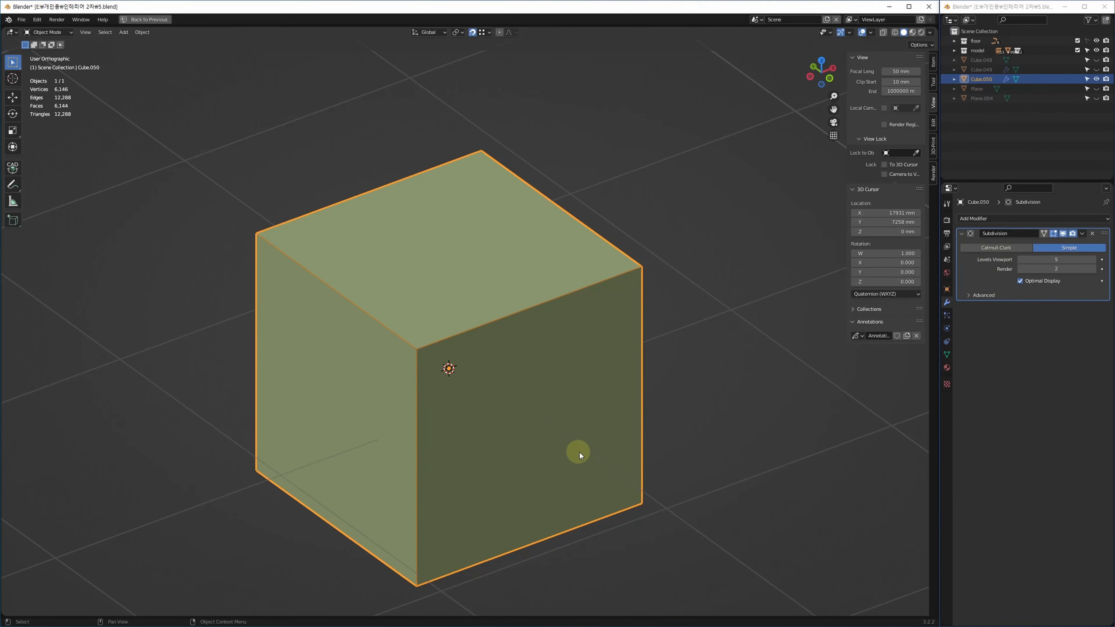
{"action": "middle_click_drag", "start_coordinate": [580, 453], "coordinate": [569, 493], "text": "shift"}
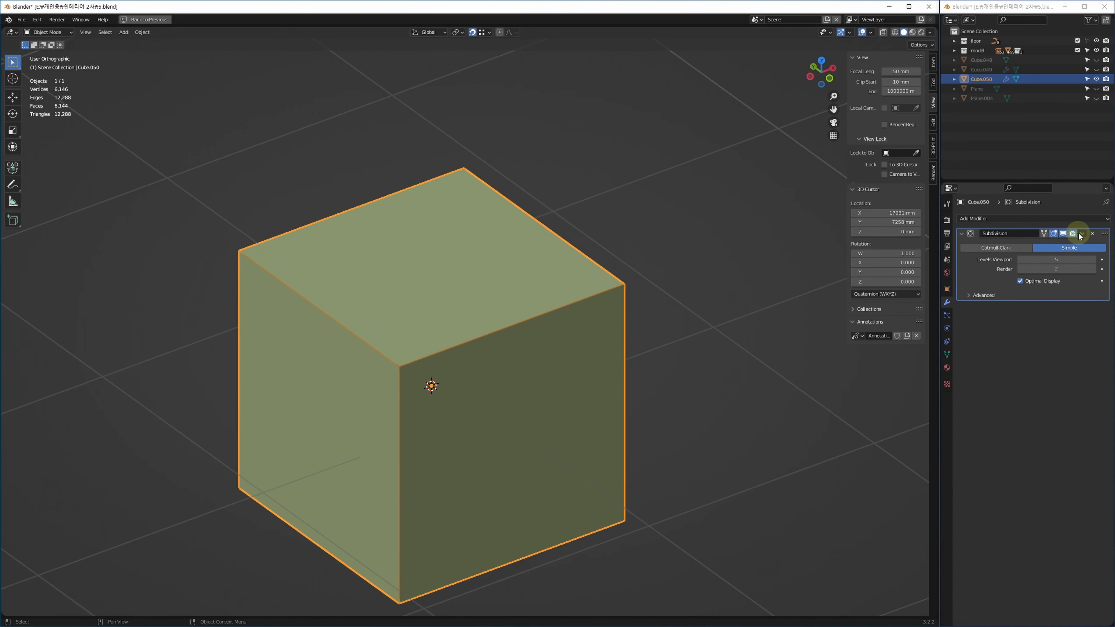
Delete the Subdivision modifier, leaving the cube with 8 vertices and 6 faces.
{"action": "left_click", "coordinate": [1093, 234]}
{"action": "left_click", "coordinate": [664, 442]}
{"action": "middle_click_drag", "start_coordinate": [642, 439], "coordinate": [658, 418]}
{"action": "key", "text": "Tab"}
{"action": "key", "text": "Tab"}
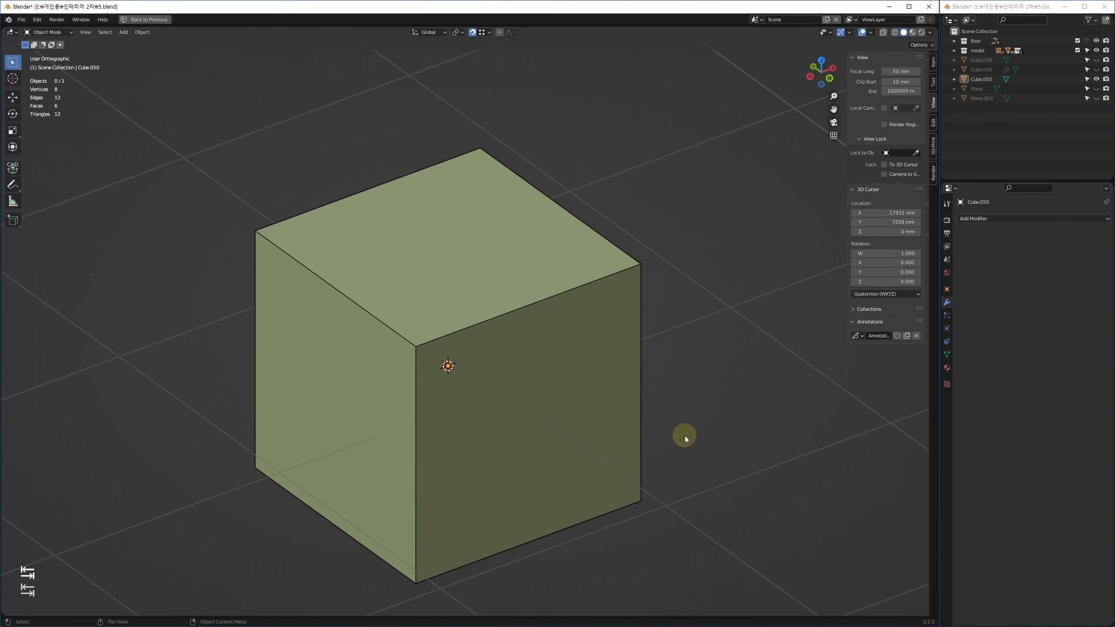
Select the cube, return to the four-view layout, and briefly try Sculpt Mode.
{"action": "left_click", "coordinate": [566, 427]}
{"action": "key", "text": "alt+w"}
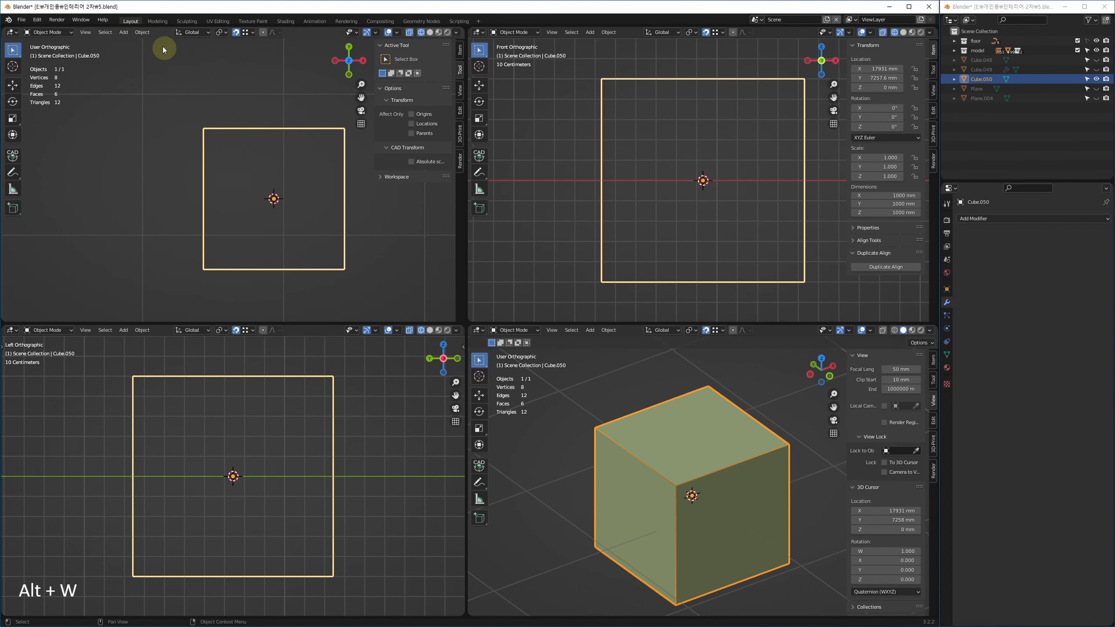
{"action": "left_click", "coordinate": [526, 330]}
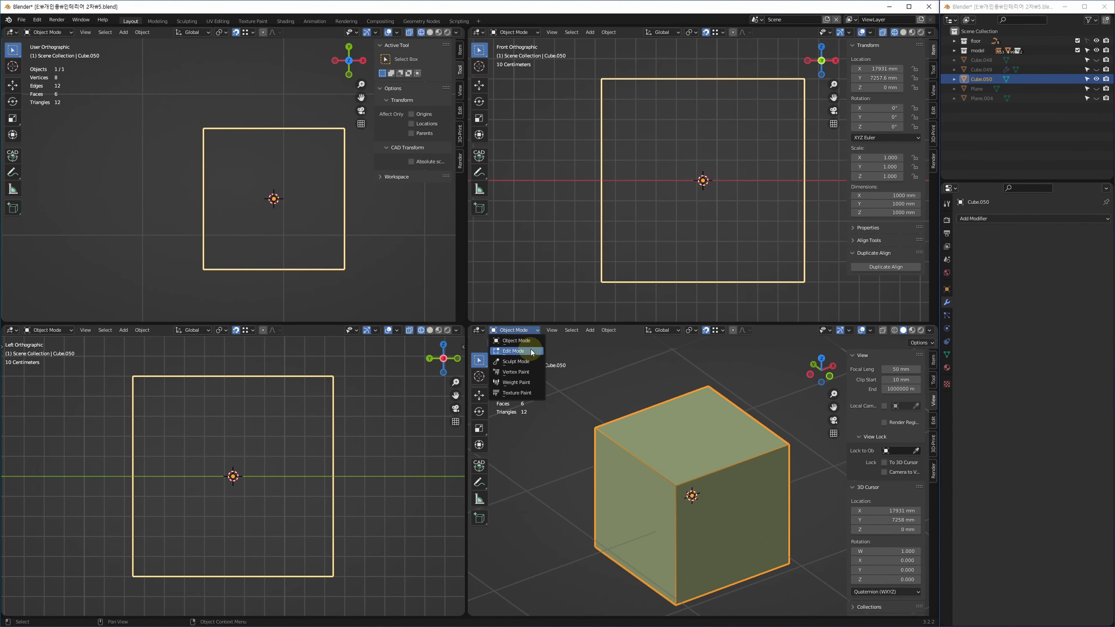
{"action": "left_click", "coordinate": [528, 362]}
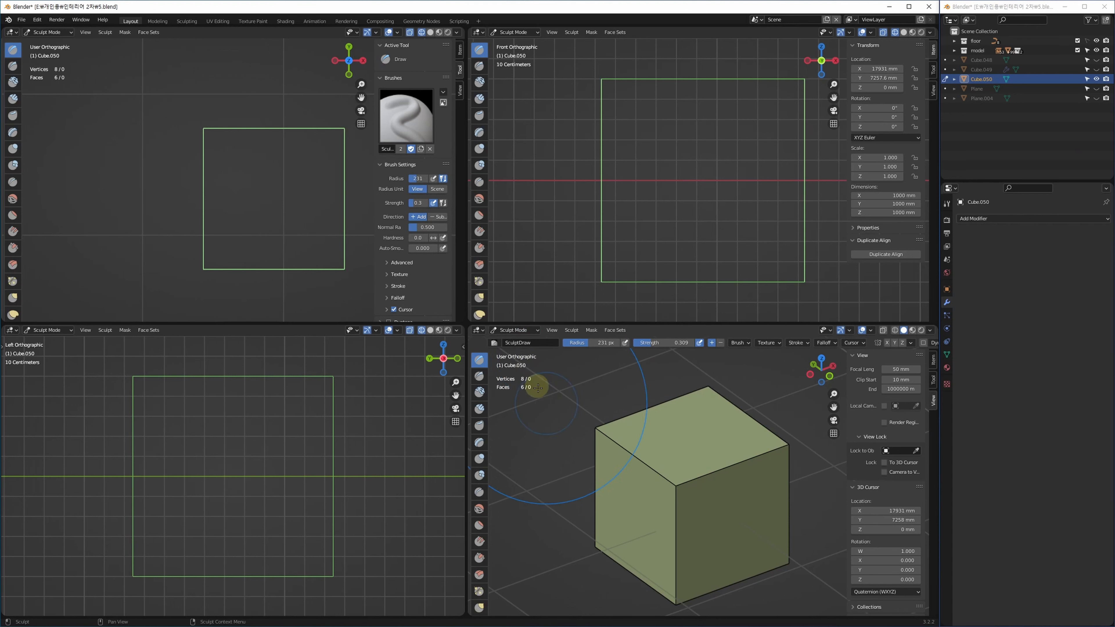
{"action": "key", "text": "Escape"}
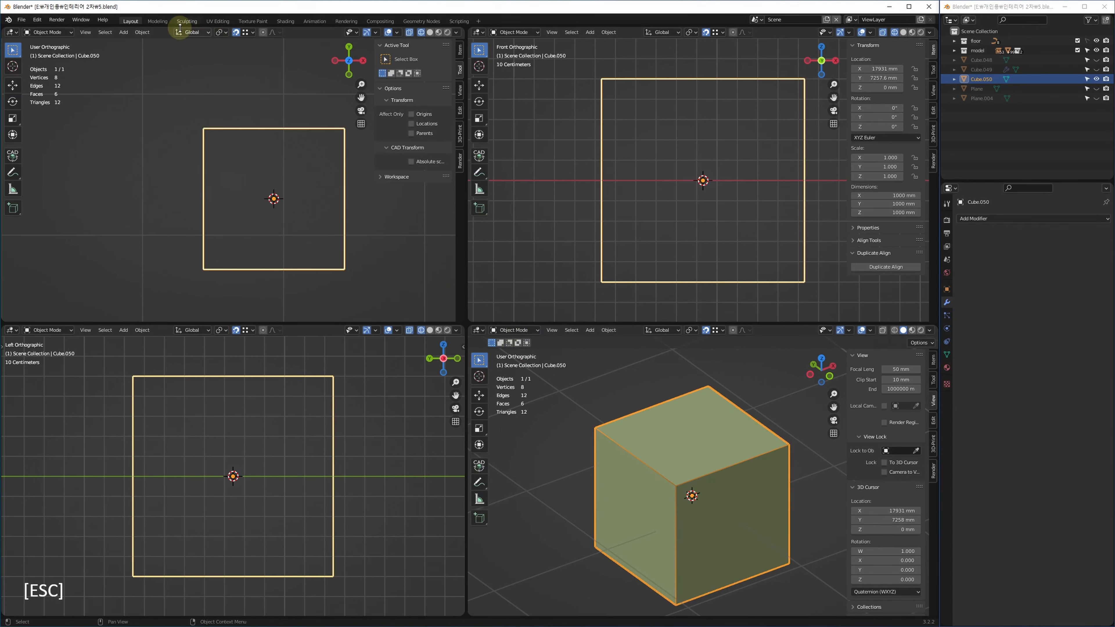
Switch to the Sculpting workspace and orbit the cube to face its right side.
{"action": "left_click", "coordinate": [187, 21]}
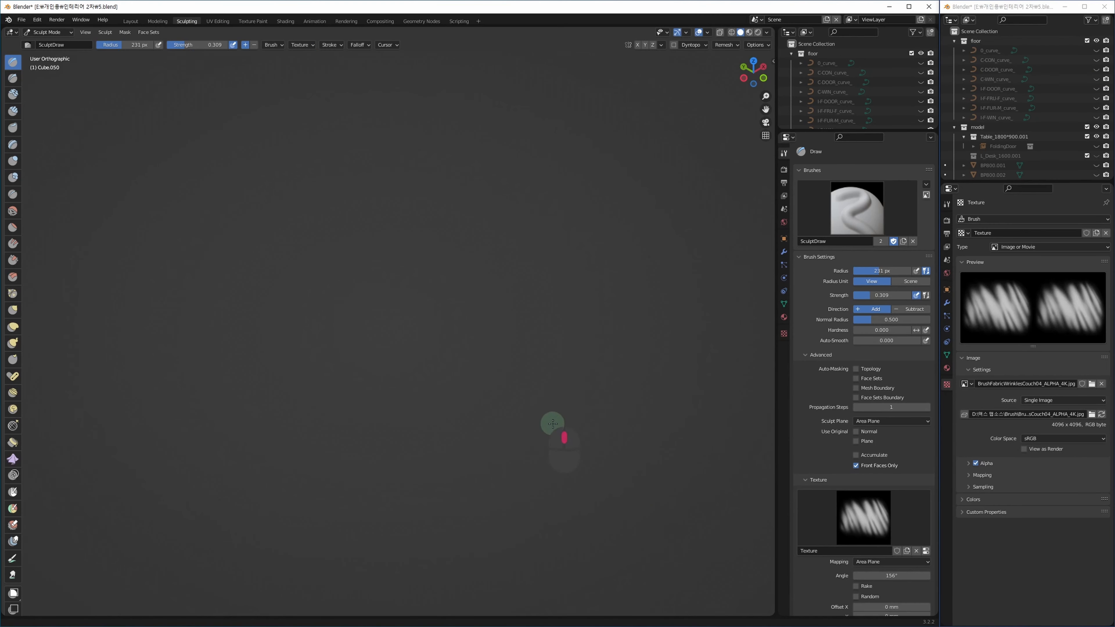
{"action": "scroll", "coordinate": [539, 421], "scroll_direction": "down", "scroll_amount": 12}
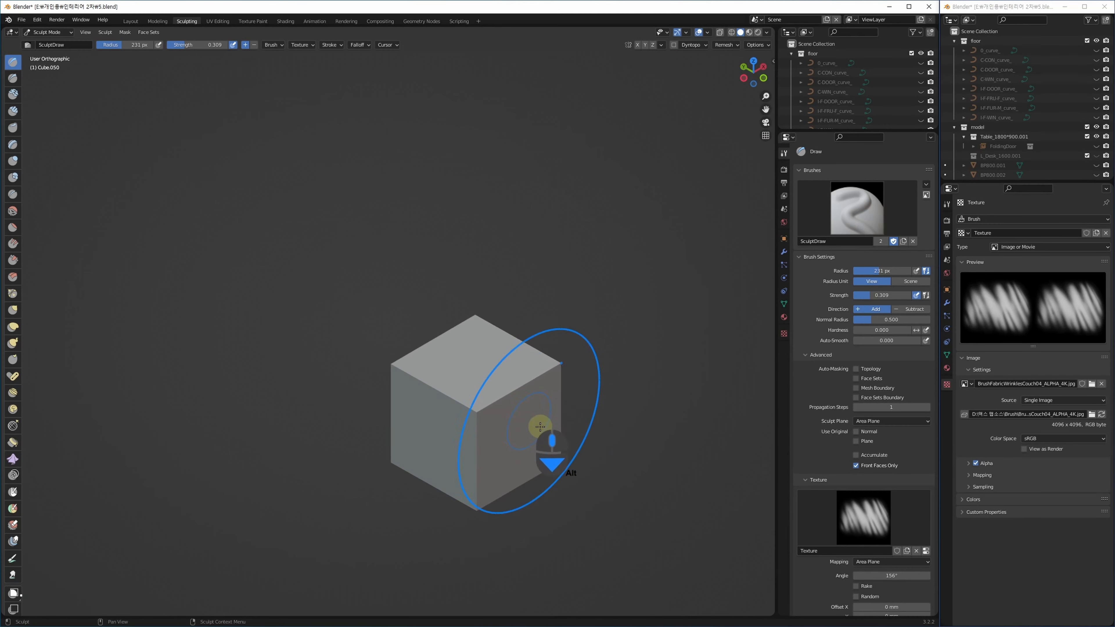
{"action": "mouse_move", "coordinate": [536, 433]}
{"action": "middle_mouse_down", "text": "alt"}
{"action": "mouse_move", "coordinate": [508, 426]}
{"action": "mouse_move", "coordinate": [518, 443]}
{"action": "middle_mouse_up", "text": "alt"}
{"action": "scroll", "coordinate": [495, 407], "scroll_direction": "up", "scroll_amount": 3}
{"action": "key", "text": "F3"}
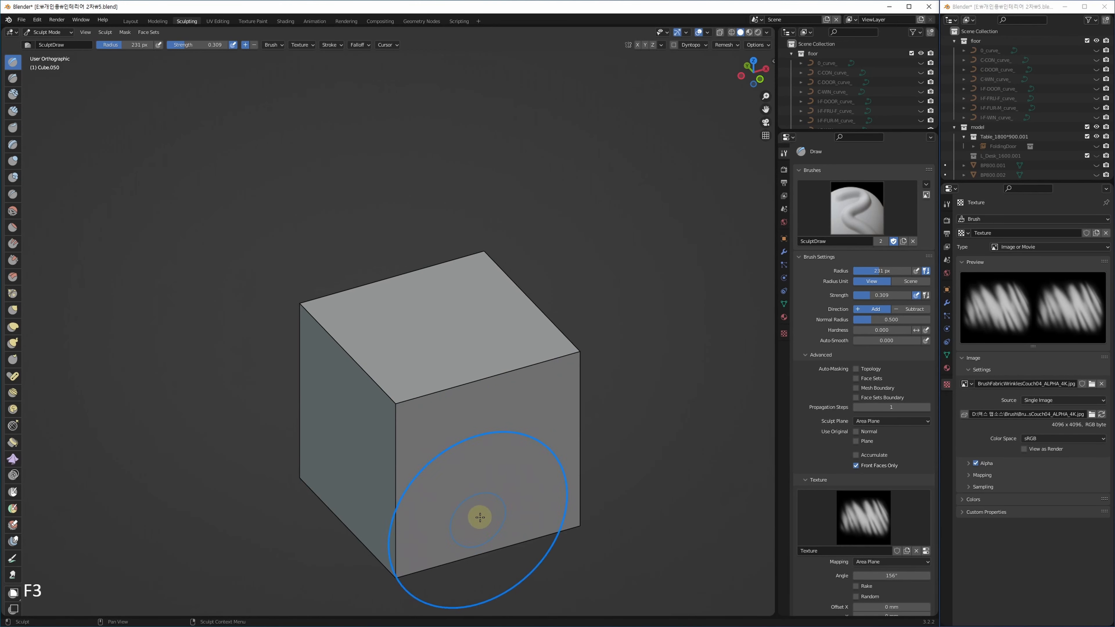
Voxel-remesh the cube using the default Remesh settings.
{"action": "left_click", "coordinate": [729, 48]}
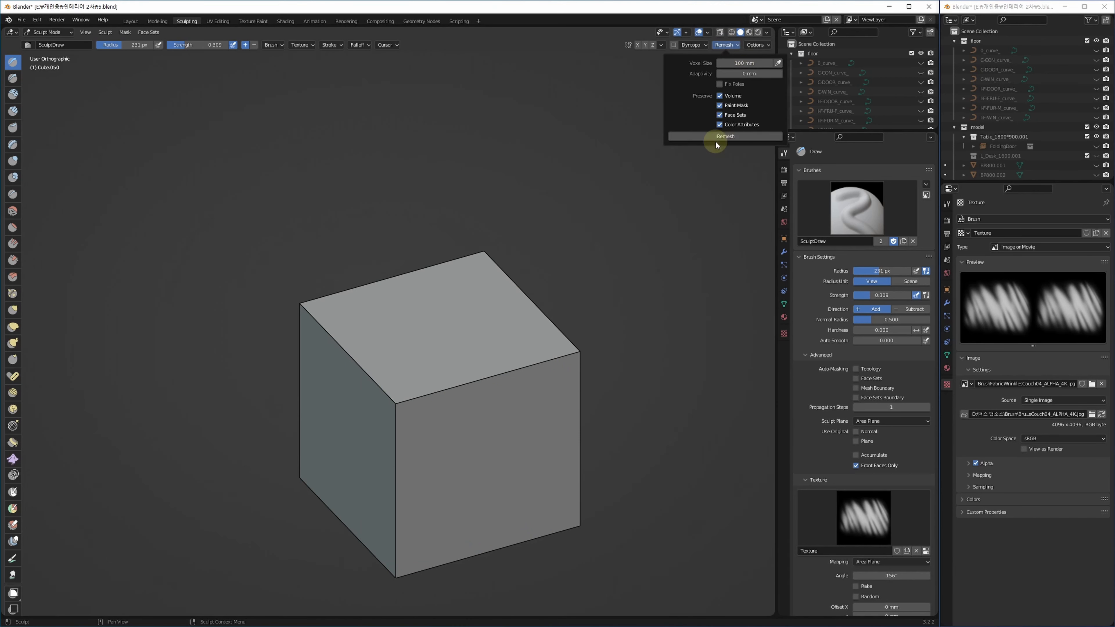
{"action": "left_click", "coordinate": [724, 136]}
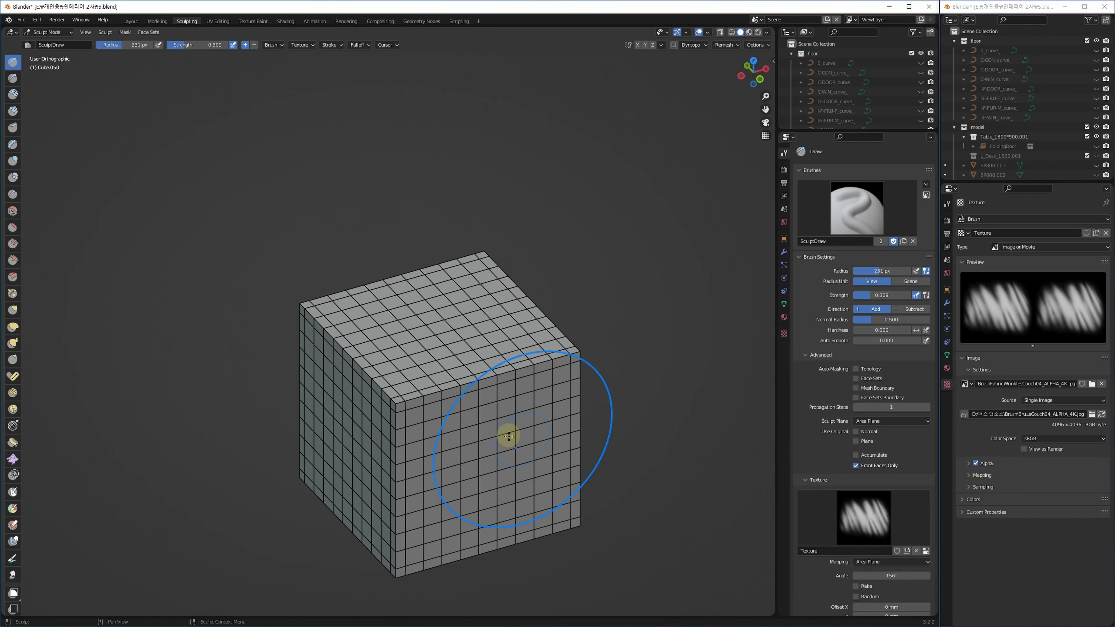
{"action": "scroll", "coordinate": [384, 403], "scroll_direction": "up", "scroll_amount": 2}
{"action": "scroll", "coordinate": [384, 404], "scroll_direction": "up", "scroll_amount": 1}
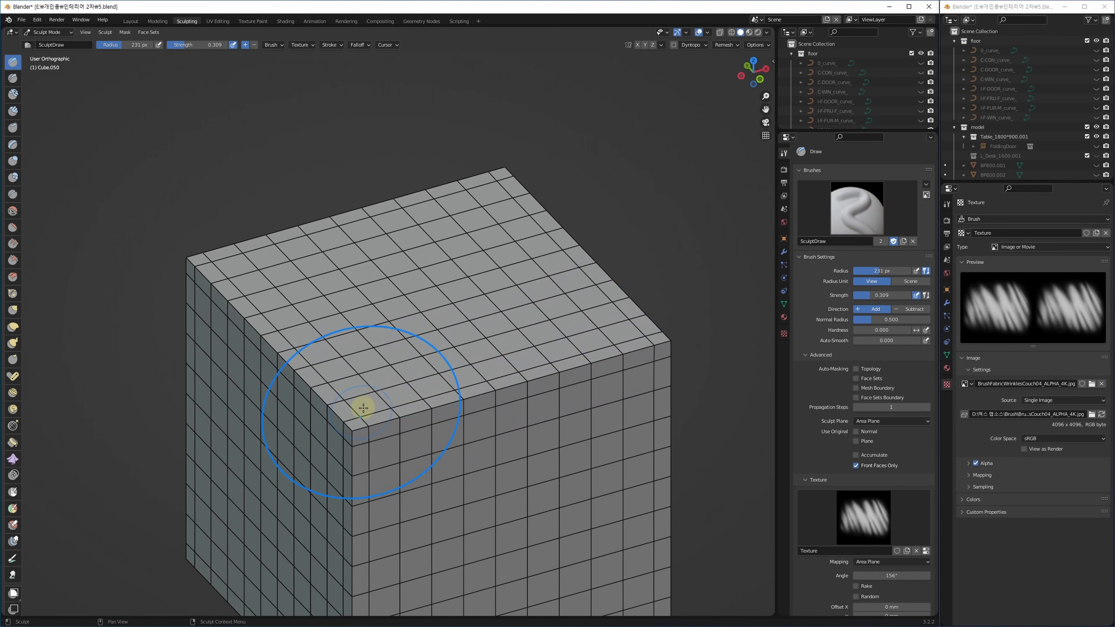
Remesh the cube again at a 10 mm voxel size, producing a dense mesh.
{"action": "left_click", "coordinate": [740, 45]}
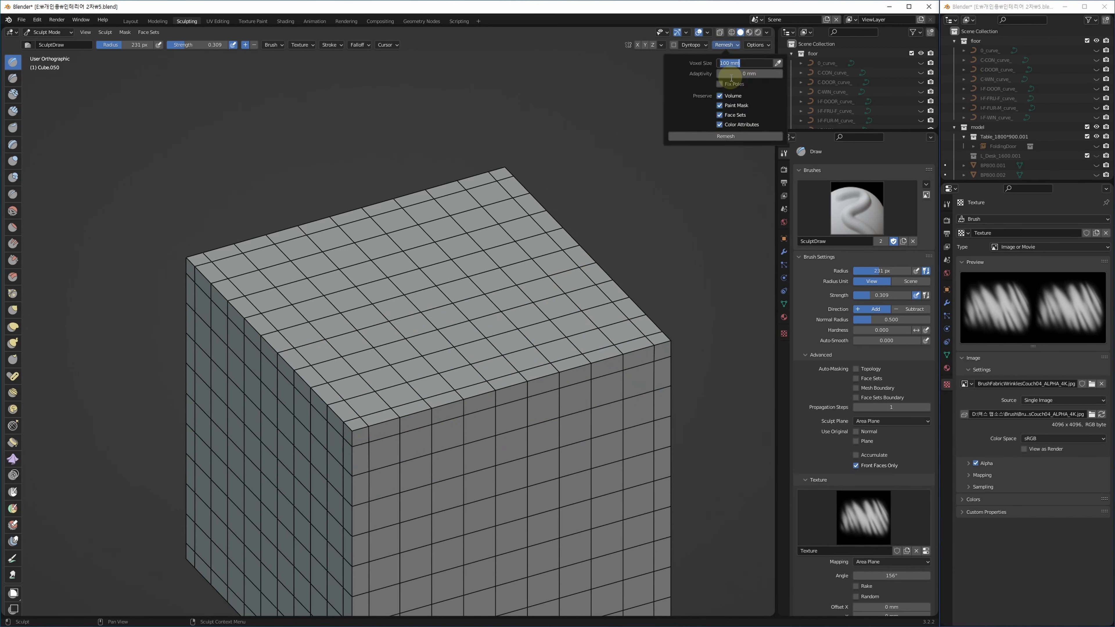
{"action": "key", "text": "Return"}
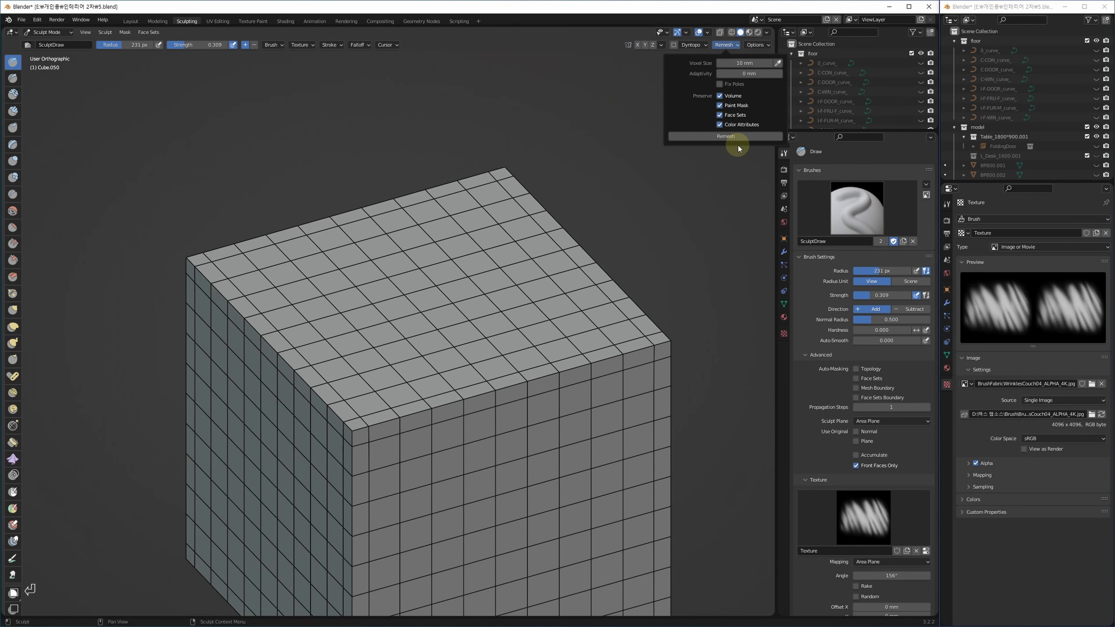
{"action": "left_click", "coordinate": [739, 137]}
{"action": "mouse_move", "coordinate": [577, 349]}
{"action": "middle_mouse_down"}
{"action": "mouse_move", "coordinate": [473, 398]}
{"action": "mouse_move", "coordinate": [451, 451]}
{"action": "mouse_move", "coordinate": [331, 386]}
{"action": "mouse_move", "coordinate": [455, 349]}
{"action": "mouse_move", "coordinate": [418, 466]}
{"action": "middle_mouse_up"}
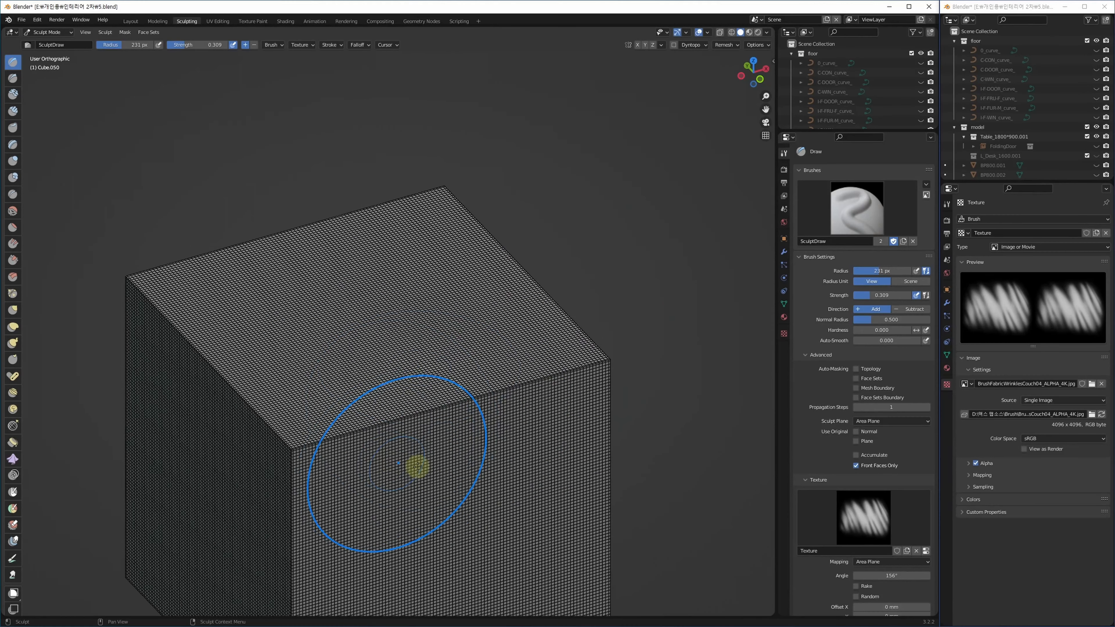
{"action": "key", "text": "F4"}
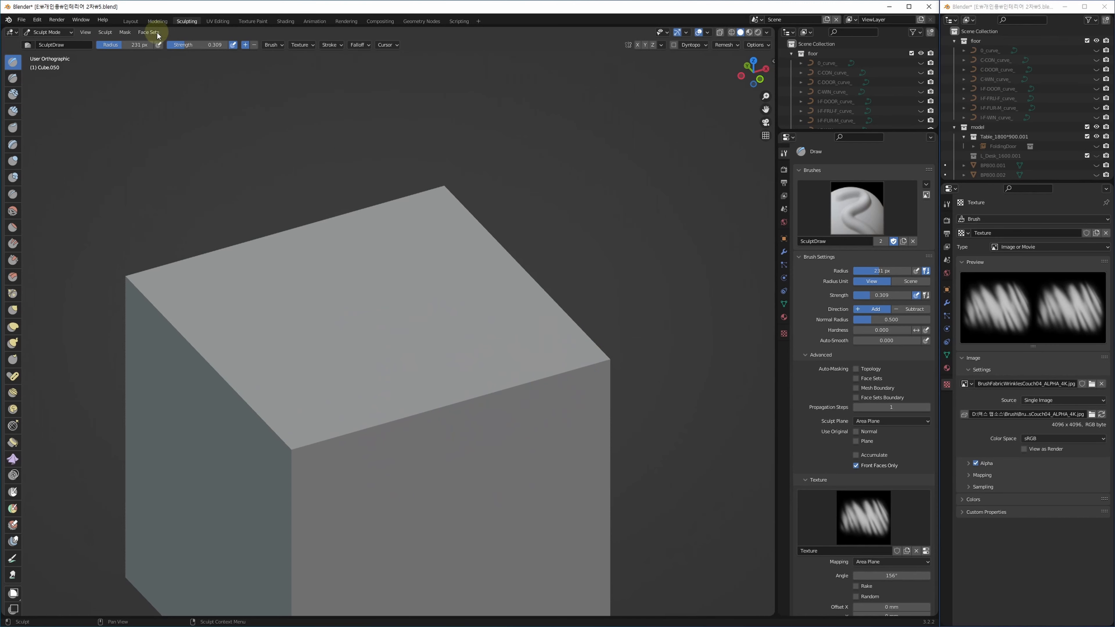
Check the 61,208-vertex remeshed cube in Edit Mode in the Layout workspace.
{"action": "left_click", "coordinate": [131, 21]}
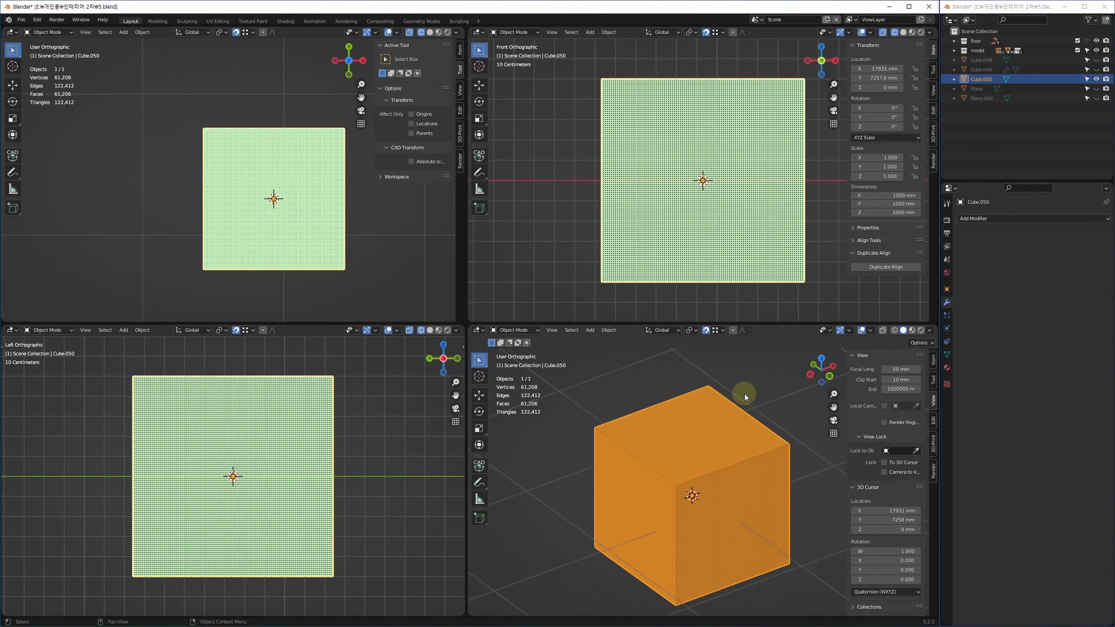
{"action": "key", "text": "Tab"}
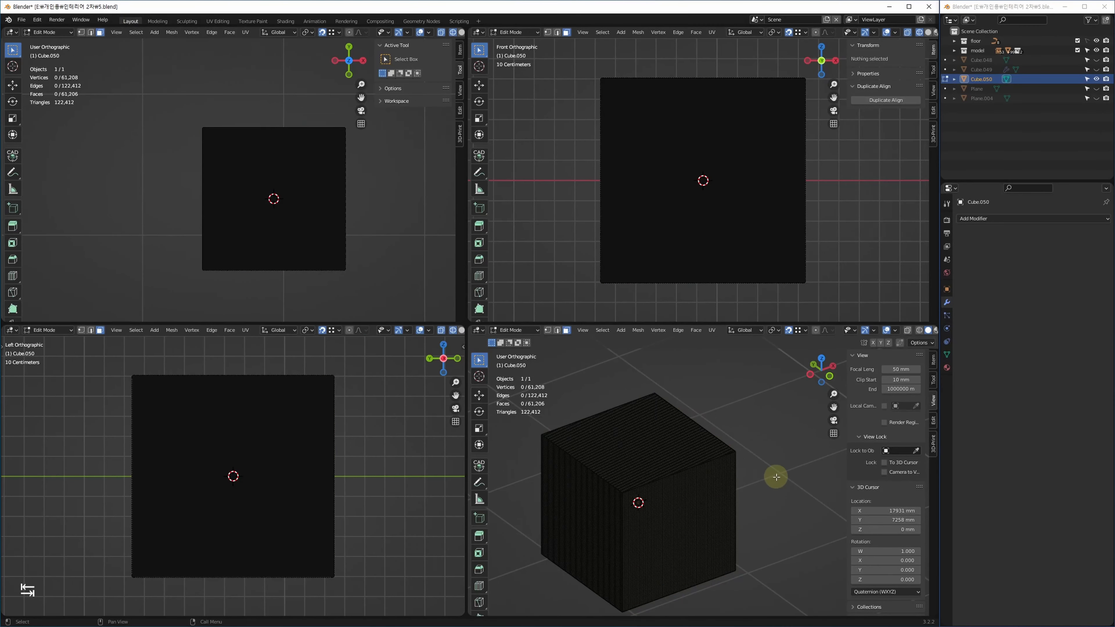
{"action": "left_click", "coordinate": [663, 489]}
{"action": "middle_click_drag", "start_coordinate": [754, 485], "coordinate": [777, 481]}
{"action": "key", "text": "F3"}
{"action": "key", "text": "Tab"}
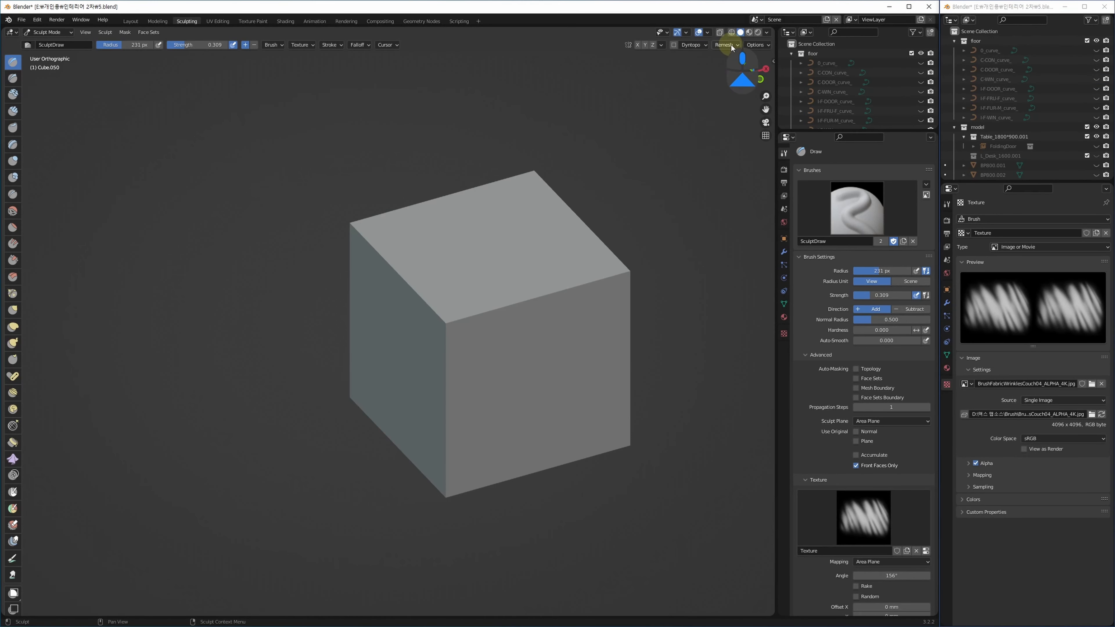
{"action": "left_click", "coordinate": [728, 45]}
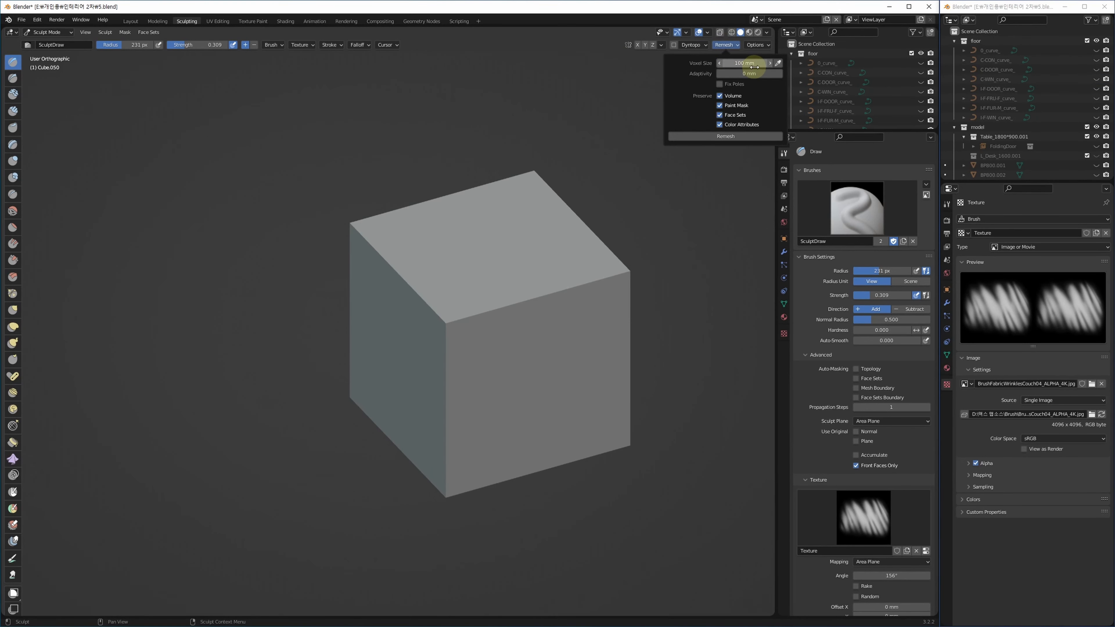
{"action": "middle_click_drag", "start_coordinate": [545, 383], "coordinate": [474, 361], "text": "shift"}
{"action": "key", "text": "shift+r"}
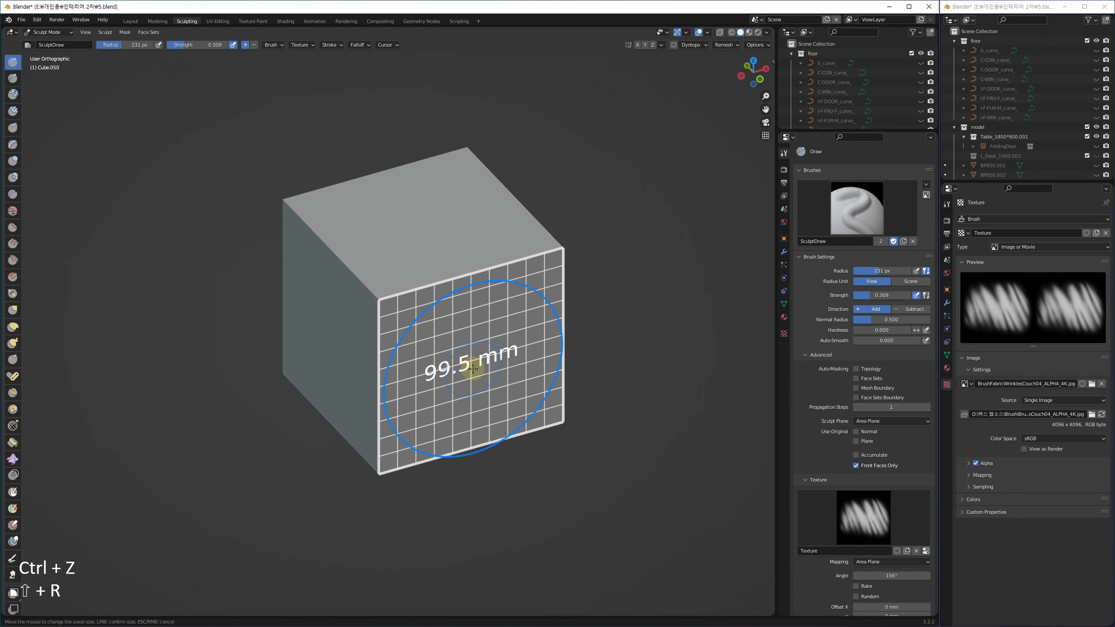
{"action": "left_click", "coordinate": [484, 366]}
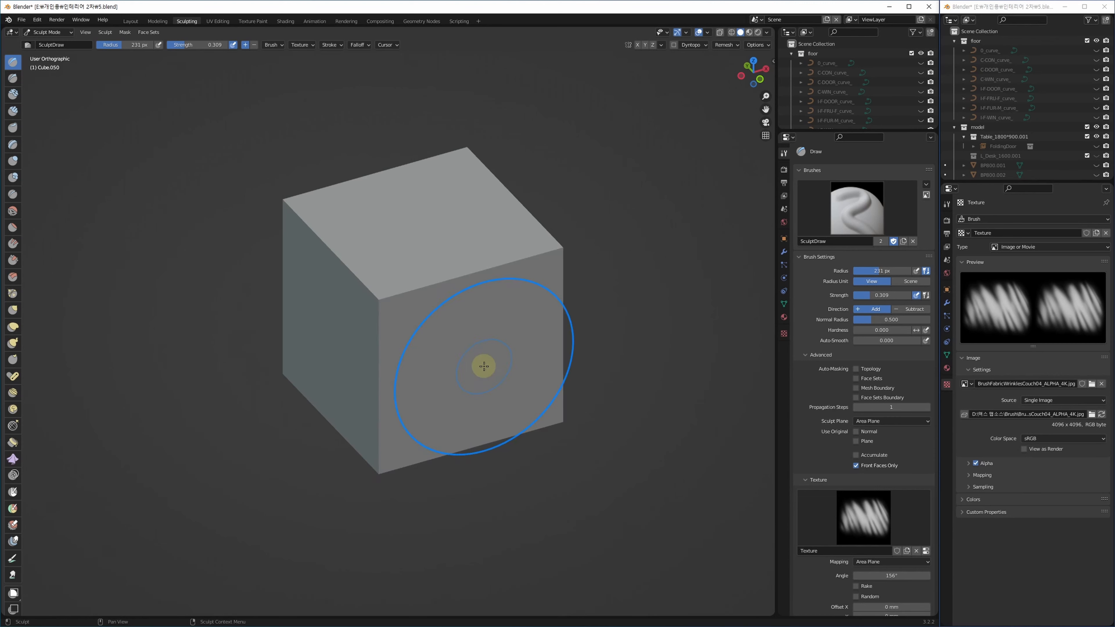
{"action": "key", "text": "KP_1"}
{"action": "middle_click_drag", "start_coordinate": [466, 378], "coordinate": [487, 369], "text": "alt"}
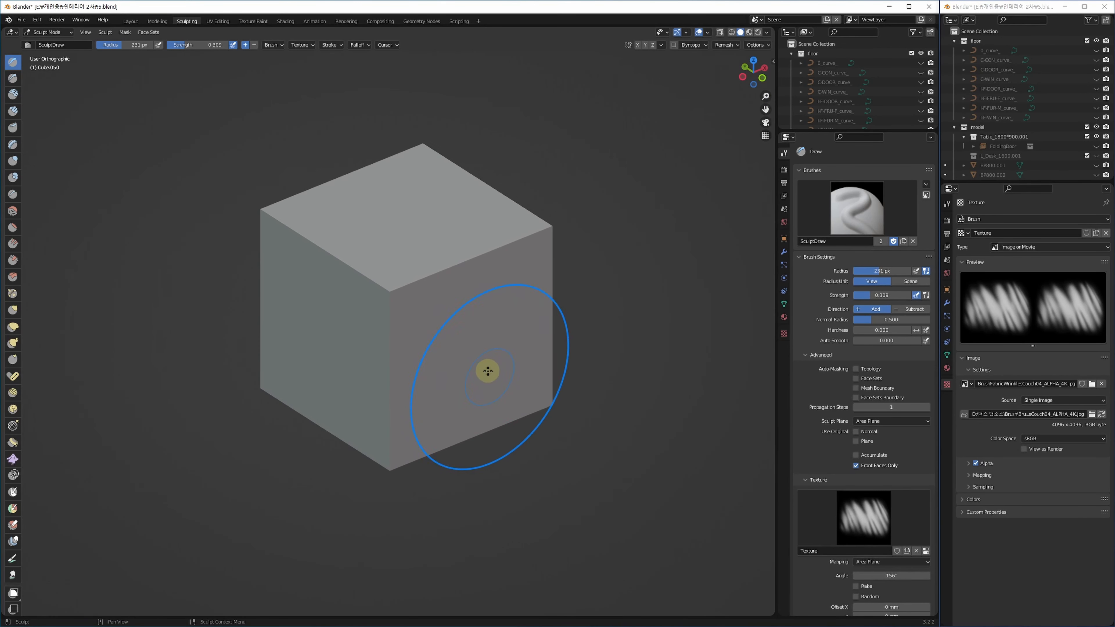
{"action": "key", "text": "shift+r"}
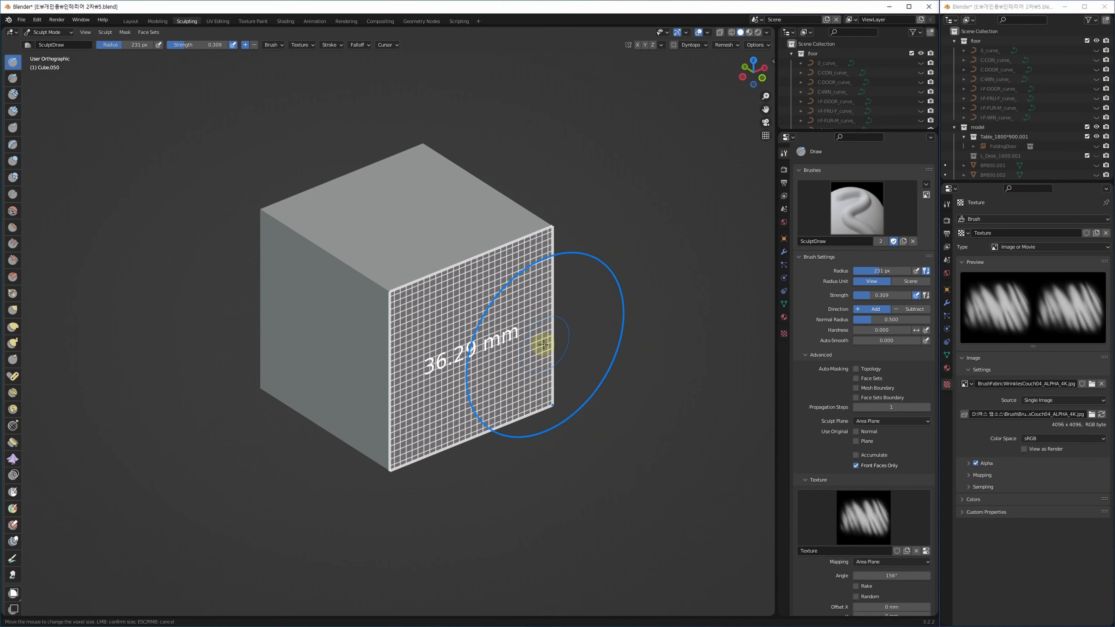
{"action": "left_click", "coordinate": [556, 338]}
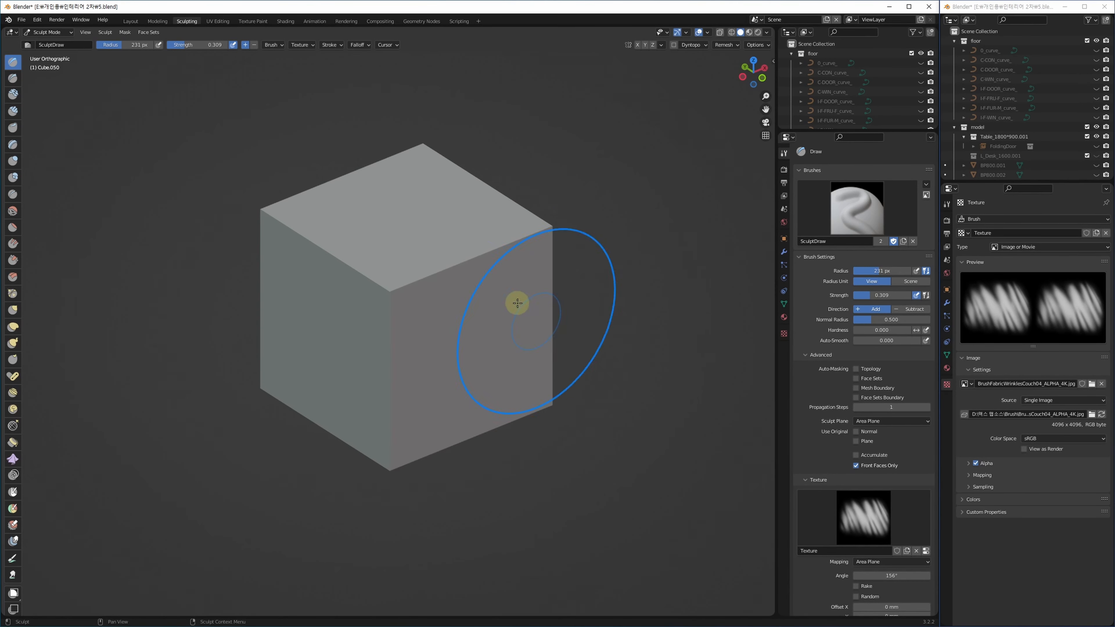
{"action": "key", "text": "shift+r"}
{"action": "left_click", "coordinate": [456, 435]}
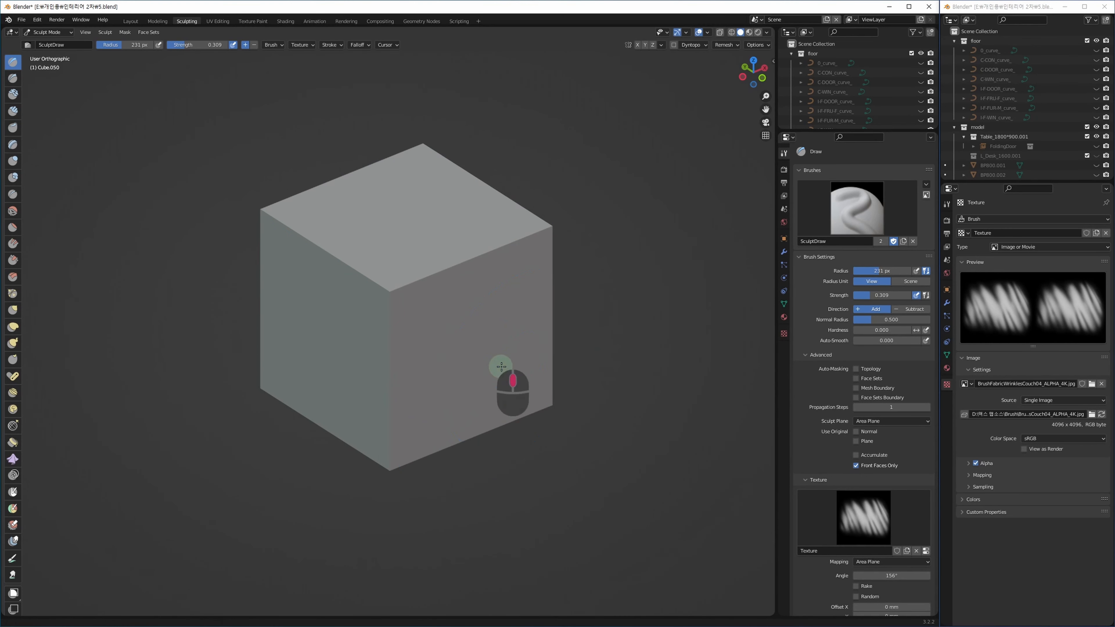
{"action": "key", "text": "F3"}
{"action": "key", "text": "ctrl+r"}
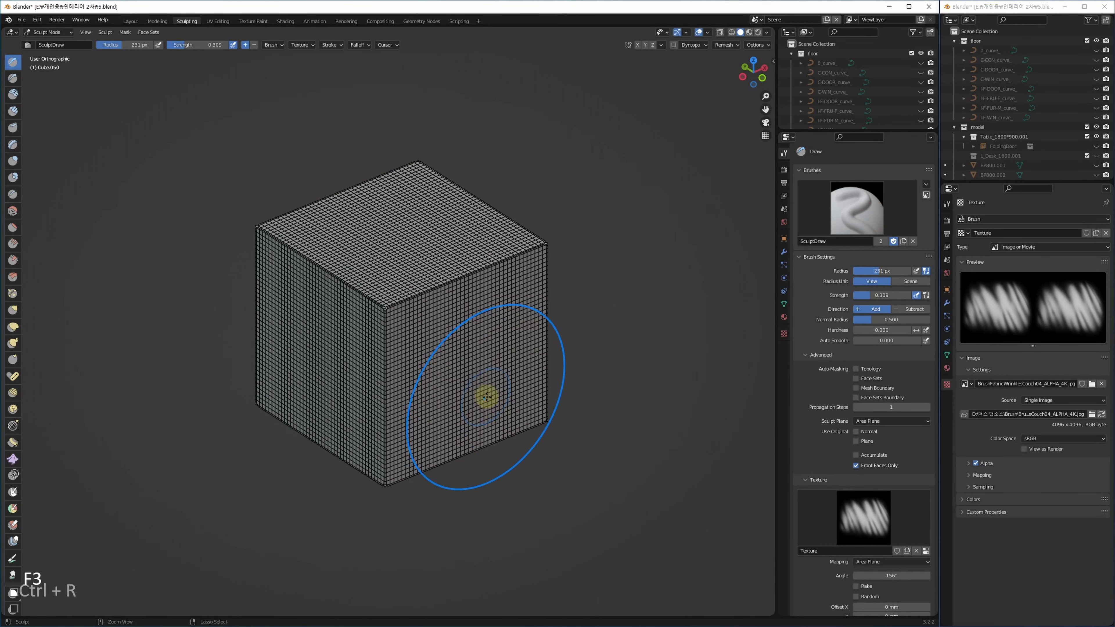
{"action": "scroll", "coordinate": [382, 307], "scroll_direction": "up", "scroll_amount": 8}
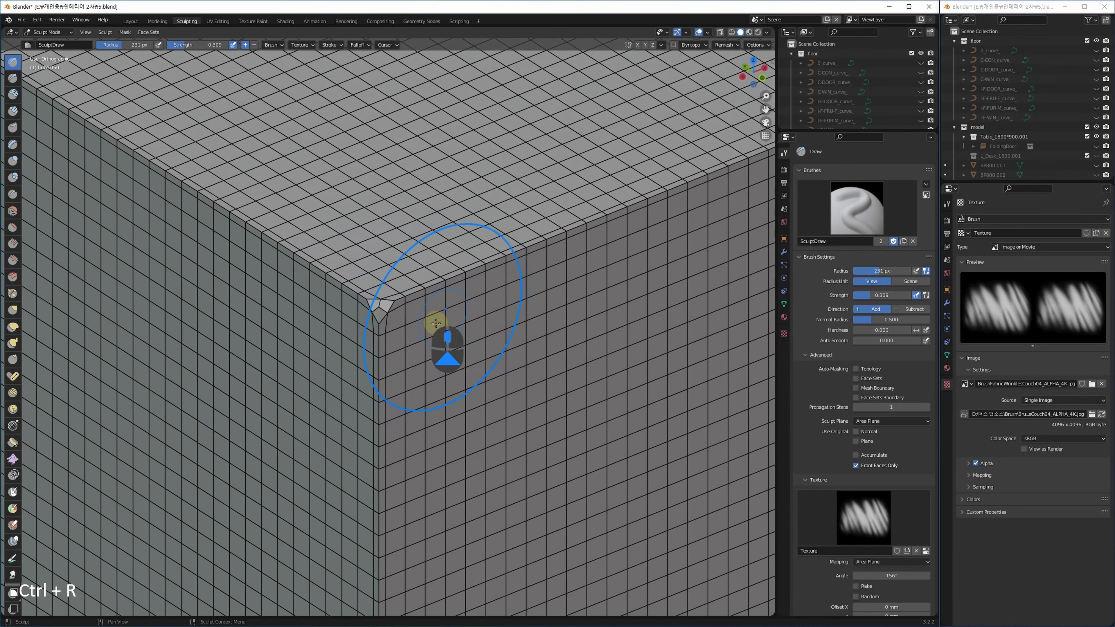
{"action": "scroll", "coordinate": [430, 364], "scroll_direction": "down", "scroll_amount": 8}
{"action": "middle_click_drag", "start_coordinate": [428, 374], "coordinate": [510, 448]}
{"action": "key", "text": "ctrl+z"}
{"action": "scroll", "coordinate": [349, 336], "scroll_direction": "down", "scroll_amount": 5}
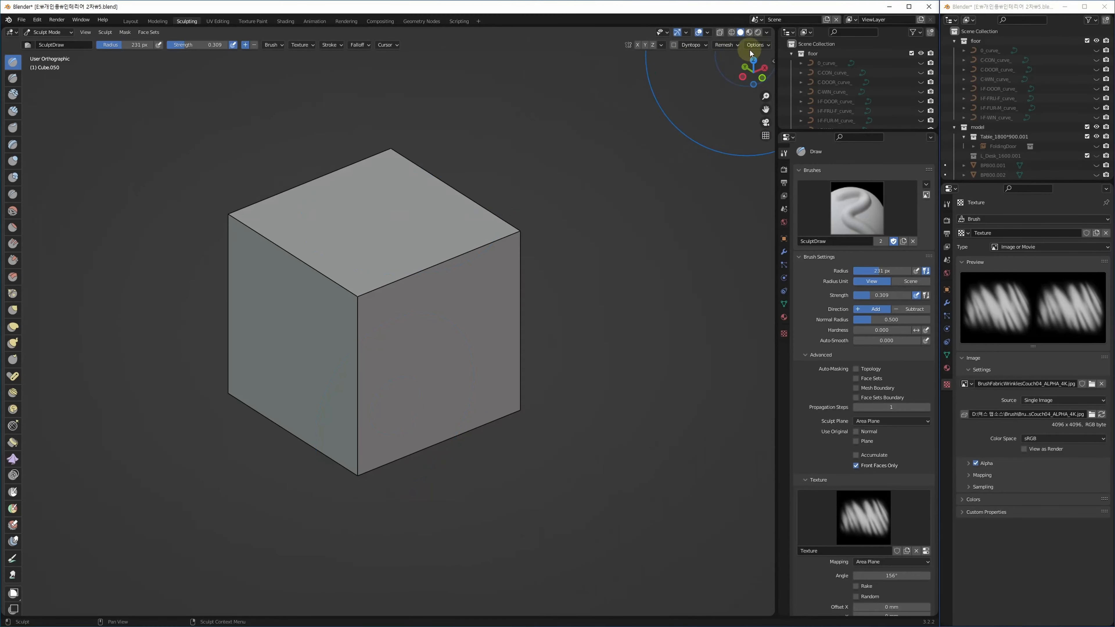
{"action": "left_click", "coordinate": [726, 44]}
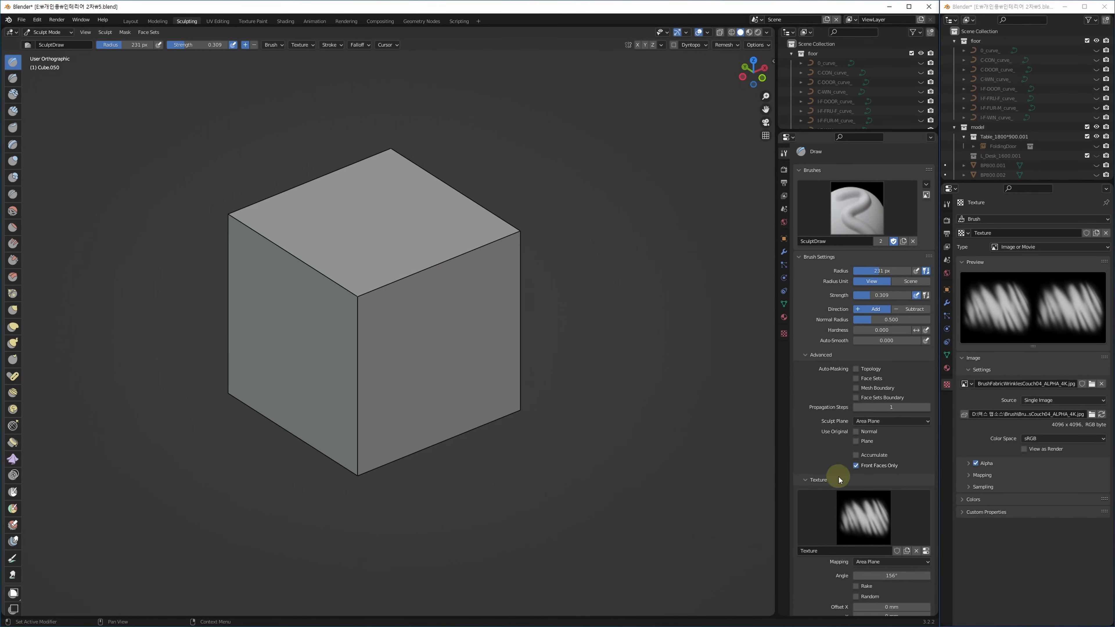
{"action": "mouse_move", "coordinate": [840, 480]}
{"action": "middle_mouse_down"}
{"action": "mouse_move", "coordinate": [814, 309]}
{"action": "mouse_move", "coordinate": [820, 210]}
{"action": "middle_mouse_up"}
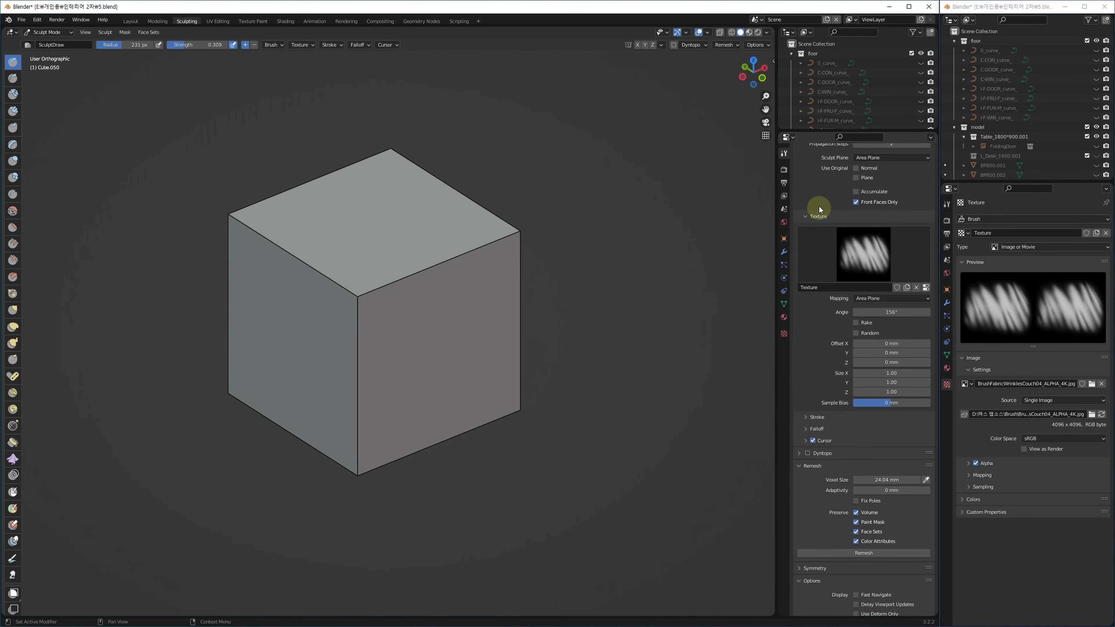
{"action": "left_click", "coordinate": [810, 465]}
{"action": "left_click", "coordinate": [811, 465]}
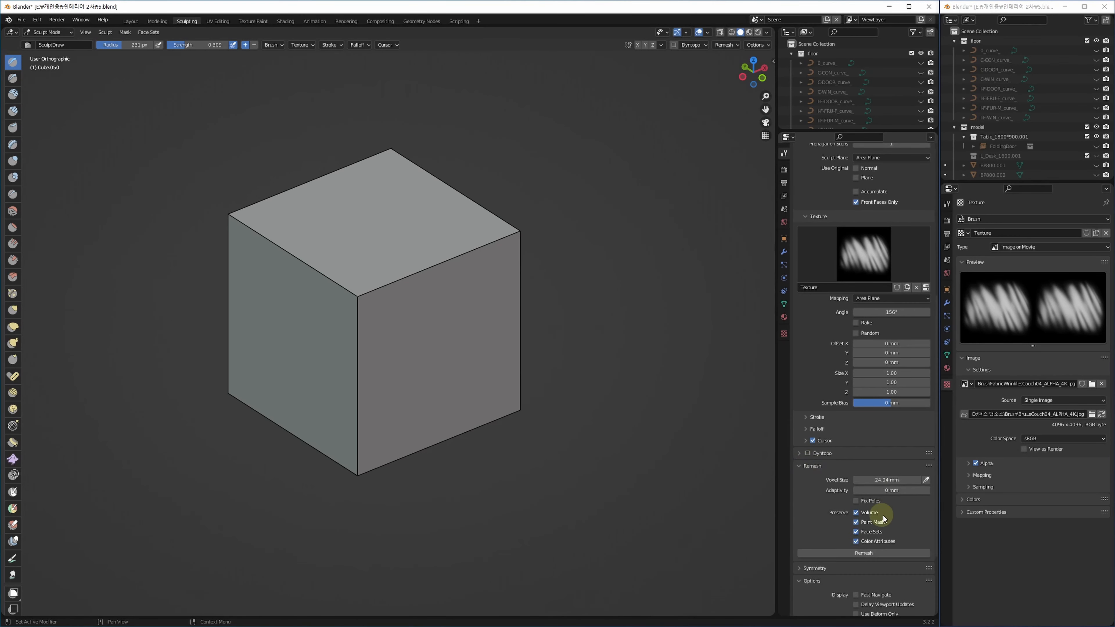
{"action": "left_click", "coordinate": [814, 466]}
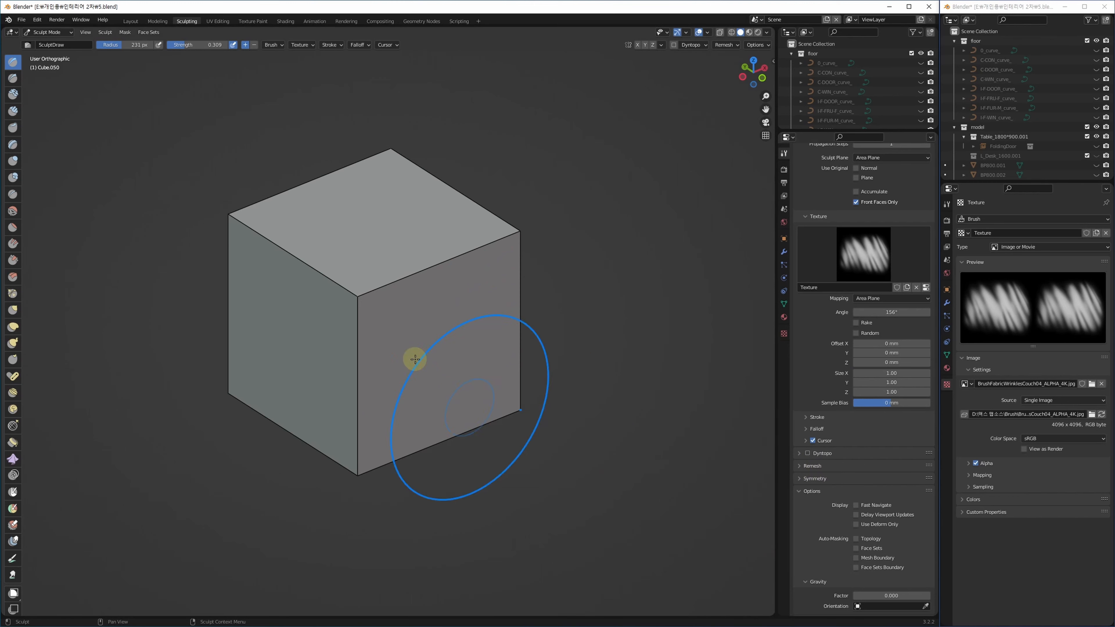
{"action": "middle_click_drag", "start_coordinate": [481, 312], "coordinate": [465, 362], "text": "shift"}
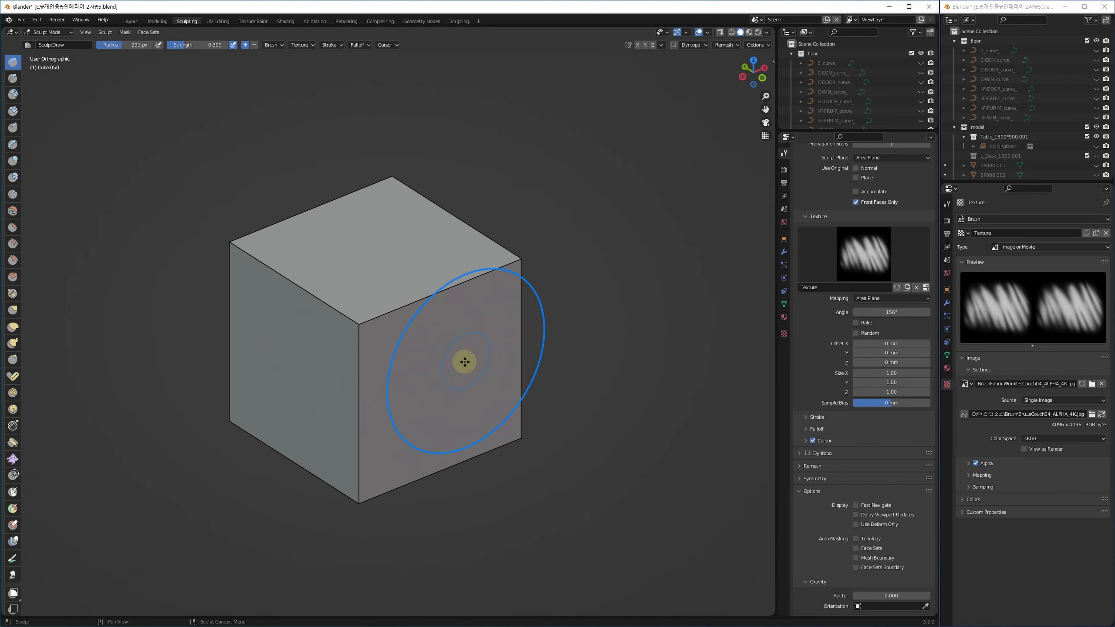
{"action": "left_click", "coordinate": [130, 22]}
Add a Multiresolution modifier and Simple-subdivide the cube to level 4.
{"action": "middle_click_drag", "start_coordinate": [681, 436], "coordinate": [758, 411], "text": "shift"}
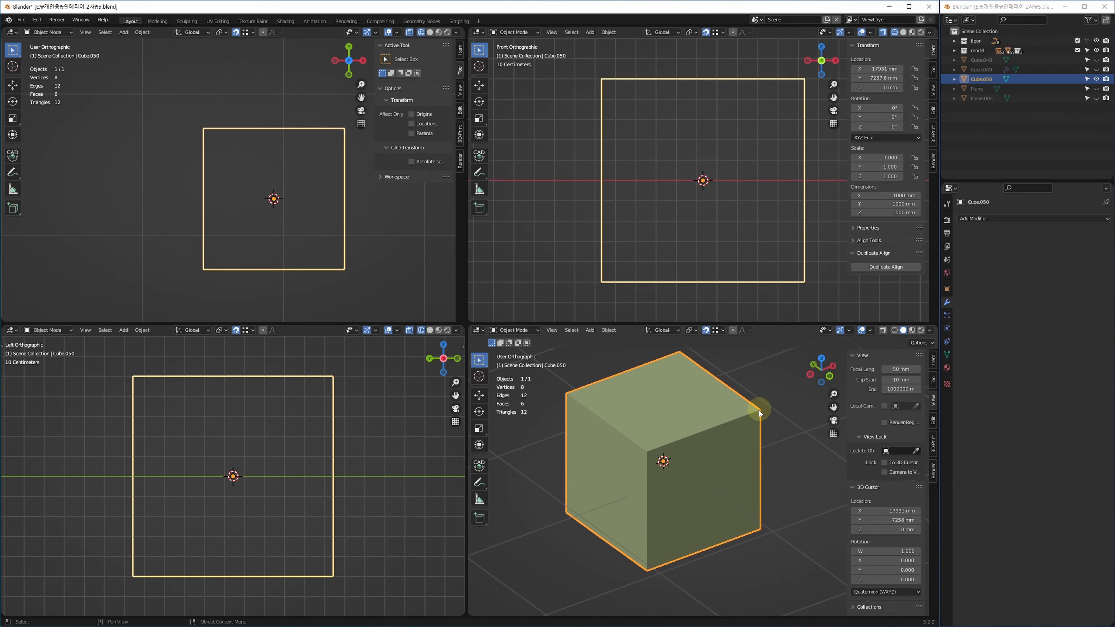
{"action": "left_click", "coordinate": [989, 219]}
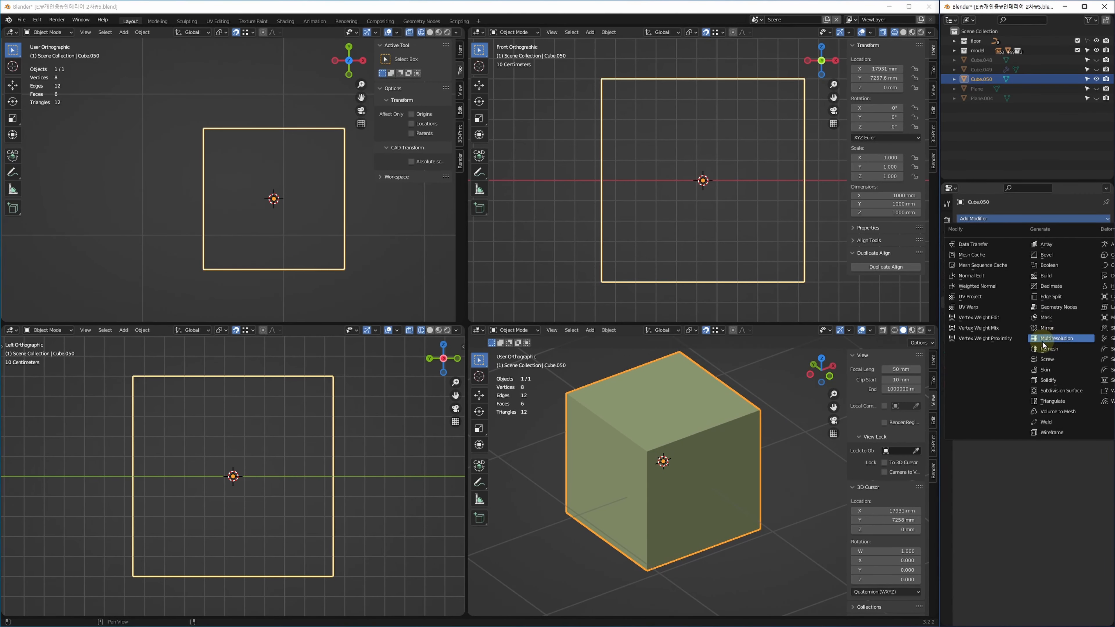
{"action": "left_click", "coordinate": [1063, 340]}
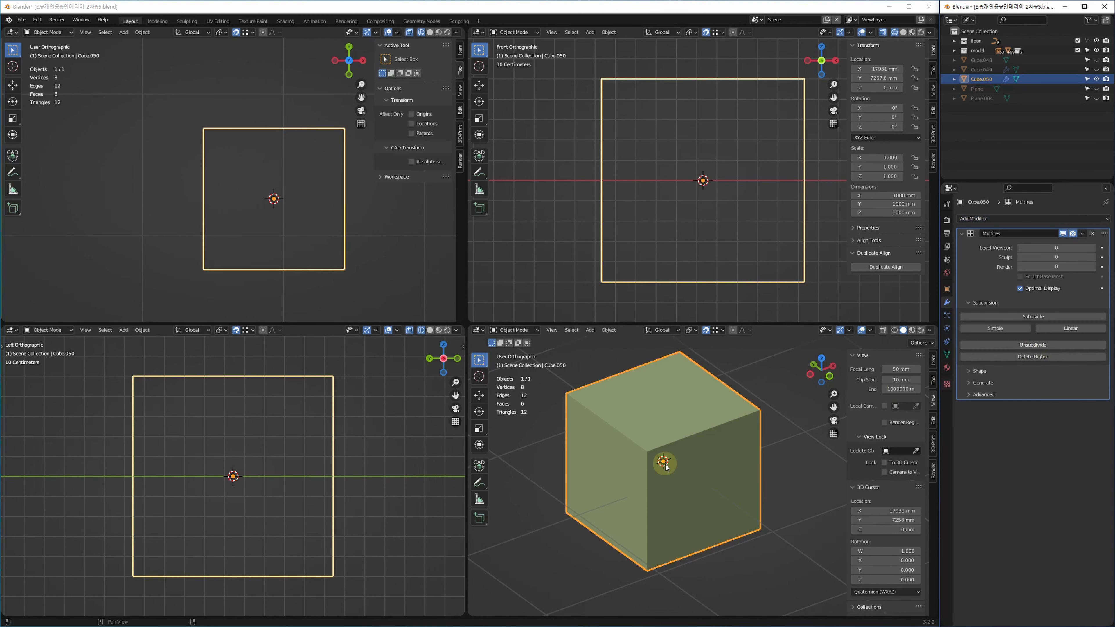
{"action": "mouse_move", "coordinate": [665, 465]}
{"action": "middle_mouse_down", "text": "shift"}
{"action": "mouse_move", "coordinate": [671, 487]}
{"action": "mouse_move", "coordinate": [667, 467]}
{"action": "middle_mouse_up", "text": "shift"}
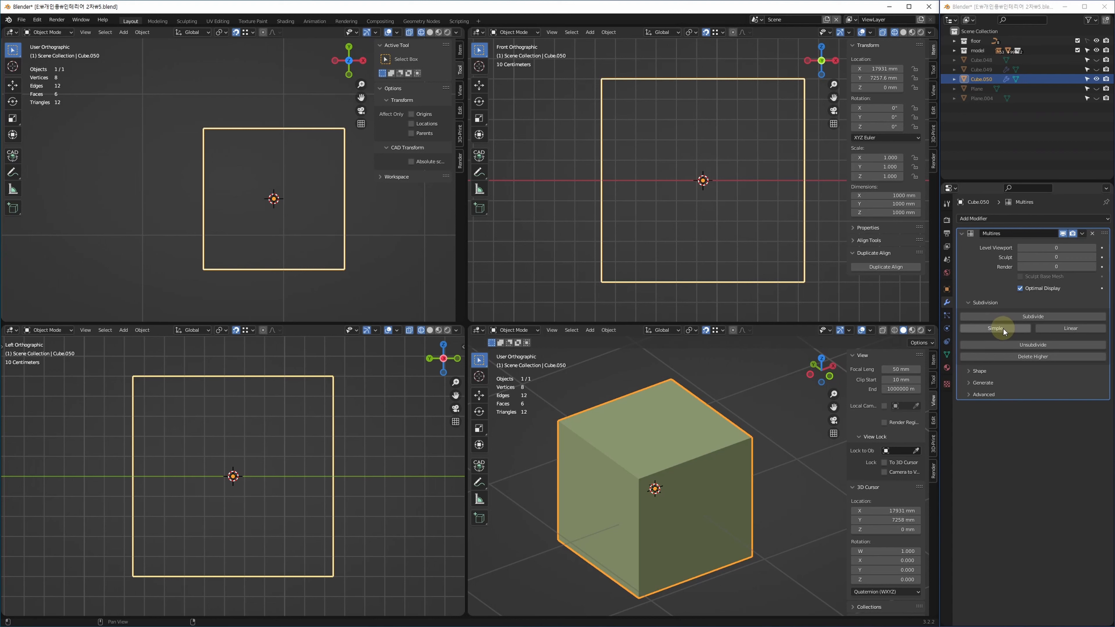
{"action": "left_click", "coordinate": [1004, 328]}
{"action": "left_click", "coordinate": [1005, 330]}
{"action": "left_click", "coordinate": [1005, 330]}
{"action": "left_click", "coordinate": [1005, 330]}
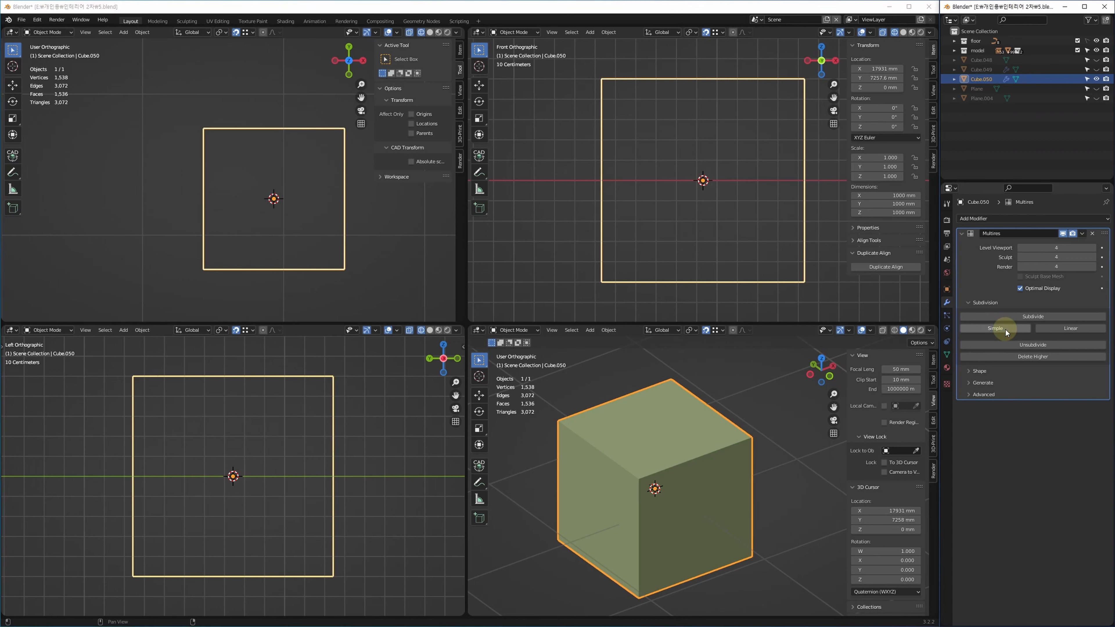
{"action": "middle_click_drag", "start_coordinate": [706, 479], "coordinate": [705, 482], "text": "shift"}
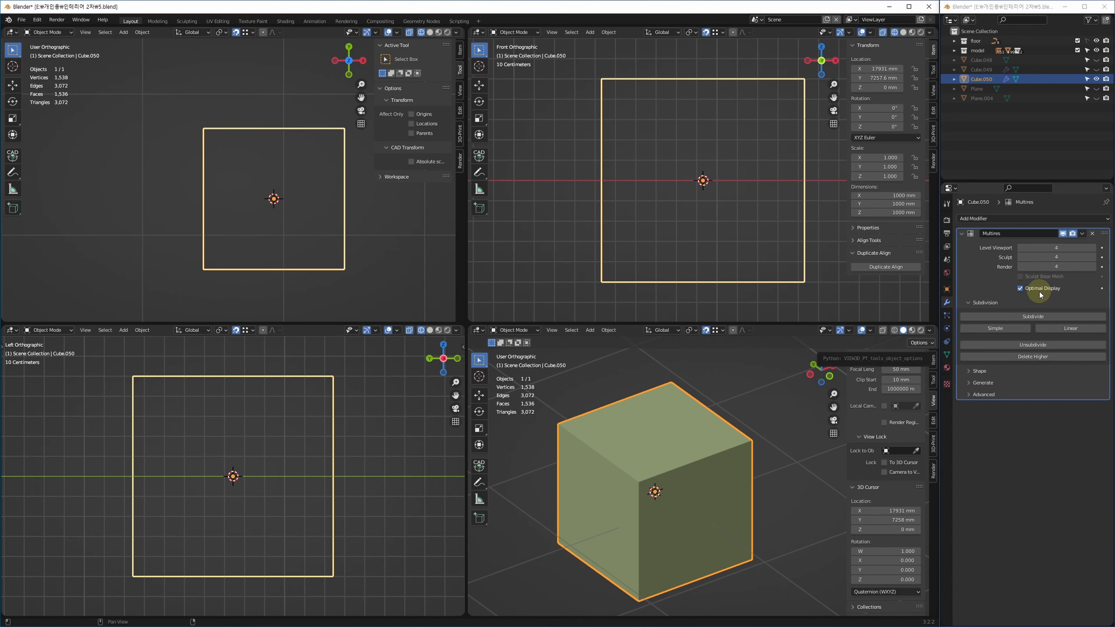
Turn off Optimal Display, set Level Viewport to 0, and subdivide to level 5.
{"action": "left_click", "coordinate": [1020, 288]}
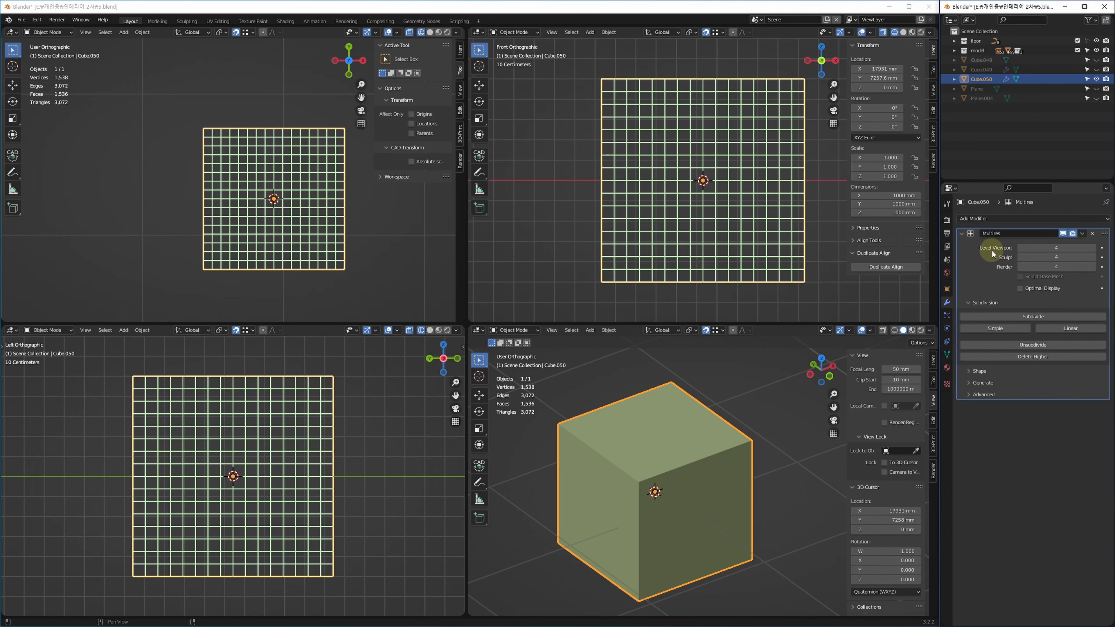
{"action": "mouse_move", "coordinate": [1054, 249]}
{"action": "left_mouse_down"}
{"action": "mouse_move", "coordinate": [1063, 263]}
{"action": "mouse_move", "coordinate": [1052, 257]}
{"action": "left_mouse_up"}
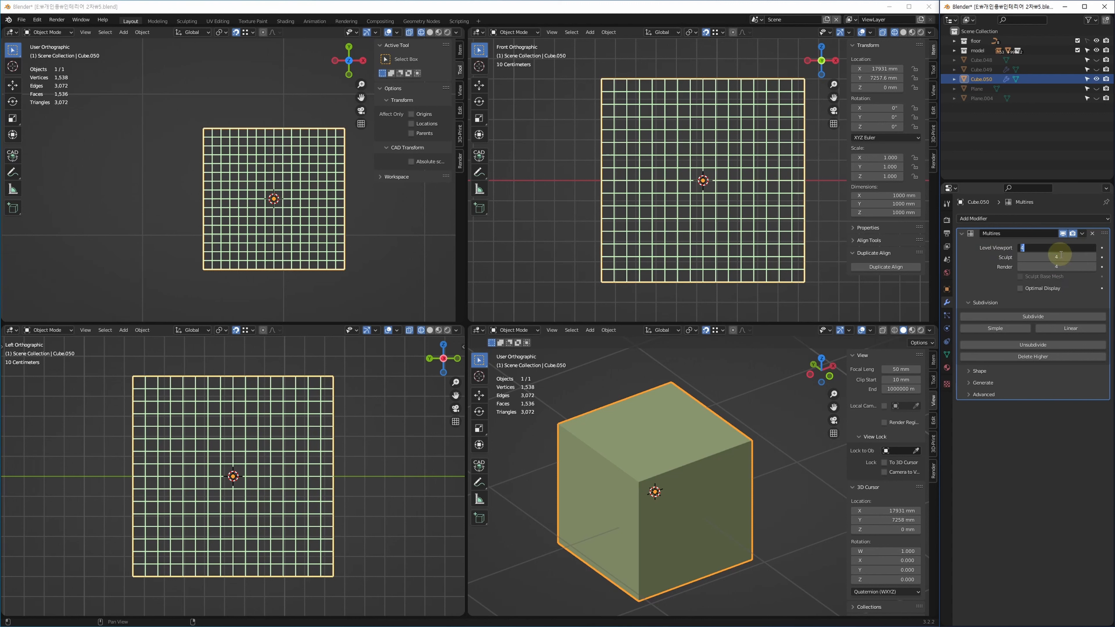
{"action": "type", "text": "0"}
{"action": "key", "text": "Return"}
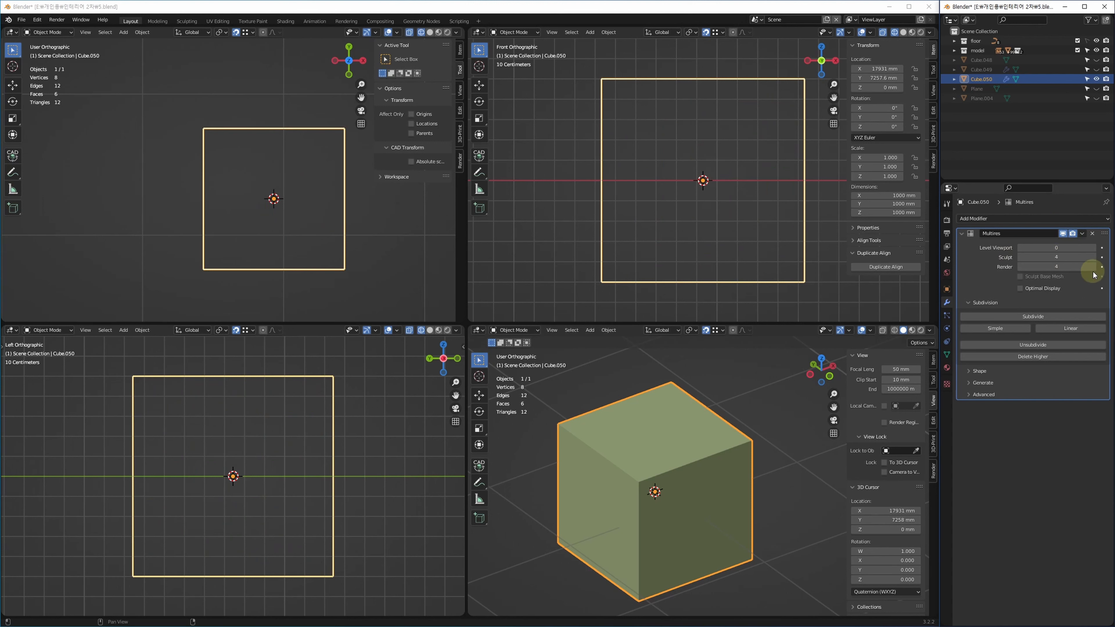
{"action": "left_click", "coordinate": [1019, 329]}
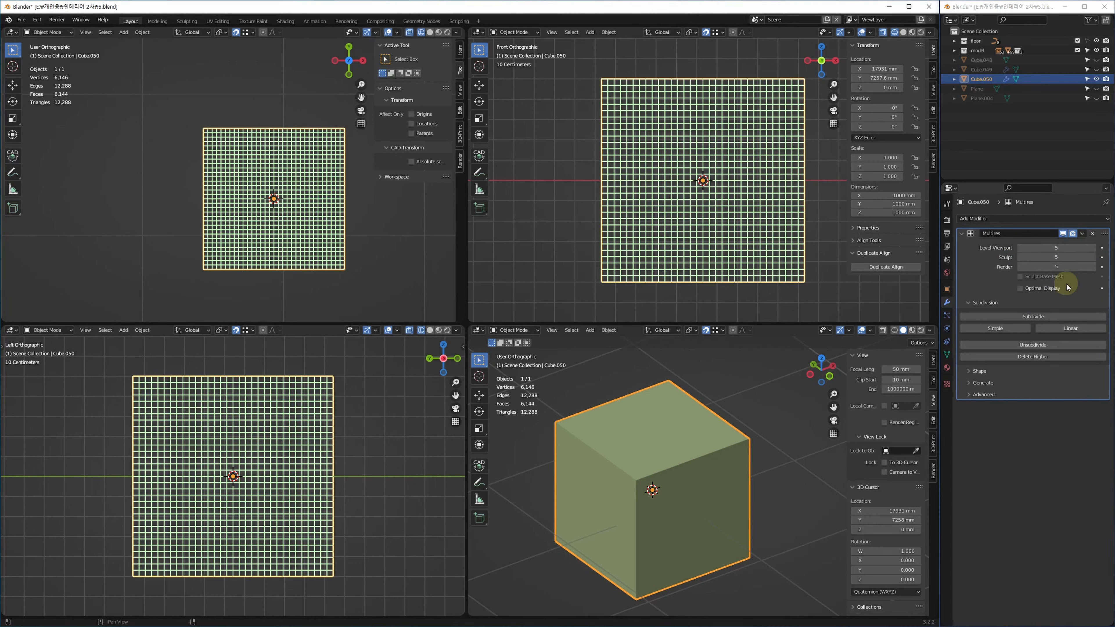
In the Sculpting workspace, unlink the texture image and remove the Draw brush's texture.
{"action": "left_click", "coordinate": [185, 23]}
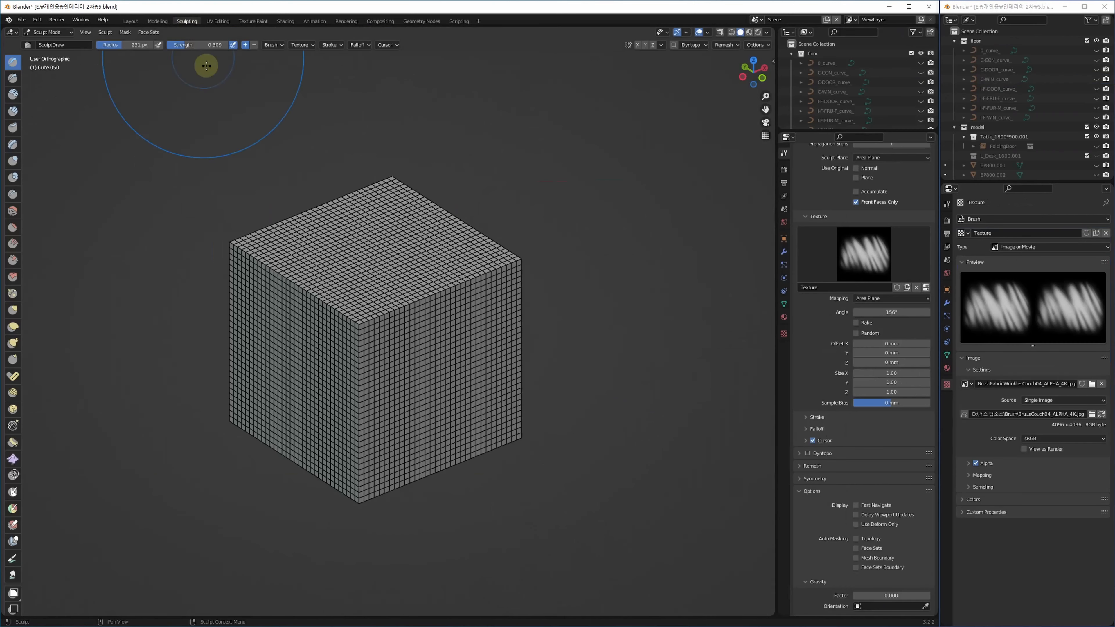
{"action": "mouse_move", "coordinate": [510, 293]}
{"action": "middle_mouse_down"}
{"action": "mouse_move", "coordinate": [575, 342]}
{"action": "mouse_move", "coordinate": [552, 351]}
{"action": "mouse_move", "coordinate": [560, 374]}
{"action": "mouse_move", "coordinate": [550, 356]}
{"action": "middle_mouse_up"}
{"action": "key", "text": "F3"}
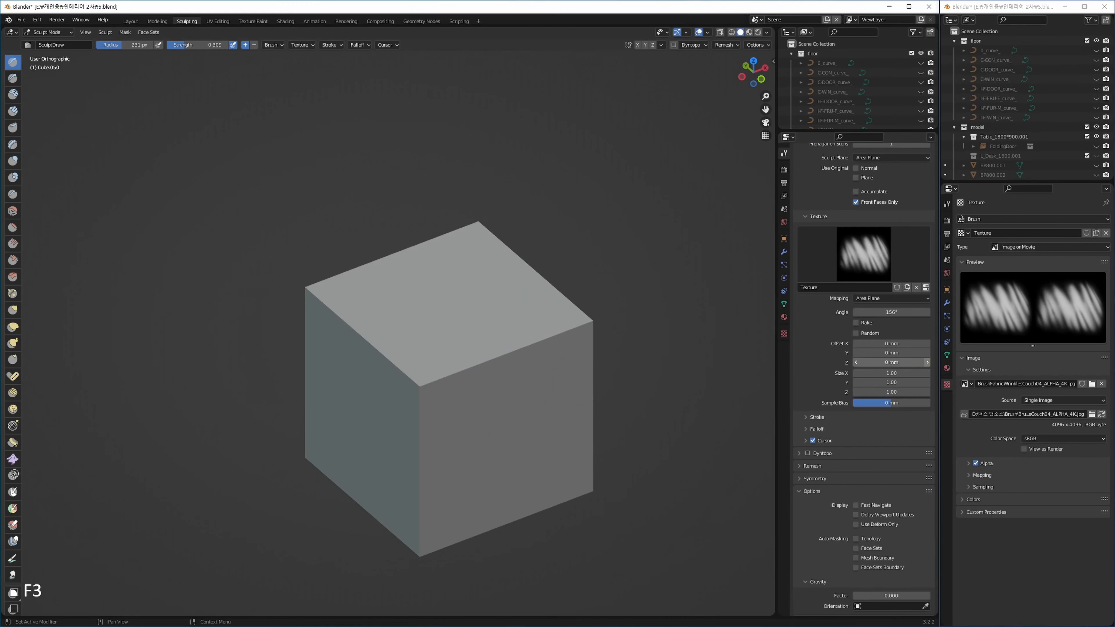
{"action": "left_click", "coordinate": [1102, 384]}
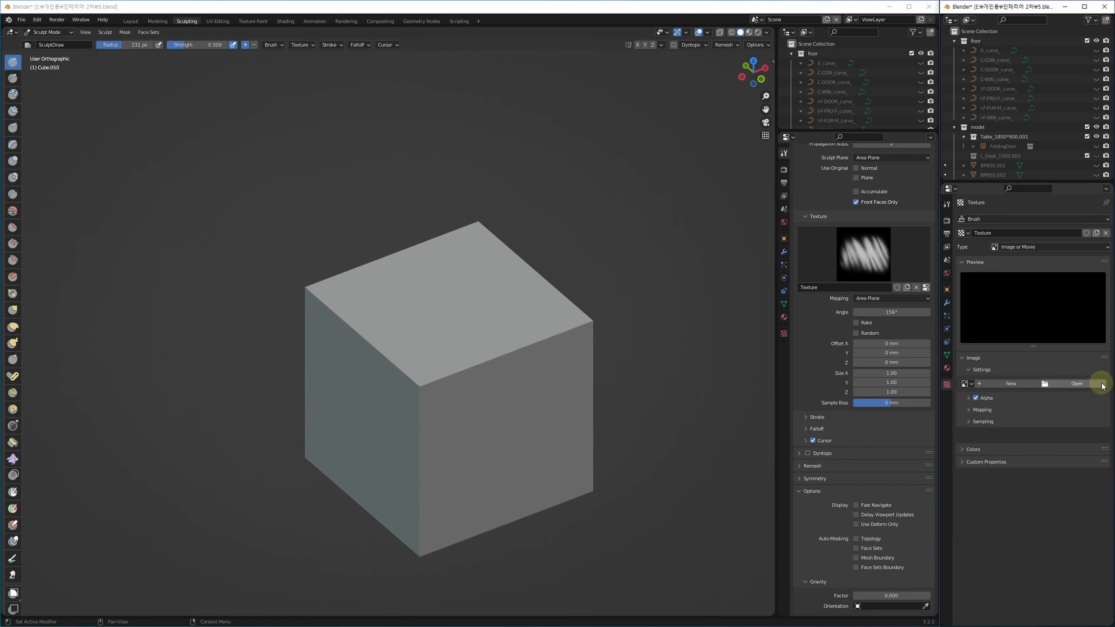
{"action": "left_click", "coordinate": [917, 286]}
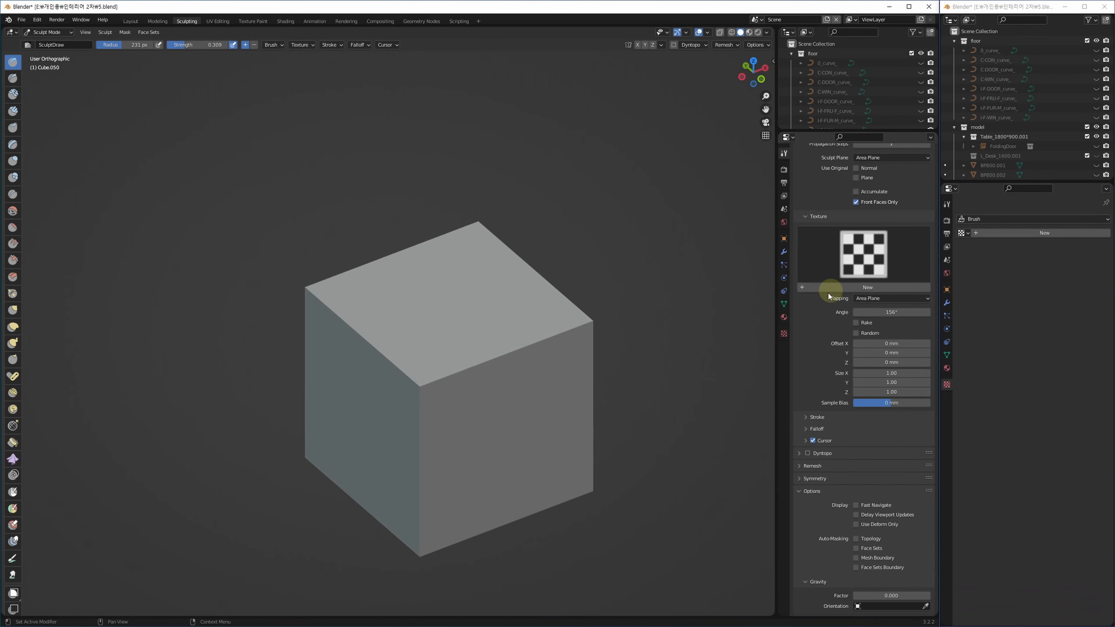
{"action": "scroll", "coordinate": [837, 182], "scroll_direction": "up", "scroll_amount": 15}
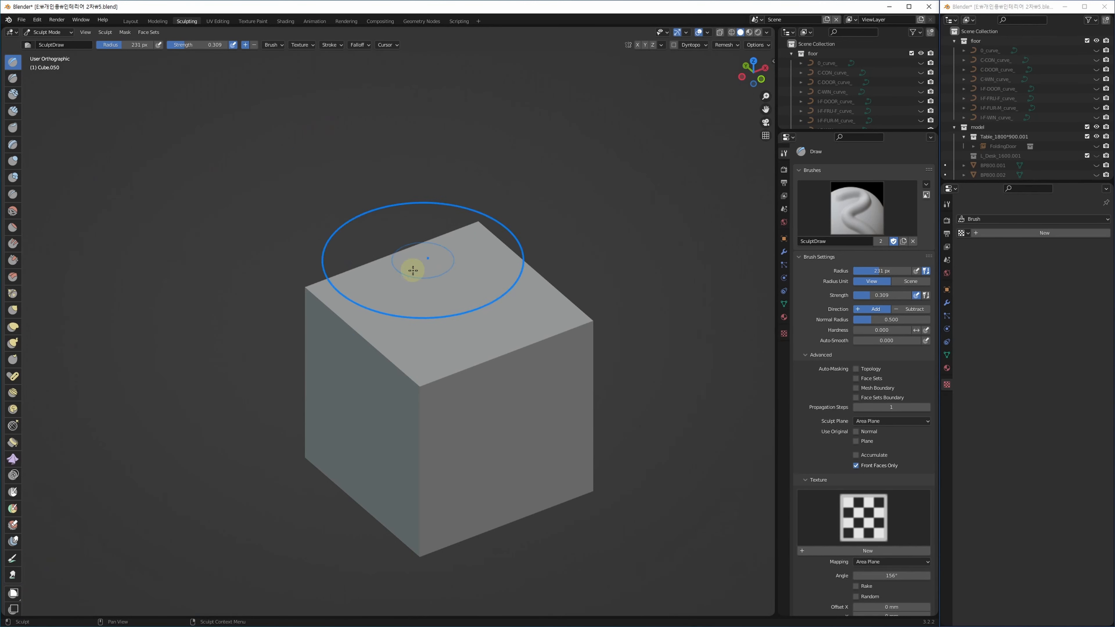
Set the Draw brush to a 160 px radius with strength 1.000.
{"action": "middle_click_drag", "start_coordinate": [516, 333], "coordinate": [249, 179], "text": "alt"}
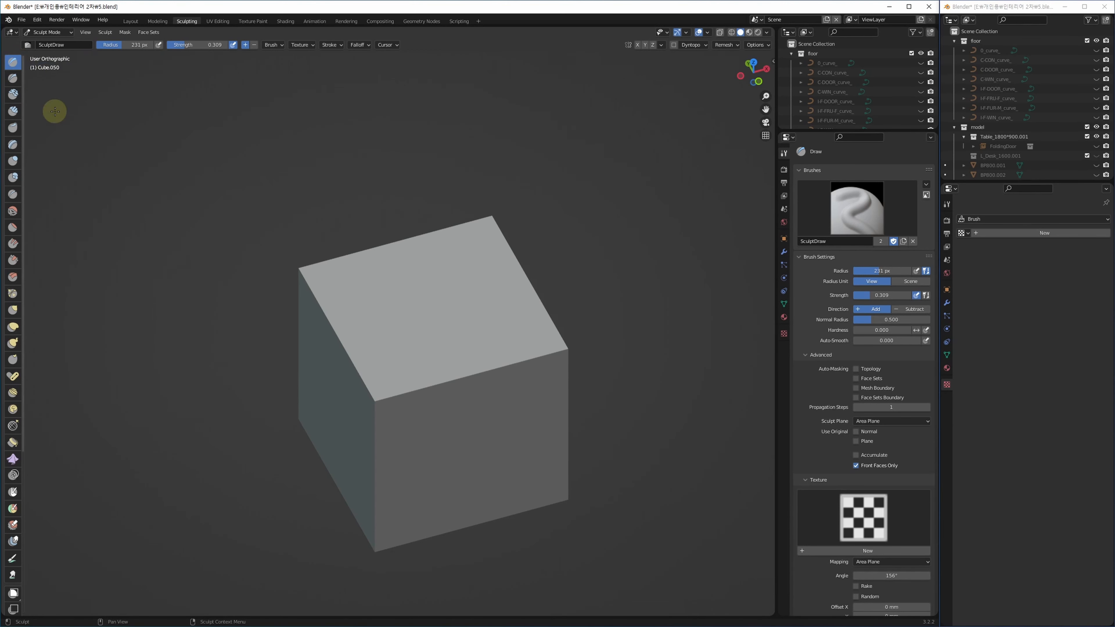
{"action": "key", "text": "ctrl+z"}
{"action": "key", "text": "Escape"}
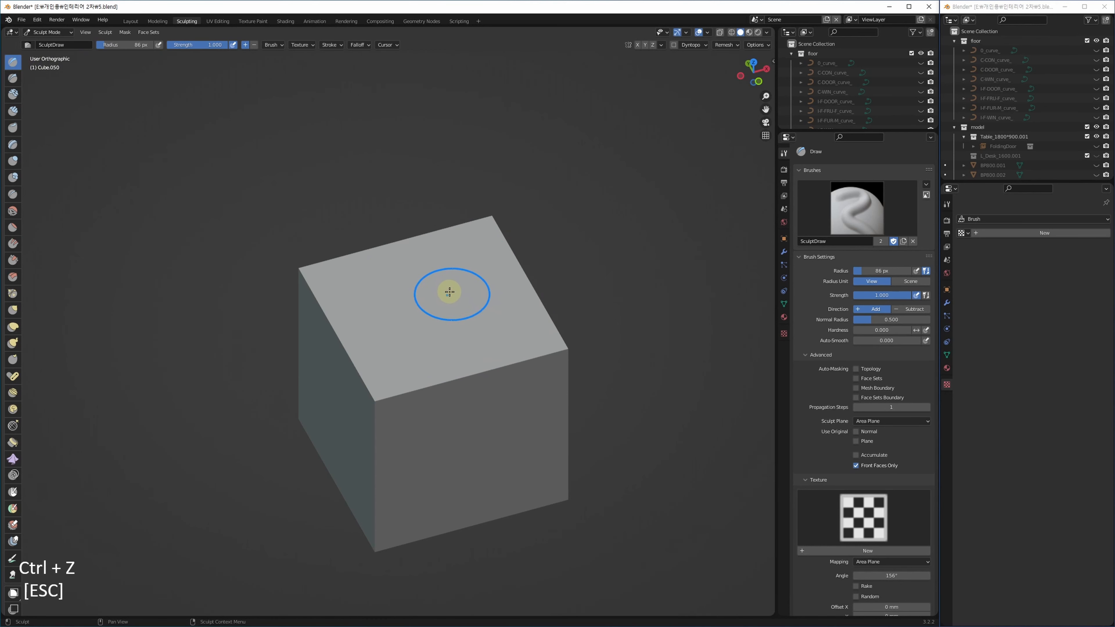
{"action": "right_click", "coordinate": [449, 292]}
{"action": "mouse_move", "coordinate": [393, 284]}
{"action": "left_mouse_down"}
{"action": "mouse_move", "coordinate": [409, 300]}
{"action": "mouse_move", "coordinate": [376, 297]}
{"action": "mouse_move", "coordinate": [415, 296]}
{"action": "left_mouse_up"}
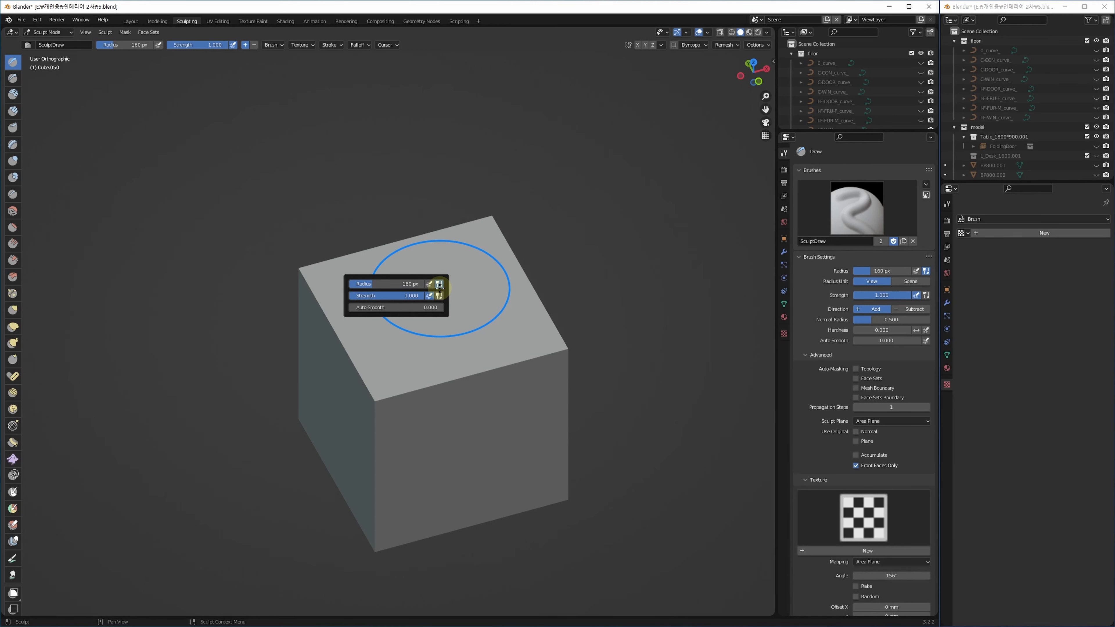
{"action": "right_click", "coordinate": [445, 257]}
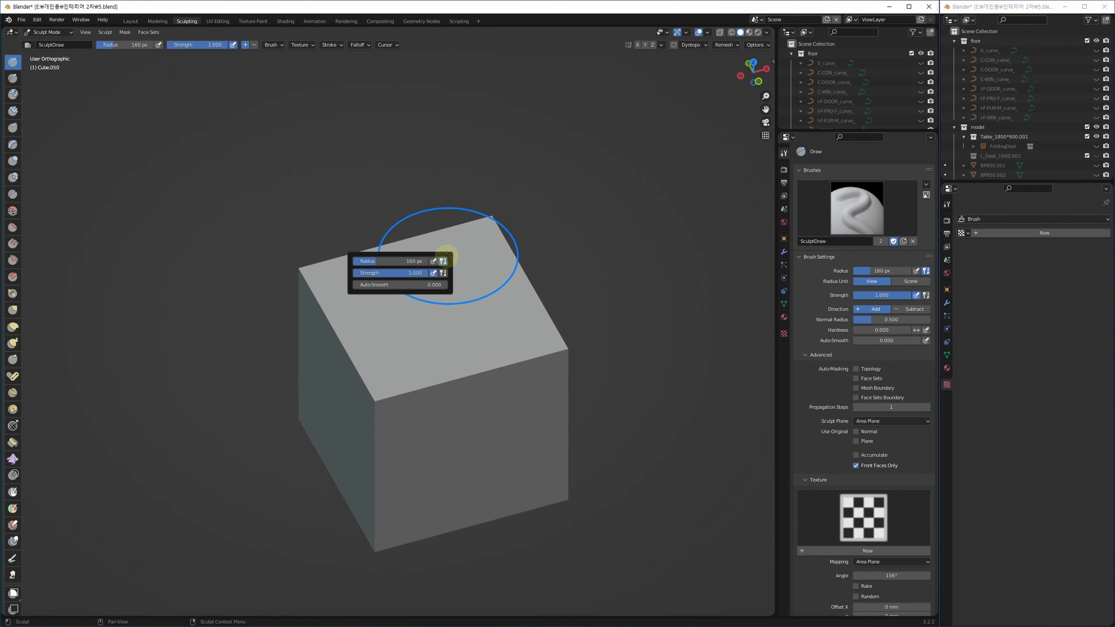
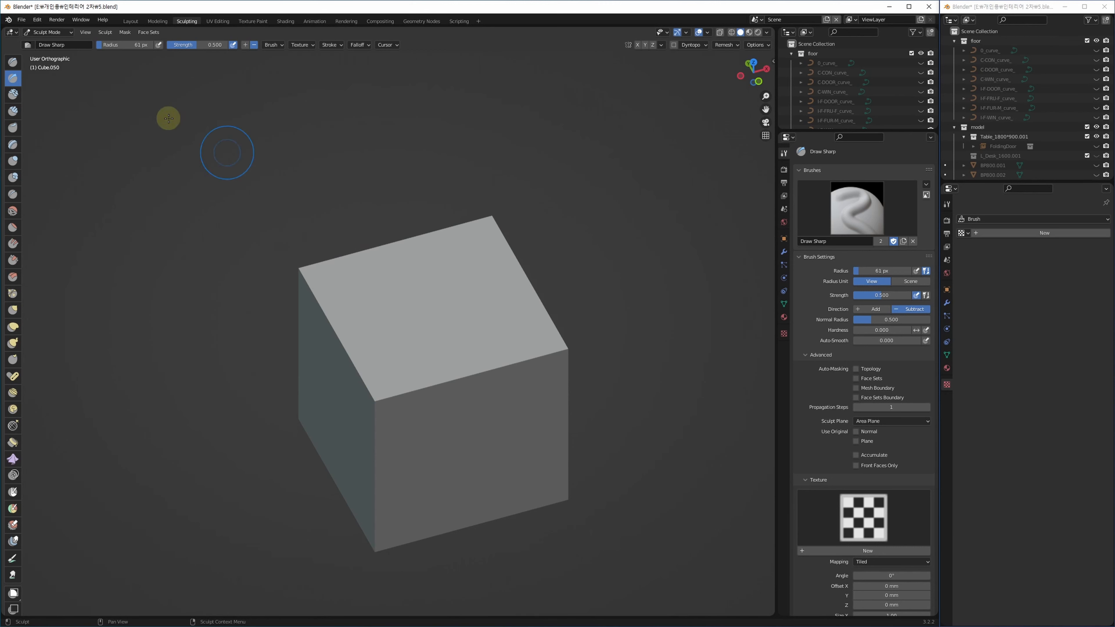
Select the plain Draw brush, paint a trial stroke on the cube's top, and undo it.
{"action": "left_click", "coordinate": [15, 65]}
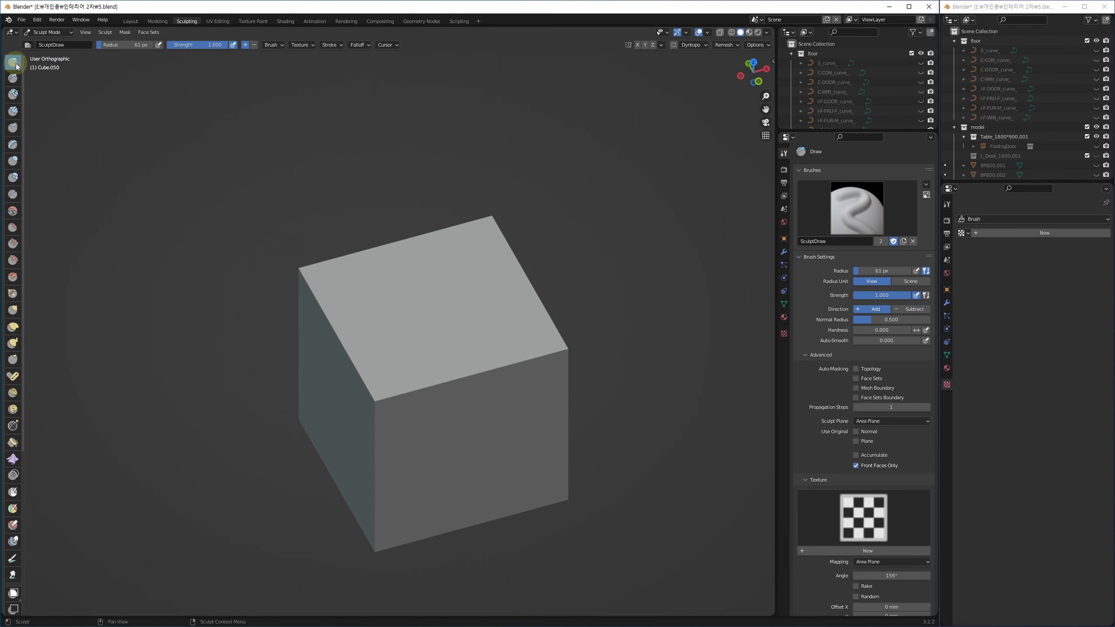
{"action": "right_click", "coordinate": [374, 257]}
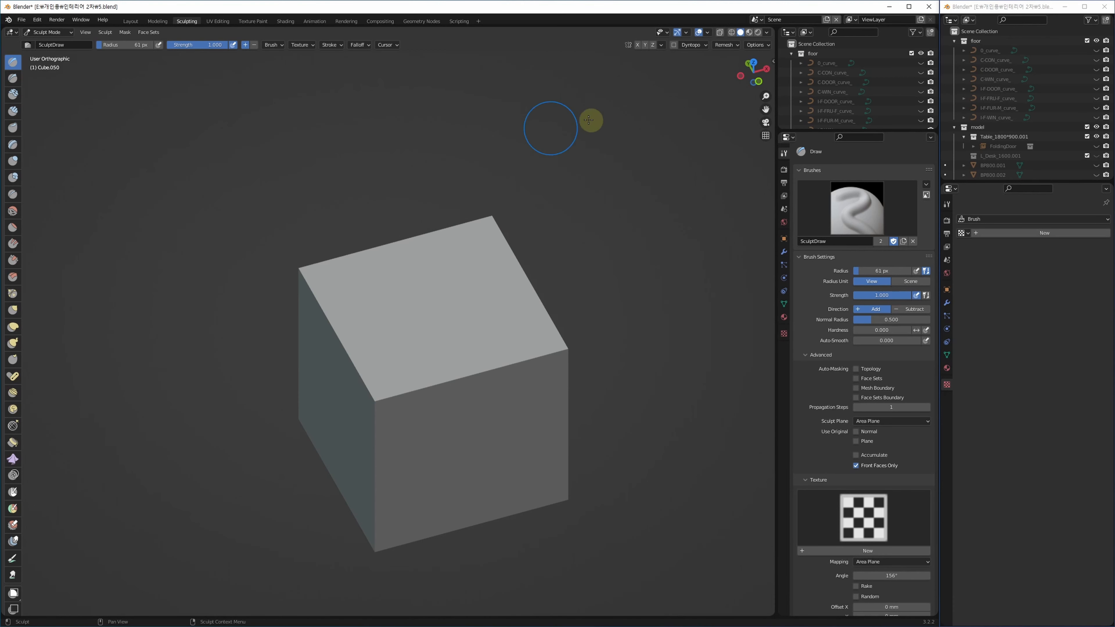
{"action": "scroll", "coordinate": [437, 293], "scroll_direction": "up", "scroll_amount": 1}
{"action": "scroll", "coordinate": [377, 339], "scroll_direction": "up", "scroll_amount": 3}
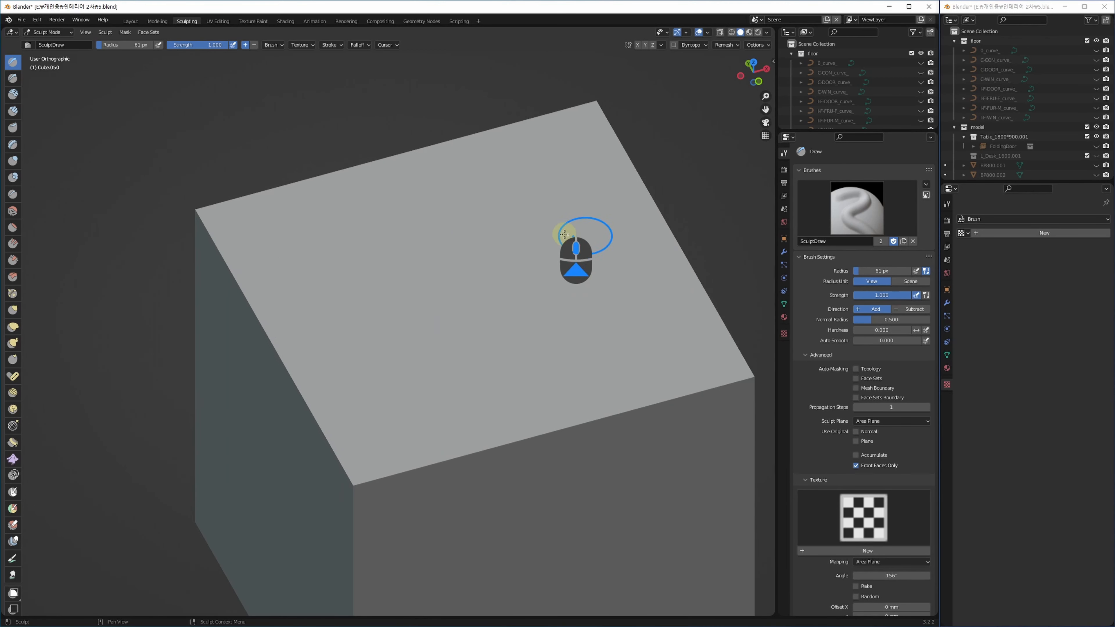
{"action": "middle_click_drag", "start_coordinate": [539, 254], "coordinate": [445, 294], "text": "shift"}
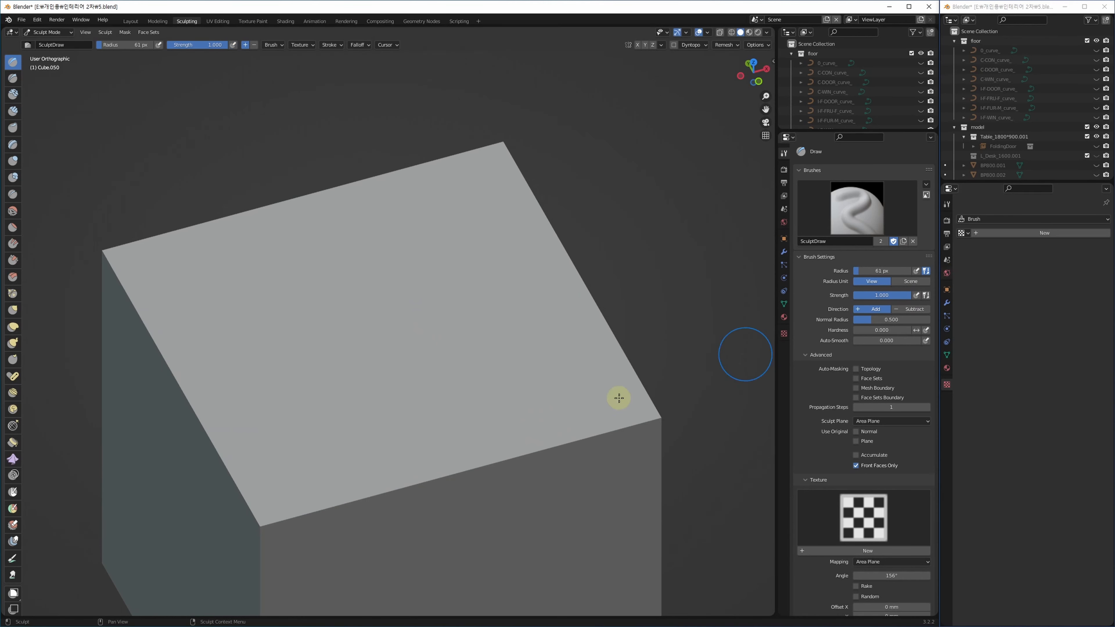
{"action": "mouse_move", "coordinate": [443, 210]}
{"action": "left_mouse_down"}
{"action": "mouse_move", "coordinate": [443, 237]}
{"action": "mouse_move", "coordinate": [316, 406]}
{"action": "left_mouse_up"}
{"action": "mouse_move", "coordinate": [417, 404]}
{"action": "middle_mouse_down", "text": "alt"}
{"action": "mouse_move", "coordinate": [406, 411]}
{"action": "mouse_move", "coordinate": [396, 397]}
{"action": "middle_mouse_up", "text": "alt"}
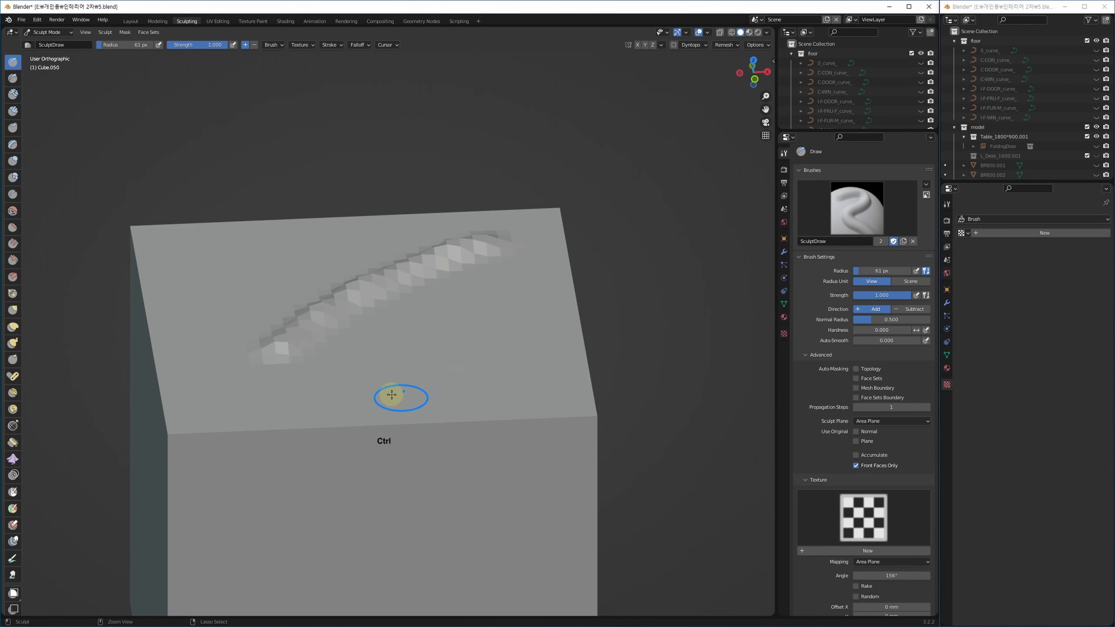
{"action": "key", "text": "ctrl+z"}
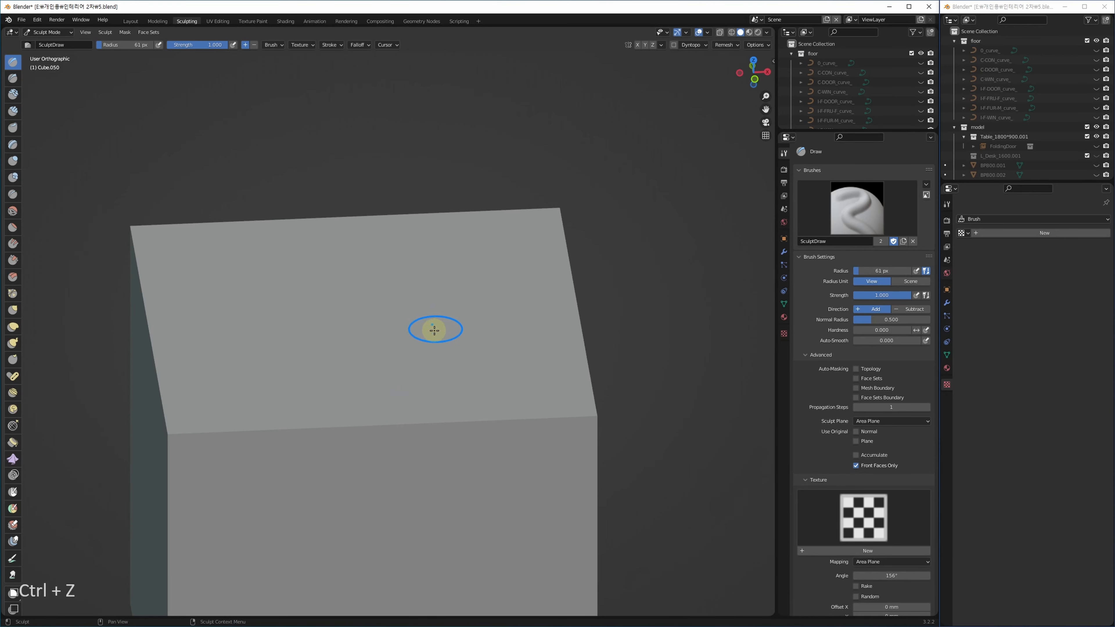
{"action": "left_click", "coordinate": [131, 21]}
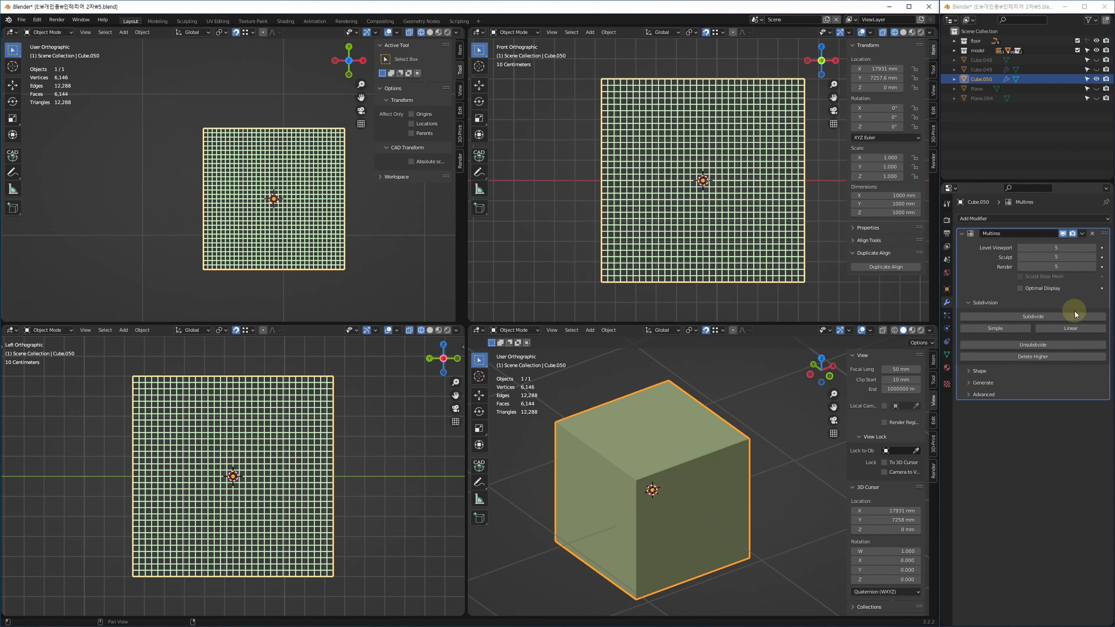
Subdivide the Multires modifier to level 6 and apply Shade Smooth to the cube.
{"action": "left_click", "coordinate": [1042, 318]}
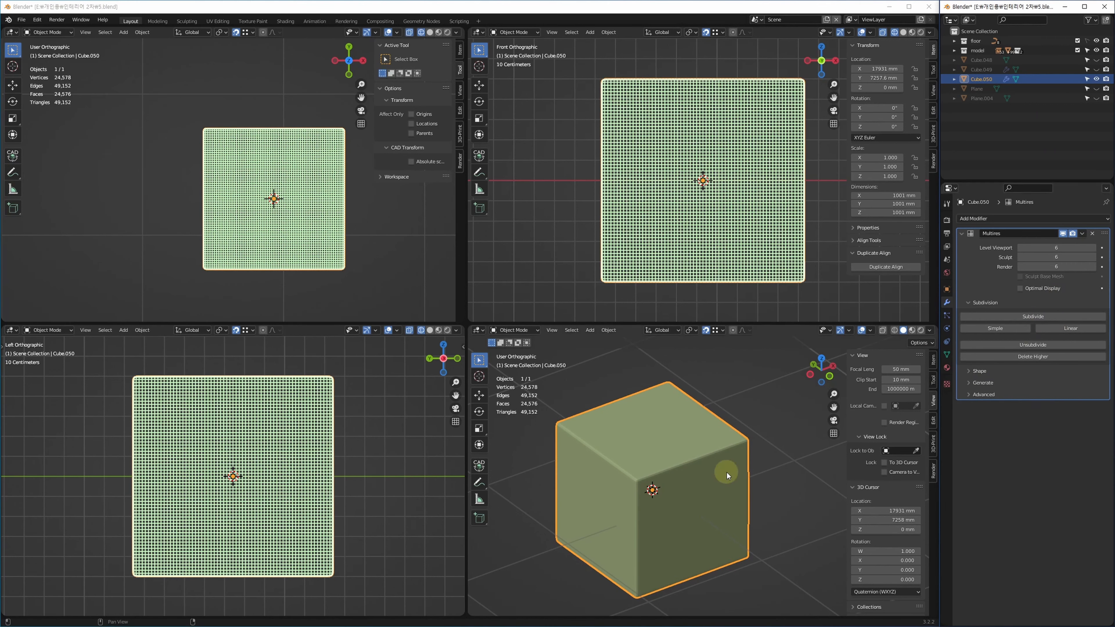
{"action": "scroll", "coordinate": [602, 481], "scroll_direction": "up", "scroll_amount": 8}
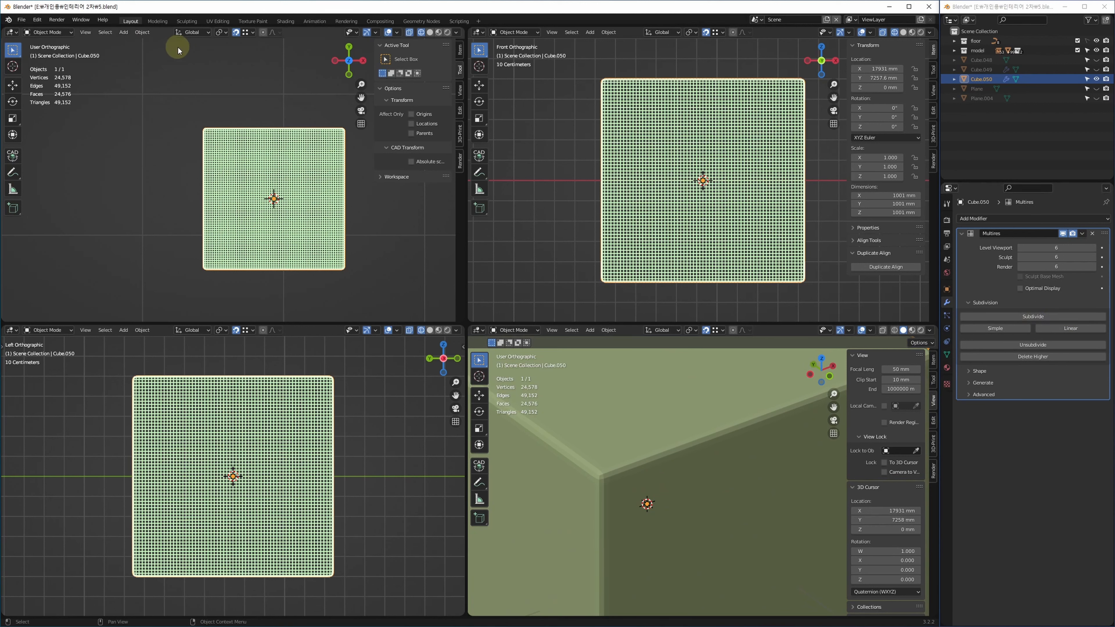
{"action": "right_click", "coordinate": [646, 420]}
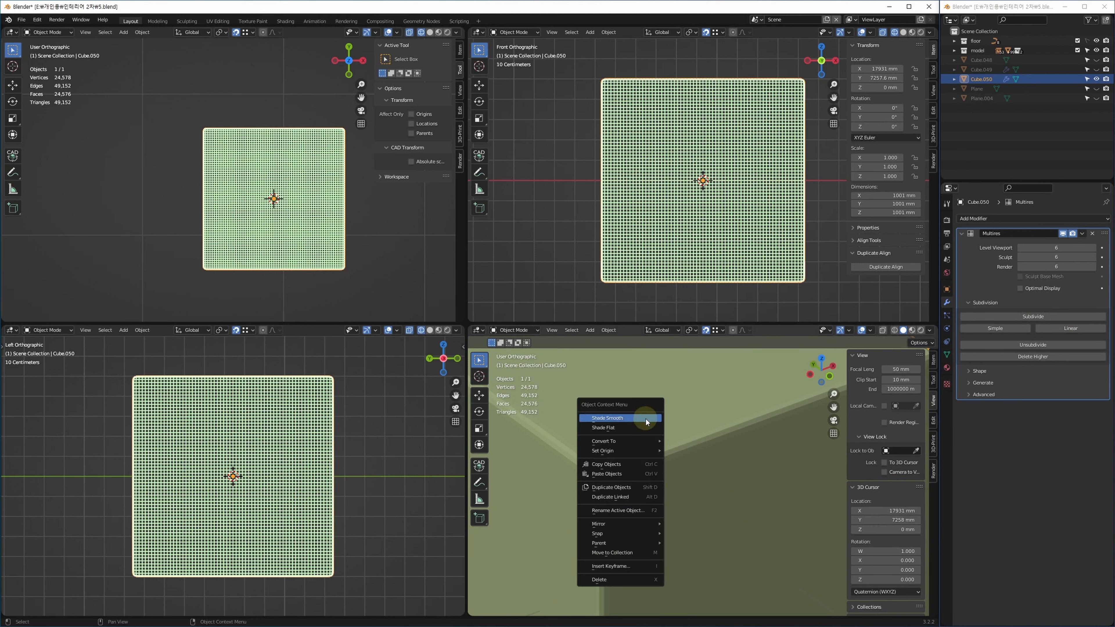
{"action": "left_click", "coordinate": [626, 419]}
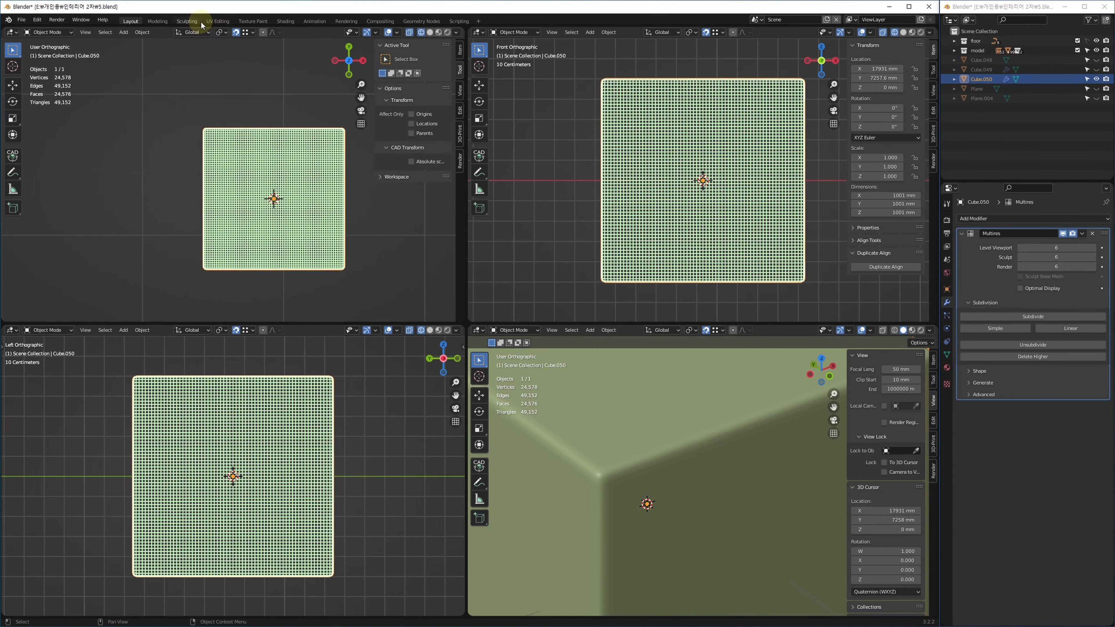
{"action": "left_click", "coordinate": [187, 21]}
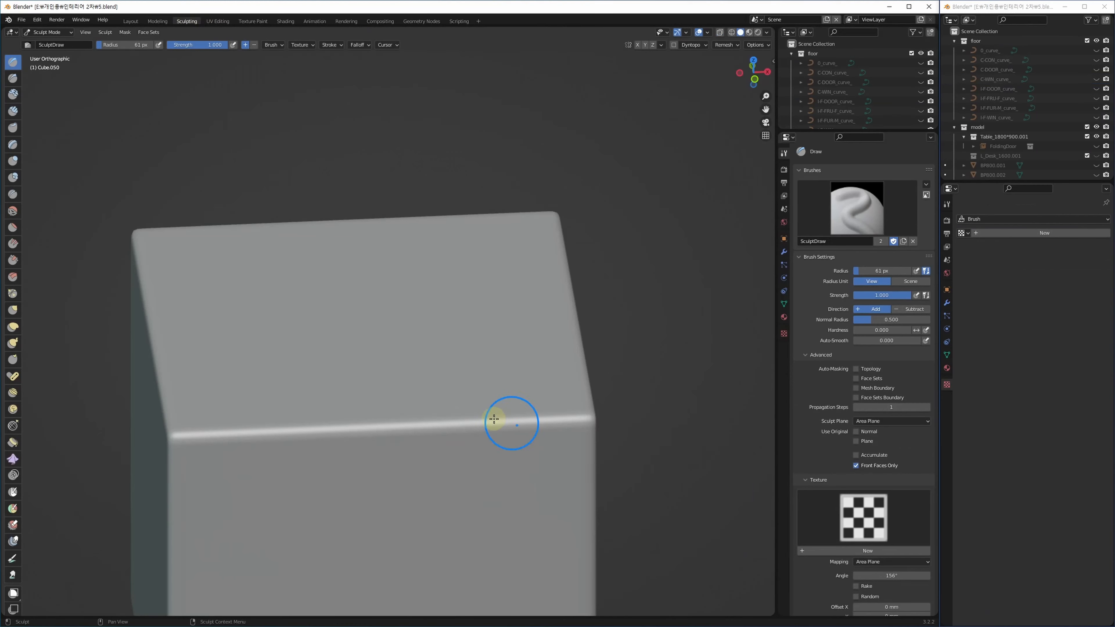
Sculpt several diagonal test ridges on the cube's top and undo each one.
{"action": "mouse_move", "coordinate": [494, 419]}
{"action": "middle_mouse_down"}
{"action": "mouse_move", "coordinate": [499, 347]}
{"action": "mouse_move", "coordinate": [486, 372]}
{"action": "mouse_move", "coordinate": [480, 234]}
{"action": "middle_mouse_up"}
{"action": "mouse_move", "coordinate": [490, 187]}
{"action": "left_mouse_down"}
{"action": "mouse_move", "coordinate": [378, 288]}
{"action": "mouse_move", "coordinate": [312, 414]}
{"action": "left_mouse_up"}
{"action": "middle_click_drag", "start_coordinate": [389, 508], "coordinate": [413, 458]}
{"action": "key", "text": "ctrl+z"}
{"action": "mouse_move", "coordinate": [473, 374]}
{"action": "middle_mouse_down"}
{"action": "mouse_move", "coordinate": [457, 374]}
{"action": "mouse_move", "coordinate": [505, 360]}
{"action": "middle_mouse_up"}
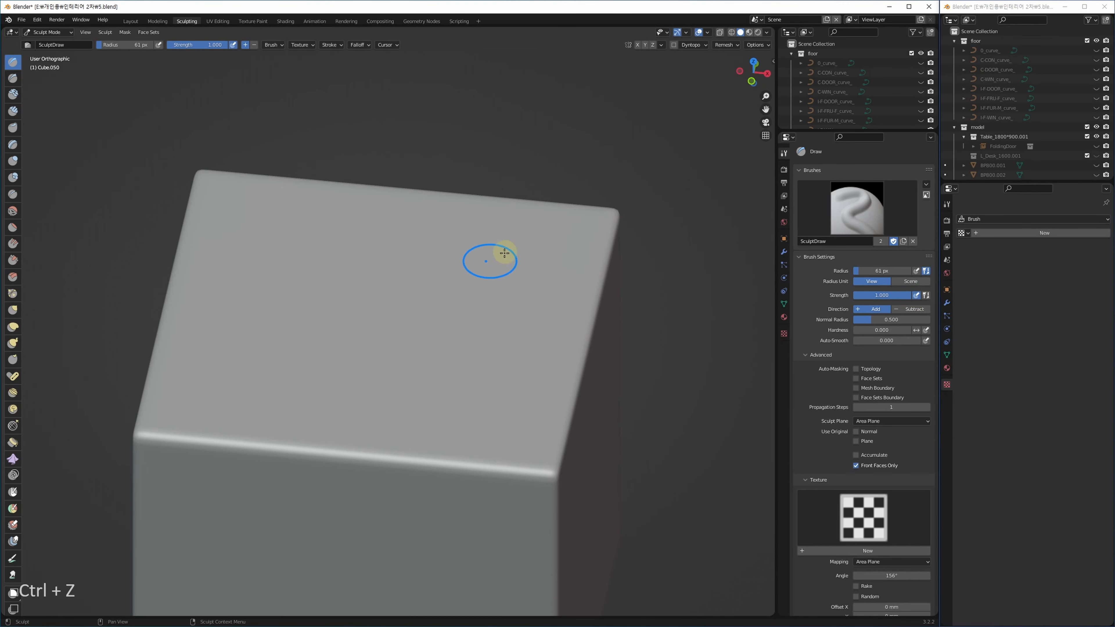
{"action": "left_click_drag", "start_coordinate": [521, 248], "coordinate": [257, 359]}
{"action": "middle_click_drag", "start_coordinate": [348, 386], "coordinate": [337, 347]}
{"action": "key", "text": "ctrl+z"}
{"action": "left_click_drag", "start_coordinate": [303, 233], "coordinate": [410, 362]}
{"action": "mouse_move", "coordinate": [367, 350]}
{"action": "middle_mouse_down"}
{"action": "mouse_move", "coordinate": [401, 379]}
{"action": "mouse_move", "coordinate": [423, 361]}
{"action": "middle_mouse_up"}
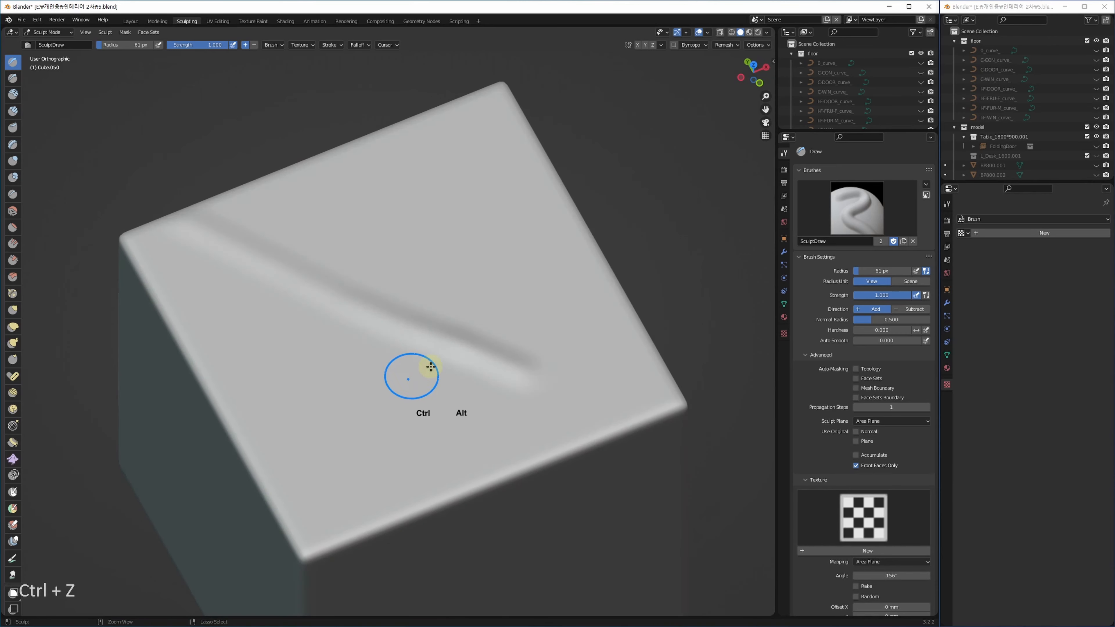
{"action": "key", "text": "ctrl+z"}
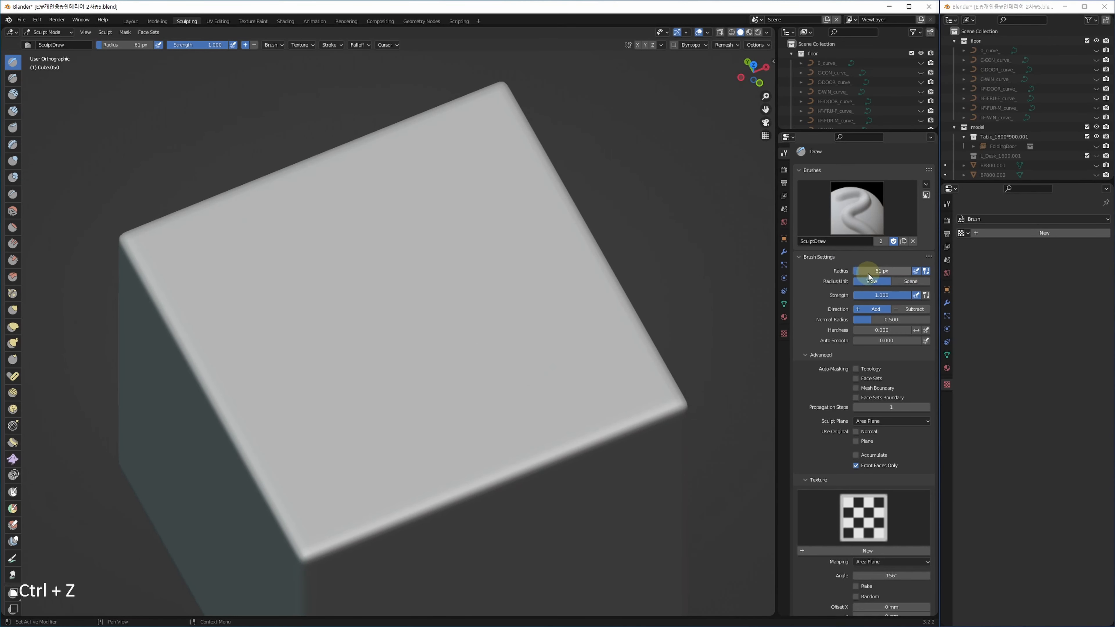
Enlarge the brush radius to 163 px, disable radius pen pressure, and undo the test strokes.
{"action": "left_click_drag", "start_coordinate": [895, 276], "coordinate": [898, 276]}
{"action": "mouse_move", "coordinate": [490, 192]}
{"action": "left_mouse_down"}
{"action": "mouse_move", "coordinate": [462, 176]}
{"action": "mouse_move", "coordinate": [348, 454]}
{"action": "left_mouse_up"}
{"action": "middle_click_drag", "start_coordinate": [401, 416], "coordinate": [393, 337]}
{"action": "key", "text": "ctrl+z"}
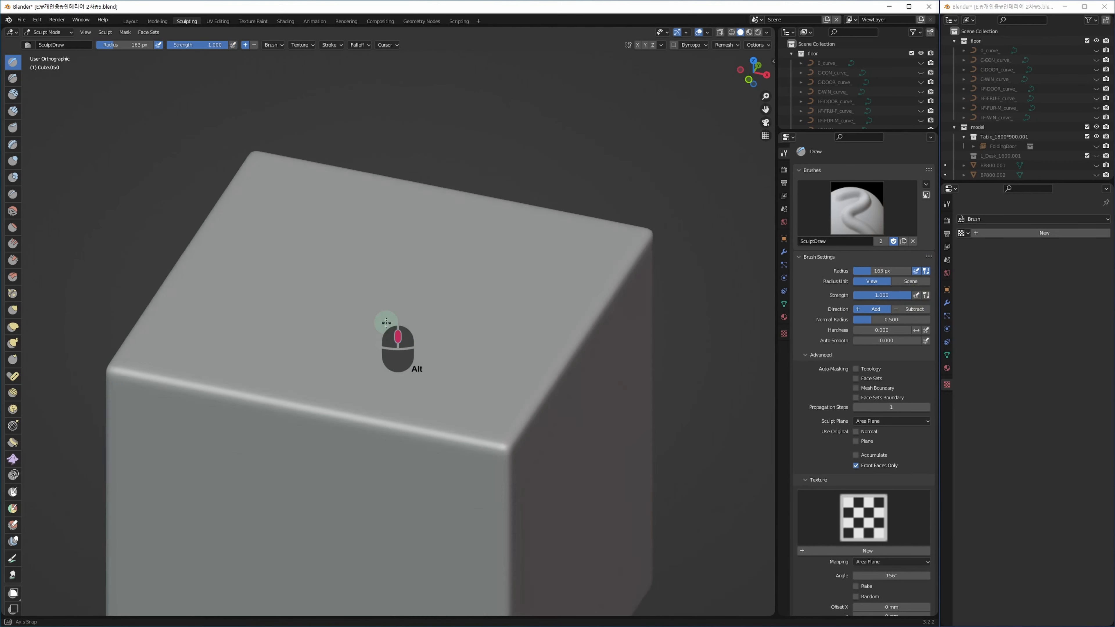
{"action": "middle_click_drag", "start_coordinate": [385, 319], "coordinate": [298, 224]}
{"action": "mouse_move", "coordinate": [298, 224]}
{"action": "left_mouse_down"}
{"action": "mouse_move", "coordinate": [255, 203]}
{"action": "mouse_move", "coordinate": [364, 252]}
{"action": "mouse_move", "coordinate": [433, 314]}
{"action": "mouse_move", "coordinate": [502, 399]}
{"action": "mouse_move", "coordinate": [498, 468]}
{"action": "left_mouse_up"}
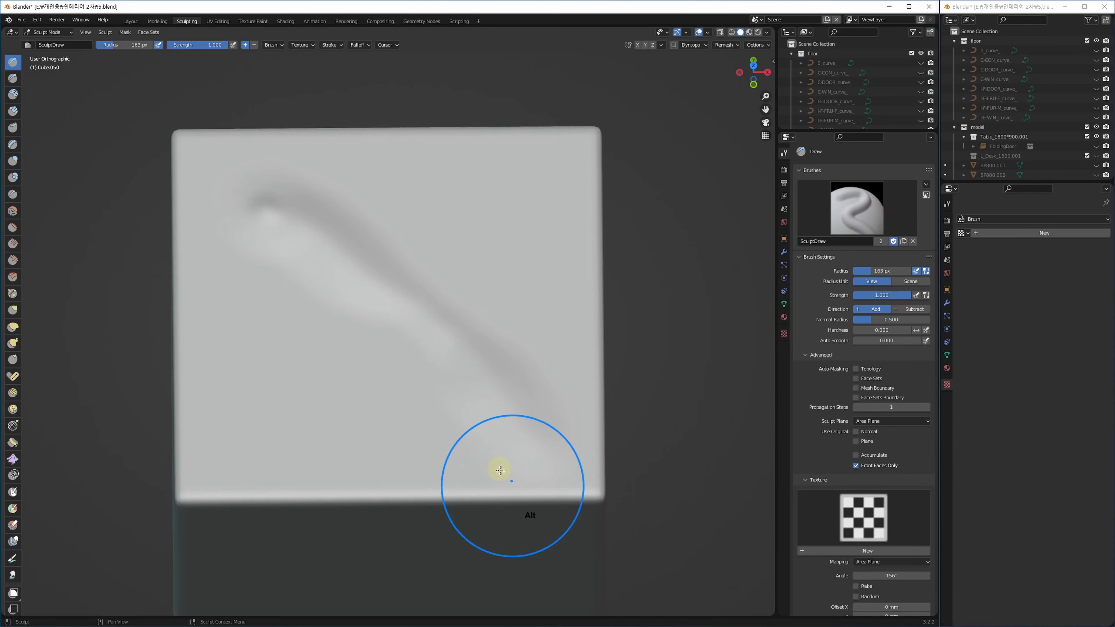
{"action": "middle_click_drag", "start_coordinate": [499, 410], "coordinate": [498, 408]}
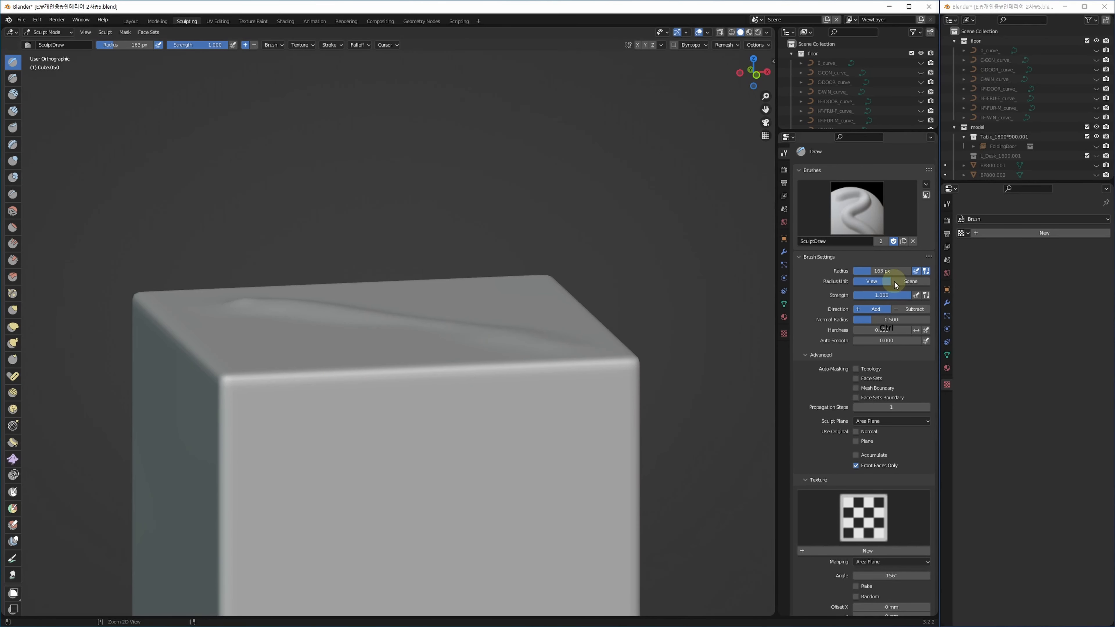
{"action": "left_click", "coordinate": [918, 270]}
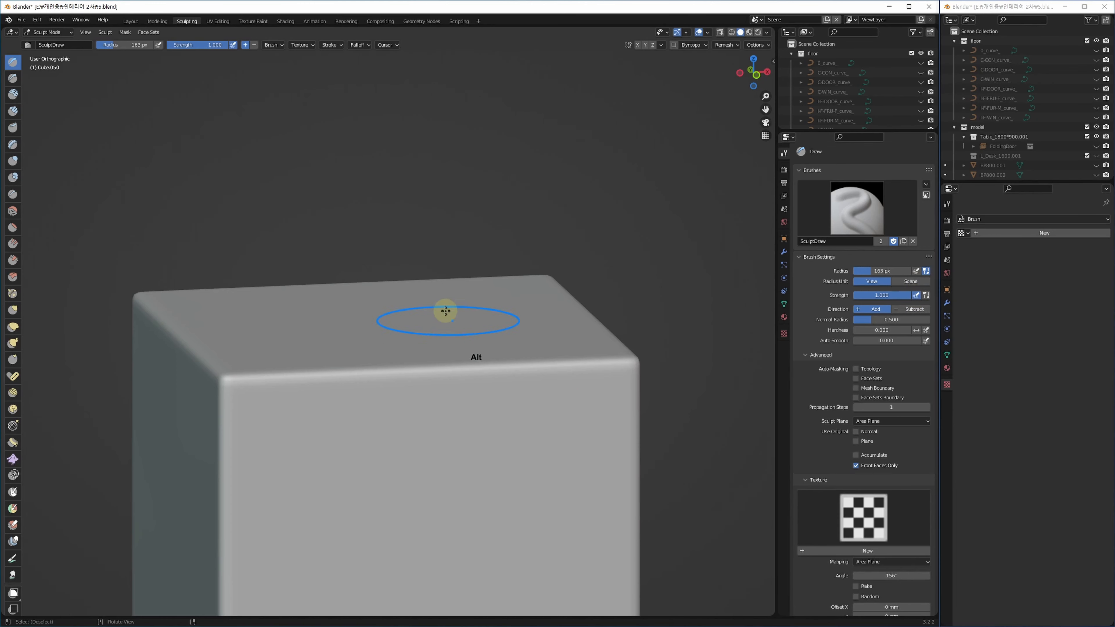
{"action": "middle_click_drag", "start_coordinate": [450, 319], "coordinate": [438, 361], "text": "alt"}
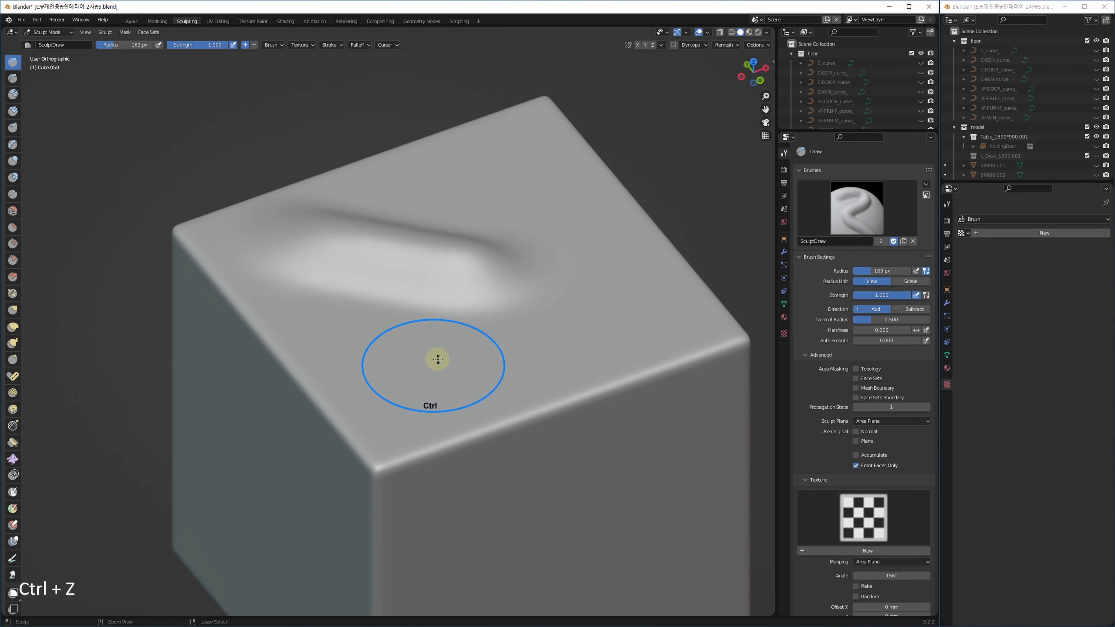
{"action": "key", "text": "ctrl+z"}
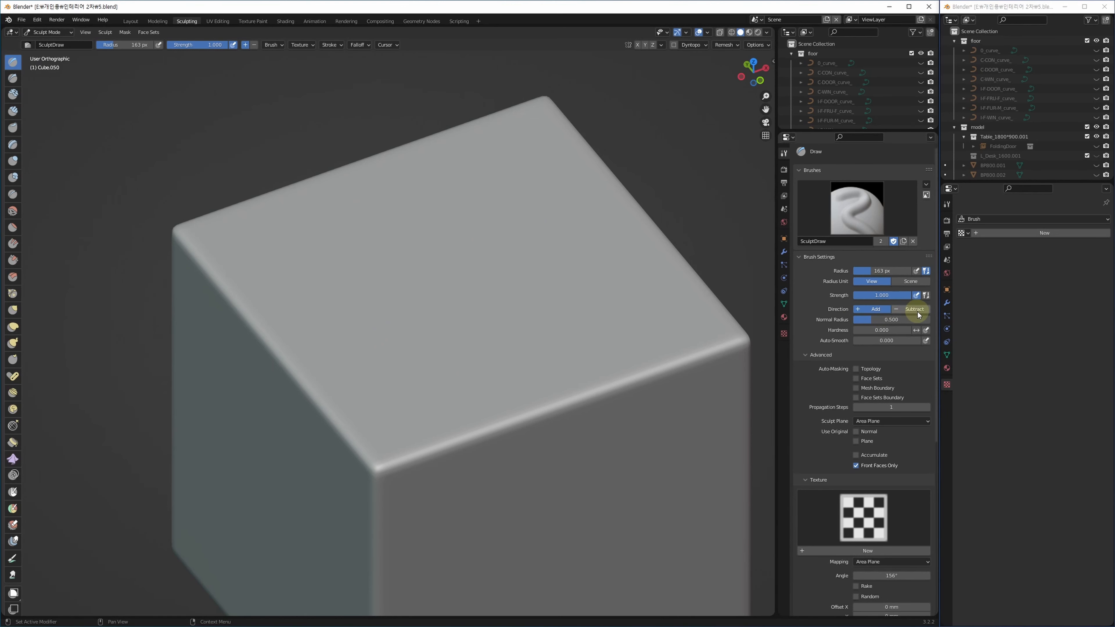
{"action": "left_click_drag", "start_coordinate": [497, 169], "coordinate": [436, 319]}
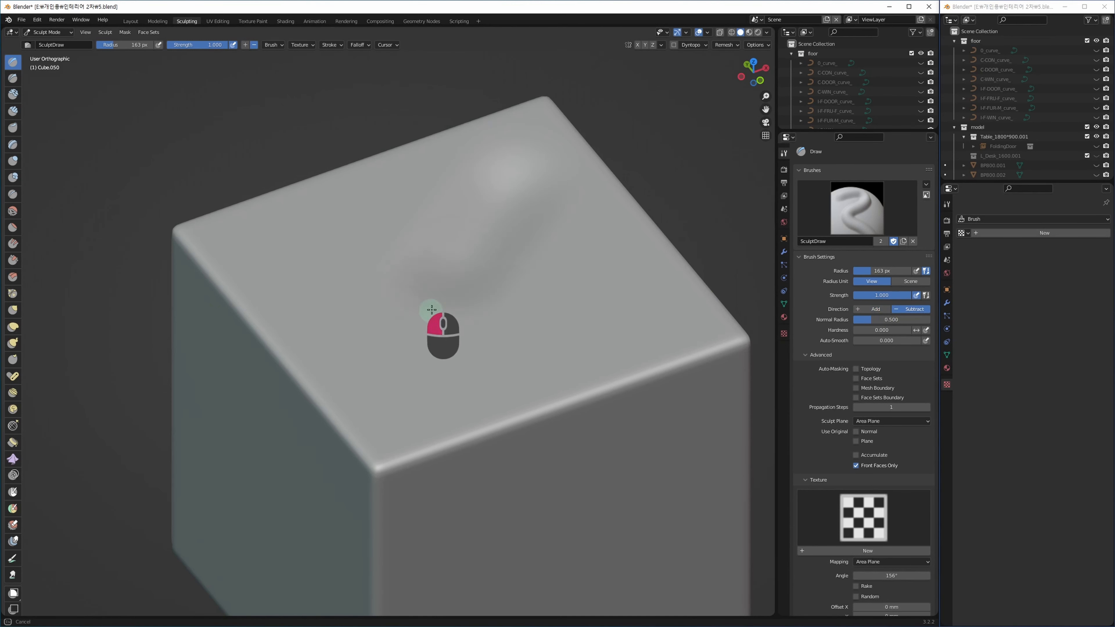
{"action": "mouse_move", "coordinate": [478, 366]}
{"action": "middle_mouse_down", "text": "alt"}
{"action": "mouse_move", "coordinate": [455, 340]}
{"action": "mouse_move", "coordinate": [472, 348]}
{"action": "middle_mouse_up", "text": "alt"}
{"action": "key", "text": "ctrl+z"}
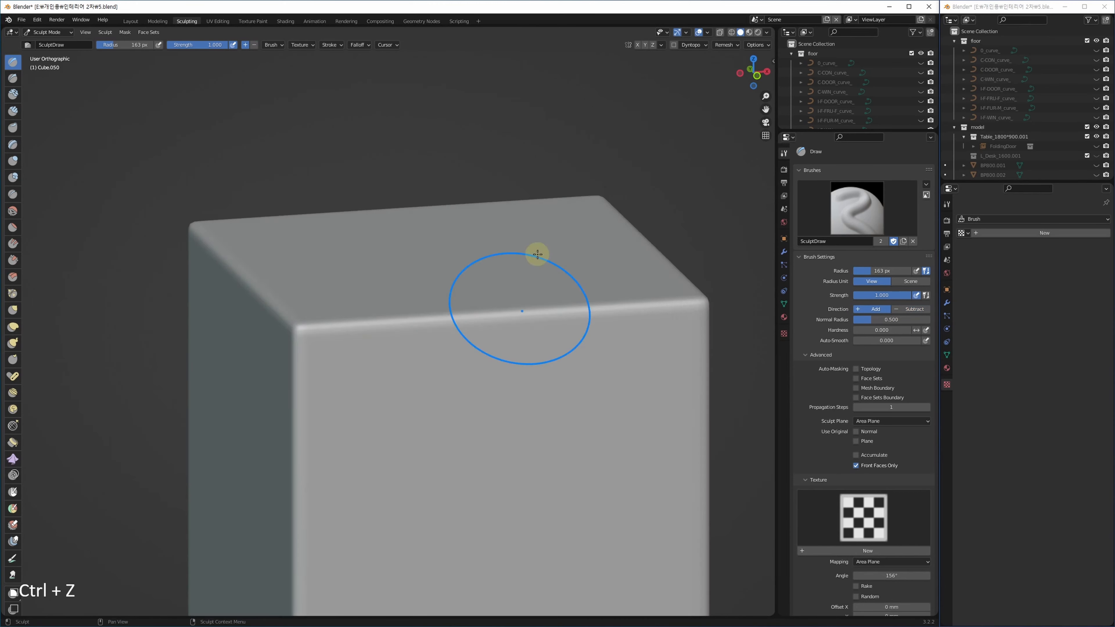
{"action": "middle_click_drag", "start_coordinate": [538, 249], "coordinate": [541, 279], "text": "alt"}
{"action": "left_click", "coordinate": [871, 309]}
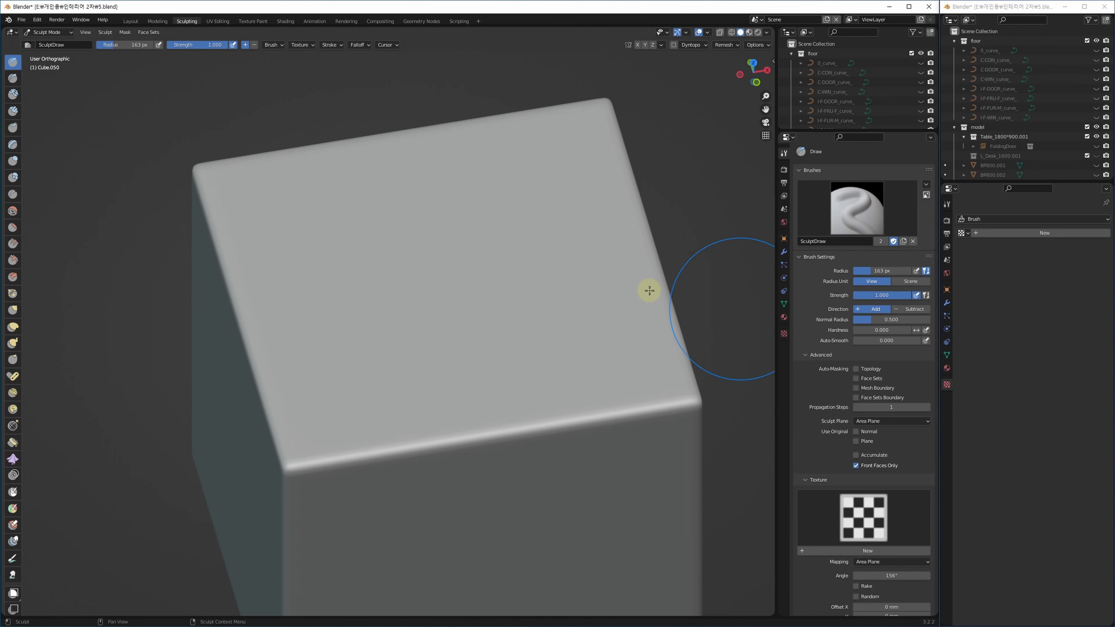
{"action": "mouse_move", "coordinate": [531, 238]}
{"action": "left_mouse_down"}
{"action": "mouse_move", "coordinate": [387, 387]}
{"action": "mouse_move", "coordinate": [426, 321]}
{"action": "mouse_move", "coordinate": [509, 249]}
{"action": "left_mouse_up"}
{"action": "mouse_move", "coordinate": [460, 343]}
{"action": "middle_mouse_down", "text": "alt"}
{"action": "mouse_move", "coordinate": [438, 310]}
{"action": "mouse_move", "coordinate": [445, 337]}
{"action": "middle_mouse_up", "text": "alt"}
{"action": "middle_click_drag", "start_coordinate": [511, 401], "coordinate": [528, 178]}
{"action": "left_click_drag", "start_coordinate": [493, 345], "coordinate": [403, 473], "text": "ctrl"}
{"action": "mouse_move", "coordinate": [490, 423]}
{"action": "middle_mouse_down", "text": "alt"}
{"action": "mouse_move", "coordinate": [490, 388]}
{"action": "mouse_move", "coordinate": [509, 404]}
{"action": "mouse_move", "coordinate": [491, 393]}
{"action": "mouse_move", "coordinate": [473, 296]}
{"action": "mouse_move", "coordinate": [467, 380]}
{"action": "middle_mouse_up", "text": "alt"}
{"action": "mouse_move", "coordinate": [517, 260]}
{"action": "left_mouse_down", "text": "ctrl"}
{"action": "mouse_move", "coordinate": [531, 252]}
{"action": "mouse_move", "coordinate": [361, 327]}
{"action": "left_mouse_up", "text": "ctrl"}
{"action": "mouse_move", "coordinate": [361, 327]}
{"action": "middle_mouse_down", "text": "alt"}
{"action": "mouse_move", "coordinate": [486, 339]}
{"action": "mouse_move", "coordinate": [442, 365]}
{"action": "middle_mouse_up", "text": "alt"}
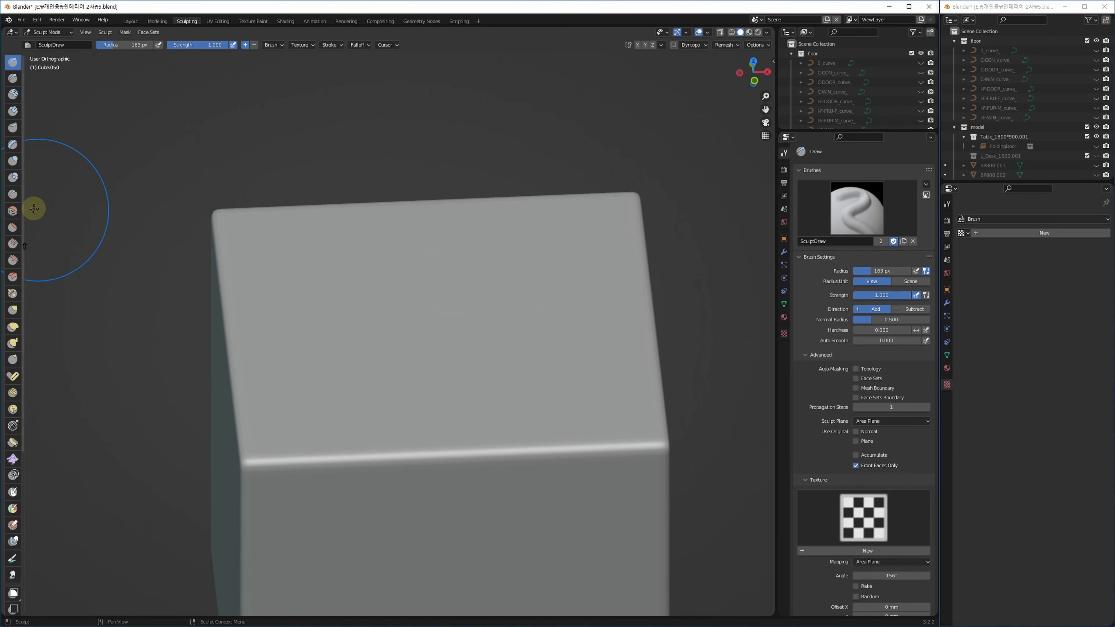
{"action": "mouse_move", "coordinate": [531, 256]}
{"action": "left_mouse_down"}
{"action": "mouse_move", "coordinate": [547, 251]}
{"action": "mouse_move", "coordinate": [524, 244]}
{"action": "mouse_move", "coordinate": [460, 291]}
{"action": "mouse_move", "coordinate": [477, 269]}
{"action": "mouse_move", "coordinate": [413, 336]}
{"action": "left_mouse_up"}
{"action": "middle_click_drag", "start_coordinate": [571, 336], "coordinate": [501, 334]}
{"action": "mouse_move", "coordinate": [548, 316]}
{"action": "left_mouse_down", "text": "shift"}
{"action": "mouse_move", "coordinate": [466, 324]}
{"action": "mouse_move", "coordinate": [284, 292]}
{"action": "mouse_move", "coordinate": [362, 296]}
{"action": "left_mouse_up", "text": "shift"}
{"action": "key", "text": "ctrl+z"}
{"action": "key", "text": "ctrl+z"}
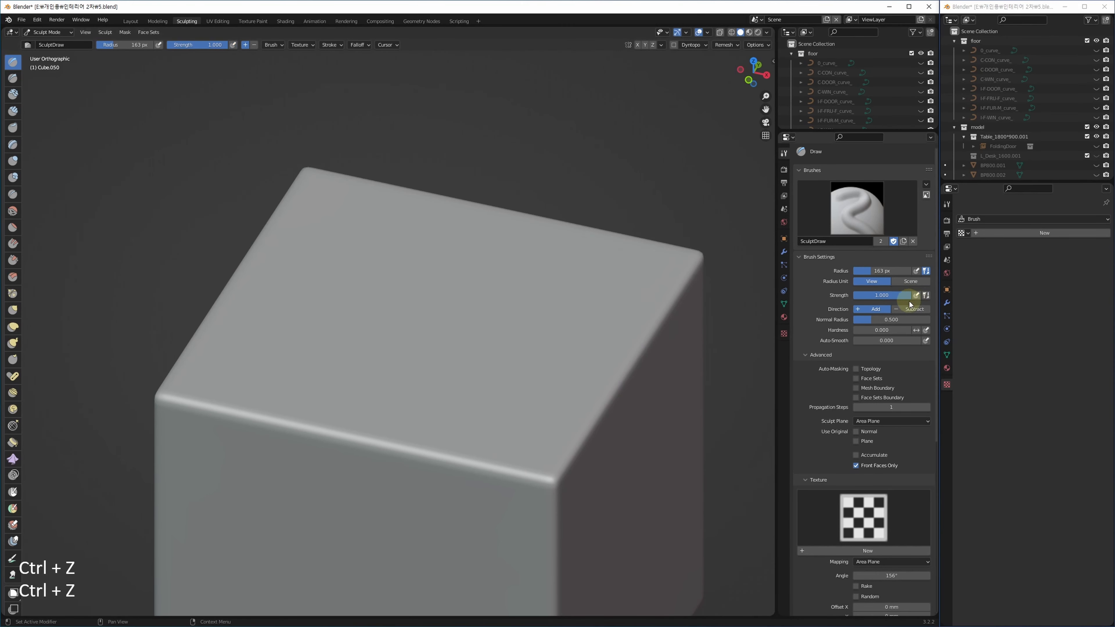
{"action": "mouse_move", "coordinate": [498, 254]}
{"action": "left_mouse_down"}
{"action": "mouse_move", "coordinate": [545, 268]}
{"action": "mouse_move", "coordinate": [324, 347]}
{"action": "mouse_move", "coordinate": [543, 268]}
{"action": "mouse_move", "coordinate": [324, 347]}
{"action": "mouse_move", "coordinate": [479, 267]}
{"action": "mouse_move", "coordinate": [349, 311]}
{"action": "left_mouse_up"}
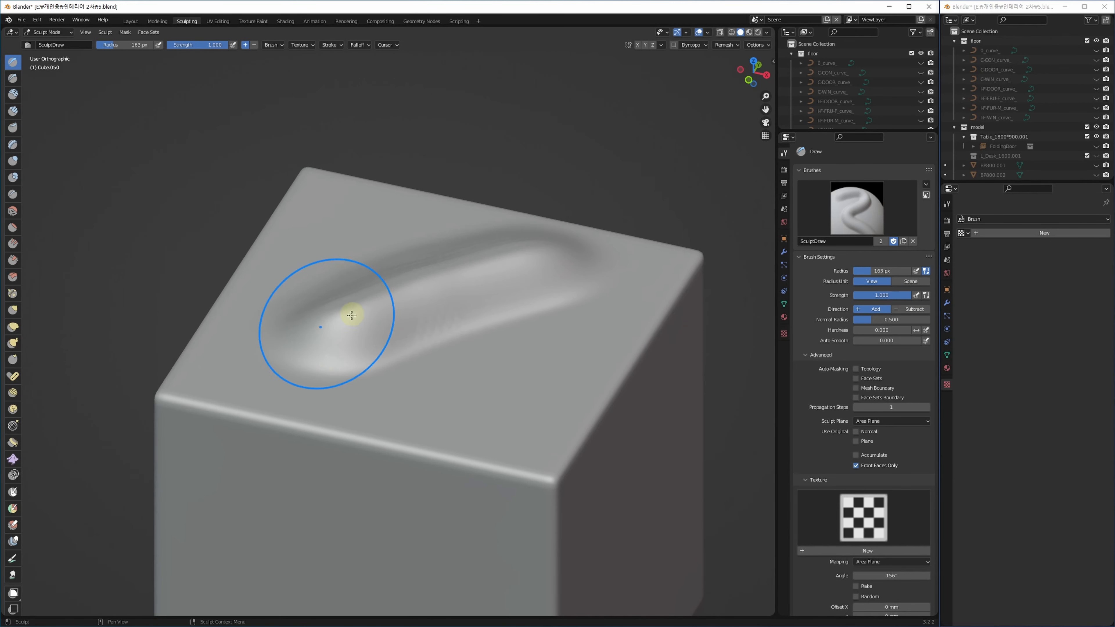
{"action": "mouse_move", "coordinate": [348, 311]}
{"action": "middle_mouse_down"}
{"action": "mouse_move", "coordinate": [447, 348]}
{"action": "mouse_move", "coordinate": [423, 269]}
{"action": "middle_mouse_up"}
{"action": "mouse_move", "coordinate": [540, 313]}
{"action": "middle_mouse_down"}
{"action": "mouse_move", "coordinate": [473, 348]}
{"action": "mouse_move", "coordinate": [458, 332]}
{"action": "mouse_move", "coordinate": [472, 373]}
{"action": "mouse_move", "coordinate": [425, 278]}
{"action": "middle_mouse_up"}
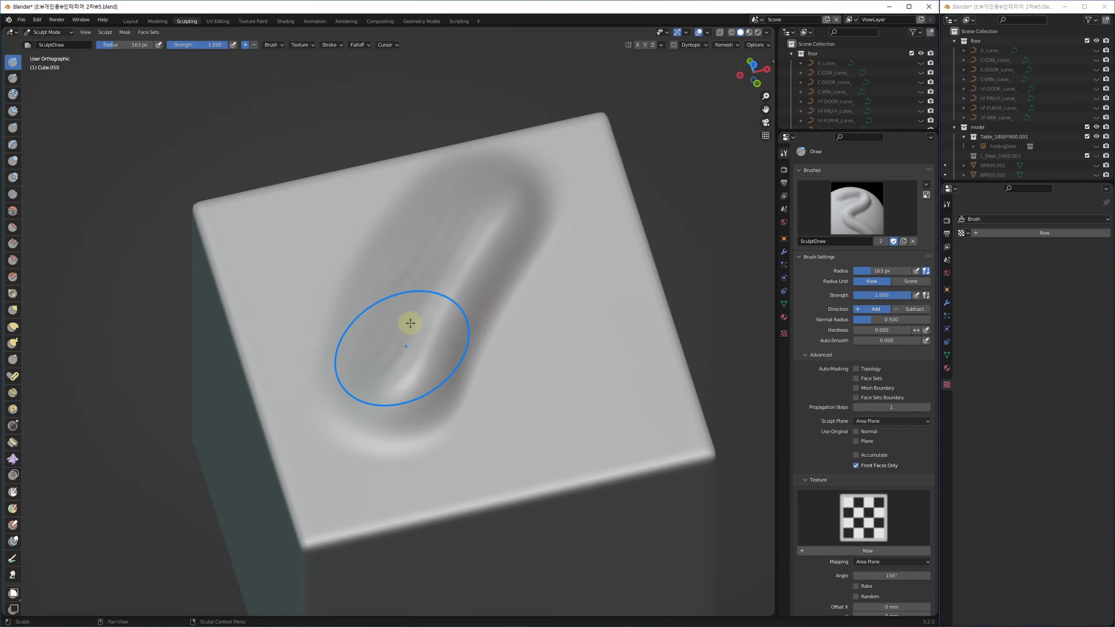
{"action": "left_click", "coordinate": [13, 212]}
{"action": "mouse_move", "coordinate": [510, 195]}
{"action": "left_mouse_down"}
{"action": "mouse_move", "coordinate": [474, 199]}
{"action": "mouse_move", "coordinate": [394, 392]}
{"action": "mouse_move", "coordinate": [364, 424]}
{"action": "mouse_move", "coordinate": [465, 386]}
{"action": "mouse_move", "coordinate": [460, 339]}
{"action": "mouse_move", "coordinate": [444, 431]}
{"action": "left_mouse_up"}
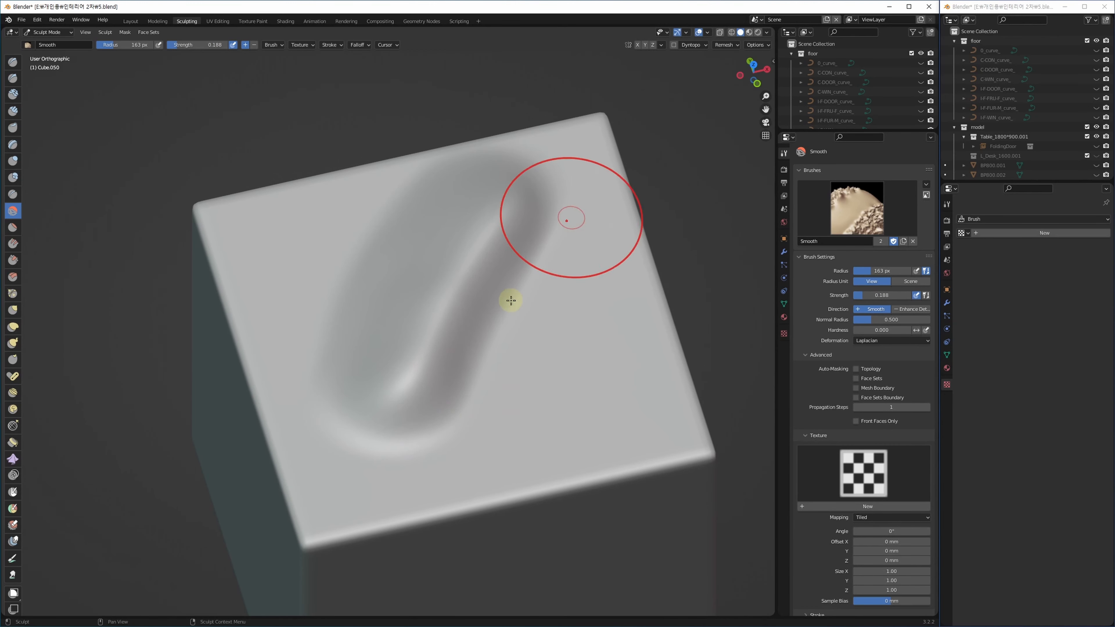
{"action": "key", "text": "ctrl+z"}
{"action": "key", "text": "ctrl+z"}
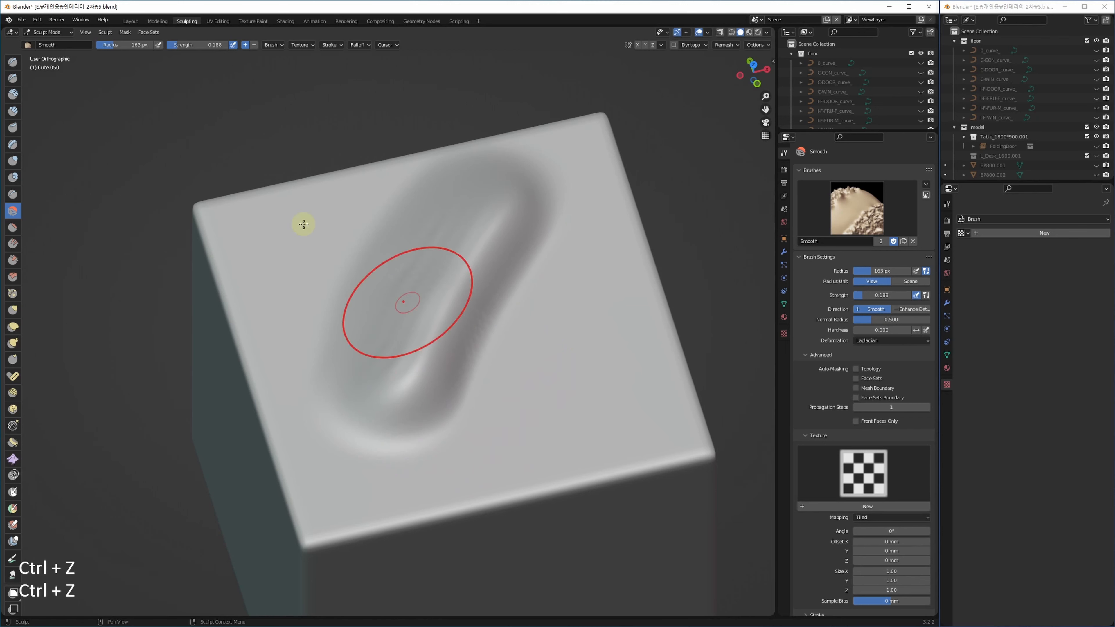
{"action": "left_click", "coordinate": [13, 62]}
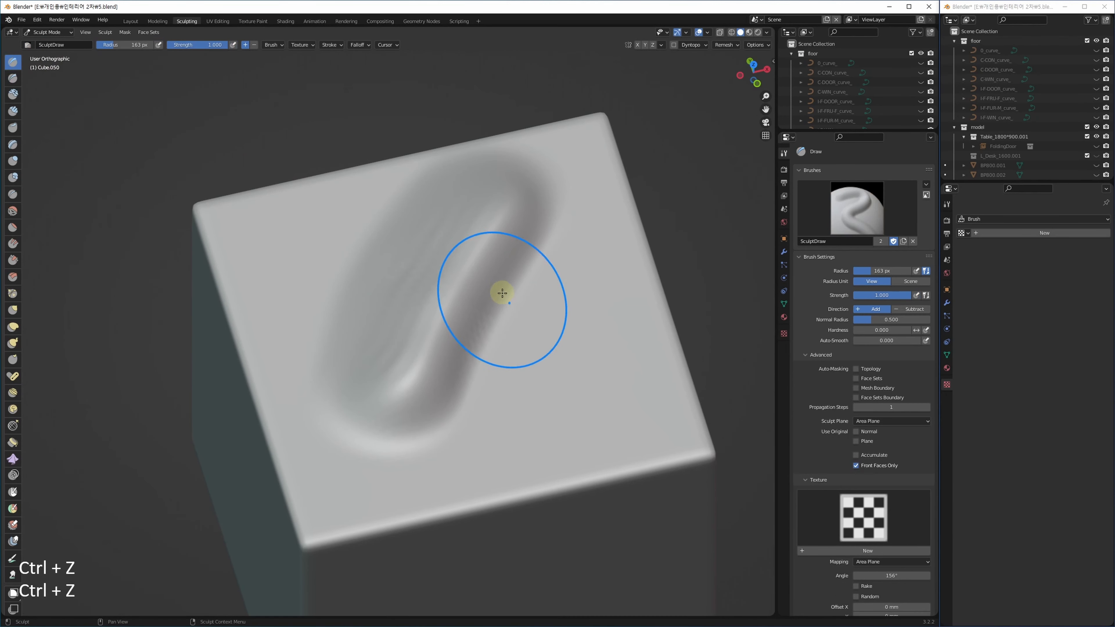
{"action": "mouse_move", "coordinate": [417, 287]}
{"action": "left_mouse_down", "text": "shift"}
{"action": "mouse_move", "coordinate": [418, 224]}
{"action": "mouse_move", "coordinate": [495, 230]}
{"action": "mouse_move", "coordinate": [517, 264]}
{"action": "mouse_move", "coordinate": [472, 354]}
{"action": "mouse_move", "coordinate": [417, 419]}
{"action": "left_mouse_up", "text": "shift"}
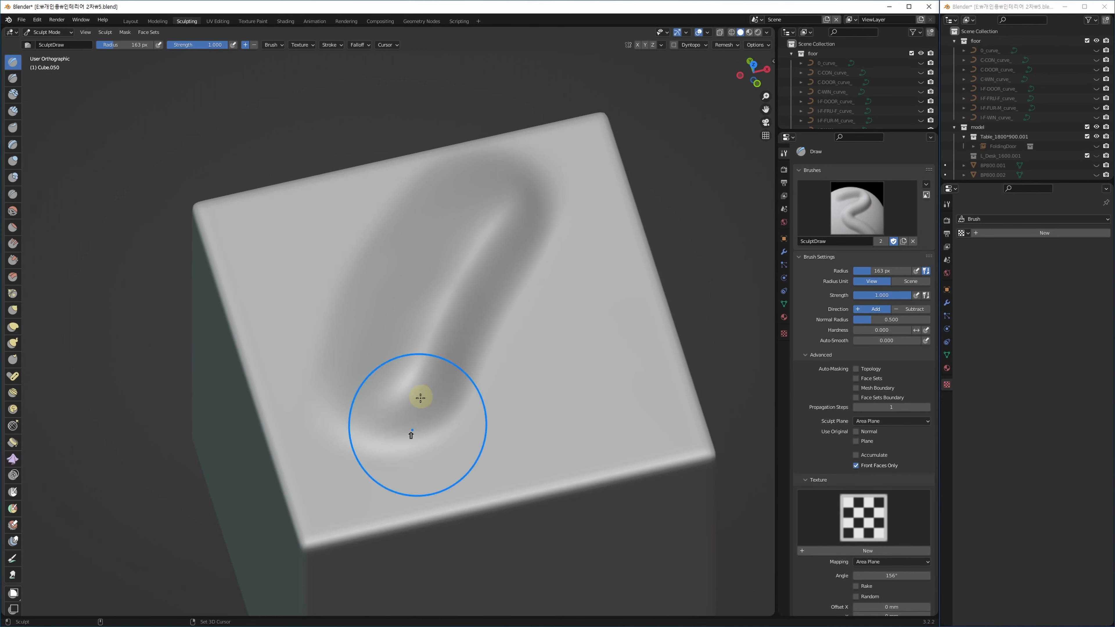
{"action": "middle_click_drag", "start_coordinate": [546, 374], "coordinate": [527, 360], "text": "alt"}
{"action": "key", "text": "ctrl+z"}
{"action": "key", "text": "ctrl+z"}
{"action": "key", "text": "ctrl+z"}
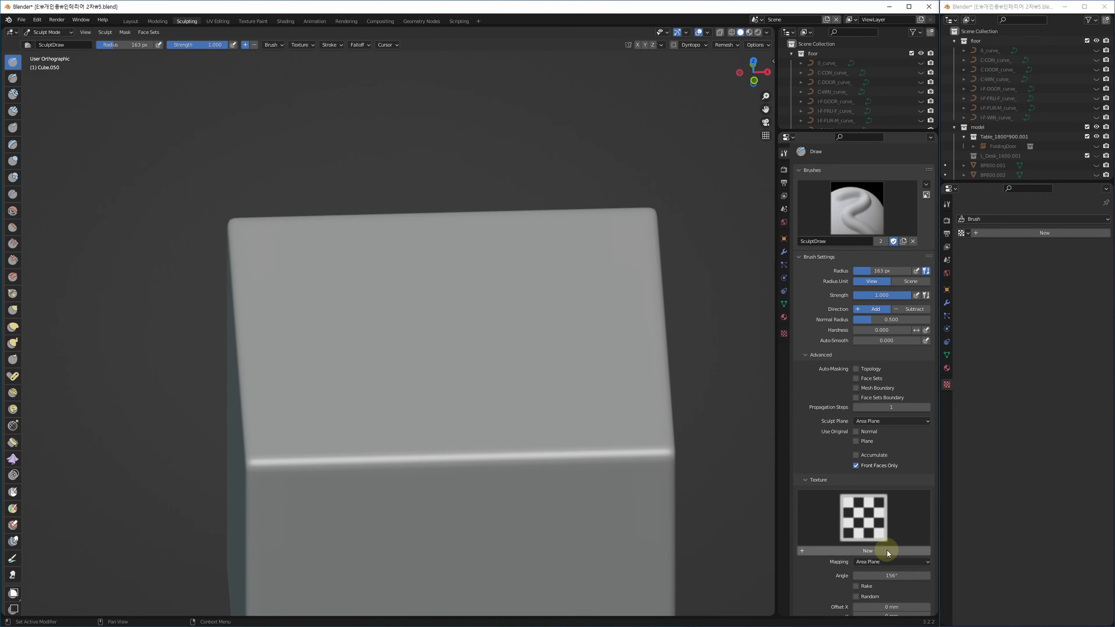
Disable Front Faces Only, raise a test bulge on the box's front face, and undo it.
{"action": "left_click", "coordinate": [872, 466]}
{"action": "middle_click_drag", "start_coordinate": [483, 381], "coordinate": [536, 313]}
{"action": "middle_click_drag", "start_coordinate": [517, 352], "coordinate": [521, 259], "text": "ctrl"}
{"action": "middle_click_drag", "start_coordinate": [515, 374], "coordinate": [522, 336], "text": "alt"}
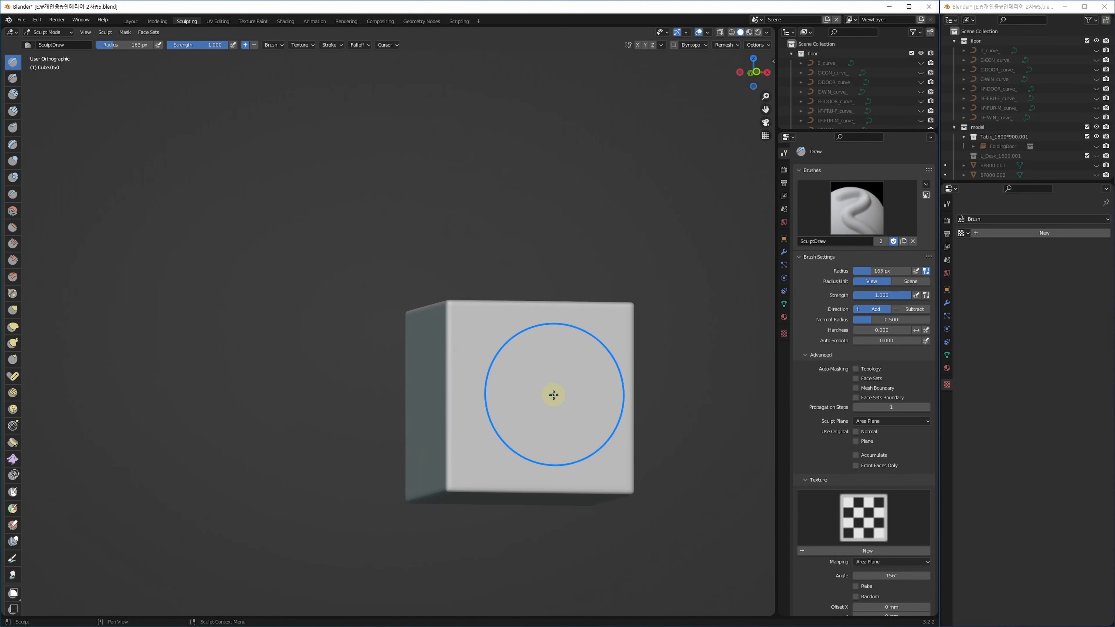
{"action": "middle_click_drag", "start_coordinate": [555, 396], "coordinate": [539, 406], "text": "alt"}
{"action": "mouse_move", "coordinate": [500, 374]}
{"action": "left_mouse_down"}
{"action": "mouse_move", "coordinate": [523, 408]}
{"action": "mouse_move", "coordinate": [508, 426]}
{"action": "mouse_move", "coordinate": [527, 448]}
{"action": "left_mouse_up"}
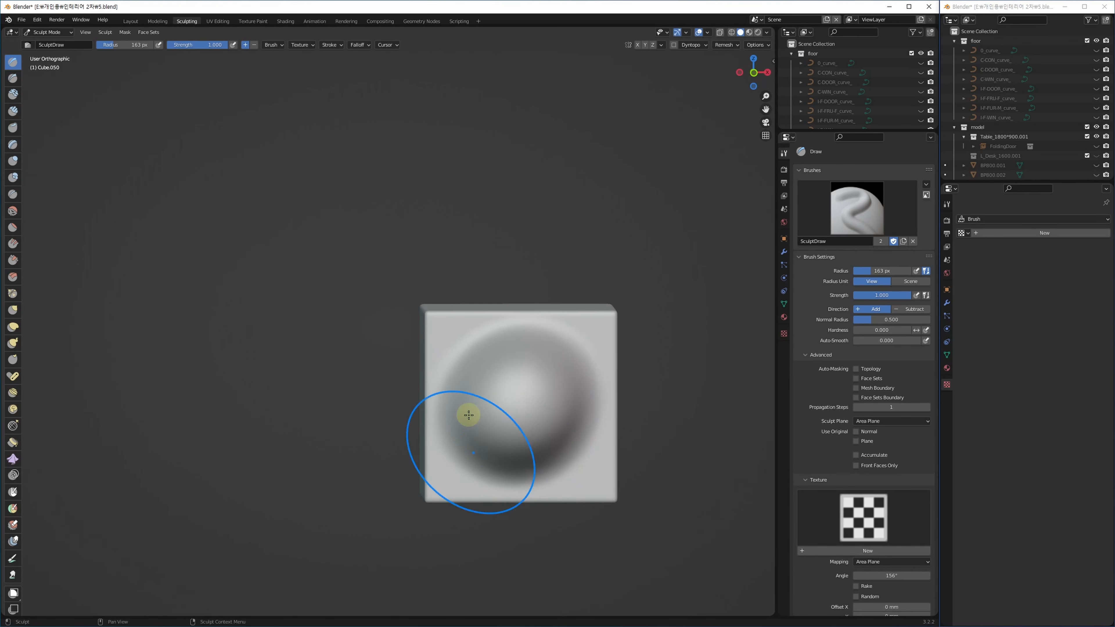
{"action": "mouse_move", "coordinate": [478, 443]}
{"action": "middle_mouse_down", "text": "alt"}
{"action": "mouse_move", "coordinate": [580, 439]}
{"action": "mouse_move", "coordinate": [543, 463]}
{"action": "mouse_move", "coordinate": [482, 454]}
{"action": "middle_mouse_up", "text": "alt"}
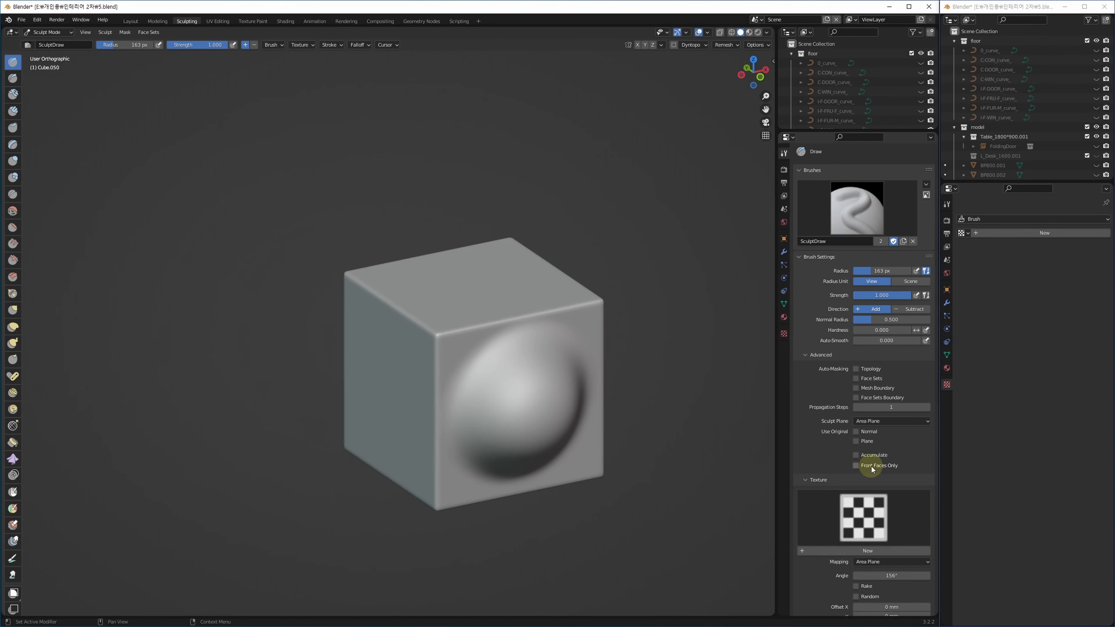
{"action": "key", "text": "ctrl+z"}
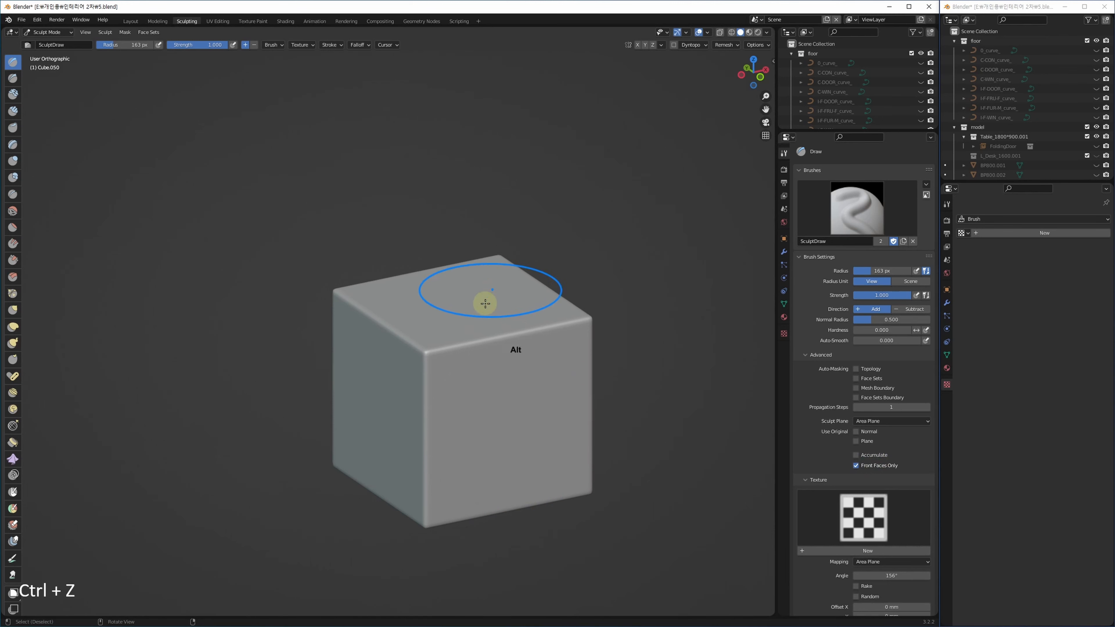
Raise another test bulge on the box's top face.
{"action": "scroll", "coordinate": [492, 343], "scroll_direction": "up", "scroll_amount": 5}
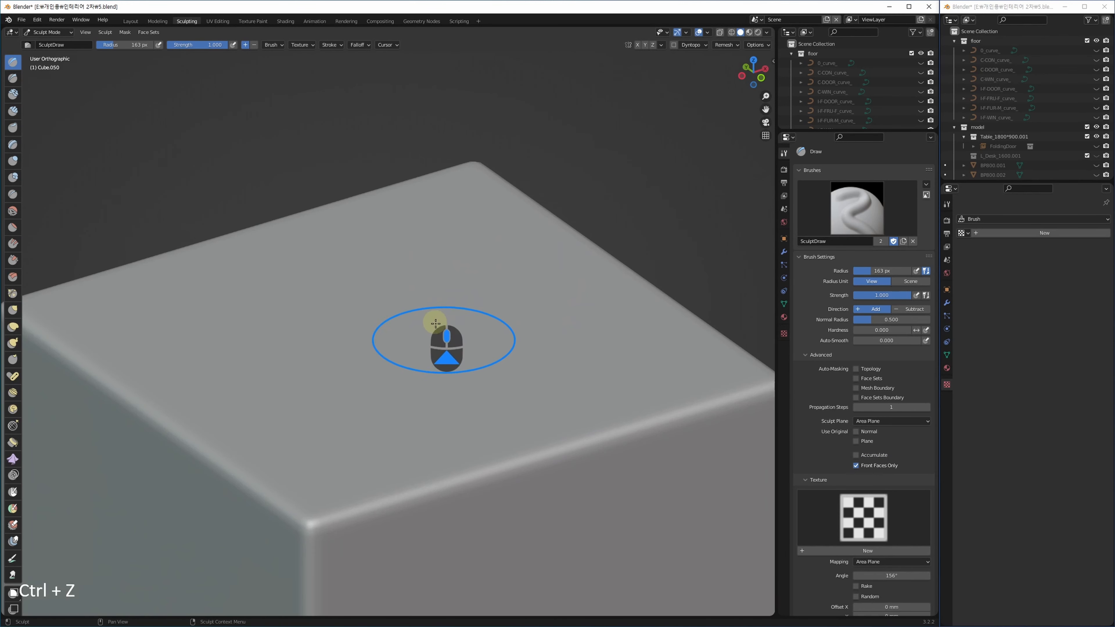
{"action": "mouse_move", "coordinate": [441, 336]}
{"action": "left_mouse_down"}
{"action": "mouse_move", "coordinate": [360, 316]}
{"action": "mouse_move", "coordinate": [298, 380]}
{"action": "mouse_move", "coordinate": [459, 260]}
{"action": "mouse_move", "coordinate": [395, 284]}
{"action": "mouse_move", "coordinate": [409, 239]}
{"action": "mouse_move", "coordinate": [337, 306]}
{"action": "mouse_move", "coordinate": [324, 299]}
{"action": "mouse_move", "coordinate": [455, 264]}
{"action": "mouse_move", "coordinate": [444, 284]}
{"action": "mouse_move", "coordinate": [335, 304]}
{"action": "mouse_move", "coordinate": [363, 363]}
{"action": "mouse_move", "coordinate": [406, 361]}
{"action": "left_mouse_up"}
{"action": "middle_click_drag", "start_coordinate": [379, 379], "coordinate": [440, 386], "text": "alt"}
{"action": "mouse_move", "coordinate": [475, 321]}
{"action": "middle_mouse_down", "text": "alt"}
{"action": "mouse_move", "coordinate": [469, 341]}
{"action": "mouse_move", "coordinate": [451, 320]}
{"action": "mouse_move", "coordinate": [461, 331]}
{"action": "middle_mouse_up", "text": "alt"}
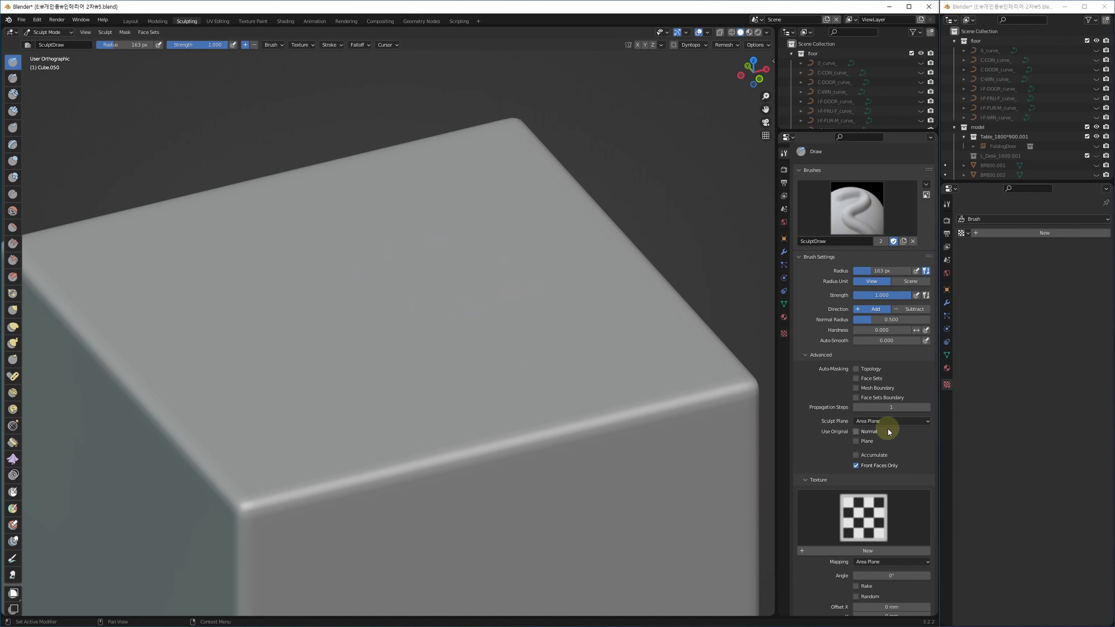
Check the sculpt plane options, test a ridge on the cube's side face, and undo it.
{"action": "left_click", "coordinate": [874, 422]}
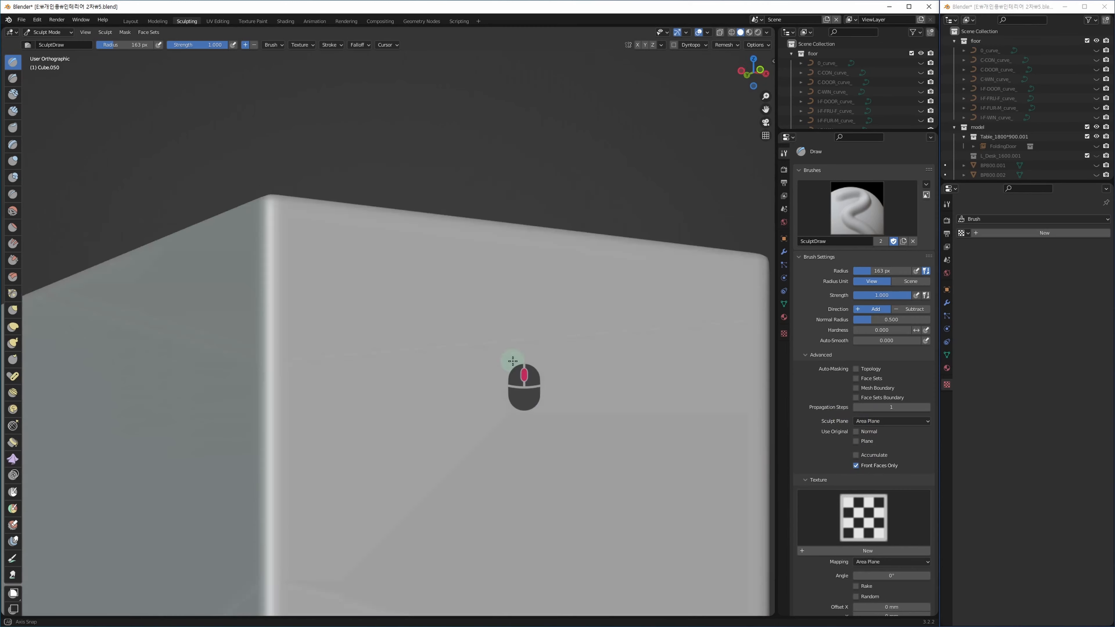
{"action": "mouse_move", "coordinate": [438, 411]}
{"action": "middle_mouse_down"}
{"action": "mouse_move", "coordinate": [510, 361]}
{"action": "mouse_move", "coordinate": [420, 435]}
{"action": "middle_mouse_up"}
{"action": "middle_click_drag", "start_coordinate": [419, 437], "coordinate": [570, 320]}
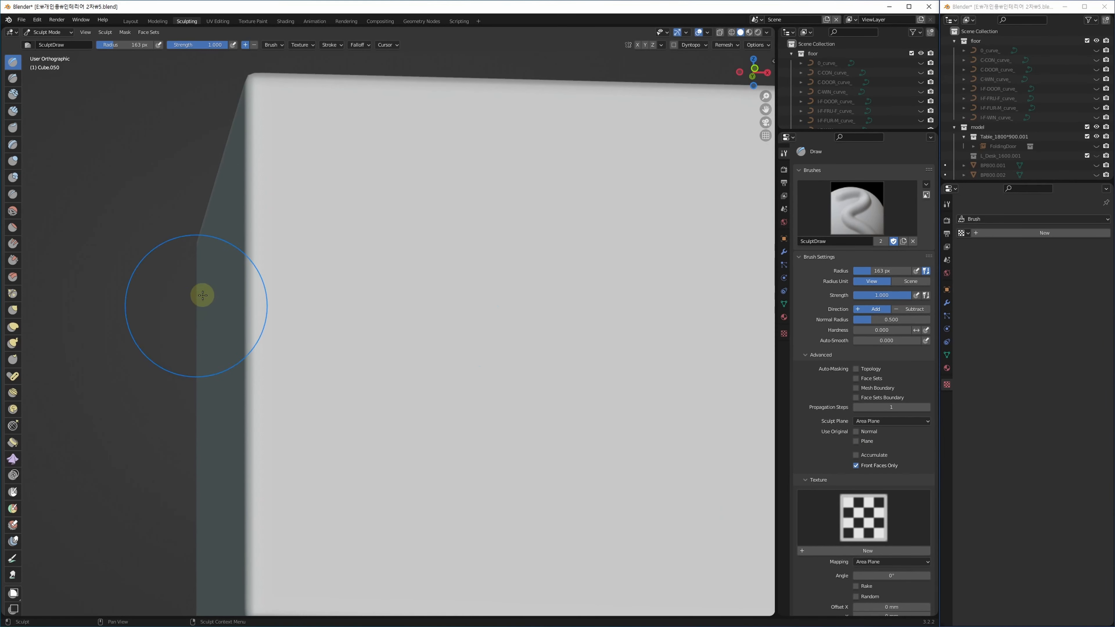
{"action": "left_click_drag", "start_coordinate": [209, 292], "coordinate": [209, 443]}
{"action": "middle_click_drag", "start_coordinate": [209, 443], "coordinate": [264, 451]}
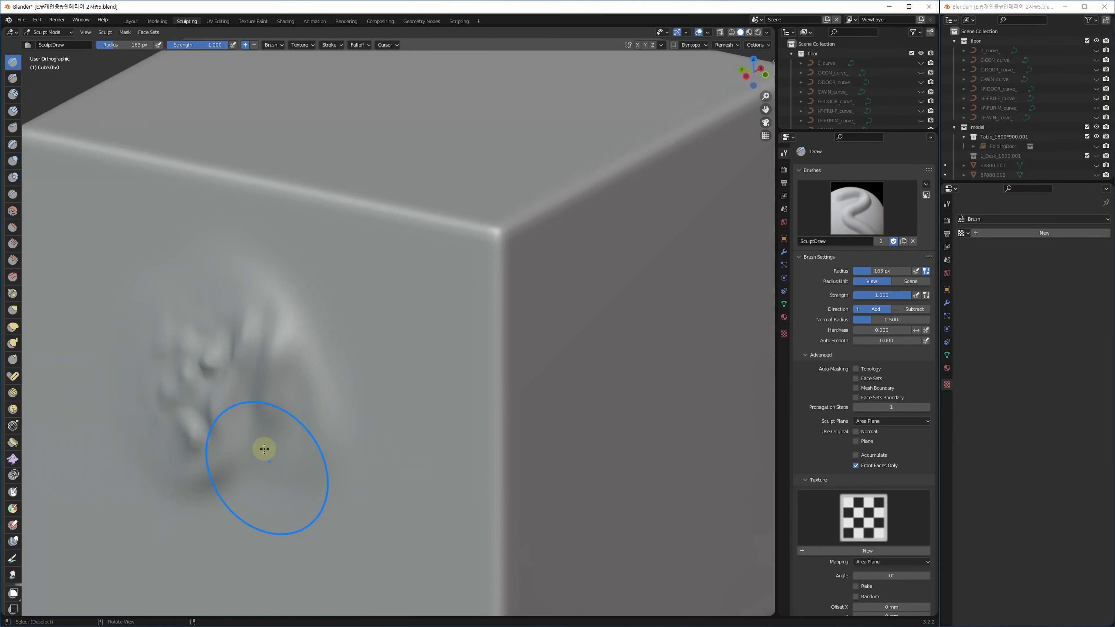
{"action": "key", "text": "ctrl+z"}
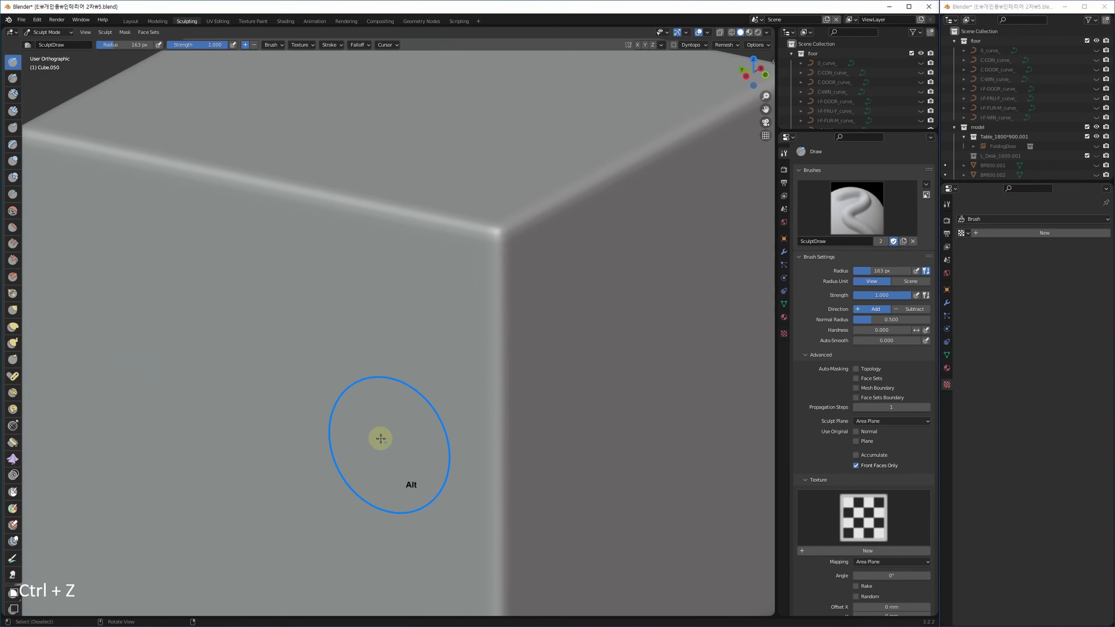
{"action": "middle_click_drag", "start_coordinate": [379, 439], "coordinate": [336, 419], "text": "alt"}
Switch the sculpt plane to View Plane, test a side-face stroke, and undo it.
{"action": "left_click", "coordinate": [896, 421]}
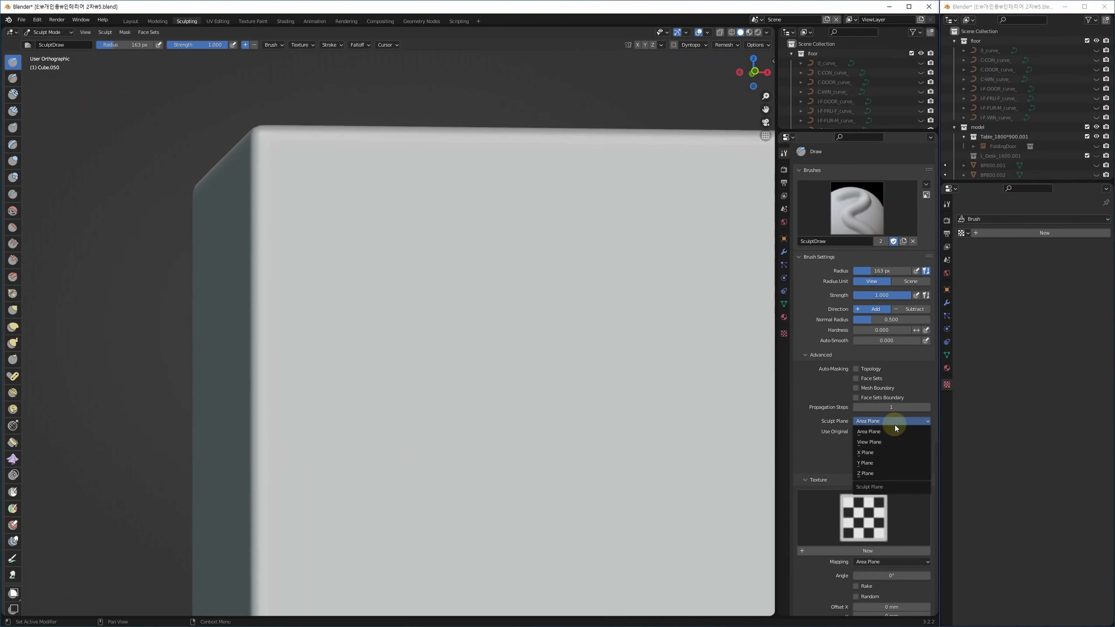
{"action": "left_click", "coordinate": [886, 443]}
{"action": "mouse_move", "coordinate": [219, 291]}
{"action": "left_mouse_down"}
{"action": "mouse_move", "coordinate": [229, 413]}
{"action": "mouse_move", "coordinate": [209, 457]}
{"action": "mouse_move", "coordinate": [232, 266]}
{"action": "mouse_move", "coordinate": [224, 446]}
{"action": "left_mouse_up"}
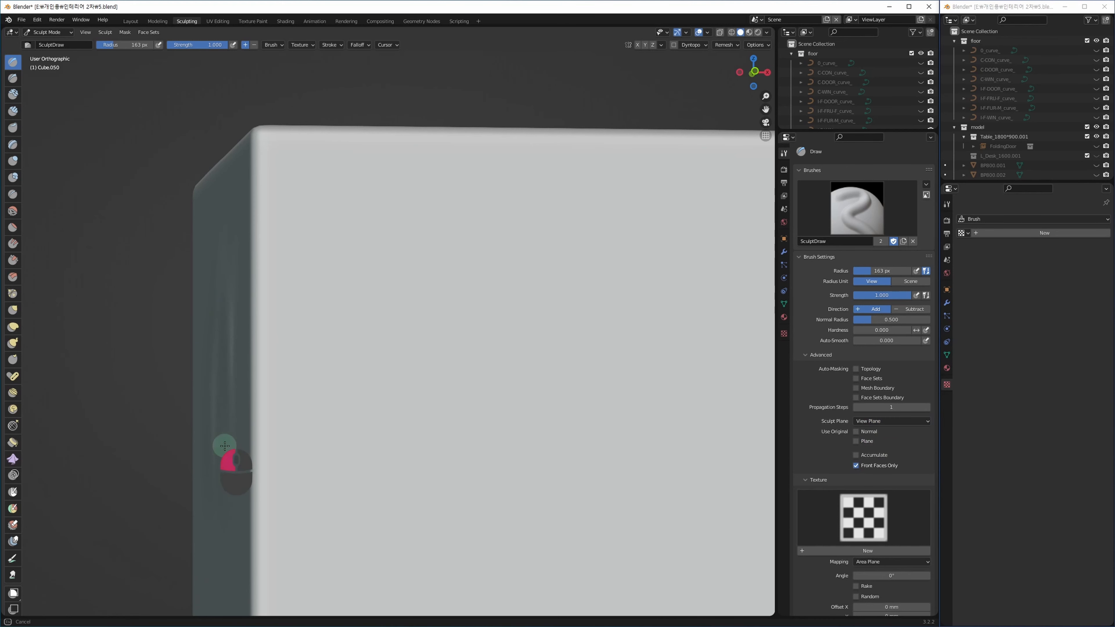
{"action": "left_click_drag", "start_coordinate": [223, 401], "coordinate": [262, 440]}
{"action": "mouse_move", "coordinate": [261, 441]}
{"action": "middle_mouse_down"}
{"action": "mouse_move", "coordinate": [329, 429]}
{"action": "mouse_move", "coordinate": [347, 457]}
{"action": "mouse_move", "coordinate": [286, 440]}
{"action": "middle_mouse_up"}
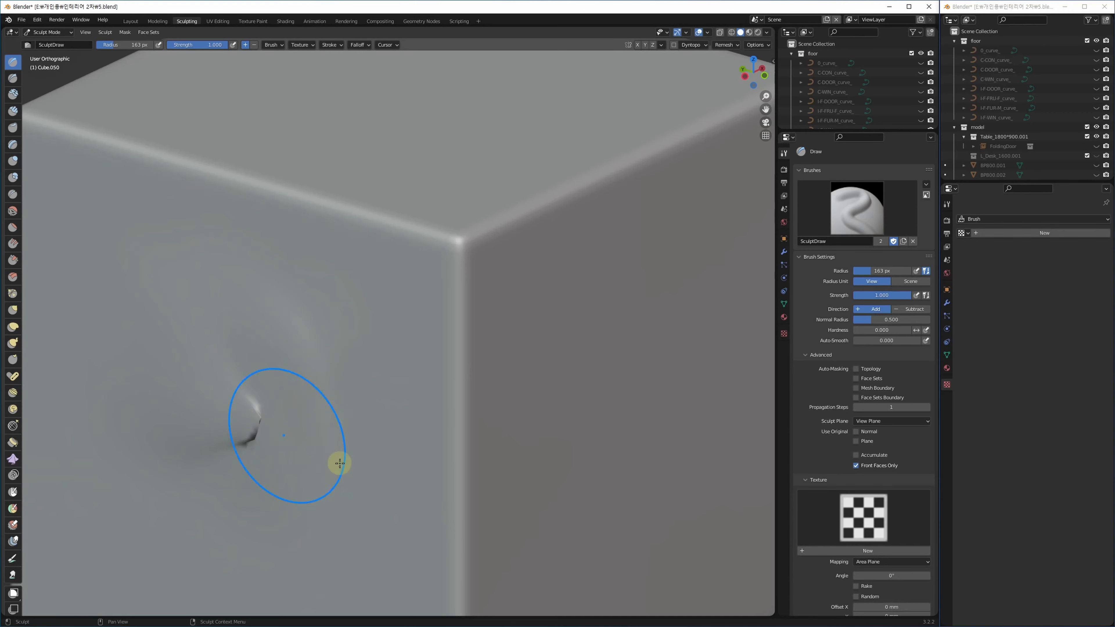
{"action": "mouse_move", "coordinate": [349, 491]}
{"action": "middle_mouse_down", "text": "alt"}
{"action": "mouse_move", "coordinate": [320, 525]}
{"action": "mouse_move", "coordinate": [295, 526]}
{"action": "middle_mouse_up", "text": "alt"}
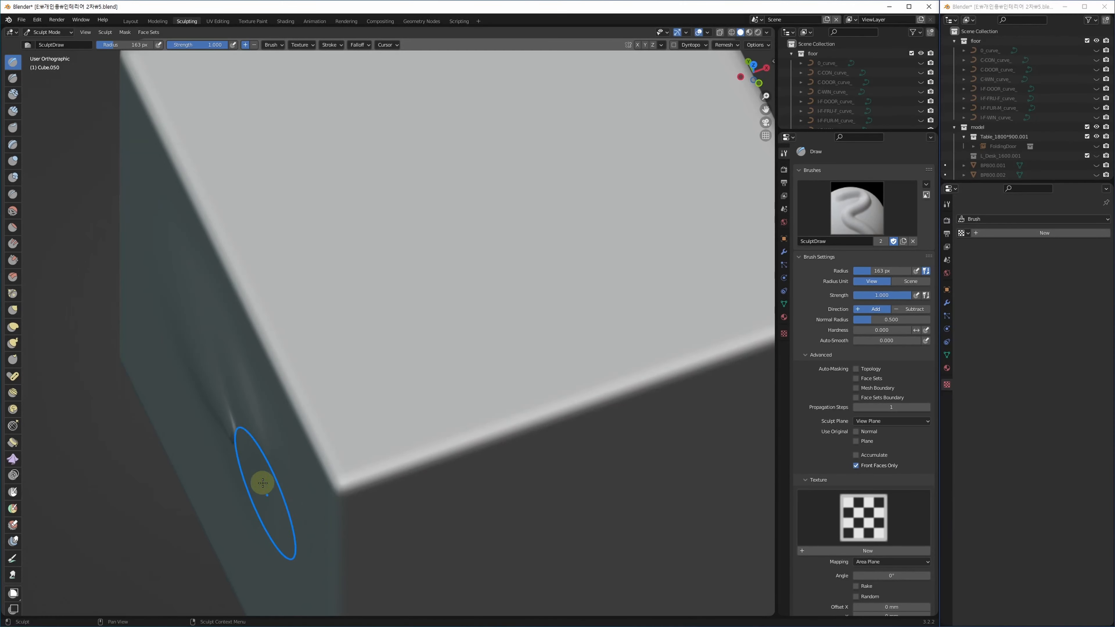
{"action": "middle_click_drag", "start_coordinate": [266, 488], "coordinate": [330, 460], "text": "alt"}
{"action": "key", "text": "ctrl+z"}
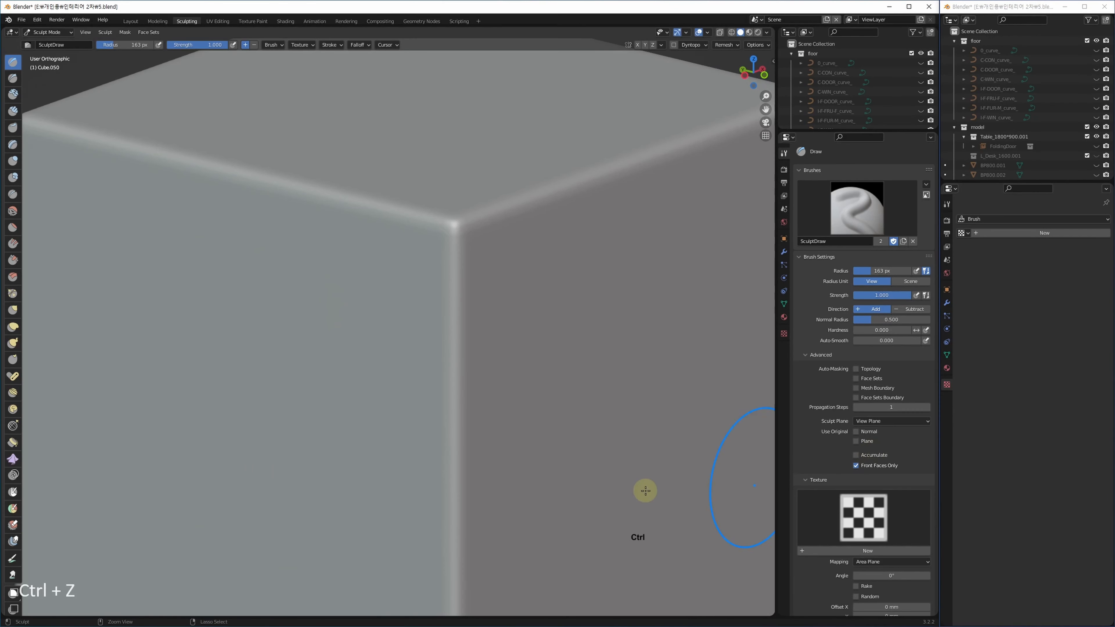
Return the sculpt plane to Area Plane with Use Original Normal enabled.
{"action": "left_click", "coordinate": [907, 422]}
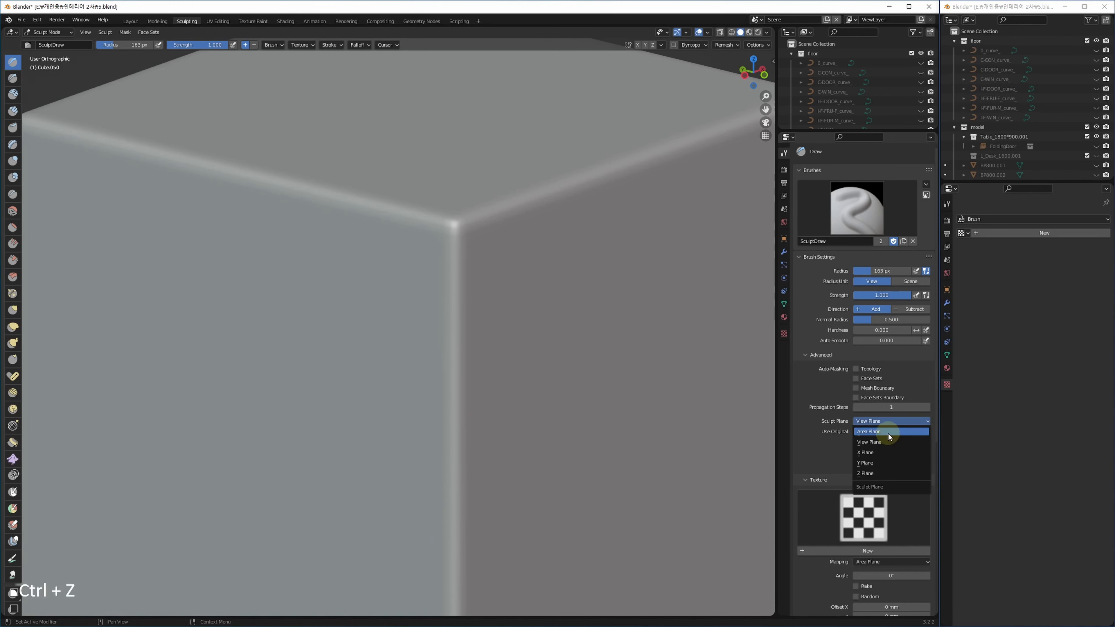
{"action": "left_click", "coordinate": [888, 432]}
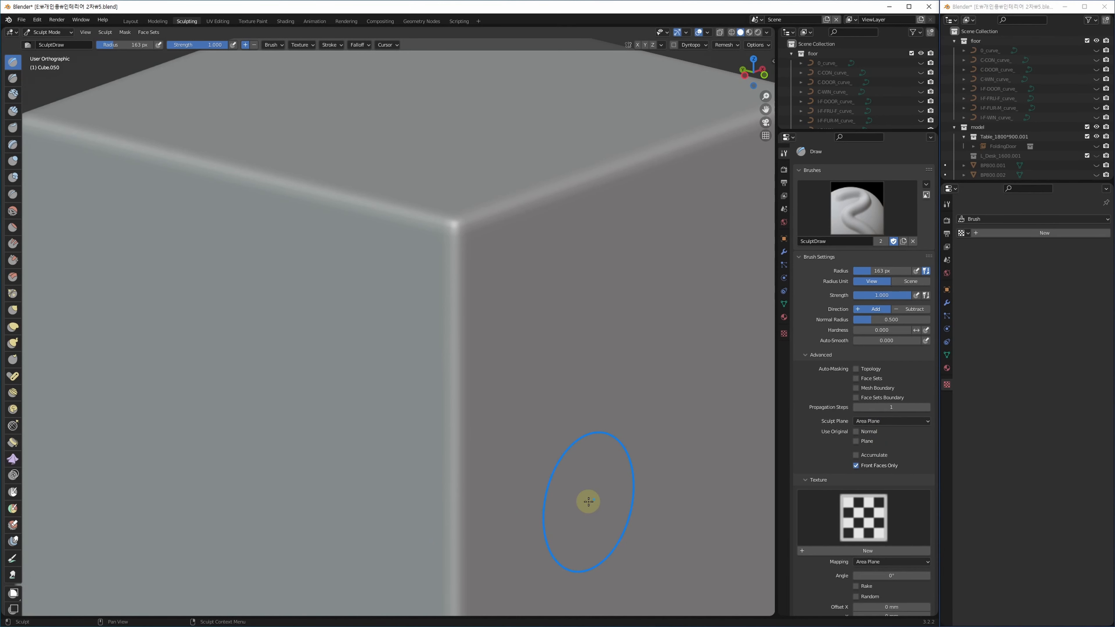
{"action": "middle_click_drag", "start_coordinate": [589, 502], "coordinate": [540, 349]}
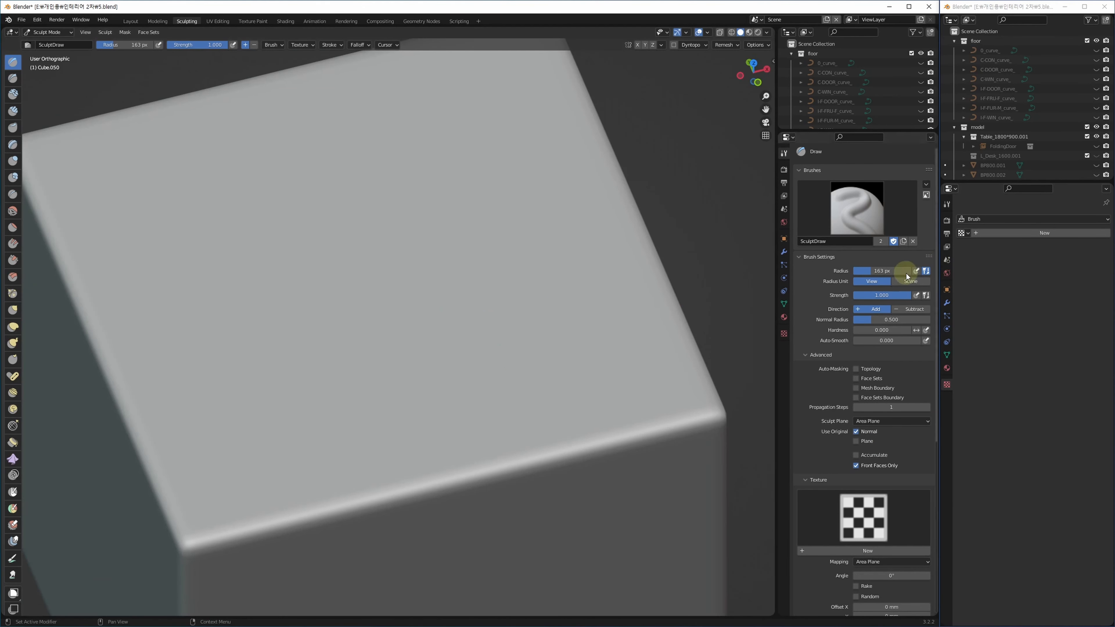
{"action": "mouse_move", "coordinate": [922, 427]}
{"action": "middle_mouse_down"}
{"action": "mouse_move", "coordinate": [926, 195]}
{"action": "mouse_move", "coordinate": [913, 519]}
{"action": "middle_mouse_up"}
{"action": "middle_click_drag", "start_coordinate": [378, 344], "coordinate": [287, 311]}
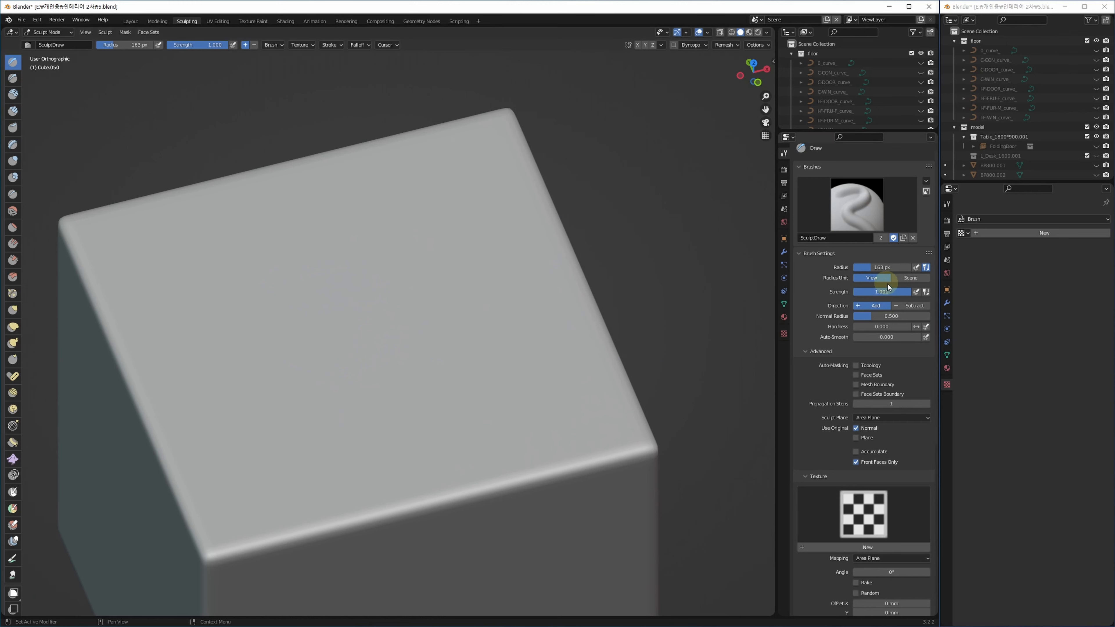
Shrink the Draw brush radius to 67 px.
{"action": "right_click", "coordinate": [339, 293]}
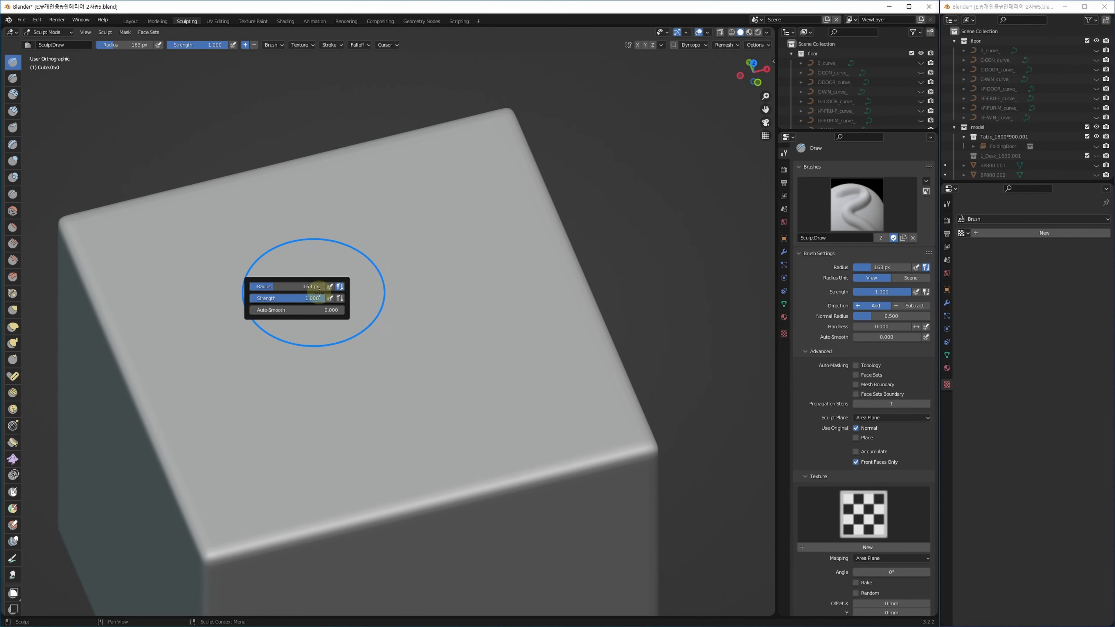
{"action": "key", "text": "Escape"}
{"action": "middle_click_drag", "start_coordinate": [356, 312], "coordinate": [377, 306], "text": "shift"}
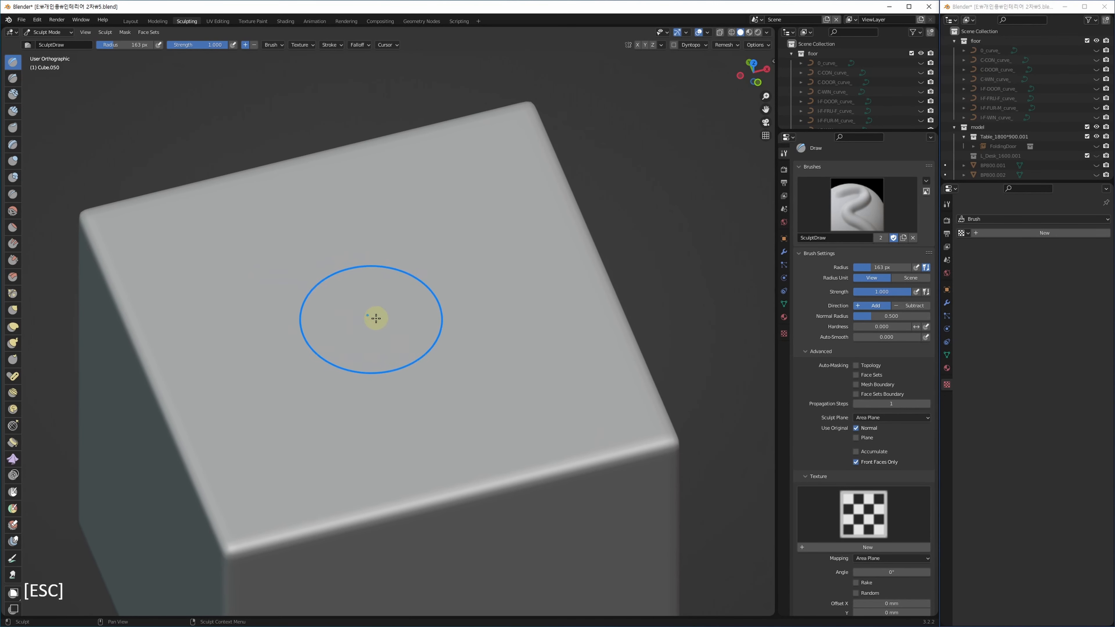
{"action": "key", "text": "f"}
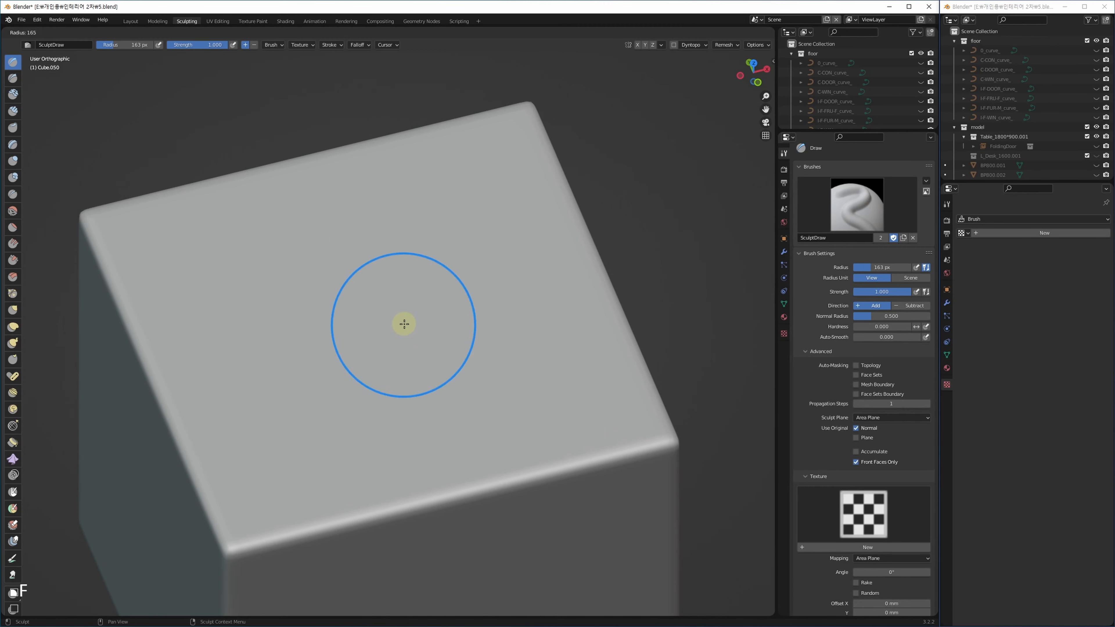
{"action": "left_click", "coordinate": [361, 336]}
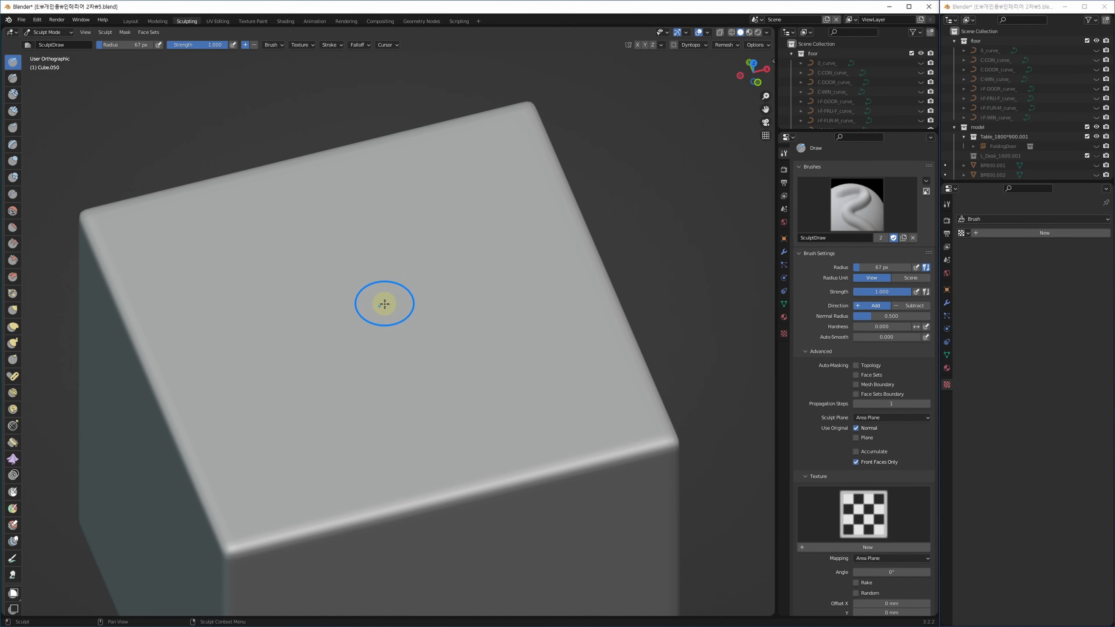
Try several brush strengths with Shift+F (0.376, 0.267, 0.139, 0.503), ending at 0.800.
{"action": "key", "text": "shift+f"}
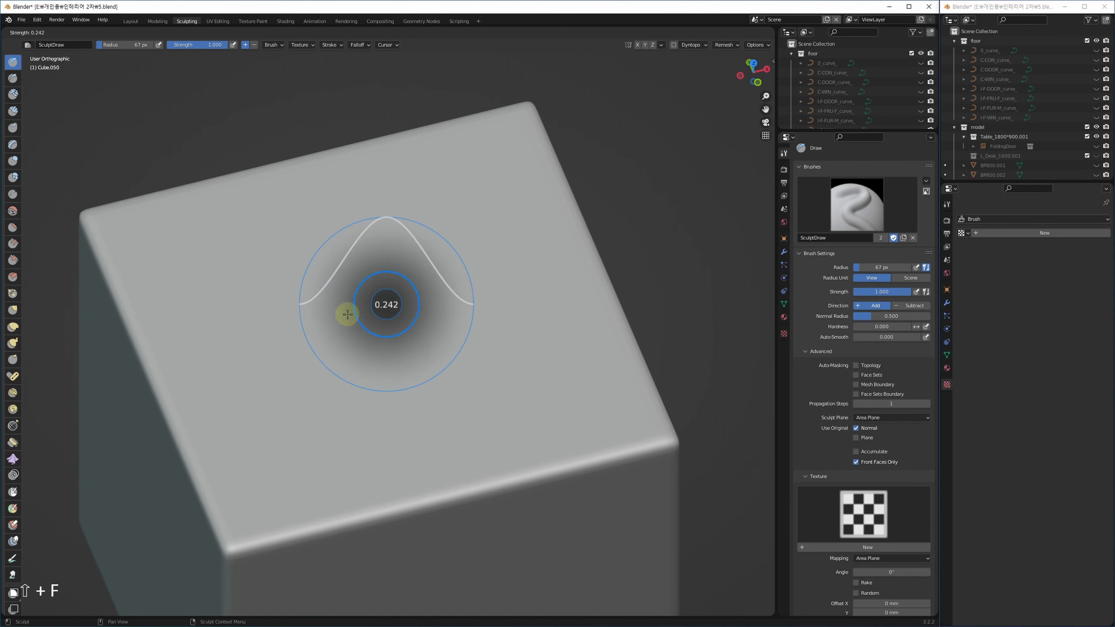
{"action": "left_click", "coordinate": [333, 320]}
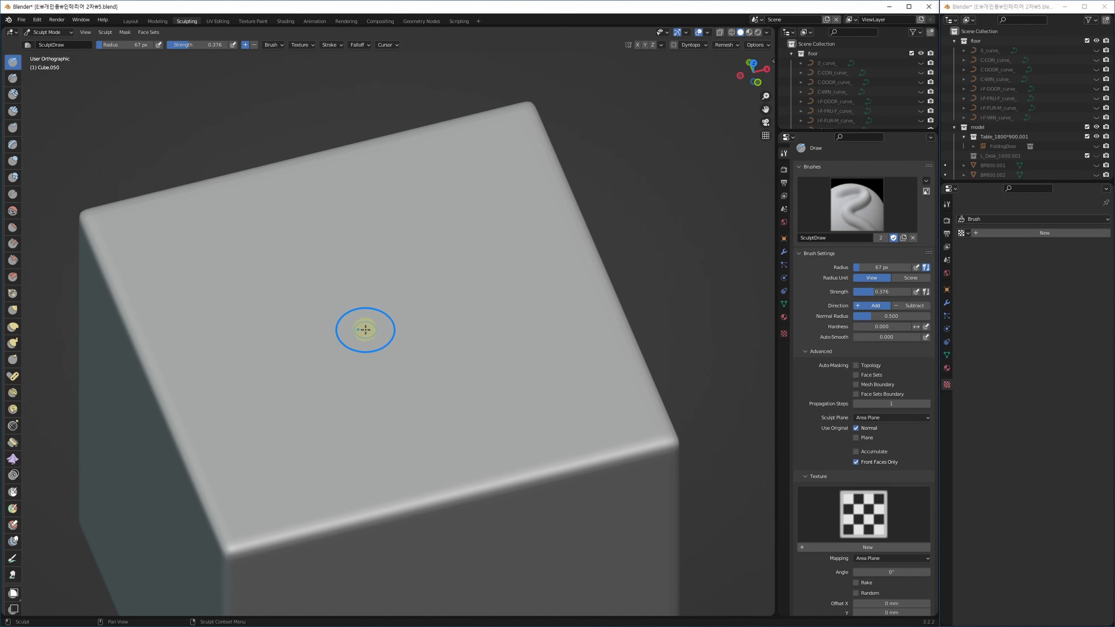
{"action": "key", "text": "shift+f"}
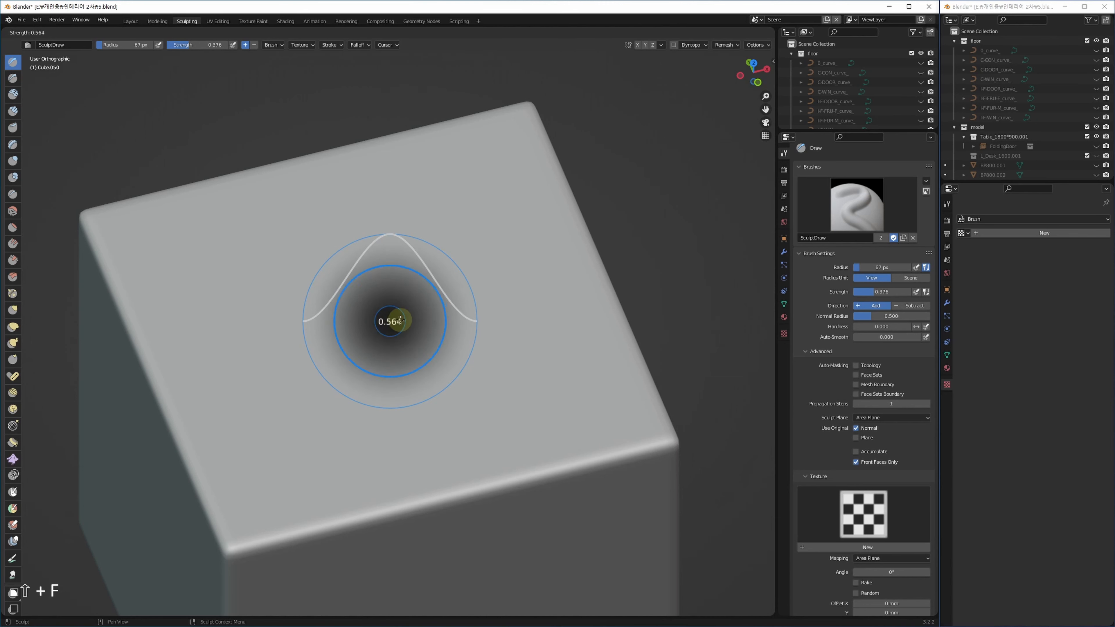
{"action": "left_click", "coordinate": [382, 332]}
{"action": "key", "text": "shift+f"}
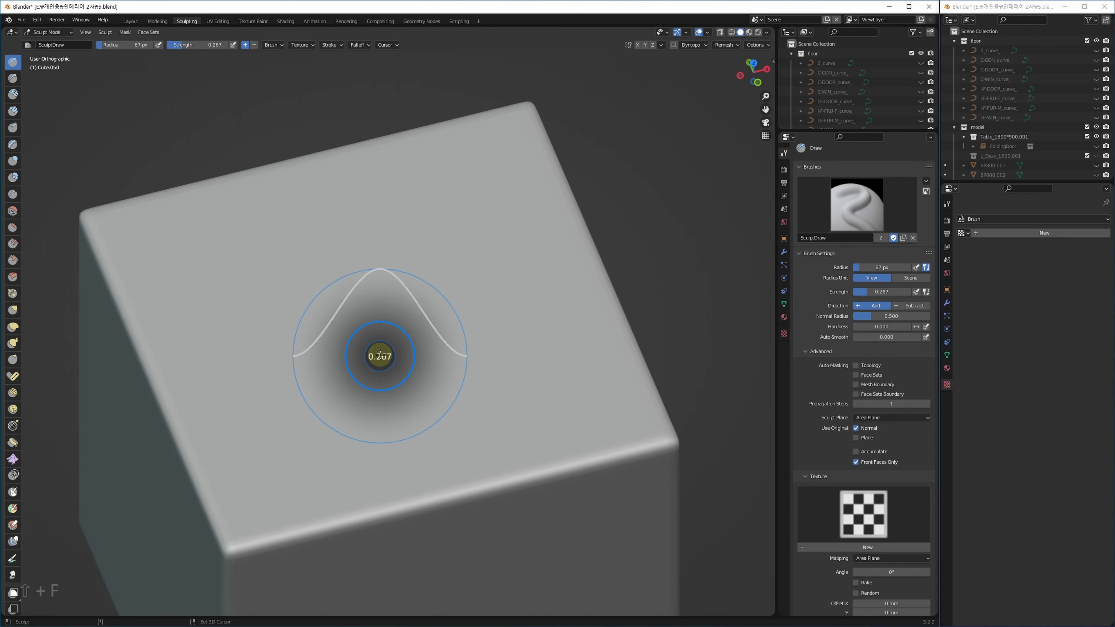
{"action": "left_click", "coordinate": [370, 348]}
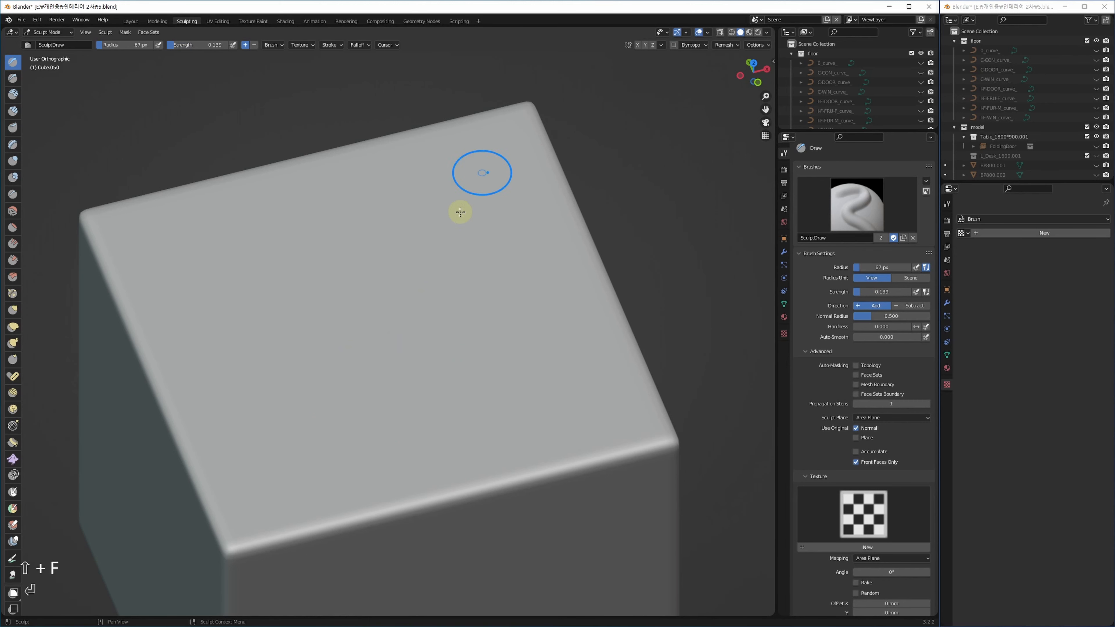
{"action": "middle_click_drag", "start_coordinate": [422, 290], "coordinate": [370, 303], "text": "shift"}
{"action": "key", "text": "shift+f"}
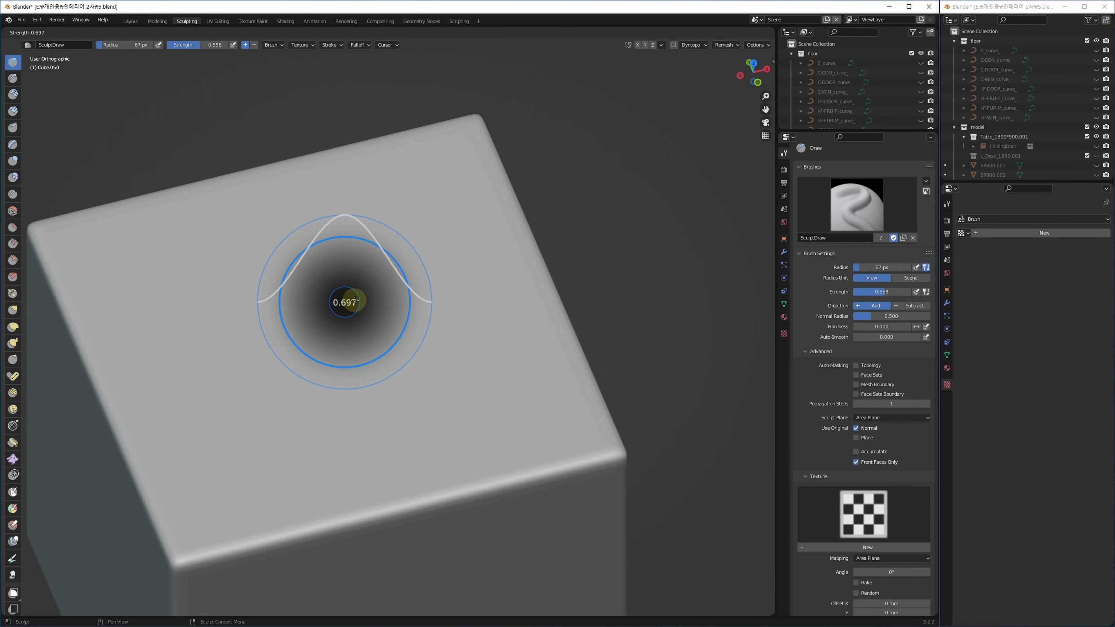
{"action": "key", "text": "Escape"}
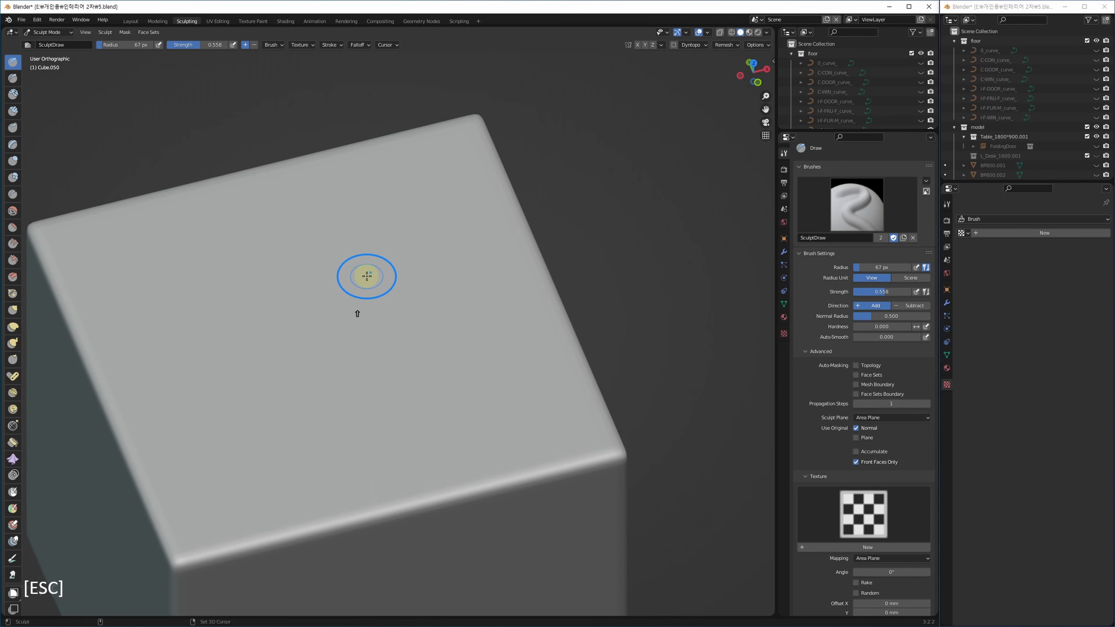
{"action": "key", "text": "shift+f"}
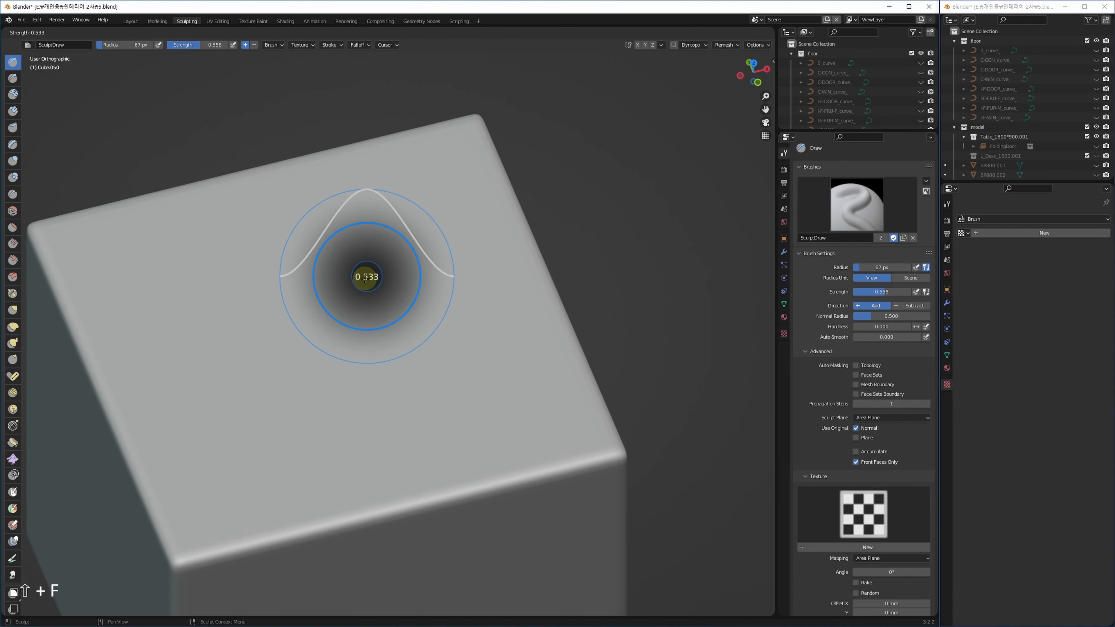
{"action": "left_click", "coordinate": [365, 280]}
{"action": "key", "text": "shift+f"}
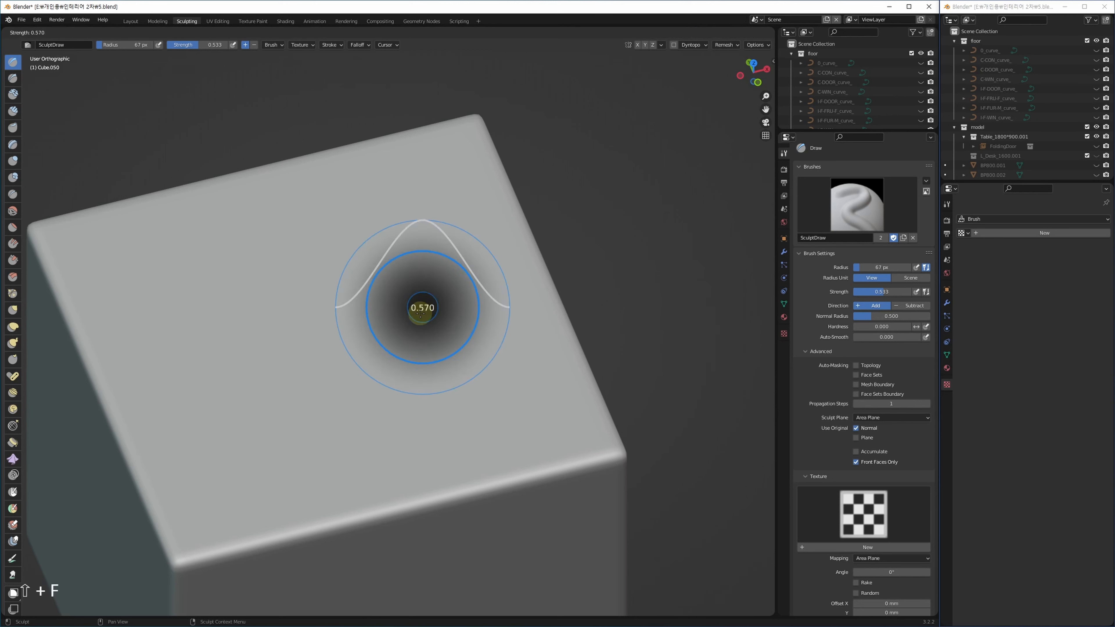
{"action": "left_click", "coordinate": [420, 314]}
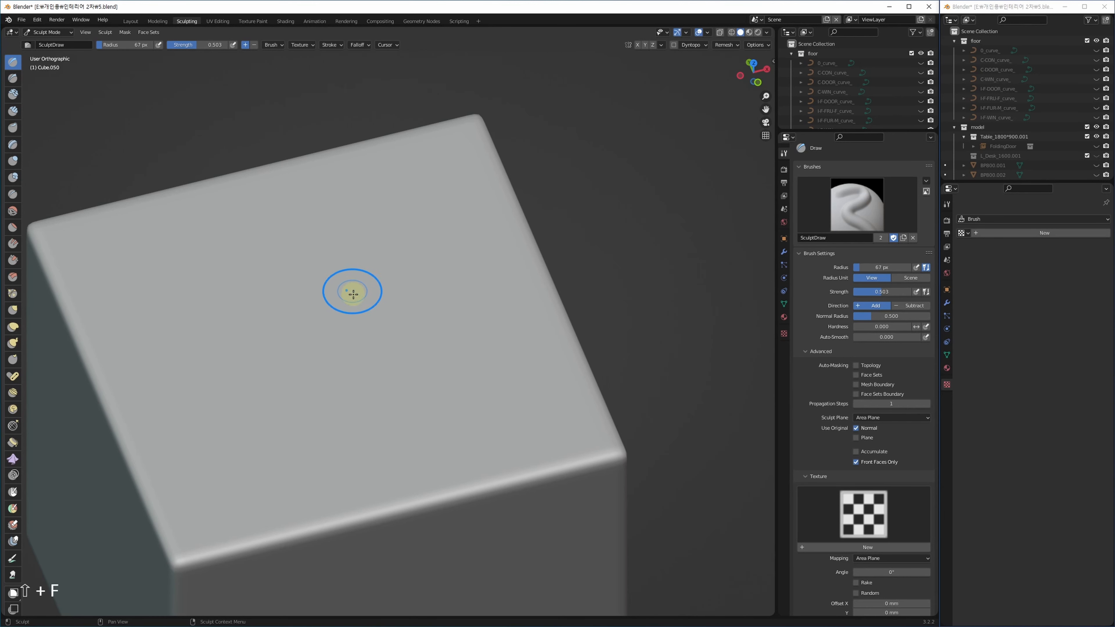
{"action": "key", "text": "shift+f"}
{"action": "left_click", "coordinate": [383, 289]}
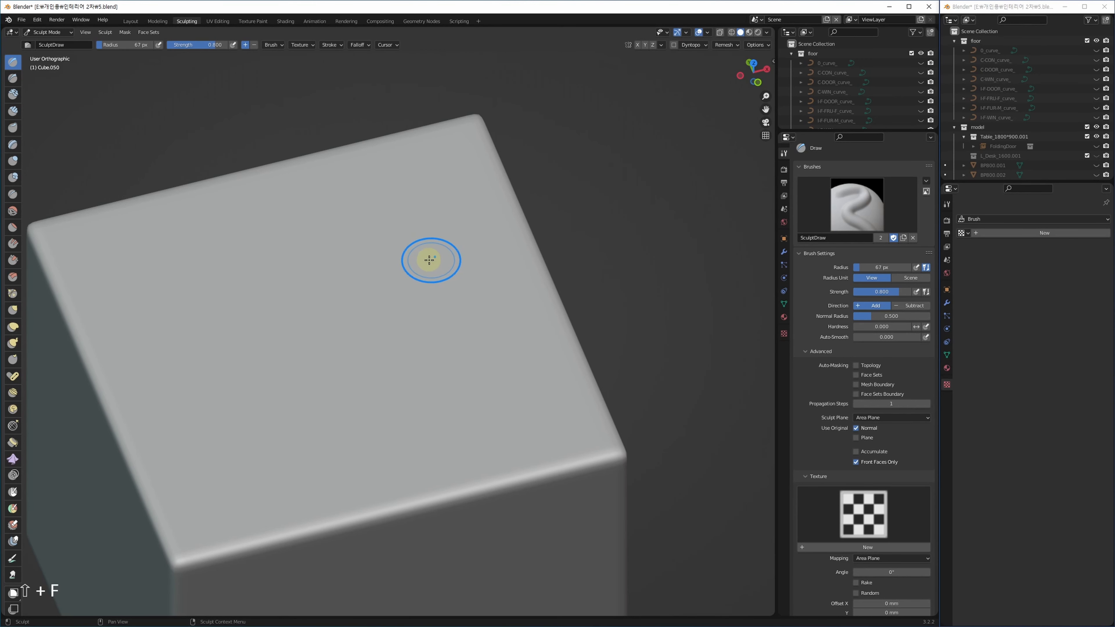
{"action": "key", "text": "shift+f"}
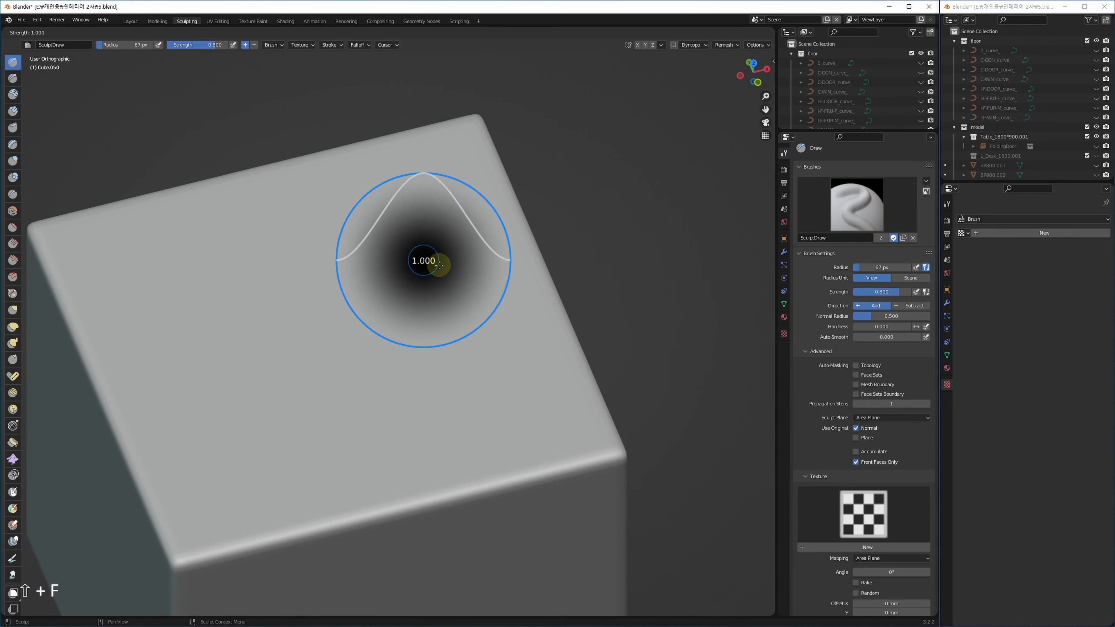
{"action": "key", "text": "Escape"}
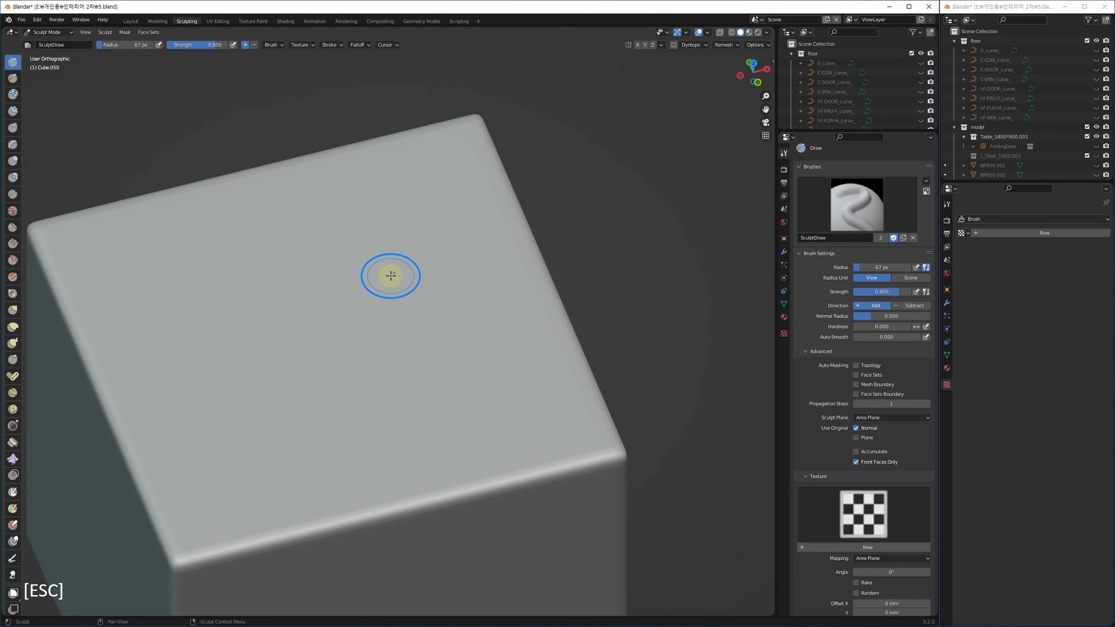
Set brush strength to 0.5 and radius to 150 px, then undo a test ridge.
{"action": "key", "text": "shift+f"}
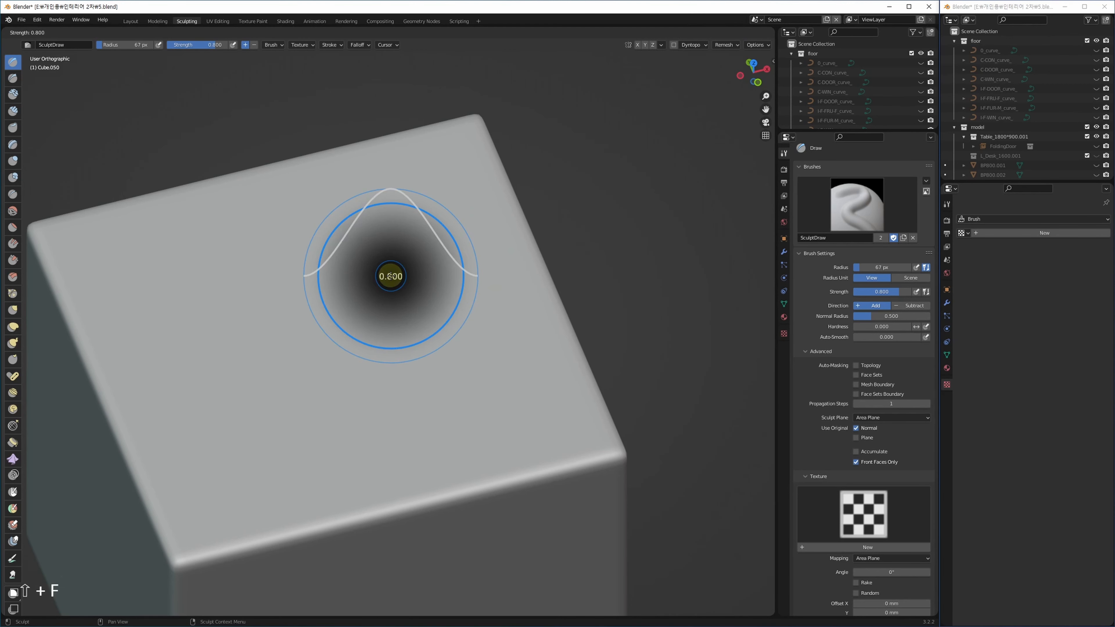
{"action": "type", "text": "0.5"}
{"action": "key", "text": "Return"}
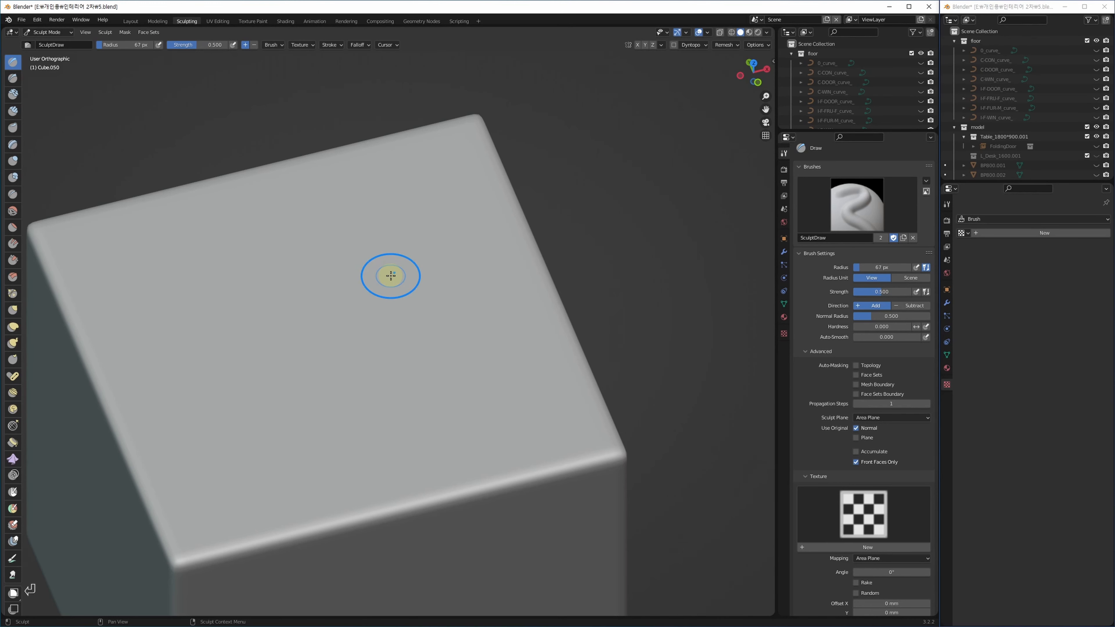
{"action": "key", "text": "f"}
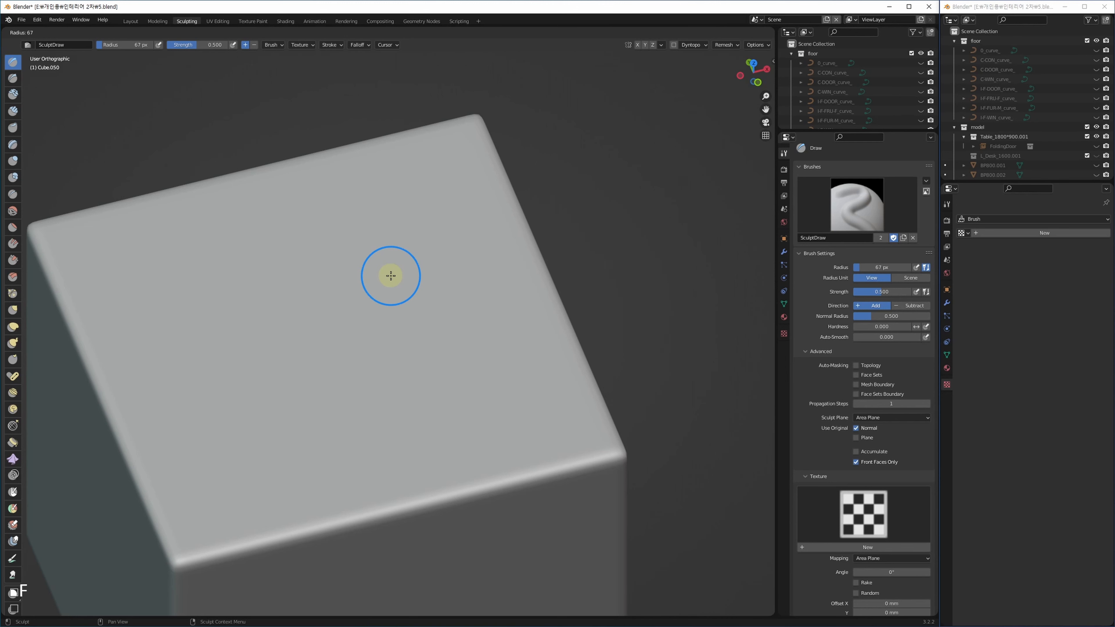
{"action": "key", "text": "Return"}
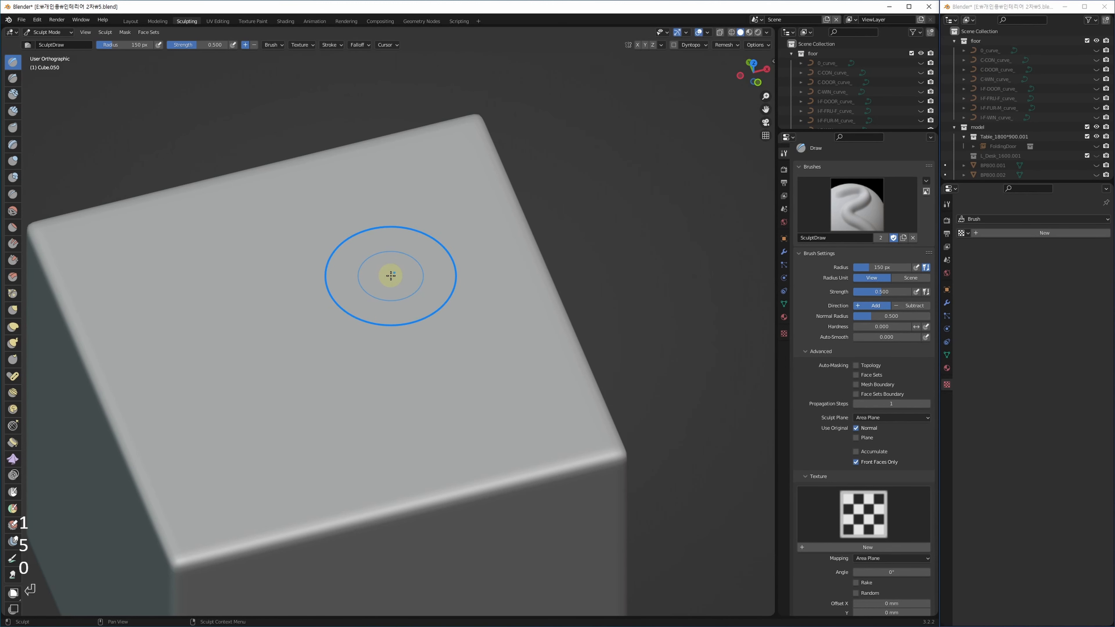
{"action": "mouse_move", "coordinate": [405, 305]}
{"action": "middle_mouse_down"}
{"action": "mouse_move", "coordinate": [484, 287]}
{"action": "mouse_move", "coordinate": [452, 300]}
{"action": "middle_mouse_up"}
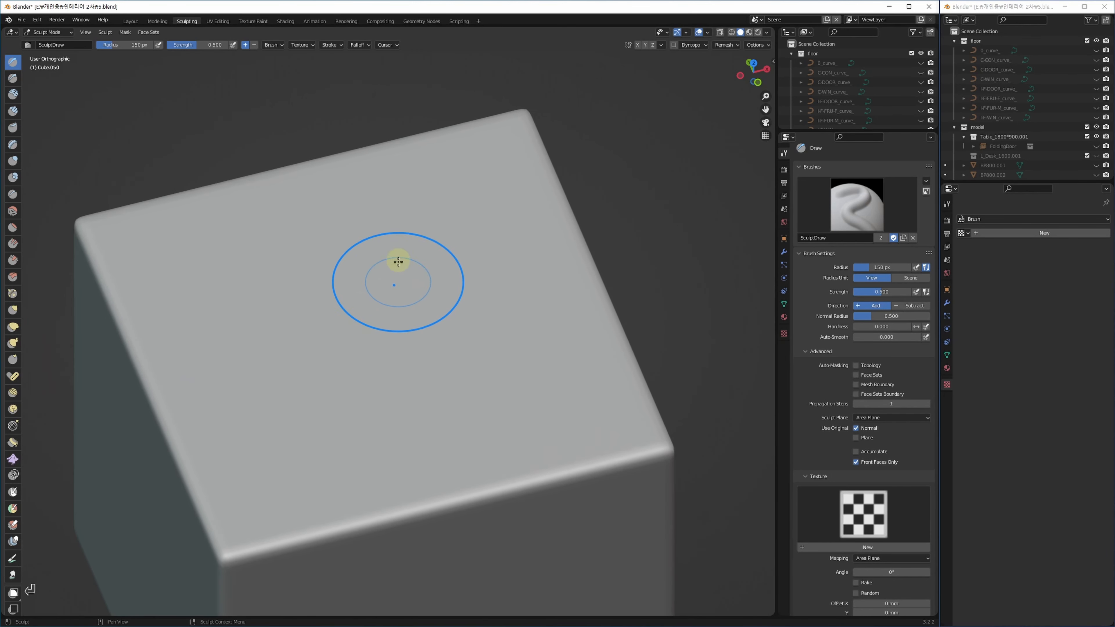
{"action": "left_click_drag", "start_coordinate": [438, 238], "coordinate": [306, 389]}
{"action": "key", "text": "ctrl+z"}
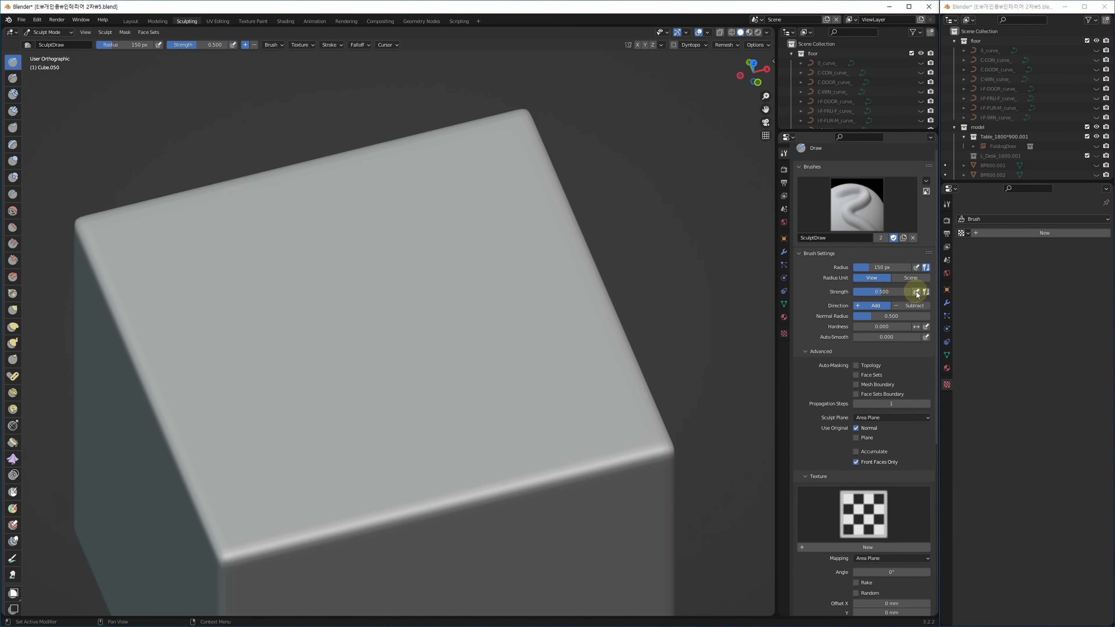
Shrink the brush to 84 px and sculpt parallel diagonal ridges across the top face.
{"action": "left_click_drag", "start_coordinate": [460, 217], "coordinate": [337, 374]}
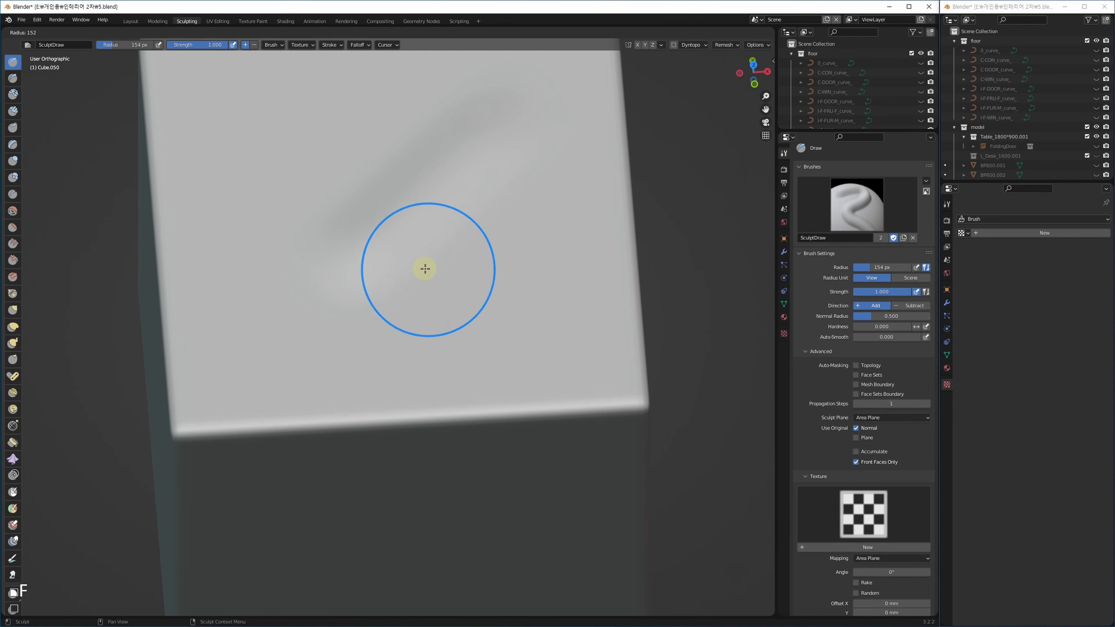
{"action": "key", "text": "f"}
{"action": "left_click", "coordinate": [394, 270]}
{"action": "mouse_move", "coordinate": [472, 185]}
{"action": "left_mouse_down"}
{"action": "mouse_move", "coordinate": [302, 340]}
{"action": "mouse_move", "coordinate": [325, 333]}
{"action": "left_mouse_up"}
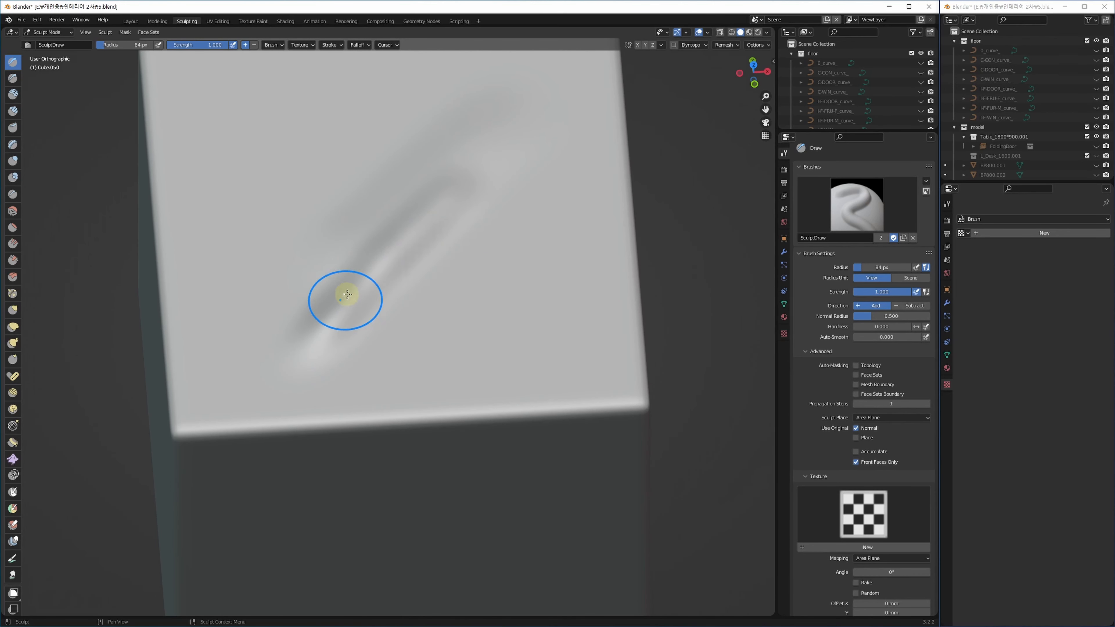
{"action": "left_click_drag", "start_coordinate": [354, 288], "coordinate": [512, 168]}
{"action": "left_click_drag", "start_coordinate": [399, 306], "coordinate": [368, 361]}
{"action": "left_click_drag", "start_coordinate": [434, 291], "coordinate": [373, 367]}
{"action": "mouse_move", "coordinate": [481, 291]}
{"action": "left_mouse_down"}
{"action": "mouse_move", "coordinate": [378, 371]}
{"action": "mouse_move", "coordinate": [391, 381]}
{"action": "left_mouse_up"}
{"action": "mouse_move", "coordinate": [522, 308]}
{"action": "left_mouse_down"}
{"action": "mouse_move", "coordinate": [456, 369]}
{"action": "mouse_move", "coordinate": [466, 373]}
{"action": "left_mouse_up"}
{"action": "mouse_move", "coordinate": [466, 373]}
{"action": "middle_mouse_down"}
{"action": "mouse_move", "coordinate": [424, 373]}
{"action": "mouse_move", "coordinate": [433, 353]}
{"action": "middle_mouse_up"}
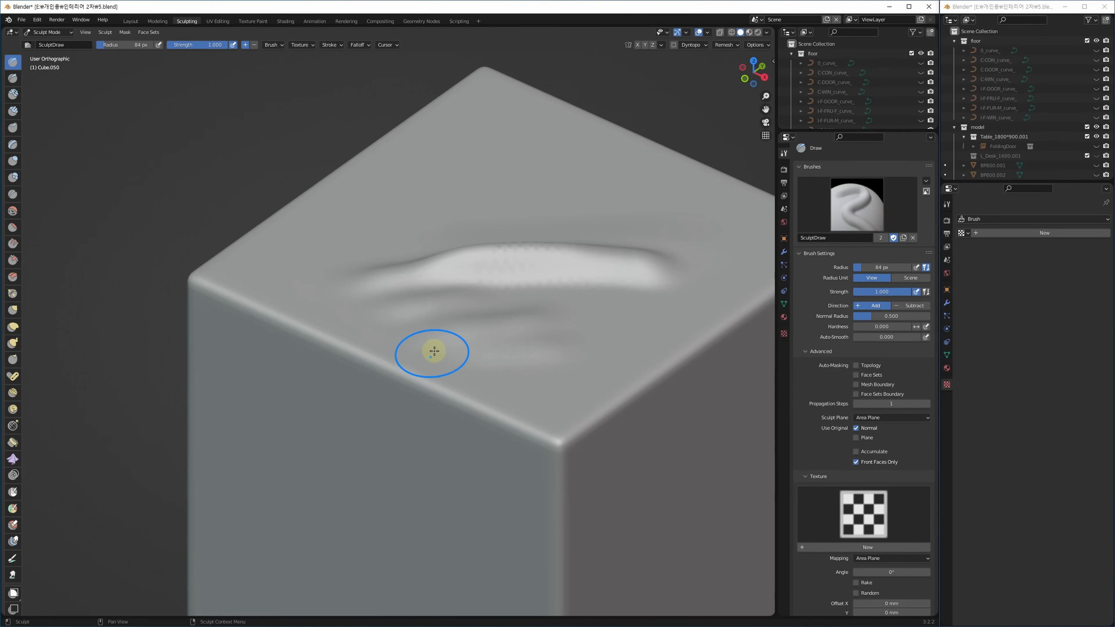
Add a lump and further ridges along the upper part of the top face.
{"action": "left_click_drag", "start_coordinate": [466, 368], "coordinate": [505, 334]}
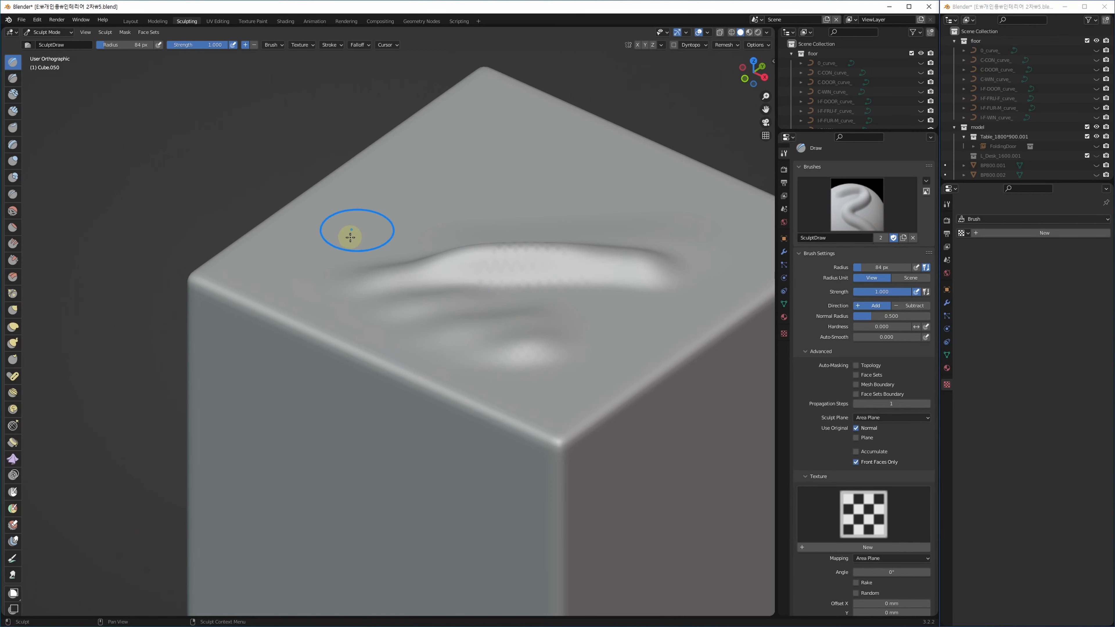
{"action": "mouse_move", "coordinate": [356, 231]}
{"action": "left_mouse_down"}
{"action": "mouse_move", "coordinate": [504, 205]}
{"action": "mouse_move", "coordinate": [374, 238]}
{"action": "mouse_move", "coordinate": [610, 189]}
{"action": "left_mouse_up"}
{"action": "left_click_drag", "start_coordinate": [523, 178], "coordinate": [645, 195]}
{"action": "left_click_drag", "start_coordinate": [598, 223], "coordinate": [661, 197]}
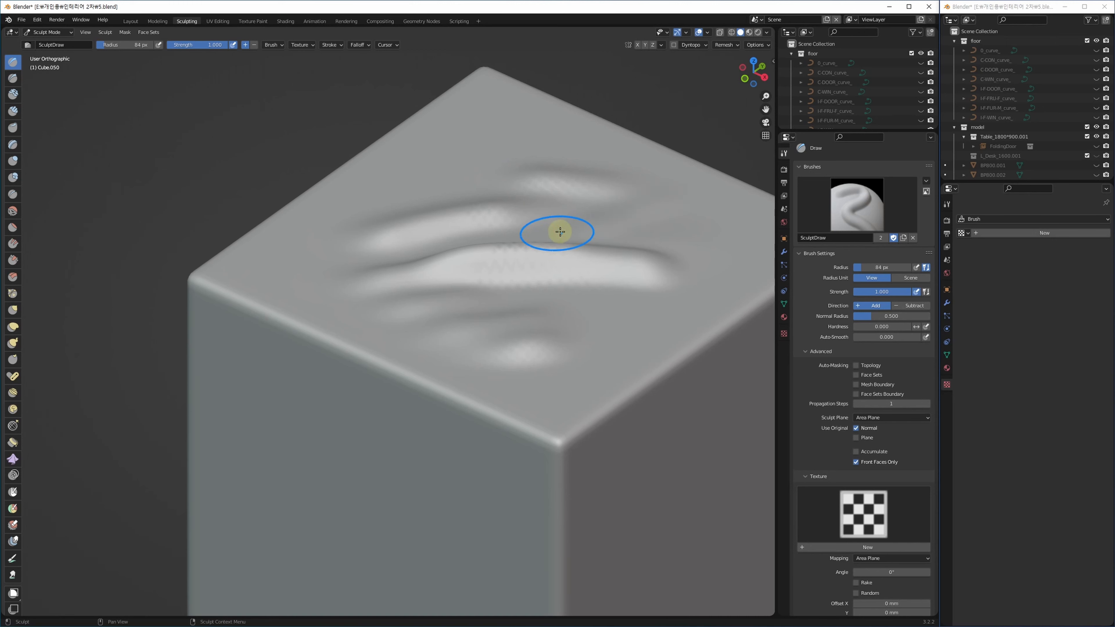
{"action": "middle_click_drag", "start_coordinate": [474, 366], "coordinate": [473, 426]}
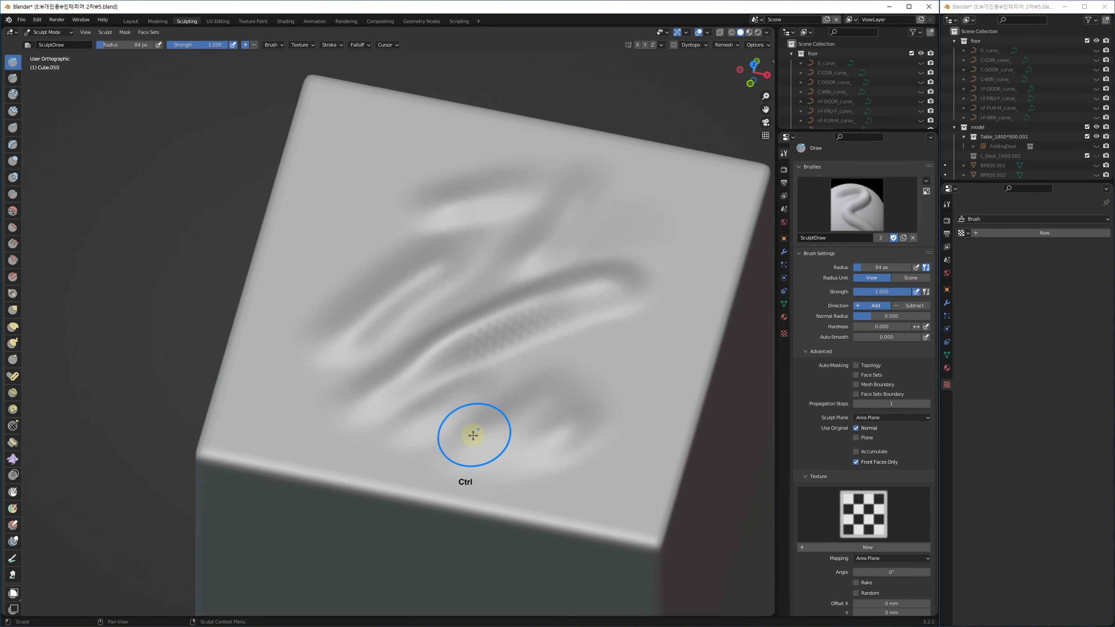
Undo every sculpt stroke until the cube is clean and back in Object Mode.
{"action": "key", "text": "ctrl+z"}
{"action": "key", "text": "ctrl+z"}
{"action": "key", "text": "ctrl+z"}
{"action": "key", "text": "ctrl+z"}
{"action": "key", "text": "ctrl+z"}
{"action": "key", "text": "ctrl+z"}
{"action": "key", "text": "ctrl+z"}
{"action": "key", "text": "ctrl+z"}
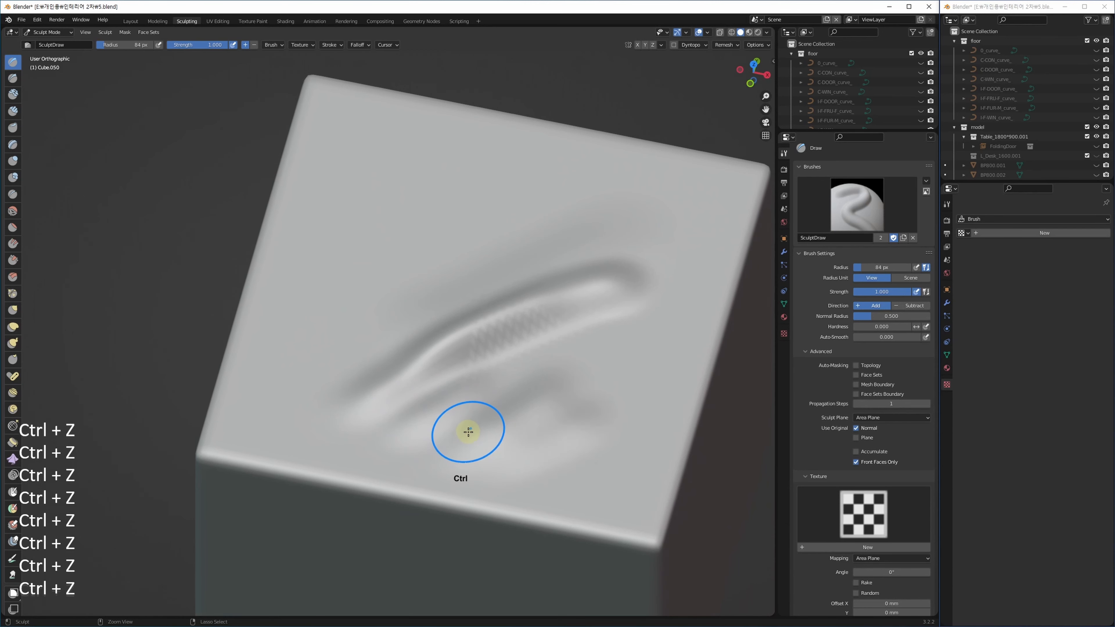
{"action": "key", "text": "ctrl+z"}
{"action": "key", "text": "ctrl+z"}
{"action": "key", "text": "ctrl+z"}
{"action": "key", "text": "ctrl+z"}
{"action": "key", "text": "ctrl+z"}
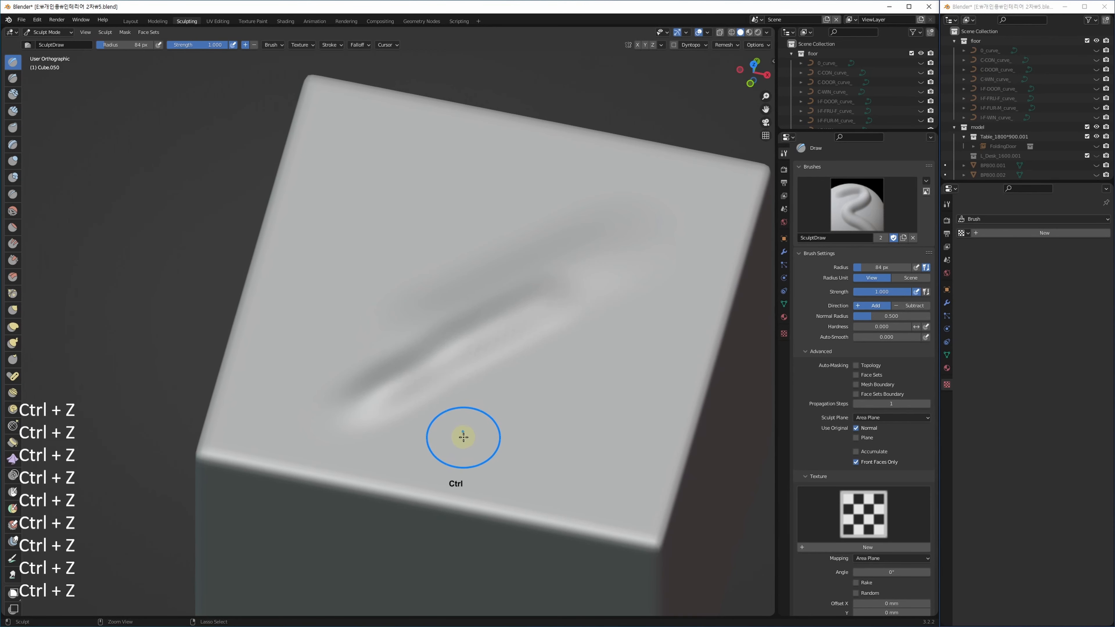
{"action": "key", "text": "ctrl+z"}
{"action": "mouse_move", "coordinate": [498, 413]}
{"action": "middle_mouse_down"}
{"action": "mouse_move", "coordinate": [388, 315]}
{"action": "mouse_move", "coordinate": [464, 412]}
{"action": "middle_mouse_up"}
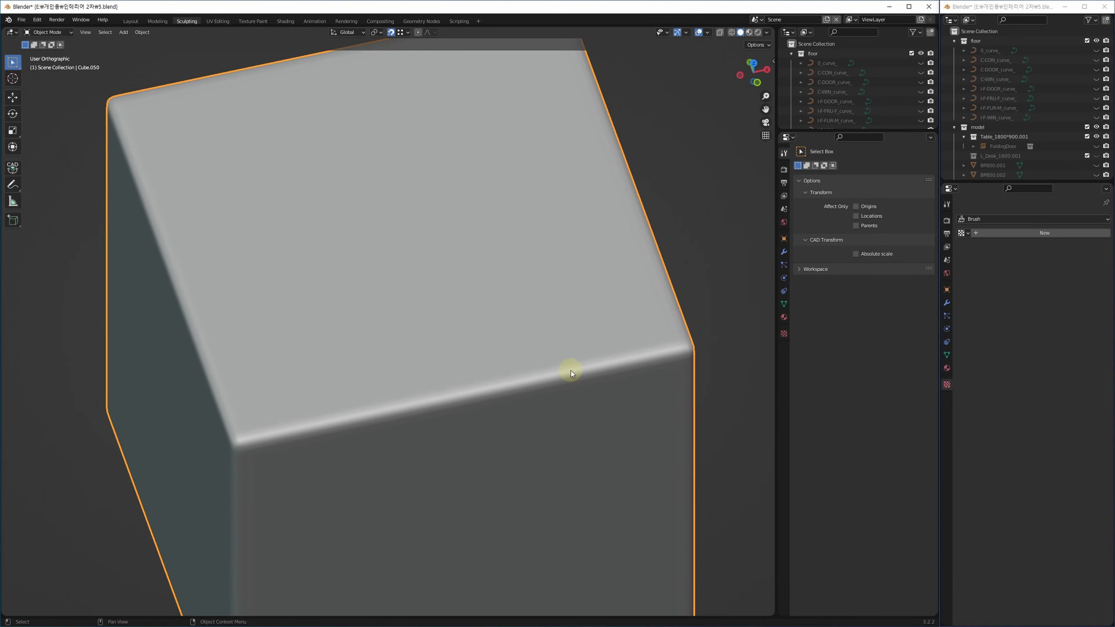
Switch the cube from Object Mode into Sculpt Mode using the mode dropdown.
{"action": "middle_click_drag", "start_coordinate": [570, 370], "coordinate": [476, 399]}
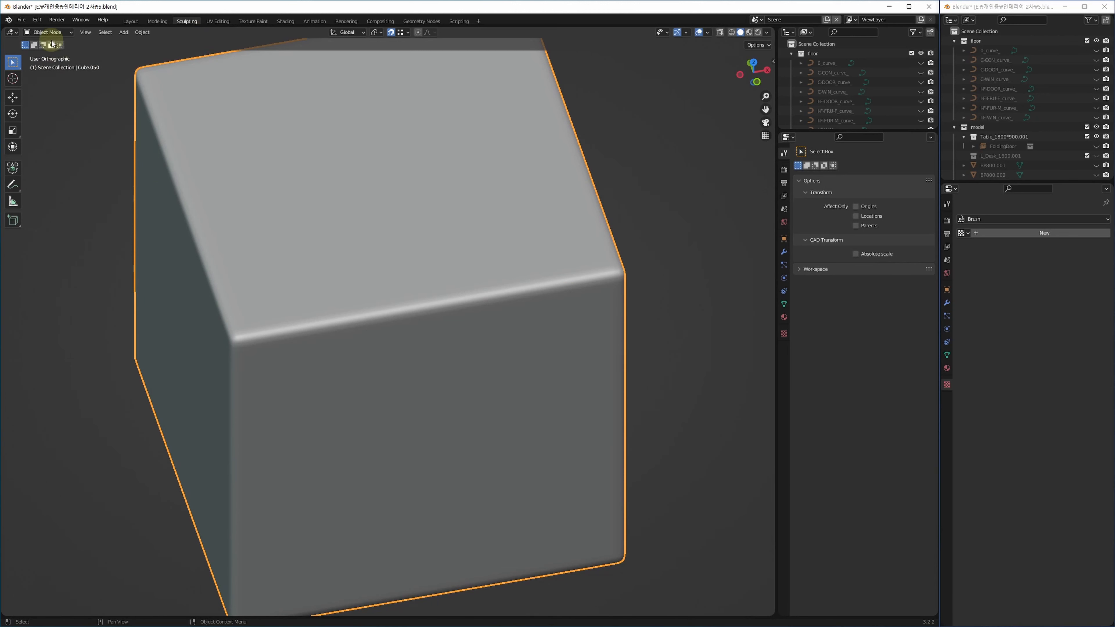
{"action": "left_click", "coordinate": [50, 32]}
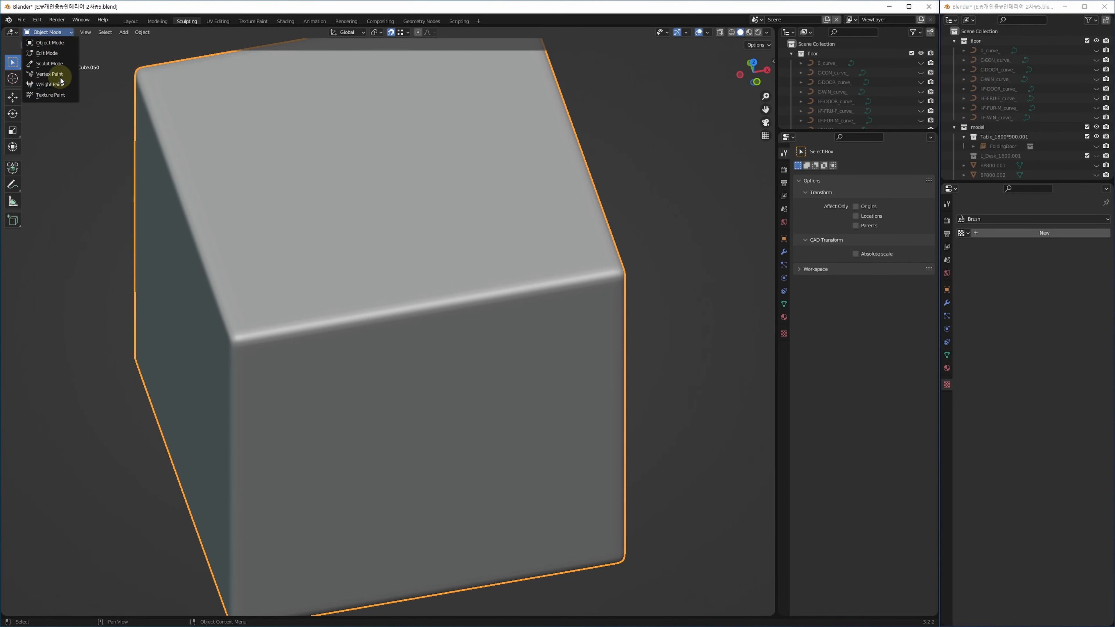
{"action": "left_click", "coordinate": [57, 66]}
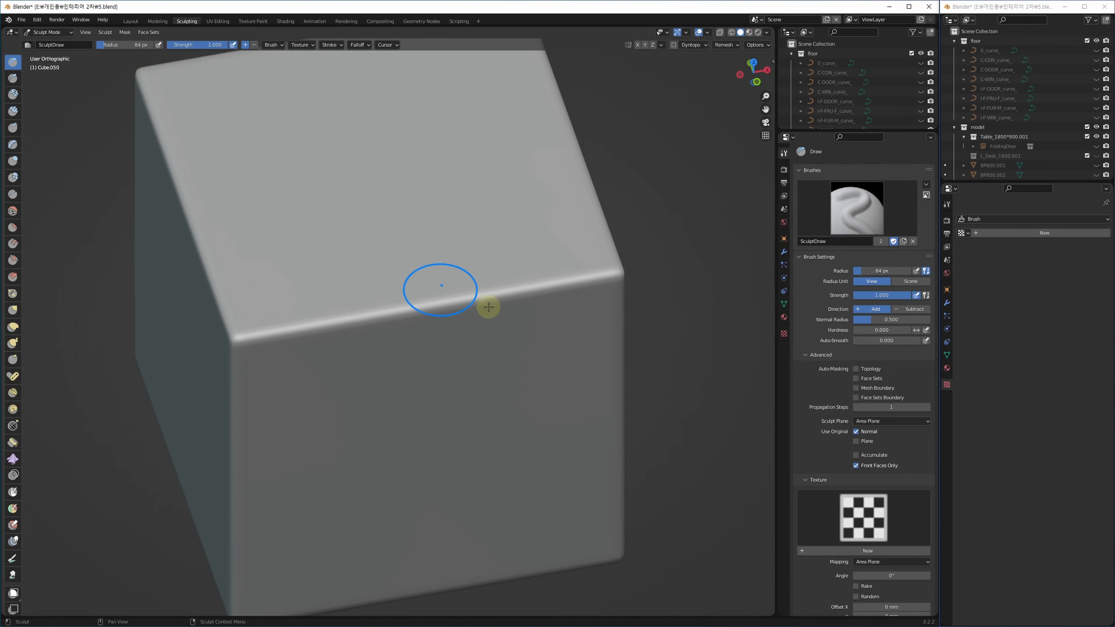
{"action": "mouse_move", "coordinate": [488, 306]}
{"action": "middle_mouse_down", "text": "alt"}
{"action": "mouse_move", "coordinate": [492, 331]}
{"action": "mouse_move", "coordinate": [397, 305]}
{"action": "mouse_move", "coordinate": [553, 337]}
{"action": "mouse_move", "coordinate": [636, 307]}
{"action": "middle_mouse_up", "text": "alt"}
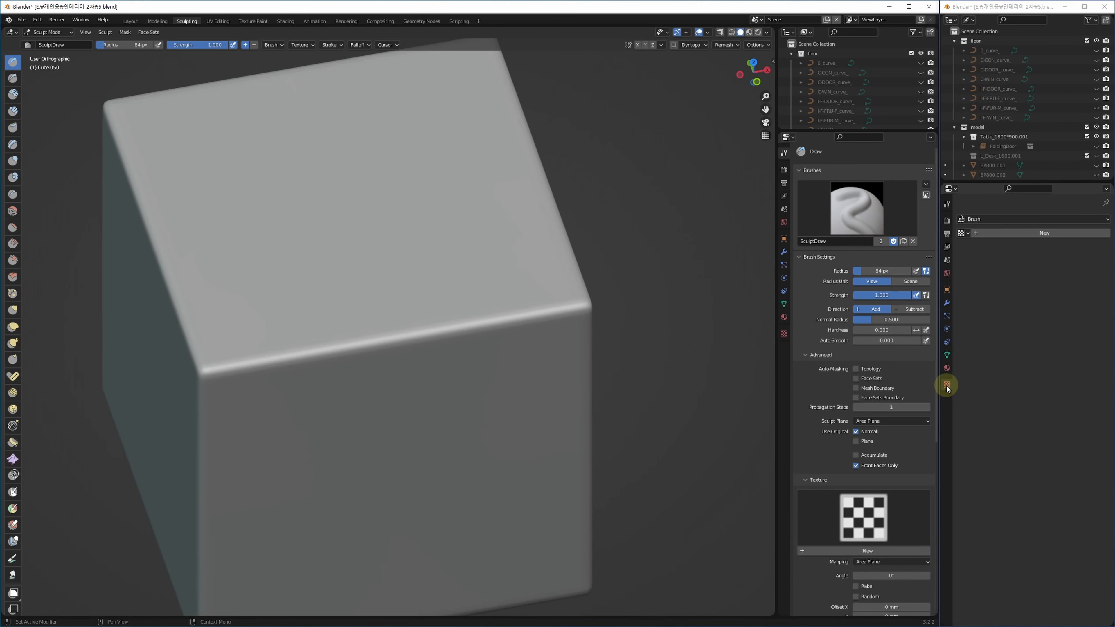
Create the wrinkle brush texture, set radius to 368 px, and stamp it on the cube's top.
{"action": "left_click", "coordinate": [1020, 238]}
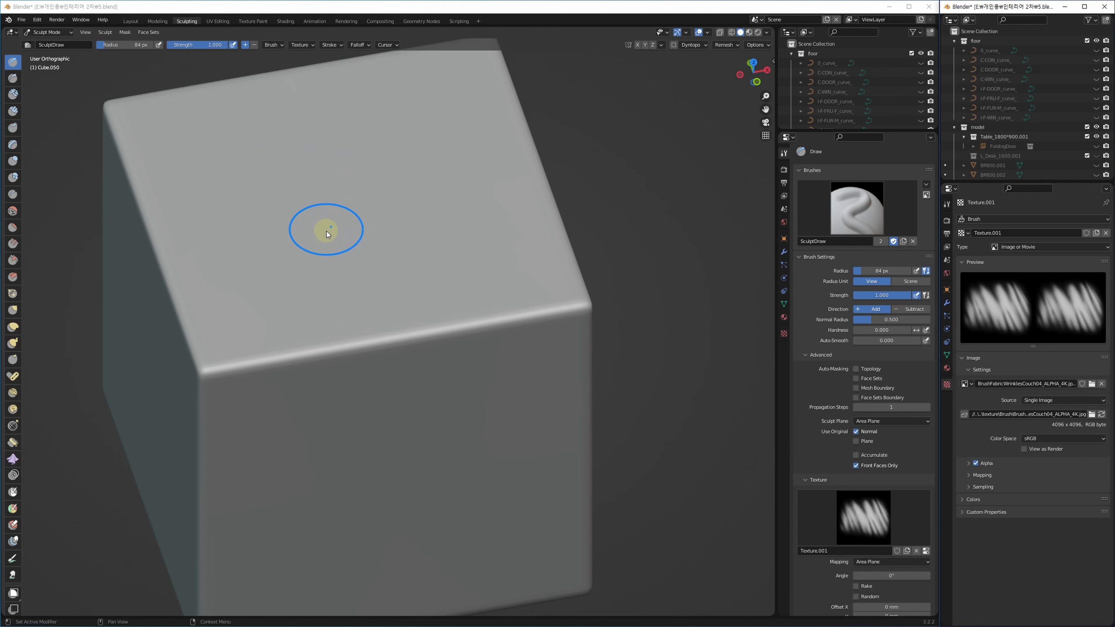
{"action": "key", "text": "shift+f"}
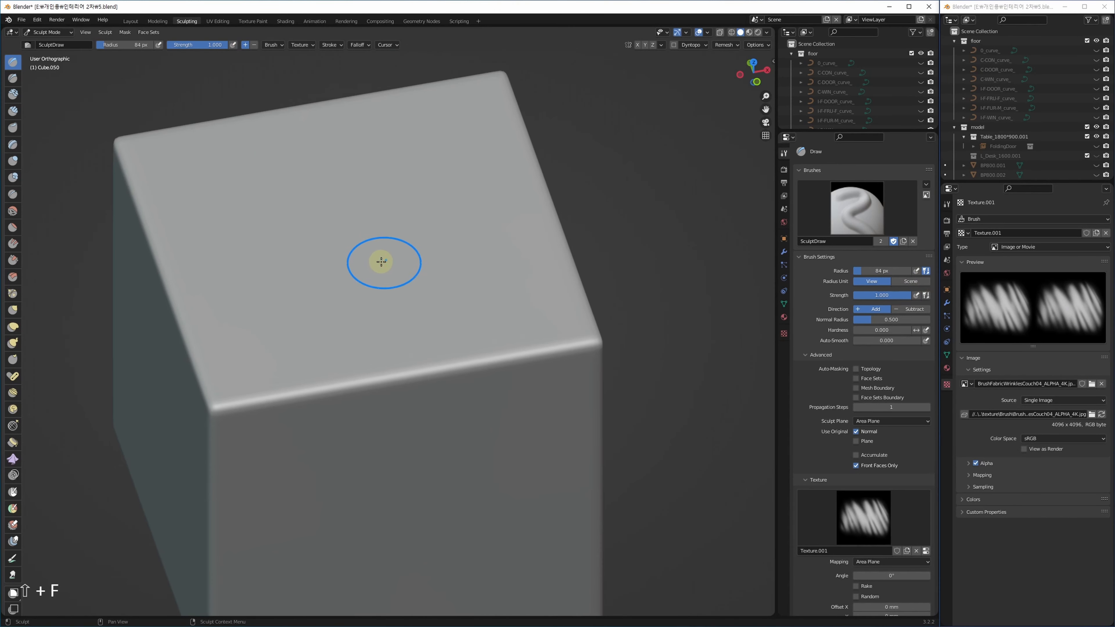
{"action": "key", "text": "f"}
{"action": "left_click", "coordinate": [480, 234]}
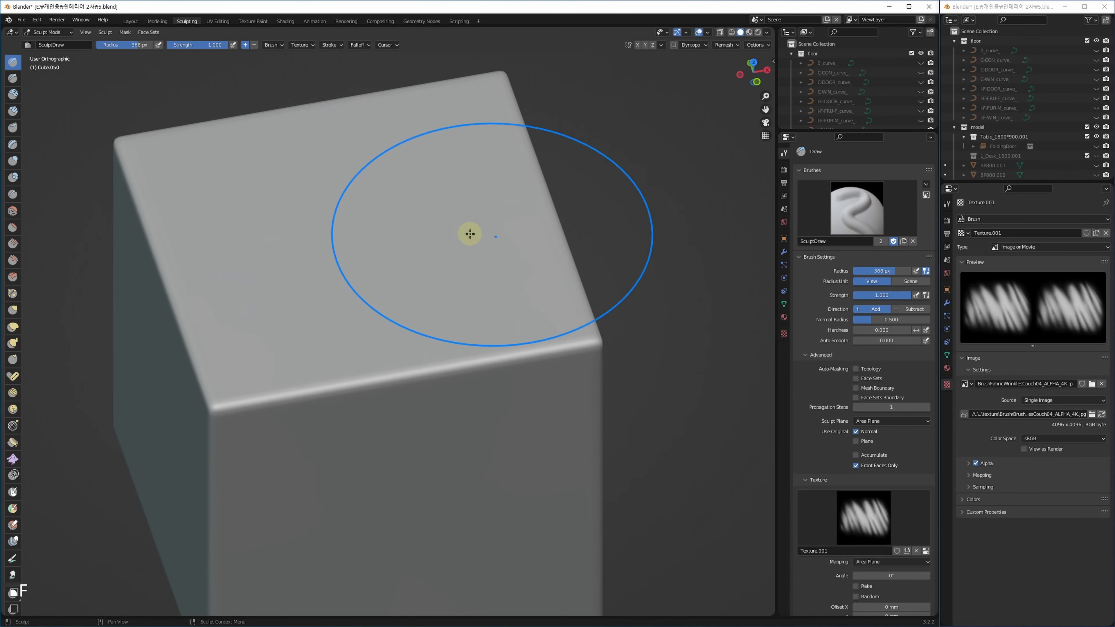
{"action": "left_click_drag", "start_coordinate": [371, 228], "coordinate": [379, 246]}
{"action": "mouse_move", "coordinate": [443, 412]}
{"action": "middle_mouse_down"}
{"action": "mouse_move", "coordinate": [483, 440]}
{"action": "mouse_move", "coordinate": [530, 429]}
{"action": "middle_mouse_up"}
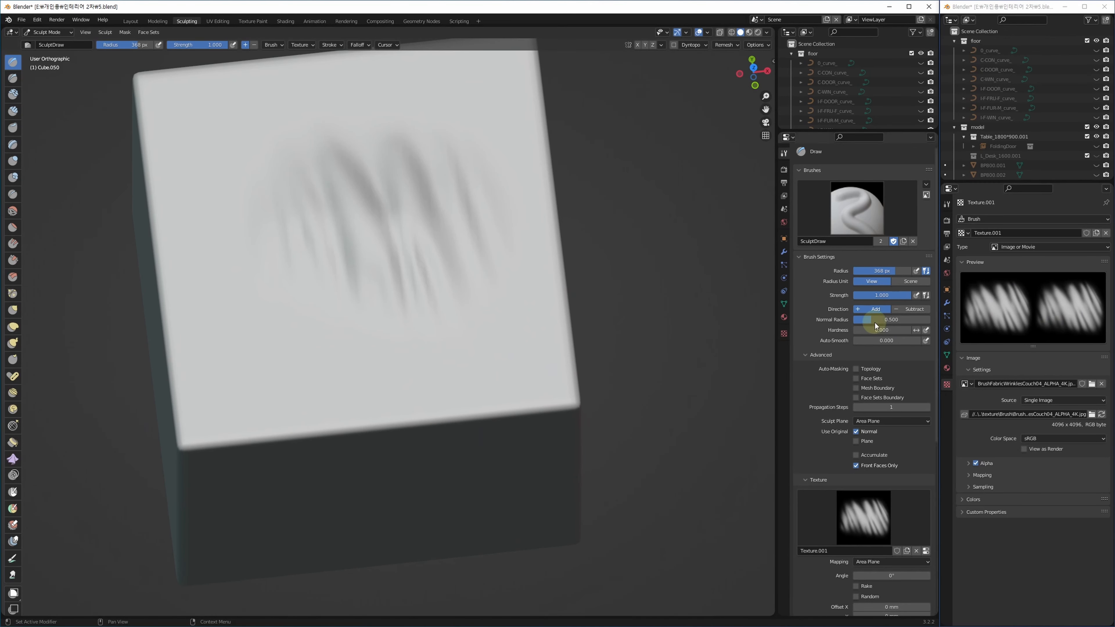
Set the brush texture mapping to Tiled, stamp repeating wrinkles, then undo them.
{"action": "key", "text": "ctrl+z"}
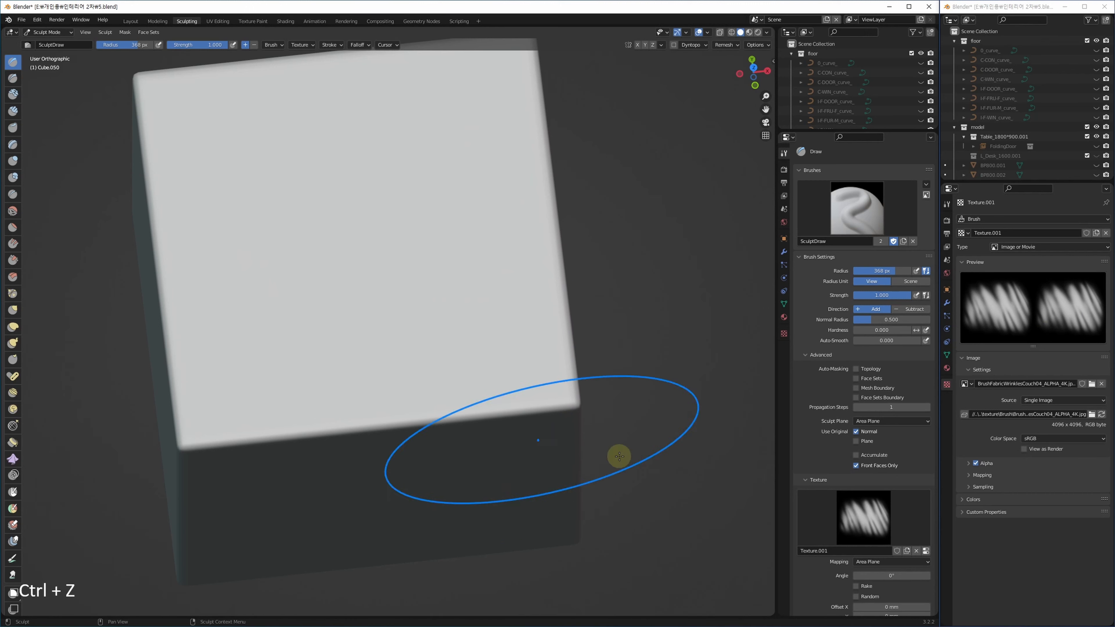
{"action": "left_click", "coordinate": [892, 562]}
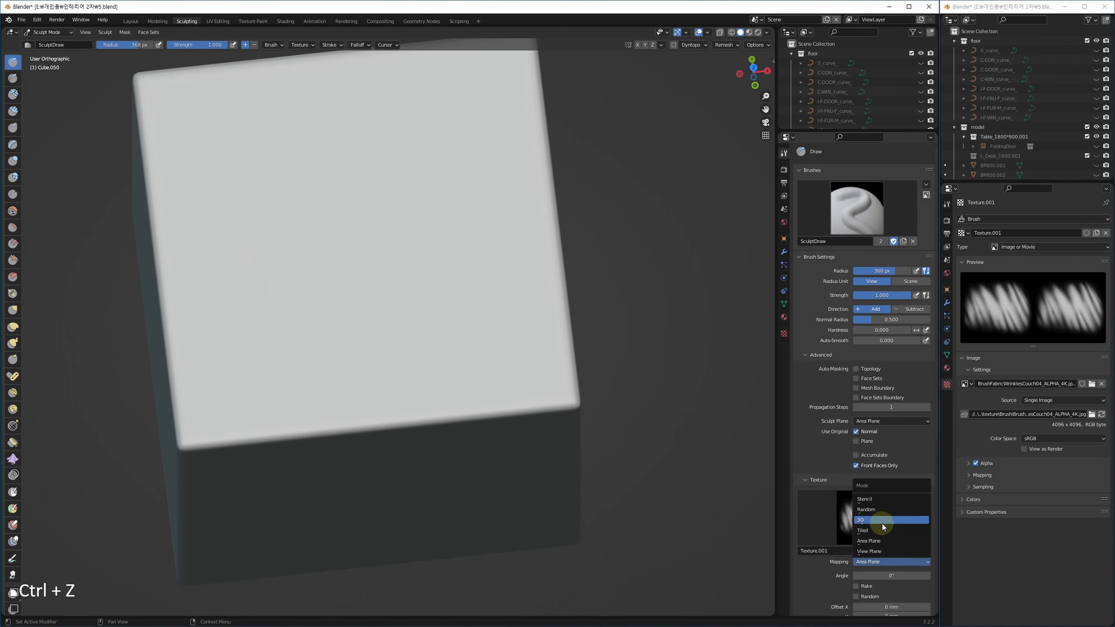
{"action": "left_click", "coordinate": [863, 531]}
{"action": "left_click", "coordinate": [354, 274]}
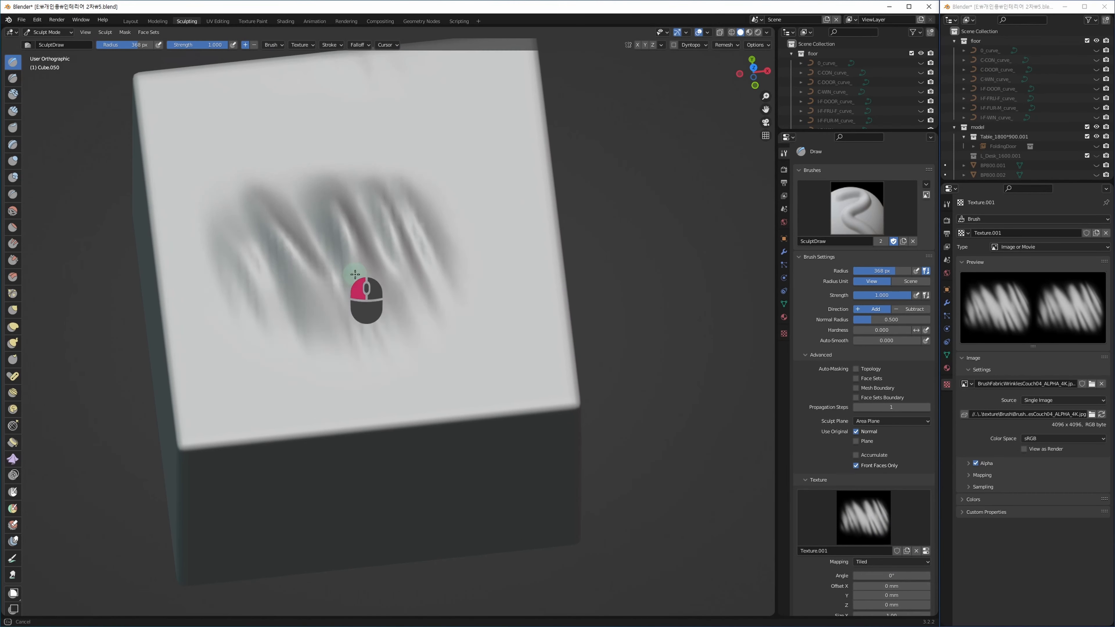
{"action": "mouse_move", "coordinate": [355, 274]}
{"action": "left_mouse_down"}
{"action": "mouse_move", "coordinate": [436, 239]}
{"action": "mouse_move", "coordinate": [410, 85]}
{"action": "mouse_move", "coordinate": [216, 152]}
{"action": "mouse_move", "coordinate": [233, 339]}
{"action": "left_mouse_up"}
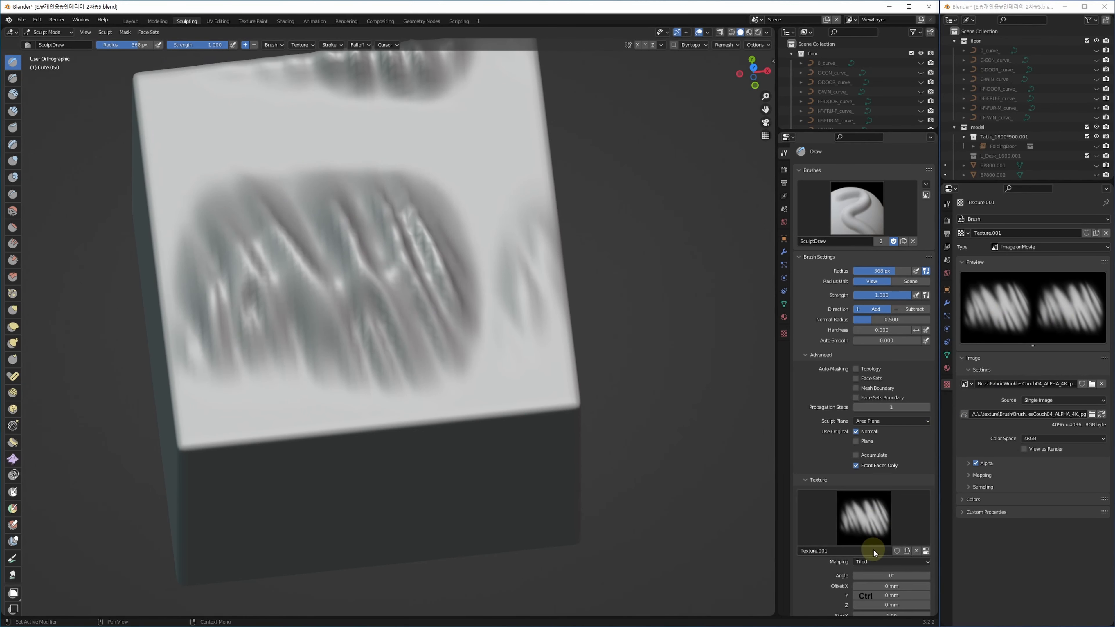
{"action": "key", "text": "ctrl+z"}
{"action": "left_click", "coordinate": [886, 561]}
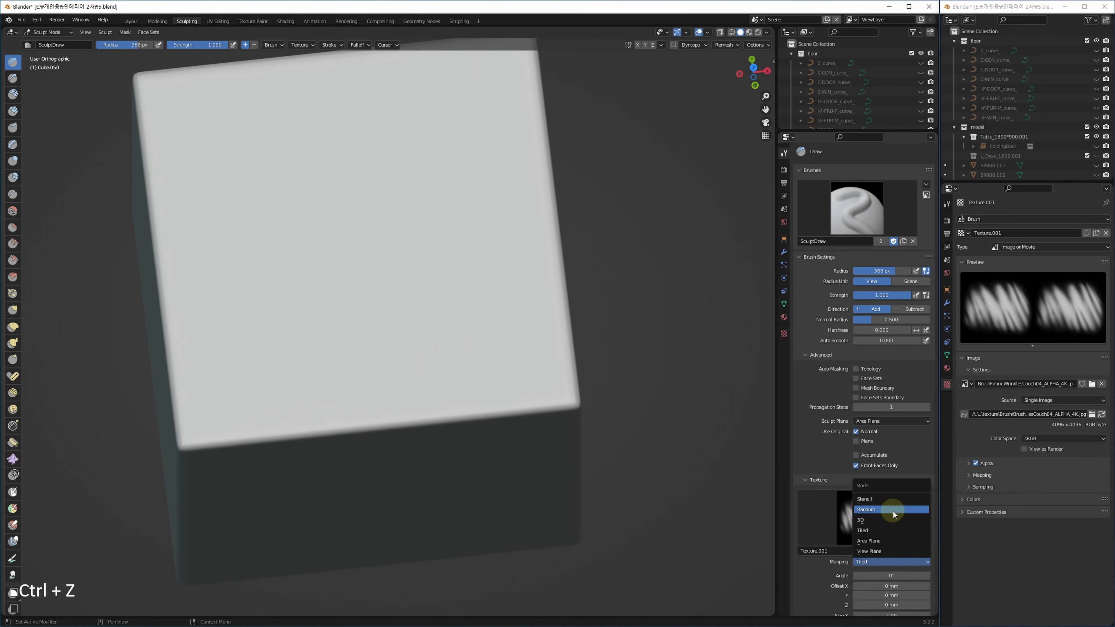
Switch the brush texture to Area Plane mapping, then undo a test wrinkle stroke on the cube's top.
{"action": "left_click", "coordinate": [892, 541]}
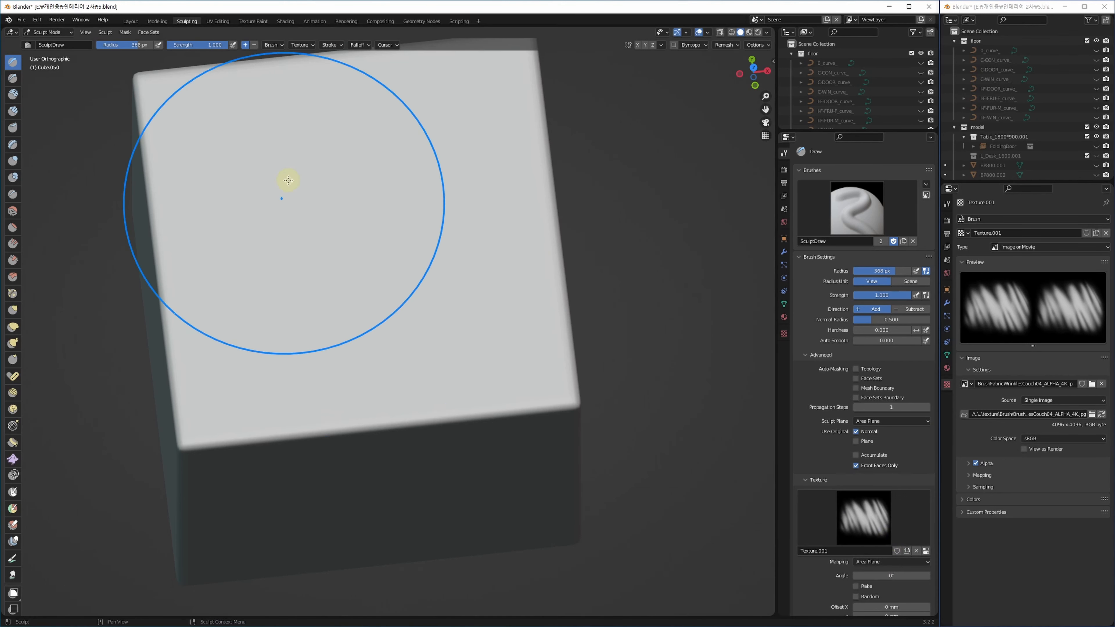
{"action": "mouse_move", "coordinate": [267, 112]}
{"action": "left_mouse_down"}
{"action": "mouse_move", "coordinate": [287, 361]}
{"action": "mouse_move", "coordinate": [386, 536]}
{"action": "left_mouse_up"}
{"action": "mouse_move", "coordinate": [387, 537]}
{"action": "middle_mouse_down", "text": "alt"}
{"action": "mouse_move", "coordinate": [416, 461]}
{"action": "mouse_move", "coordinate": [398, 456]}
{"action": "middle_mouse_up", "text": "alt"}
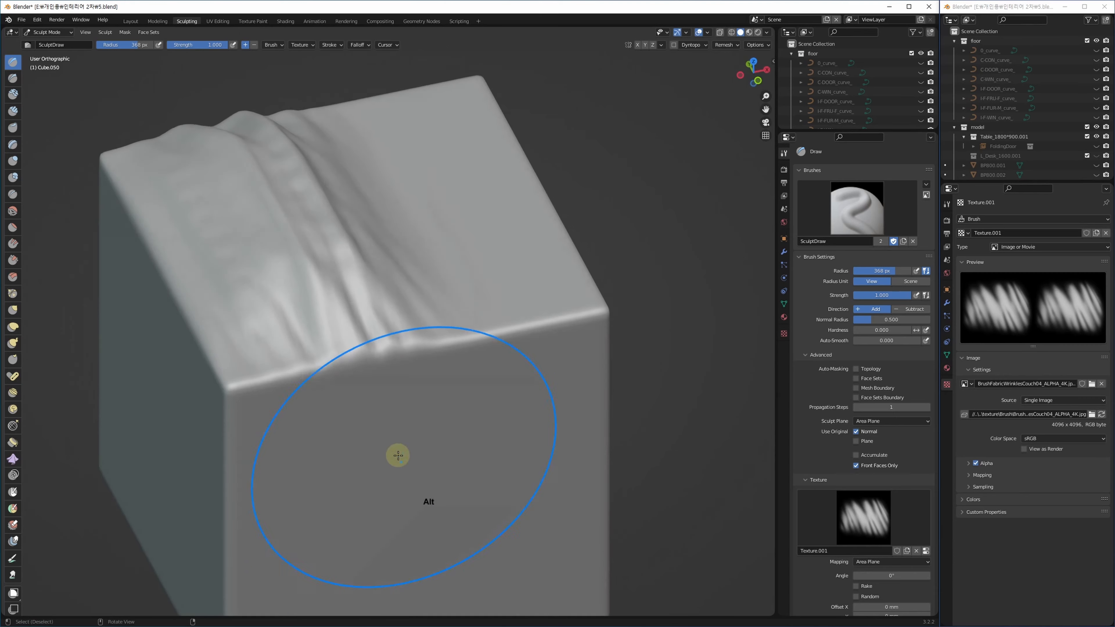
{"action": "key", "text": "ctrl+z"}
{"action": "key", "text": "ctrl+z"}
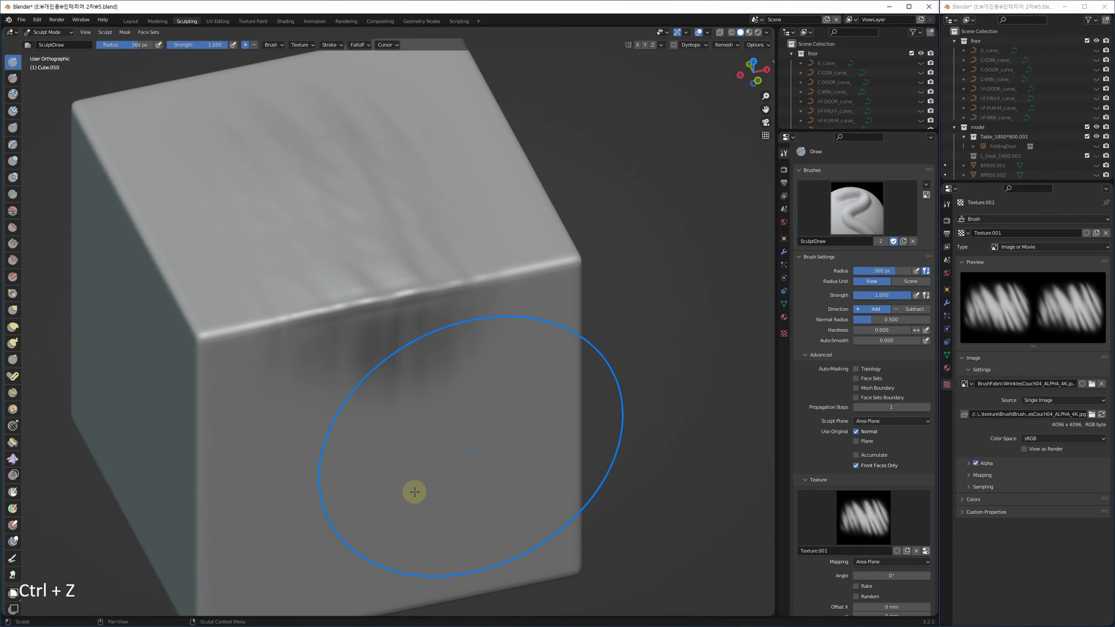
Try a wrinkle stroke on the cube's front edge, undo it, and set the texture angle to 2.1°.
{"action": "middle_click_drag", "start_coordinate": [421, 453], "coordinate": [404, 459], "text": "alt"}
{"action": "middle_click_drag", "start_coordinate": [420, 295], "coordinate": [471, 398]}
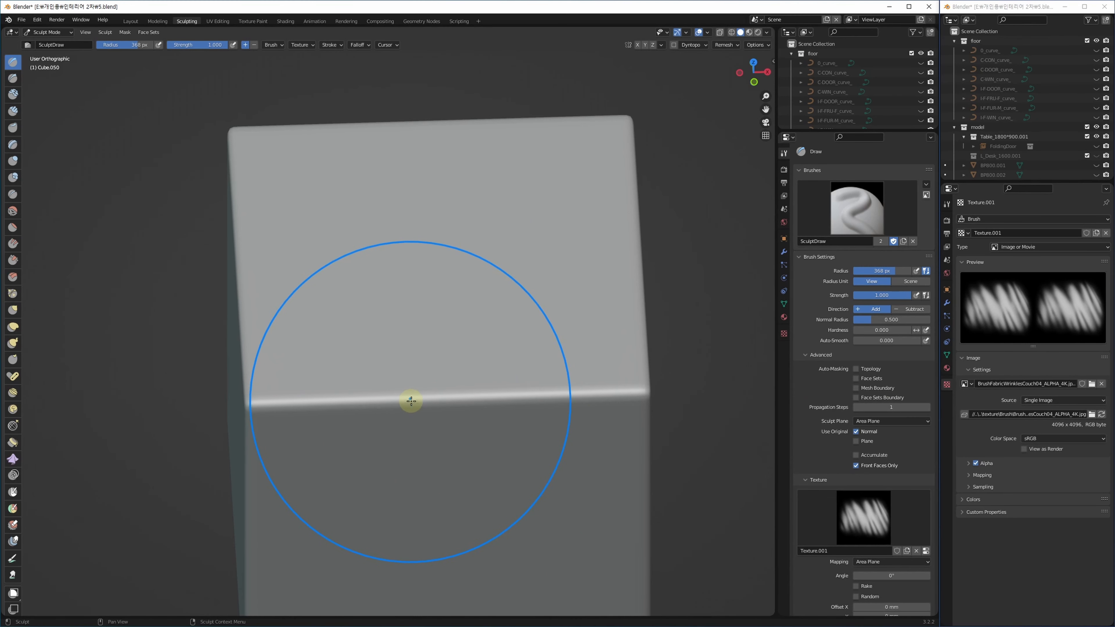
{"action": "mouse_move", "coordinate": [412, 401]}
{"action": "left_mouse_down"}
{"action": "mouse_move", "coordinate": [410, 416]}
{"action": "mouse_move", "coordinate": [398, 274]}
{"action": "left_mouse_up"}
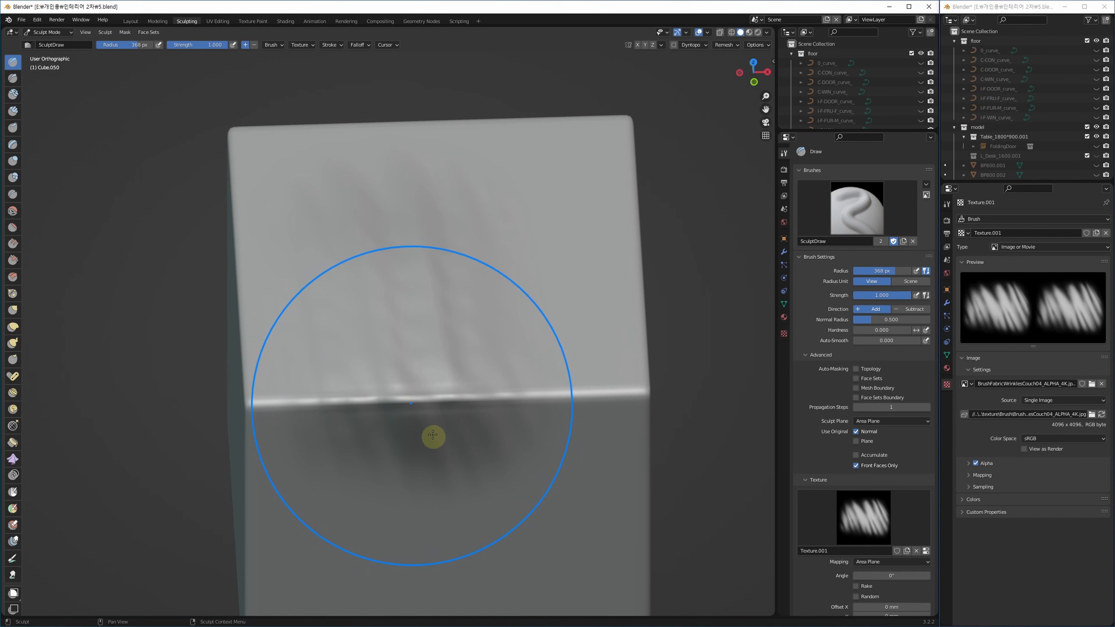
{"action": "key", "text": "ctrl+z"}
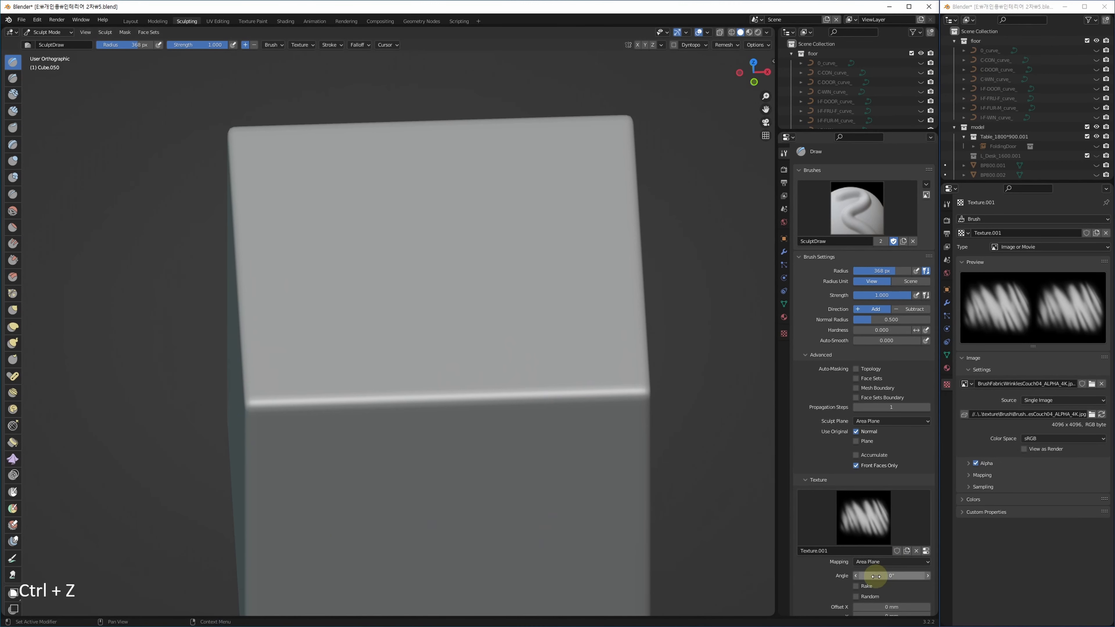
{"action": "left_click_drag", "start_coordinate": [900, 575], "coordinate": [885, 576]}
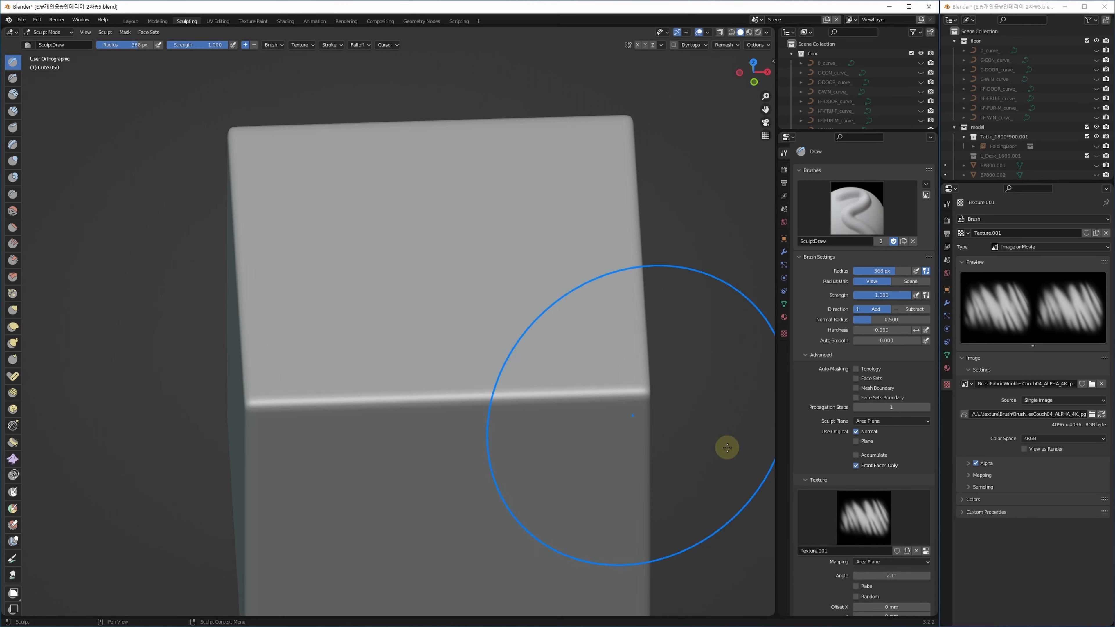
{"action": "key", "text": "ctrl+z"}
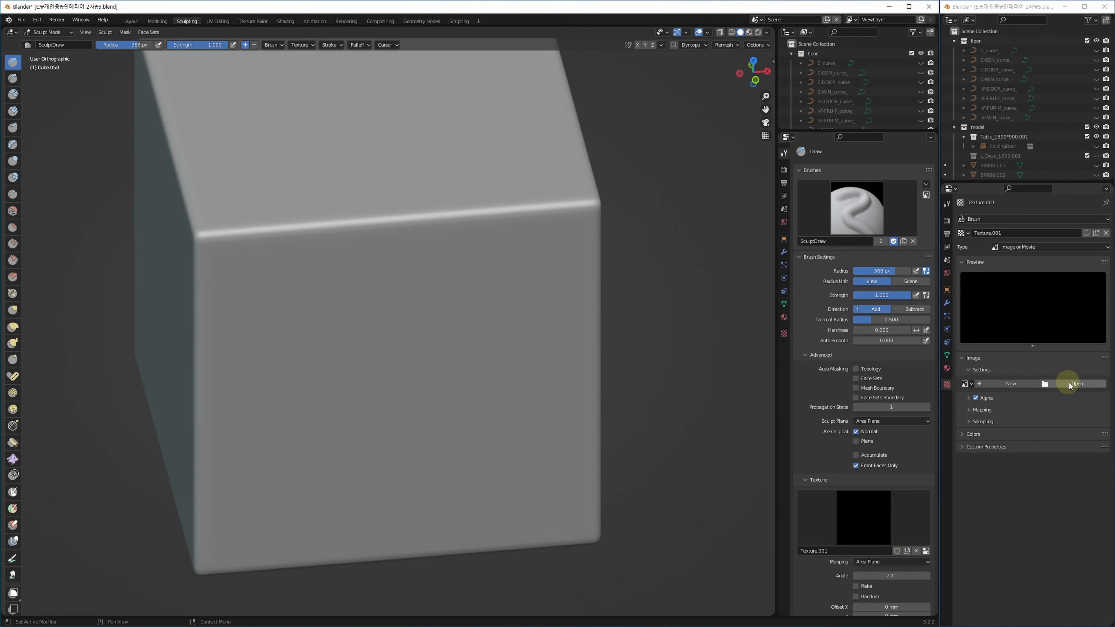
Reload the fabric wrinkle image, rotate the texture to 340° and set brush radius to 239 px.
{"action": "left_click", "coordinate": [966, 384]}
{"action": "left_click", "coordinate": [1019, 394]}
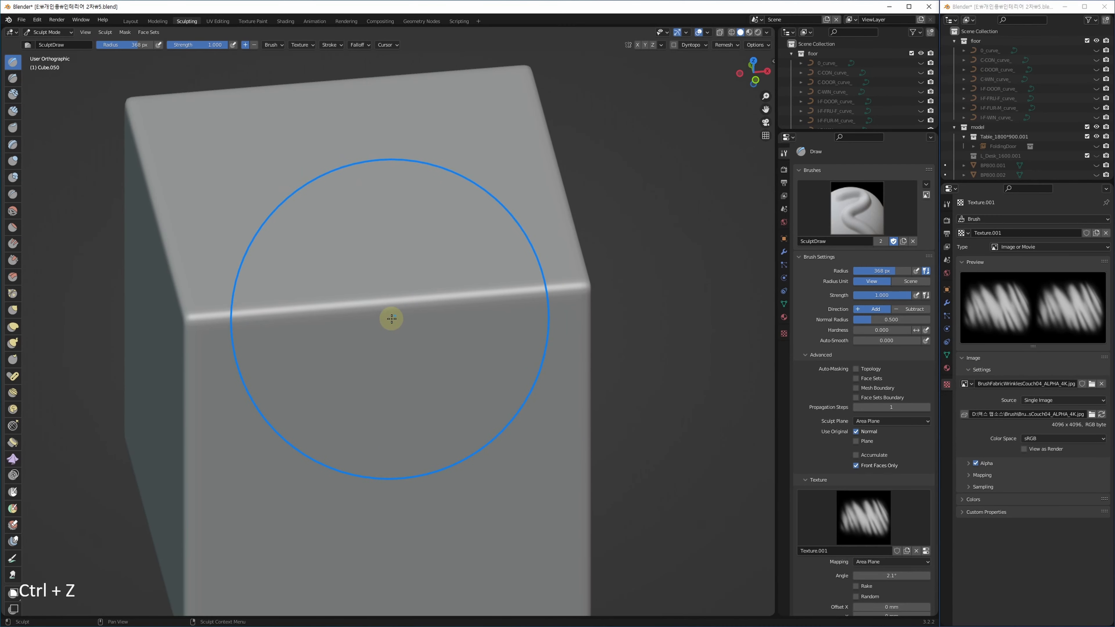
{"action": "key", "text": "ctrl+f"}
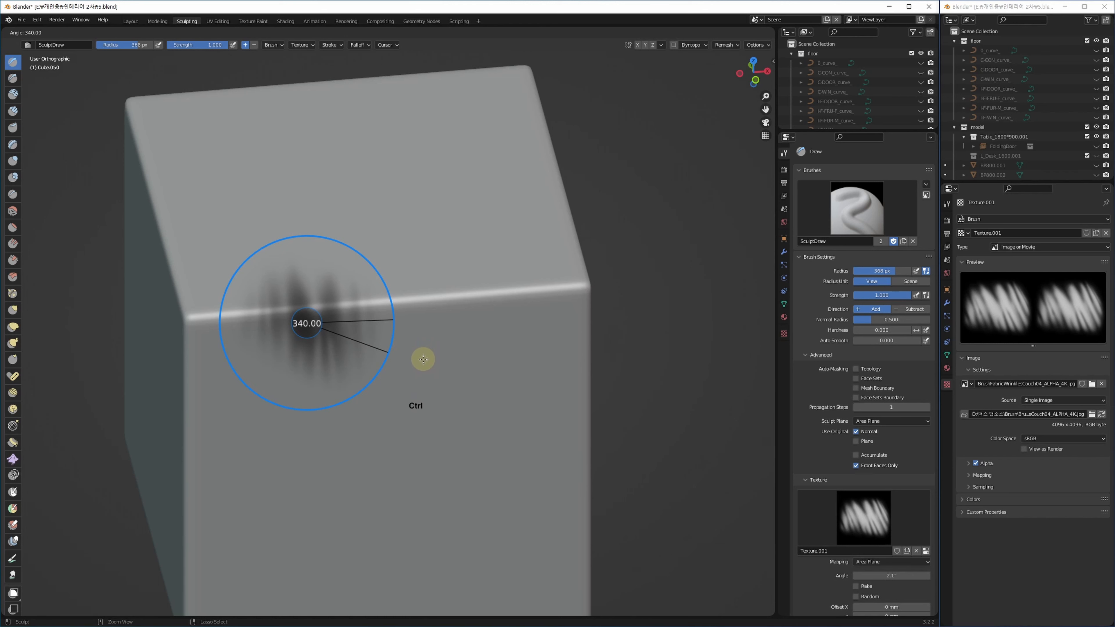
{"action": "left_click", "coordinate": [423, 359]}
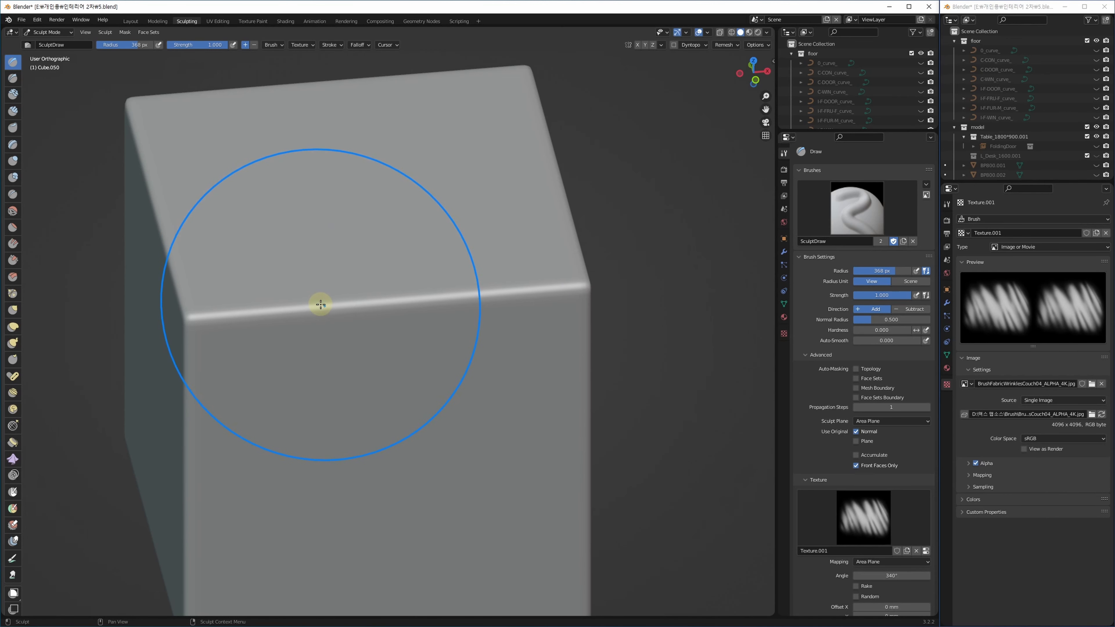
{"action": "key", "text": "f"}
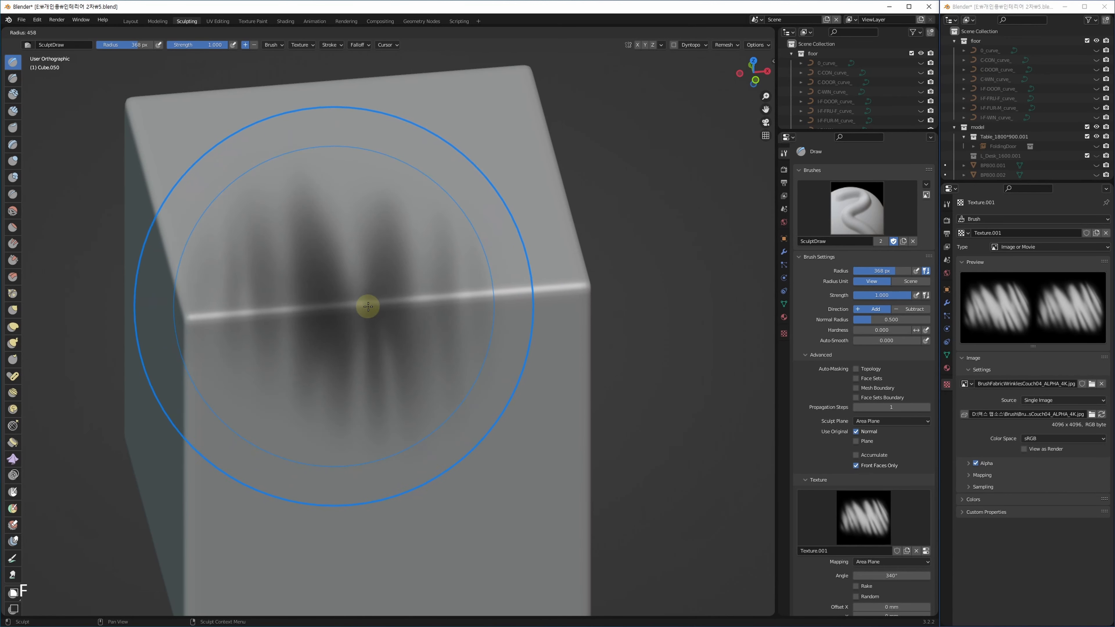
{"action": "left_click", "coordinate": [280, 323]}
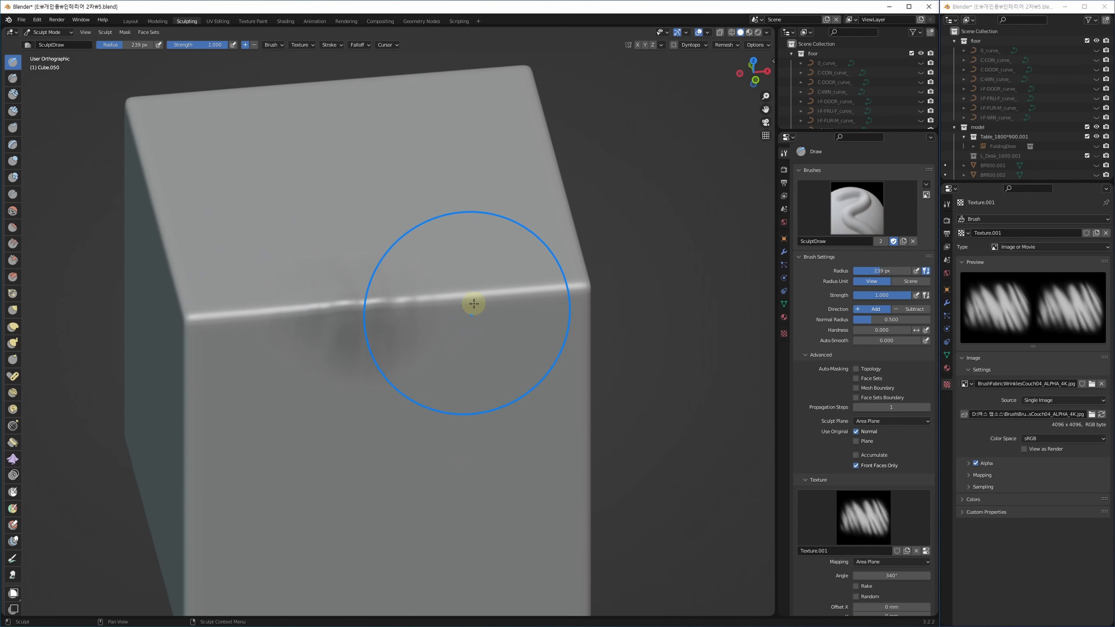
Stamp three runs of wrinkles along the cube's front top edge.
{"action": "left_click_drag", "start_coordinate": [478, 299], "coordinate": [434, 355]}
{"action": "left_click_drag", "start_coordinate": [420, 300], "coordinate": [318, 354]}
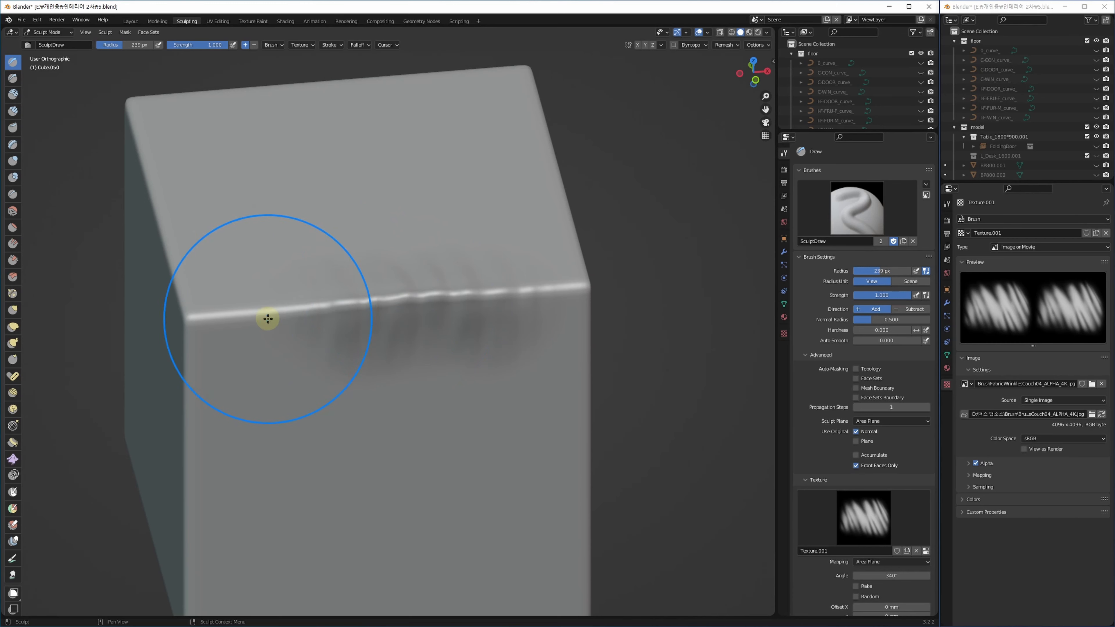
{"action": "left_click_drag", "start_coordinate": [269, 319], "coordinate": [296, 352]}
{"action": "scroll", "coordinate": [287, 323], "scroll_direction": "up", "scroll_amount": 5}
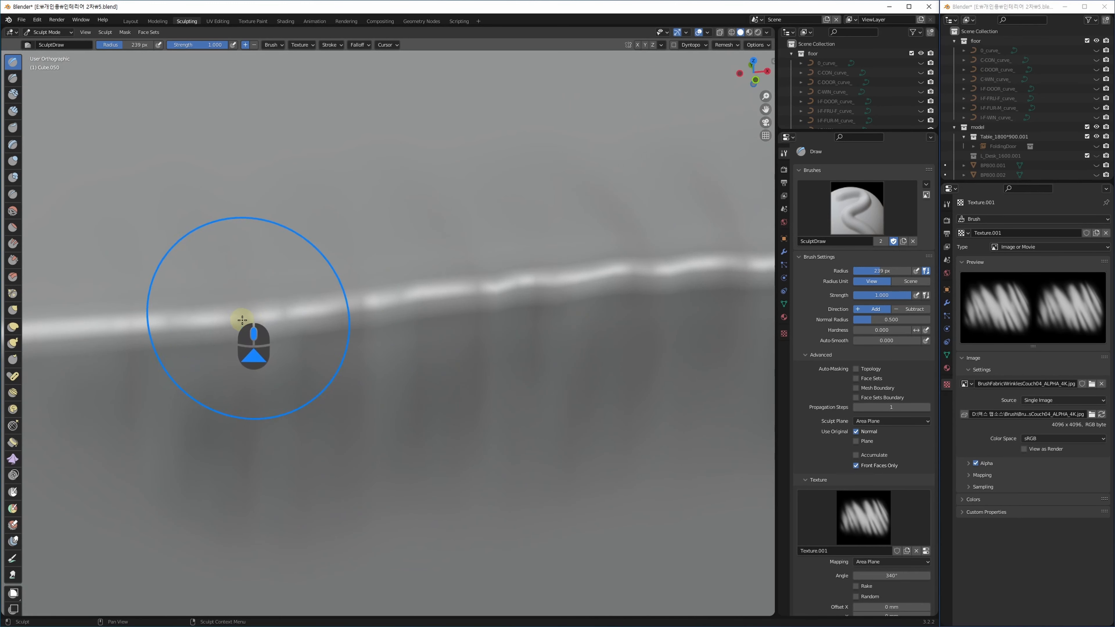
{"action": "scroll", "coordinate": [308, 360], "scroll_direction": "down", "scroll_amount": 4}
{"action": "scroll", "coordinate": [339, 373], "scroll_direction": "down", "scroll_amount": 5}
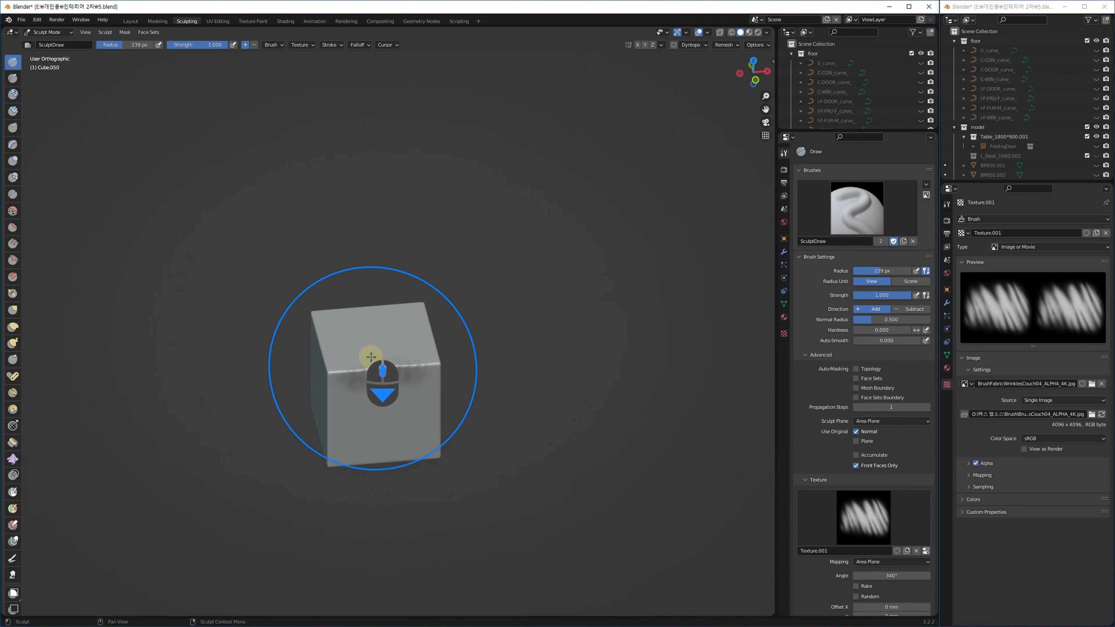
{"action": "scroll", "coordinate": [404, 374], "scroll_direction": "up", "scroll_amount": 5}
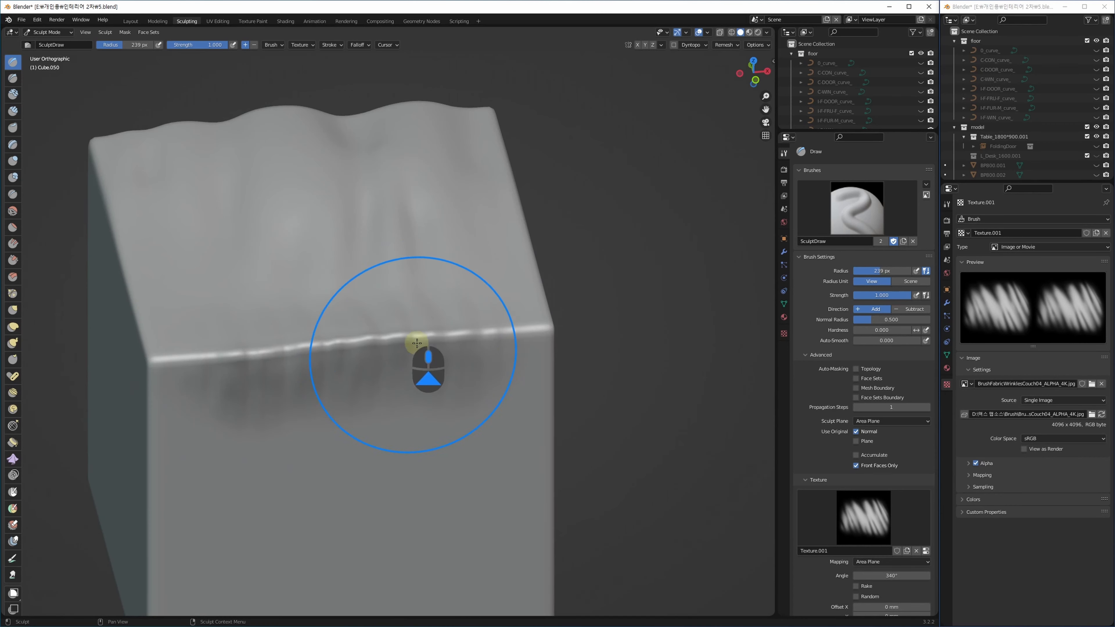
Press vertical wrinkle stripes and more folds into the cube's front top edge from new angles.
{"action": "mouse_move", "coordinate": [394, 325]}
{"action": "middle_mouse_down", "text": "alt"}
{"action": "mouse_move", "coordinate": [398, 354]}
{"action": "mouse_move", "coordinate": [394, 339]}
{"action": "middle_mouse_up", "text": "alt"}
{"action": "scroll", "coordinate": [385, 215], "scroll_direction": "down", "scroll_amount": 4}
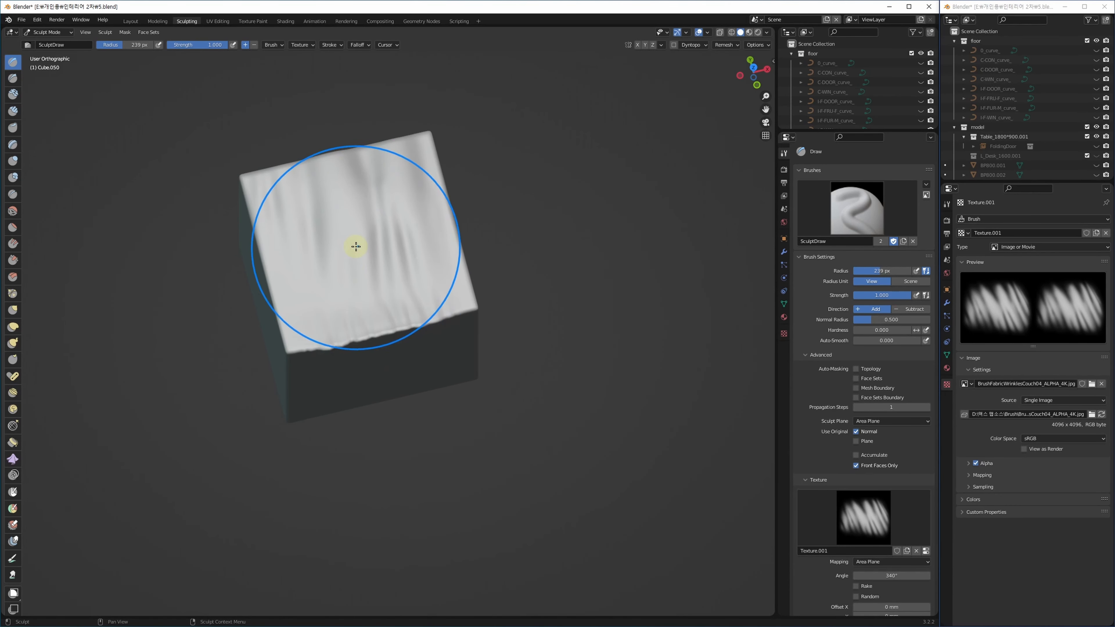
{"action": "scroll", "coordinate": [357, 248], "scroll_direction": "up", "scroll_amount": 6}
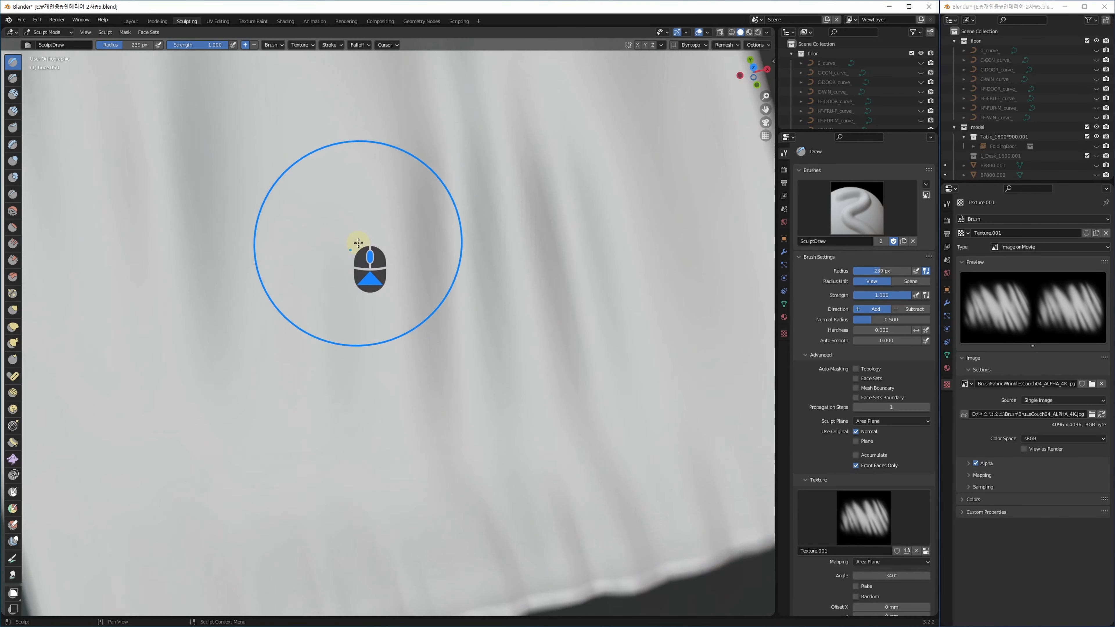
{"action": "scroll", "coordinate": [393, 365], "scroll_direction": "down", "scroll_amount": 3}
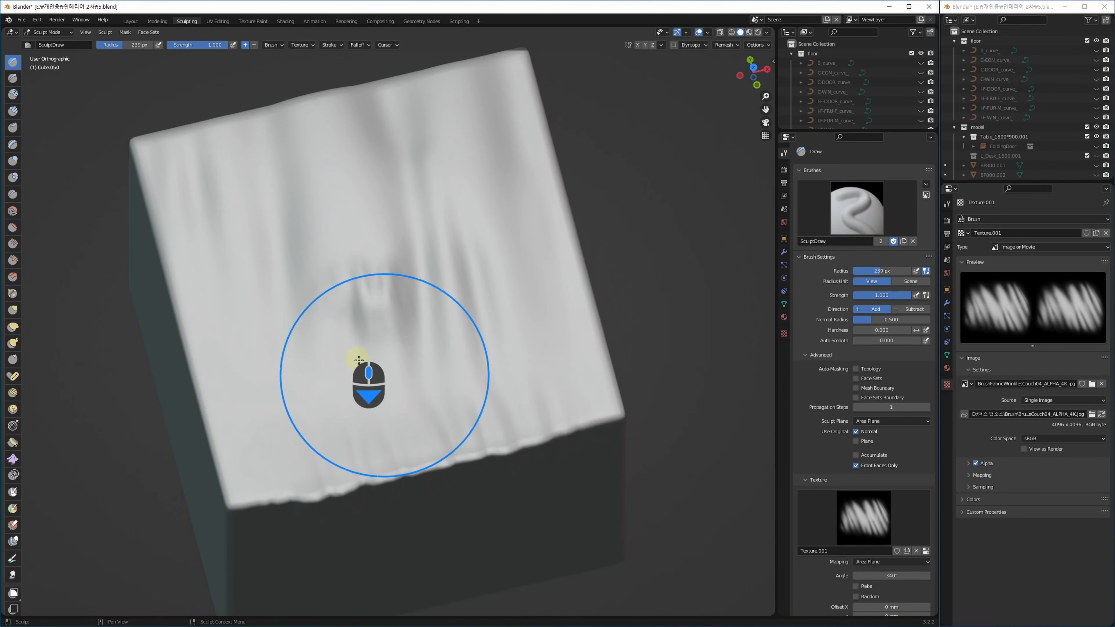
{"action": "scroll", "coordinate": [361, 356], "scroll_direction": "up", "scroll_amount": 4}
{"action": "scroll", "coordinate": [380, 410], "scroll_direction": "down", "scroll_amount": 4}
{"action": "middle_click_drag", "start_coordinate": [415, 325], "coordinate": [346, 250]}
{"action": "middle_click_drag", "start_coordinate": [396, 416], "coordinate": [403, 388]}
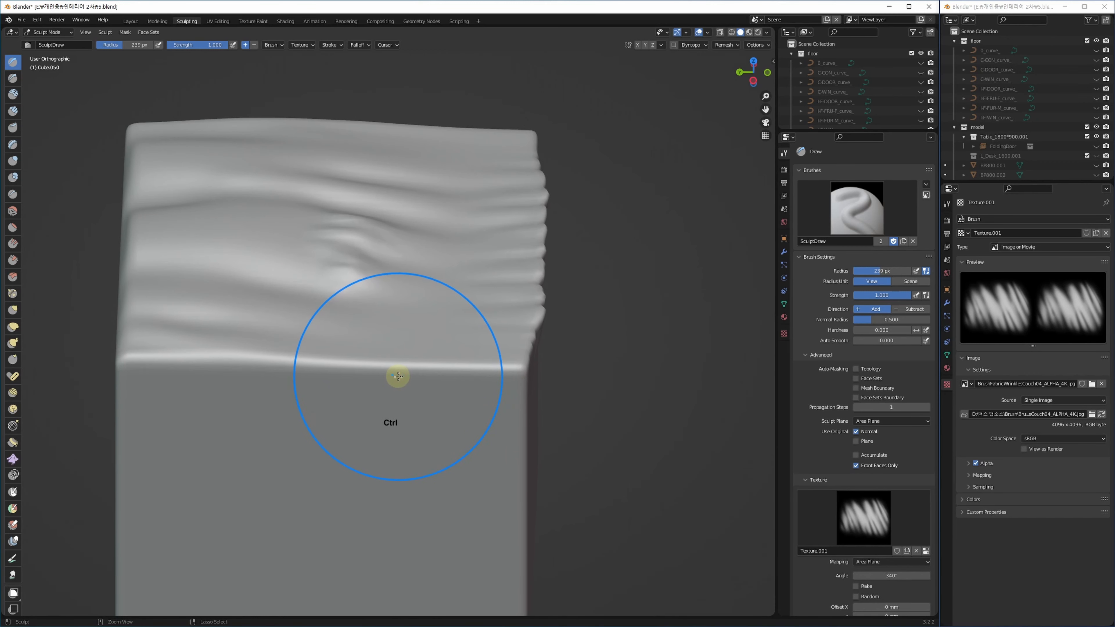
{"action": "left_click_drag", "start_coordinate": [398, 376], "coordinate": [399, 423], "text": "ctrl"}
{"action": "mouse_move", "coordinate": [369, 453]}
{"action": "middle_mouse_down"}
{"action": "mouse_move", "coordinate": [365, 423]}
{"action": "mouse_move", "coordinate": [262, 426]}
{"action": "middle_mouse_up"}
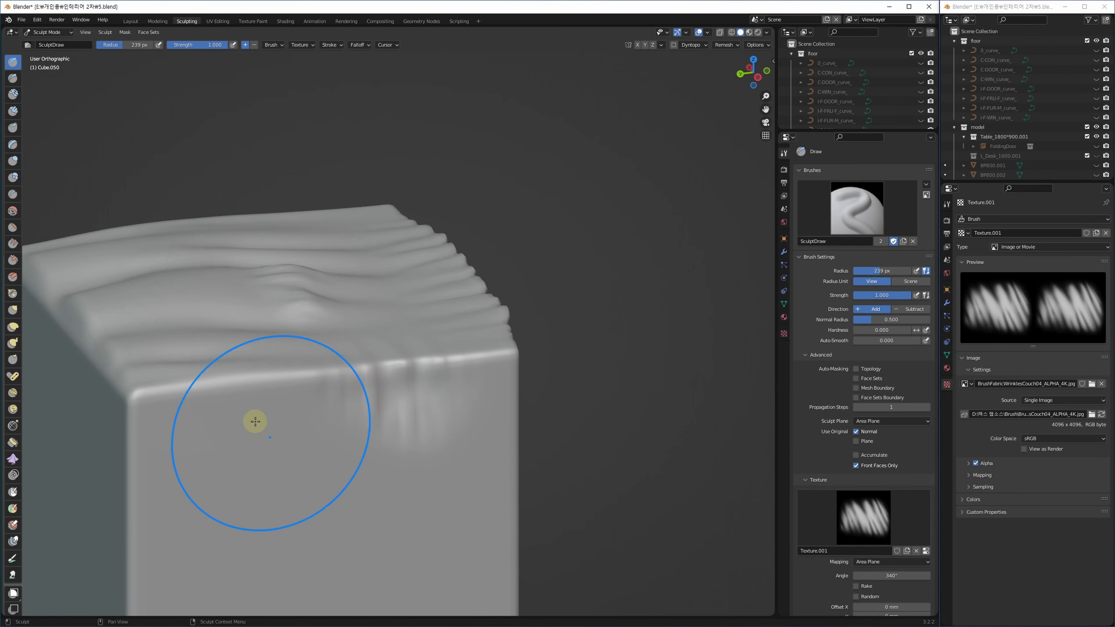
{"action": "left_click_drag", "start_coordinate": [251, 381], "coordinate": [269, 422], "text": "ctrl"}
{"action": "left_click_drag", "start_coordinate": [375, 372], "coordinate": [372, 422], "text": "ctrl"}
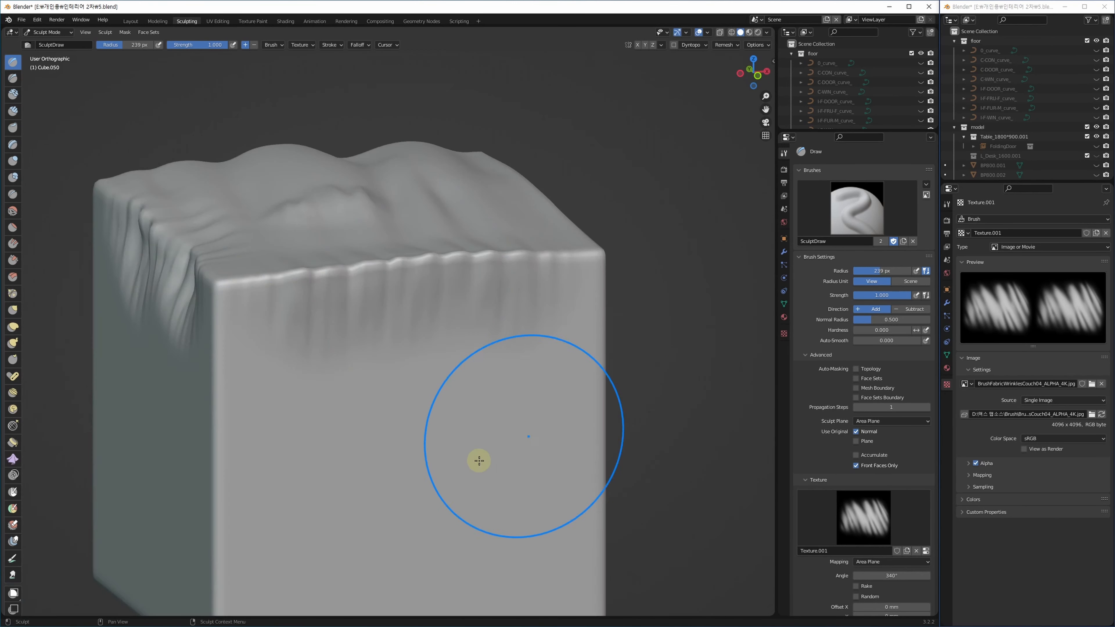
{"action": "scroll", "coordinate": [817, 425], "scroll_direction": "down", "scroll_amount": 10}
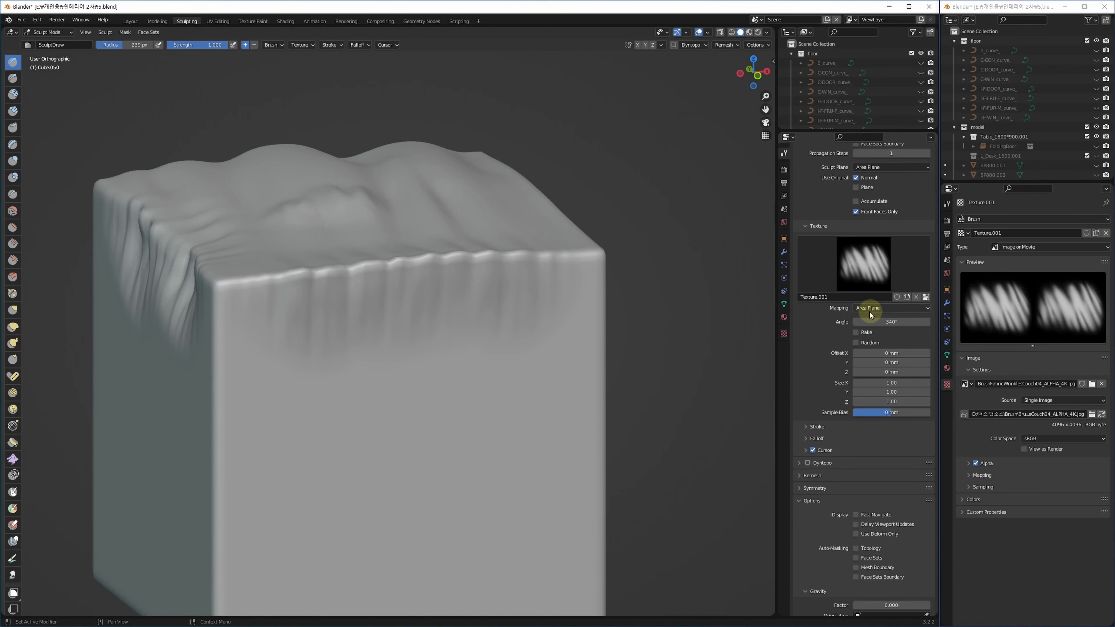
Keep Area Plane texture mapping and expand the brush Stroke settings.
{"action": "left_click", "coordinate": [869, 310]}
{"action": "left_click", "coordinate": [889, 311]}
{"action": "left_click", "coordinate": [817, 427]}
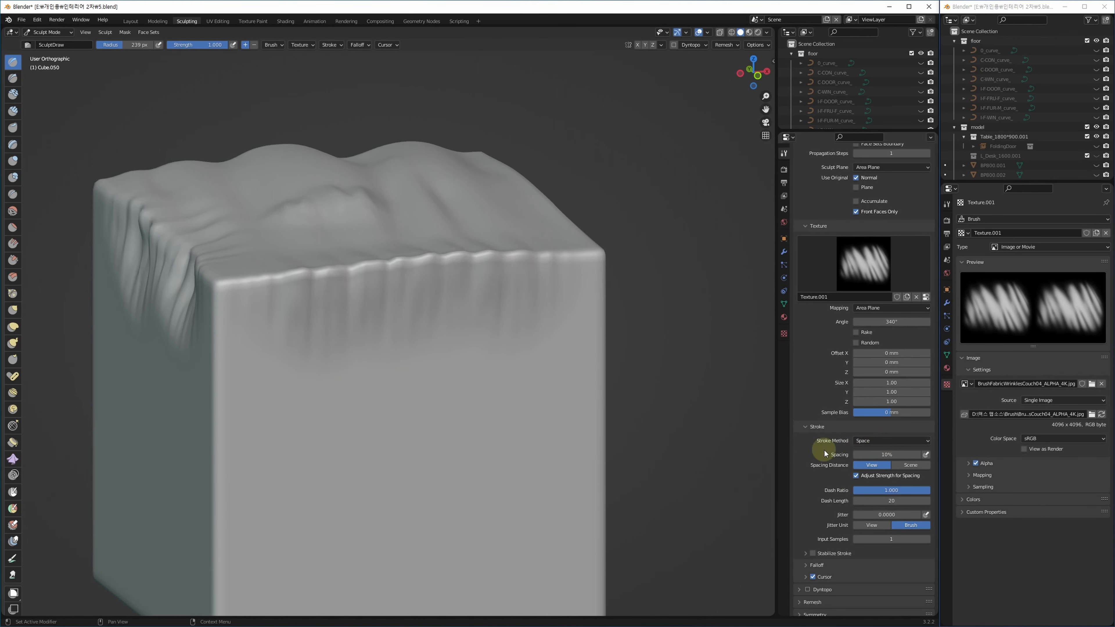
Undo a test stroke on the cube's left side and set Stroke Method to Anchored.
{"action": "mouse_move", "coordinate": [459, 344]}
{"action": "middle_mouse_down", "text": "shift"}
{"action": "mouse_move", "coordinate": [711, 279]}
{"action": "mouse_move", "coordinate": [479, 359]}
{"action": "middle_mouse_up", "text": "shift"}
{"action": "left_click_drag", "start_coordinate": [419, 281], "coordinate": [373, 461]}
{"action": "key", "text": "ctrl+z"}
{"action": "middle_click_drag", "start_coordinate": [653, 479], "coordinate": [617, 393]}
{"action": "left_click", "coordinate": [893, 443]}
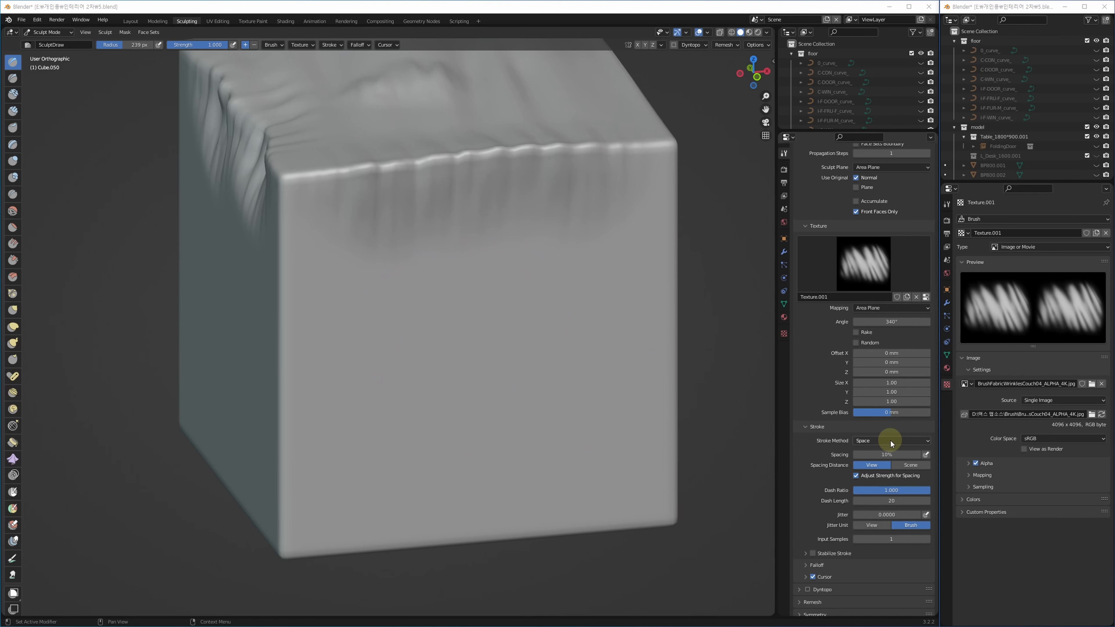
{"action": "left_click", "coordinate": [896, 441]}
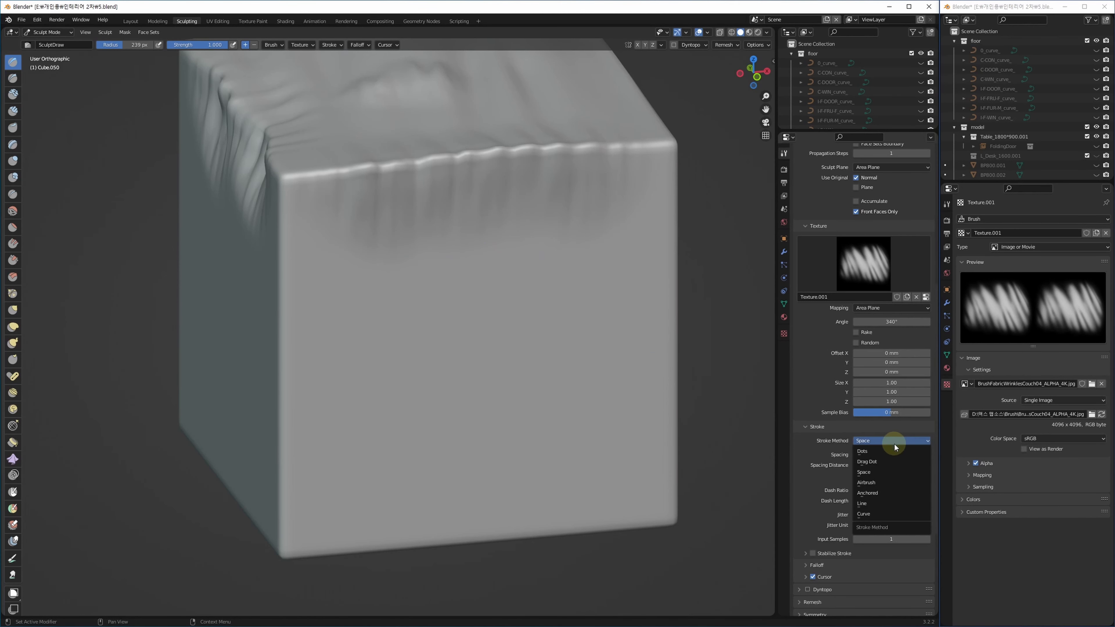
{"action": "left_click", "coordinate": [875, 494]}
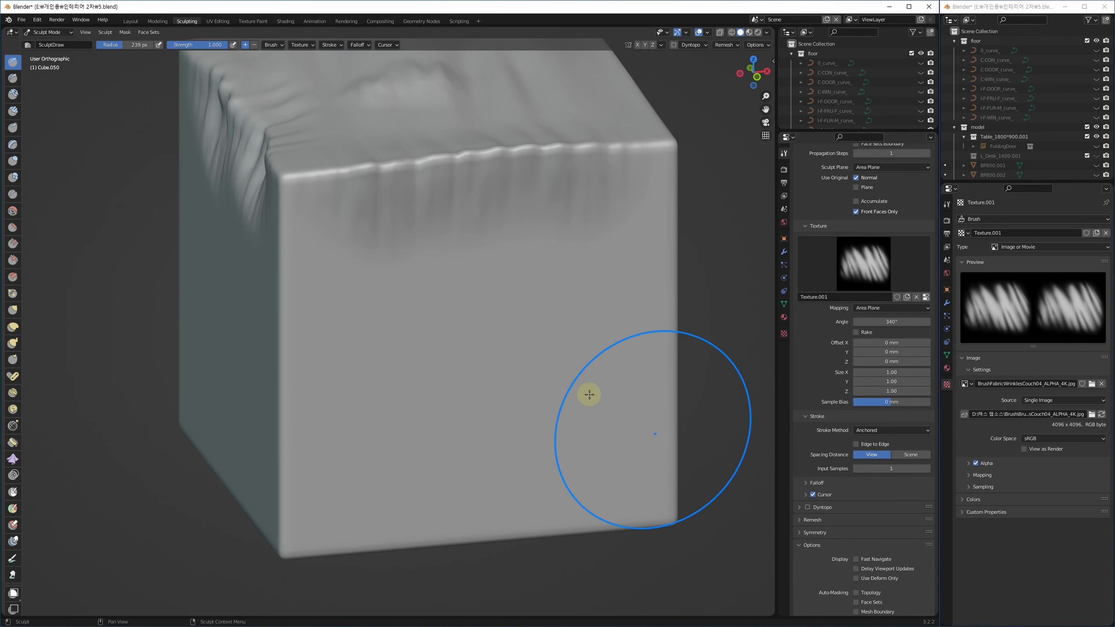
Turn off Use Original Normal and test a wrinkle pattern on the front face, then undo it.
{"action": "middle_click_drag", "start_coordinate": [548, 361], "coordinate": [526, 366]}
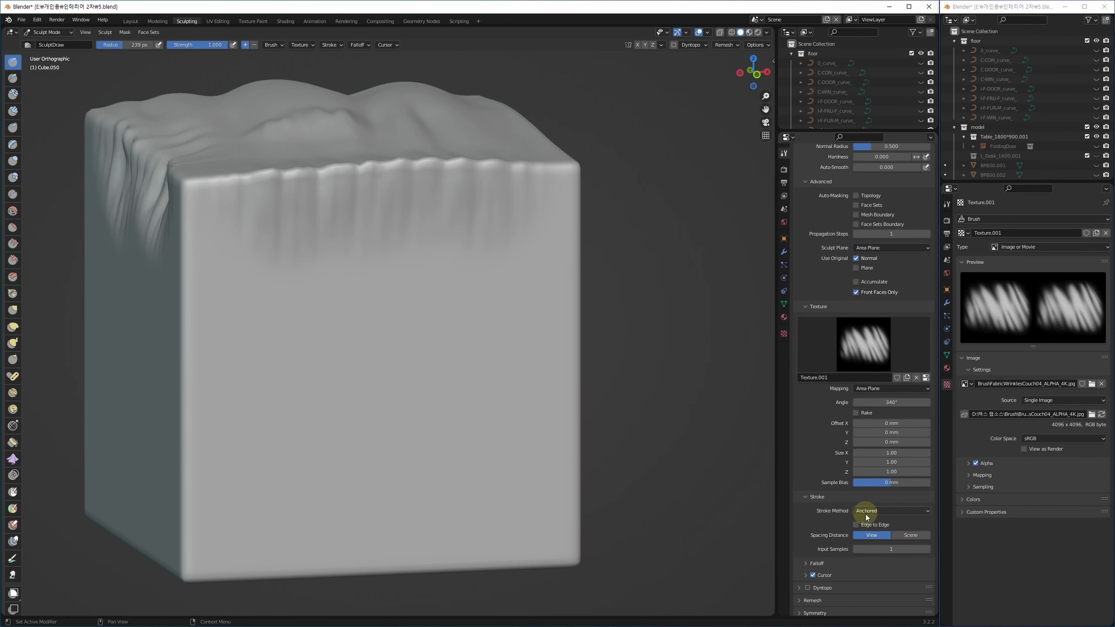
{"action": "left_click", "coordinate": [867, 259]}
{"action": "mouse_move", "coordinate": [359, 362]}
{"action": "left_mouse_down"}
{"action": "mouse_move", "coordinate": [402, 419]}
{"action": "mouse_move", "coordinate": [416, 505]}
{"action": "left_mouse_up"}
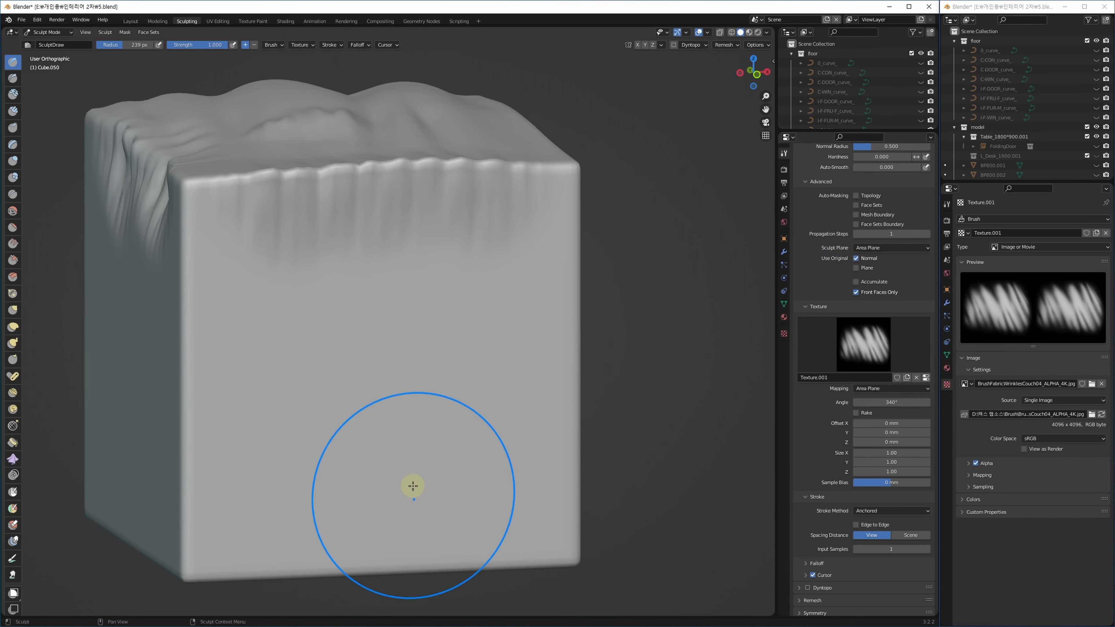
{"action": "left_click_drag", "start_coordinate": [377, 344], "coordinate": [409, 474]}
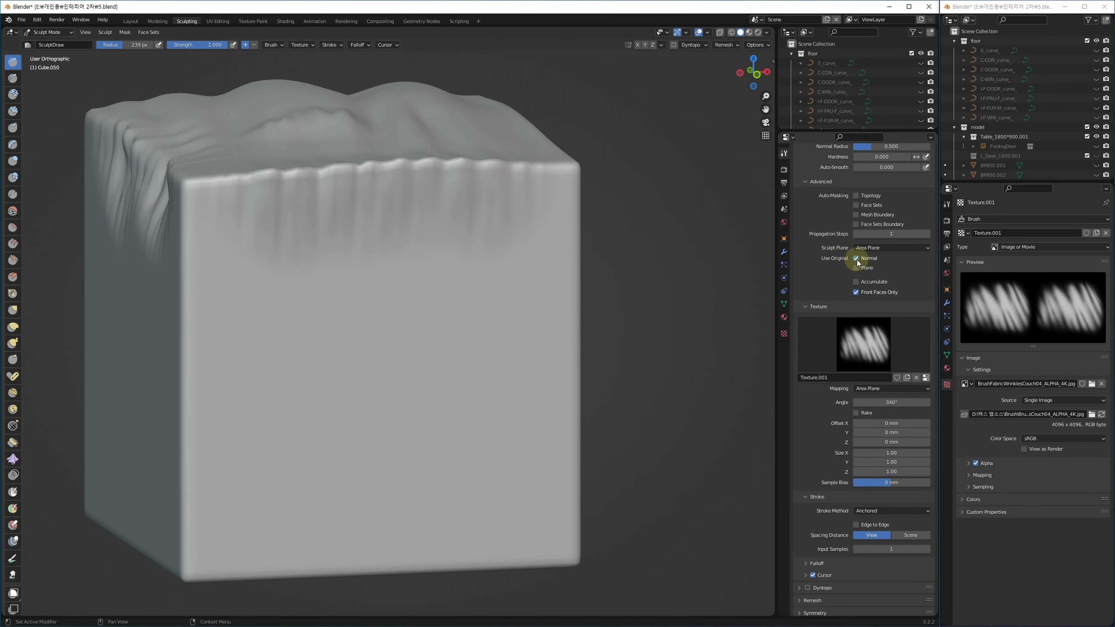
{"action": "left_click", "coordinate": [856, 258]}
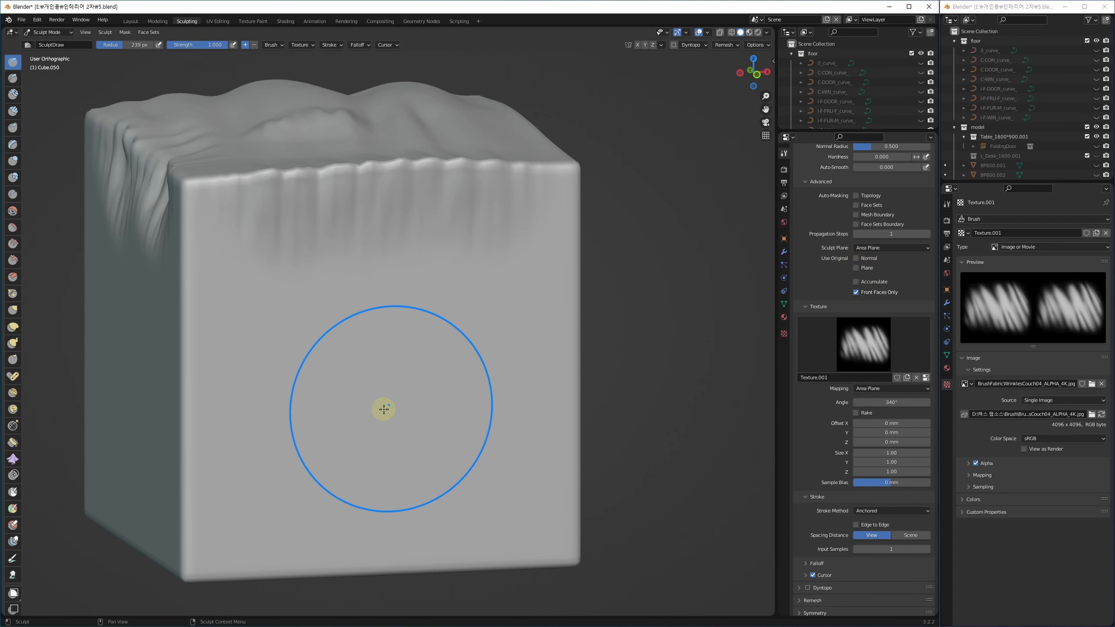
{"action": "mouse_move", "coordinate": [378, 368]}
{"action": "left_mouse_down"}
{"action": "mouse_move", "coordinate": [416, 431]}
{"action": "mouse_move", "coordinate": [466, 580]}
{"action": "mouse_move", "coordinate": [432, 485]}
{"action": "mouse_move", "coordinate": [439, 527]}
{"action": "mouse_move", "coordinate": [436, 485]}
{"action": "mouse_move", "coordinate": [422, 517]}
{"action": "mouse_move", "coordinate": [323, 523]}
{"action": "mouse_move", "coordinate": [373, 569]}
{"action": "mouse_move", "coordinate": [364, 573]}
{"action": "mouse_move", "coordinate": [414, 588]}
{"action": "left_mouse_up"}
{"action": "mouse_move", "coordinate": [440, 455]}
{"action": "middle_mouse_down"}
{"action": "mouse_move", "coordinate": [444, 472]}
{"action": "mouse_move", "coordinate": [460, 469]}
{"action": "mouse_move", "coordinate": [423, 486]}
{"action": "middle_mouse_up"}
{"action": "key", "text": "ctrl+z"}
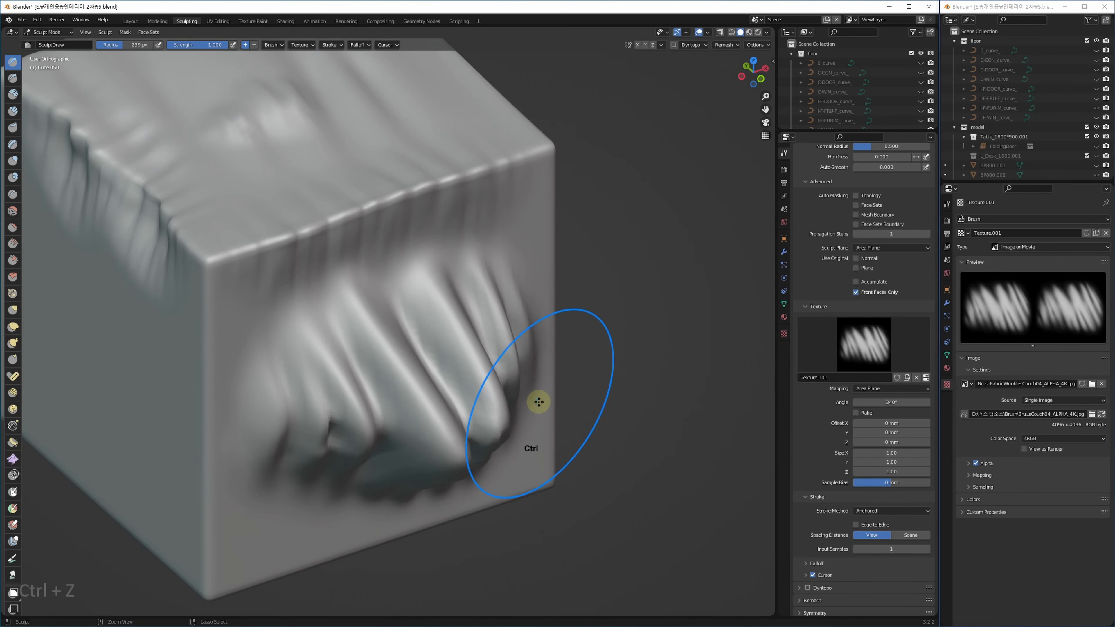
{"action": "key", "text": "ctrl+z"}
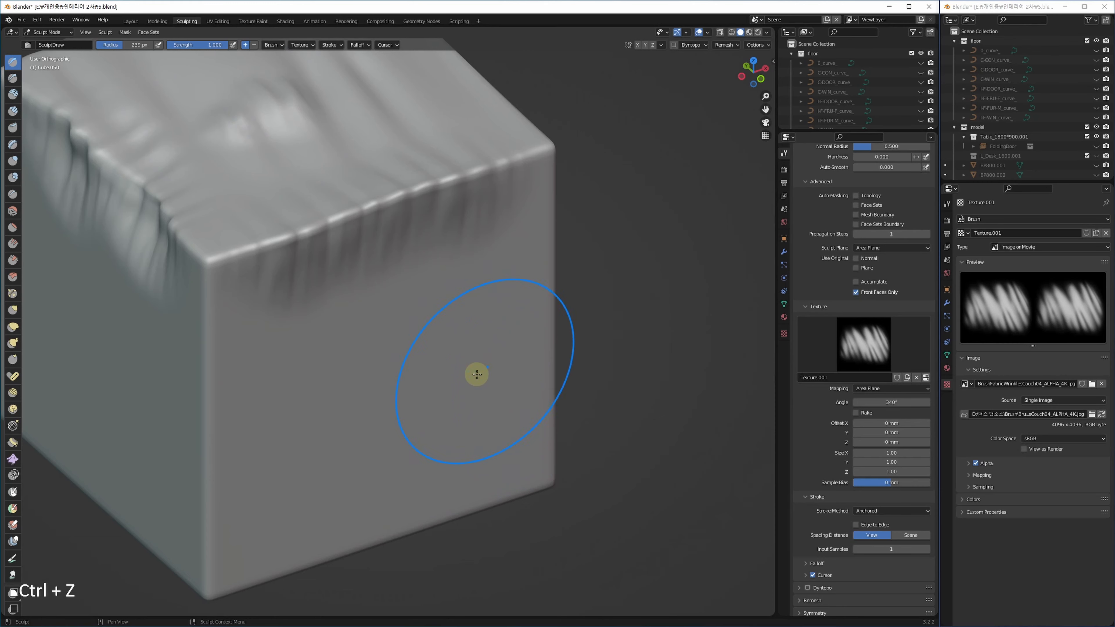
Set brush strength to 0.261 and try a large wrinkle stamp on the front, undoing it.
{"action": "key", "text": "shift+f"}
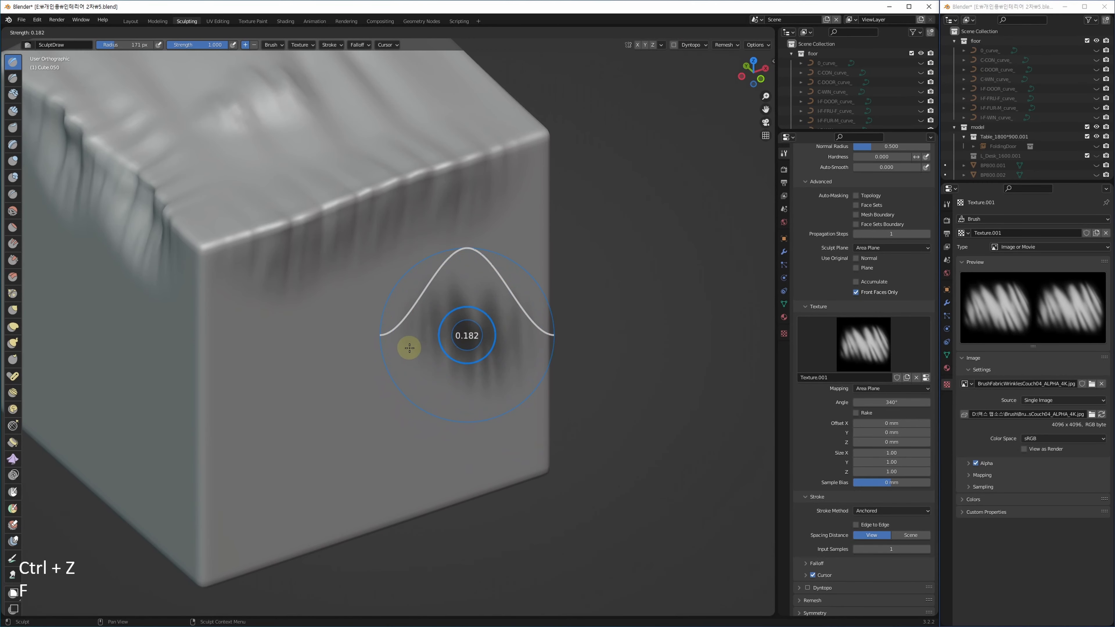
{"action": "left_click", "coordinate": [415, 346]}
{"action": "mouse_move", "coordinate": [463, 392]}
{"action": "middle_mouse_down"}
{"action": "mouse_move", "coordinate": [361, 391]}
{"action": "mouse_move", "coordinate": [455, 351]}
{"action": "mouse_move", "coordinate": [386, 310]}
{"action": "mouse_move", "coordinate": [368, 324]}
{"action": "mouse_move", "coordinate": [373, 301]}
{"action": "middle_mouse_up"}
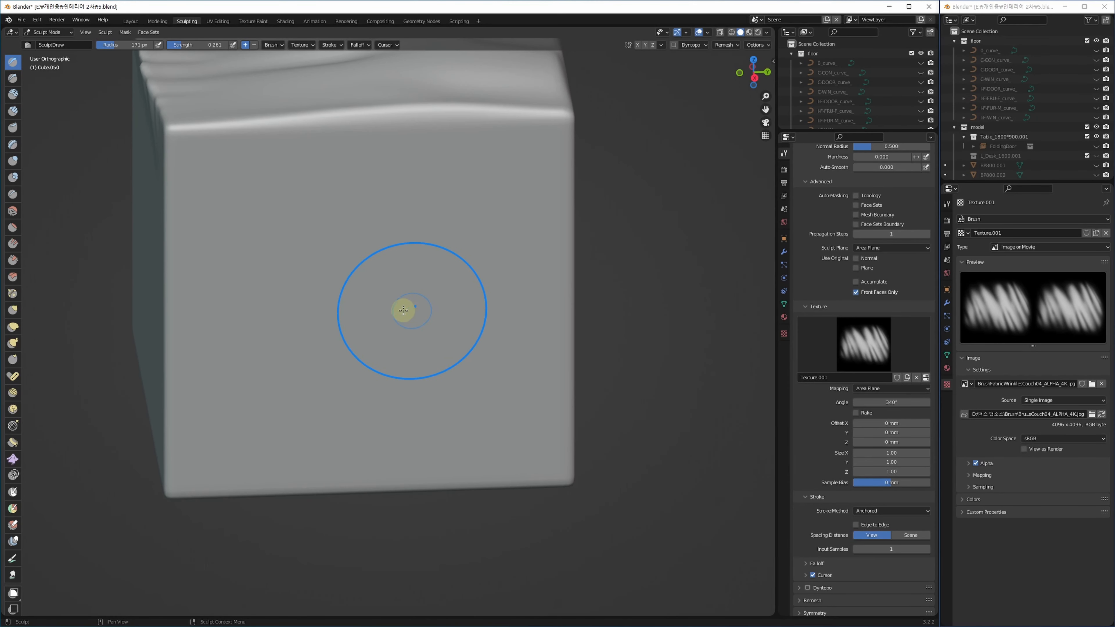
{"action": "mouse_move", "coordinate": [434, 331]}
{"action": "left_mouse_down"}
{"action": "mouse_move", "coordinate": [468, 386]}
{"action": "mouse_move", "coordinate": [470, 491]}
{"action": "mouse_move", "coordinate": [458, 546]}
{"action": "left_mouse_up"}
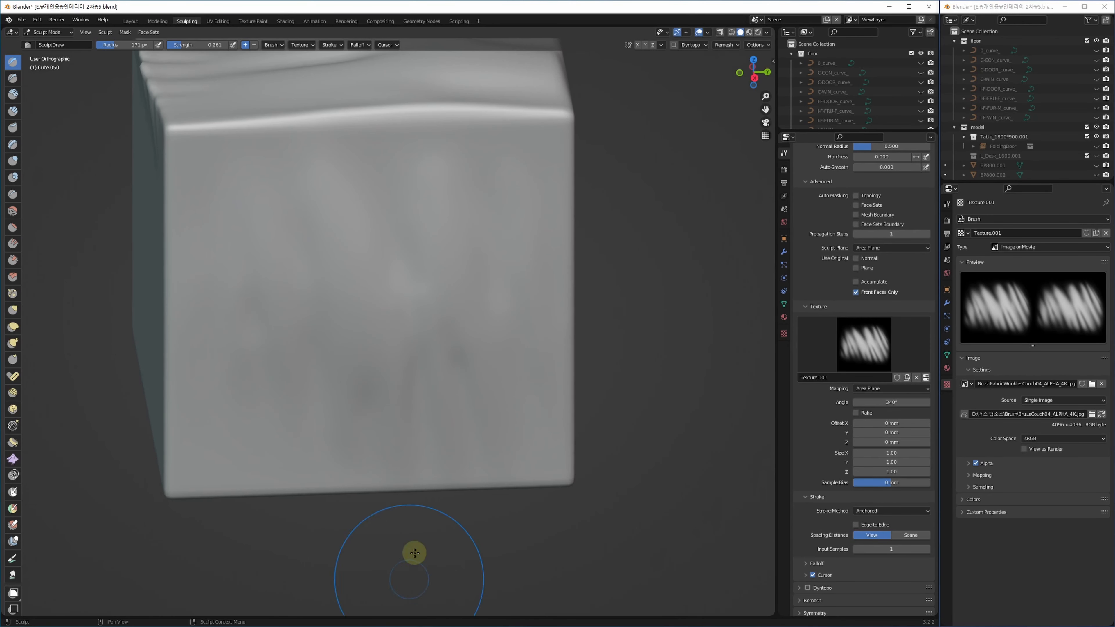
{"action": "middle_click_drag", "start_coordinate": [465, 428], "coordinate": [418, 393], "text": "alt"}
{"action": "key", "text": "ctrl+z"}
Raise strength to 0.376 and stamp wrinkles just below the cube's upper edge.
{"action": "middle_click_drag", "start_coordinate": [390, 359], "coordinate": [375, 382], "text": "alt"}
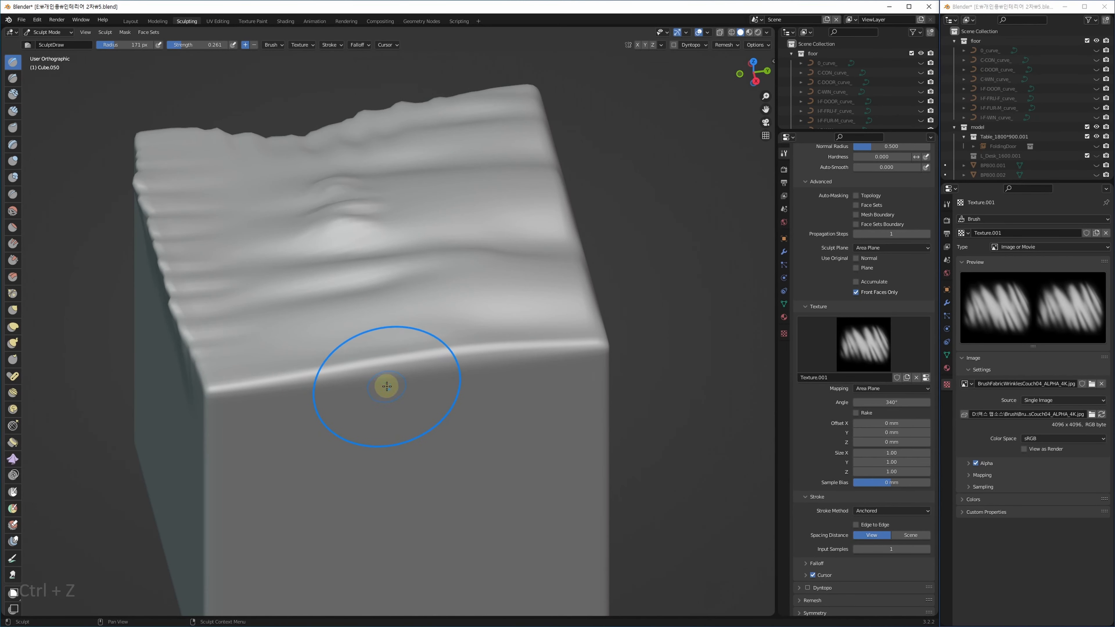
{"action": "key", "text": "shift+f"}
{"action": "left_click", "coordinate": [379, 361]}
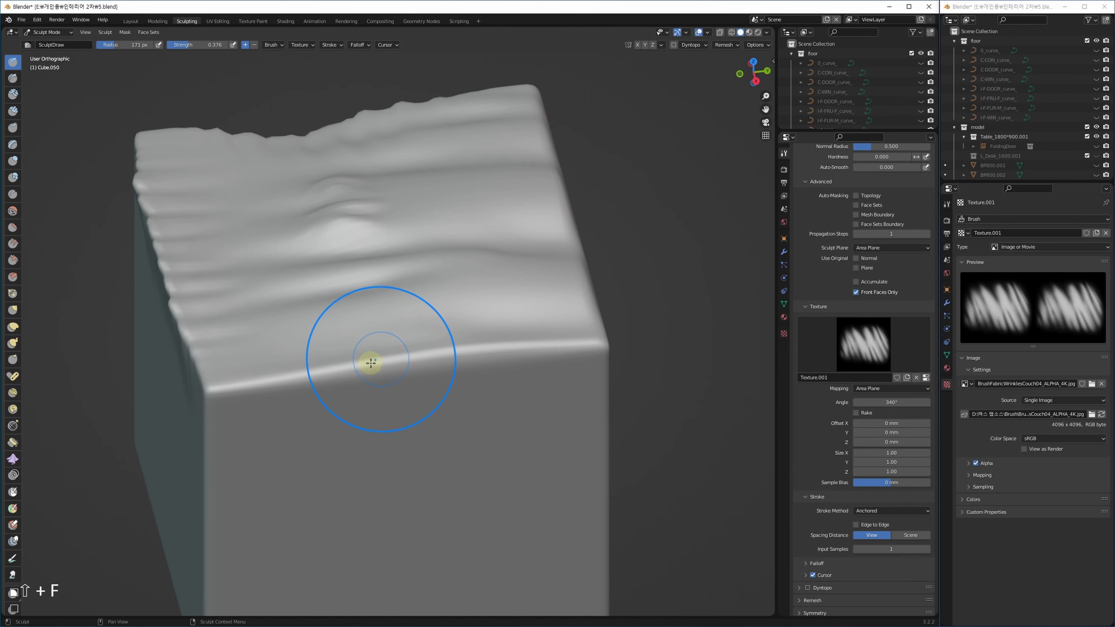
{"action": "mouse_move", "coordinate": [327, 373]}
{"action": "left_mouse_down"}
{"action": "mouse_move", "coordinate": [361, 504]}
{"action": "mouse_move", "coordinate": [333, 512]}
{"action": "mouse_move", "coordinate": [368, 507]}
{"action": "left_mouse_up"}
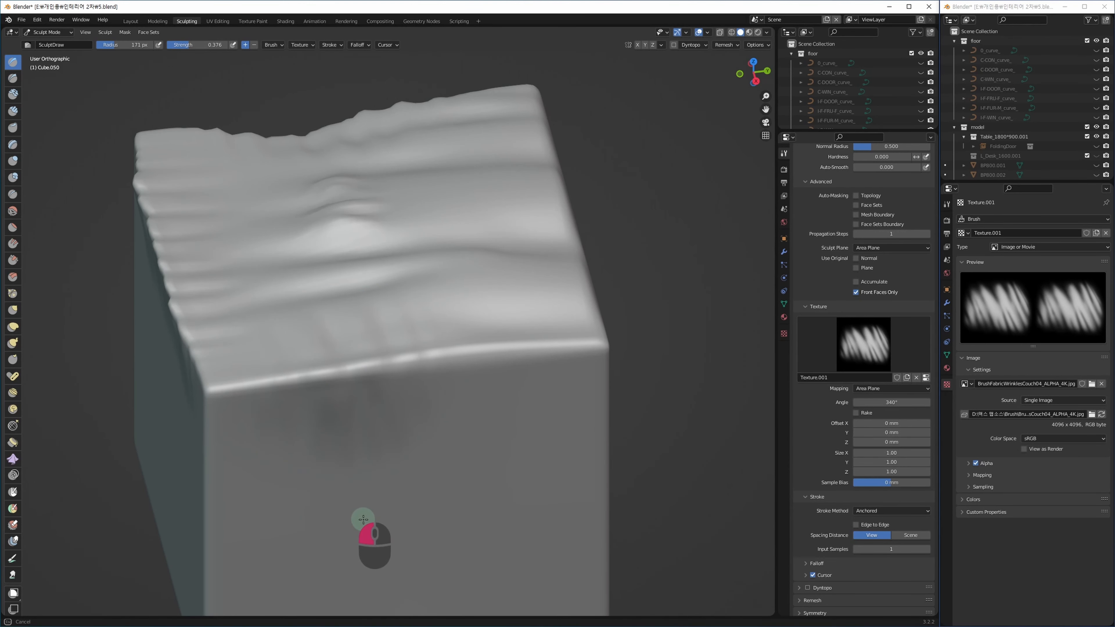
{"action": "left_click_drag", "start_coordinate": [506, 356], "coordinate": [528, 479], "text": "ctrl"}
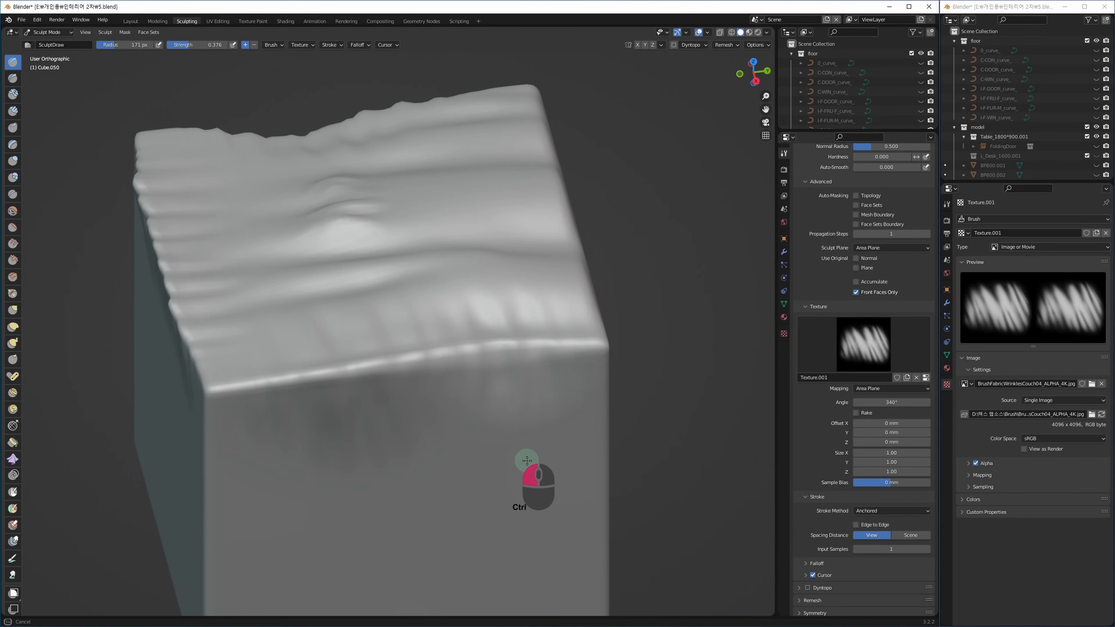
Smooth the harshest folds along the top edge, upper-left area and middle bump.
{"action": "middle_click_drag", "start_coordinate": [583, 482], "coordinate": [480, 475]}
{"action": "mouse_move", "coordinate": [366, 457]}
{"action": "middle_mouse_down"}
{"action": "mouse_move", "coordinate": [406, 451]}
{"action": "mouse_move", "coordinate": [363, 426]}
{"action": "middle_mouse_up"}
{"action": "left_click_drag", "start_coordinate": [357, 450], "coordinate": [375, 427], "text": "shift"}
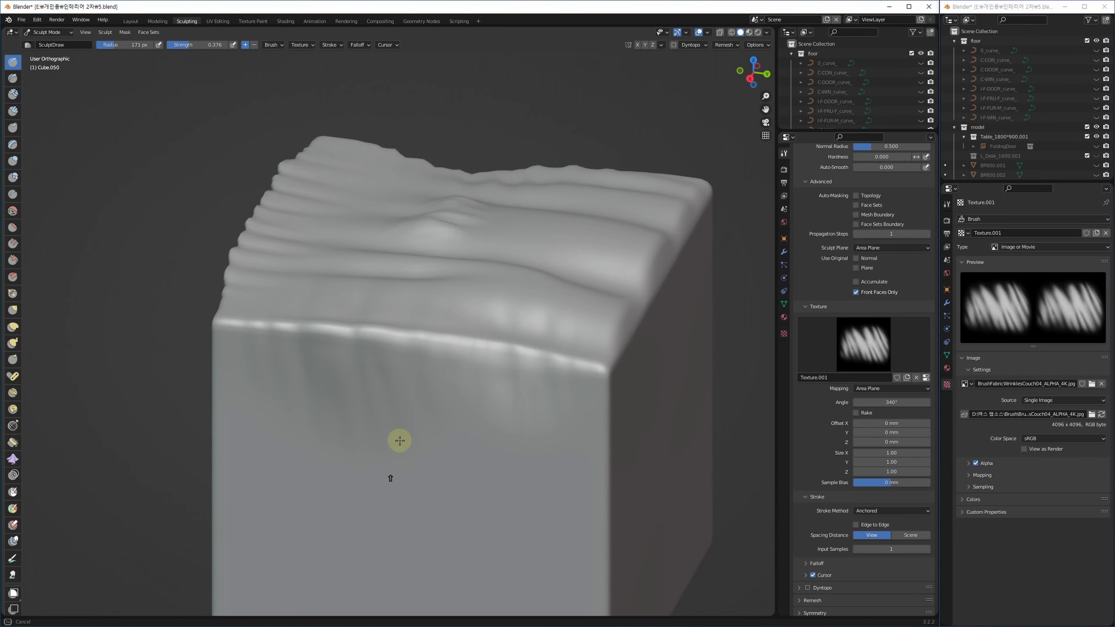
{"action": "left_click_drag", "start_coordinate": [521, 318], "coordinate": [422, 306], "text": "shift"}
{"action": "mouse_move", "coordinate": [264, 226]}
{"action": "left_mouse_down", "text": "shift"}
{"action": "mouse_move", "coordinate": [231, 234]}
{"action": "mouse_move", "coordinate": [288, 181]}
{"action": "mouse_move", "coordinate": [277, 258]}
{"action": "left_mouse_up", "text": "shift"}
{"action": "mouse_move", "coordinate": [457, 185]}
{"action": "left_mouse_down", "text": "shift"}
{"action": "mouse_move", "coordinate": [453, 260]}
{"action": "mouse_move", "coordinate": [434, 254]}
{"action": "left_mouse_up", "text": "shift"}
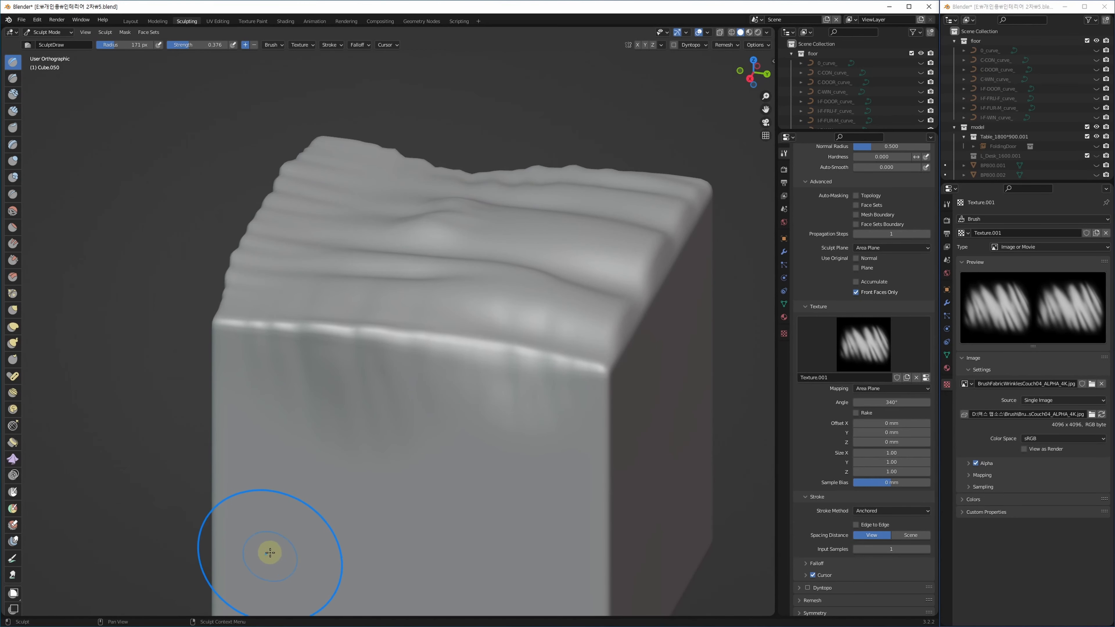
{"action": "mouse_move", "coordinate": [535, 473]}
{"action": "middle_mouse_down"}
{"action": "mouse_move", "coordinate": [558, 488]}
{"action": "mouse_move", "coordinate": [537, 451]}
{"action": "middle_mouse_up"}
{"action": "left_click", "coordinate": [906, 512]}
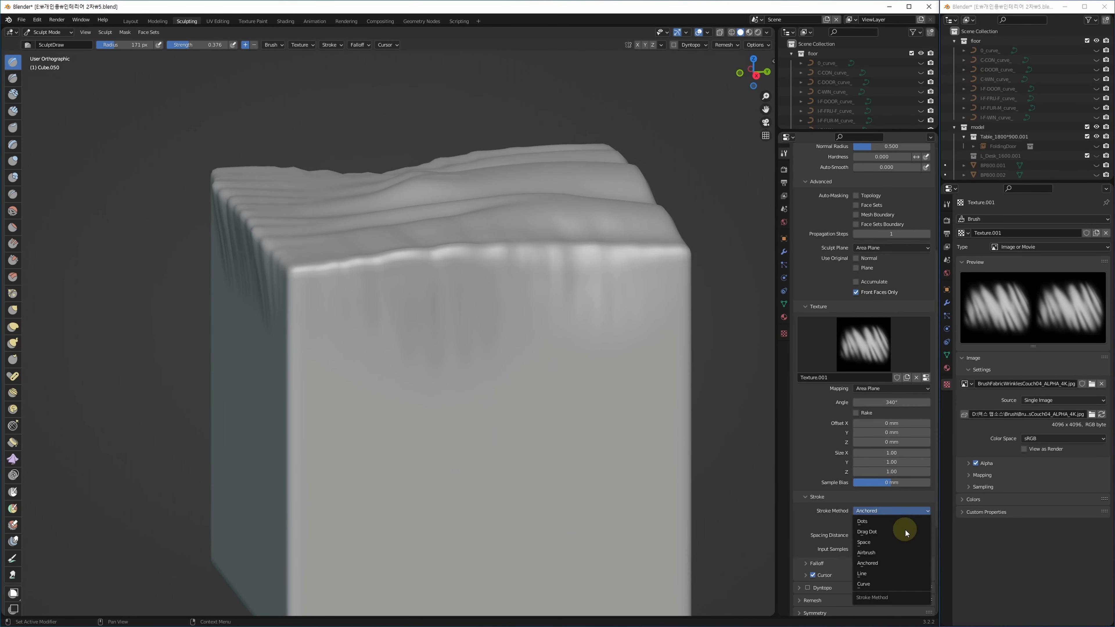
Switch Stroke Method to Line and try several straight wrinkle grooves on the front, undoing each.
{"action": "left_click", "coordinate": [883, 575]}
{"action": "middle_click_drag", "start_coordinate": [508, 409], "coordinate": [377, 320]}
{"action": "mouse_move", "coordinate": [516, 348]}
{"action": "middle_mouse_down", "text": "alt"}
{"action": "mouse_move", "coordinate": [441, 358]}
{"action": "mouse_move", "coordinate": [515, 344]}
{"action": "middle_mouse_up", "text": "alt"}
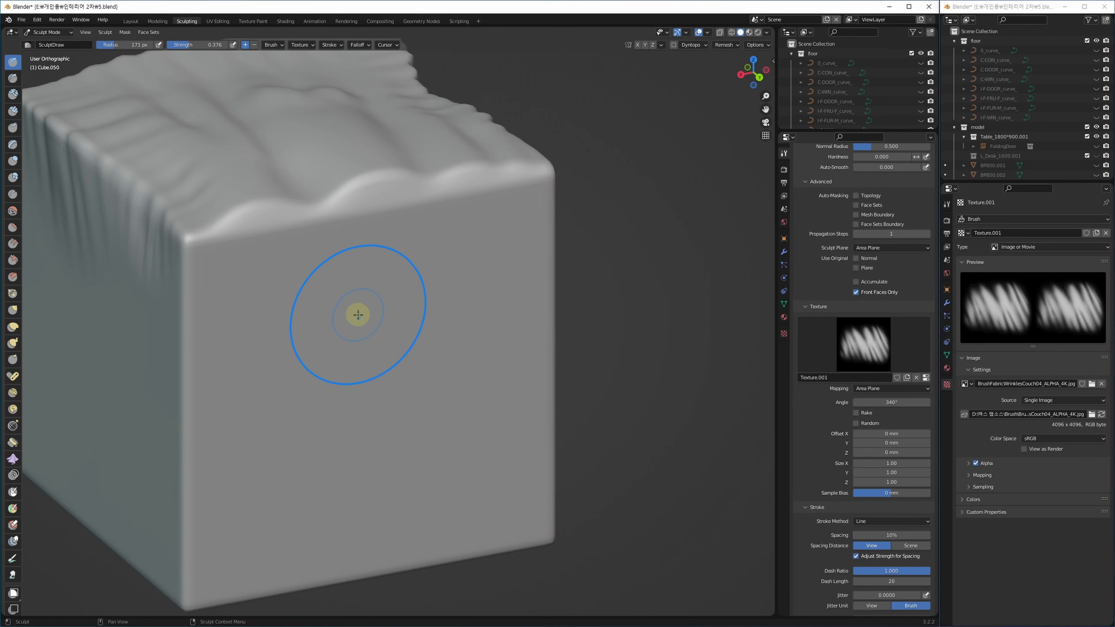
{"action": "left_click_drag", "start_coordinate": [353, 277], "coordinate": [360, 481]}
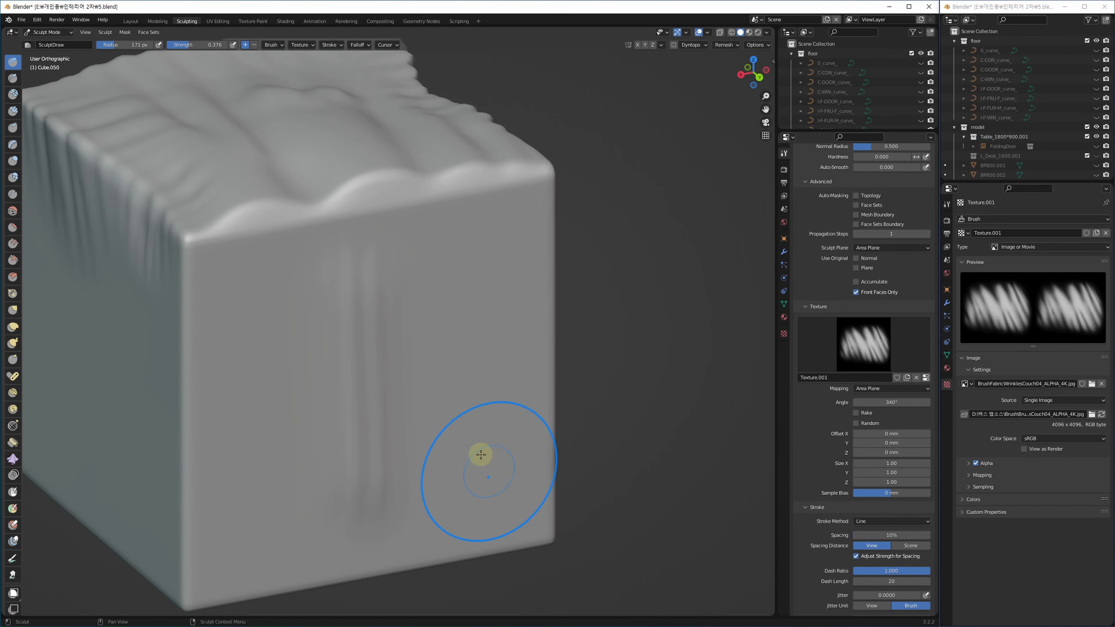
{"action": "key", "text": "ctrl+z"}
{"action": "left_click_drag", "start_coordinate": [462, 240], "coordinate": [465, 509]}
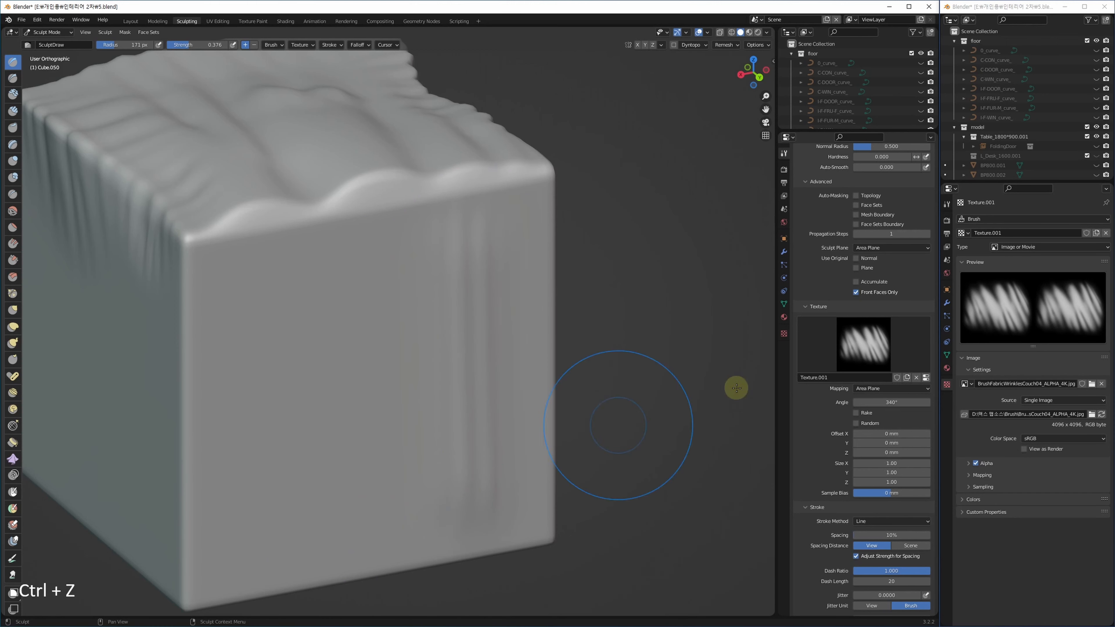
{"action": "key", "text": "ctrl+z"}
{"action": "left_click_drag", "start_coordinate": [334, 299], "coordinate": [334, 527]}
{"action": "key", "text": "ctrl+z"}
{"action": "left_click_drag", "start_coordinate": [512, 229], "coordinate": [285, 541]}
{"action": "key", "text": "ctrl+z"}
{"action": "left_click_drag", "start_coordinate": [466, 264], "coordinate": [461, 411]}
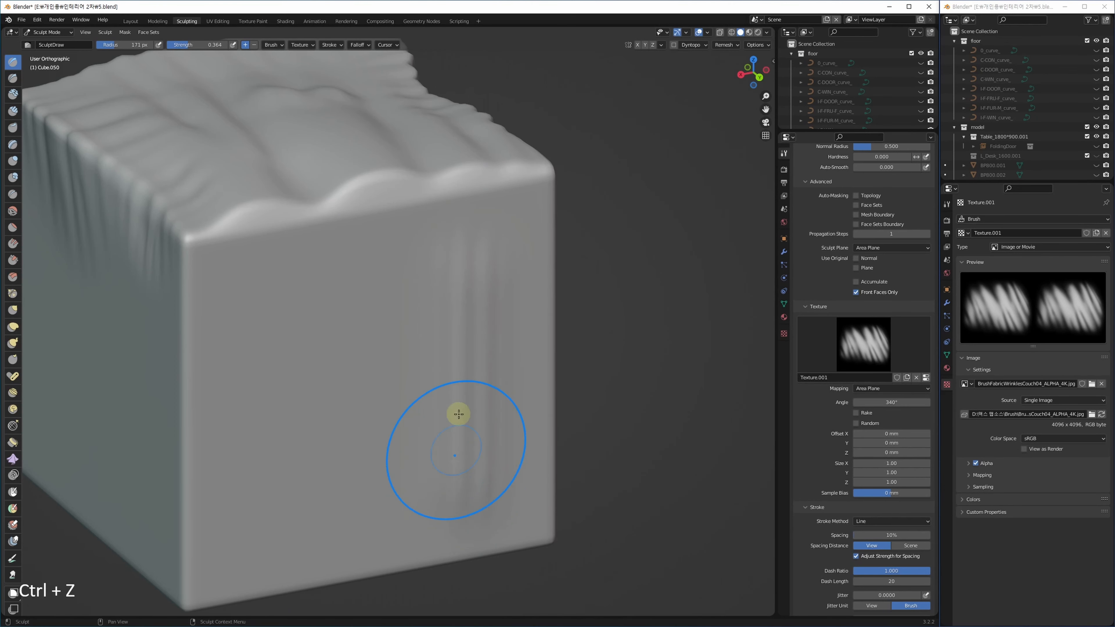
{"action": "key", "text": "ctrl+z"}
{"action": "left_click_drag", "start_coordinate": [463, 259], "coordinate": [311, 506]}
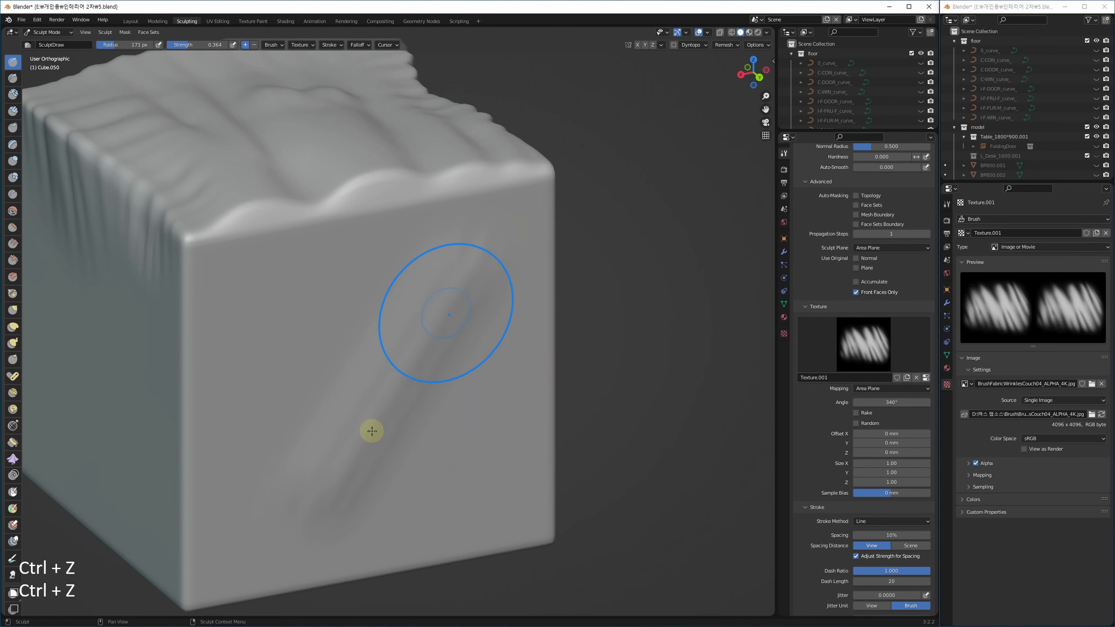
{"action": "key", "text": "ctrl+z"}
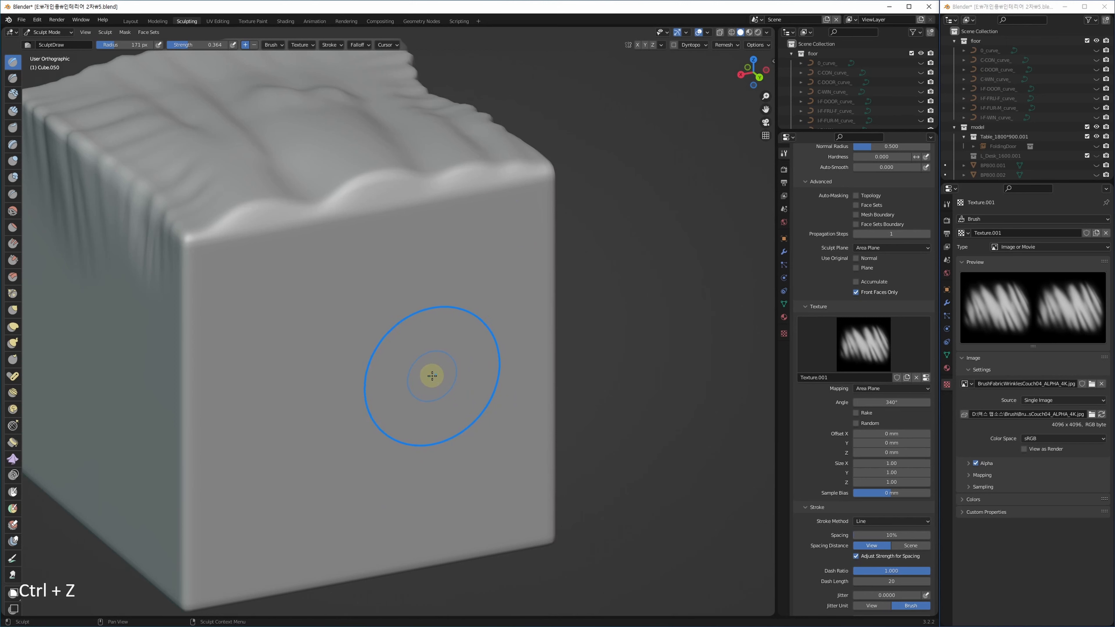
Raise strength to 0.461 and settle the texture angle at 343° after rejecting 304°.
{"action": "key", "text": "shift+f"}
{"action": "left_click", "coordinate": [443, 363]}
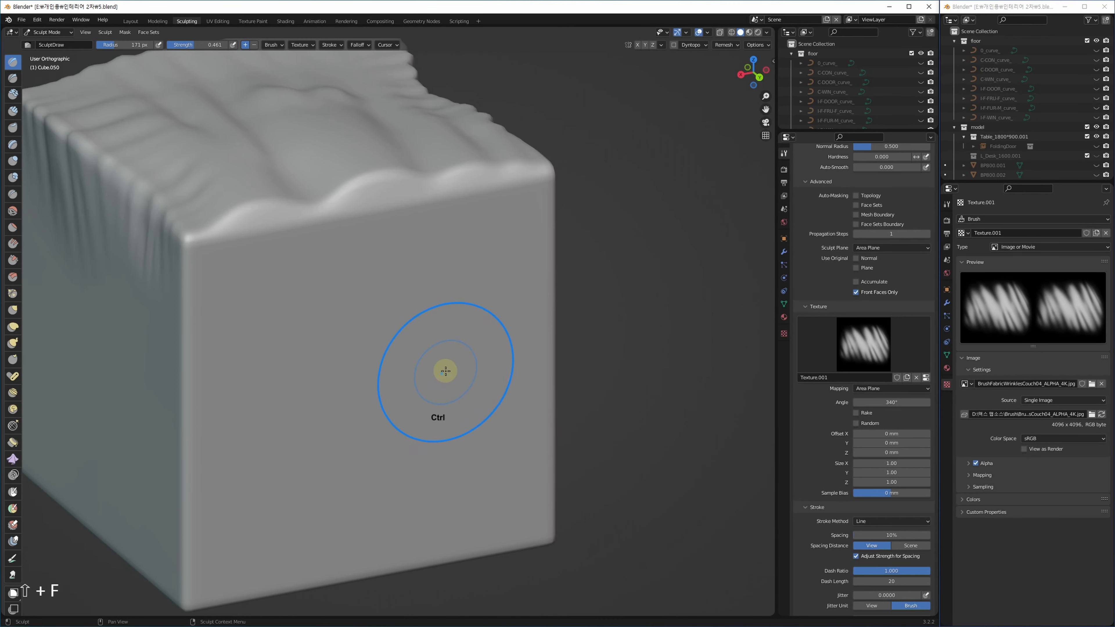
{"action": "key", "text": "ctrl+f"}
{"action": "left_click", "coordinate": [395, 388]}
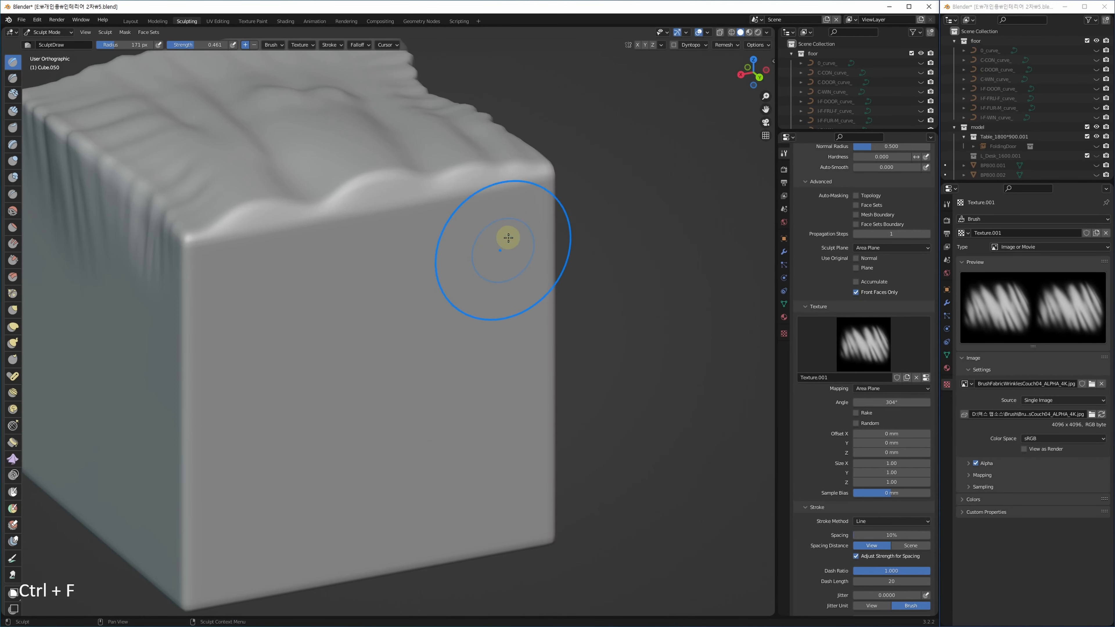
{"action": "left_click_drag", "start_coordinate": [505, 236], "coordinate": [263, 571]}
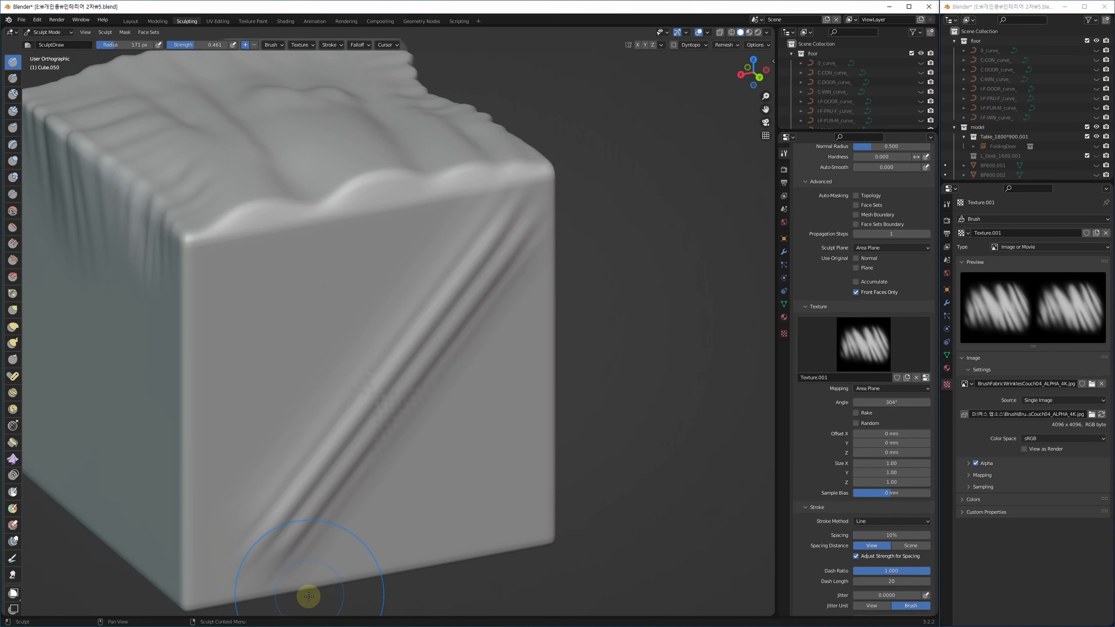
{"action": "key", "text": "ctrl+z"}
{"action": "key", "text": "ctrl+z"}
{"action": "key", "text": "ctrl+f"}
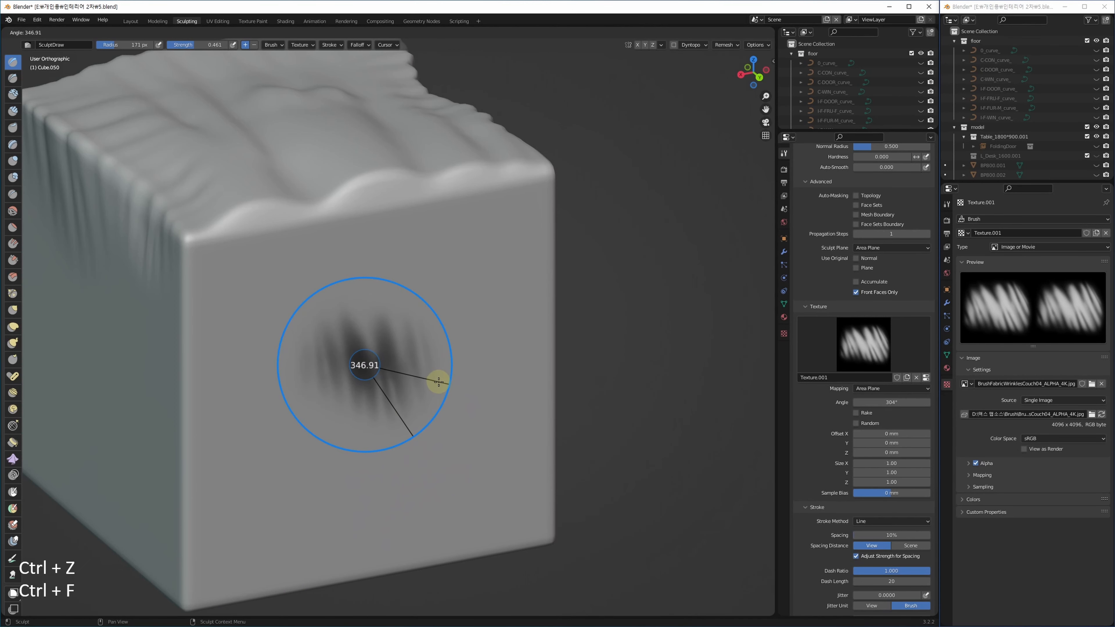
{"action": "left_click", "coordinate": [437, 385]}
{"action": "left_click_drag", "start_coordinate": [381, 294], "coordinate": [373, 535]}
{"action": "key", "text": "ctrl+z"}
Draw a long vertical wrinkle down the front face and smooth it.
{"action": "left_click_drag", "start_coordinate": [469, 260], "coordinate": [398, 530]}
{"action": "mouse_move", "coordinate": [510, 463]}
{"action": "middle_mouse_down", "text": "alt"}
{"action": "mouse_move", "coordinate": [461, 448]}
{"action": "mouse_move", "coordinate": [479, 416]}
{"action": "mouse_move", "coordinate": [506, 436]}
{"action": "mouse_move", "coordinate": [478, 434]}
{"action": "middle_mouse_up", "text": "alt"}
{"action": "left_click_drag", "start_coordinate": [447, 271], "coordinate": [423, 480], "text": "shift"}
{"action": "left_click_drag", "start_coordinate": [468, 279], "coordinate": [430, 522], "text": "shift"}
{"action": "mouse_move", "coordinate": [504, 442]}
{"action": "middle_mouse_down", "text": "alt"}
{"action": "mouse_move", "coordinate": [438, 418]}
{"action": "mouse_move", "coordinate": [498, 443]}
{"action": "middle_mouse_up", "text": "alt"}
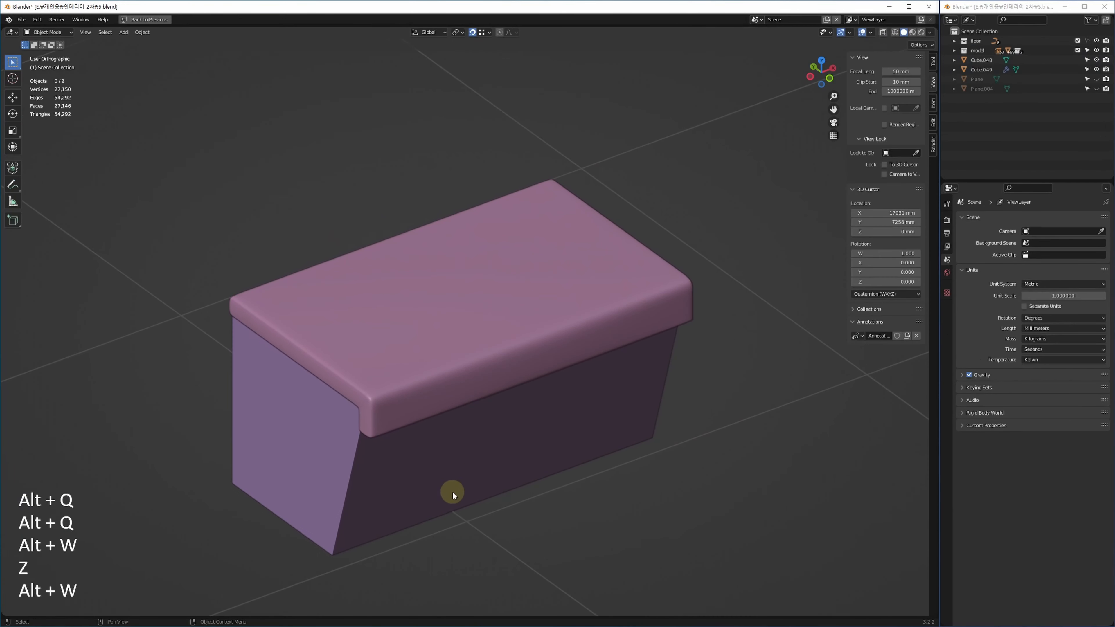
{"action": "middle_click_drag", "start_coordinate": [391, 431], "coordinate": [405, 409]}
Undo back to the Cube.049 state, return to the Sculpting workspace, and briefly check Edit Mode.
{"action": "key", "text": "ctrl+z"}
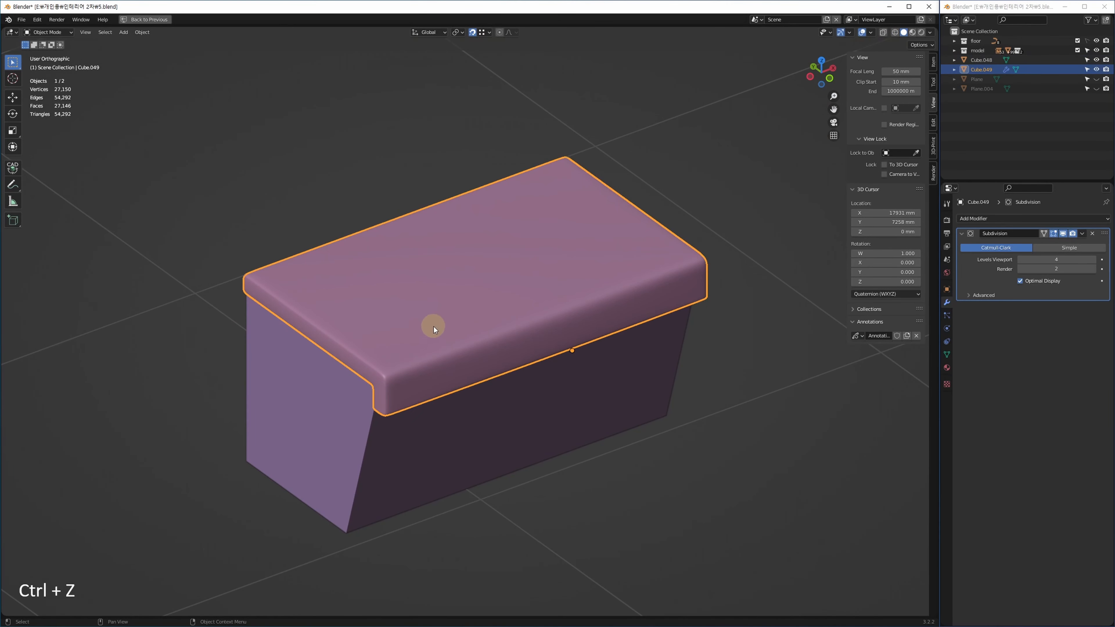
{"action": "key", "text": "alt+w"}
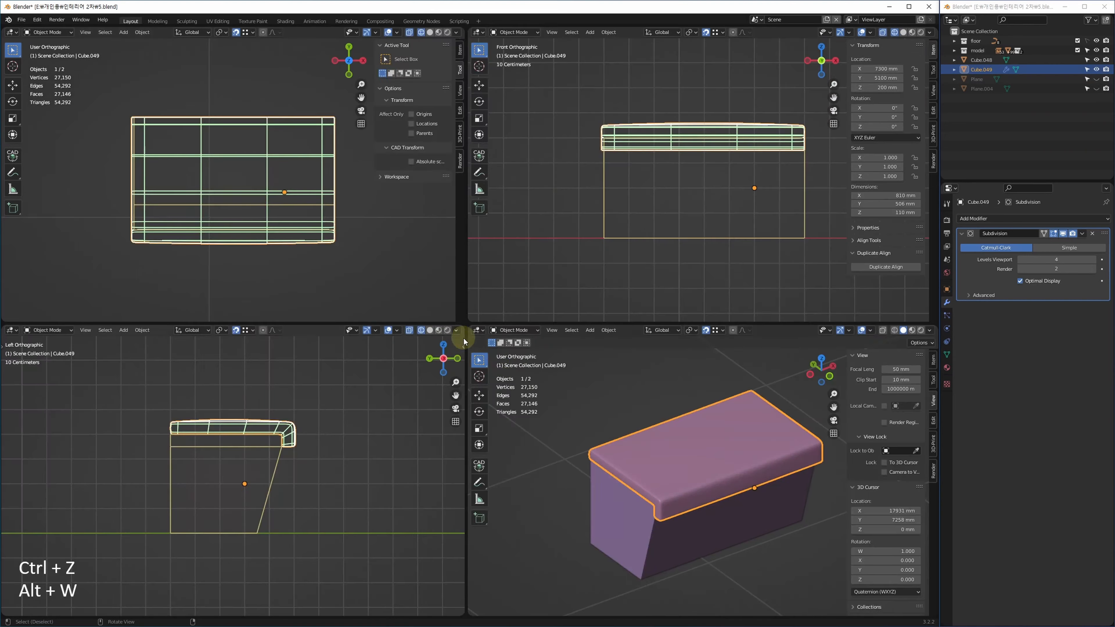
{"action": "left_click", "coordinate": [188, 21]}
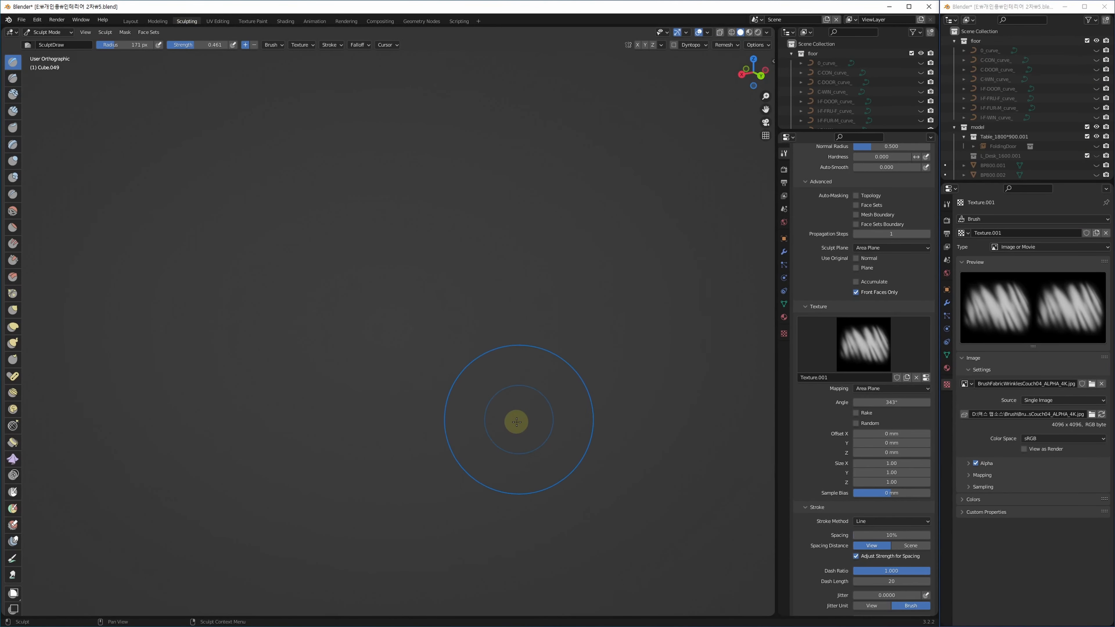
{"action": "middle_click_drag", "start_coordinate": [520, 316], "coordinate": [484, 339]}
{"action": "scroll", "coordinate": [466, 341], "scroll_direction": "up", "scroll_amount": 4}
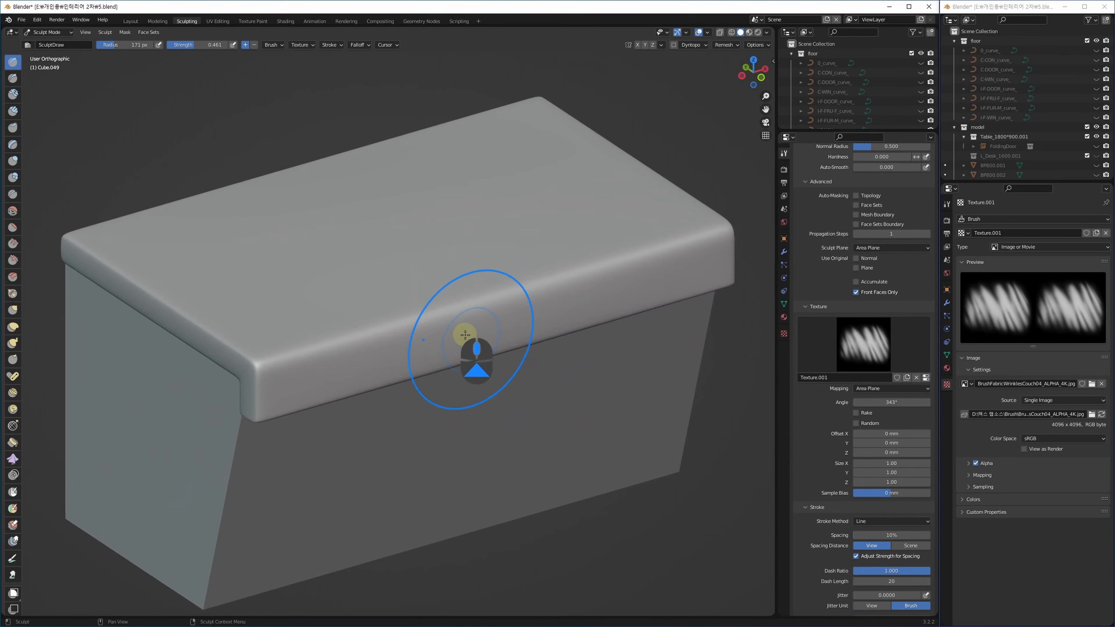
{"action": "scroll", "coordinate": [480, 331], "scroll_direction": "down", "scroll_amount": 3}
{"action": "key", "text": "Tab"}
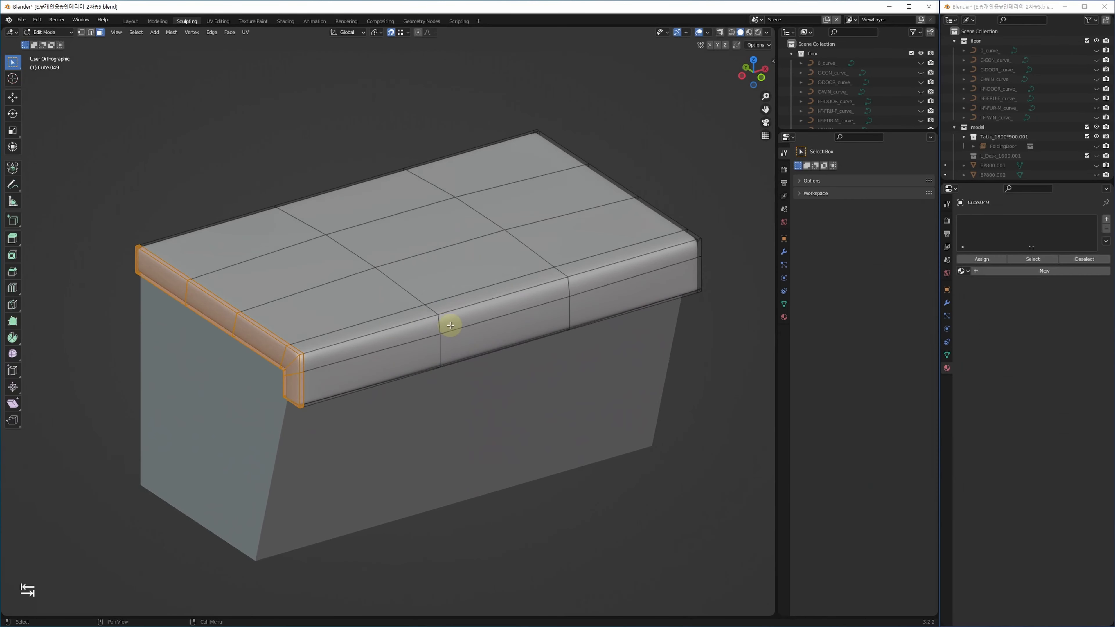
{"action": "key", "text": "Tab"}
Switch to Object Mode and show the lid's Modifier Properties.
{"action": "left_click", "coordinate": [61, 33]}
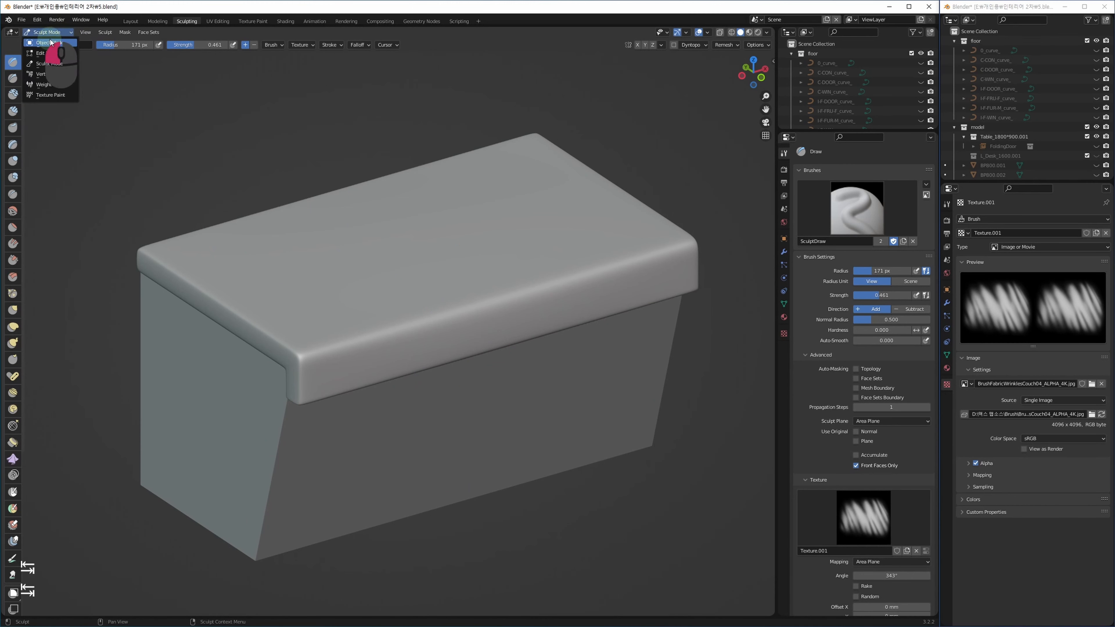
{"action": "left_click", "coordinate": [50, 43]}
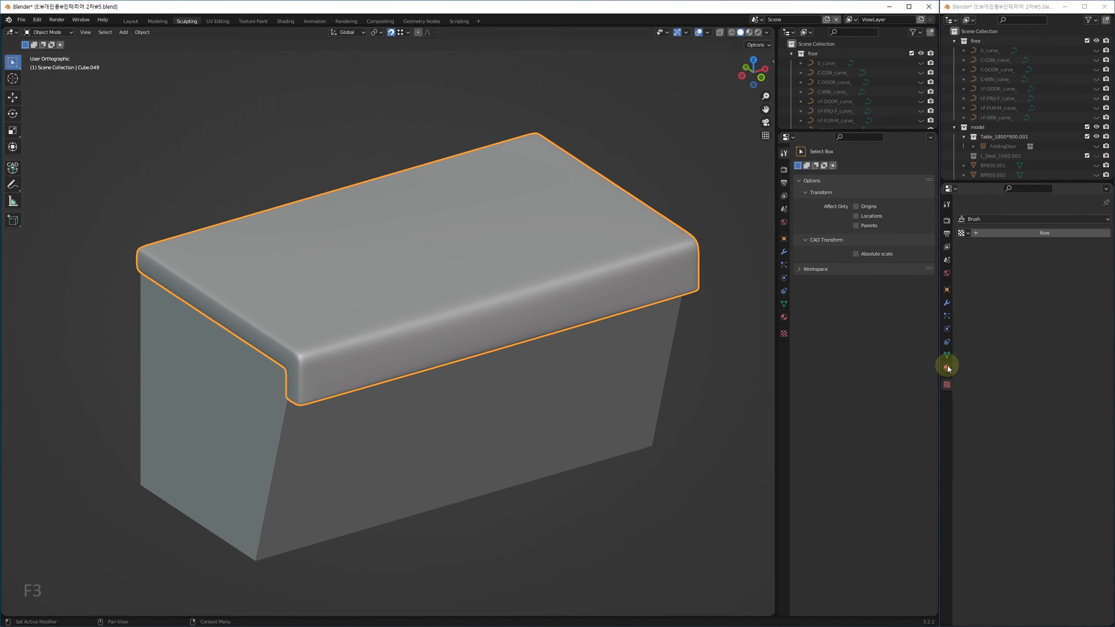
{"action": "middle_click_drag", "start_coordinate": [495, 390], "coordinate": [473, 422]}
{"action": "key", "text": "F3"}
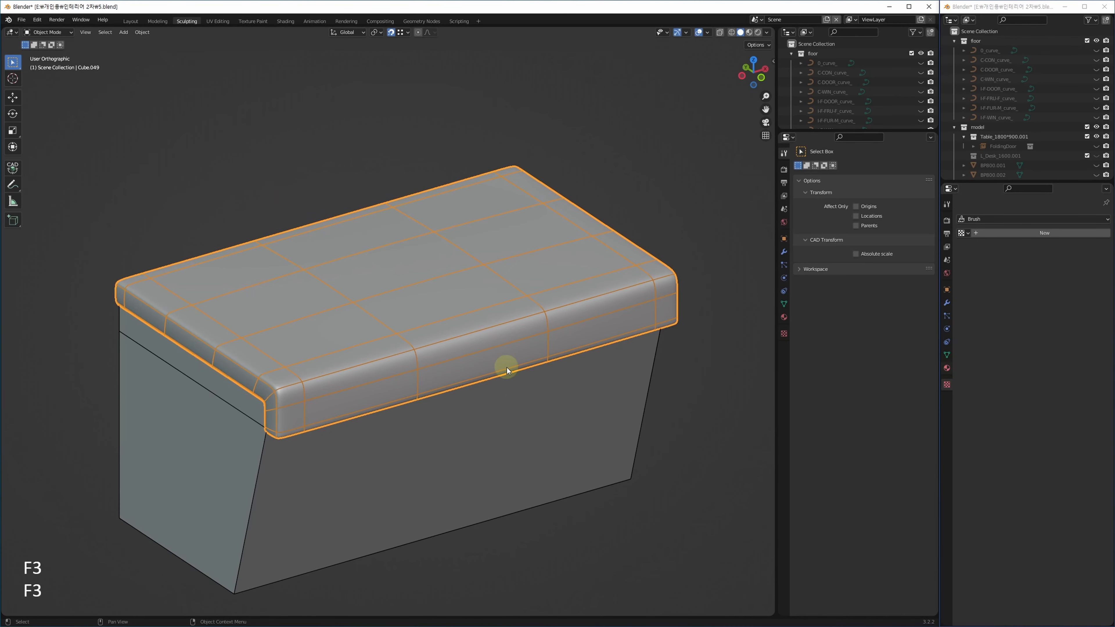
{"action": "left_click", "coordinate": [948, 353]}
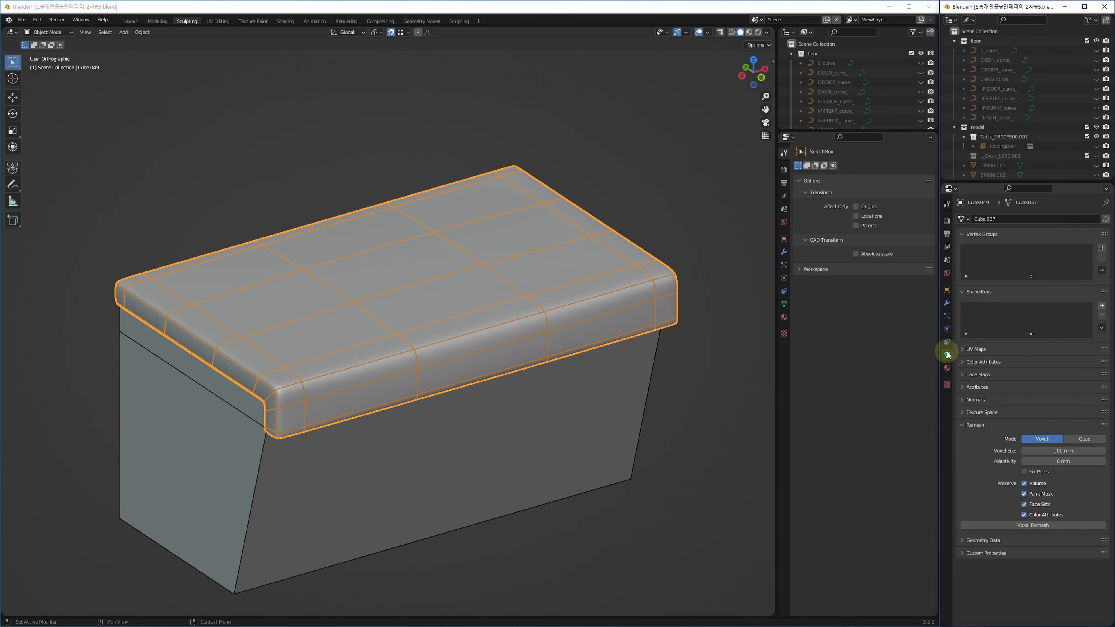
{"action": "left_click", "coordinate": [948, 303]}
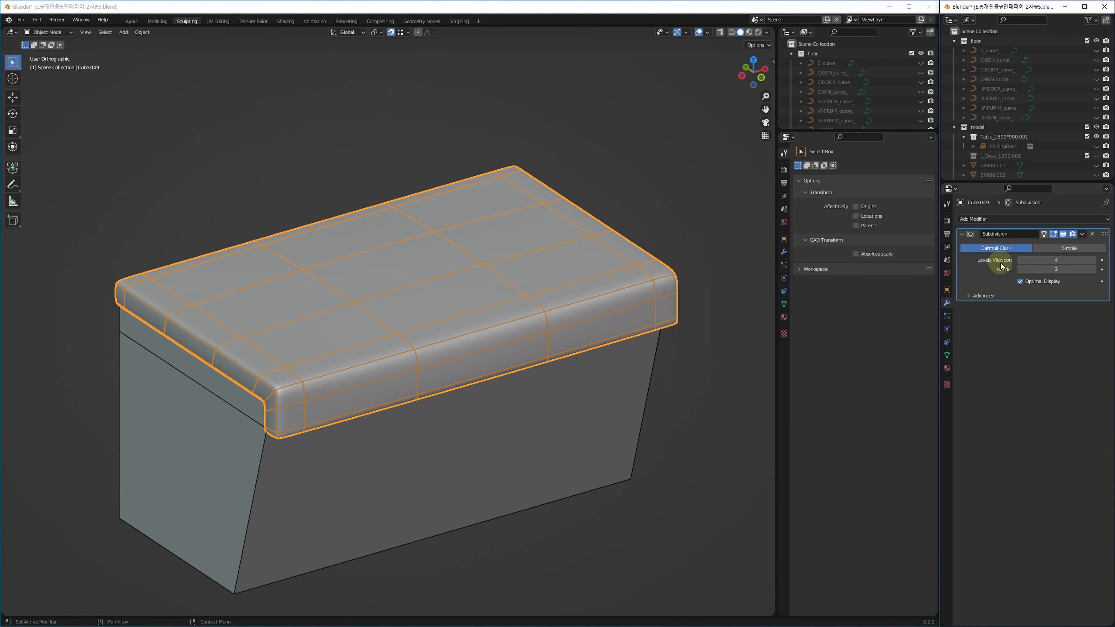
Replace the Subdivision modifier with Multiresolution and subdivide it three times.
{"action": "left_click", "coordinate": [1093, 236]}
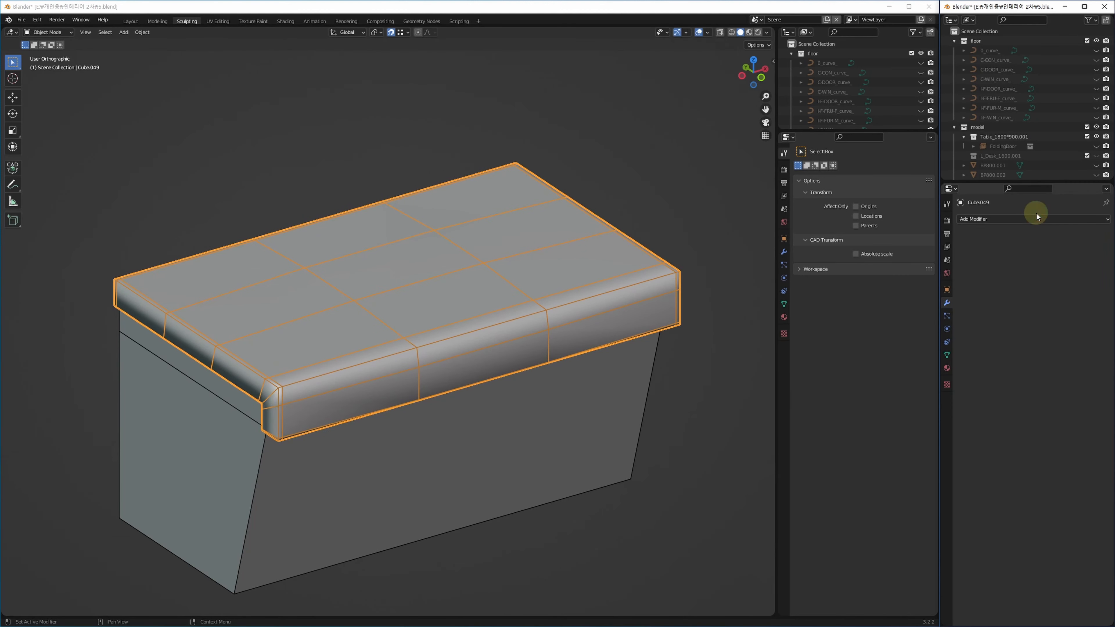
{"action": "left_click", "coordinate": [1032, 219]}
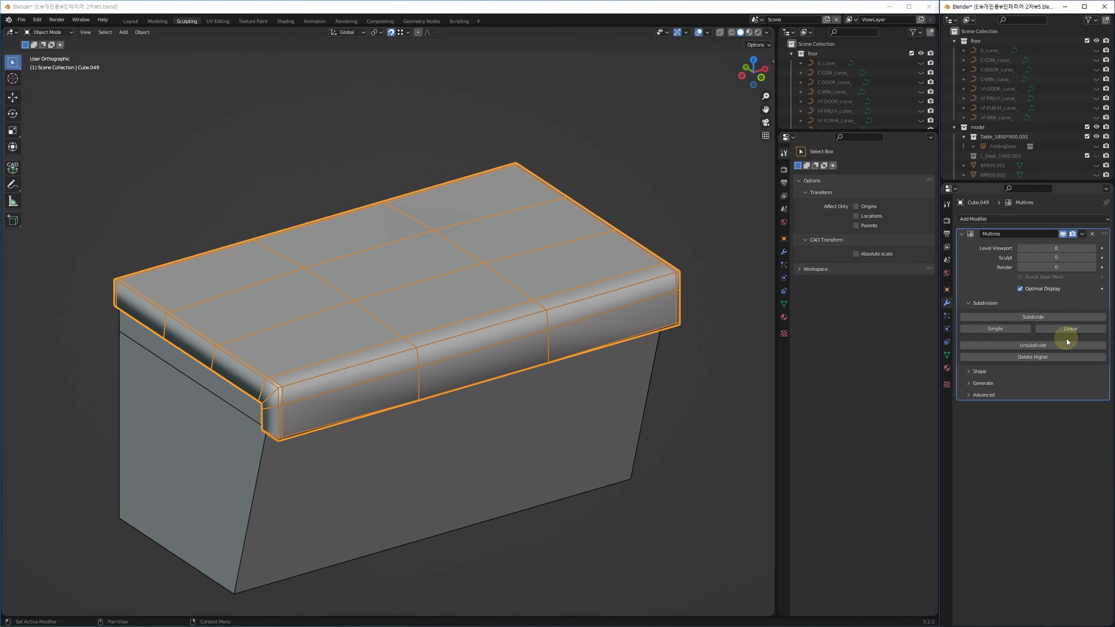
{"action": "left_click", "coordinate": [1063, 340]}
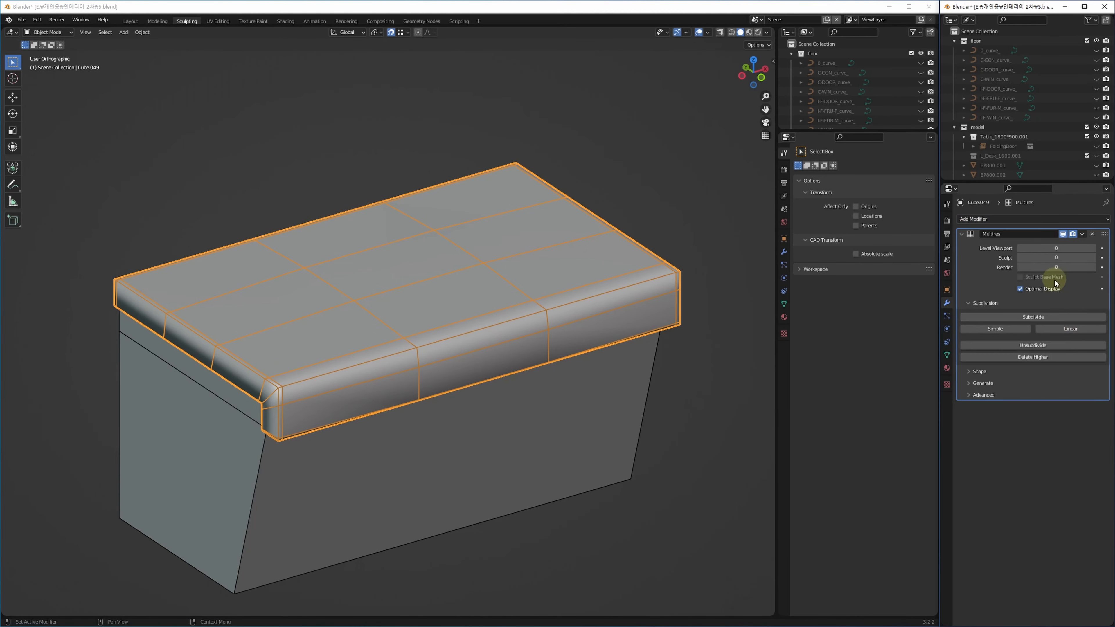
{"action": "left_click", "coordinate": [1035, 317]}
{"action": "left_click", "coordinate": [1035, 316]}
{"action": "left_click", "coordinate": [1035, 316]}
{"action": "left_click", "coordinate": [1020, 288]}
{"action": "left_click", "coordinate": [1021, 288]}
{"action": "left_click", "coordinate": [1020, 289]}
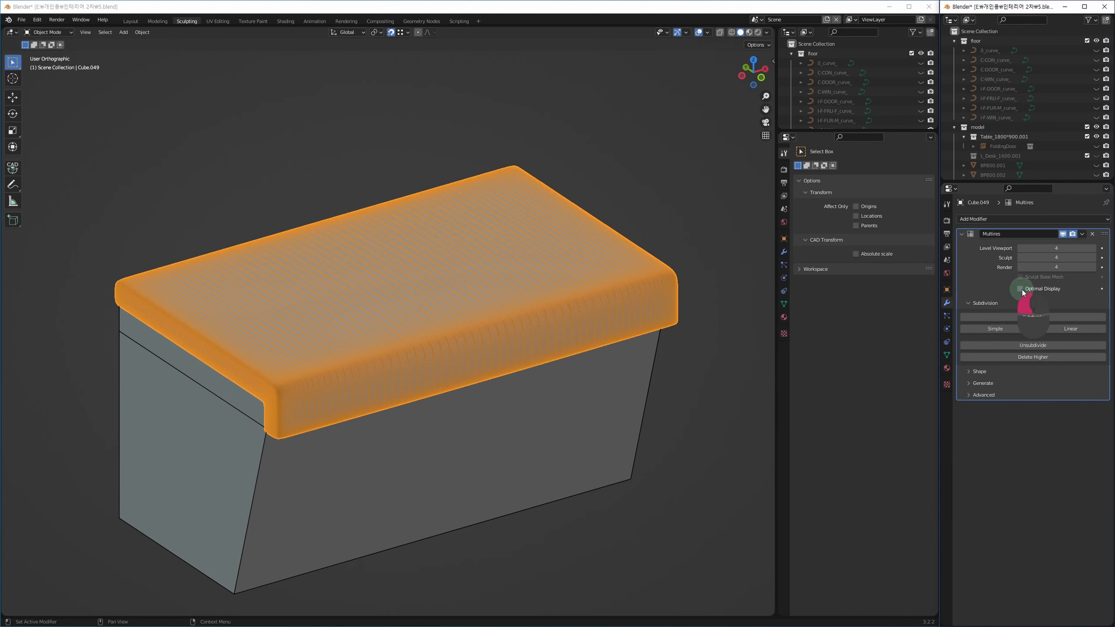
Subdivide the lid's Multires to level 5 and turn Optimal Display on.
{"action": "mouse_move", "coordinate": [444, 381]}
{"action": "middle_mouse_down", "text": "alt"}
{"action": "mouse_move", "coordinate": [453, 348]}
{"action": "mouse_move", "coordinate": [452, 380]}
{"action": "mouse_move", "coordinate": [450, 366]}
{"action": "mouse_move", "coordinate": [444, 374]}
{"action": "middle_mouse_up", "text": "alt"}
{"action": "scroll", "coordinate": [364, 402], "scroll_direction": "up", "scroll_amount": 8}
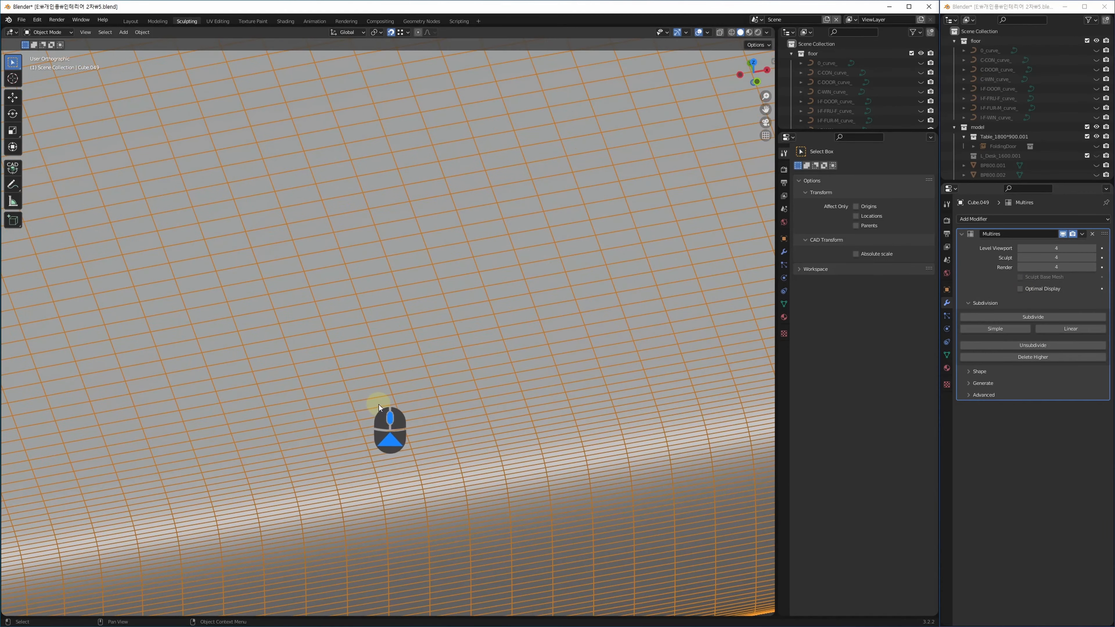
{"action": "scroll", "coordinate": [380, 408], "scroll_direction": "down", "scroll_amount": 6}
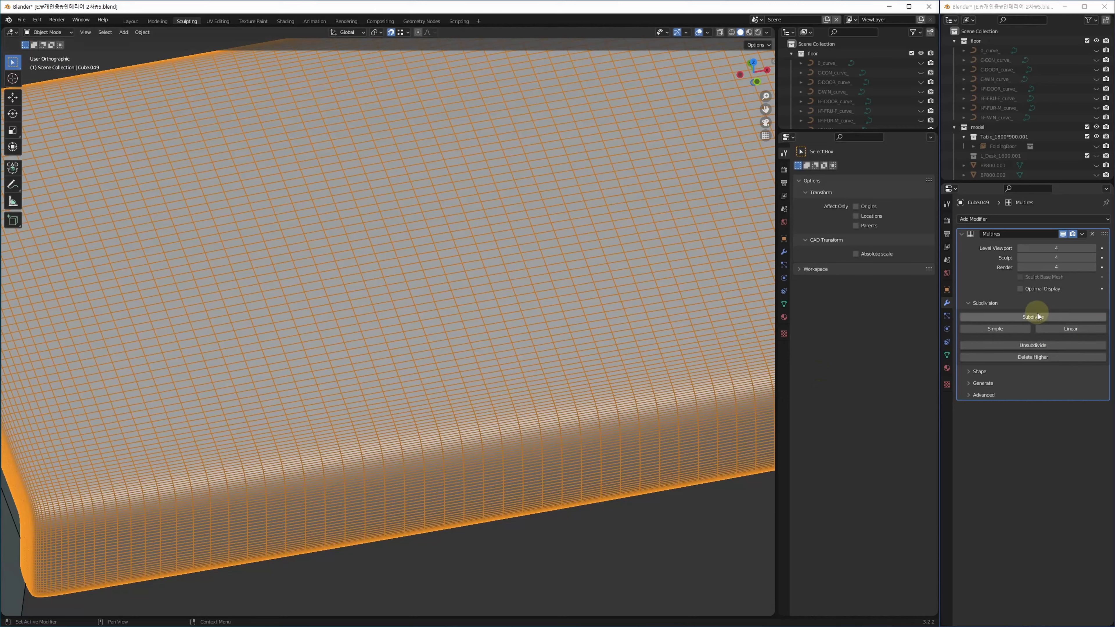
{"action": "left_click", "coordinate": [1037, 316]}
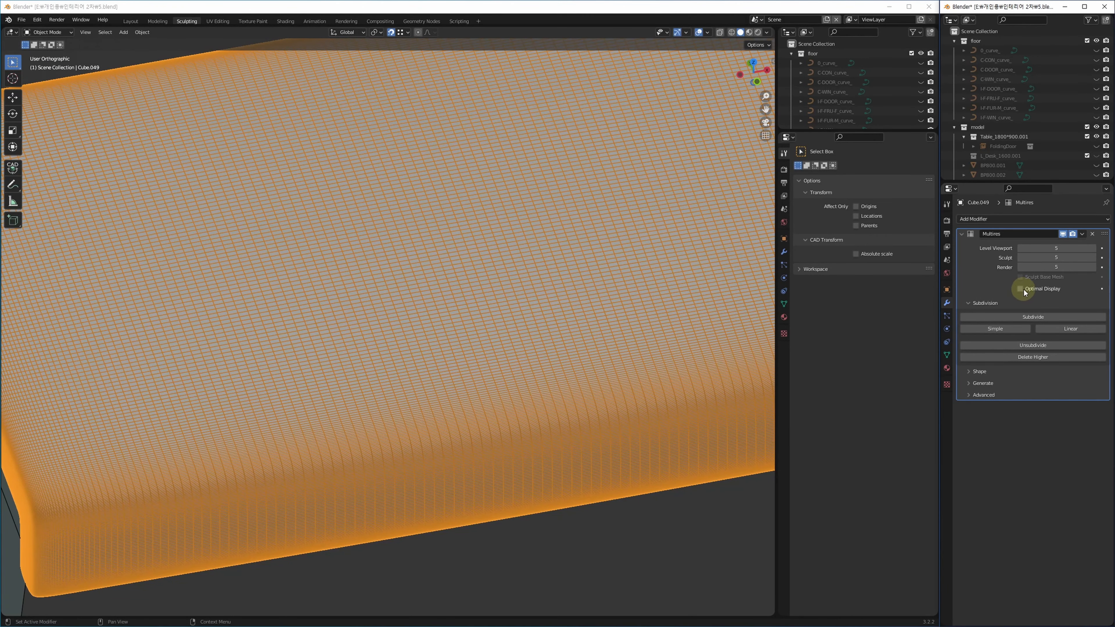
{"action": "left_click", "coordinate": [1020, 290]}
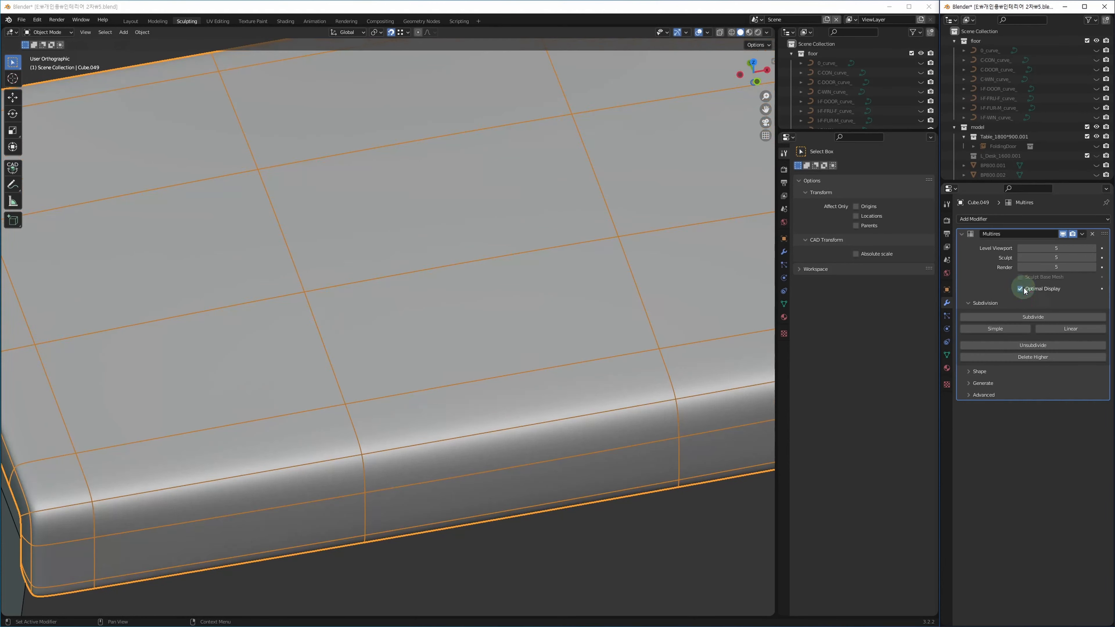
{"action": "scroll", "coordinate": [455, 361], "scroll_direction": "down", "scroll_amount": 5}
{"action": "key", "text": "F3"}
Switch the lid into Sculpt Mode and show the sidebar with its transform values.
{"action": "left_click", "coordinate": [53, 35]}
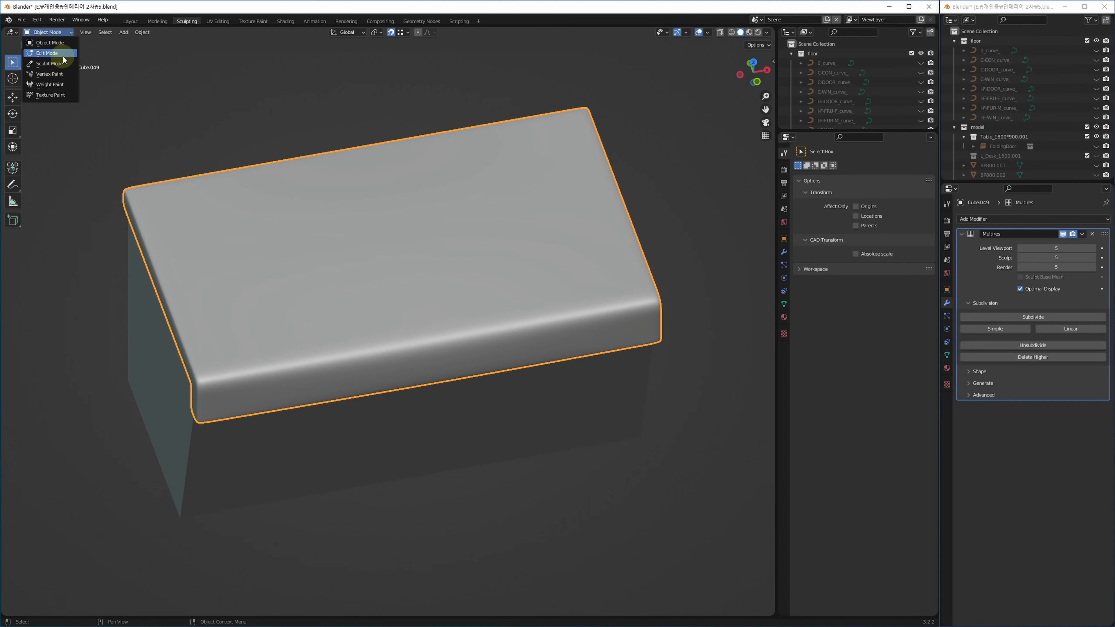
{"action": "left_click", "coordinate": [64, 64]}
{"action": "mouse_move", "coordinate": [437, 340]}
{"action": "middle_mouse_down"}
{"action": "mouse_move", "coordinate": [481, 361]}
{"action": "mouse_move", "coordinate": [456, 406]}
{"action": "mouse_move", "coordinate": [541, 239]}
{"action": "middle_mouse_up"}
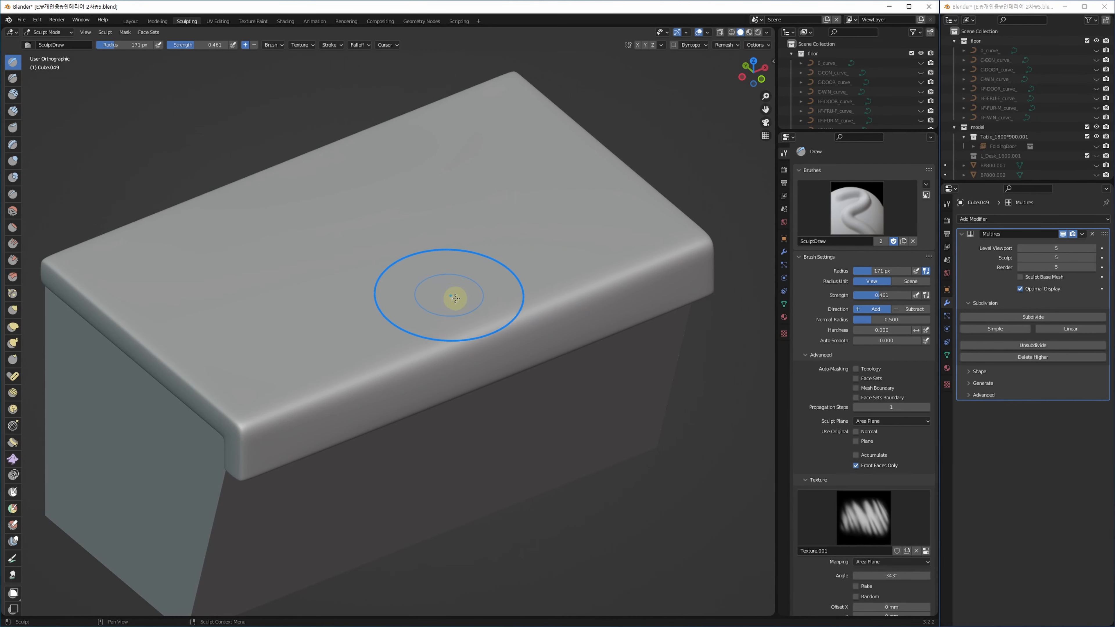
{"action": "middle_click_drag", "start_coordinate": [455, 294], "coordinate": [494, 291], "text": "shift"}
{"action": "key", "text": "n"}
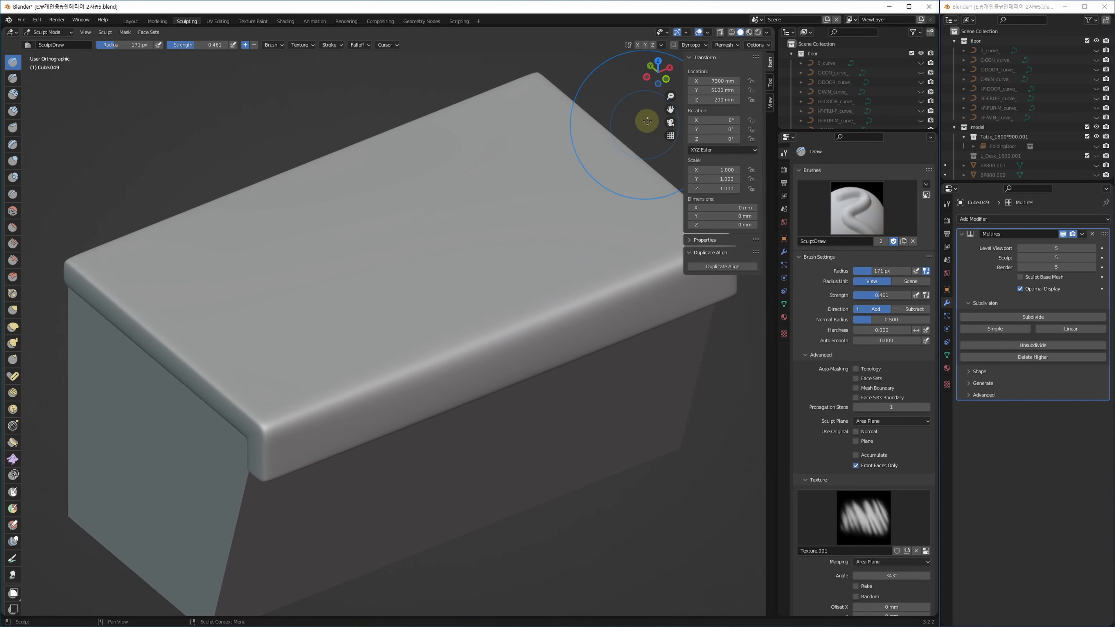
Shade the viewport with the orange matcap and undo a test sculpt stroke.
{"action": "left_click", "coordinate": [766, 32]}
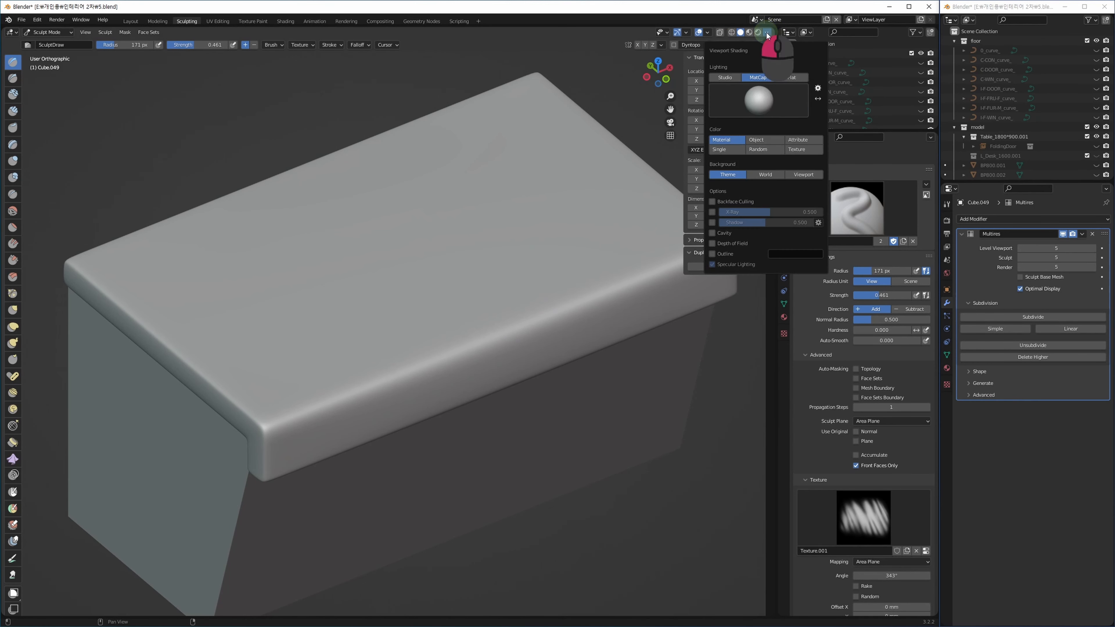
{"action": "left_click", "coordinate": [768, 92]}
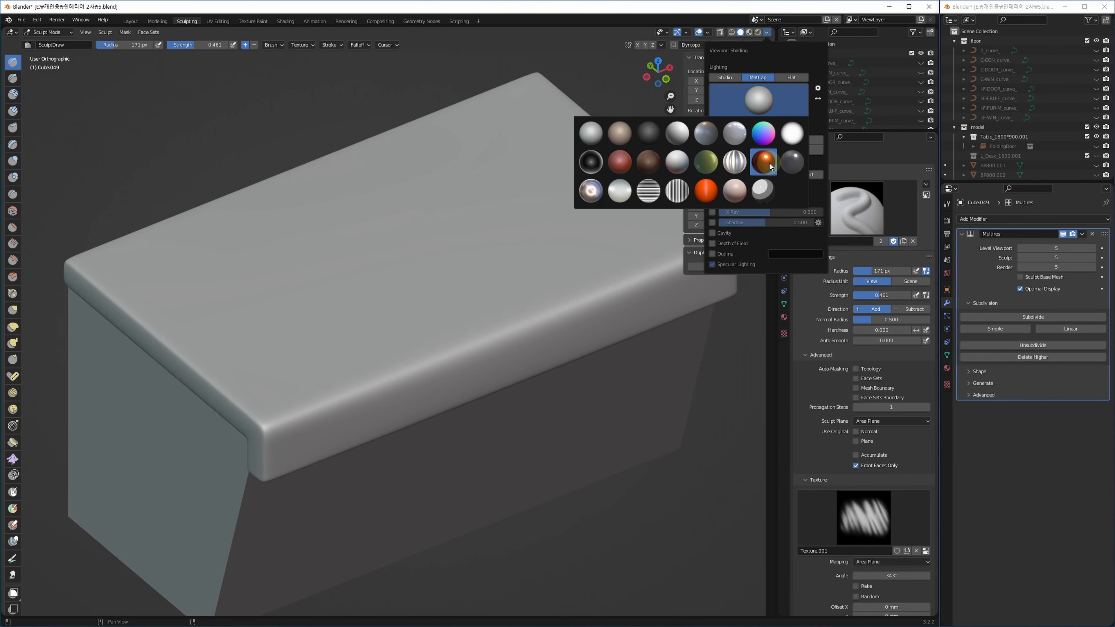
{"action": "left_click", "coordinate": [768, 164]}
{"action": "left_click_drag", "start_coordinate": [396, 276], "coordinate": [418, 369]}
{"action": "key", "text": "ctrl+z"}
{"action": "mouse_move", "coordinate": [501, 364]}
{"action": "middle_mouse_down", "text": "alt"}
{"action": "mouse_move", "coordinate": [475, 351]}
{"action": "mouse_move", "coordinate": [502, 324]}
{"action": "mouse_move", "coordinate": [485, 326]}
{"action": "mouse_move", "coordinate": [496, 343]}
{"action": "middle_mouse_up", "text": "alt"}
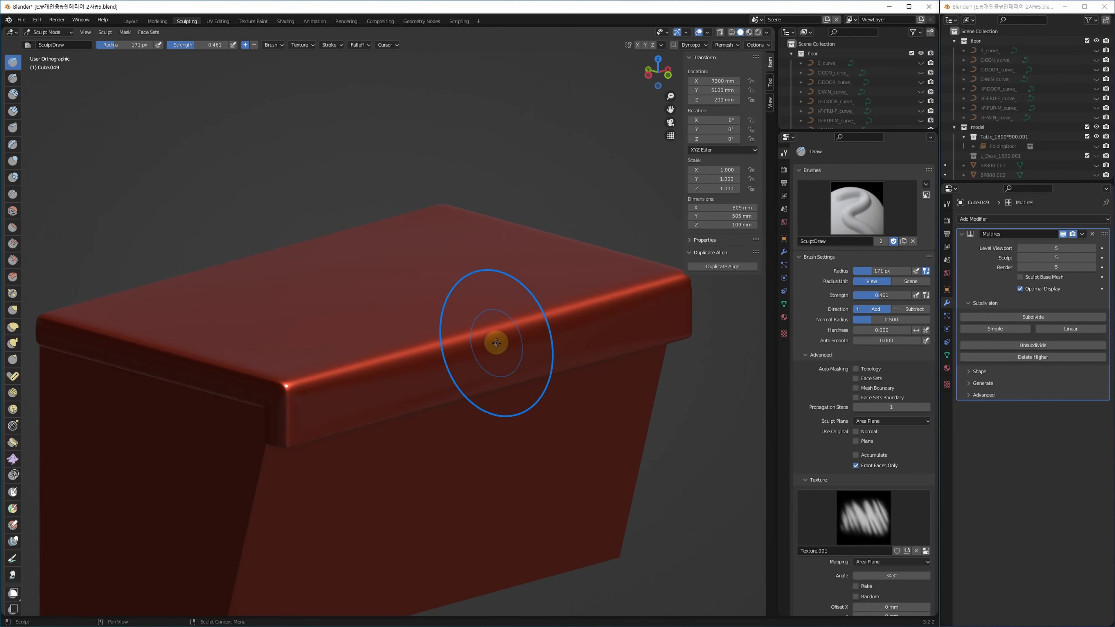
Try the green matcap, then settle on the red one and undo a test stroke.
{"action": "left_click", "coordinate": [767, 32]}
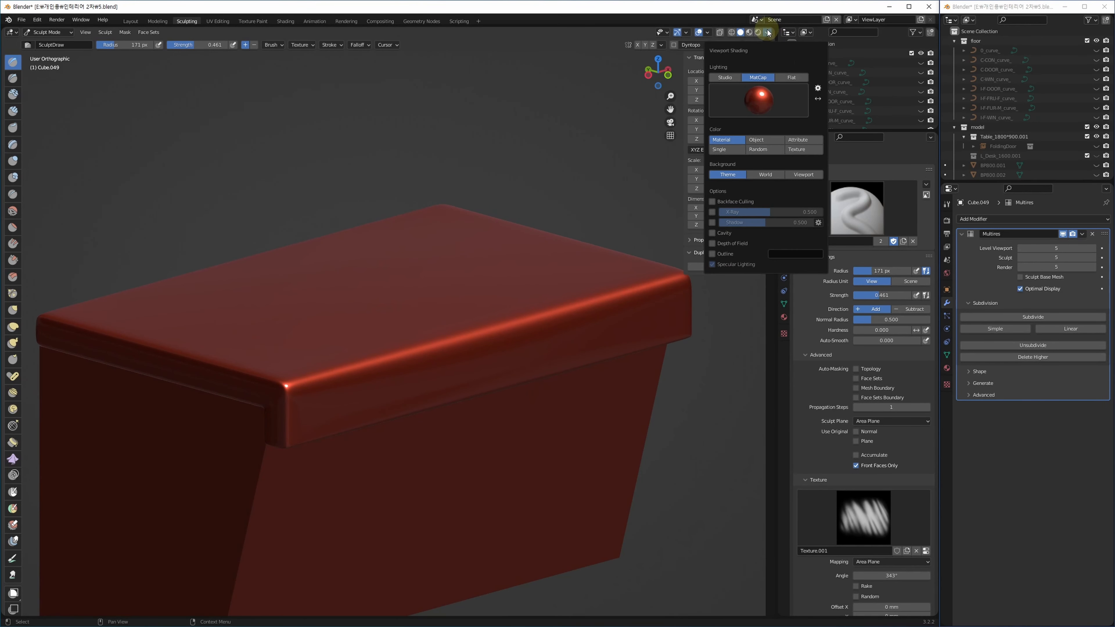
{"action": "left_click", "coordinate": [772, 95]}
{"action": "left_click", "coordinate": [714, 172]}
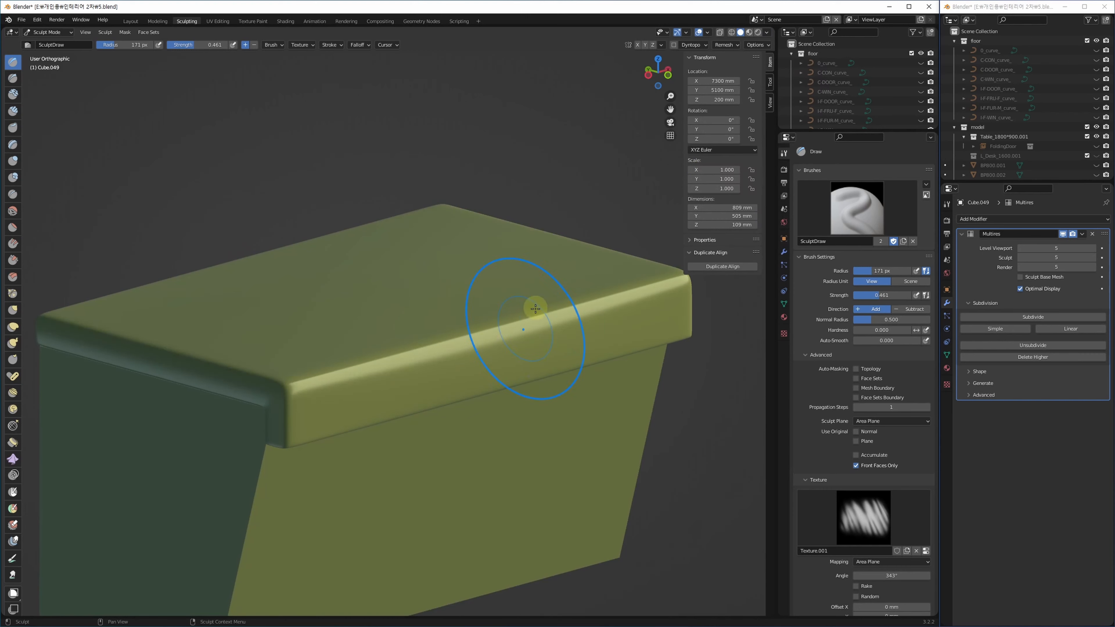
{"action": "mouse_move", "coordinate": [550, 317]}
{"action": "middle_mouse_down"}
{"action": "mouse_move", "coordinate": [527, 349]}
{"action": "mouse_move", "coordinate": [538, 324]}
{"action": "mouse_move", "coordinate": [566, 329]}
{"action": "mouse_move", "coordinate": [553, 341]}
{"action": "middle_mouse_up"}
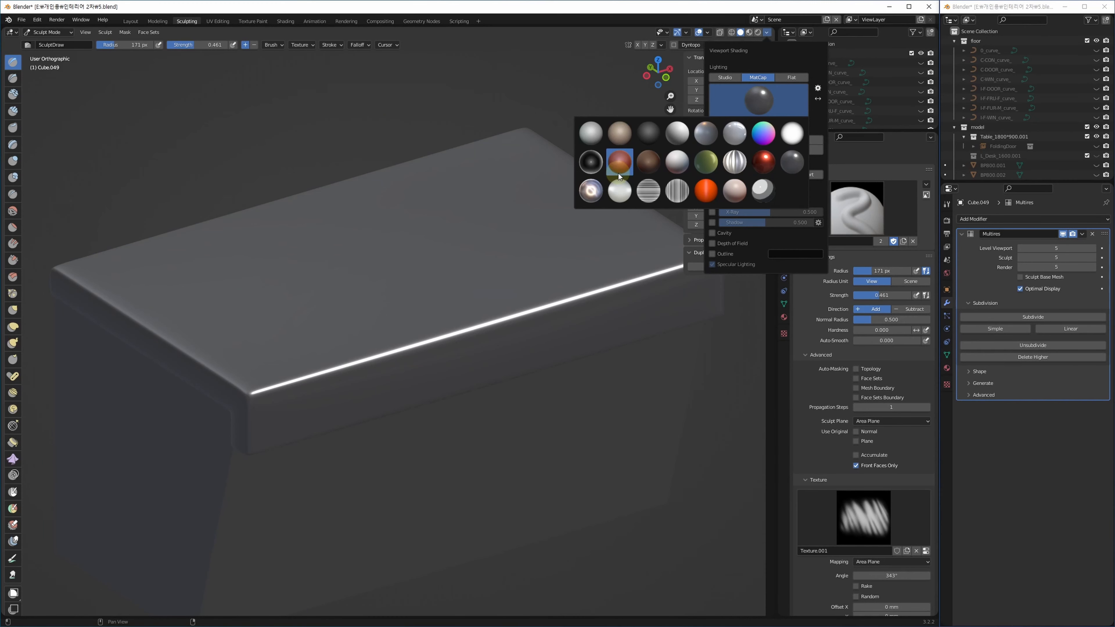
{"action": "left_click", "coordinate": [626, 172]}
{"action": "middle_click_drag", "start_coordinate": [418, 279], "coordinate": [380, 282]}
{"action": "left_click_drag", "start_coordinate": [380, 282], "coordinate": [389, 345]}
{"action": "middle_click_drag", "start_coordinate": [461, 340], "coordinate": [453, 357]}
{"action": "key", "text": "ctrl+z"}
{"action": "middle_click_drag", "start_coordinate": [413, 418], "coordinate": [429, 397]}
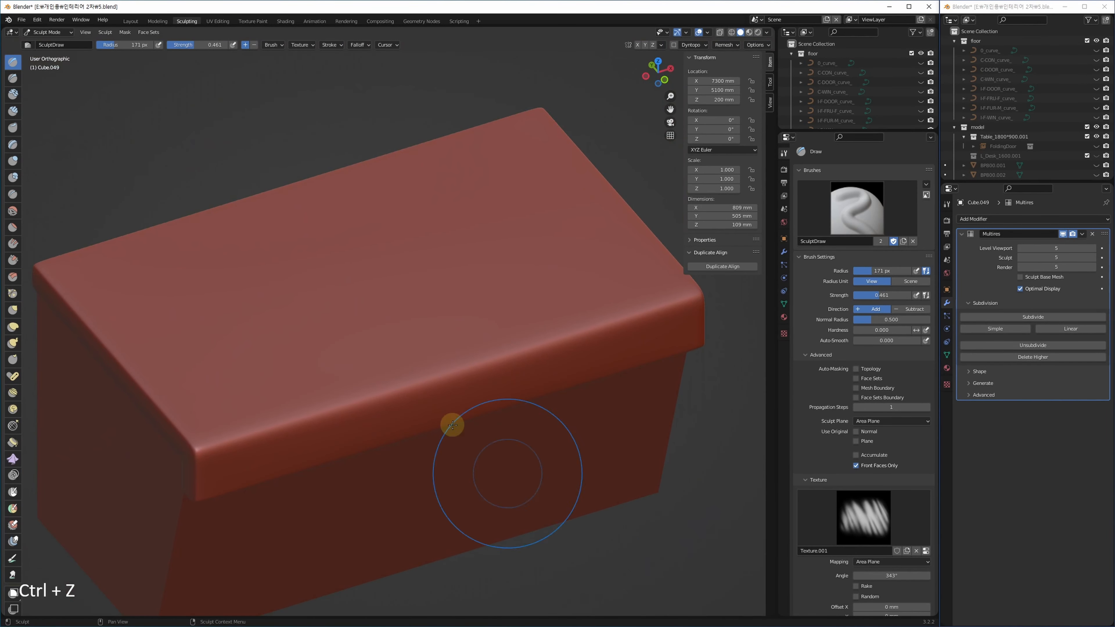
Set the brush stroke method to Anchored.
{"action": "scroll", "coordinate": [843, 562], "scroll_direction": "down", "scroll_amount": 10}
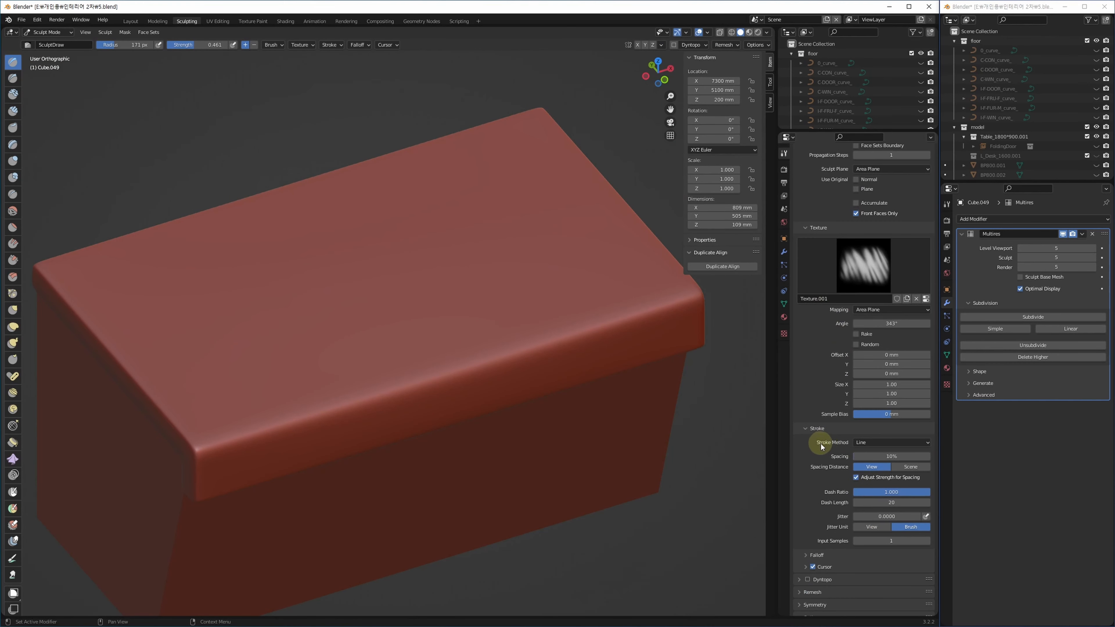
{"action": "left_click", "coordinate": [877, 439]}
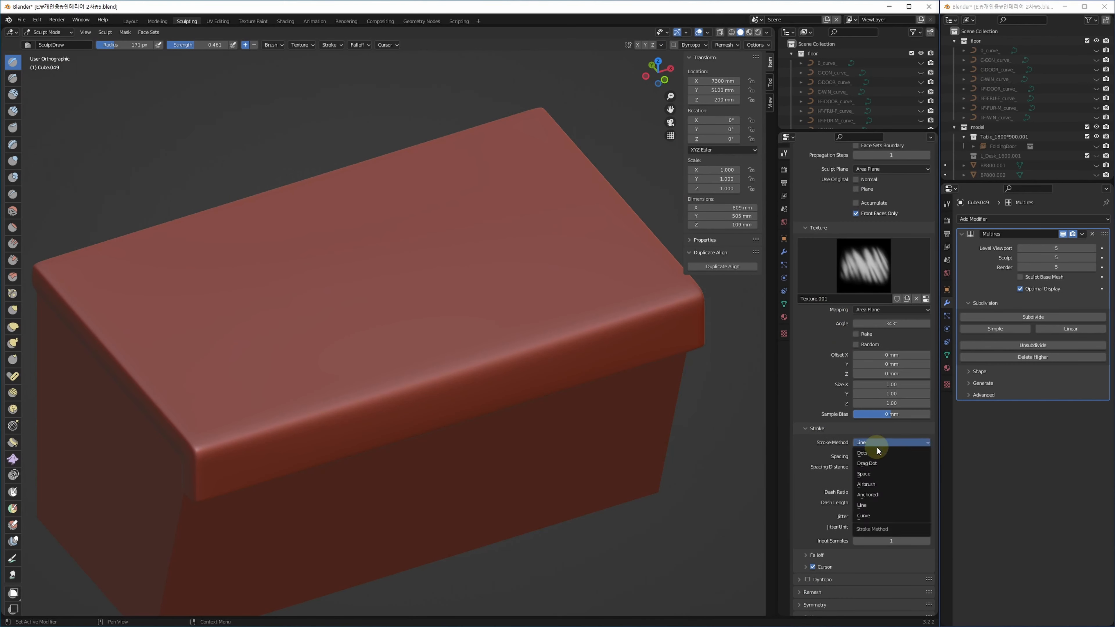
{"action": "left_click", "coordinate": [879, 493]}
{"action": "middle_click_drag", "start_coordinate": [486, 294], "coordinate": [444, 363]}
{"action": "scroll", "coordinate": [351, 375], "scroll_direction": "up", "scroll_amount": 5}
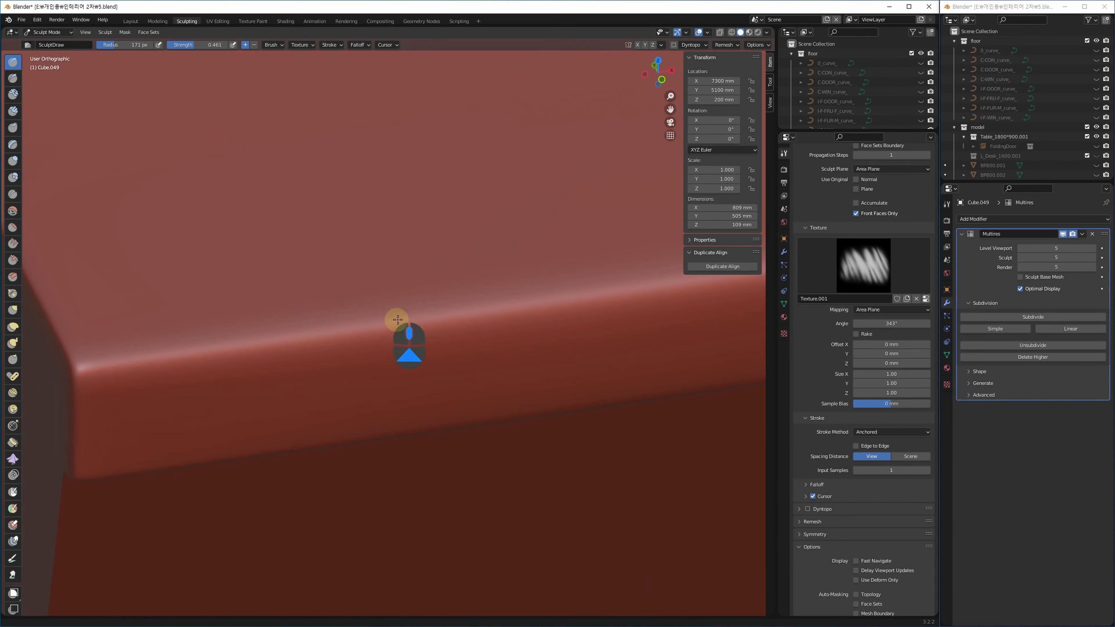
Set the brush strength to 0.5 and return the view to orthographic.
{"action": "key", "text": "shift+f"}
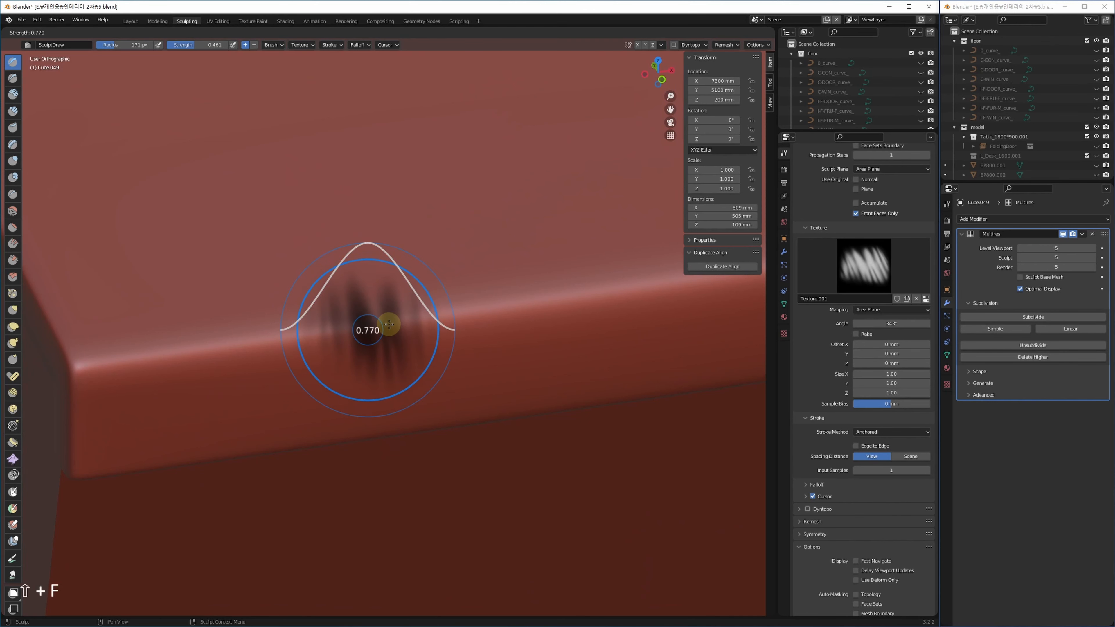
{"action": "left_click", "coordinate": [381, 328]}
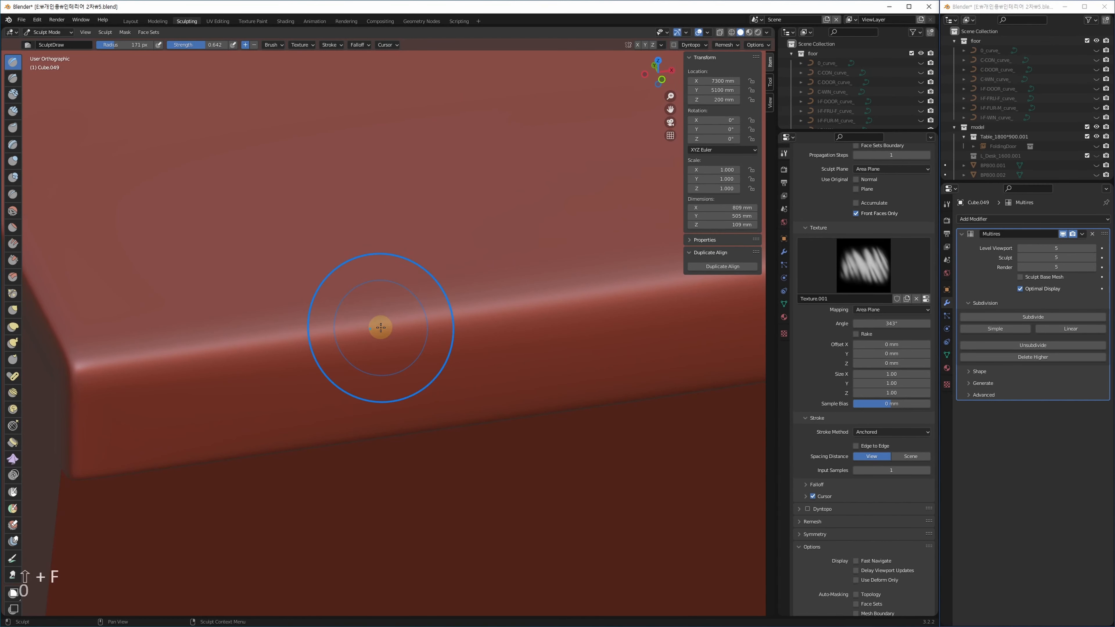
{"action": "key", "text": "KP_Decimal"}
{"action": "key", "text": "KP_5"}
{"action": "key", "text": "Return"}
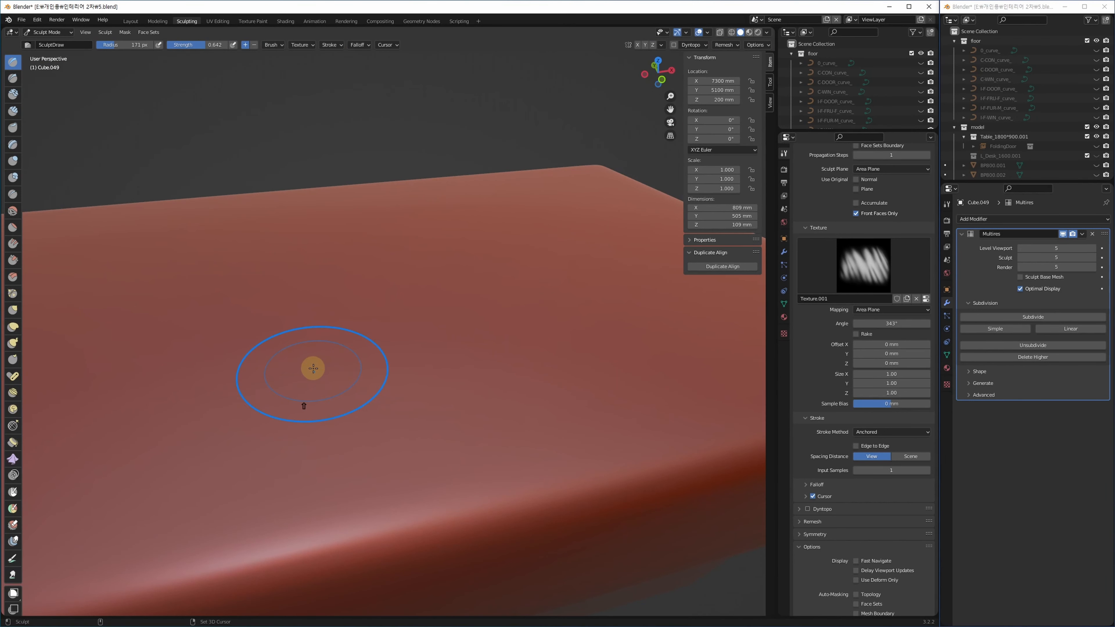
{"action": "key", "text": "shift+f"}
{"action": "type", "text": "0.5"}
{"action": "key", "text": "Return"}
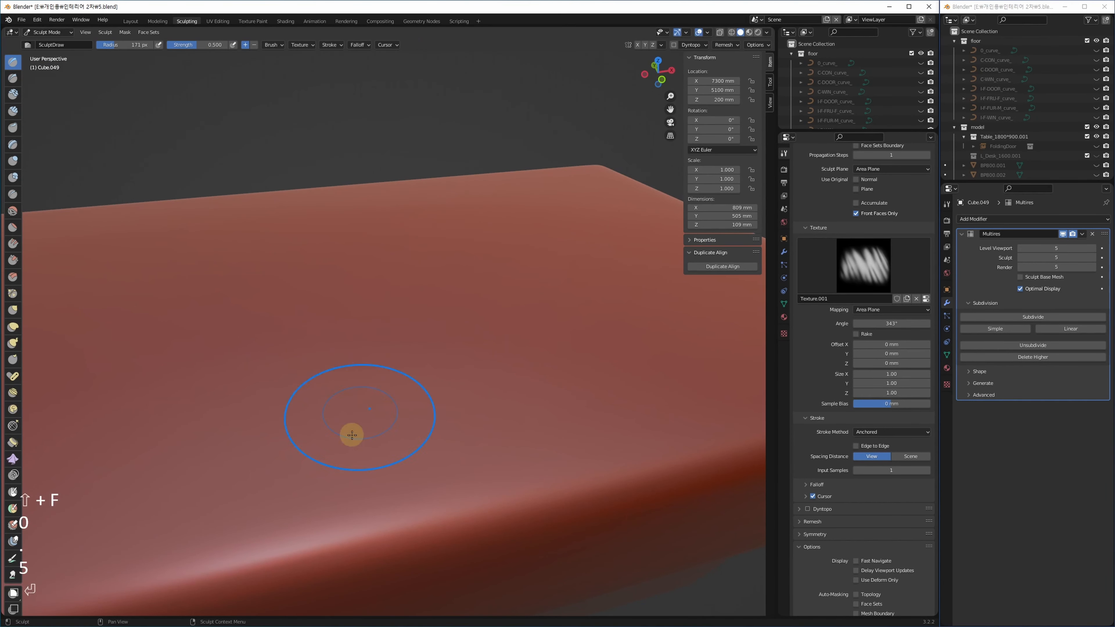
{"action": "middle_click_drag", "start_coordinate": [352, 435], "coordinate": [323, 391], "text": "shift"}
{"action": "key", "text": "KP_5"}
{"action": "scroll", "coordinate": [354, 309], "scroll_direction": "down", "scroll_amount": 3}
Rotate the brush texture angle to 342° and try, then undo, stamped strokes on the edge.
{"action": "key", "text": "ctrl+f"}
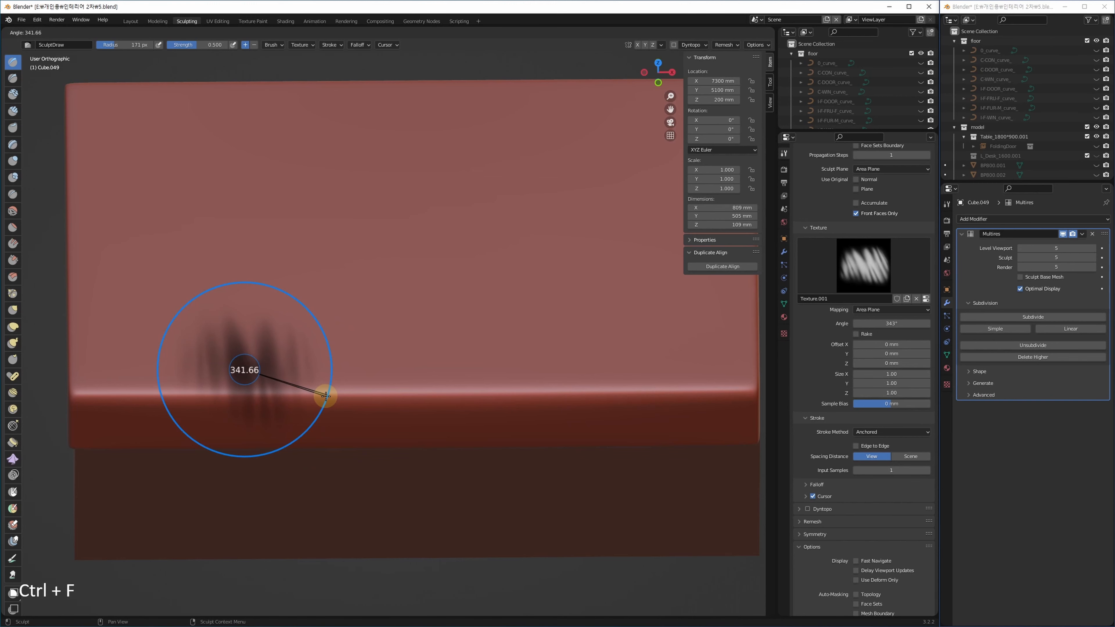
{"action": "left_click", "coordinate": [326, 397]}
{"action": "mouse_move", "coordinate": [331, 407]}
{"action": "middle_mouse_down", "text": "alt"}
{"action": "mouse_move", "coordinate": [301, 418]}
{"action": "mouse_move", "coordinate": [373, 443]}
{"action": "mouse_move", "coordinate": [383, 416]}
{"action": "middle_mouse_up", "text": "alt"}
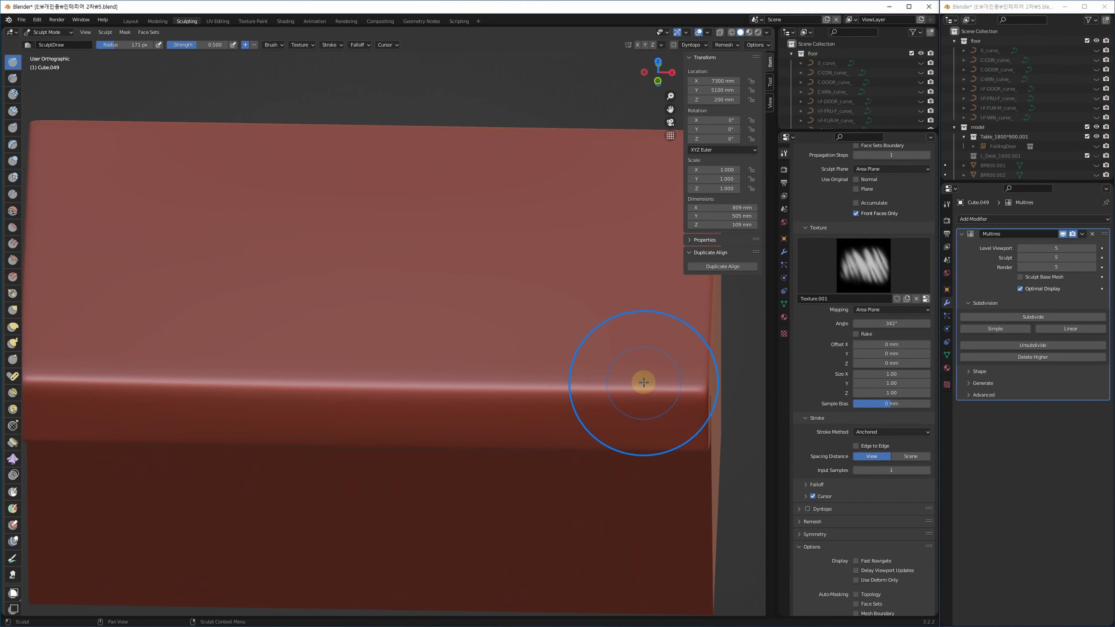
{"action": "left_click", "coordinate": [522, 391], "text": "ctrl"}
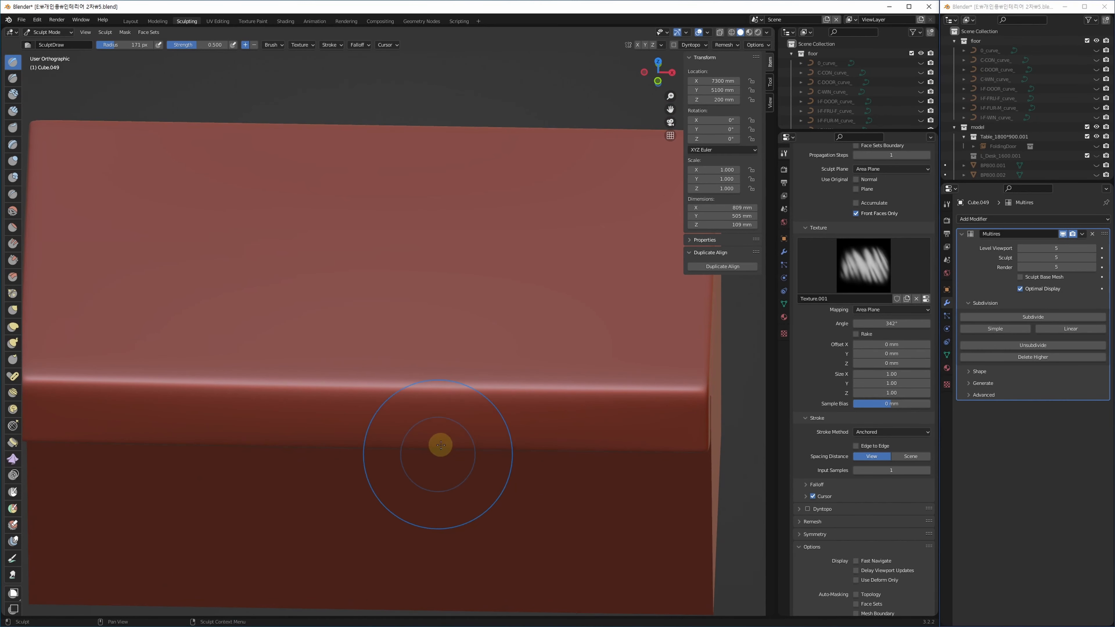
{"action": "left_click_drag", "start_coordinate": [442, 385], "coordinate": [459, 294], "text": "ctrl"}
{"action": "key", "text": "ctrl+z"}
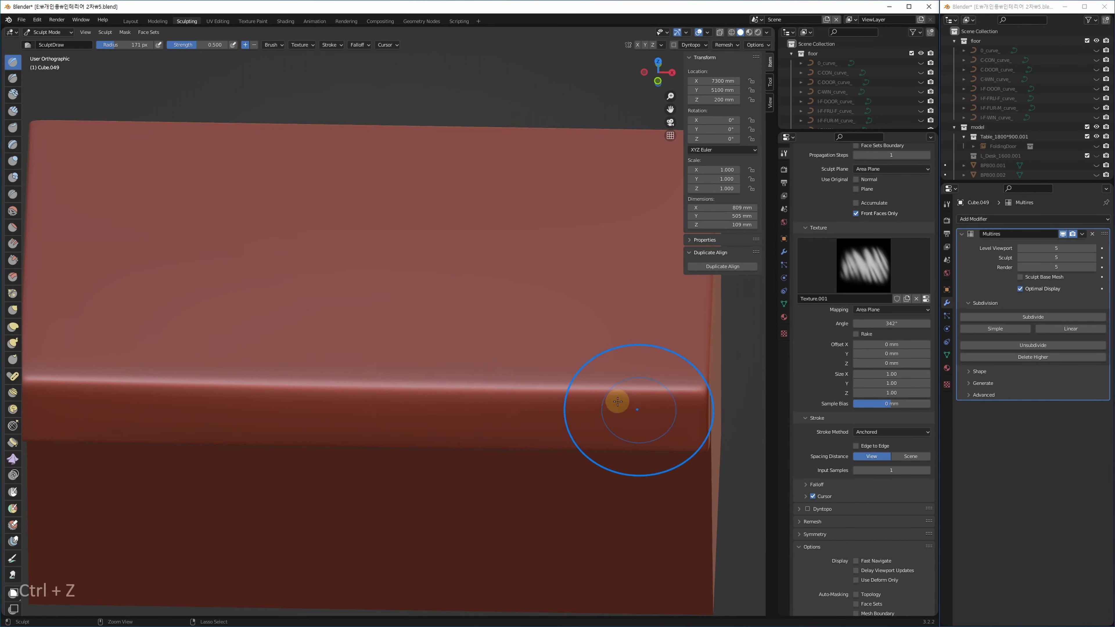
{"action": "left_click_drag", "start_coordinate": [612, 385], "coordinate": [605, 274], "text": "ctrl"}
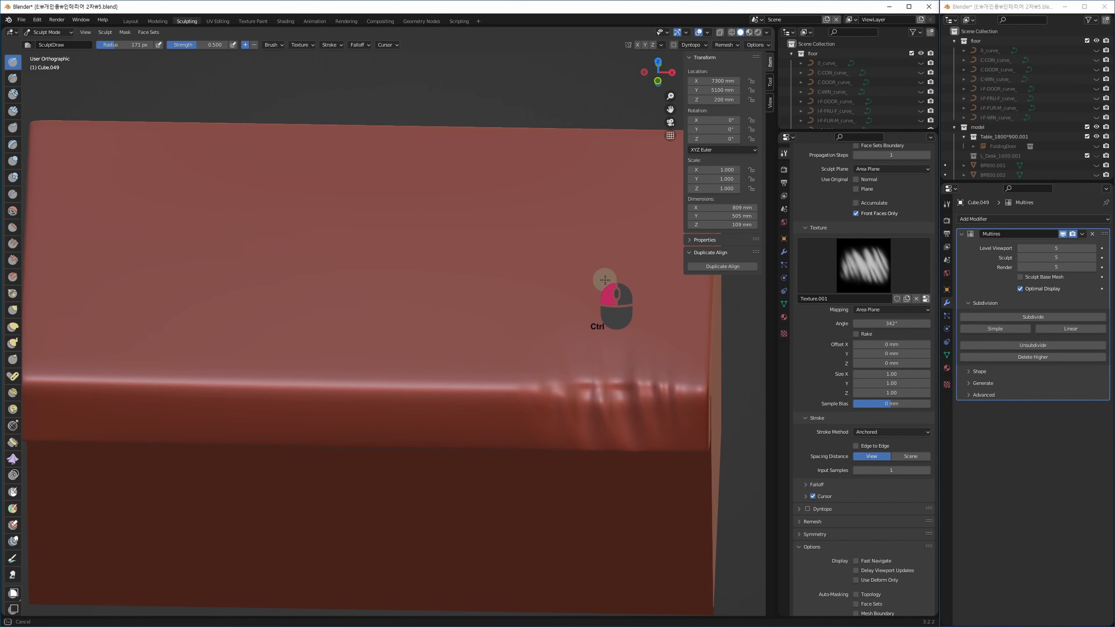
{"action": "mouse_move", "coordinate": [555, 439]}
{"action": "middle_mouse_down"}
{"action": "mouse_move", "coordinate": [611, 430]}
{"action": "mouse_move", "coordinate": [597, 379]}
{"action": "mouse_move", "coordinate": [545, 396]}
{"action": "mouse_move", "coordinate": [598, 434]}
{"action": "middle_mouse_up"}
{"action": "key", "text": "ctrl+z"}
{"action": "key", "text": "Escape"}
Lower brush strength to 0.2 and sculpt creases up the cushion's front.
{"action": "key", "text": "shift+f"}
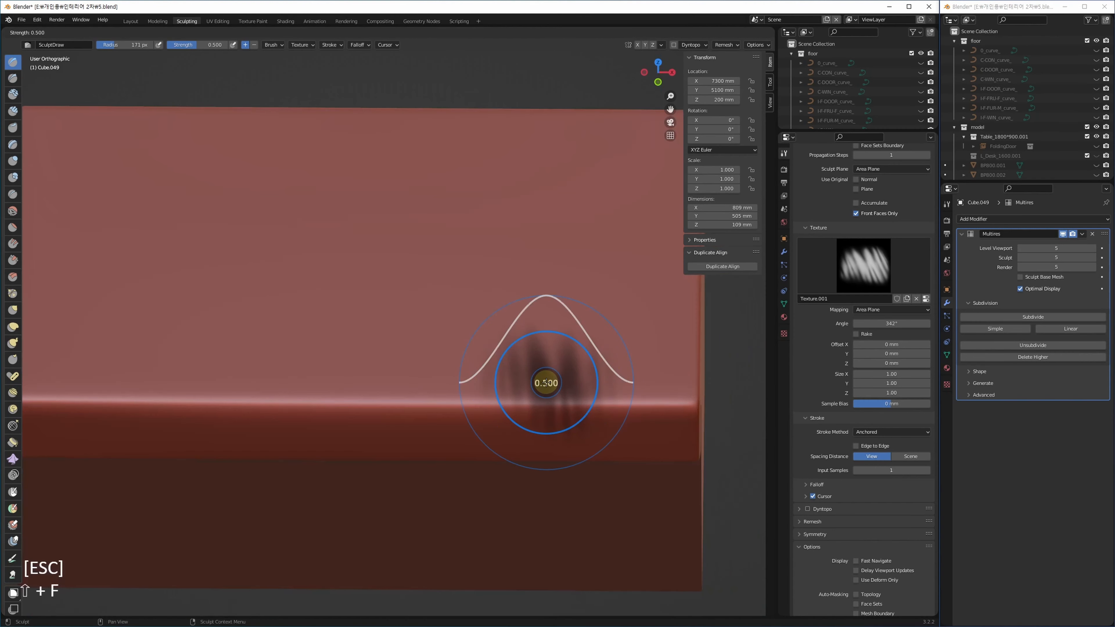
{"action": "type", "text": "0.2"}
{"action": "key", "text": "Return"}
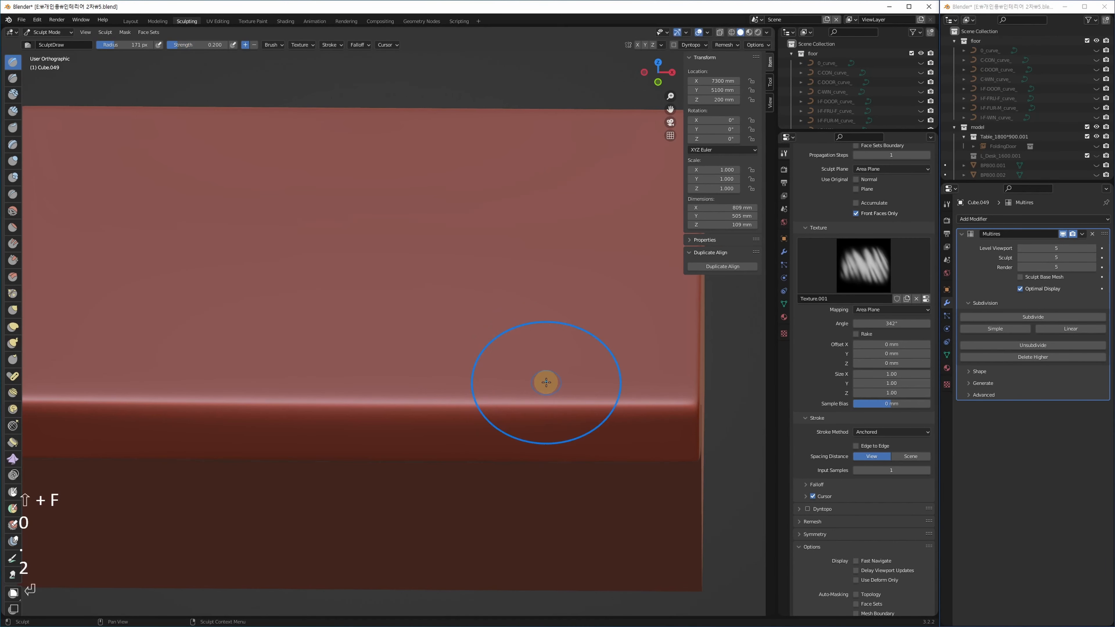
{"action": "mouse_move", "coordinate": [587, 403]}
{"action": "left_mouse_down"}
{"action": "mouse_move", "coordinate": [590, 239]}
{"action": "mouse_move", "coordinate": [589, 250]}
{"action": "left_mouse_up"}
{"action": "mouse_move", "coordinate": [431, 491]}
{"action": "middle_mouse_down", "text": "alt"}
{"action": "mouse_move", "coordinate": [475, 461]}
{"action": "mouse_move", "coordinate": [462, 444]}
{"action": "mouse_move", "coordinate": [440, 479]}
{"action": "mouse_move", "coordinate": [483, 461]}
{"action": "middle_mouse_up", "text": "alt"}
{"action": "middle_click_drag", "start_coordinate": [483, 462], "coordinate": [574, 456]}
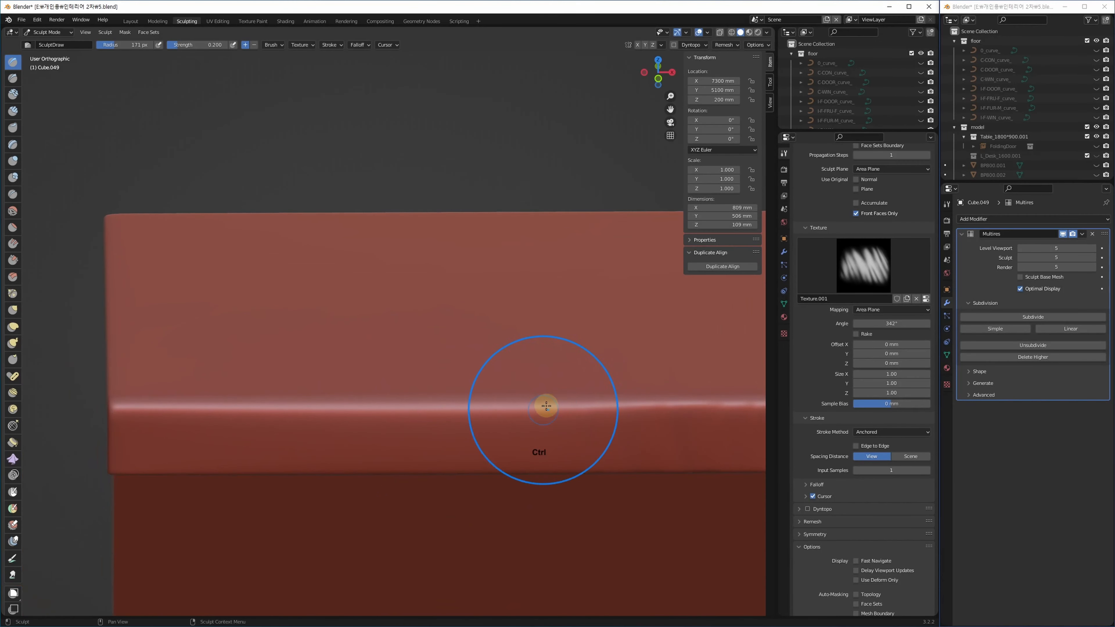
{"action": "mouse_move", "coordinate": [557, 358]}
{"action": "left_mouse_down", "text": "ctrl"}
{"action": "mouse_move", "coordinate": [558, 267]}
{"action": "mouse_move", "coordinate": [568, 312]}
{"action": "left_mouse_up", "text": "ctrl"}
Press inverted creases into the front edge, the top, and the cushion corners.
{"action": "middle_click_drag", "start_coordinate": [341, 466], "coordinate": [408, 462]}
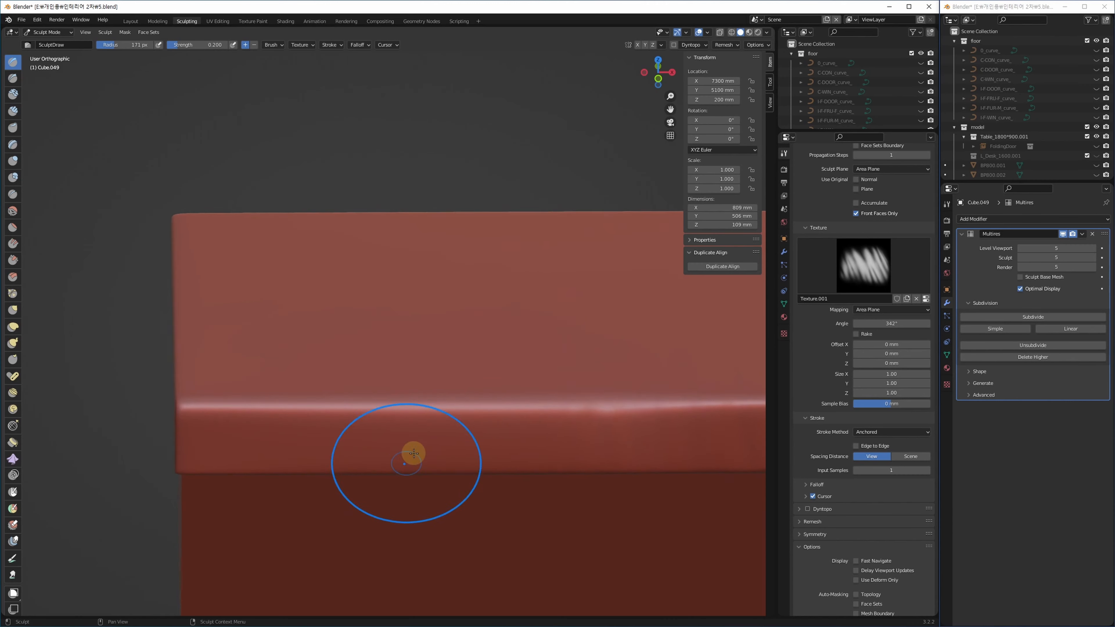
{"action": "scroll", "coordinate": [422, 440], "scroll_direction": "up", "scroll_amount": 1}
{"action": "left_click_drag", "start_coordinate": [530, 406], "coordinate": [532, 294], "text": "ctrl"}
{"action": "middle_click_drag", "start_coordinate": [474, 412], "coordinate": [527, 399]}
{"action": "mouse_move", "coordinate": [430, 442]}
{"action": "left_mouse_down", "text": "ctrl"}
{"action": "mouse_move", "coordinate": [373, 386]}
{"action": "mouse_move", "coordinate": [303, 237]}
{"action": "left_mouse_up", "text": "ctrl"}
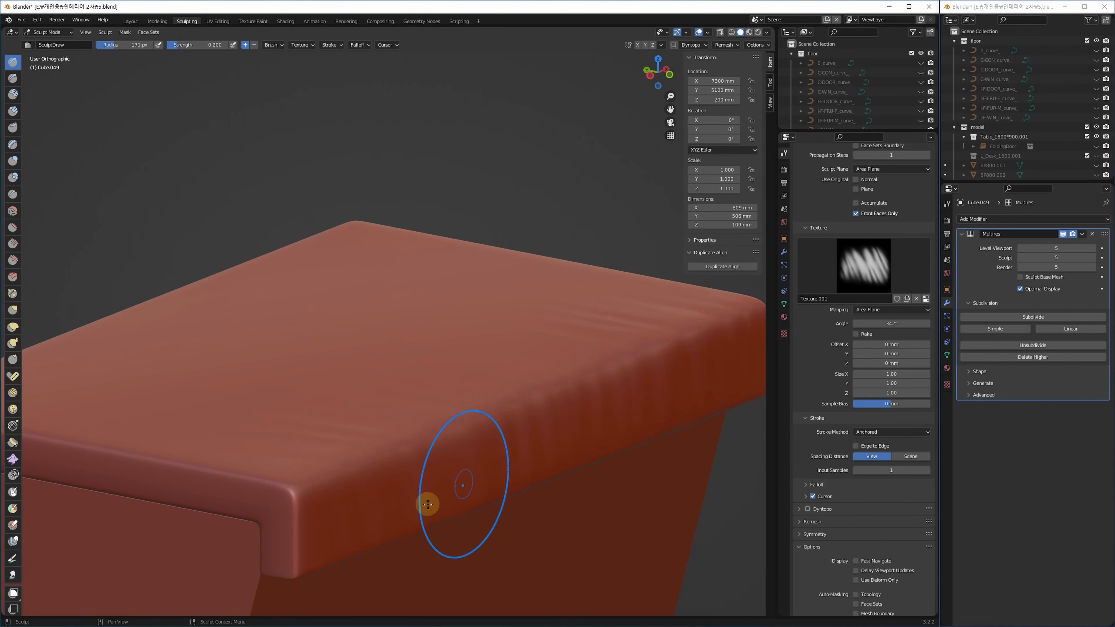
{"action": "mouse_move", "coordinate": [466, 441]}
{"action": "middle_mouse_down"}
{"action": "mouse_move", "coordinate": [436, 468]}
{"action": "mouse_move", "coordinate": [598, 436]}
{"action": "mouse_move", "coordinate": [569, 456]}
{"action": "middle_mouse_up"}
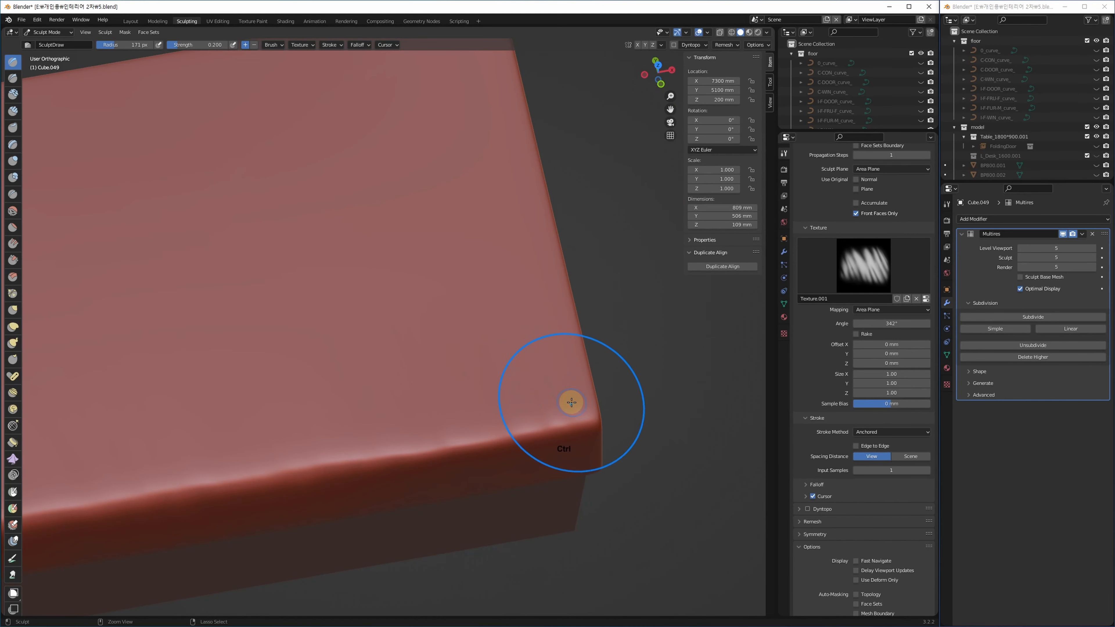
{"action": "mouse_move", "coordinate": [573, 402]}
{"action": "left_mouse_down", "text": "ctrl"}
{"action": "mouse_move", "coordinate": [541, 402]}
{"action": "mouse_move", "coordinate": [498, 373]}
{"action": "mouse_move", "coordinate": [511, 359]}
{"action": "mouse_move", "coordinate": [522, 374]}
{"action": "mouse_move", "coordinate": [488, 393]}
{"action": "left_mouse_up", "text": "ctrl"}
{"action": "mouse_move", "coordinate": [488, 393]}
{"action": "middle_mouse_down"}
{"action": "mouse_move", "coordinate": [692, 352]}
{"action": "mouse_move", "coordinate": [227, 471]}
{"action": "middle_mouse_up"}
{"action": "left_click_drag", "start_coordinate": [195, 465], "coordinate": [231, 418], "text": "ctrl"}
{"action": "mouse_move", "coordinate": [231, 418]}
{"action": "middle_mouse_down"}
{"action": "mouse_move", "coordinate": [316, 448]}
{"action": "mouse_move", "coordinate": [358, 352]}
{"action": "mouse_move", "coordinate": [427, 389]}
{"action": "mouse_move", "coordinate": [373, 373]}
{"action": "middle_mouse_up"}
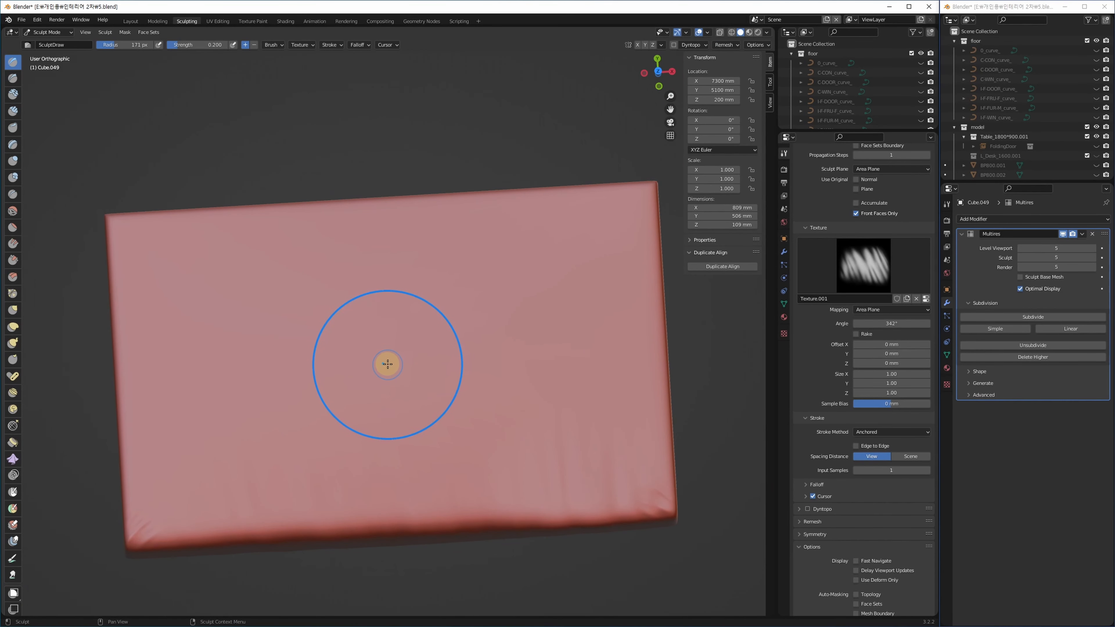
Sculpt a large wrinkle across the cushion top, inspect it, and undo it.
{"action": "mouse_move", "coordinate": [387, 364]}
{"action": "left_mouse_down"}
{"action": "mouse_move", "coordinate": [399, 373]}
{"action": "mouse_move", "coordinate": [456, 176]}
{"action": "mouse_move", "coordinate": [374, 94]}
{"action": "mouse_move", "coordinate": [363, 64]}
{"action": "left_mouse_up"}
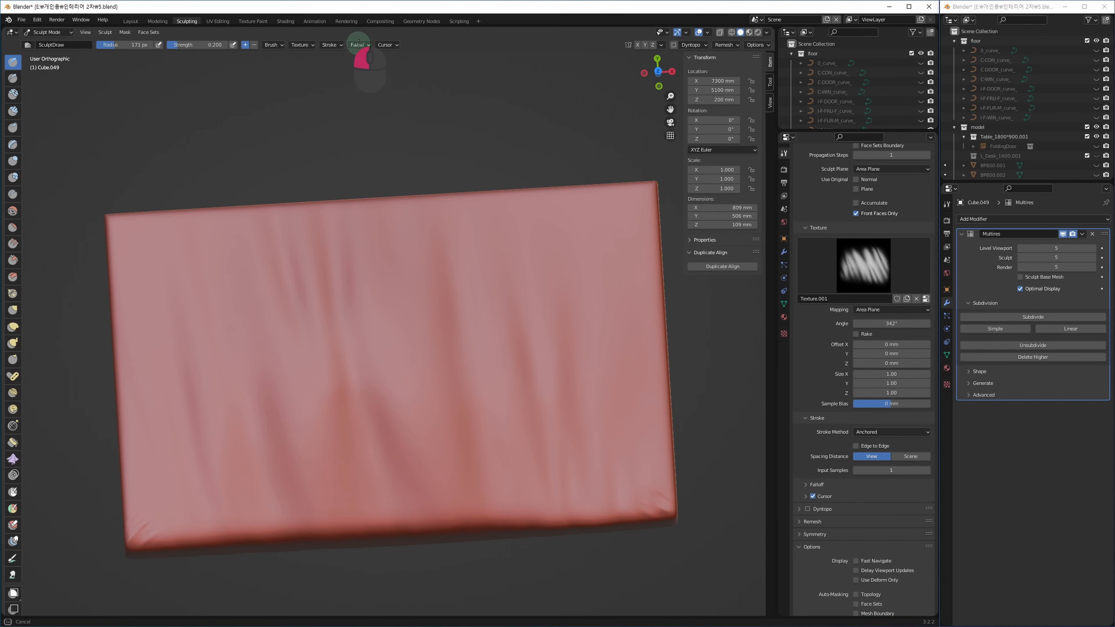
{"action": "left_click_drag", "start_coordinate": [359, 44], "coordinate": [359, 47]}
{"action": "mouse_move", "coordinate": [472, 459]}
{"action": "middle_mouse_down", "text": "alt"}
{"action": "mouse_move", "coordinate": [502, 399]}
{"action": "mouse_move", "coordinate": [527, 384]}
{"action": "mouse_move", "coordinate": [450, 391]}
{"action": "mouse_move", "coordinate": [473, 403]}
{"action": "mouse_move", "coordinate": [465, 417]}
{"action": "mouse_move", "coordinate": [375, 365]}
{"action": "middle_mouse_up", "text": "alt"}
{"action": "key", "text": "ctrl+z"}
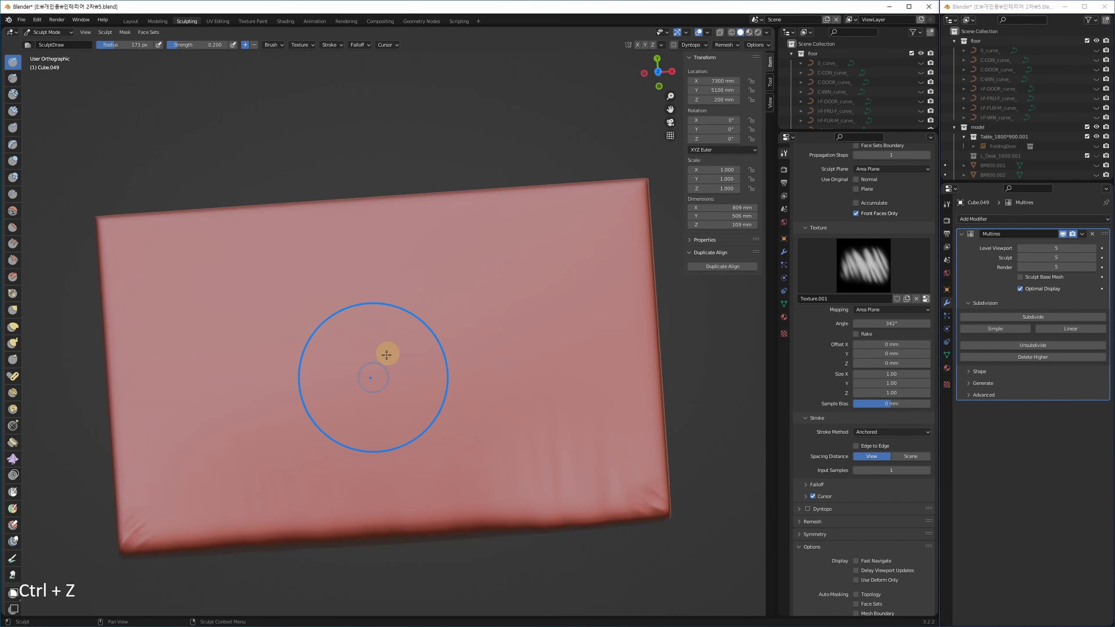
Set brush strength to 0.1 and press the cushion top down with an inverted stroke.
{"action": "left_click", "coordinate": [440, 370]}
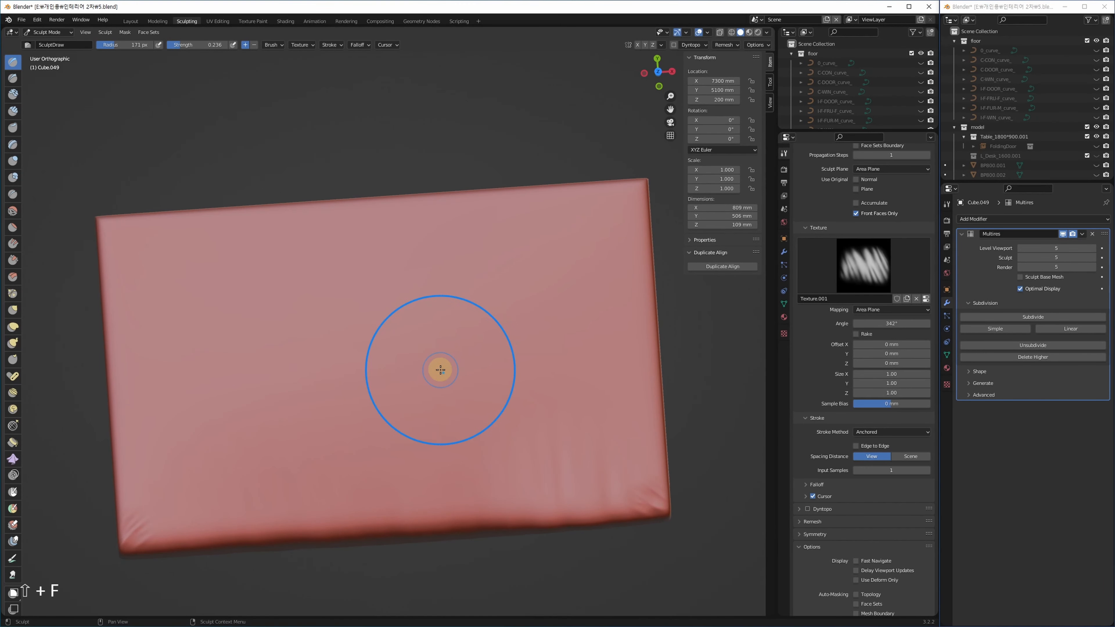
{"action": "key", "text": "KP_1"}
{"action": "middle_click_drag", "start_coordinate": [438, 368], "coordinate": [394, 381], "text": "alt"}
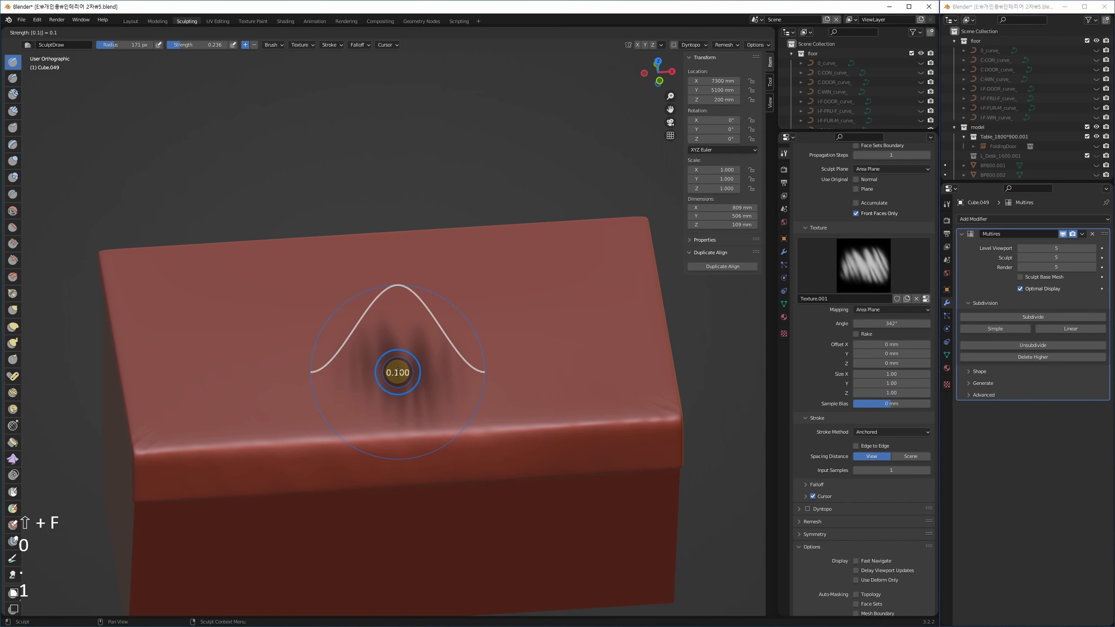
{"action": "key", "text": "Return"}
{"action": "mouse_move", "coordinate": [396, 372]}
{"action": "middle_mouse_down", "text": "alt"}
{"action": "mouse_move", "coordinate": [438, 282]}
{"action": "mouse_move", "coordinate": [454, 293]}
{"action": "middle_mouse_up", "text": "alt"}
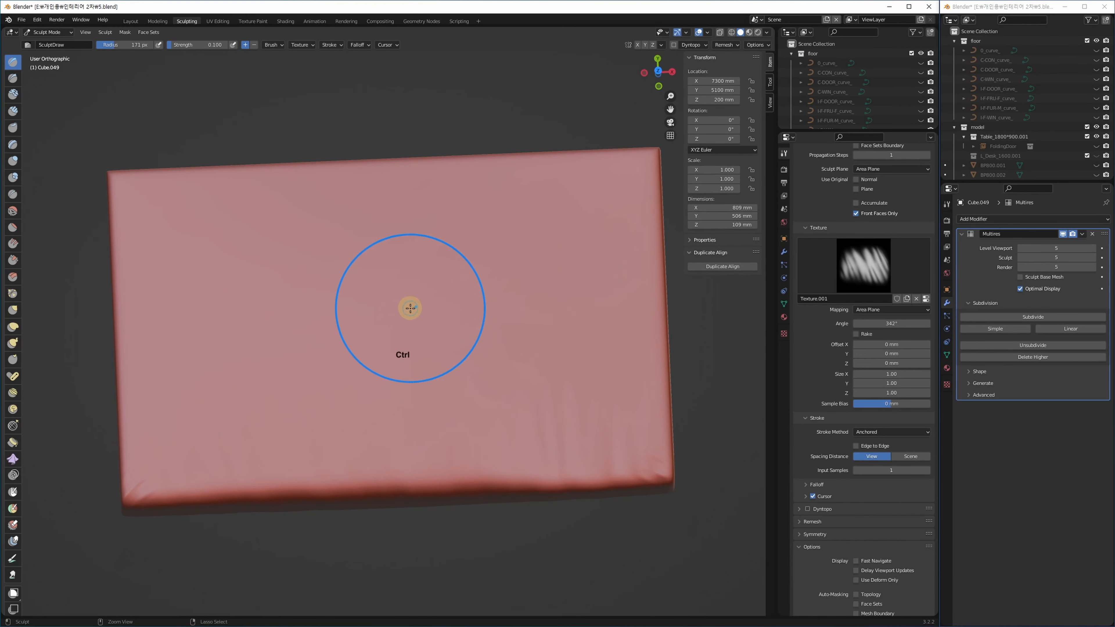
{"action": "mouse_move", "coordinate": [406, 259]}
{"action": "left_mouse_down", "text": "ctrl"}
{"action": "mouse_move", "coordinate": [506, 90]}
{"action": "mouse_move", "coordinate": [472, 16]}
{"action": "mouse_move", "coordinate": [418, 44]}
{"action": "left_mouse_up", "text": "ctrl"}
Orbit around the slab to inspect its wrinkled top, front edge and left side.
{"action": "mouse_move", "coordinate": [466, 488]}
{"action": "middle_mouse_down", "text": "alt"}
{"action": "mouse_move", "coordinate": [488, 424]}
{"action": "mouse_move", "coordinate": [463, 413]}
{"action": "middle_mouse_up", "text": "alt"}
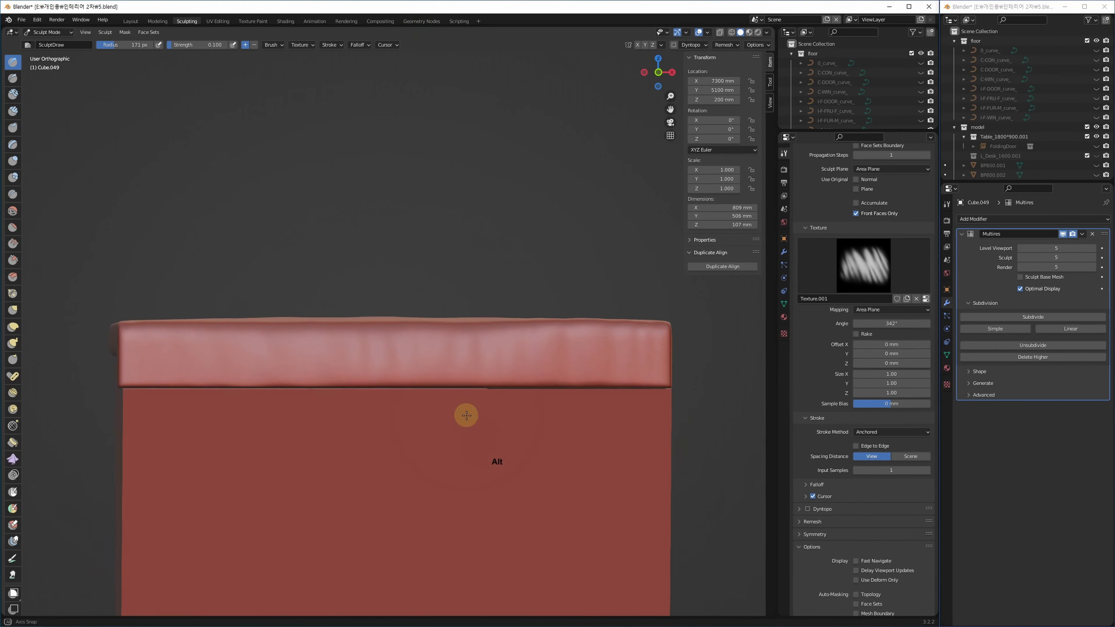
{"action": "middle_click_drag", "start_coordinate": [433, 362], "coordinate": [484, 358], "text": "alt"}
{"action": "scroll", "coordinate": [570, 339], "scroll_direction": "up", "scroll_amount": 4}
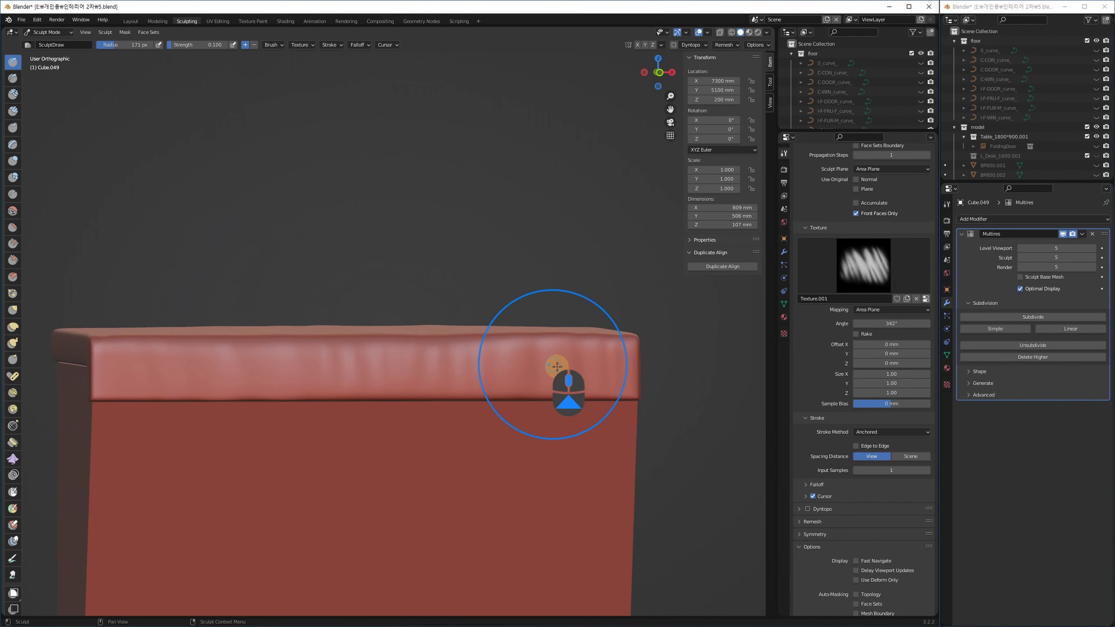
{"action": "middle_click_drag", "start_coordinate": [566, 290], "coordinate": [416, 430], "text": "alt"}
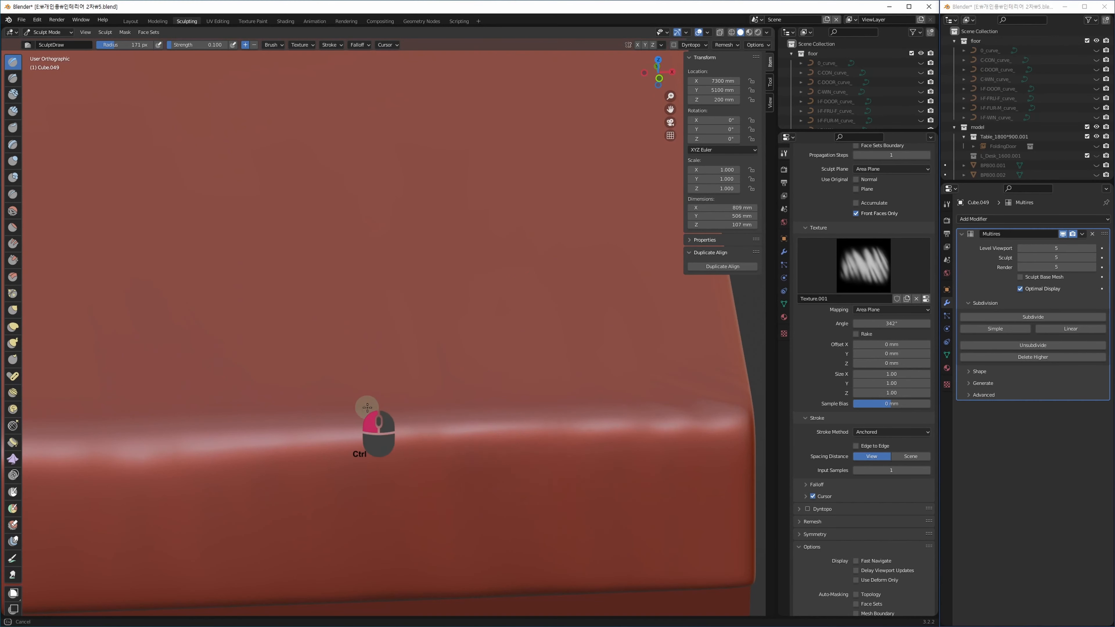
{"action": "middle_click_drag", "start_coordinate": [497, 374], "coordinate": [490, 329]}
{"action": "scroll", "coordinate": [509, 374], "scroll_direction": "down", "scroll_amount": 2, "text": "alt"}
{"action": "middle_click_drag", "start_coordinate": [508, 380], "coordinate": [513, 358], "text": "alt"}
{"action": "middle_click_drag", "start_coordinate": [521, 450], "coordinate": [400, 338], "text": "alt"}
{"action": "middle_click_drag", "start_coordinate": [401, 337], "coordinate": [446, 361], "text": "alt"}
{"action": "middle_click_drag", "start_coordinate": [319, 472], "coordinate": [369, 483], "text": "ctrl"}
{"action": "middle_click_drag", "start_coordinate": [375, 479], "coordinate": [415, 475], "text": "alt"}
{"action": "scroll", "coordinate": [207, 463], "scroll_direction": "up", "scroll_amount": 5}
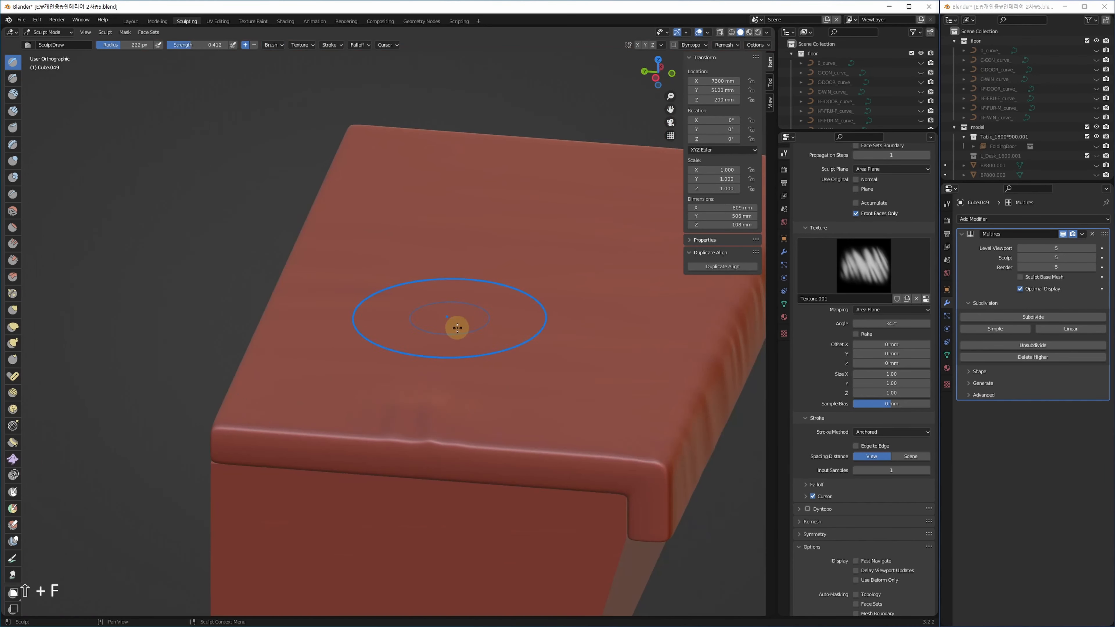
Set the Draw brush strength to 0.339 and stamp wrinkles into the slab's front edge.
{"action": "key", "text": "ctrl+z"}
{"action": "mouse_move", "coordinate": [330, 454]}
{"action": "middle_mouse_down", "text": "alt"}
{"action": "mouse_move", "coordinate": [357, 448]}
{"action": "mouse_move", "coordinate": [369, 461]}
{"action": "middle_mouse_up", "text": "alt"}
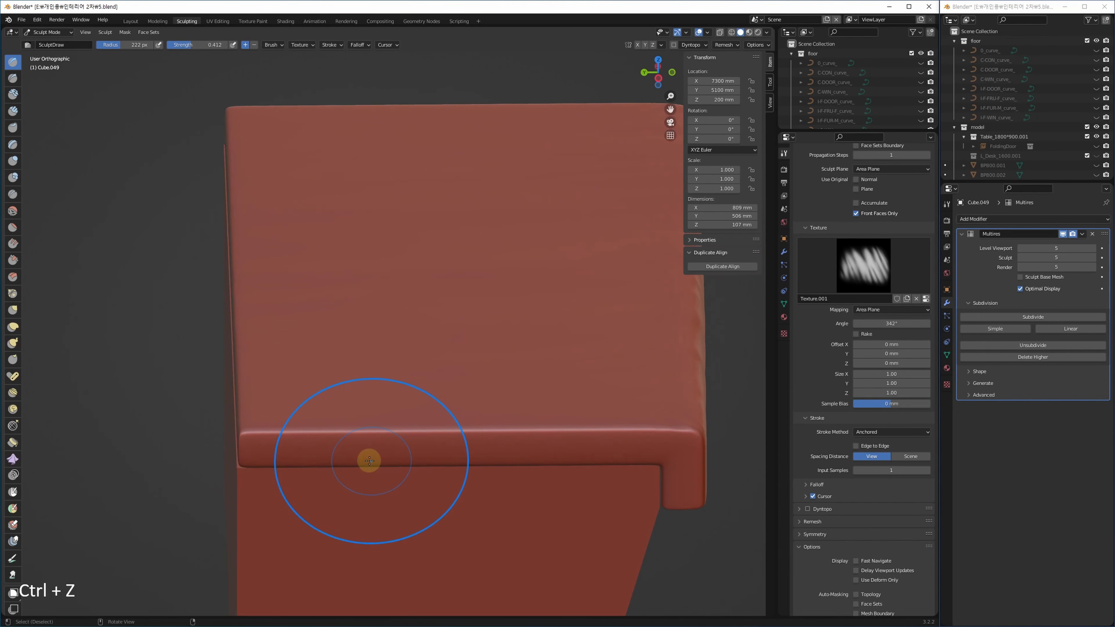
{"action": "scroll", "coordinate": [342, 461], "scroll_direction": "up", "scroll_amount": 6}
{"action": "key", "text": "shift+f"}
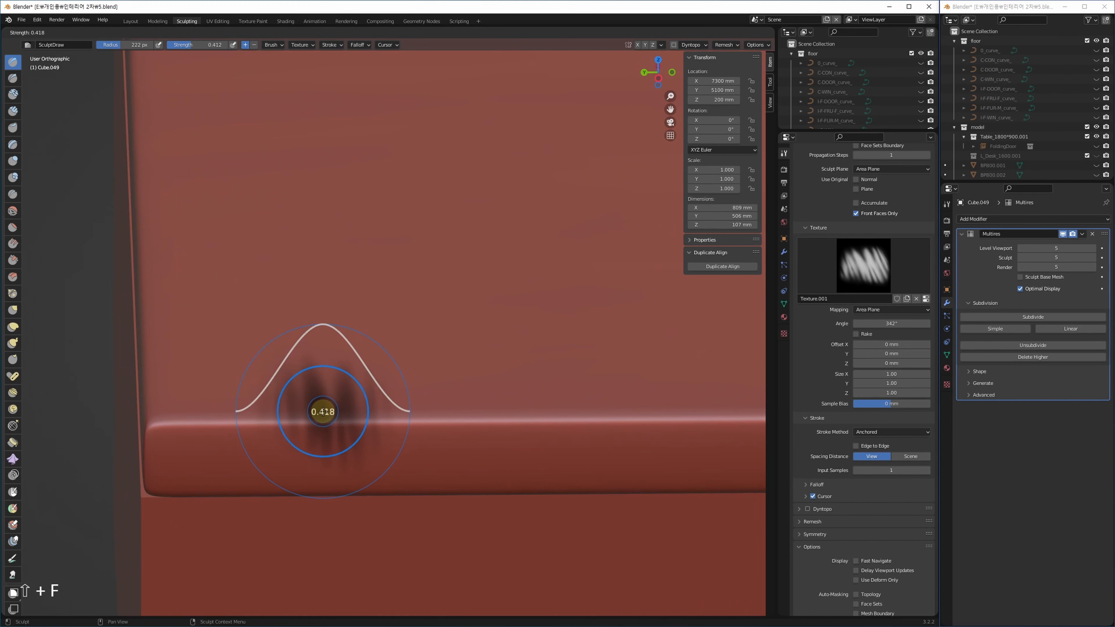
{"action": "left_click", "coordinate": [317, 413]}
{"action": "mouse_move", "coordinate": [262, 424]}
{"action": "left_mouse_down"}
{"action": "mouse_move", "coordinate": [279, 297]}
{"action": "mouse_move", "coordinate": [280, 307]}
{"action": "left_mouse_up"}
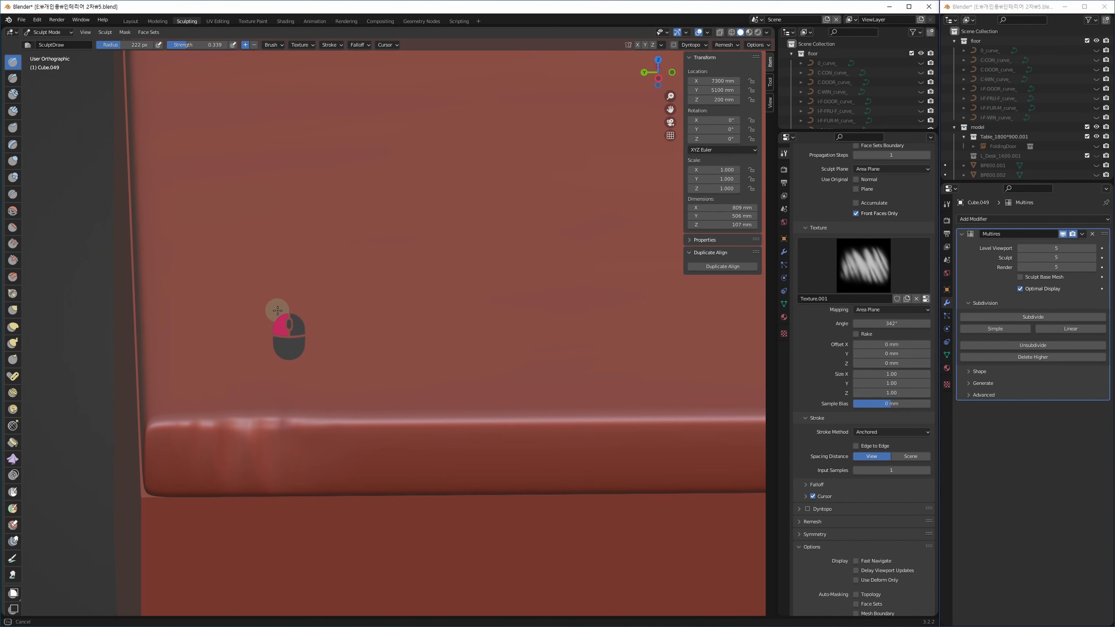
Press dents into the front edge, undoing the rejected wavy dent.
{"action": "left_click_drag", "start_coordinate": [277, 310], "coordinate": [279, 312]}
{"action": "middle_click_drag", "start_coordinate": [430, 416], "coordinate": [274, 379], "text": "shift"}
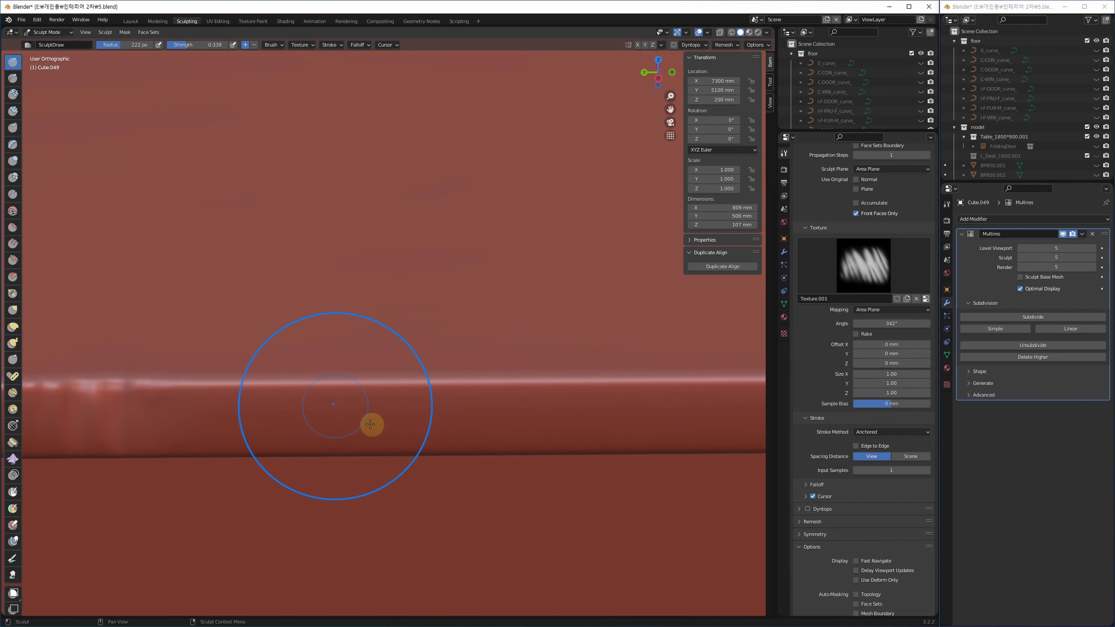
{"action": "middle_click_drag", "start_coordinate": [436, 418], "coordinate": [412, 368], "text": "shift"}
{"action": "mouse_move", "coordinate": [413, 368]}
{"action": "left_mouse_down"}
{"action": "mouse_move", "coordinate": [584, 358]}
{"action": "mouse_move", "coordinate": [493, 358]}
{"action": "mouse_move", "coordinate": [592, 249]}
{"action": "mouse_move", "coordinate": [518, 289]}
{"action": "left_mouse_up"}
{"action": "key", "text": "ctrl+z"}
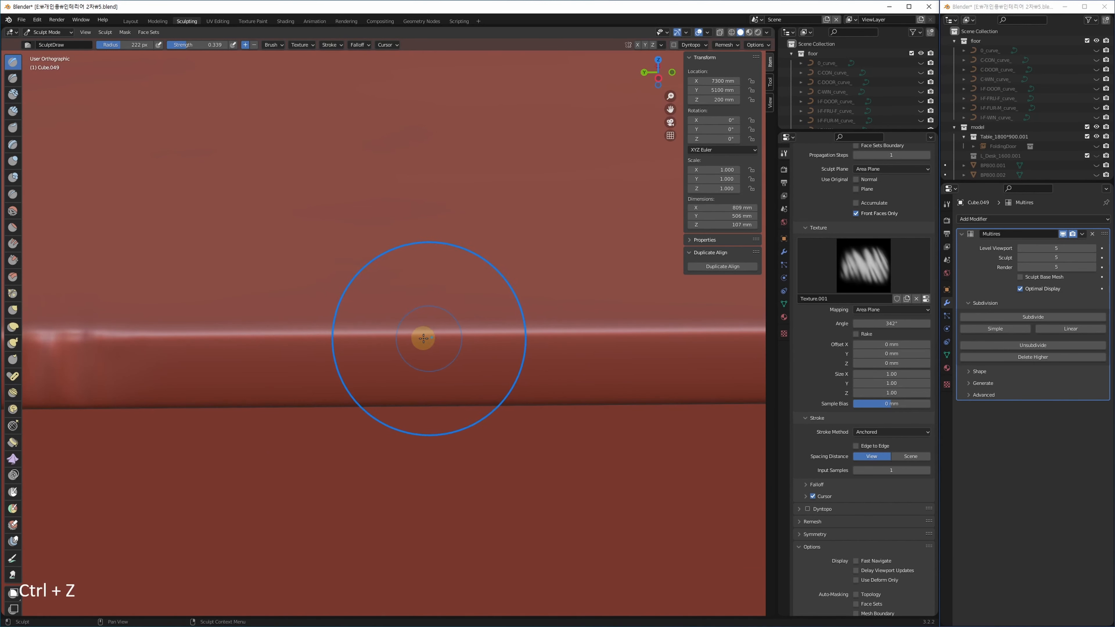
{"action": "mouse_move", "coordinate": [424, 340]}
{"action": "left_mouse_down"}
{"action": "mouse_move", "coordinate": [573, 200]}
{"action": "mouse_move", "coordinate": [538, 247]}
{"action": "left_mouse_up"}
{"action": "middle_click_drag", "start_coordinate": [580, 312], "coordinate": [272, 354], "text": "shift"}
{"action": "mouse_move", "coordinate": [350, 389]}
{"action": "left_mouse_down"}
{"action": "mouse_move", "coordinate": [439, 393]}
{"action": "mouse_move", "coordinate": [416, 387]}
{"action": "left_mouse_up"}
{"action": "middle_click_drag", "start_coordinate": [415, 386], "coordinate": [550, 357], "text": "shift"}
{"action": "scroll", "coordinate": [550, 356], "scroll_direction": "down", "scroll_amount": 2}
Smooth the dented front edge with an enlarged Smooth brush, undoing one stroke.
{"action": "left_click", "coordinate": [13, 211]}
{"action": "key", "text": "f"}
{"action": "left_click", "coordinate": [520, 363]}
{"action": "key", "text": "shift+f"}
{"action": "left_click", "coordinate": [545, 361]}
{"action": "left_click_drag", "start_coordinate": [326, 334], "coordinate": [287, 345]}
{"action": "middle_click_drag", "start_coordinate": [47, 356], "coordinate": [327, 313], "text": "shift"}
{"action": "key", "text": "ctrl+z"}
{"action": "key", "text": "ctrl+z"}
Readjust the Smooth brush radius and strength and smooth the slab's left edge.
{"action": "key", "text": "f"}
{"action": "left_click", "coordinate": [430, 325]}
{"action": "key", "text": "shift+f"}
{"action": "left_click", "coordinate": [430, 324]}
{"action": "left_click_drag", "start_coordinate": [346, 304], "coordinate": [326, 306]}
{"action": "mouse_move", "coordinate": [617, 319]}
{"action": "middle_mouse_down", "text": "shift"}
{"action": "mouse_move", "coordinate": [482, 331]}
{"action": "mouse_move", "coordinate": [431, 363]}
{"action": "mouse_move", "coordinate": [465, 348]}
{"action": "middle_mouse_up", "text": "shift"}
Reshape the front edge with Draw wrinkle stamps at strength 0.236, plus an inverted stroke.
{"action": "left_click", "coordinate": [12, 62]}
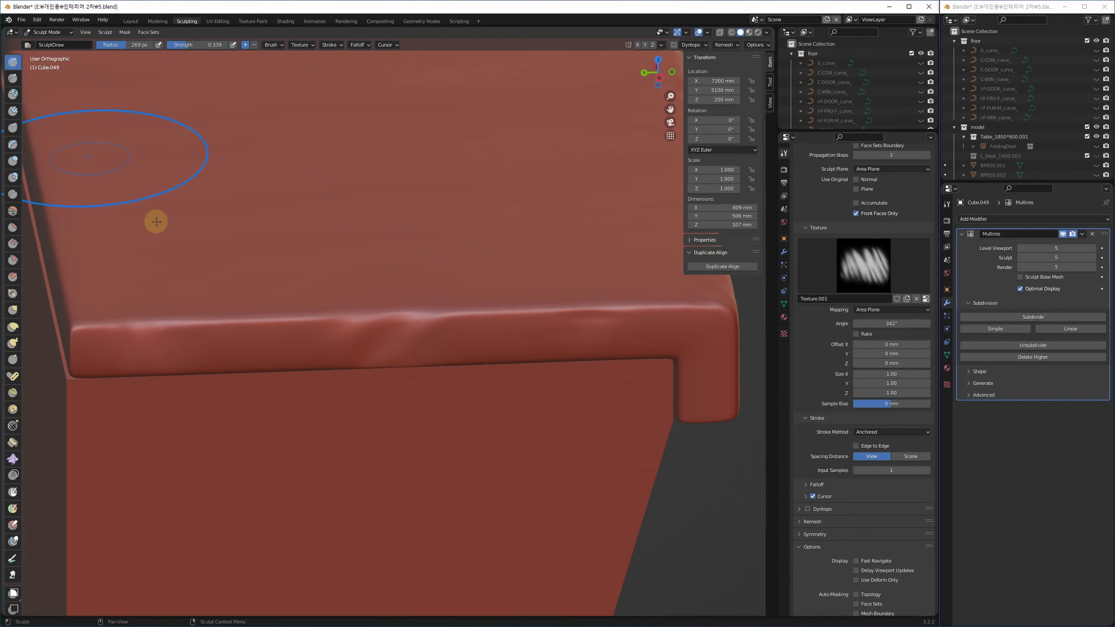
{"action": "left_click_drag", "start_coordinate": [265, 322], "coordinate": [270, 253]}
{"action": "key", "text": "ctrl+z"}
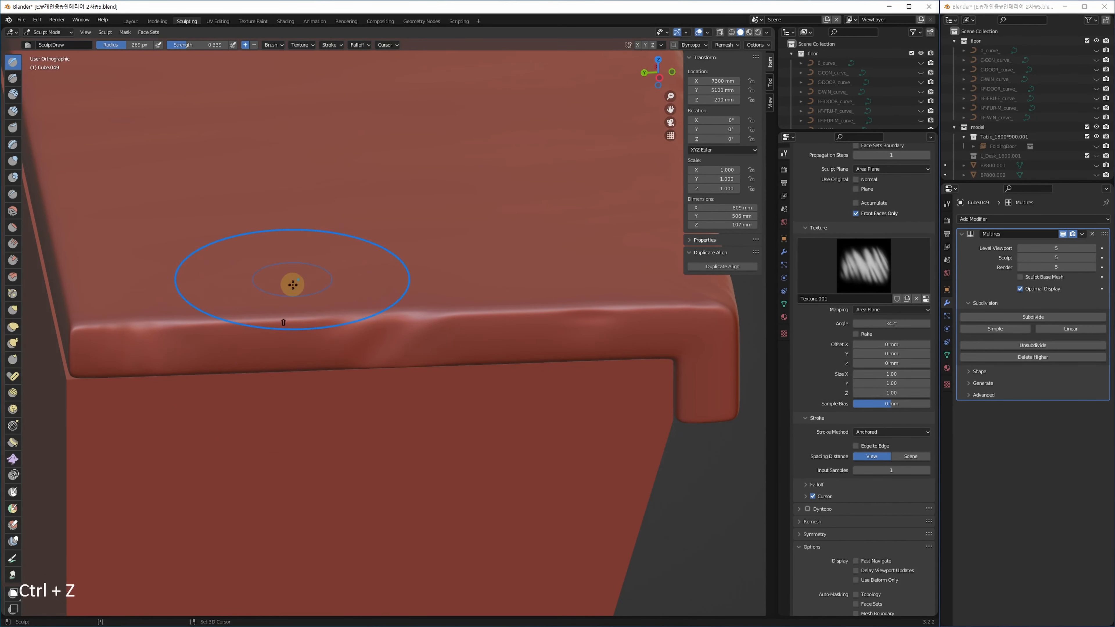
{"action": "key", "text": "shift+f"}
{"action": "left_click", "coordinate": [296, 310]}
{"action": "left_click_drag", "start_coordinate": [267, 320], "coordinate": [255, 213]}
{"action": "mouse_move", "coordinate": [516, 323]}
{"action": "left_mouse_down"}
{"action": "mouse_move", "coordinate": [502, 230]}
{"action": "mouse_move", "coordinate": [536, 202]}
{"action": "left_mouse_up"}
{"action": "mouse_move", "coordinate": [678, 317]}
{"action": "middle_mouse_down", "text": "shift"}
{"action": "mouse_move", "coordinate": [477, 347]}
{"action": "mouse_move", "coordinate": [452, 363]}
{"action": "mouse_move", "coordinate": [464, 240]}
{"action": "middle_mouse_up", "text": "shift"}
{"action": "left_click_drag", "start_coordinate": [457, 246], "coordinate": [436, 260], "text": "ctrl"}
{"action": "middle_click_drag", "start_coordinate": [436, 260], "coordinate": [470, 208], "text": "shift"}
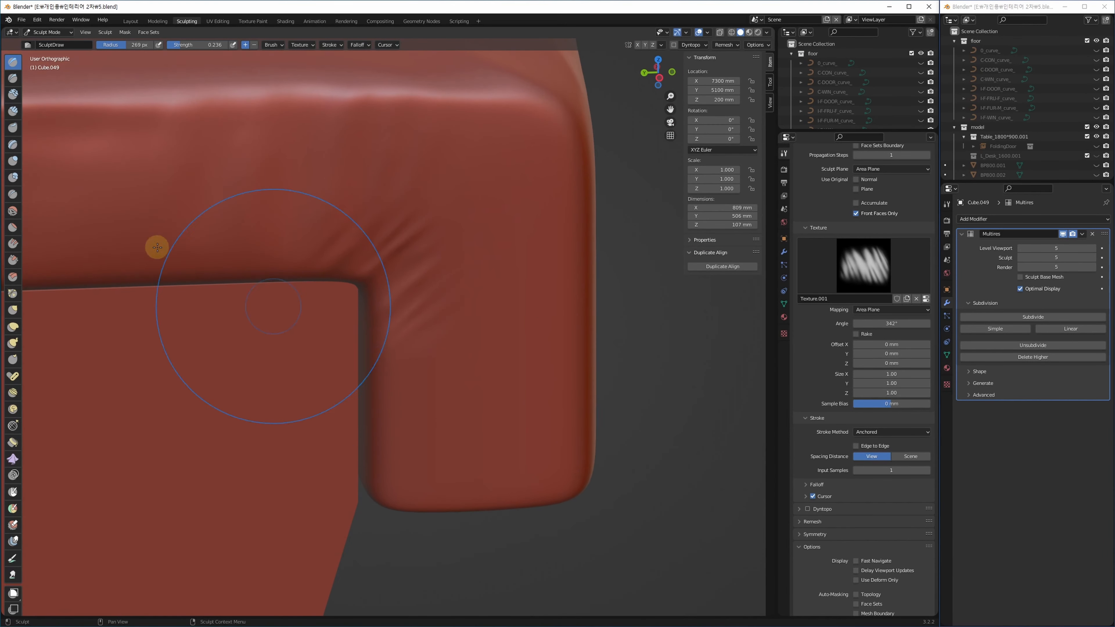
Smooth the cushion's inner corner, then deepen its wrinkles with a larger Draw brush.
{"action": "left_click", "coordinate": [12, 211]}
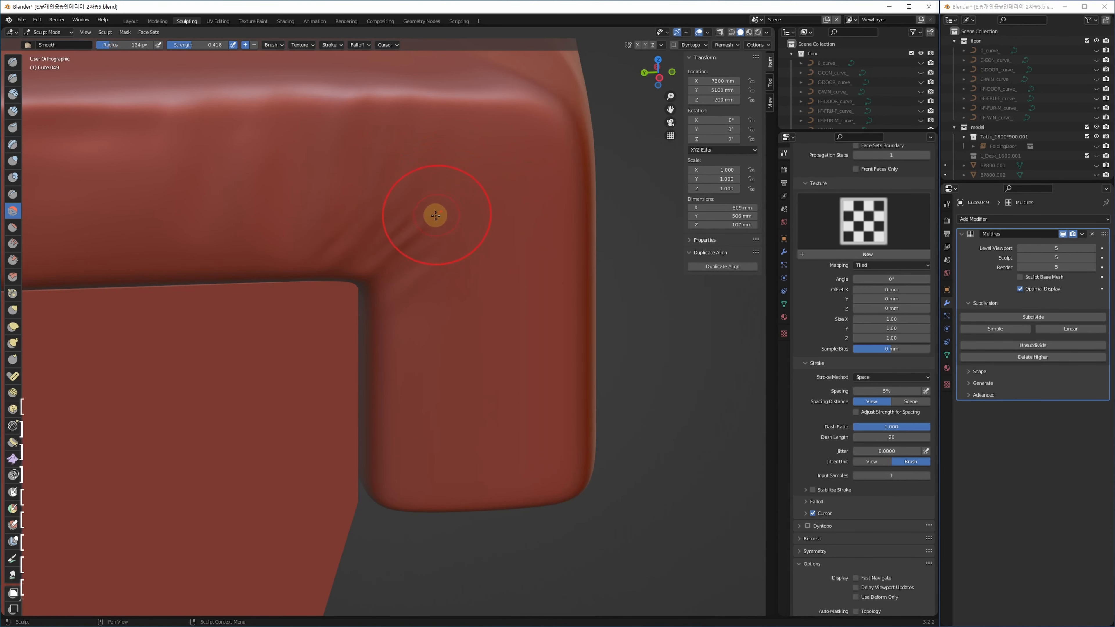
{"action": "left_click_drag", "start_coordinate": [349, 233], "coordinate": [349, 252]}
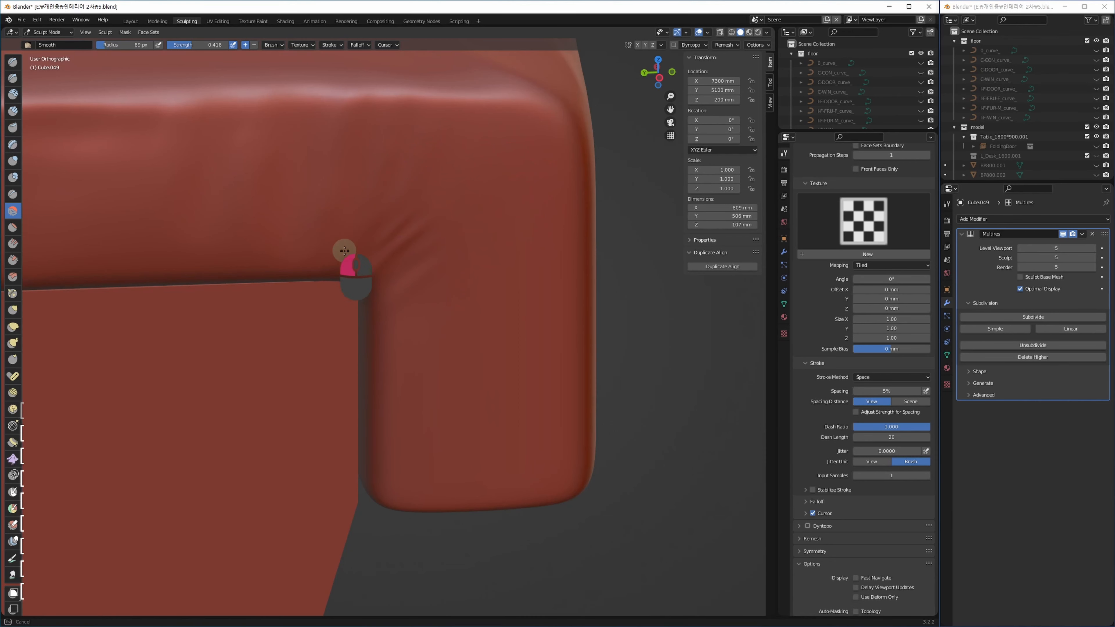
{"action": "left_click", "coordinate": [13, 63]}
{"action": "key", "text": "bracketright"}
{"action": "key", "text": "bracketright"}
{"action": "key", "text": "bracketright"}
{"action": "key", "text": "bracketright"}
{"action": "key", "text": "bracketright"}
{"action": "key", "text": "bracketright"}
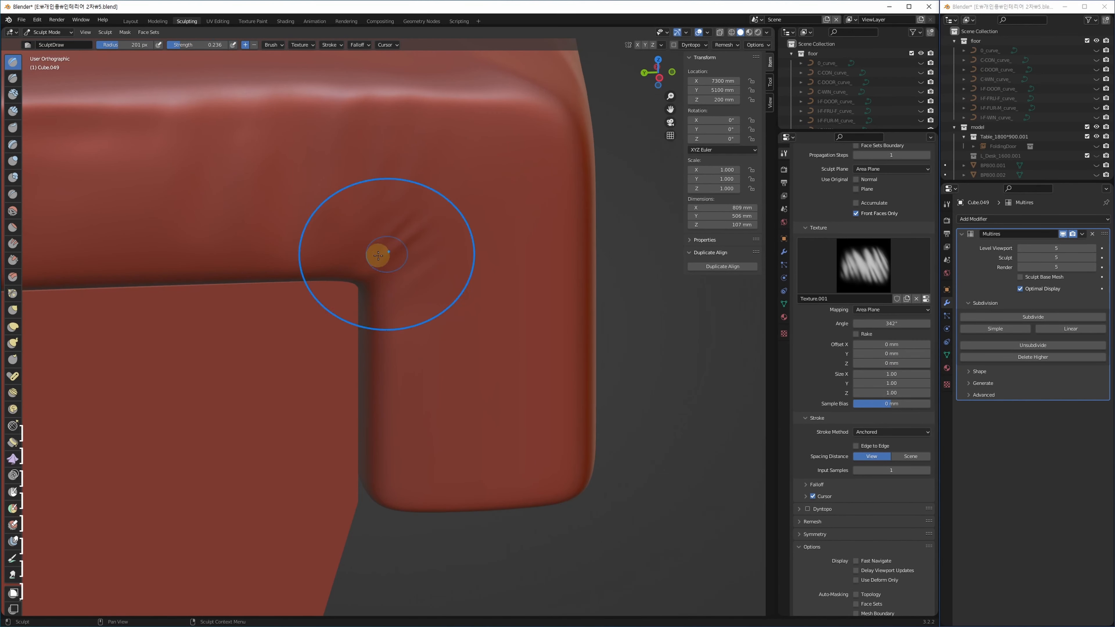
{"action": "left_click_drag", "start_coordinate": [378, 279], "coordinate": [436, 218]}
Add wrinkles at the lower corner and inspect the cushion from front and top views.
{"action": "mouse_move", "coordinate": [531, 146]}
{"action": "middle_mouse_down", "text": "shift"}
{"action": "mouse_move", "coordinate": [411, 214]}
{"action": "mouse_move", "coordinate": [403, 267]}
{"action": "mouse_move", "coordinate": [361, 229]}
{"action": "middle_mouse_up", "text": "shift"}
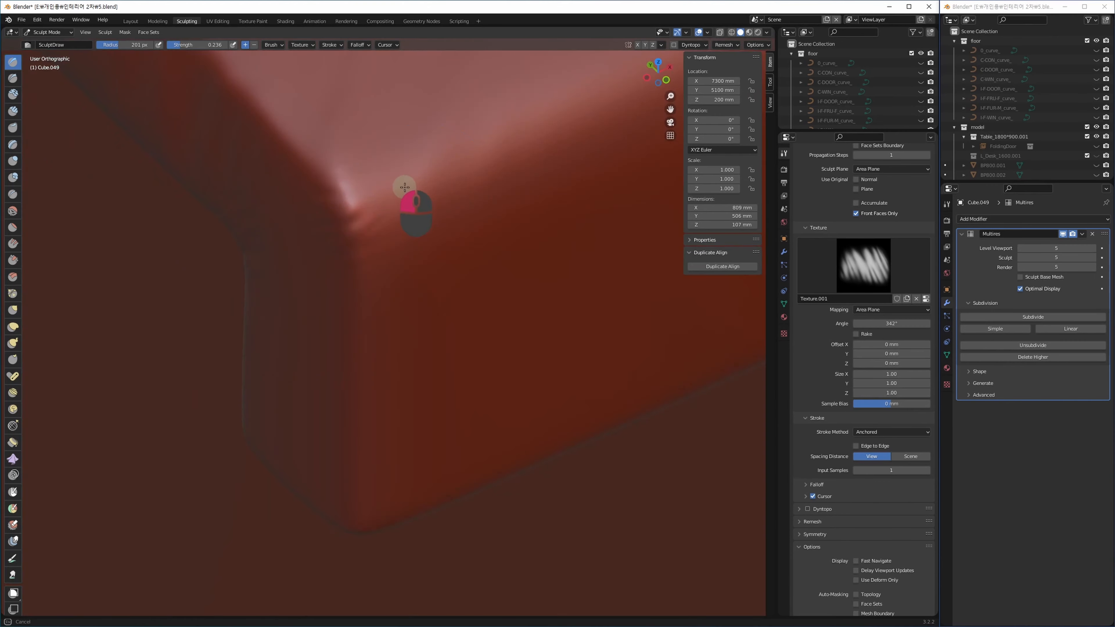
{"action": "middle_click_drag", "start_coordinate": [404, 187], "coordinate": [417, 273]}
{"action": "left_click_drag", "start_coordinate": [379, 447], "coordinate": [361, 398]}
{"action": "left_click_drag", "start_coordinate": [309, 429], "coordinate": [321, 319]}
{"action": "scroll", "coordinate": [323, 320], "scroll_direction": "down", "scroll_amount": 6}
{"action": "mouse_move", "coordinate": [475, 308]}
{"action": "middle_mouse_down"}
{"action": "mouse_move", "coordinate": [398, 328]}
{"action": "mouse_move", "coordinate": [360, 364]}
{"action": "middle_mouse_up"}
{"action": "scroll", "coordinate": [550, 366], "scroll_direction": "down", "scroll_amount": 3}
{"action": "middle_click_drag", "start_coordinate": [550, 366], "coordinate": [526, 309], "text": "shift"}
{"action": "middle_click_drag", "start_coordinate": [446, 289], "coordinate": [450, 398]}
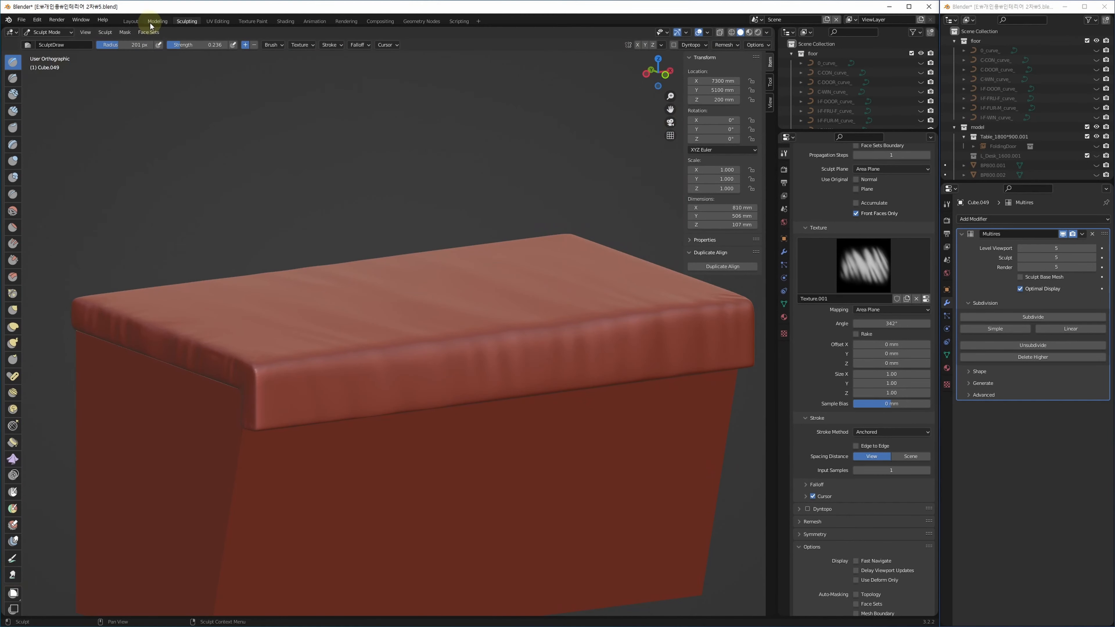
{"action": "left_click", "coordinate": [130, 21]}
Inspect the cushion in a maximised view, reveal hidden objects and restore the four-view layout.
{"action": "key", "text": "alt+w"}
{"action": "left_click_drag", "start_coordinate": [568, 473], "coordinate": [462, 278], "text": "alt"}
{"action": "scroll", "coordinate": [462, 278], "scroll_direction": "up", "scroll_amount": 3}
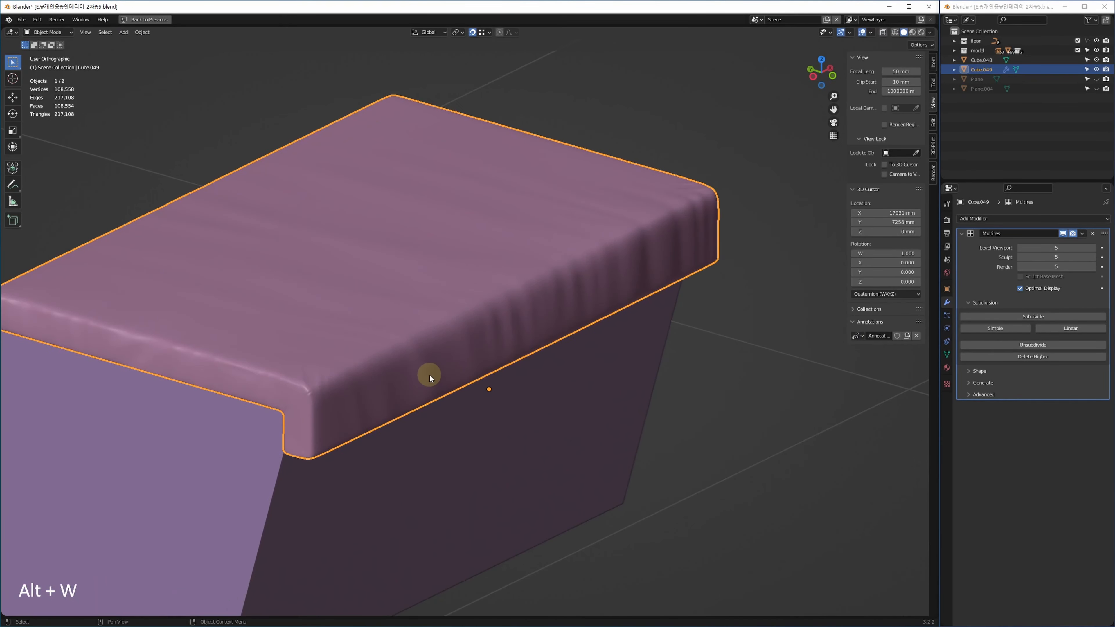
{"action": "middle_click_drag", "start_coordinate": [483, 333], "coordinate": [602, 264]}
{"action": "scroll", "coordinate": [490, 349], "scroll_direction": "up", "scroll_amount": 4}
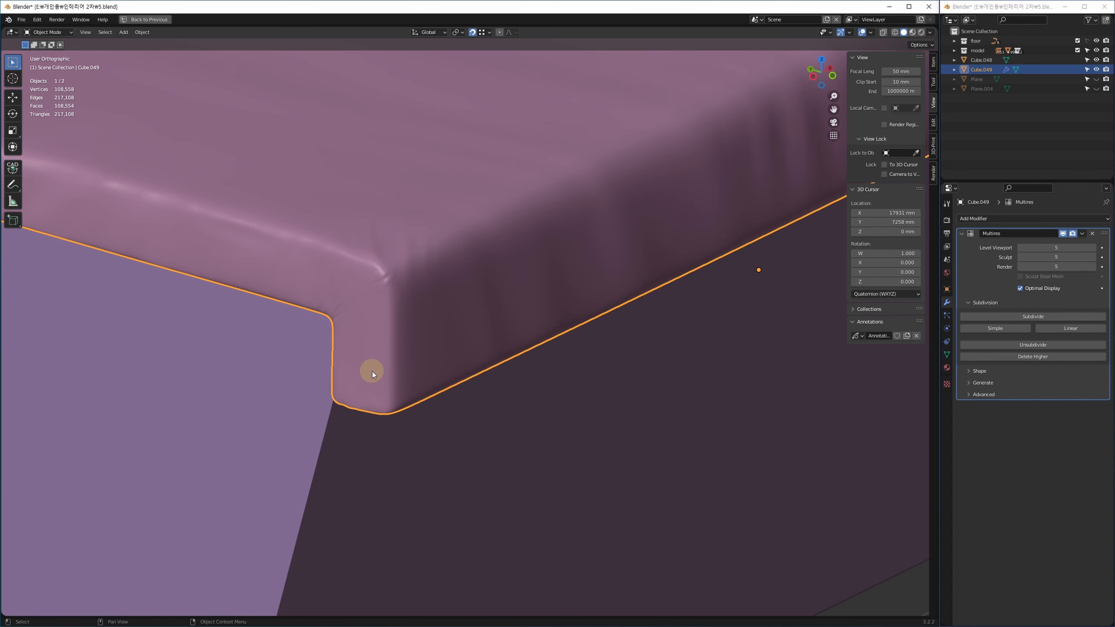
{"action": "scroll", "coordinate": [372, 371], "scroll_direction": "up", "scroll_amount": 5}
{"action": "middle_click_drag", "start_coordinate": [372, 371], "coordinate": [466, 374]}
{"action": "scroll", "coordinate": [450, 410], "scroll_direction": "down", "scroll_amount": 5}
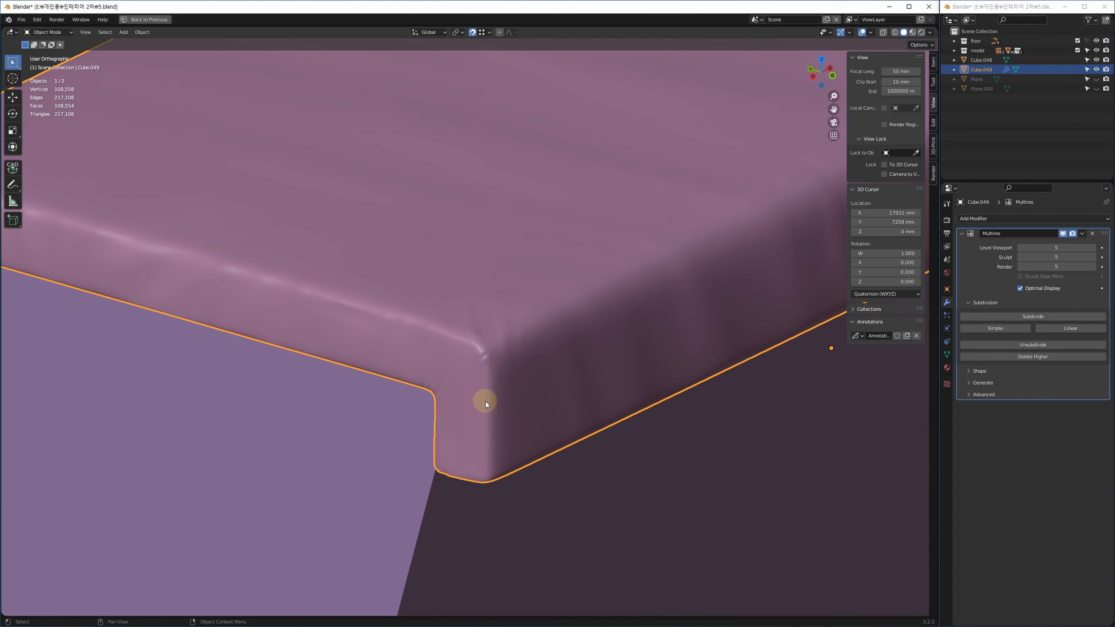
{"action": "key", "text": "alt+h"}
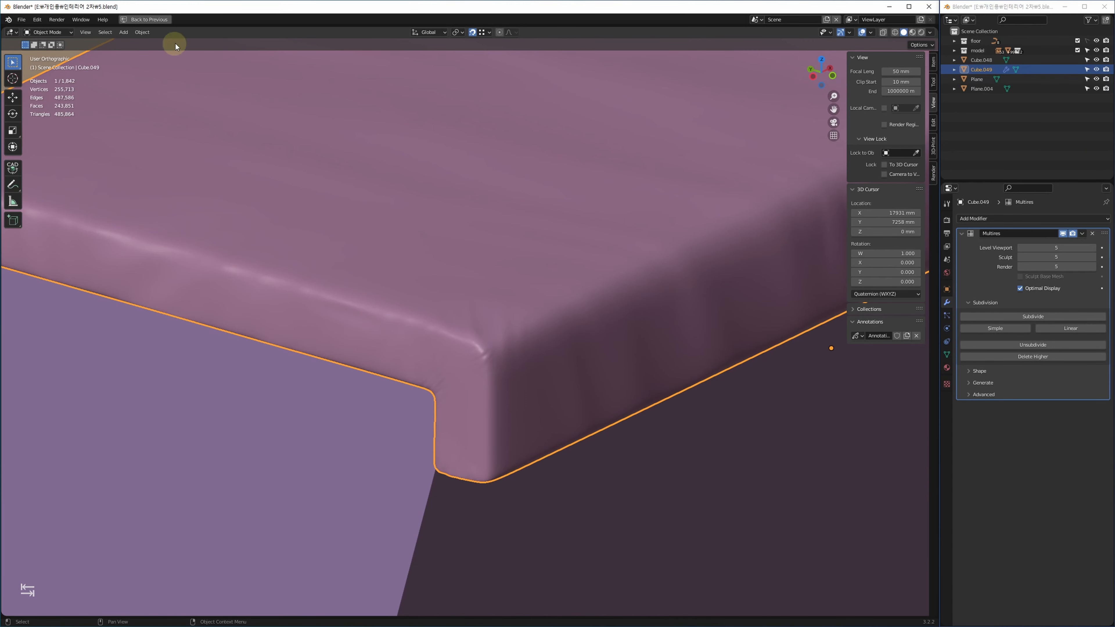
{"action": "key", "text": "alt+w"}
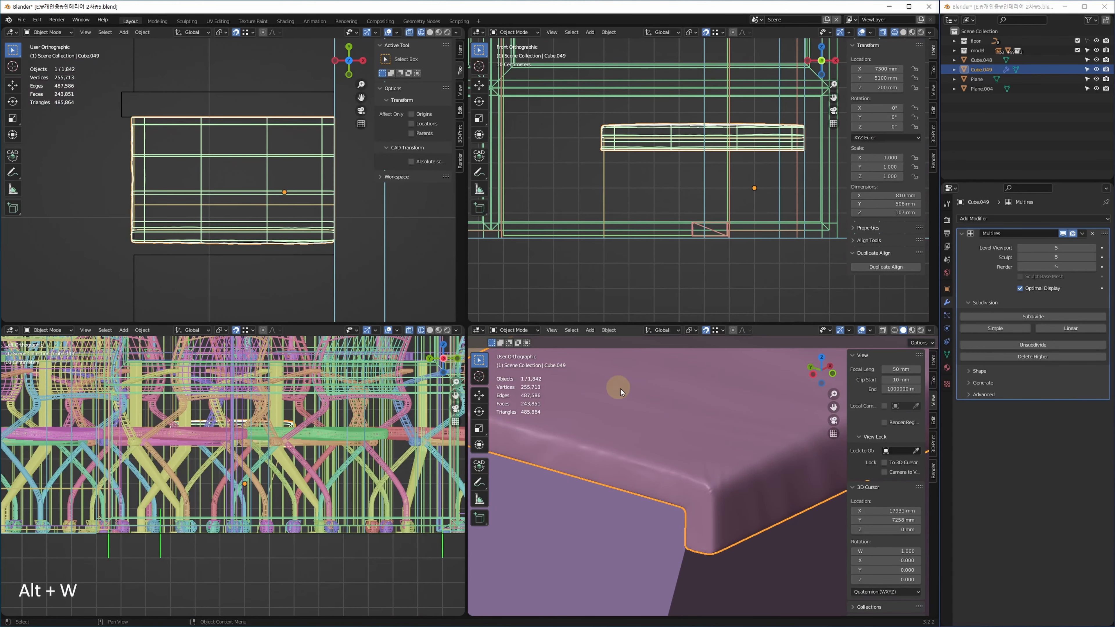
Switch to the Sculpting workspace and zoom onto the slab's front corner.
{"action": "left_click", "coordinate": [188, 22]}
{"action": "mouse_move", "coordinate": [341, 410]}
{"action": "middle_mouse_down"}
{"action": "mouse_move", "coordinate": [389, 429]}
{"action": "mouse_move", "coordinate": [436, 217]}
{"action": "mouse_move", "coordinate": [459, 189]}
{"action": "middle_mouse_up"}
{"action": "scroll", "coordinate": [473, 460], "scroll_direction": "up", "scroll_amount": 5}
{"action": "mouse_move", "coordinate": [473, 461]}
{"action": "middle_mouse_down", "text": "shift"}
{"action": "mouse_move", "coordinate": [438, 266]}
{"action": "mouse_move", "coordinate": [439, 180]}
{"action": "middle_mouse_up", "text": "shift"}
{"action": "scroll", "coordinate": [473, 299], "scroll_direction": "up", "scroll_amount": 4}
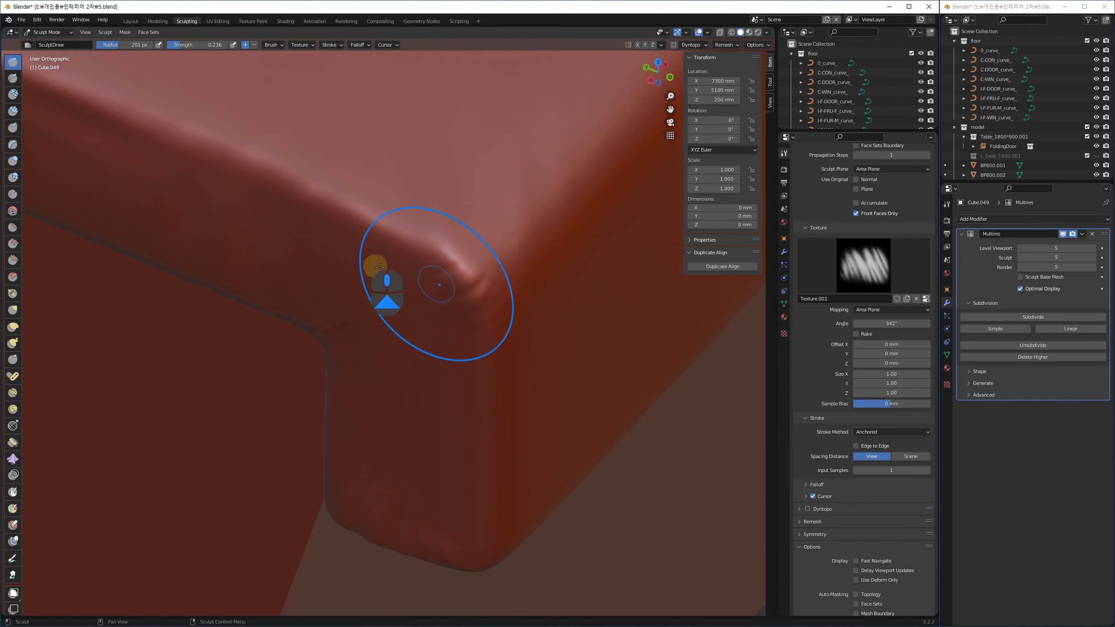
Pick the Crease brush at 14 px radius and 0.679 strength and crease near the corner.
{"action": "left_click", "coordinate": [13, 196]}
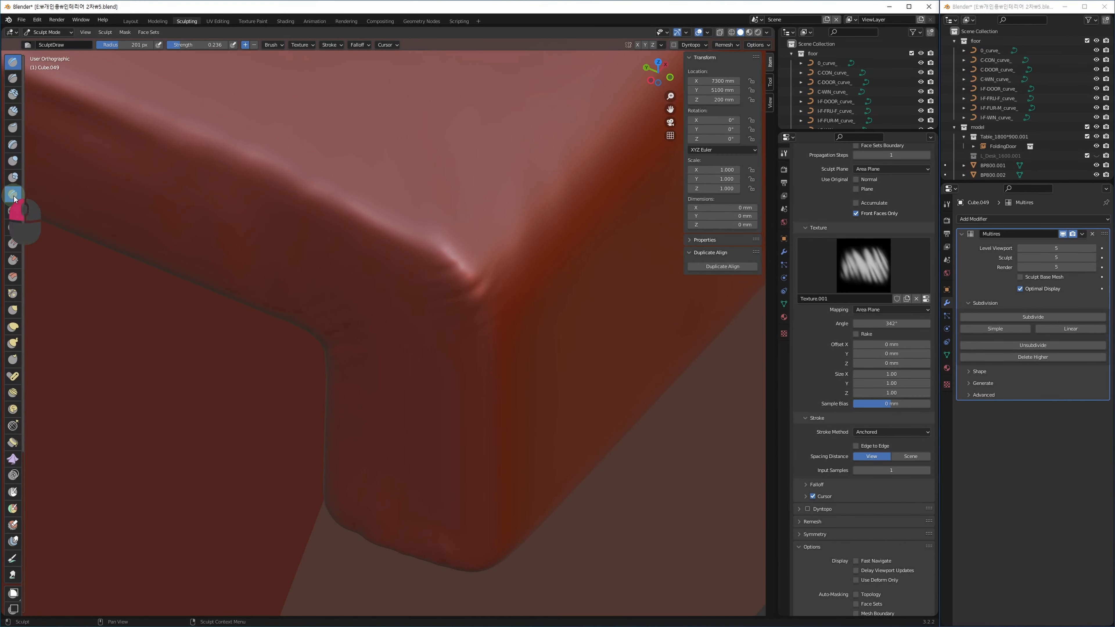
{"action": "key", "text": "bracketleft"}
{"action": "key", "text": "bracketleft"}
{"action": "key", "text": "bracketleft"}
{"action": "key", "text": "bracketleft"}
{"action": "key", "text": "bracketleft"}
{"action": "key", "text": "bracketleft"}
{"action": "key", "text": "bracketleft"}
{"action": "key", "text": "bracketleft"}
{"action": "key", "text": "bracketleft"}
{"action": "key", "text": "bracketleft"}
{"action": "key", "text": "bracketleft"}
{"action": "key", "text": "bracketleft"}
{"action": "key", "text": "bracketleft"}
{"action": "key", "text": "bracketleft"}
{"action": "key", "text": "bracketleft"}
{"action": "key", "text": "shift+f"}
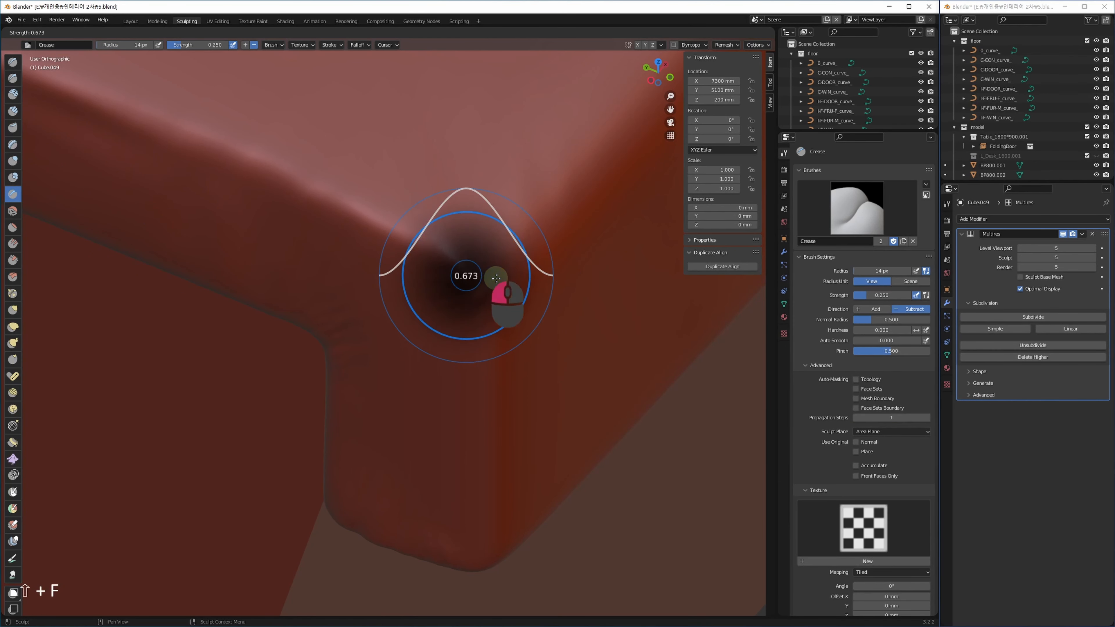
{"action": "left_click", "coordinate": [502, 285]}
{"action": "mouse_move", "coordinate": [495, 324]}
{"action": "middle_mouse_down"}
{"action": "mouse_move", "coordinate": [462, 244]}
{"action": "mouse_move", "coordinate": [391, 199]}
{"action": "middle_mouse_up"}
{"action": "mouse_move", "coordinate": [391, 199]}
{"action": "left_mouse_down"}
{"action": "mouse_move", "coordinate": [422, 217]}
{"action": "mouse_move", "coordinate": [498, 324]}
{"action": "left_mouse_up"}
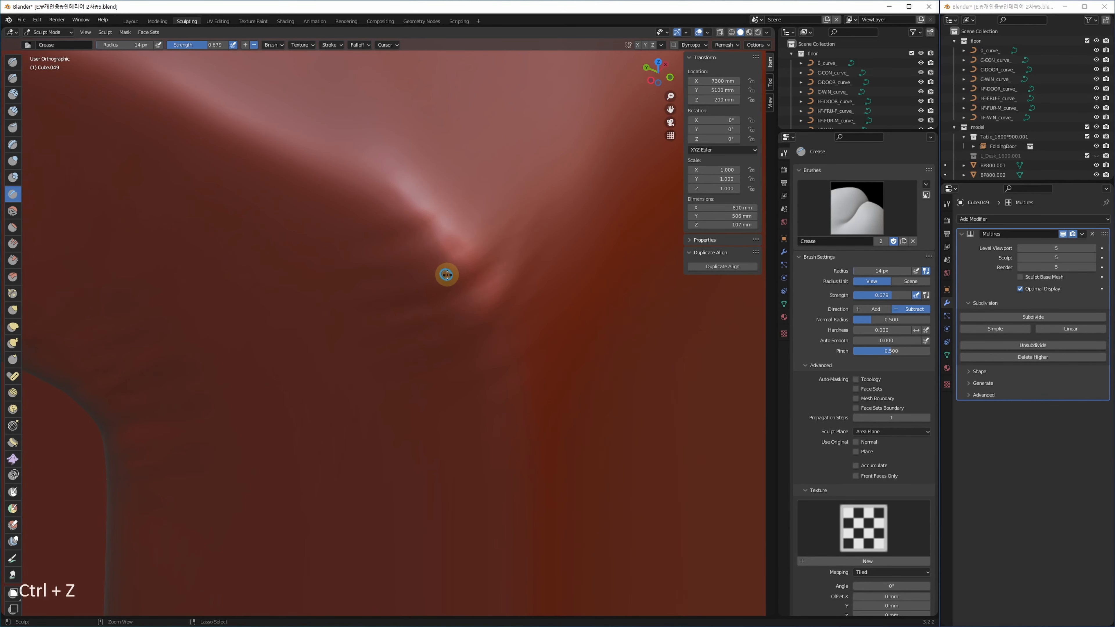
Raise Crease strength to 1.000 and crease the corner ridge and lower fold, undoing the last stroke.
{"action": "key", "text": "shift+f"}
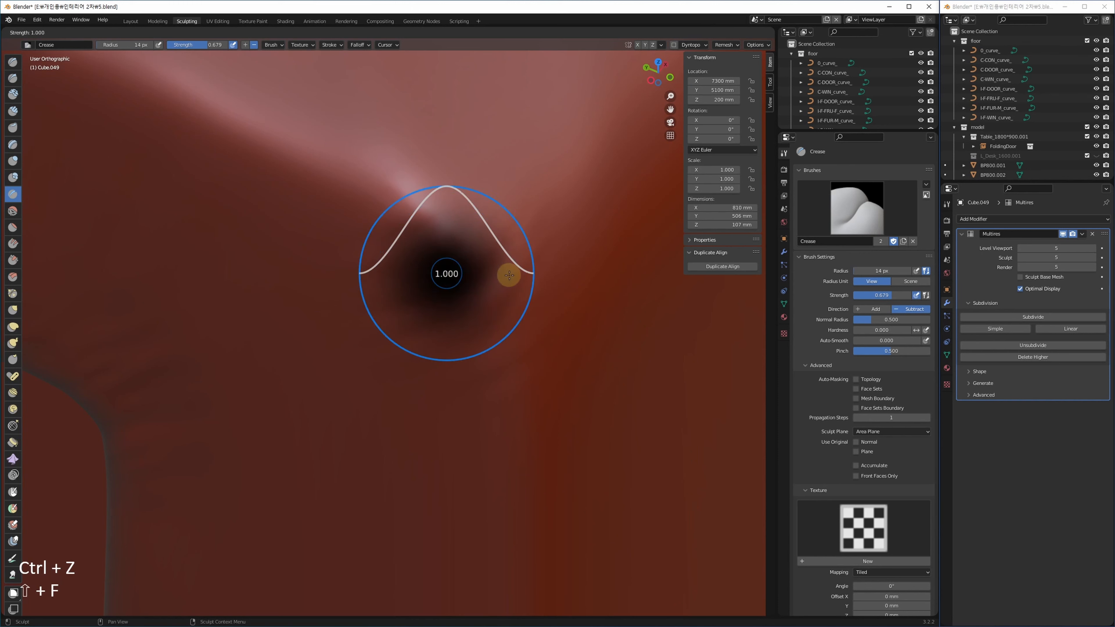
{"action": "left_click", "coordinate": [507, 276]}
{"action": "mouse_move", "coordinate": [431, 227]}
{"action": "left_mouse_down"}
{"action": "mouse_move", "coordinate": [474, 271]}
{"action": "mouse_move", "coordinate": [495, 363]}
{"action": "left_mouse_up"}
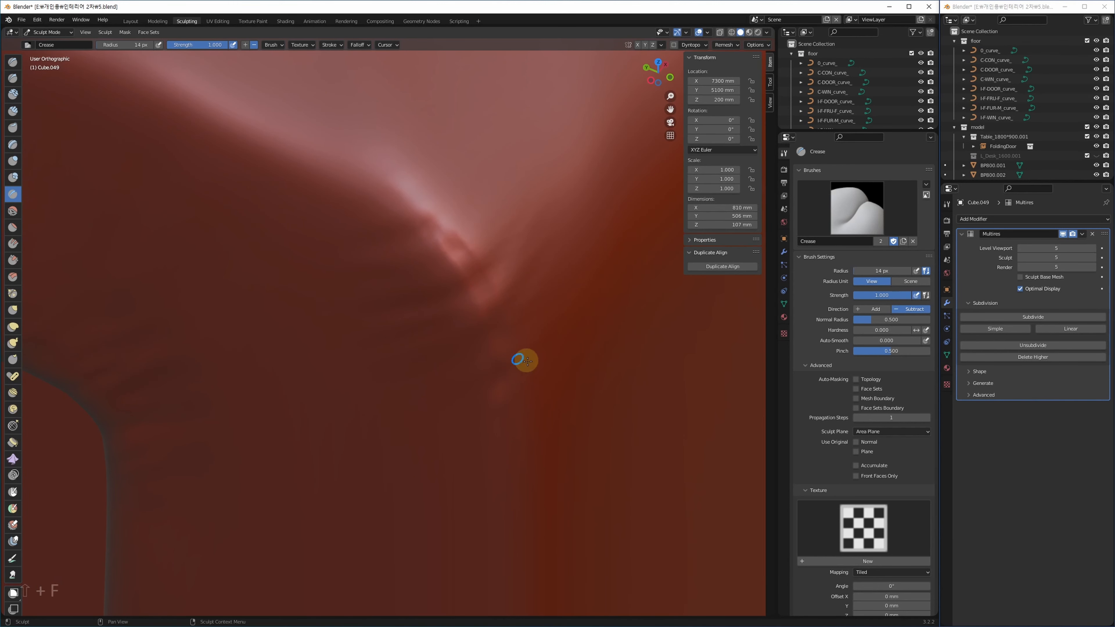
{"action": "middle_click_drag", "start_coordinate": [505, 347], "coordinate": [456, 231]}
{"action": "mouse_move", "coordinate": [456, 257]}
{"action": "left_mouse_down"}
{"action": "mouse_move", "coordinate": [453, 399]}
{"action": "mouse_move", "coordinate": [456, 300]}
{"action": "mouse_move", "coordinate": [455, 352]}
{"action": "left_mouse_up"}
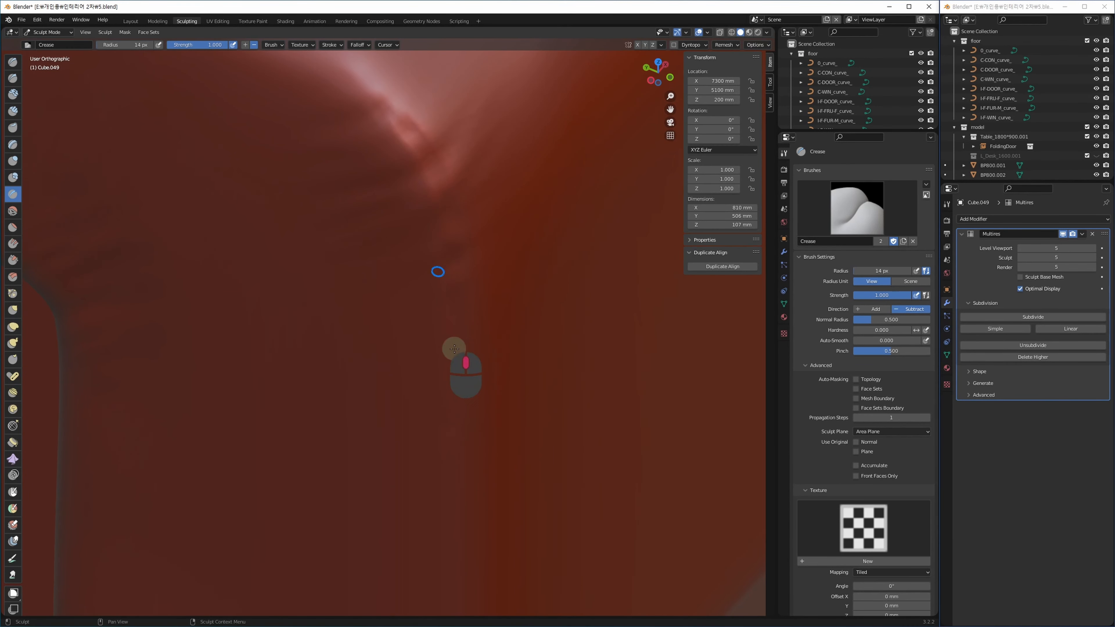
{"action": "middle_click_drag", "start_coordinate": [455, 348], "coordinate": [373, 302]}
{"action": "key", "text": "ctrl+z"}
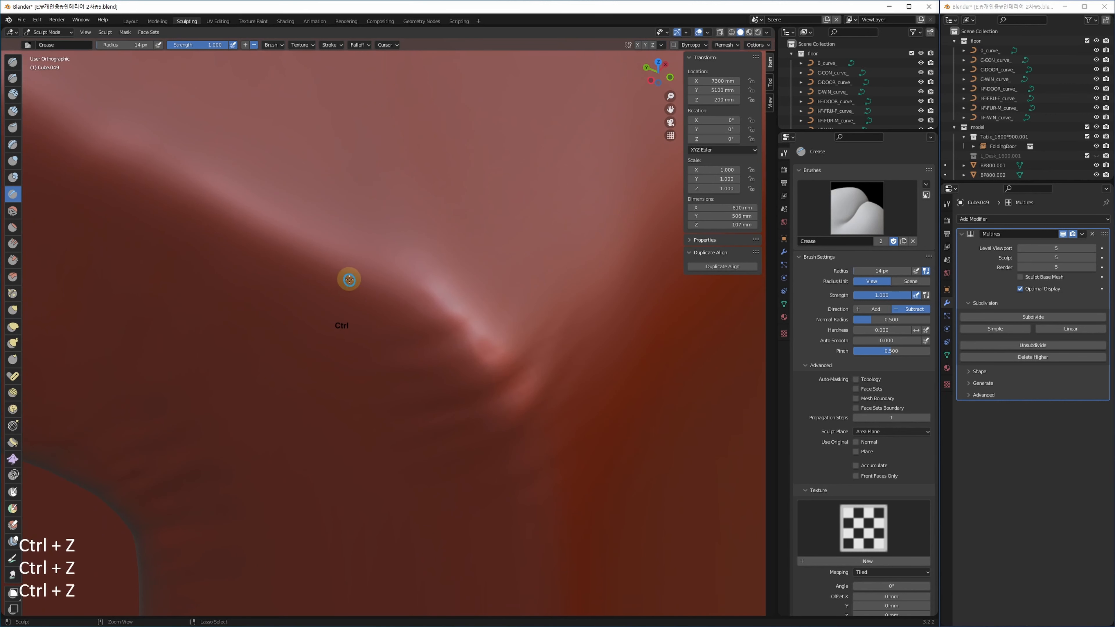
Crease the upper-left ridge and vertical edge, undo the last stroke and return to Layout.
{"action": "mouse_move", "coordinate": [246, 227]}
{"action": "middle_mouse_down", "text": "shift"}
{"action": "mouse_move", "coordinate": [321, 237]}
{"action": "mouse_move", "coordinate": [301, 218]}
{"action": "middle_mouse_up", "text": "shift"}
{"action": "scroll", "coordinate": [297, 215], "scroll_direction": "down", "scroll_amount": 3}
{"action": "mouse_move", "coordinate": [237, 194]}
{"action": "left_mouse_down"}
{"action": "mouse_move", "coordinate": [336, 245]}
{"action": "mouse_move", "coordinate": [310, 222]}
{"action": "mouse_move", "coordinate": [493, 345]}
{"action": "mouse_move", "coordinate": [508, 369]}
{"action": "mouse_move", "coordinate": [531, 545]}
{"action": "left_mouse_up"}
{"action": "middle_click_drag", "start_coordinate": [510, 373], "coordinate": [495, 348], "text": "shift"}
{"action": "scroll", "coordinate": [496, 373], "scroll_direction": "down", "scroll_amount": 6}
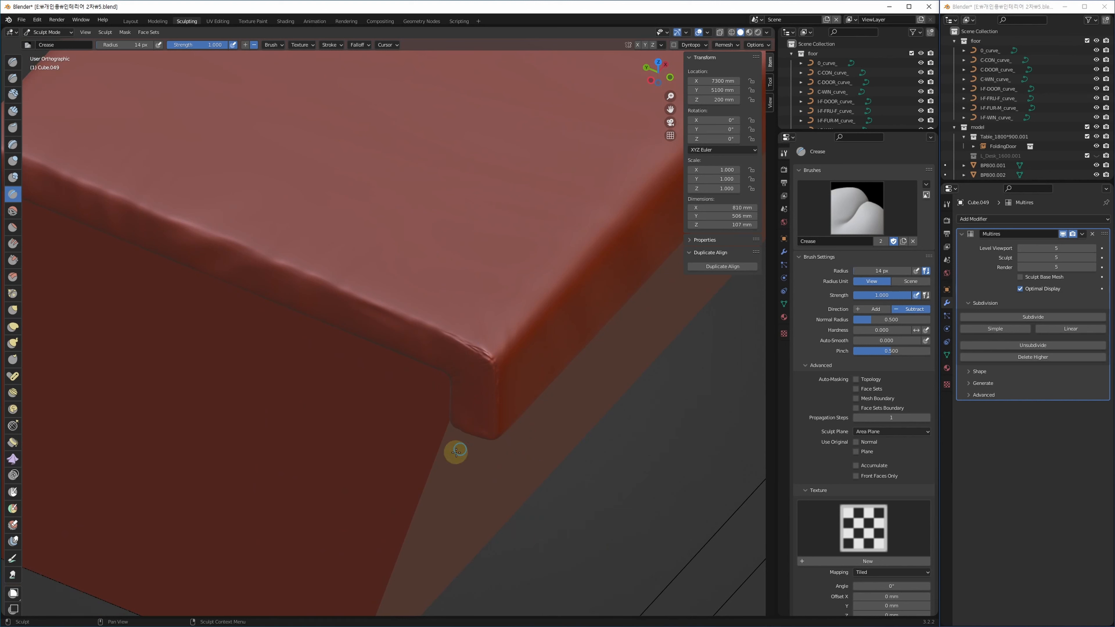
{"action": "key", "text": "ctrl+z"}
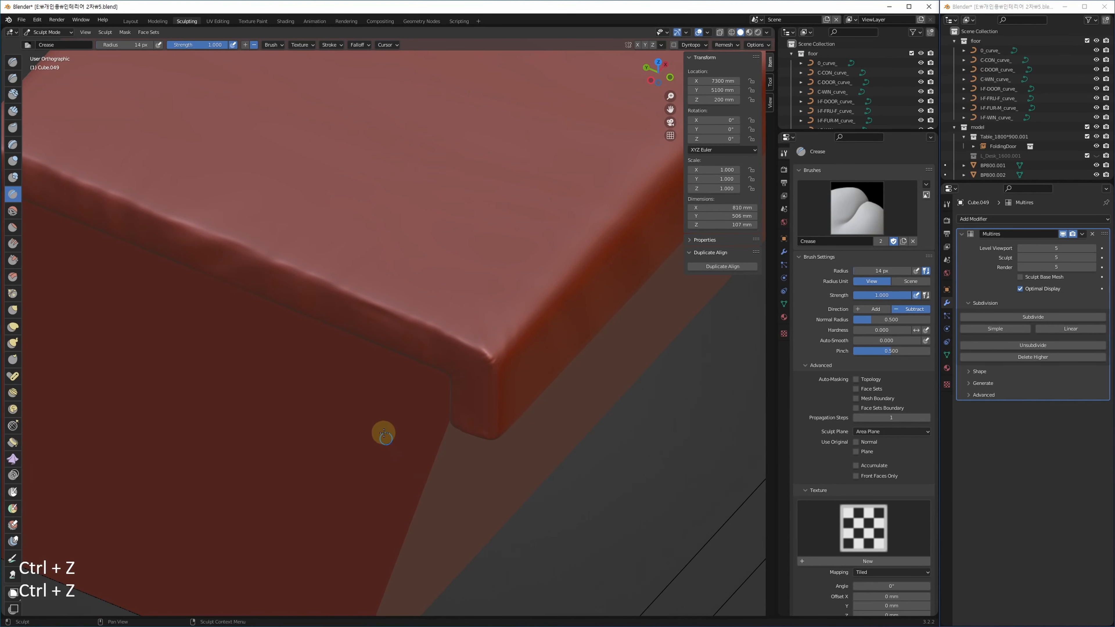
{"action": "left_click", "coordinate": [131, 22]}
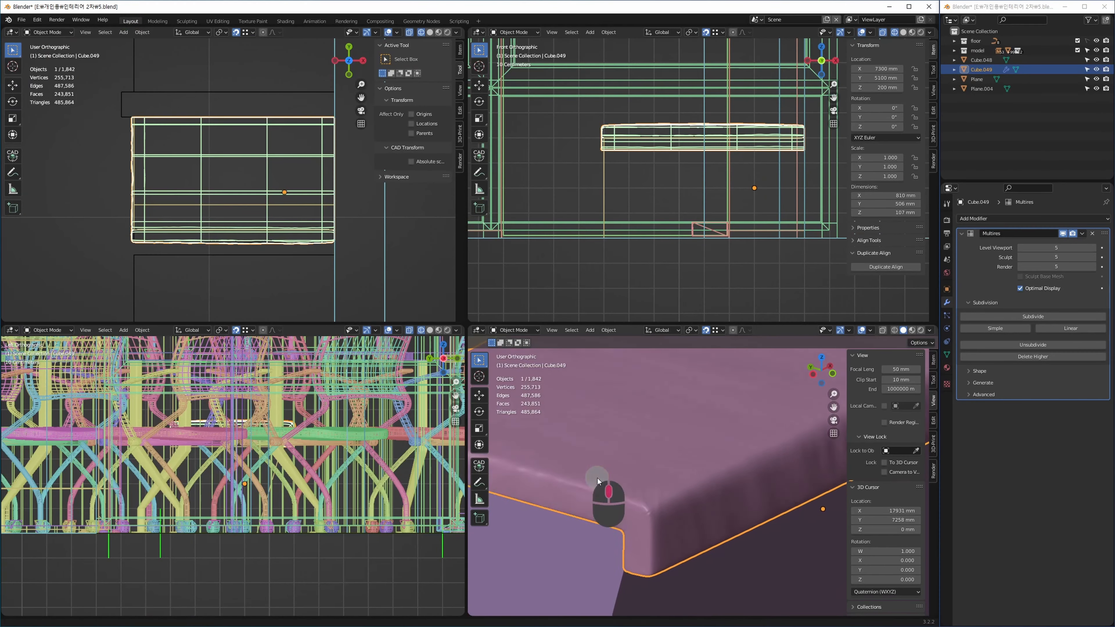
Maximise the viewport, add desk L_Desk_1600.005 to the cushion selection and isolate both in local view.
{"action": "key", "text": "alt+w"}
{"action": "scroll", "coordinate": [526, 389], "scroll_direction": "down", "scroll_amount": 6}
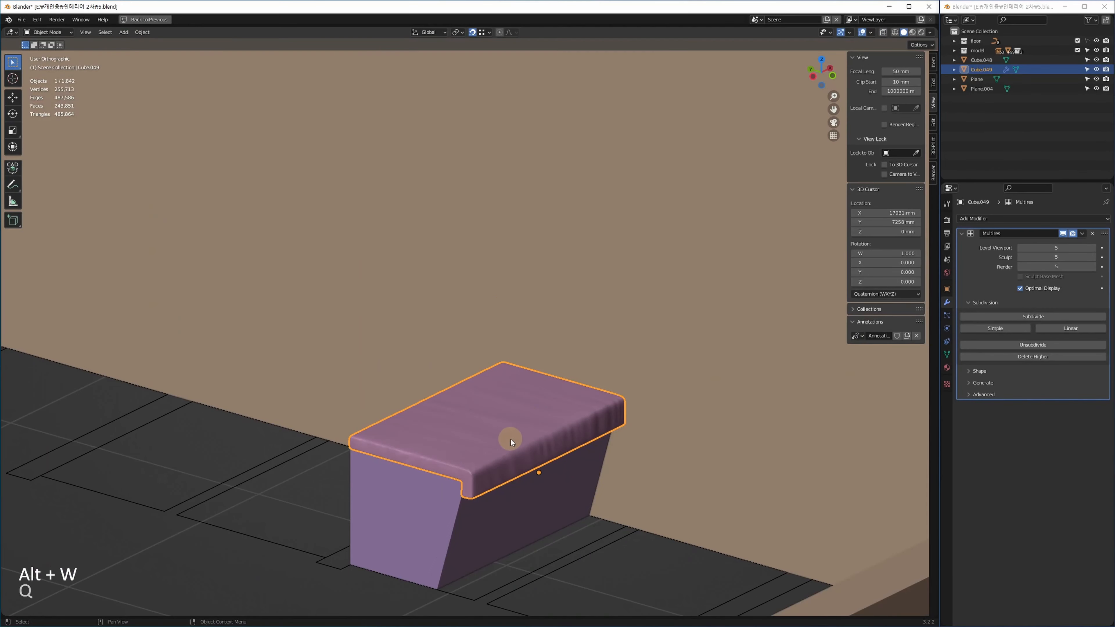
{"action": "mouse_move", "coordinate": [502, 450]}
{"action": "middle_mouse_down", "text": "ctrl"}
{"action": "mouse_move", "coordinate": [514, 366]}
{"action": "mouse_move", "coordinate": [493, 420]}
{"action": "mouse_move", "coordinate": [434, 455]}
{"action": "mouse_move", "coordinate": [380, 436]}
{"action": "mouse_move", "coordinate": [664, 326]}
{"action": "middle_mouse_up", "text": "ctrl"}
{"action": "middle_click_drag", "start_coordinate": [193, 322], "coordinate": [670, 321]}
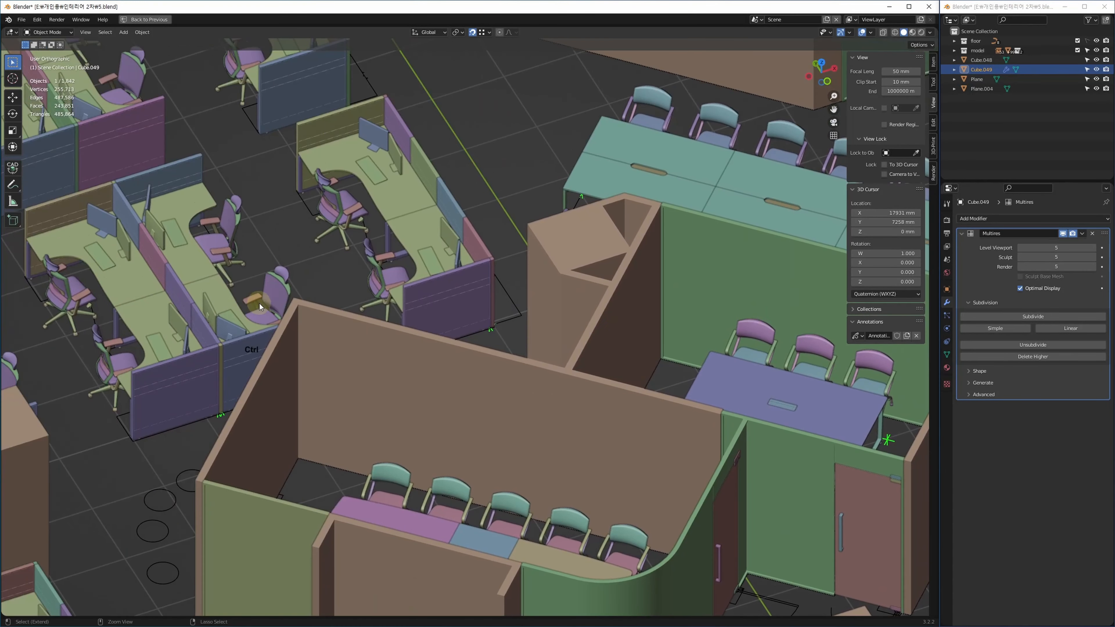
{"action": "left_click", "coordinate": [278, 293], "text": "ctrl"}
{"action": "key", "text": "alt+q"}
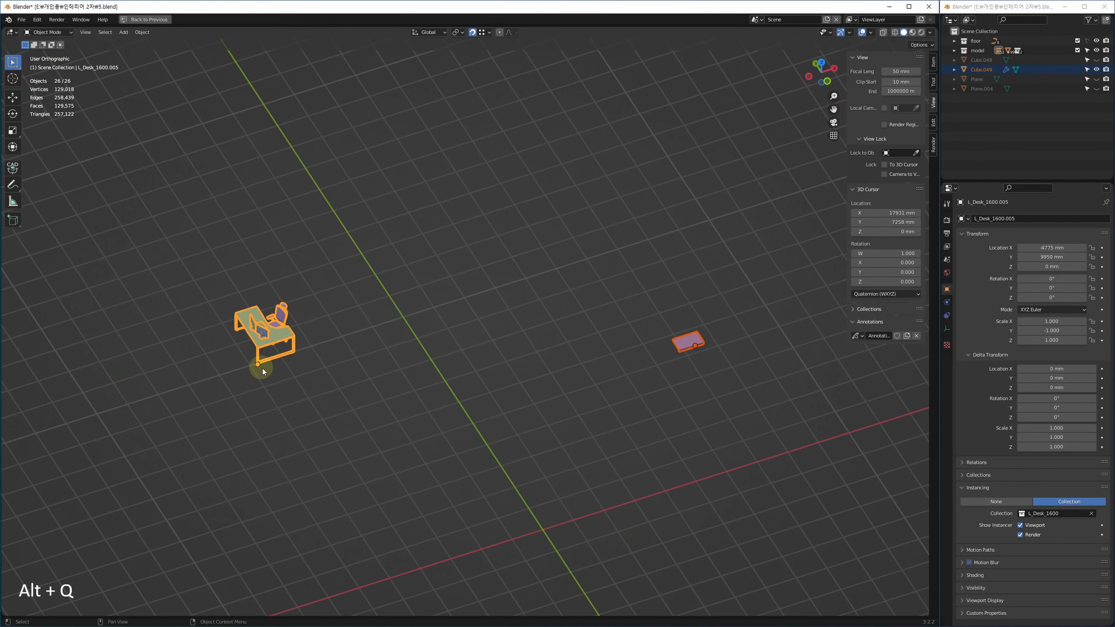
{"action": "middle_click_drag", "start_coordinate": [330, 344], "coordinate": [308, 355]}
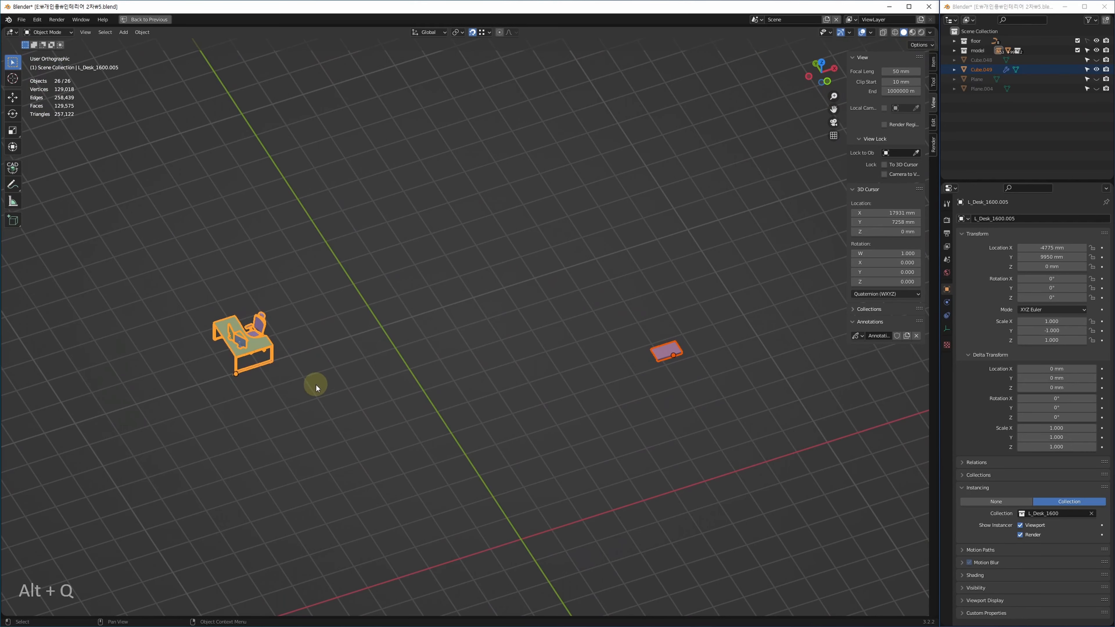
Restore the quad view and turn the lower-left editor into a Shader Editor.
{"action": "key", "text": "alt+w"}
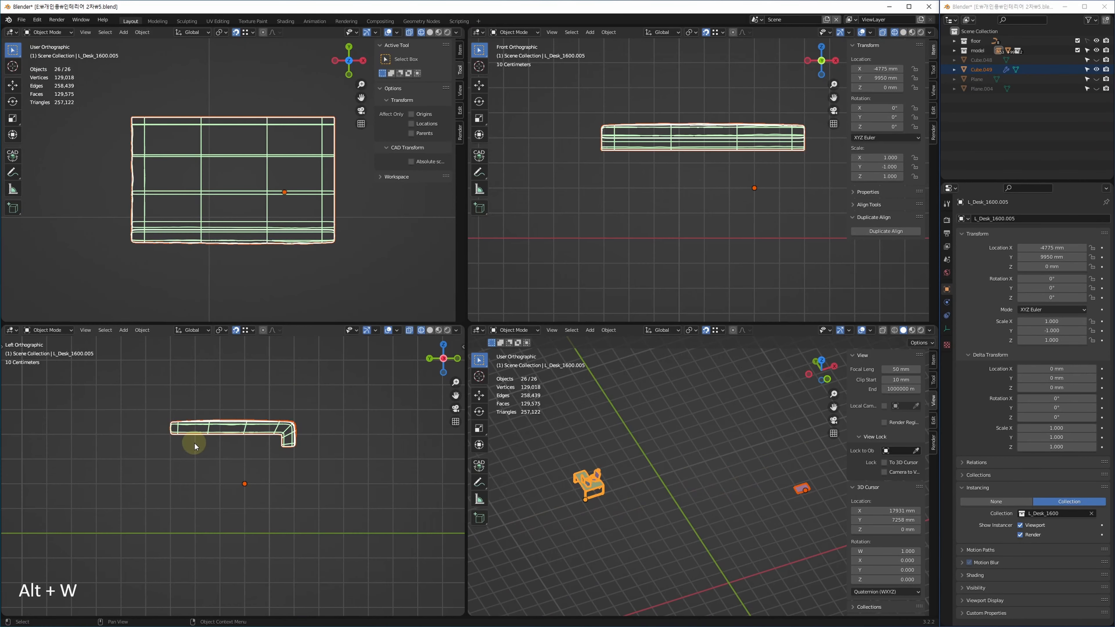
{"action": "left_click", "coordinate": [11, 331]}
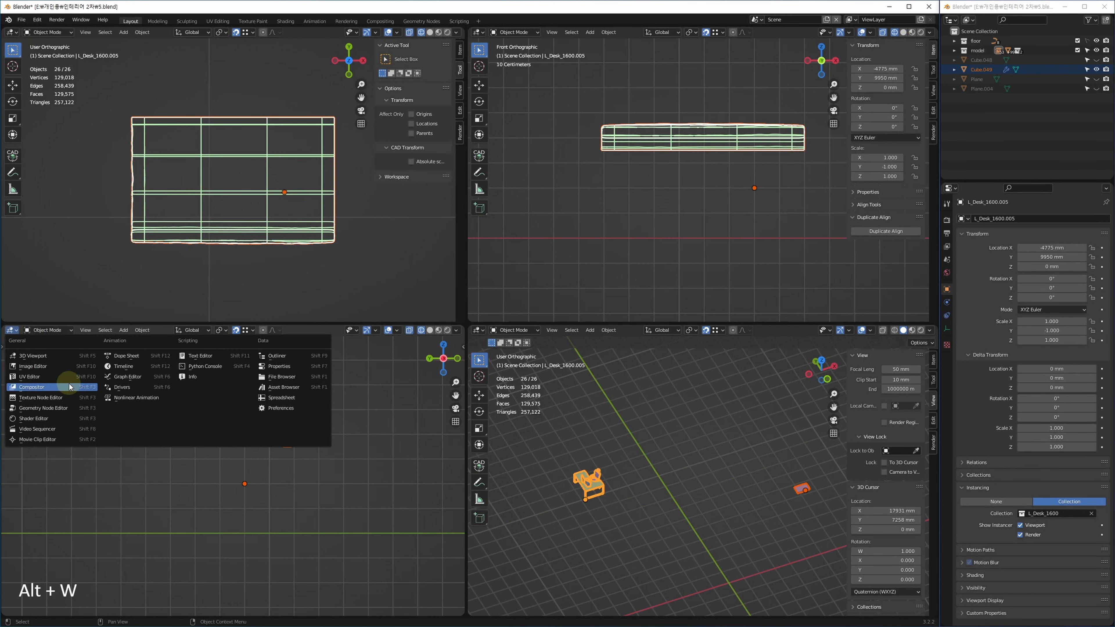
{"action": "left_click", "coordinate": [47, 418]}
Select the desk instance and enter its L_Desk_1600 source collection.
{"action": "middle_click_drag", "start_coordinate": [663, 480], "coordinate": [697, 465], "text": "shift"}
{"action": "scroll", "coordinate": [634, 473], "scroll_direction": "up", "scroll_amount": 8}
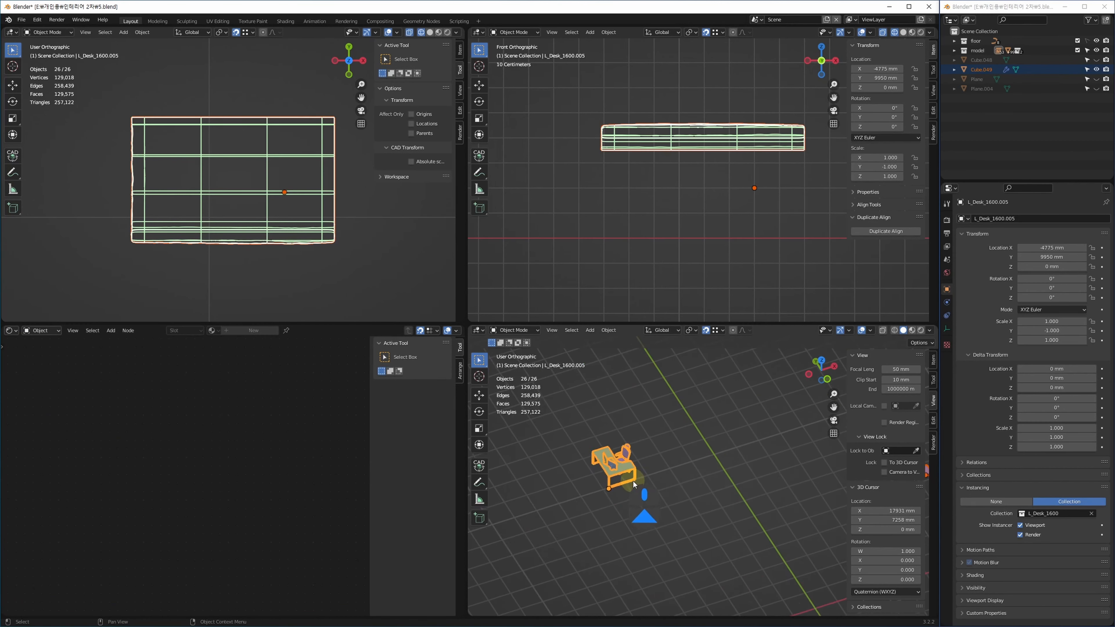
{"action": "left_click", "coordinate": [610, 439]}
{"action": "middle_click_drag", "start_coordinate": [581, 458], "coordinate": [618, 487], "text": "shift"}
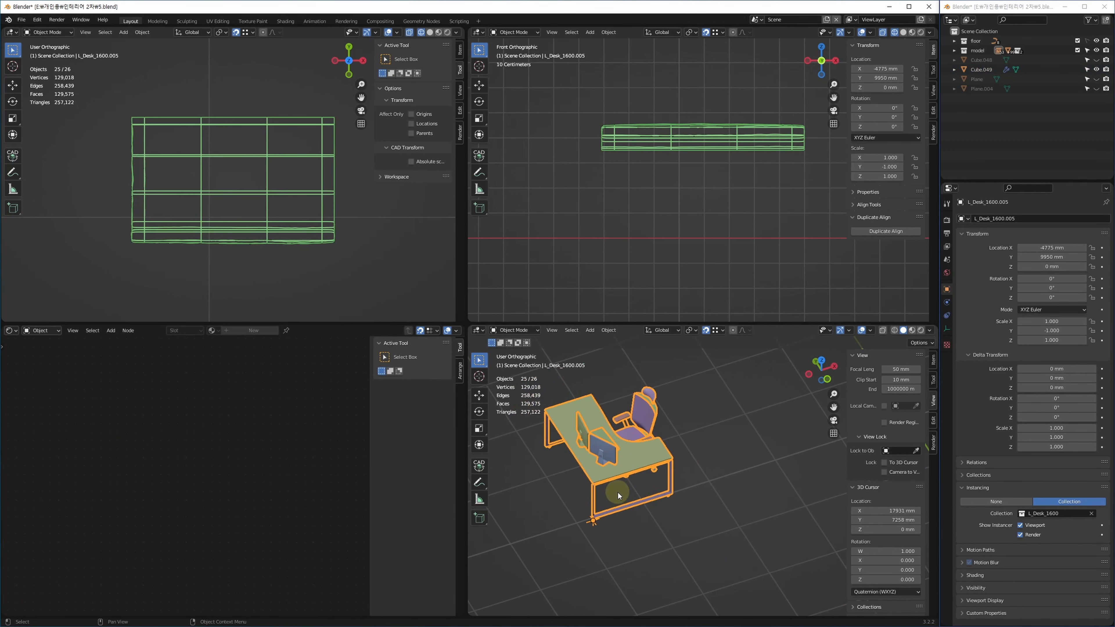
{"action": "key", "text": "Tab"}
{"action": "middle_click_drag", "start_coordinate": [740, 452], "coordinate": [668, 430], "text": "shift"}
Enter the Chair collection, select the seat and copy its four Leather shader nodes.
{"action": "left_click", "coordinate": [659, 484]}
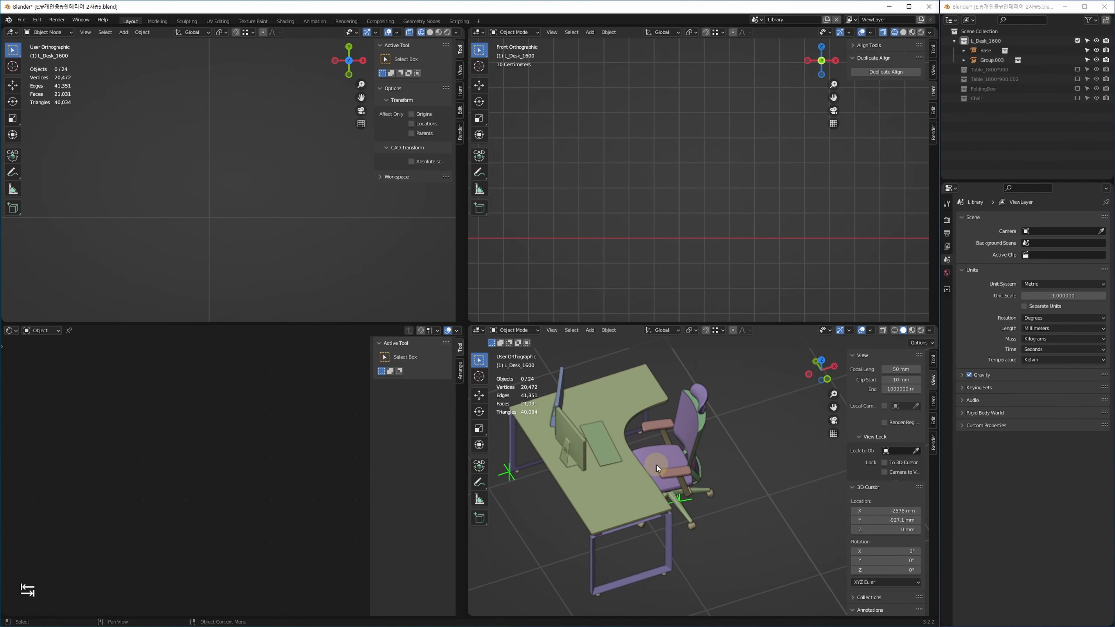
{"action": "key", "text": "Tab"}
{"action": "left_click", "coordinate": [658, 530]}
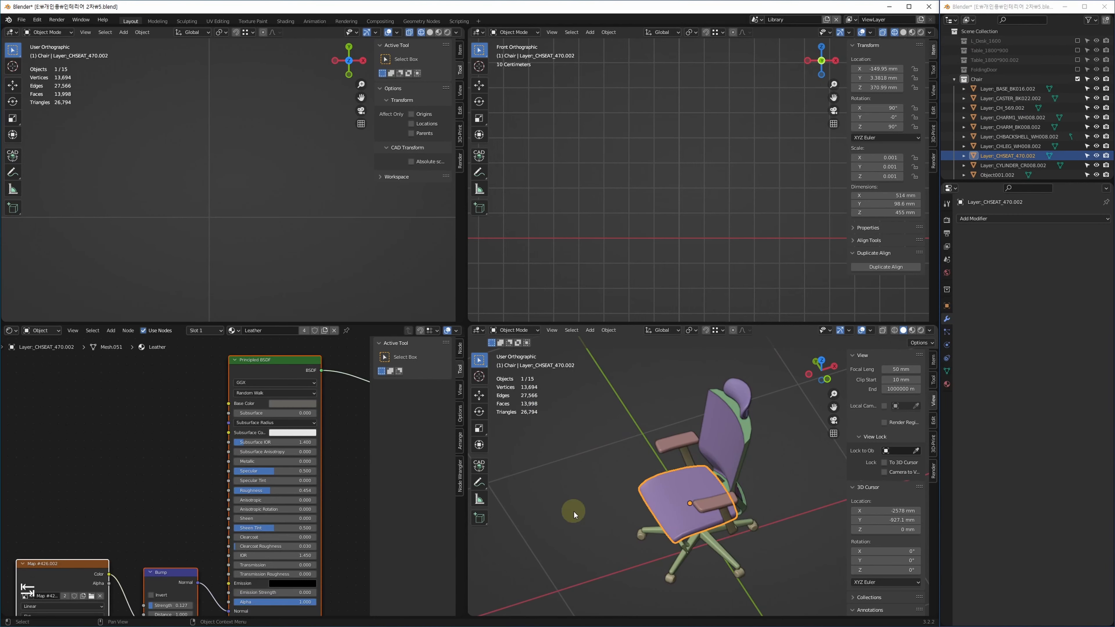
{"action": "scroll", "coordinate": [247, 475], "scroll_direction": "down", "scroll_amount": 3}
{"action": "middle_click_drag", "start_coordinate": [247, 475], "coordinate": [245, 467]}
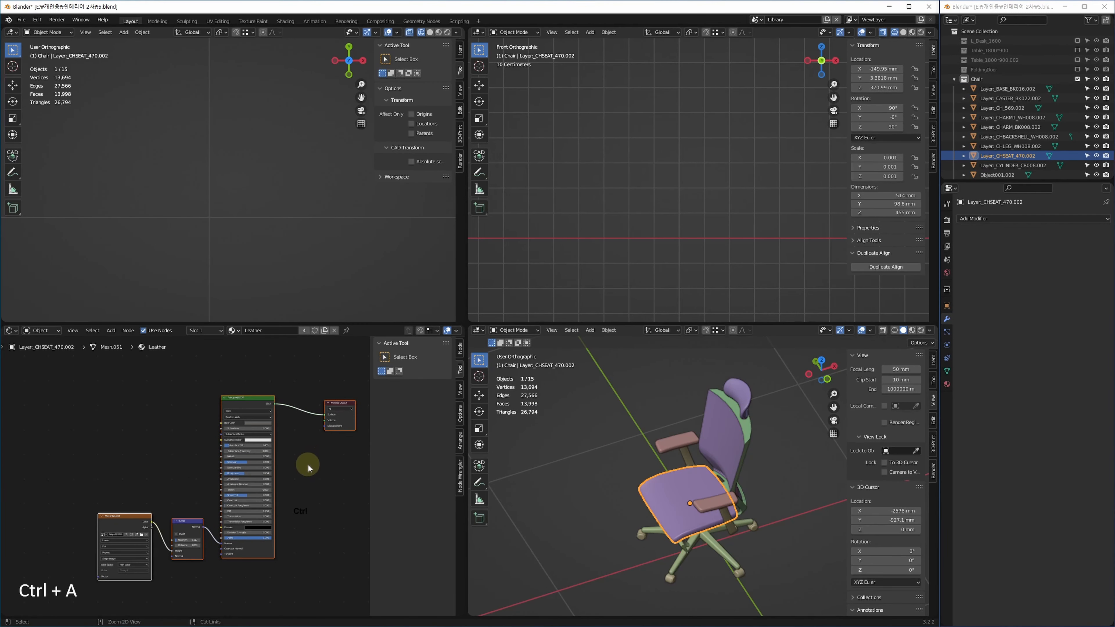
{"action": "left_click_drag", "start_coordinate": [355, 367], "coordinate": [55, 608]}
{"action": "key", "text": "ctrl+c"}
Step back out to the main scene and frame the view on the cushion.
{"action": "key", "text": "Tab"}
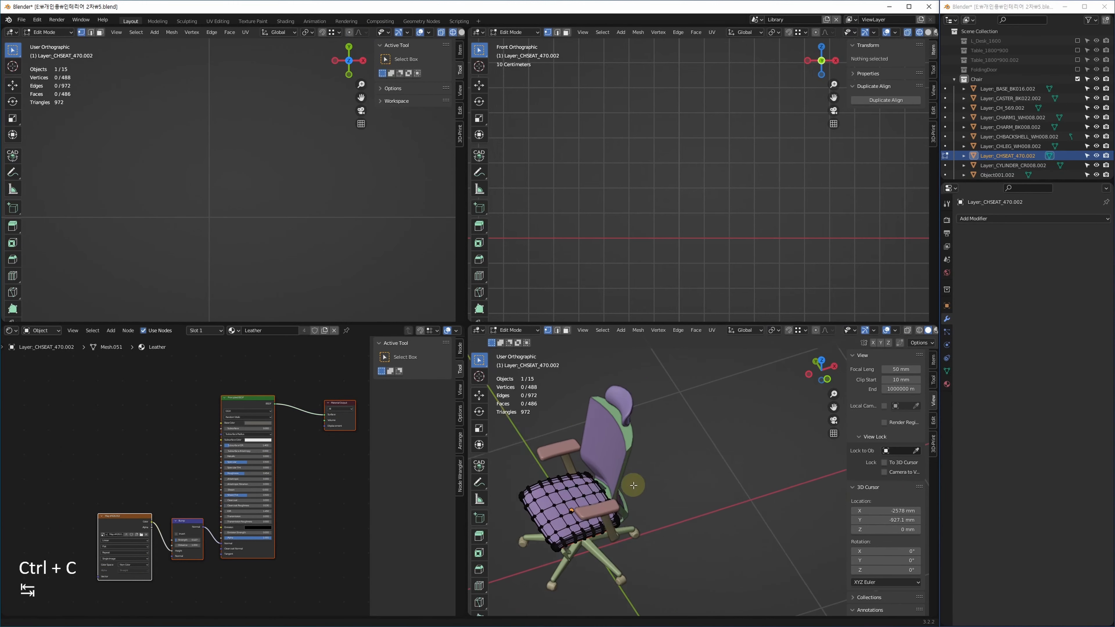
{"action": "key", "text": "Tab"}
{"action": "key", "text": "z"}
{"action": "middle_click_drag", "start_coordinate": [716, 488], "coordinate": [586, 519]}
{"action": "left_click", "coordinate": [742, 462]}
{"action": "key", "text": "z"}
{"action": "middle_click_drag", "start_coordinate": [785, 473], "coordinate": [701, 478]}
Create a new material on the cushion, delete its default nodes and try pasting the leather nodes.
{"action": "left_click", "coordinate": [721, 488]}
{"action": "key", "text": "z"}
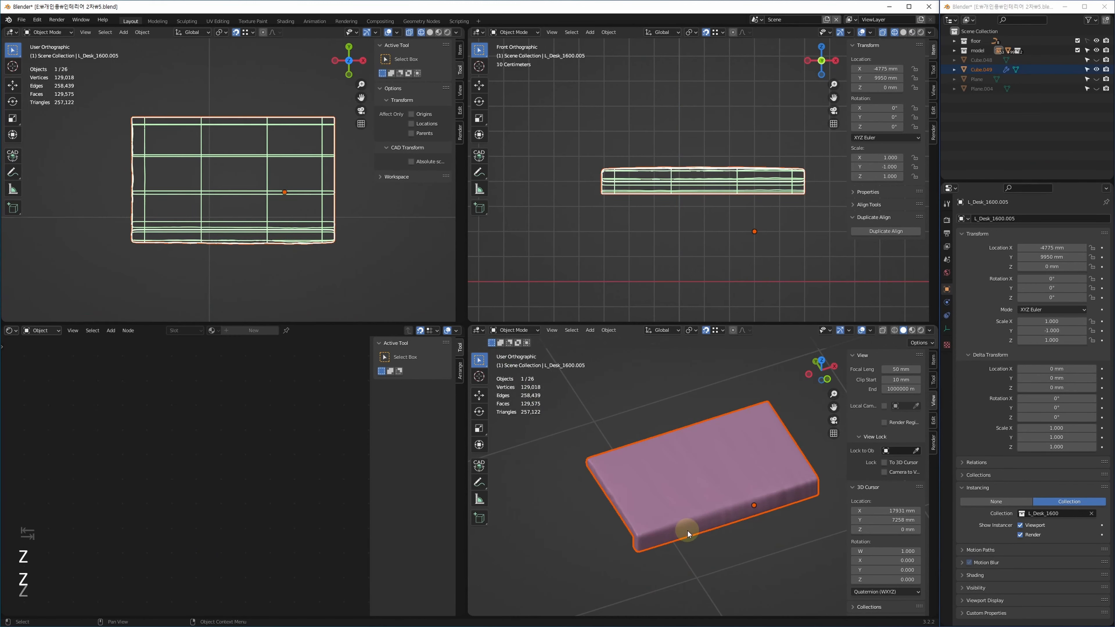
{"action": "left_click", "coordinate": [725, 571]}
{"action": "left_click", "coordinate": [687, 494]}
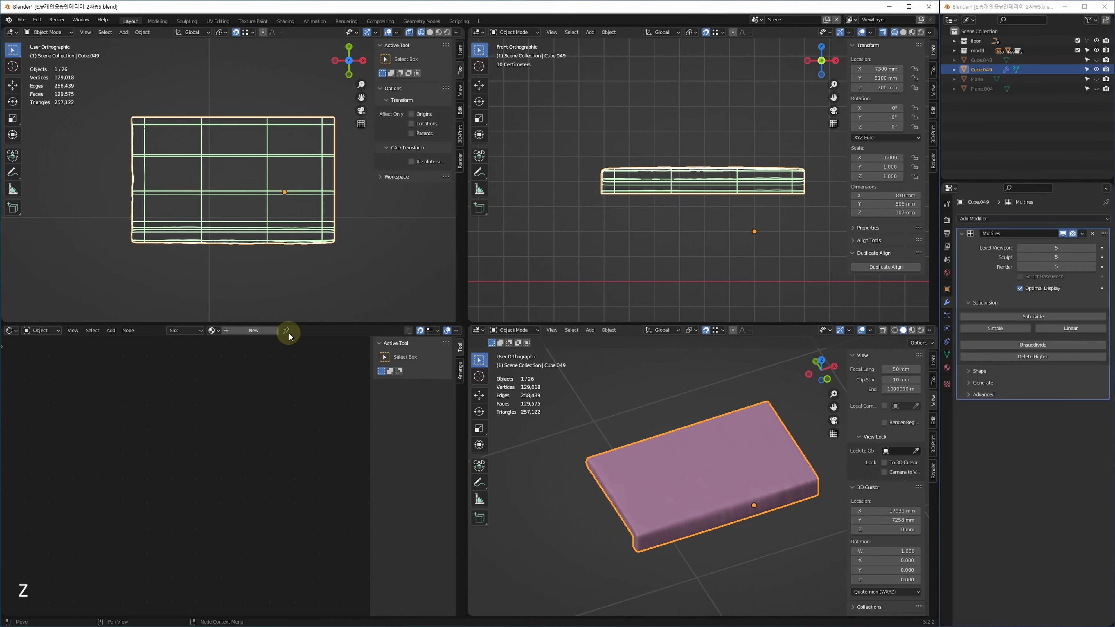
{"action": "left_click", "coordinate": [257, 332]}
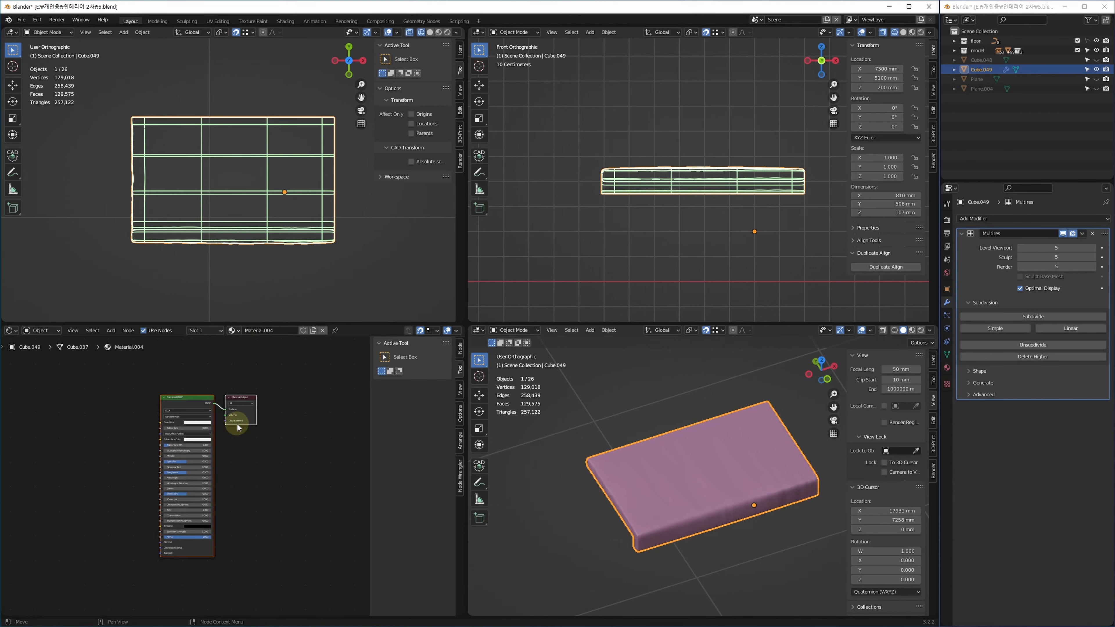
{"action": "left_click_drag", "start_coordinate": [262, 383], "coordinate": [147, 493]}
{"action": "key", "text": "Delete"}
{"action": "key", "text": "ctrl+v"}
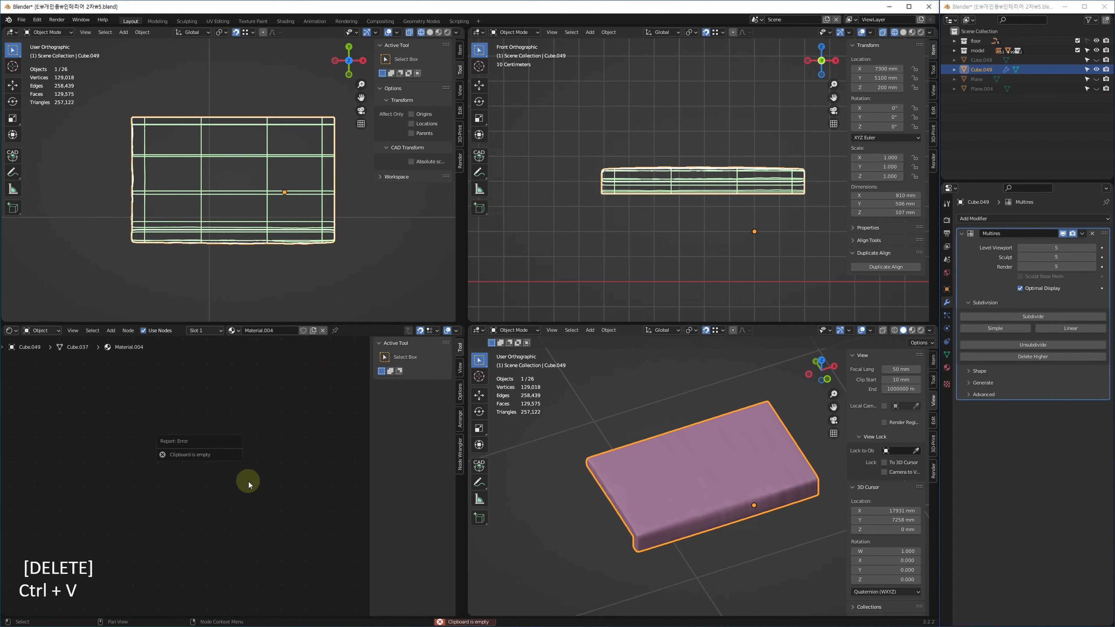
{"action": "key", "text": "ctrl+v"}
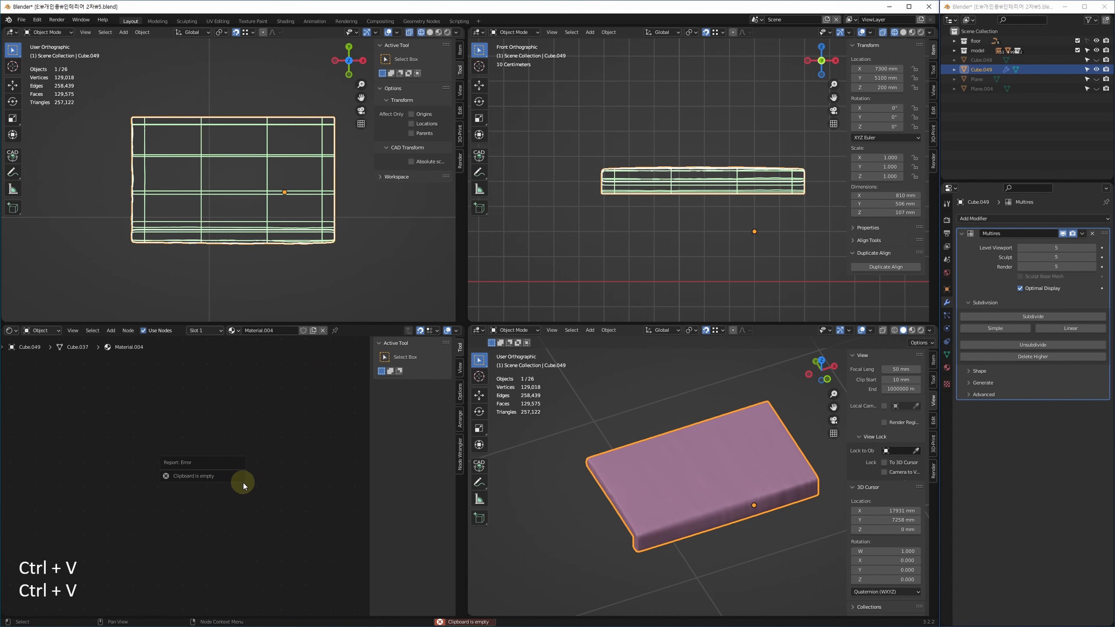
Reselect the cushion slab, paste the leather nodes into Material.004 and enable Material Preview.
{"action": "middle_click_drag", "start_coordinate": [708, 464], "coordinate": [743, 465]}
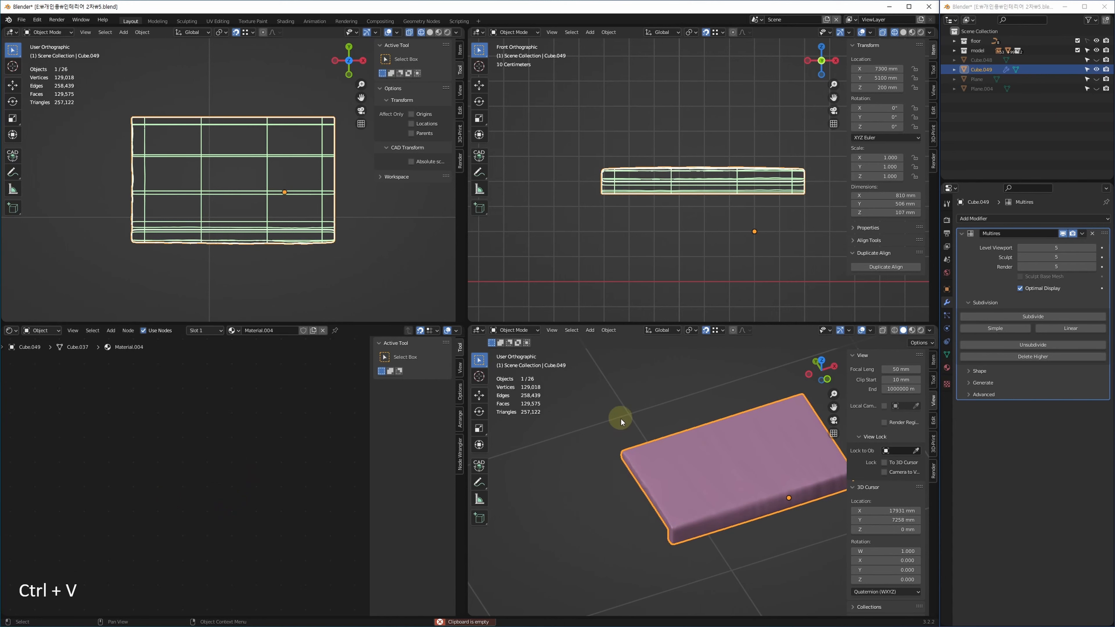
{"action": "key", "text": "Tab"}
{"action": "key", "text": "Tab"}
{"action": "left_click", "coordinate": [605, 454]}
{"action": "middle_click_drag", "start_coordinate": [594, 463], "coordinate": [656, 458]}
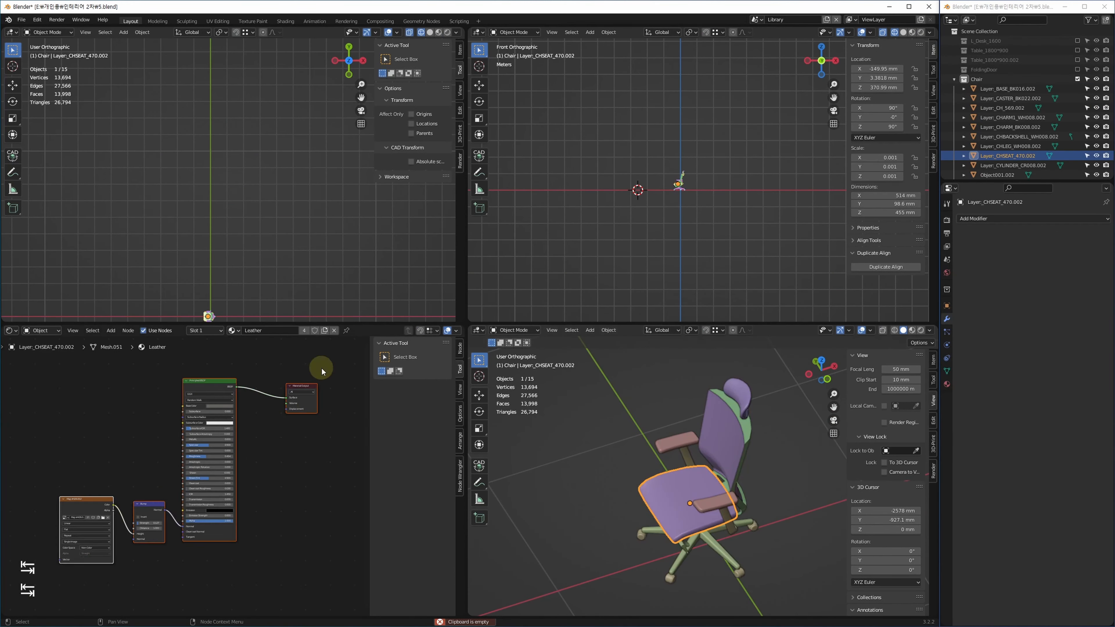
{"action": "key", "text": "ctrl+c"}
{"action": "key", "text": "ctrl+c"}
{"action": "key", "text": "ctrl+c"}
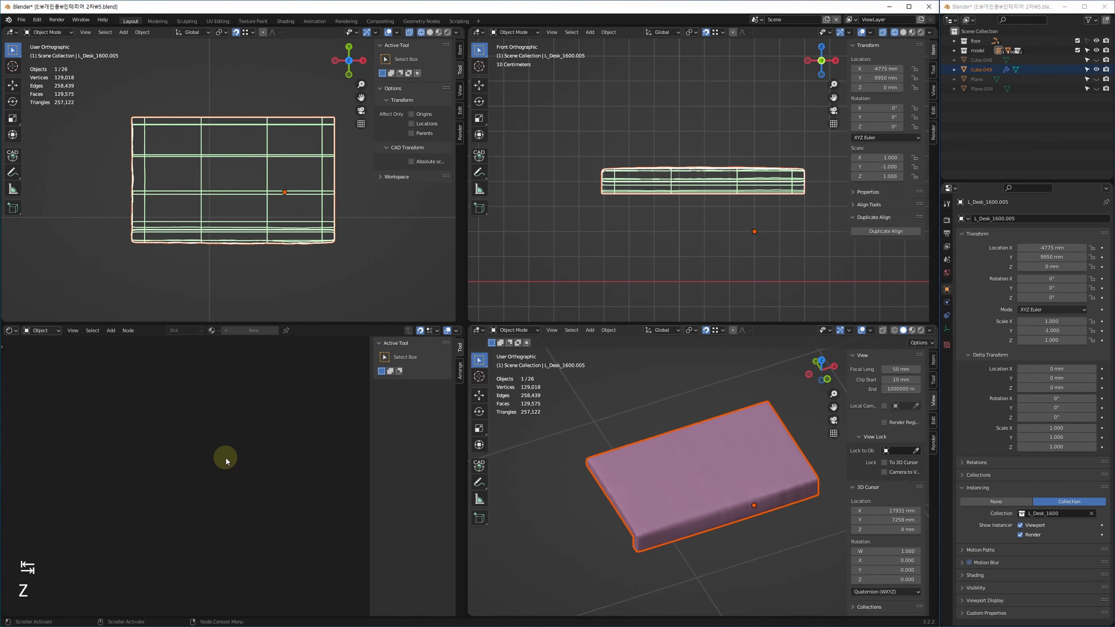
{"action": "left_click", "coordinate": [699, 522]}
{"action": "key", "text": "ctrl+v"}
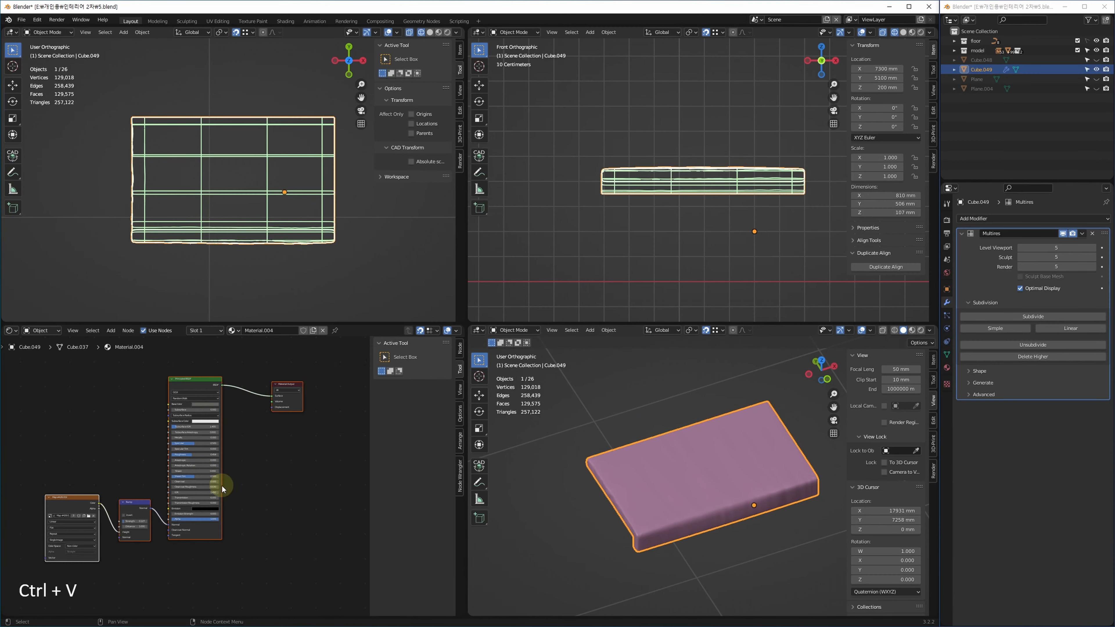
{"action": "middle_click_drag", "start_coordinate": [256, 491], "coordinate": [256, 486]}
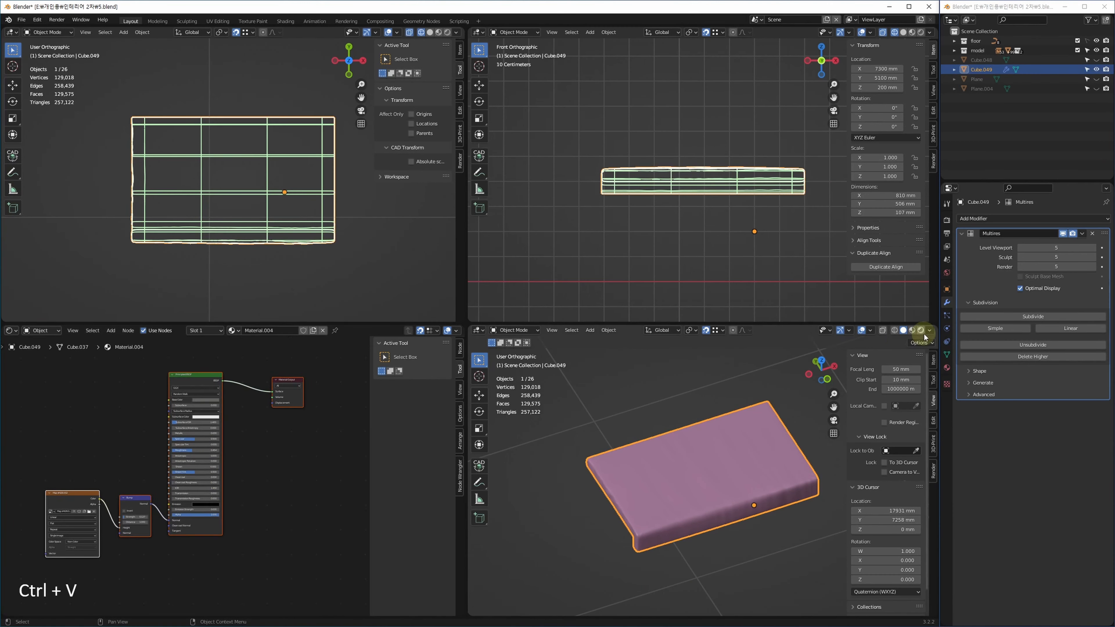
{"action": "left_click", "coordinate": [913, 331]}
Change the leather image texture's projection from Flat to Box.
{"action": "key", "text": "alt+w"}
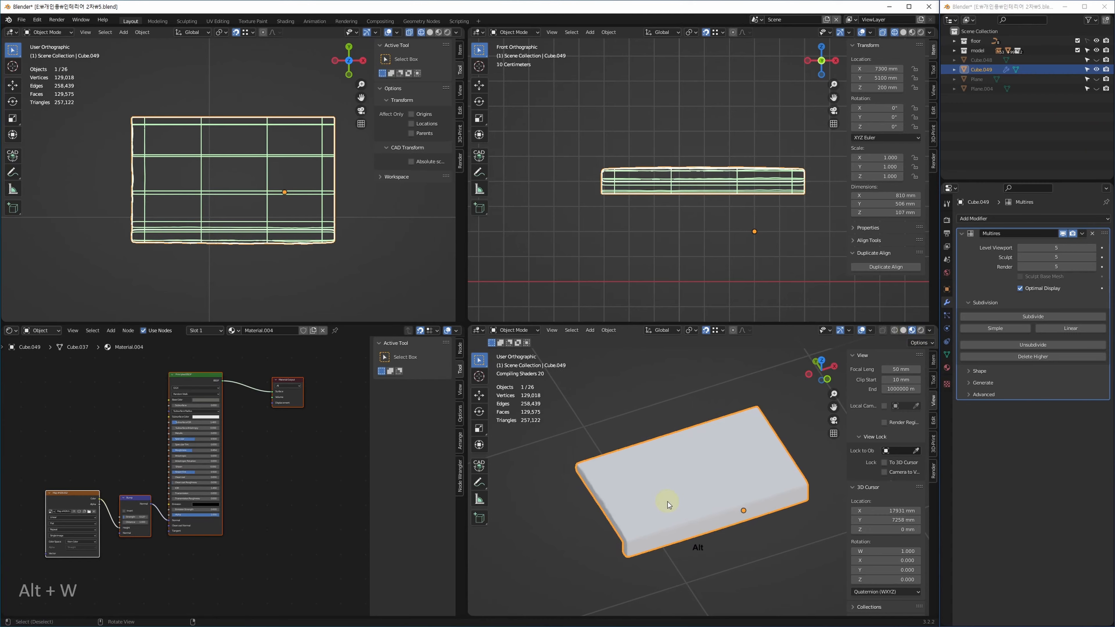
{"action": "scroll", "coordinate": [483, 438], "scroll_direction": "up", "scroll_amount": 5}
{"action": "scroll", "coordinate": [473, 460], "scroll_direction": "up", "scroll_amount": 3}
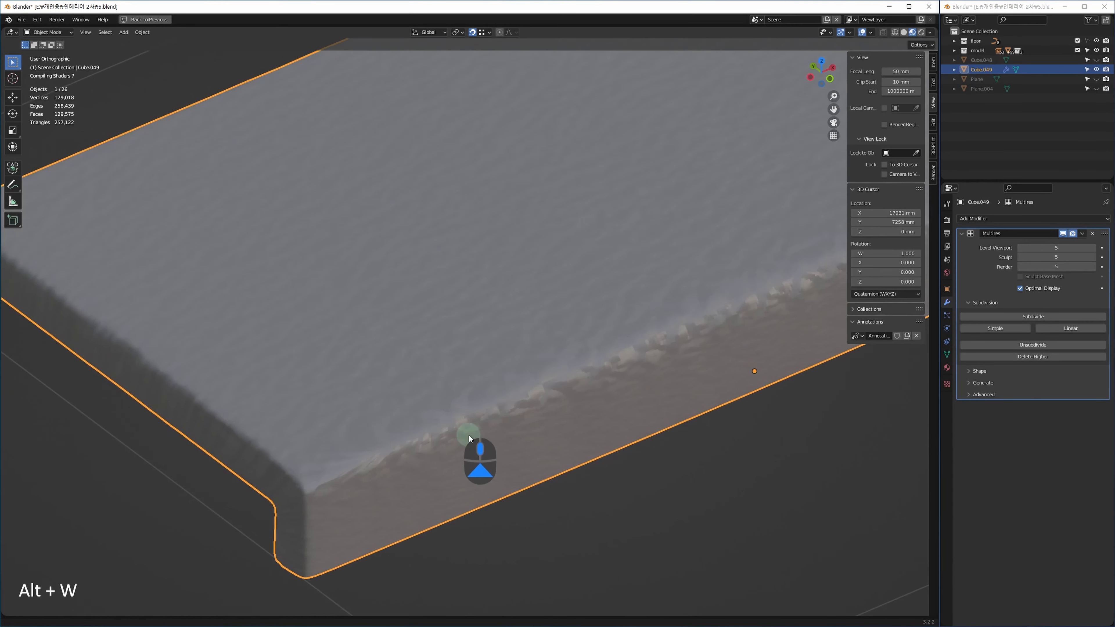
{"action": "middle_click_drag", "start_coordinate": [437, 402], "coordinate": [466, 449]}
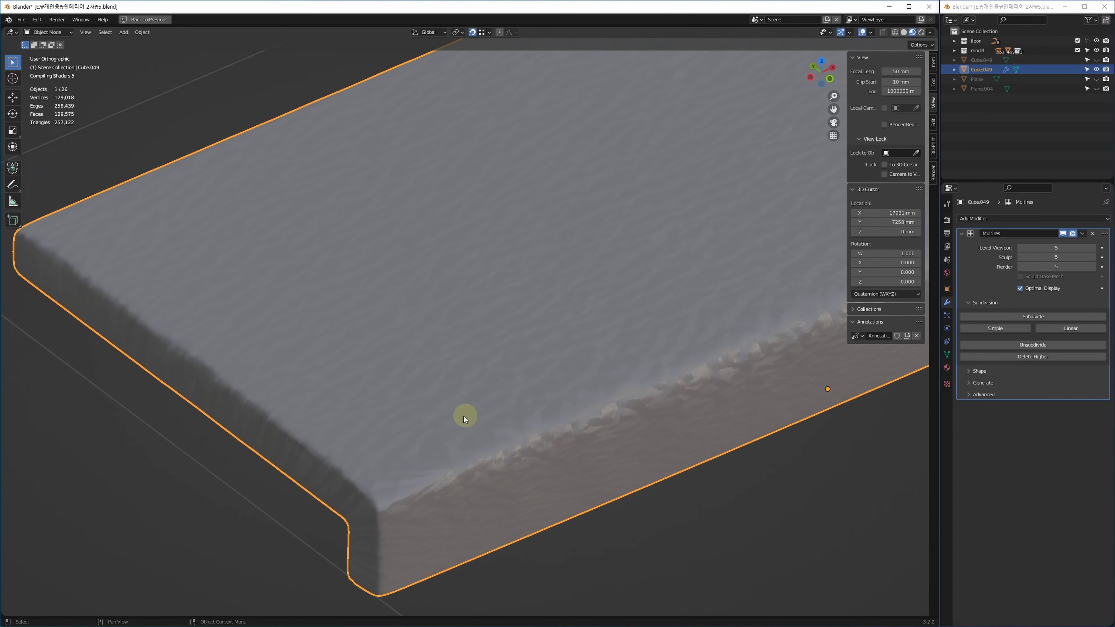
{"action": "key", "text": "alt+w"}
{"action": "middle_click_drag", "start_coordinate": [181, 506], "coordinate": [316, 472]}
{"action": "scroll", "coordinate": [206, 509], "scroll_direction": "up", "scroll_amount": 5}
{"action": "scroll", "coordinate": [731, 533], "scroll_direction": "up", "scroll_amount": 5}
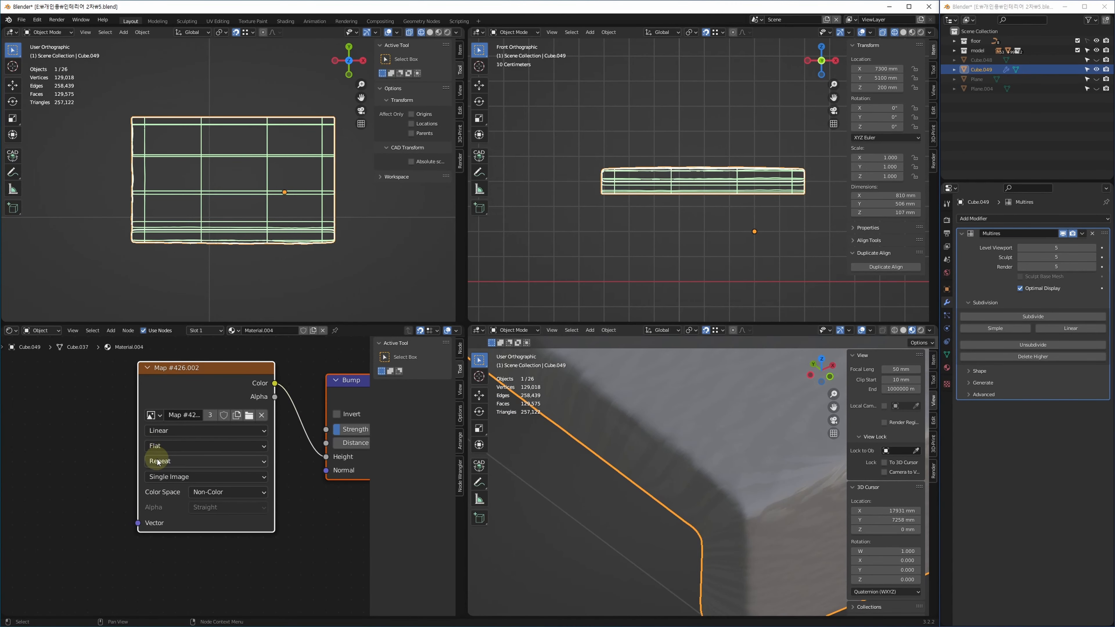
{"action": "left_click", "coordinate": [173, 448]}
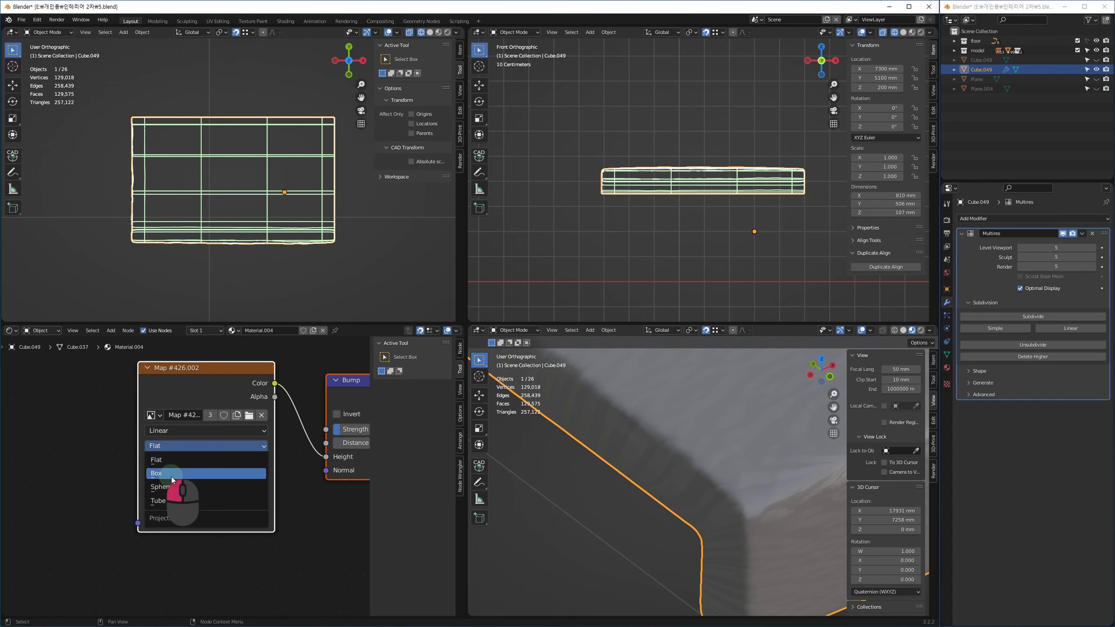
{"action": "left_click", "coordinate": [174, 473]}
Add Texture Coordinate and Mapping nodes to Map #426.002 and link Object into Mapping Vector.
{"action": "middle_click_drag", "start_coordinate": [156, 498], "coordinate": [244, 503]}
{"action": "scroll", "coordinate": [703, 505], "scroll_direction": "down", "scroll_amount": 3}
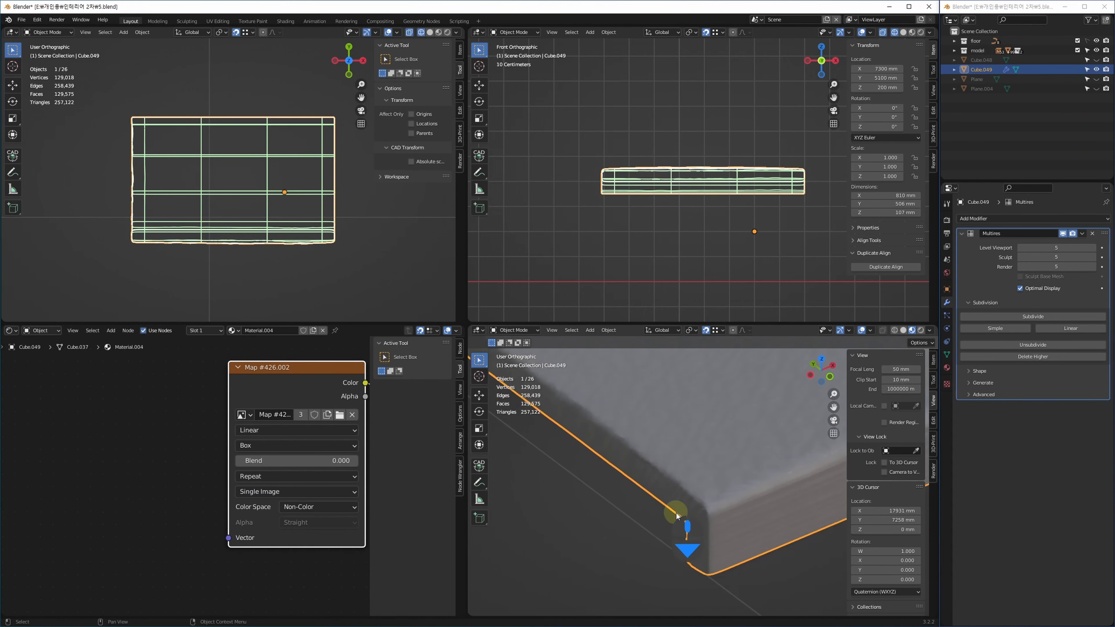
{"action": "middle_click_drag", "start_coordinate": [201, 421], "coordinate": [106, 467]}
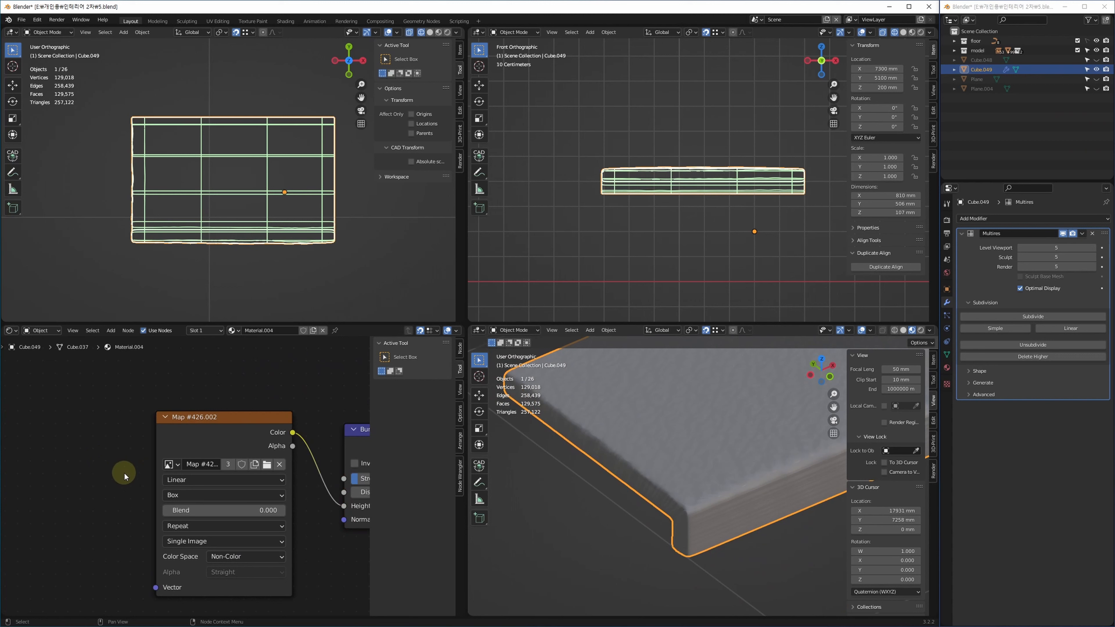
{"action": "left_click", "coordinate": [214, 421]}
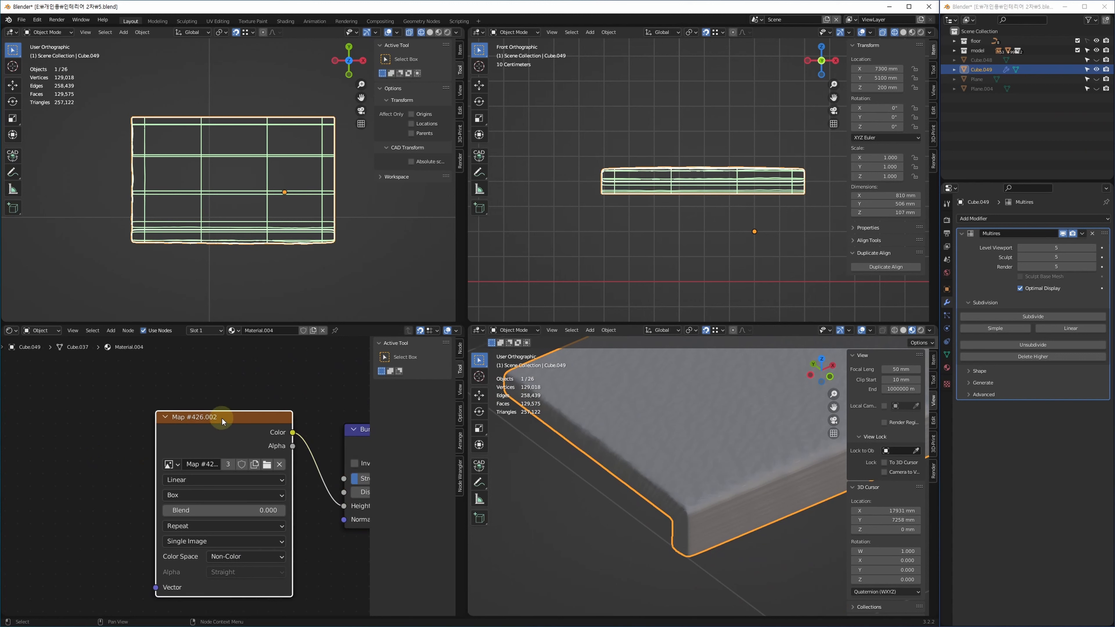
{"action": "left_click_drag", "start_coordinate": [223, 419], "coordinate": [223, 406]}
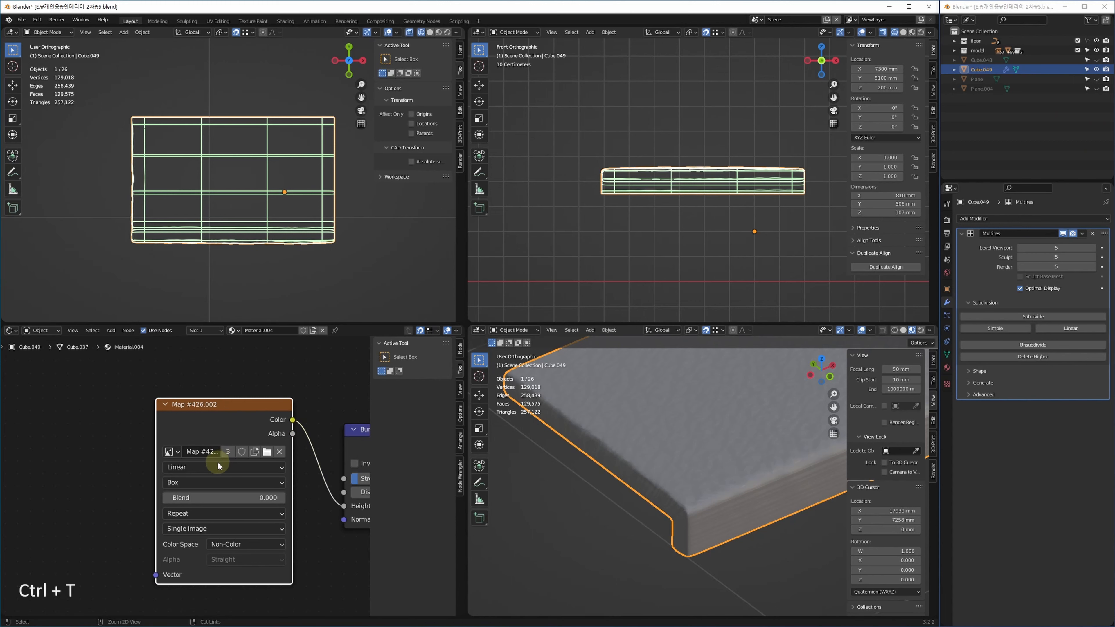
{"action": "key", "text": "ctrl+t"}
{"action": "middle_click_drag", "start_coordinate": [173, 465], "coordinate": [261, 441]}
{"action": "scroll", "coordinate": [202, 459], "scroll_direction": "down", "scroll_amount": 2}
{"action": "middle_click_drag", "start_coordinate": [146, 444], "coordinate": [229, 427]}
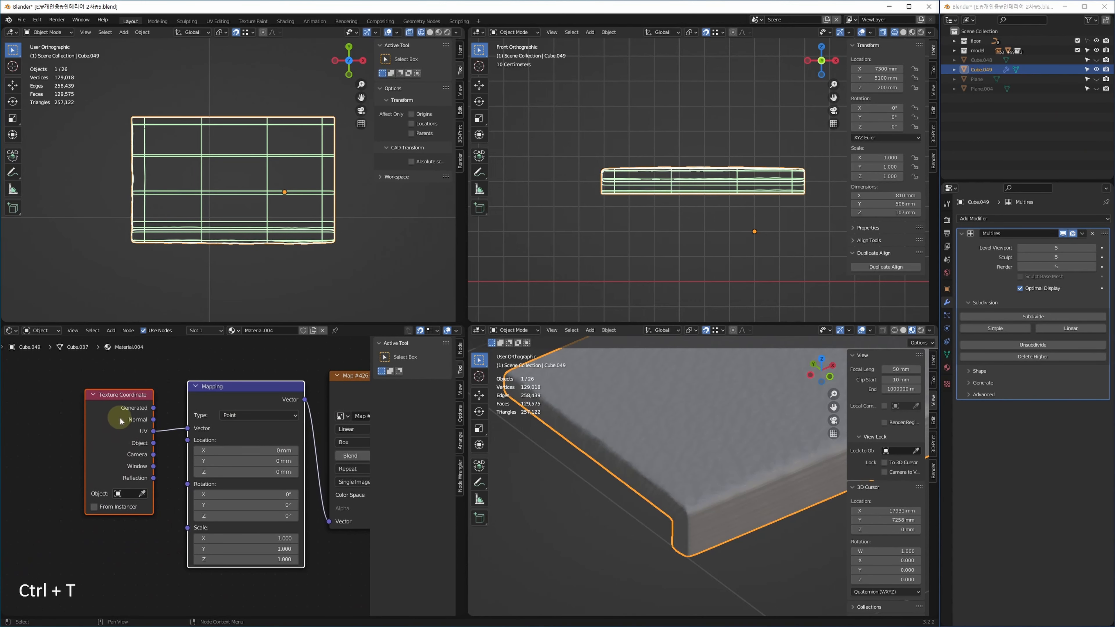
{"action": "scroll", "coordinate": [121, 417], "scroll_direction": "up", "scroll_amount": 1}
{"action": "left_click_drag", "start_coordinate": [163, 453], "coordinate": [204, 431]}
{"action": "middle_click_drag", "start_coordinate": [310, 525], "coordinate": [318, 402]}
Add a Value node and place it to the left of the Mapping node.
{"action": "middle_click_drag", "start_coordinate": [136, 494], "coordinate": [255, 471]}
{"action": "left_click", "coordinate": [153, 465]}
{"action": "key", "text": "shift+a"}
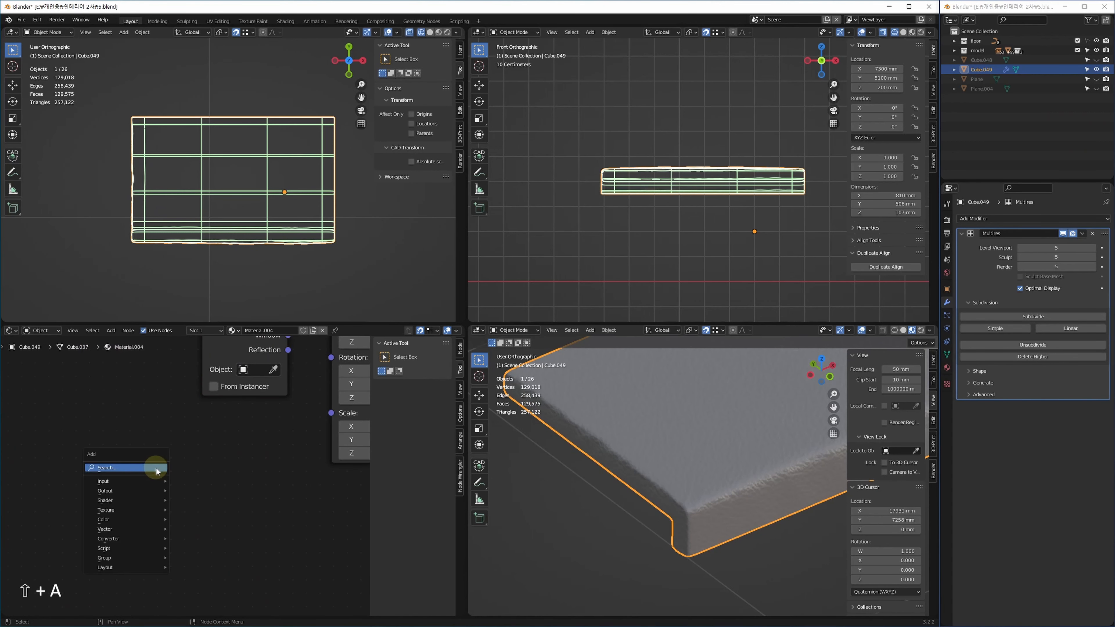
{"action": "left_click", "coordinate": [156, 469]}
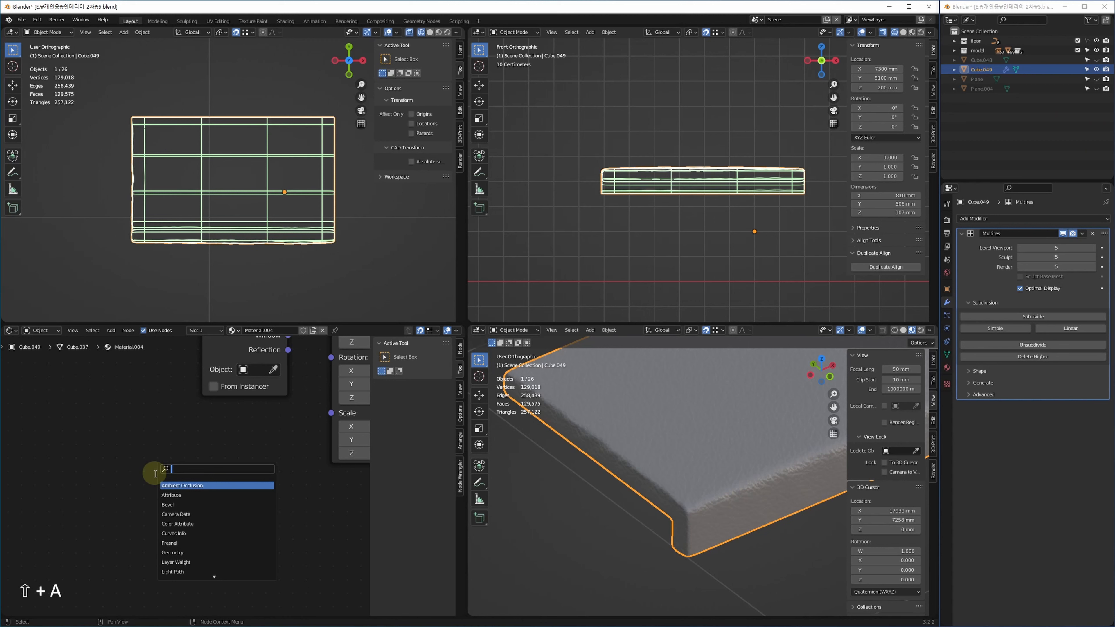
{"action": "type", "text": "value"}
{"action": "key", "text": "Return"}
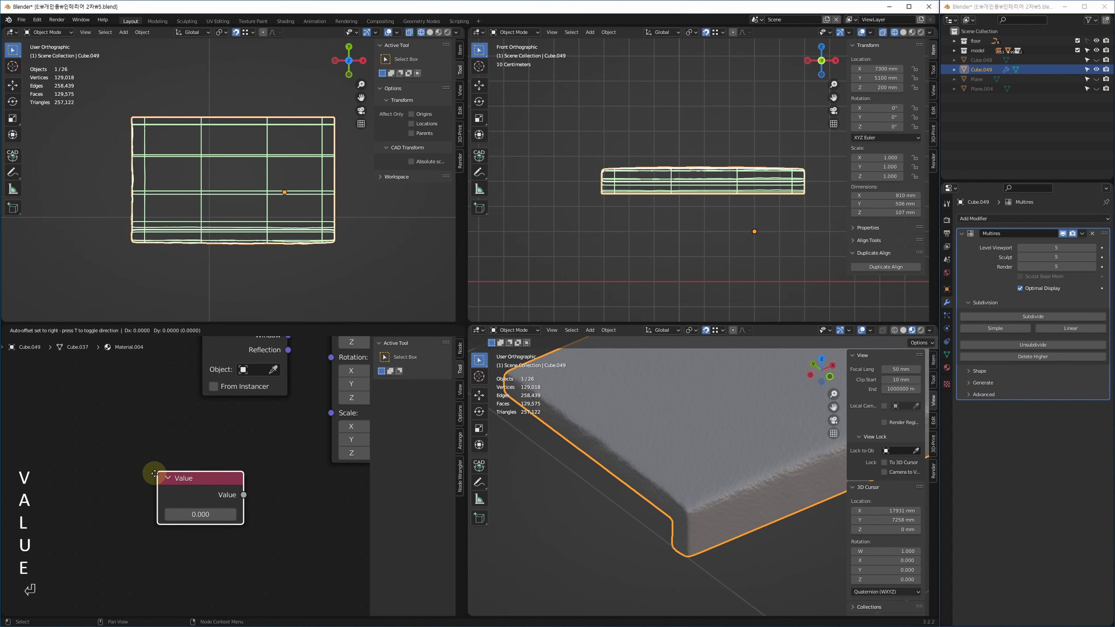
{"action": "key", "text": "Return"}
{"action": "left_click_drag", "start_coordinate": [203, 481], "coordinate": [109, 496]}
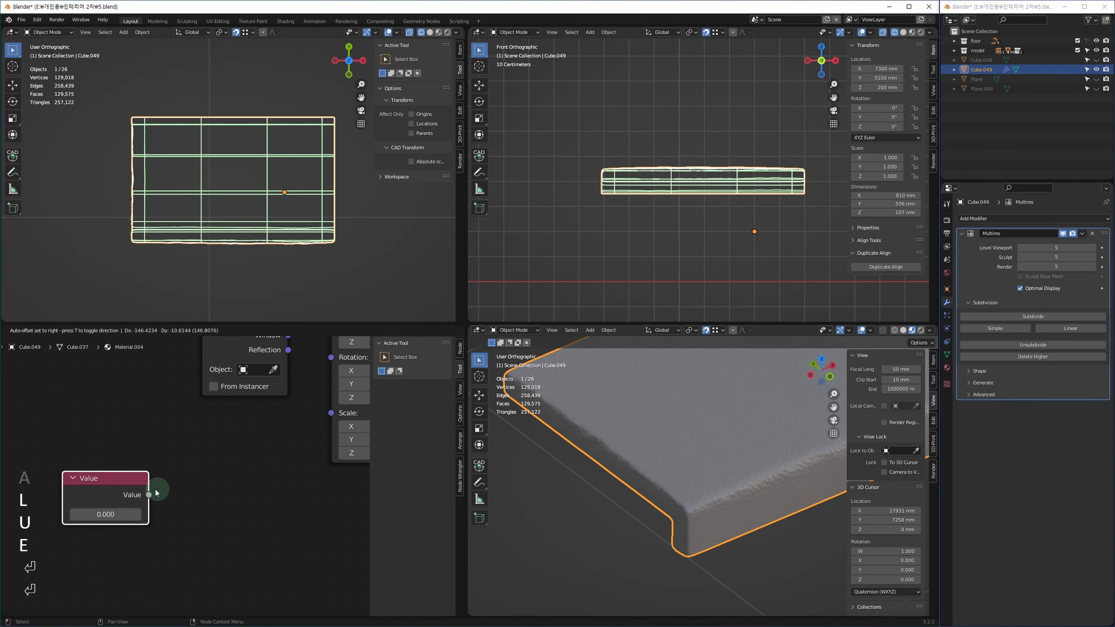
{"action": "left_click", "coordinate": [231, 491]}
Add a Math node below Mapping Scale and connect the Value output into it.
{"action": "key", "text": "shift+a"}
{"action": "left_click", "coordinate": [236, 491]}
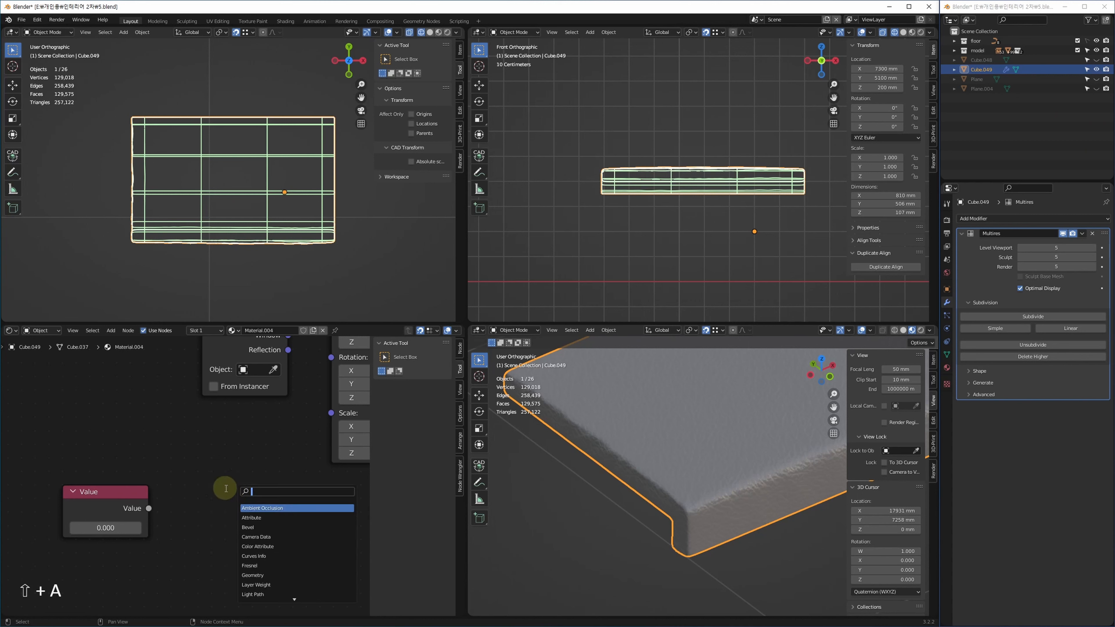
{"action": "type", "text": "ma"}
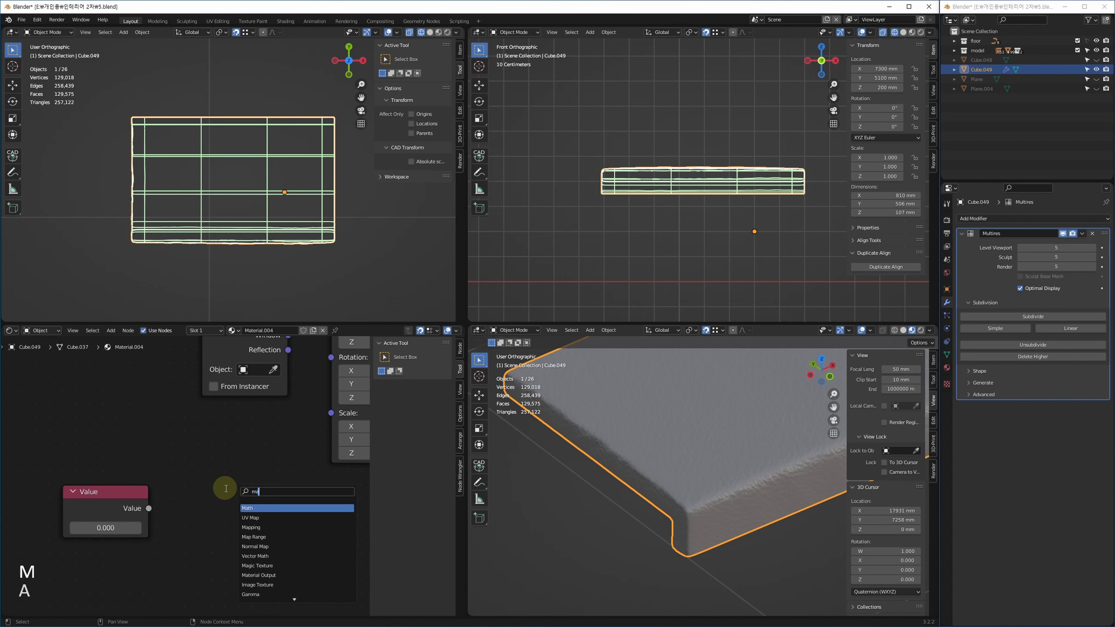
{"action": "type", "text": "th"}
{"action": "key", "text": "Return"}
{"action": "key", "text": "Return"}
{"action": "mouse_move", "coordinate": [289, 500]}
{"action": "left_mouse_down"}
{"action": "mouse_move", "coordinate": [249, 460]}
{"action": "mouse_move", "coordinate": [337, 448]}
{"action": "mouse_move", "coordinate": [331, 413]}
{"action": "left_mouse_up"}
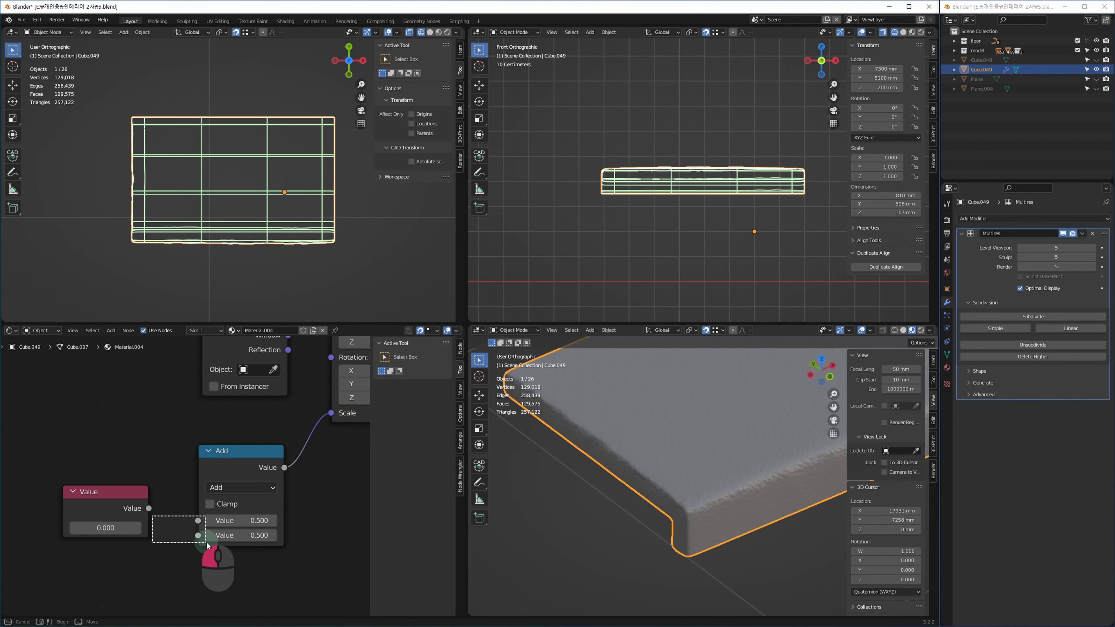
{"action": "left_click_drag", "start_coordinate": [149, 509], "coordinate": [198, 536]}
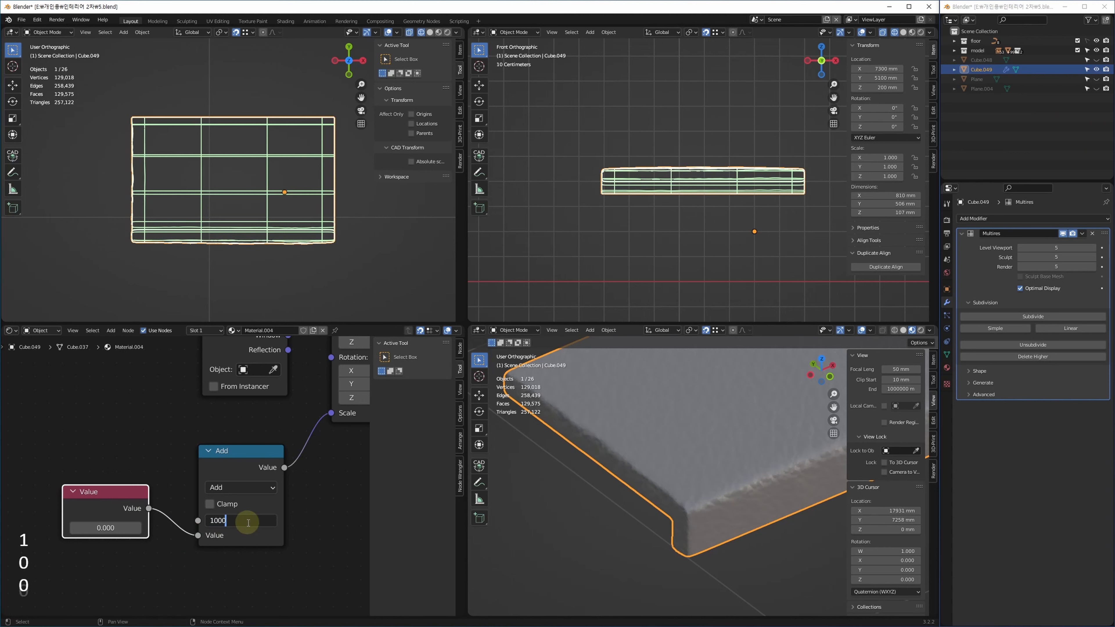
Enter 1000 in the Add node and 250 in the Value node, then view the texture.
{"action": "left_click", "coordinate": [248, 523]}
{"action": "type", "text": "1000"}
{"action": "key", "text": "Return"}
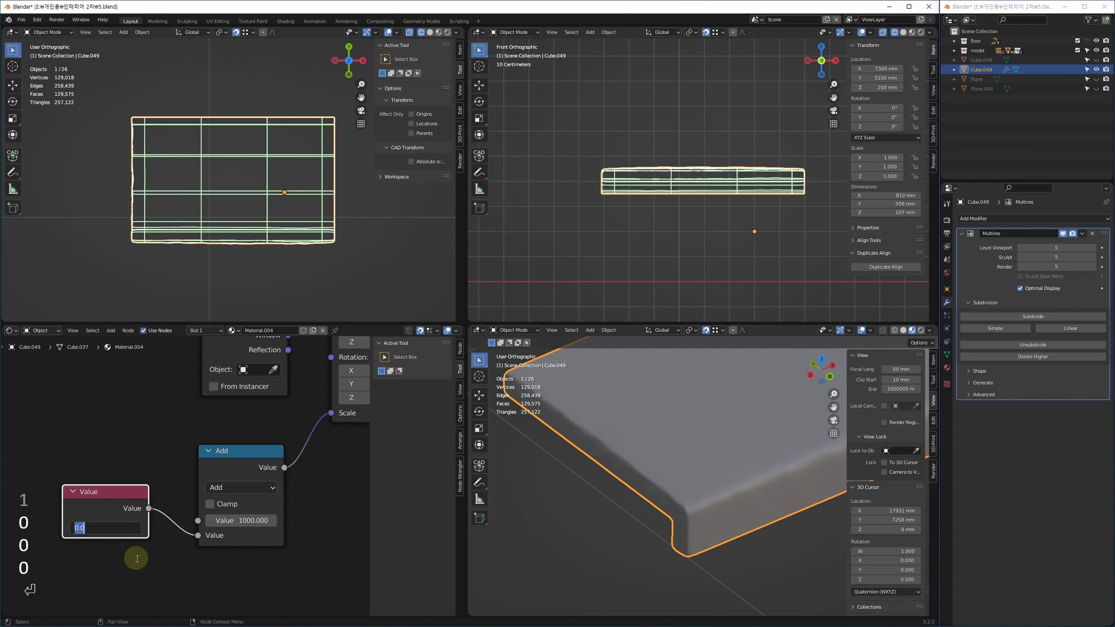
{"action": "type", "text": "250"}
{"action": "key", "text": "Return"}
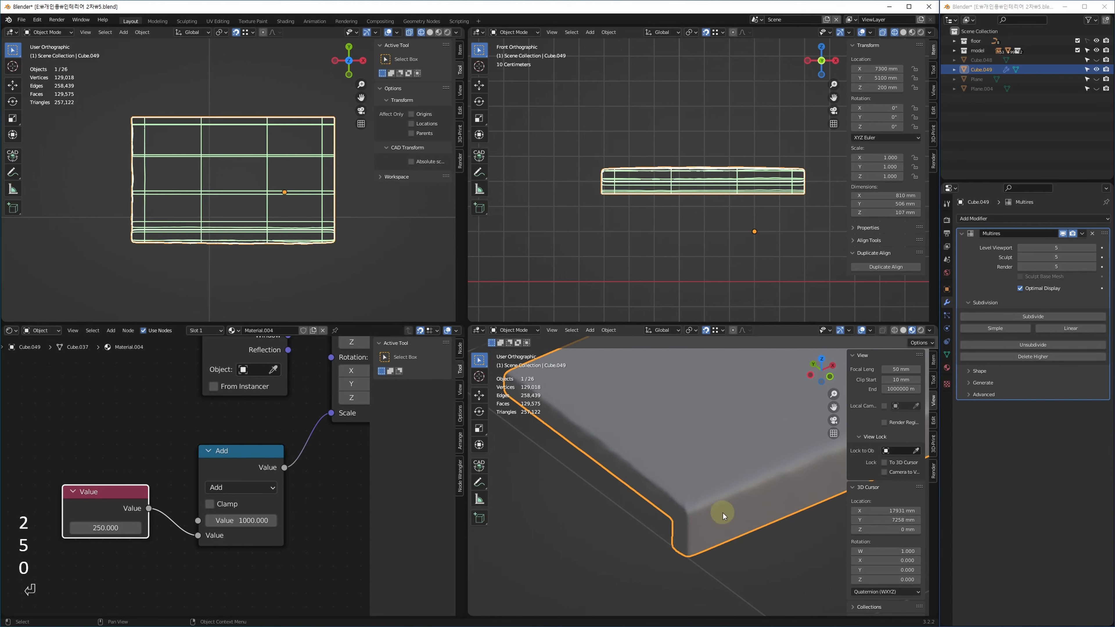
{"action": "key", "text": "alt+w"}
{"action": "scroll", "coordinate": [480, 423], "scroll_direction": "up", "scroll_amount": 5}
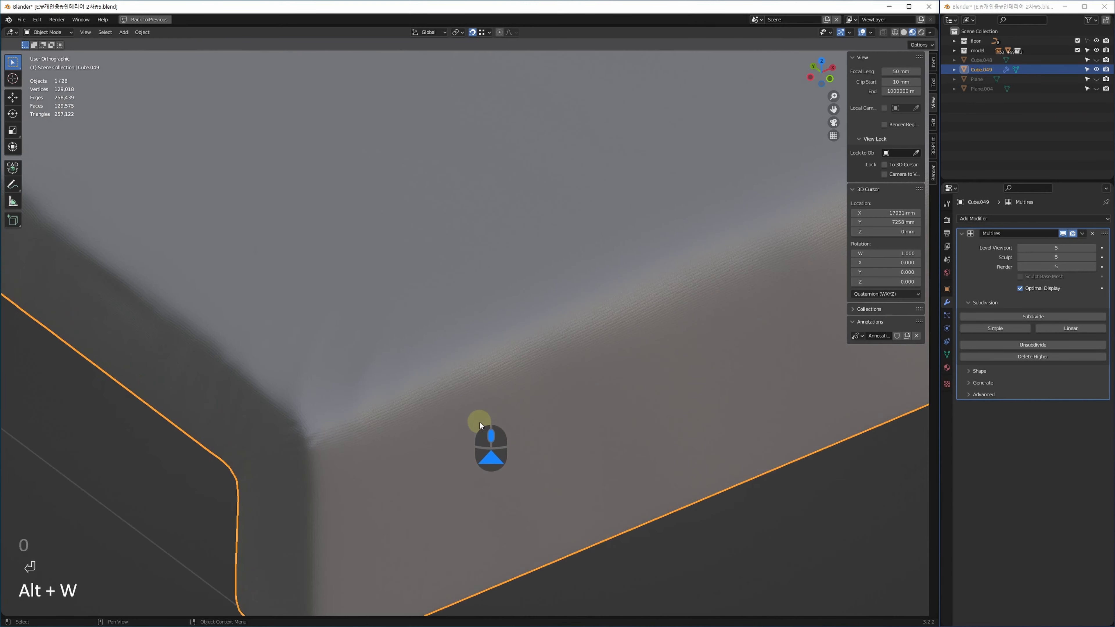
{"action": "scroll", "coordinate": [381, 414], "scroll_direction": "up", "scroll_amount": 6}
{"action": "scroll", "coordinate": [395, 443], "scroll_direction": "down", "scroll_amount": 10}
Change the Math node's operation from Add to Divide.
{"action": "key", "text": "alt+w"}
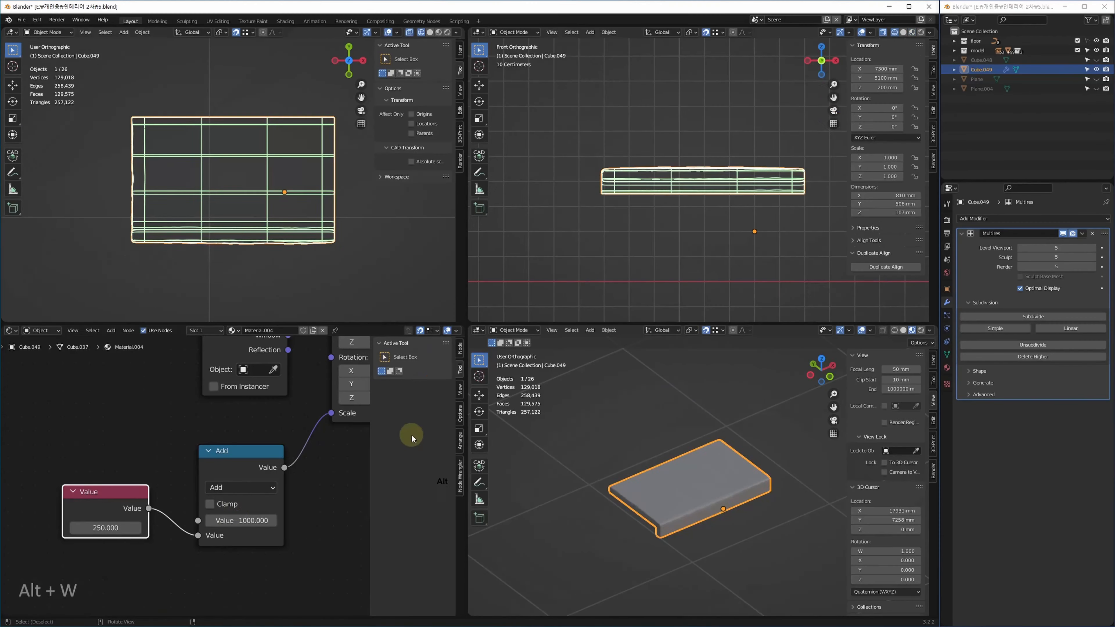
{"action": "middle_click_drag", "start_coordinate": [248, 502], "coordinate": [182, 527]}
{"action": "middle_click_drag", "start_coordinate": [257, 443], "coordinate": [346, 436]}
{"action": "left_click", "coordinate": [259, 477]}
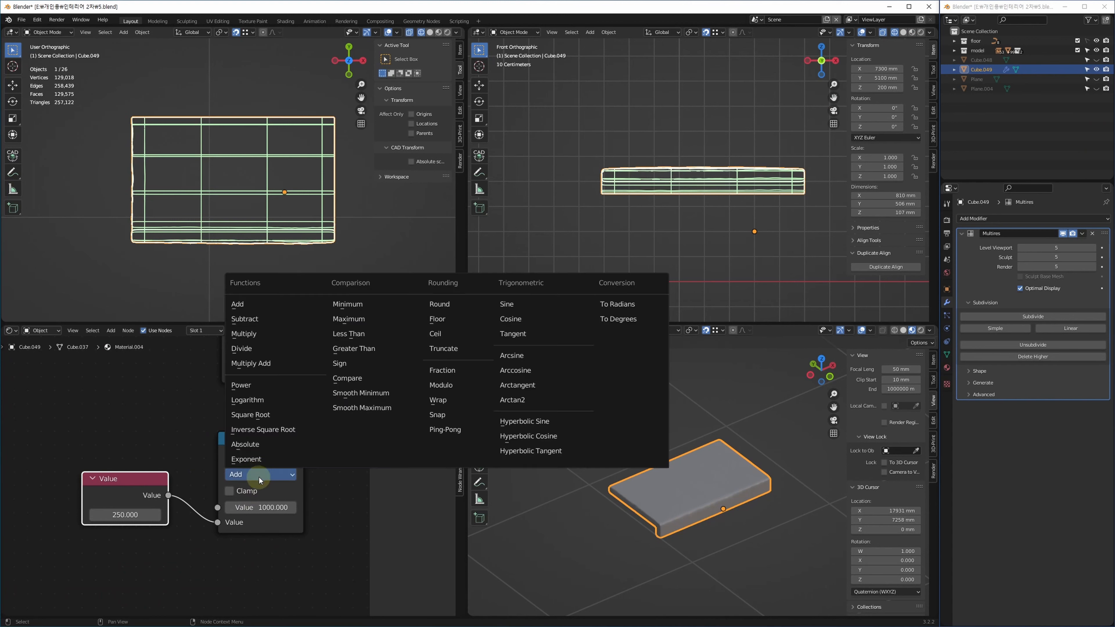
{"action": "left_click", "coordinate": [258, 477]}
{"action": "left_click", "coordinate": [261, 475]}
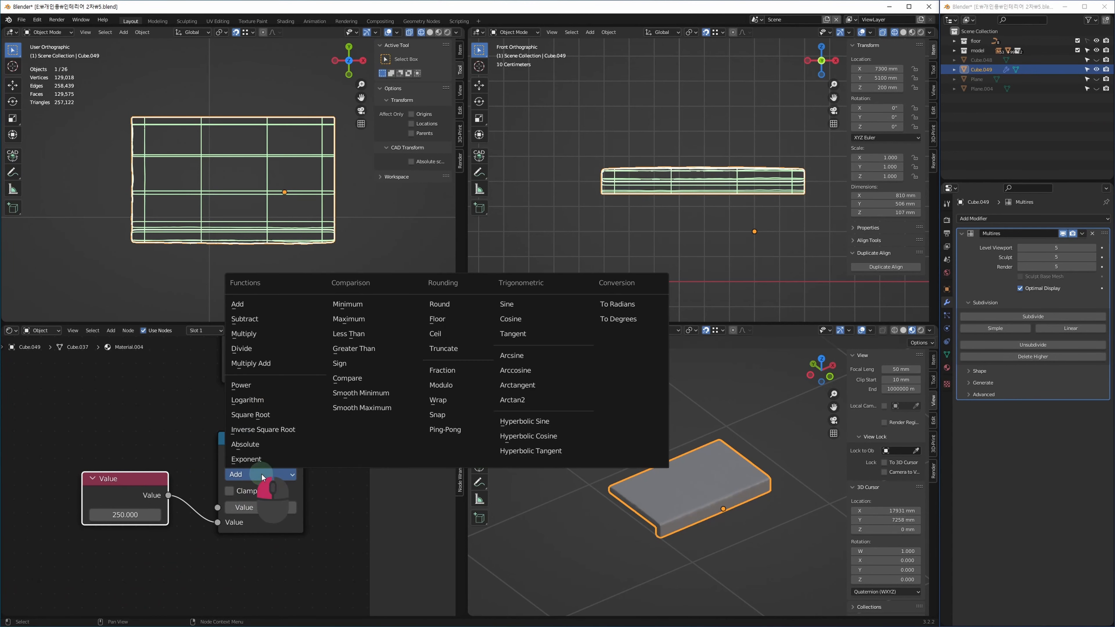
{"action": "left_click", "coordinate": [260, 351]}
{"action": "scroll", "coordinate": [683, 513], "scroll_direction": "up", "scroll_amount": 10}
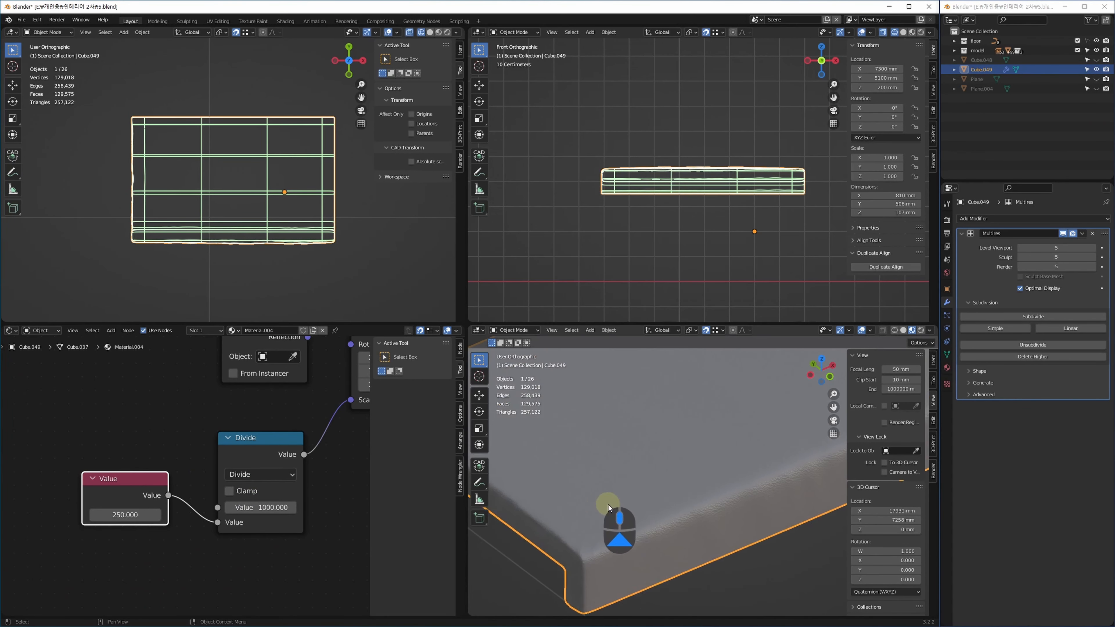
Maximize the 3D view and orbit to inspect the finer leather grain on the cushion.
{"action": "key", "text": "alt+w"}
{"action": "middle_click_drag", "start_coordinate": [557, 438], "coordinate": [536, 436], "text": "shift"}
{"action": "scroll", "coordinate": [536, 436], "scroll_direction": "down", "scroll_amount": 7}
{"action": "middle_click_drag", "start_coordinate": [726, 358], "coordinate": [570, 411], "text": "shift"}
{"action": "middle_click_drag", "start_coordinate": [655, 391], "coordinate": [654, 387], "text": "alt"}
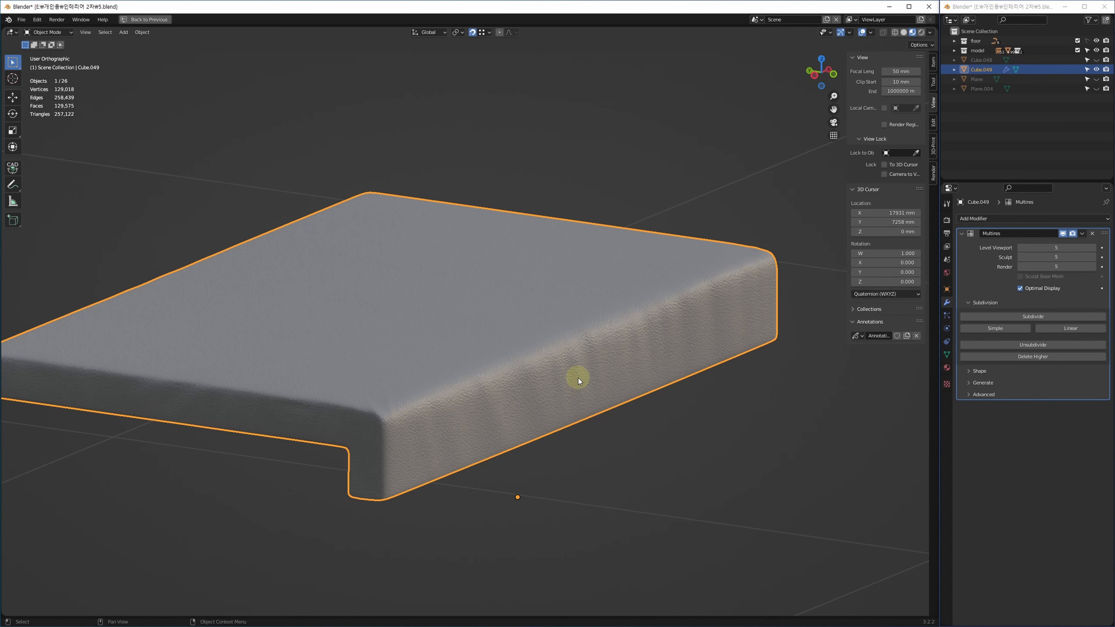
Restore the four-panel layout and pan the Shader Editor to Material.004's Principled BSDF node.
{"action": "middle_click_drag", "start_coordinate": [579, 379], "coordinate": [592, 372]}
{"action": "key", "text": "alt+w"}
{"action": "middle_click_drag", "start_coordinate": [289, 480], "coordinate": [221, 480]}
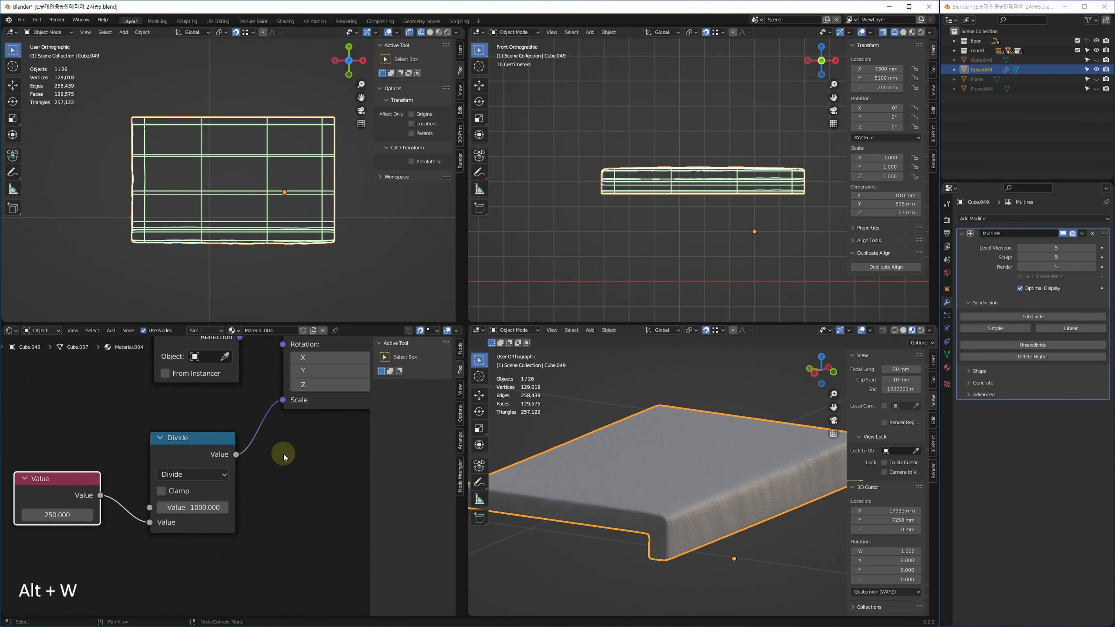
{"action": "middle_click_drag", "start_coordinate": [283, 456], "coordinate": [193, 440]}
{"action": "scroll", "coordinate": [286, 515], "scroll_direction": "down", "scroll_amount": 4}
{"action": "middle_click_drag", "start_coordinate": [258, 523], "coordinate": [15, 615]}
Darken the cushion's base colour to near-black (saturation 0.064, value 0.061).
{"action": "middle_click_drag", "start_coordinate": [259, 372], "coordinate": [267, 505]}
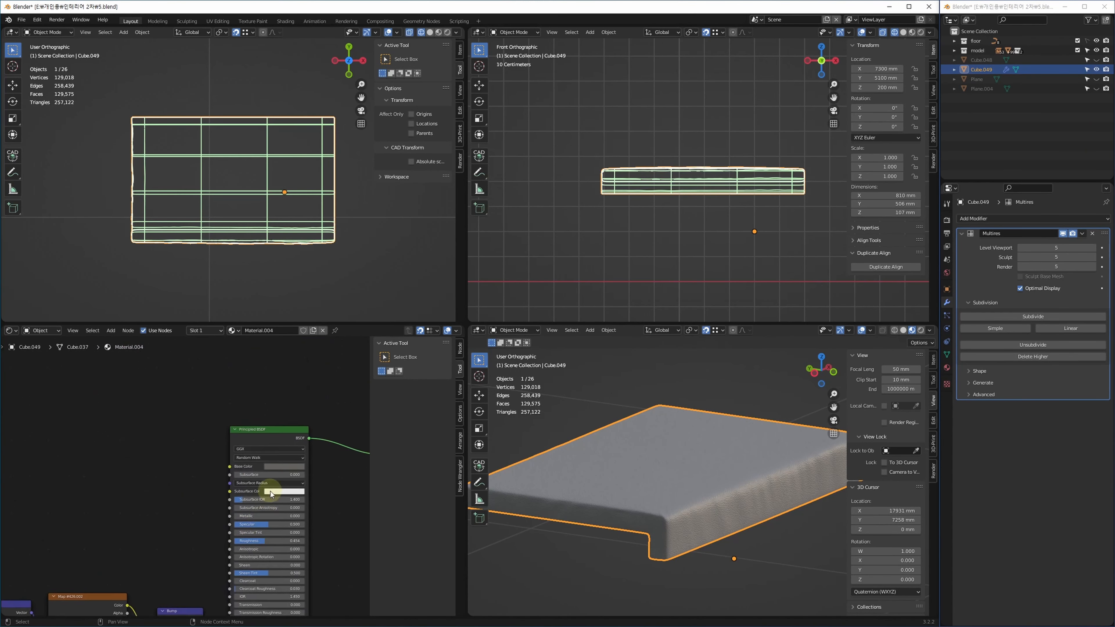
{"action": "scroll", "coordinate": [267, 505], "scroll_direction": "up", "scroll_amount": 5}
{"action": "left_click", "coordinate": [286, 457]}
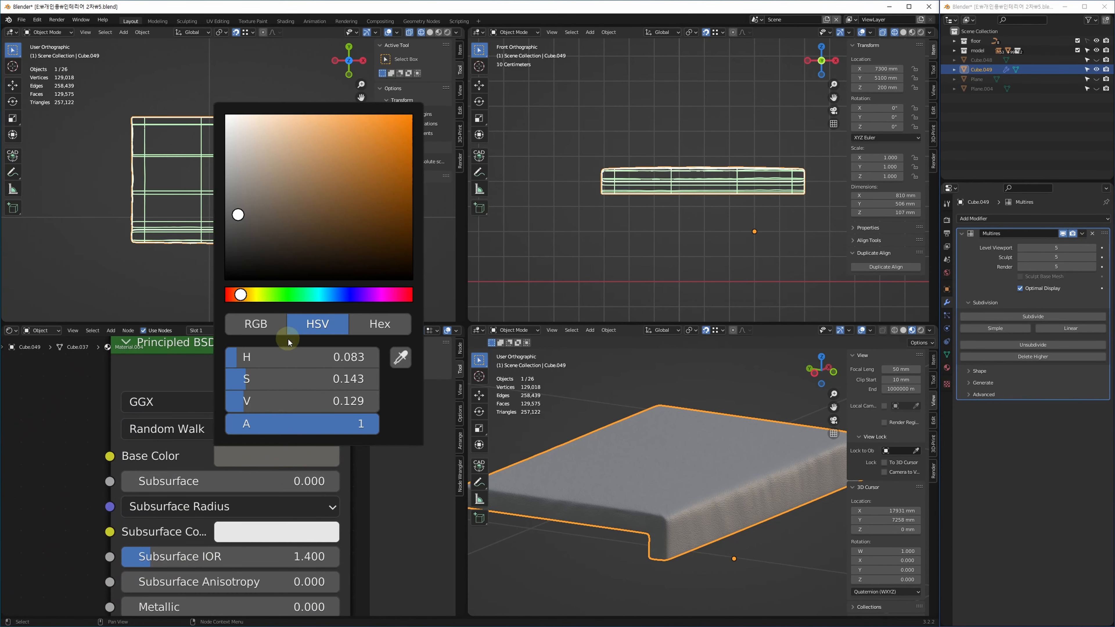
{"action": "mouse_move", "coordinate": [303, 402]}
{"action": "left_mouse_down"}
{"action": "mouse_move", "coordinate": [311, 408]}
{"action": "mouse_move", "coordinate": [326, 377]}
{"action": "mouse_move", "coordinate": [307, 384]}
{"action": "left_mouse_up"}
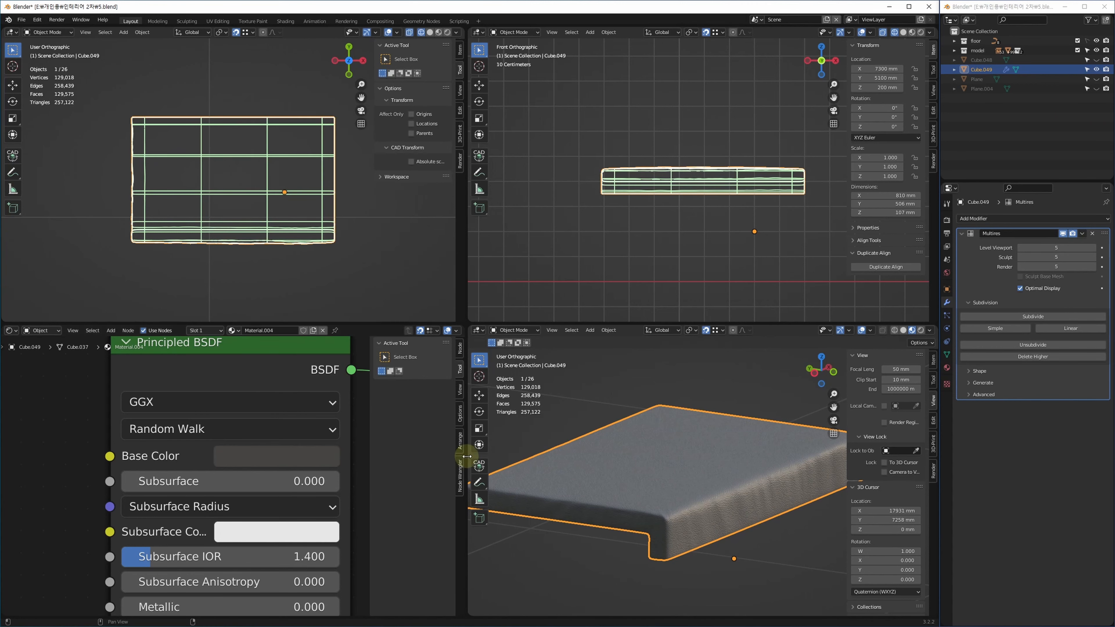
Maximize the 3D view and deselect the cushion to show the whole floor plan.
{"action": "key", "text": "alt+w"}
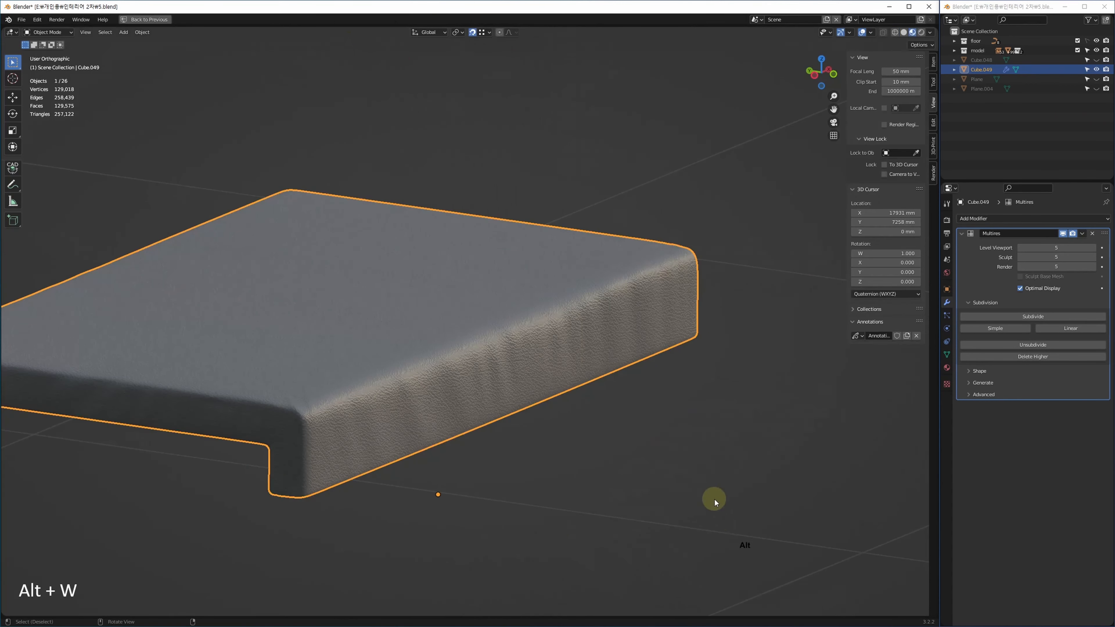
{"action": "scroll", "coordinate": [703, 505], "scroll_direction": "up", "scroll_amount": 3}
{"action": "left_click", "coordinate": [676, 522]}
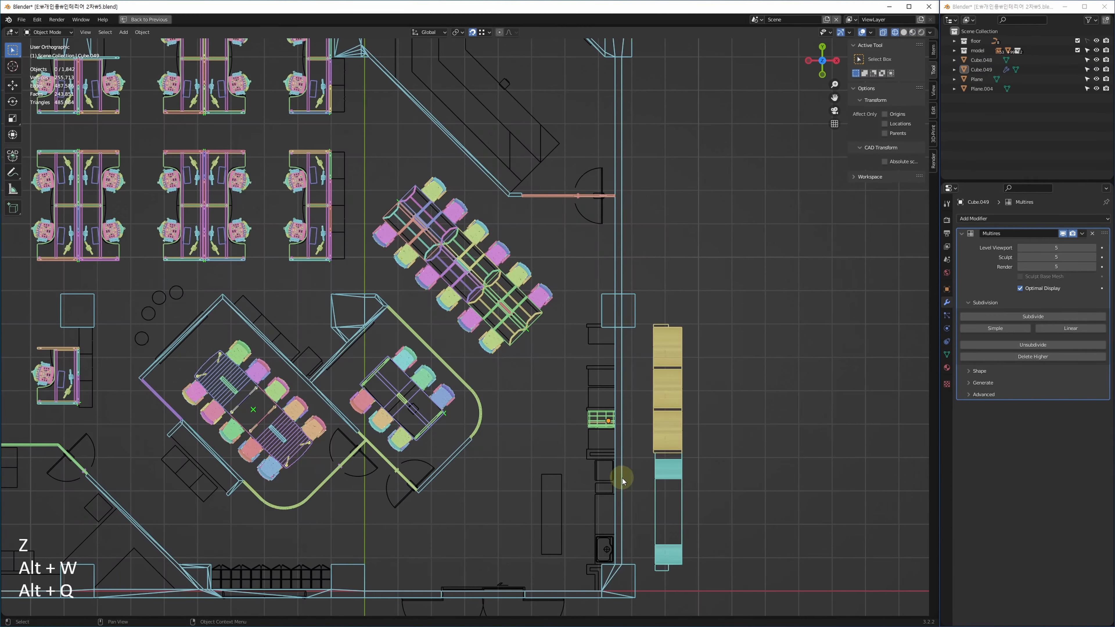
Duplicate the cushion and box Cube.048/Cube.049 onto the upper cabinet and lower it 10 mm.
{"action": "scroll", "coordinate": [621, 349], "scroll_direction": "up", "scroll_amount": 3}
{"action": "left_click_drag", "start_coordinate": [625, 324], "coordinate": [490, 481]}
{"action": "scroll", "coordinate": [533, 436], "scroll_direction": "up", "scroll_amount": 5}
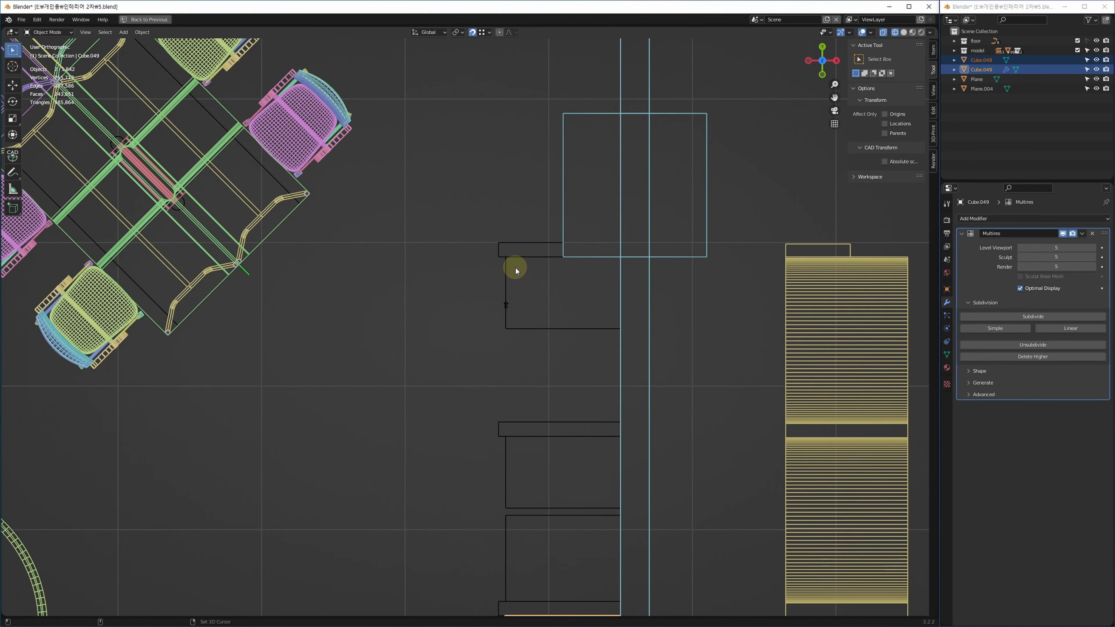
{"action": "key", "text": "shift+d"}
{"action": "left_click", "coordinate": [512, 260]}
{"action": "middle_click_drag", "start_coordinate": [527, 428], "coordinate": [548, 69]}
{"action": "middle_click_drag", "start_coordinate": [546, 372], "coordinate": [535, 384], "text": "shift"}
{"action": "middle_click_drag", "start_coordinate": [538, 216], "coordinate": [511, 496], "text": "shift"}
{"action": "middle_click_drag", "start_coordinate": [485, 322], "coordinate": [491, 257], "text": "shift"}
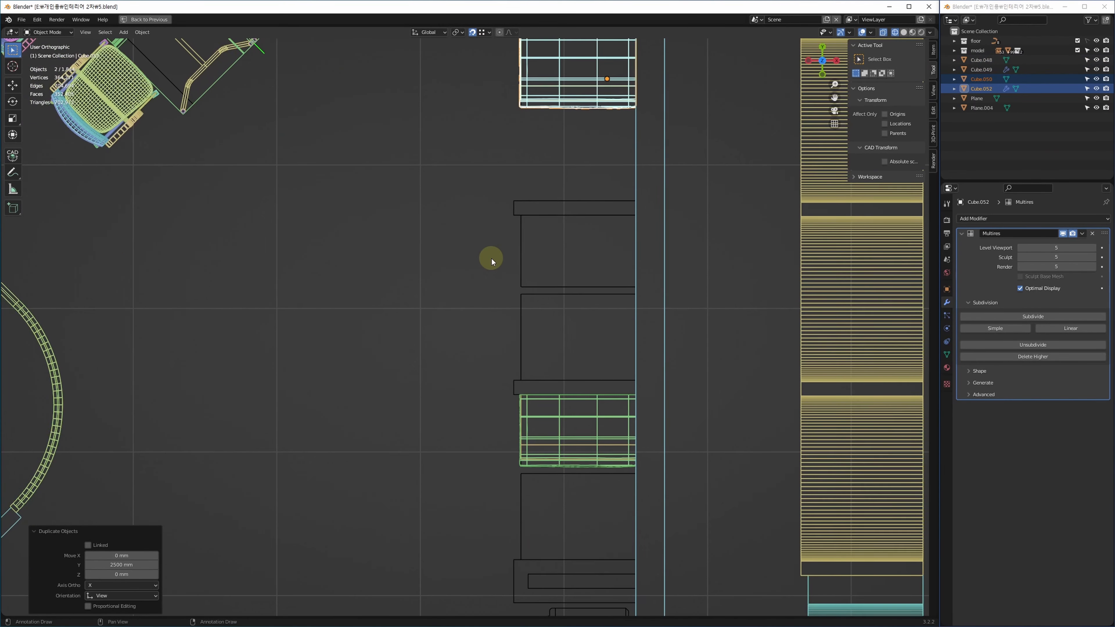
{"action": "key", "text": "ctrl+Down"}
Select the cushion on the lower cabinet and nudge it down slightly.
{"action": "left_click_drag", "start_coordinate": [582, 350], "coordinate": [477, 455]}
{"action": "key", "text": "ctrl+Down"}
{"action": "middle_click_drag", "start_coordinate": [511, 520], "coordinate": [470, 444]}
{"action": "middle_click_drag", "start_coordinate": [473, 215], "coordinate": [470, 281]}
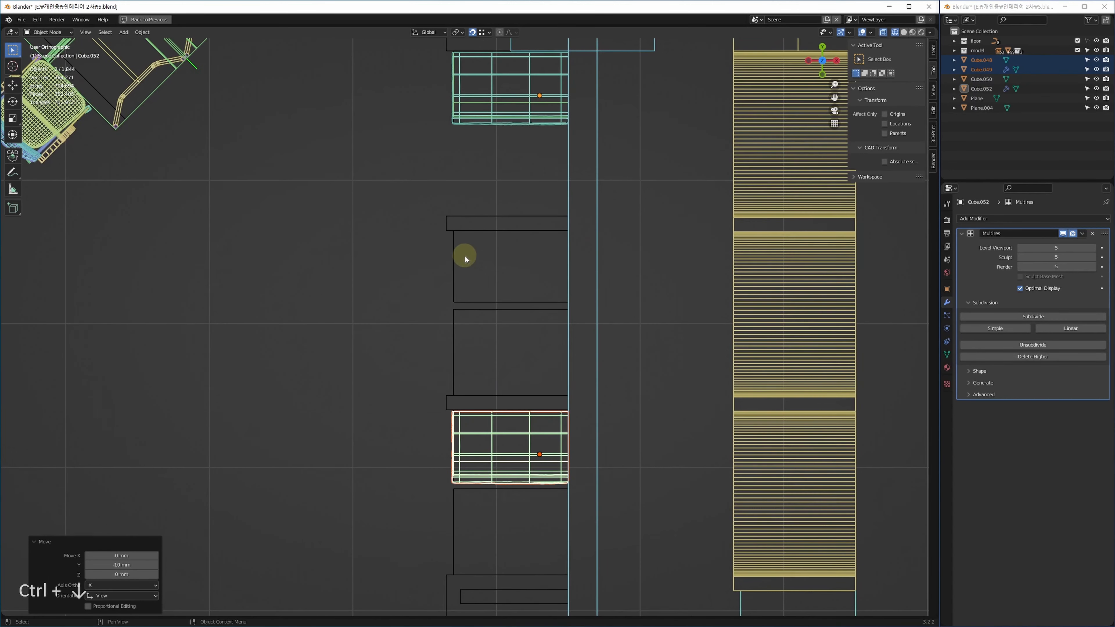
Duplicate the cushioned box 1260 mm along Y onto the next box and lower it 10 mm.
{"action": "key", "text": "shift+d"}
{"action": "middle_click_drag", "start_coordinate": [469, 243], "coordinate": [455, 231]}
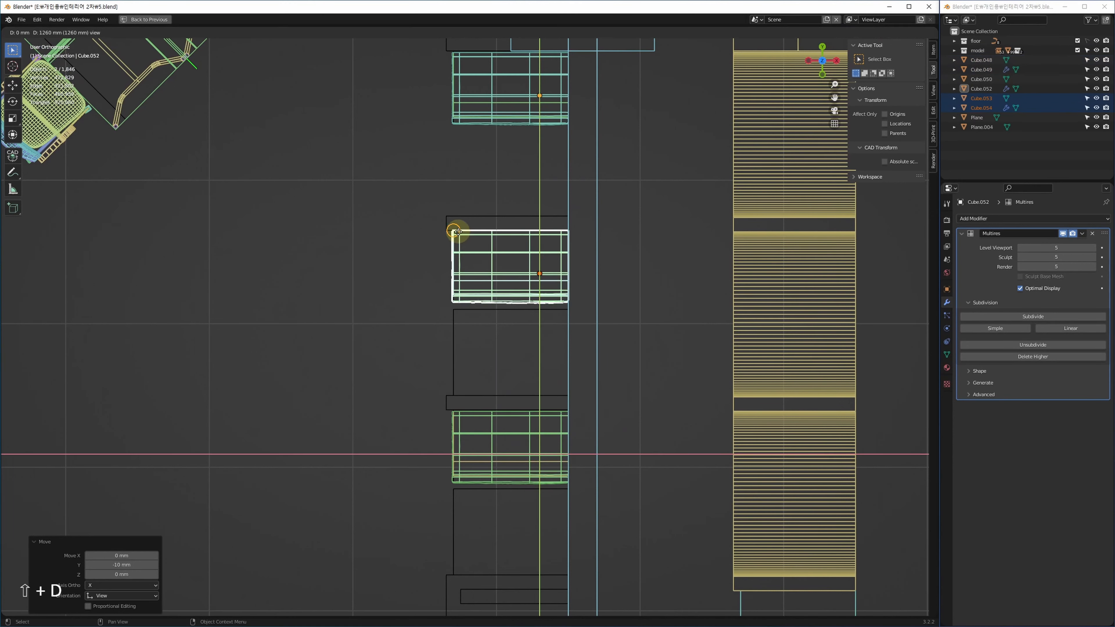
{"action": "left_click", "coordinate": [456, 231]}
{"action": "middle_click_drag", "start_coordinate": [522, 51], "coordinate": [519, 122]}
{"action": "middle_click_drag", "start_coordinate": [467, 279], "coordinate": [496, 249]}
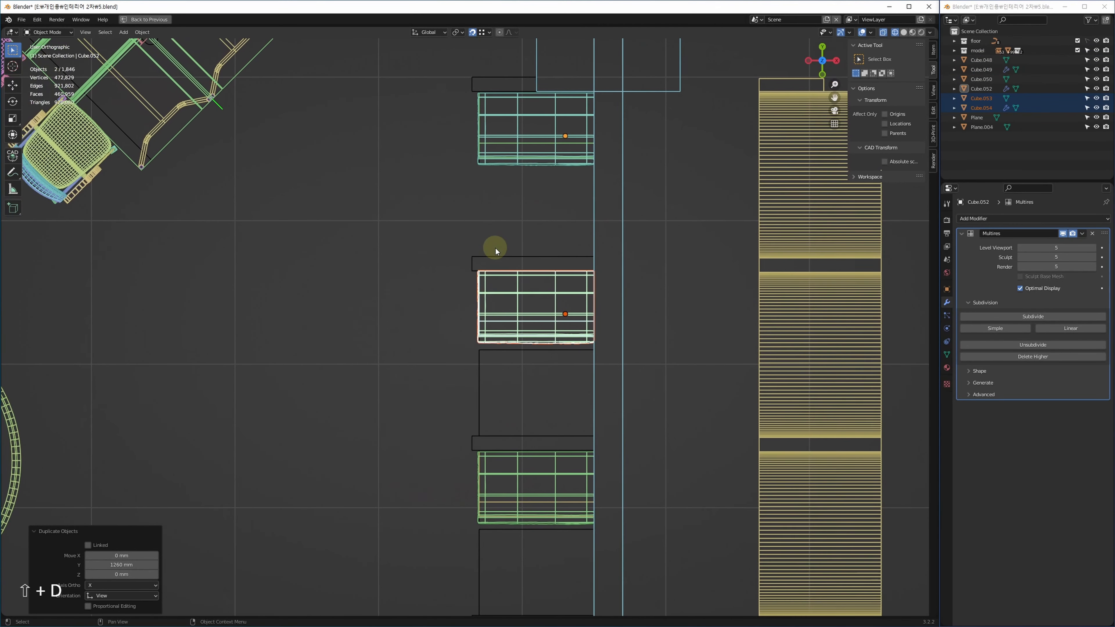
{"action": "key", "text": "ctrl+Down"}
{"action": "middle_click_drag", "start_coordinate": [605, 499], "coordinate": [581, 455]}
{"action": "key", "text": "alt+w"}
{"action": "key", "text": "alt+w"}
Orbit around the new cushions in solid 3D view and select bench box Cube.053.
{"action": "key", "text": "z"}
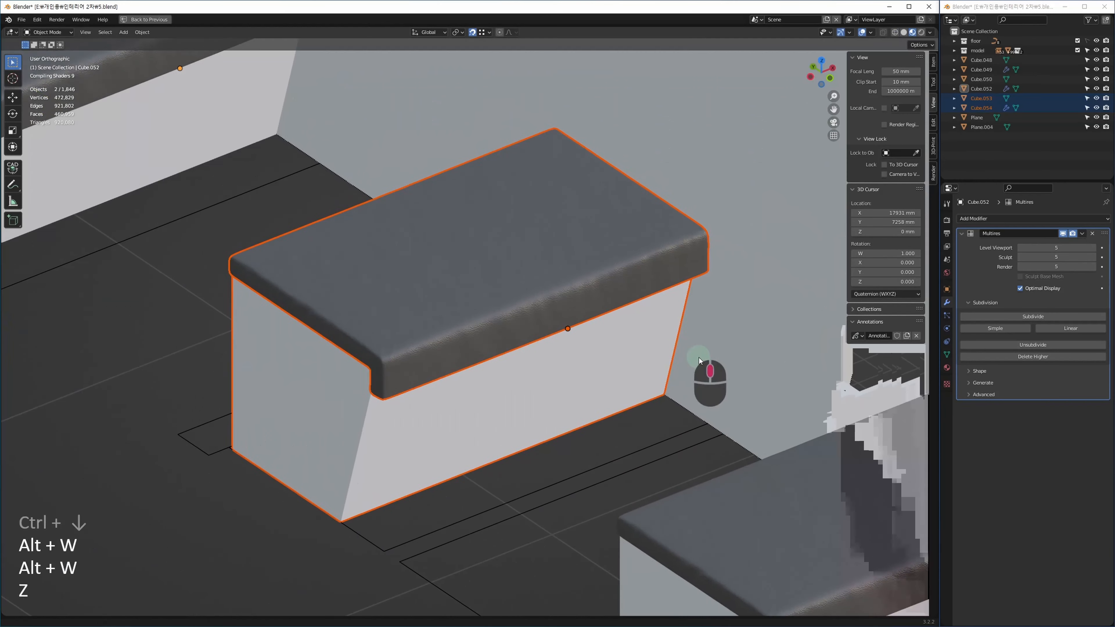
{"action": "left_click", "coordinate": [553, 574]}
{"action": "middle_click_drag", "start_coordinate": [528, 525], "coordinate": [499, 515]}
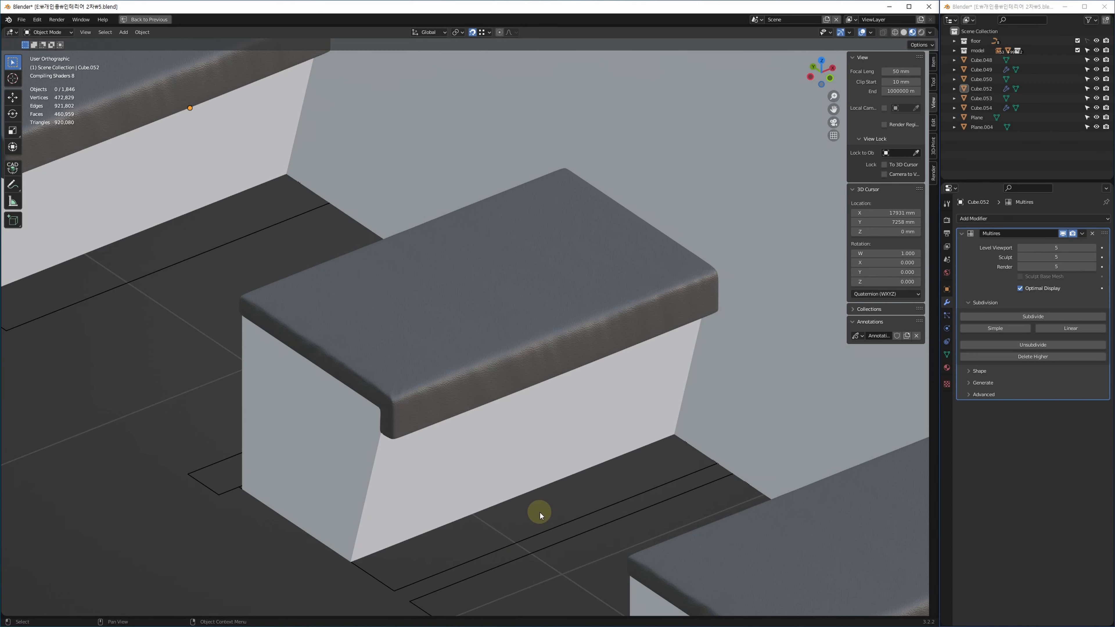
{"action": "mouse_move", "coordinate": [499, 505]}
{"action": "middle_mouse_down"}
{"action": "mouse_move", "coordinate": [530, 515]}
{"action": "mouse_move", "coordinate": [513, 496]}
{"action": "middle_mouse_up"}
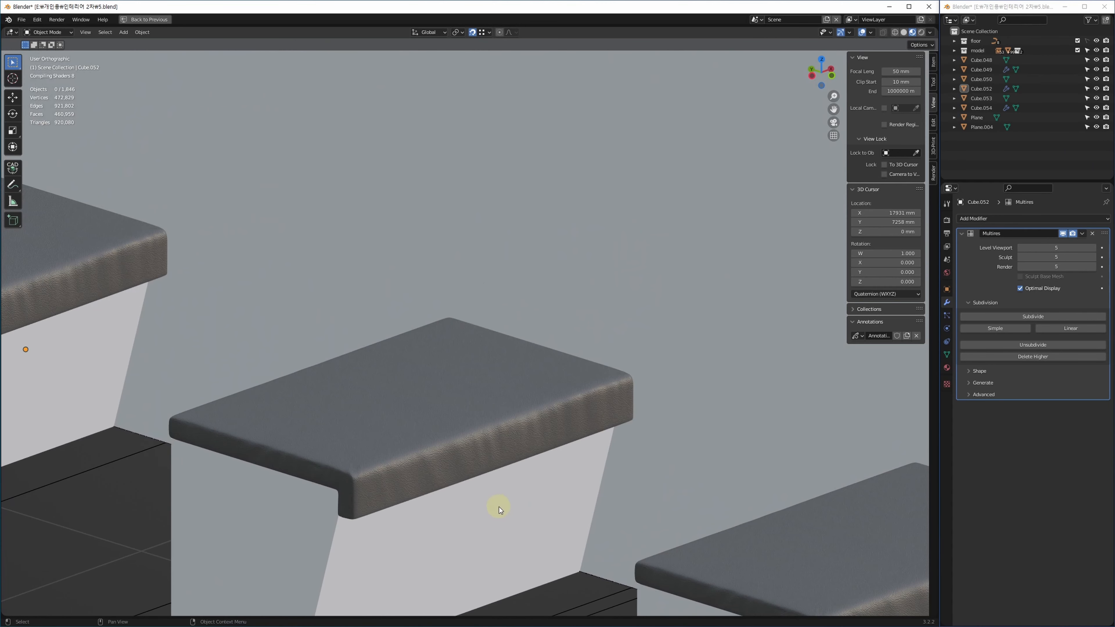
{"action": "middle_click_drag", "start_coordinate": [418, 432], "coordinate": [496, 511]}
{"action": "left_click", "coordinate": [454, 555]}
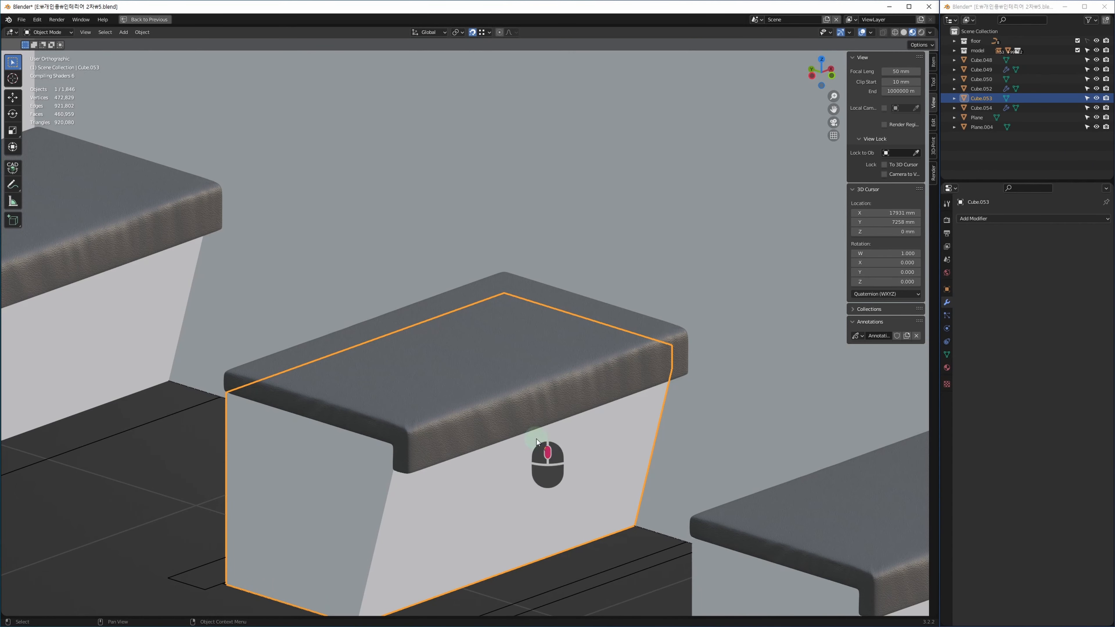
{"action": "middle_click_drag", "start_coordinate": [540, 441], "coordinate": [515, 459], "text": "alt"}
{"action": "scroll", "coordinate": [544, 423], "scroll_direction": "down", "scroll_amount": 8}
{"action": "middle_click_drag", "start_coordinate": [544, 423], "coordinate": [587, 381], "text": "alt"}
Return to the top wireframe floor plan and box-select the striped louvre objects.
{"action": "key", "text": "alt+w"}
{"action": "key", "text": "alt+w"}
{"action": "middle_click_drag", "start_coordinate": [433, 317], "coordinate": [373, 421]}
{"action": "scroll", "coordinate": [513, 409], "scroll_direction": "down", "scroll_amount": 4}
{"action": "left_click_drag", "start_coordinate": [702, 220], "coordinate": [558, 518]}
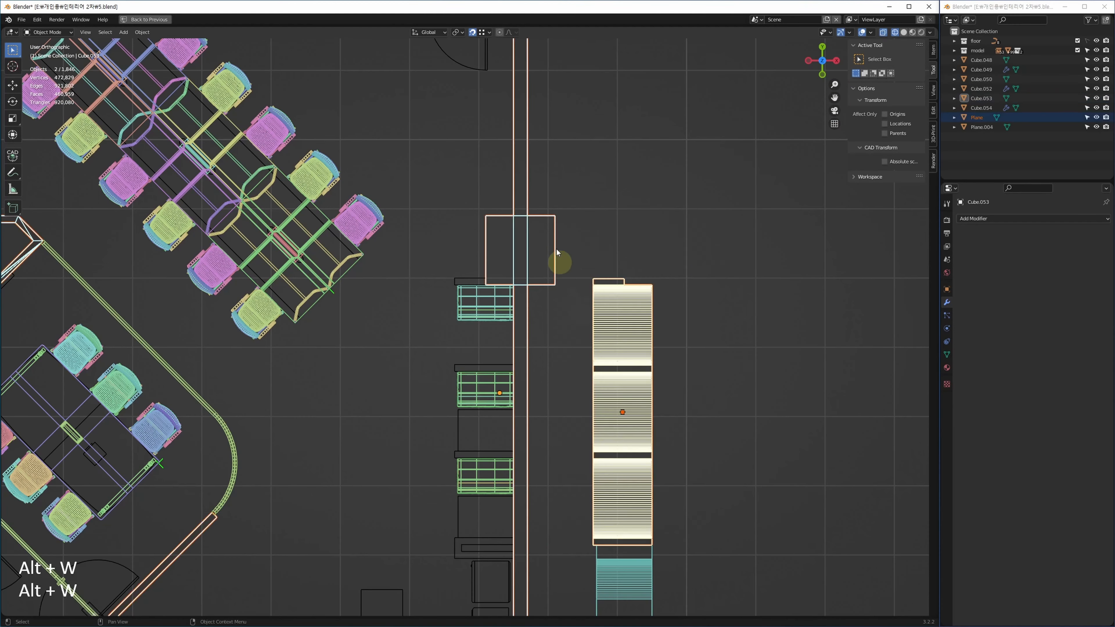
Box-select the louvre planes Plane and Plane.004 in the floor plan.
{"action": "middle_click_drag", "start_coordinate": [557, 249], "coordinate": [614, 250]}
{"action": "middle_click_drag", "start_coordinate": [787, 539], "coordinate": [677, 288]}
{"action": "left_click_drag", "start_coordinate": [661, 440], "coordinate": [536, 214]}
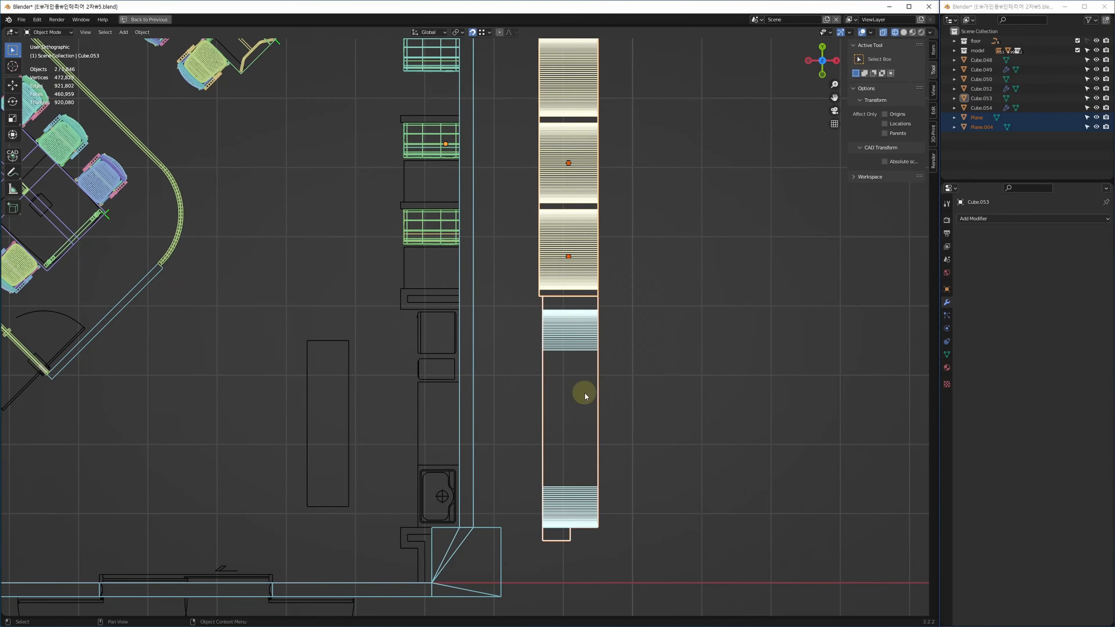
{"action": "scroll", "coordinate": [656, 379], "scroll_direction": "down", "scroll_amount": 2}
{"action": "scroll", "coordinate": [581, 389], "scroll_direction": "up", "scroll_amount": 6}
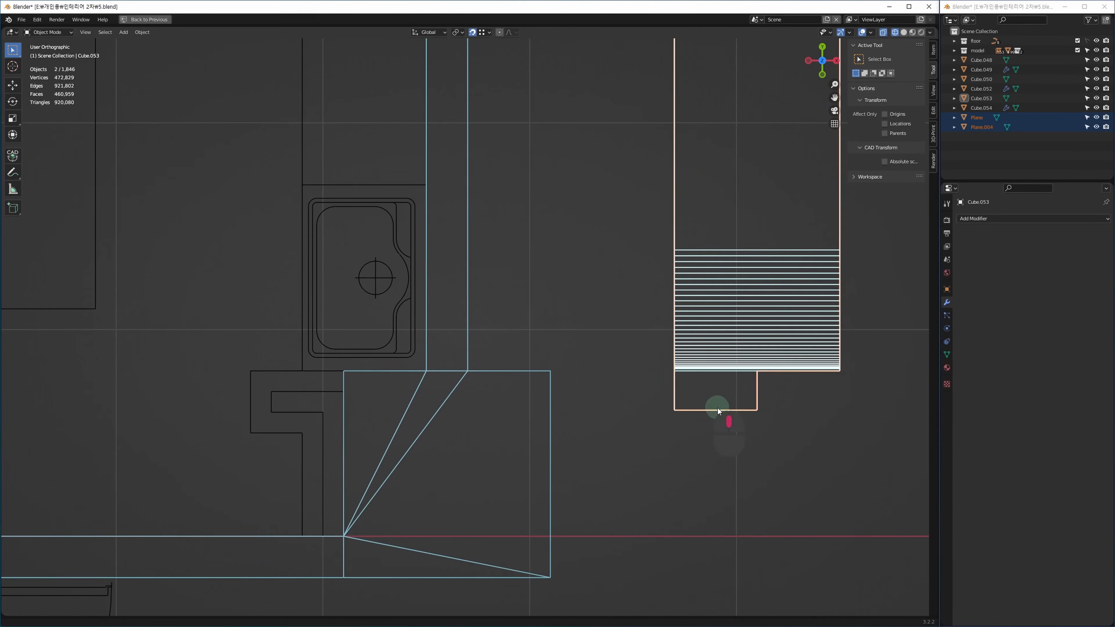
{"action": "middle_click_drag", "start_coordinate": [718, 408], "coordinate": [684, 426]}
Move the louvres 1062.7 mm along X against the window opening, then return to 3D.
{"action": "key", "text": "g"}
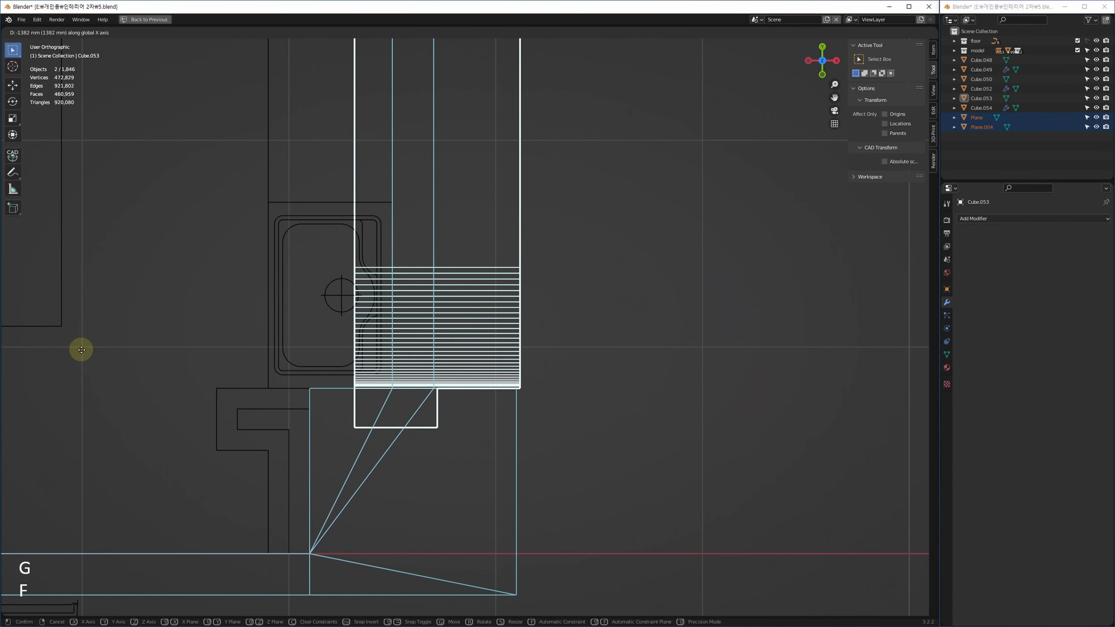
{"action": "left_click", "coordinate": [130, 344]}
{"action": "key", "text": "ctrl+z"}
{"action": "key", "text": "g"}
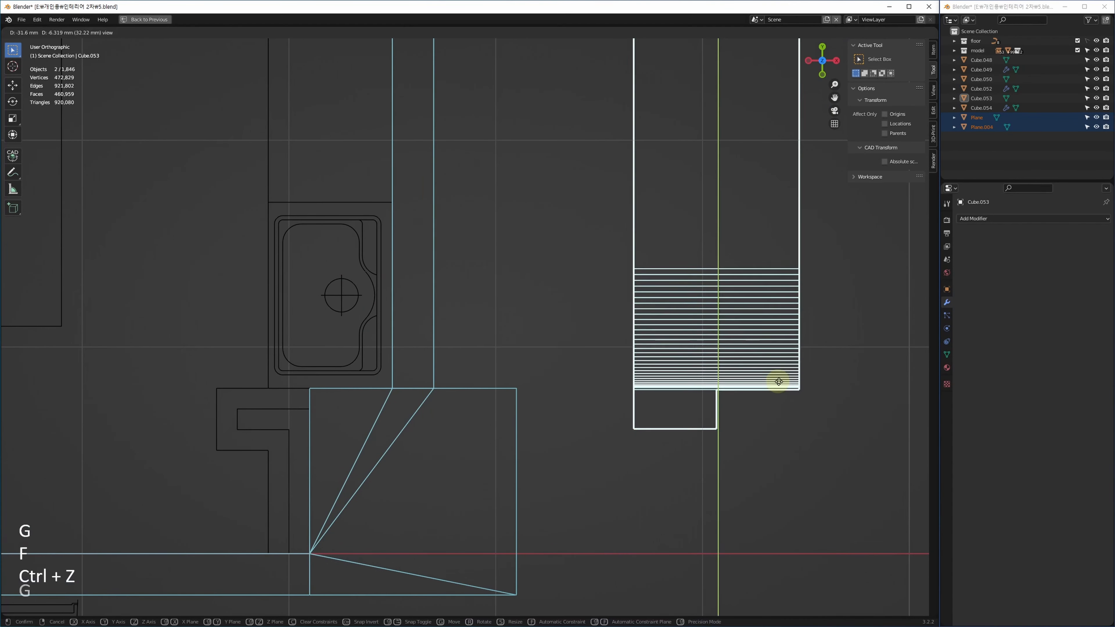
{"action": "key", "text": "f"}
{"action": "left_click", "coordinate": [166, 385]}
{"action": "key", "text": "g"}
{"action": "key", "text": "f"}
{"action": "left_click", "coordinate": [393, 389]}
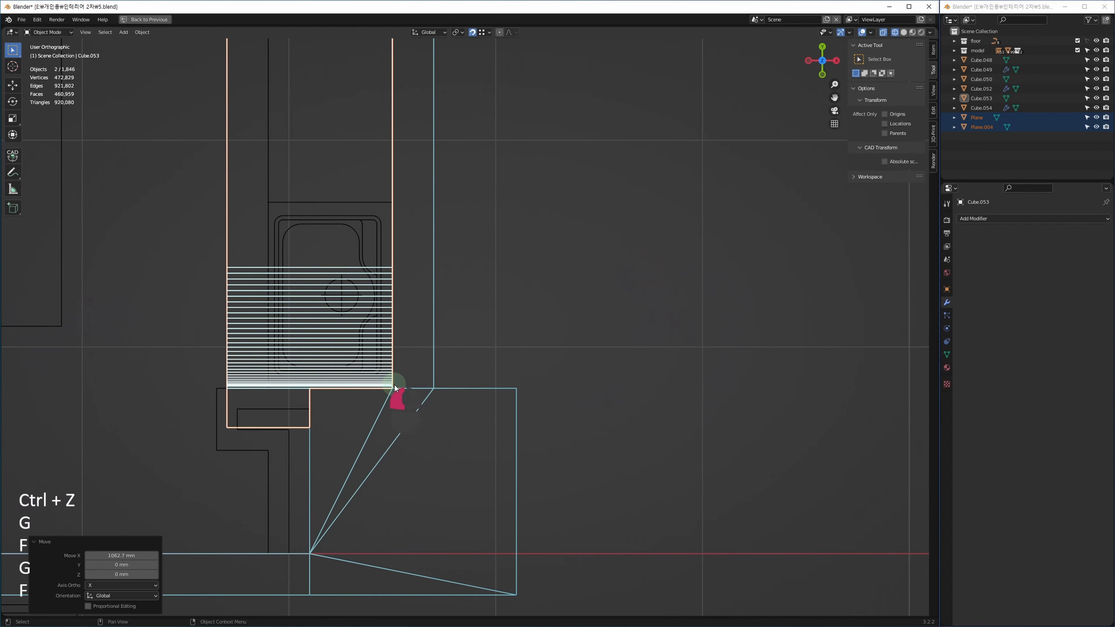
{"action": "key", "text": "alt+w"}
Select the cushion Cube.049 and set Viewport Max Samples to 1024 in Render Properties.
{"action": "key", "text": "z"}
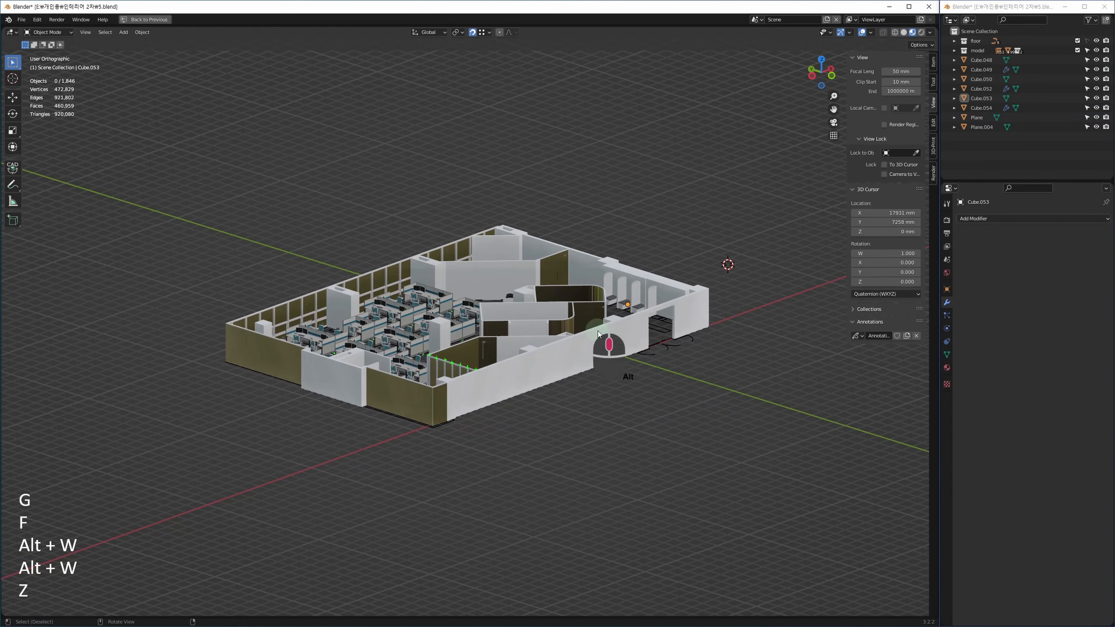
{"action": "middle_click_drag", "start_coordinate": [649, 334], "coordinate": [570, 369], "text": "shift"}
{"action": "scroll", "coordinate": [569, 369], "scroll_direction": "up", "scroll_amount": 3}
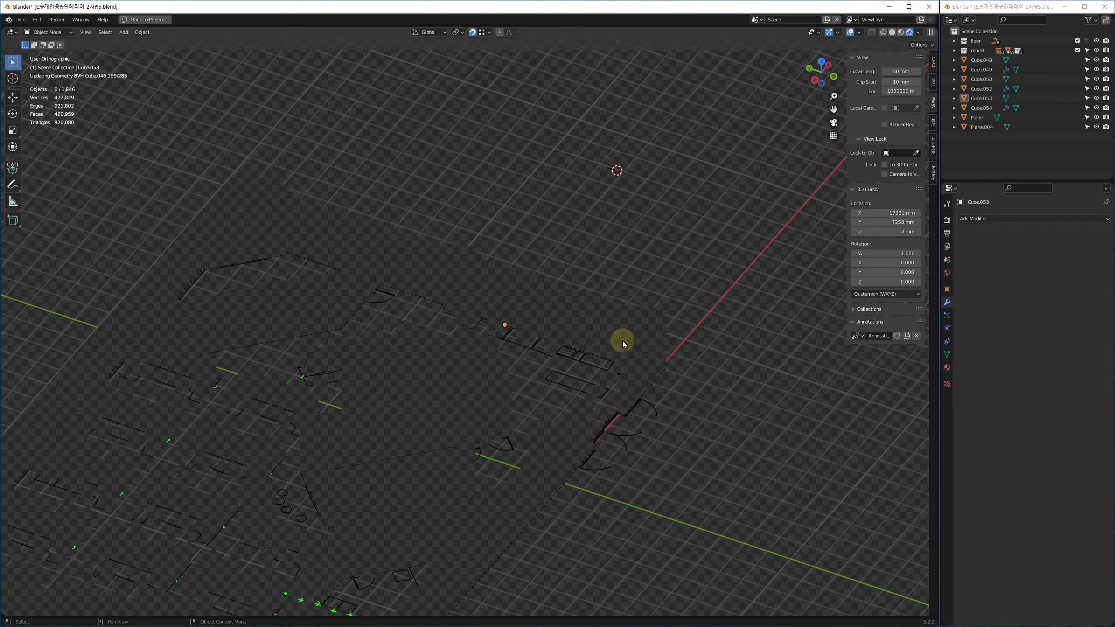
{"action": "scroll", "coordinate": [513, 358], "scroll_direction": "up", "scroll_amount": 8}
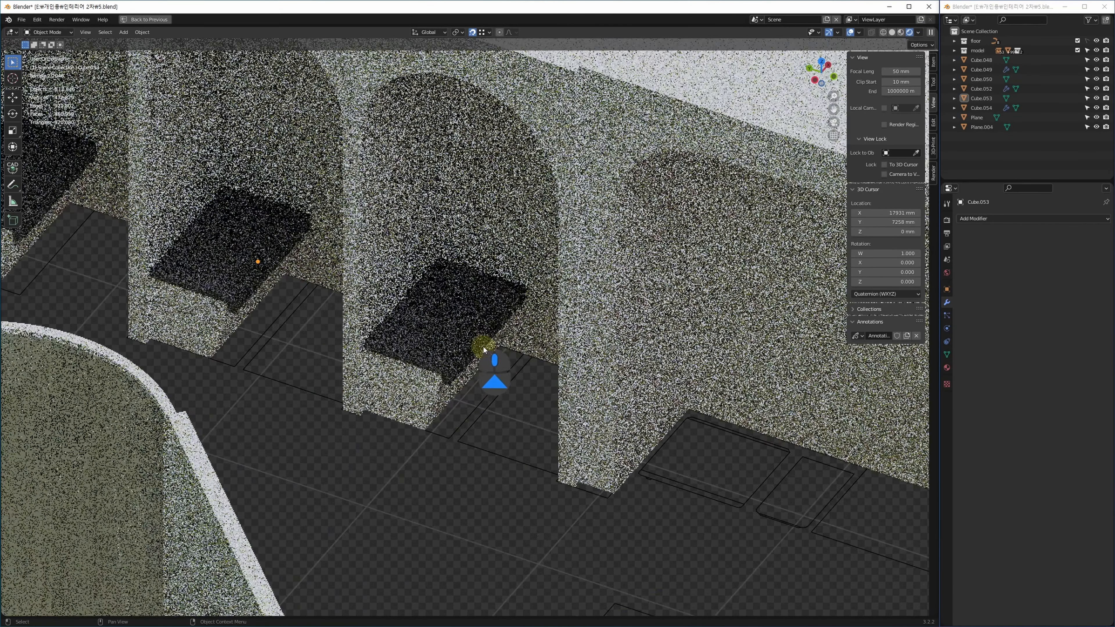
{"action": "left_click", "coordinate": [484, 347]}
{"action": "left_click", "coordinate": [947, 220]}
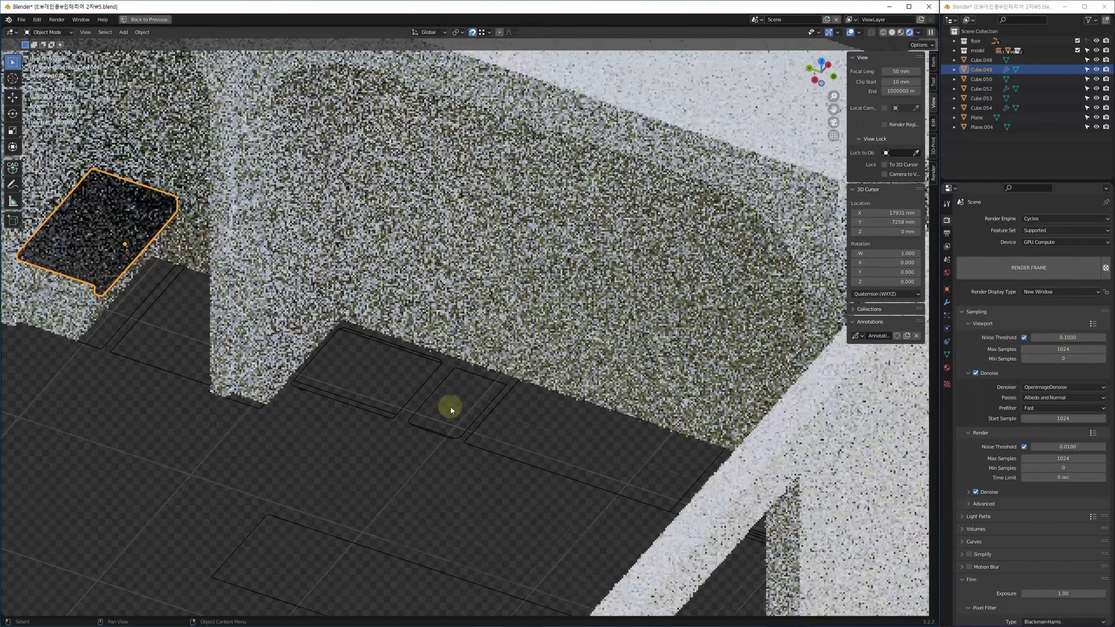
{"action": "middle_click_drag", "start_coordinate": [450, 407], "coordinate": [403, 600]}
Pan along the arcade wall to the benches and reselect the cushion box Cube.049.
{"action": "middle_click_drag", "start_coordinate": [571, 470], "coordinate": [635, 436], "text": "shift"}
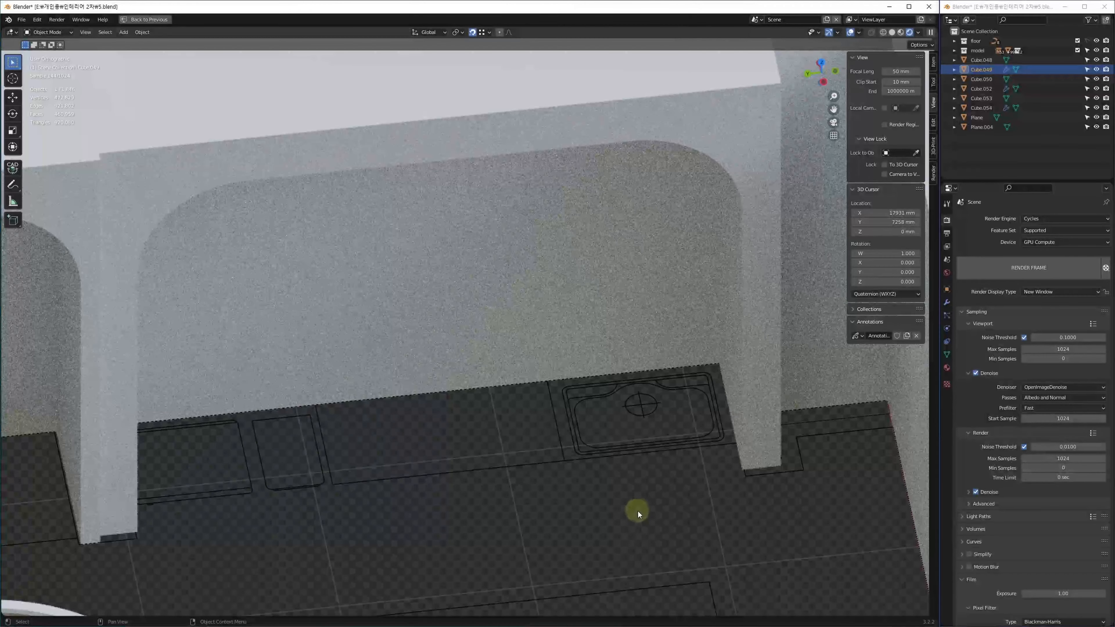
{"action": "left_click", "coordinate": [624, 511]}
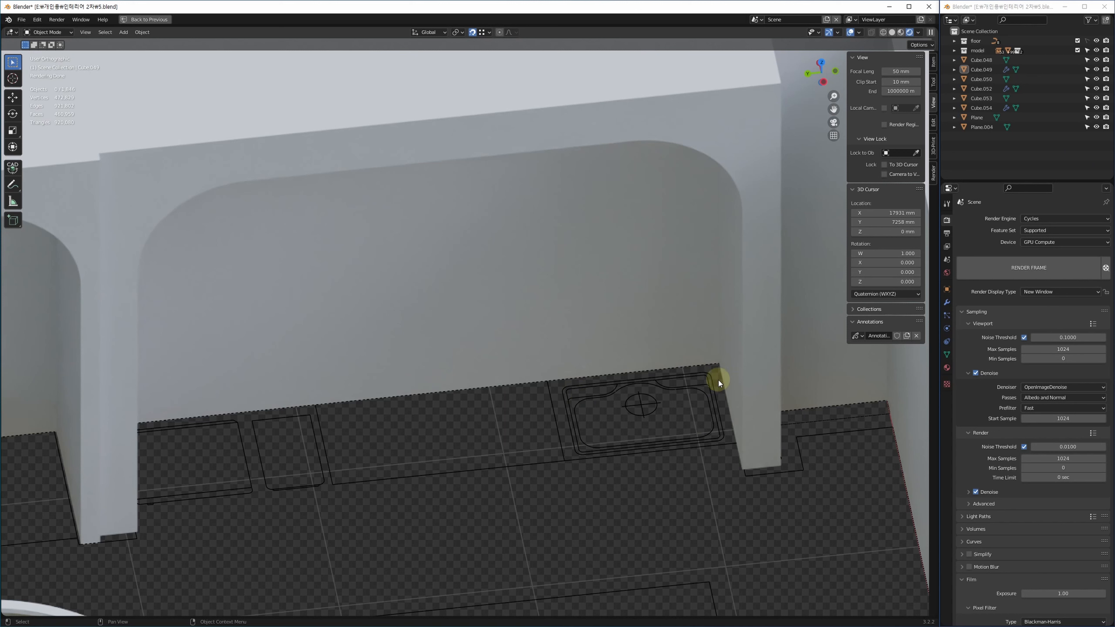
{"action": "middle_click_drag", "start_coordinate": [476, 415], "coordinate": [823, 343]}
{"action": "middle_click_drag", "start_coordinate": [576, 357], "coordinate": [654, 384]}
{"action": "middle_click_drag", "start_coordinate": [560, 431], "coordinate": [560, 372], "text": "ctrl"}
{"action": "middle_click_drag", "start_coordinate": [570, 409], "coordinate": [535, 410]}
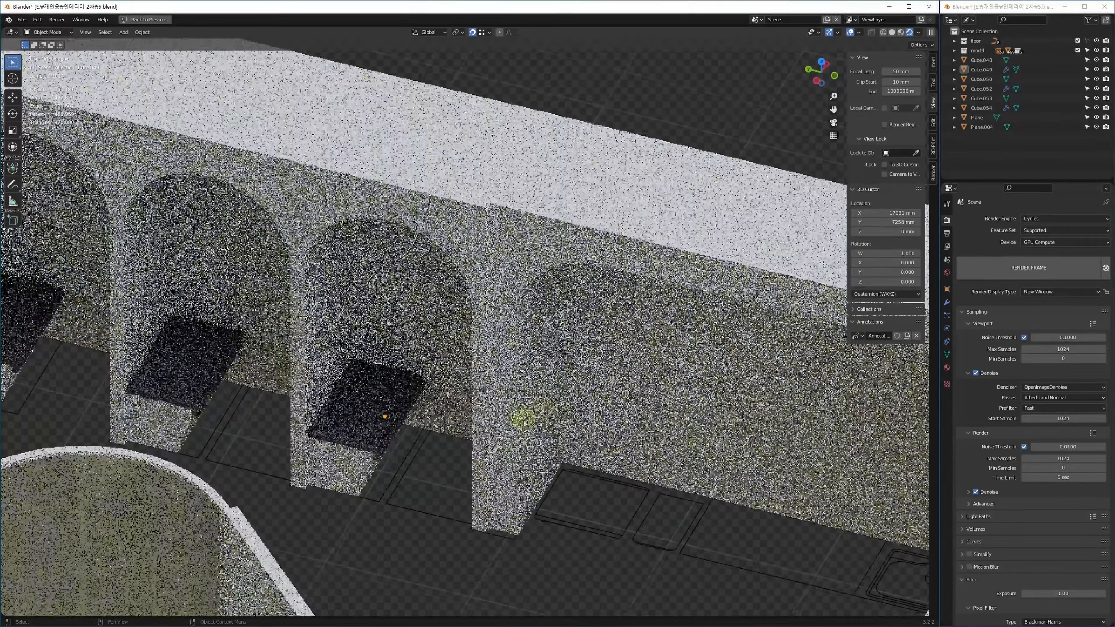
{"action": "left_click", "coordinate": [375, 491]}
{"action": "key", "text": "alt+q"}
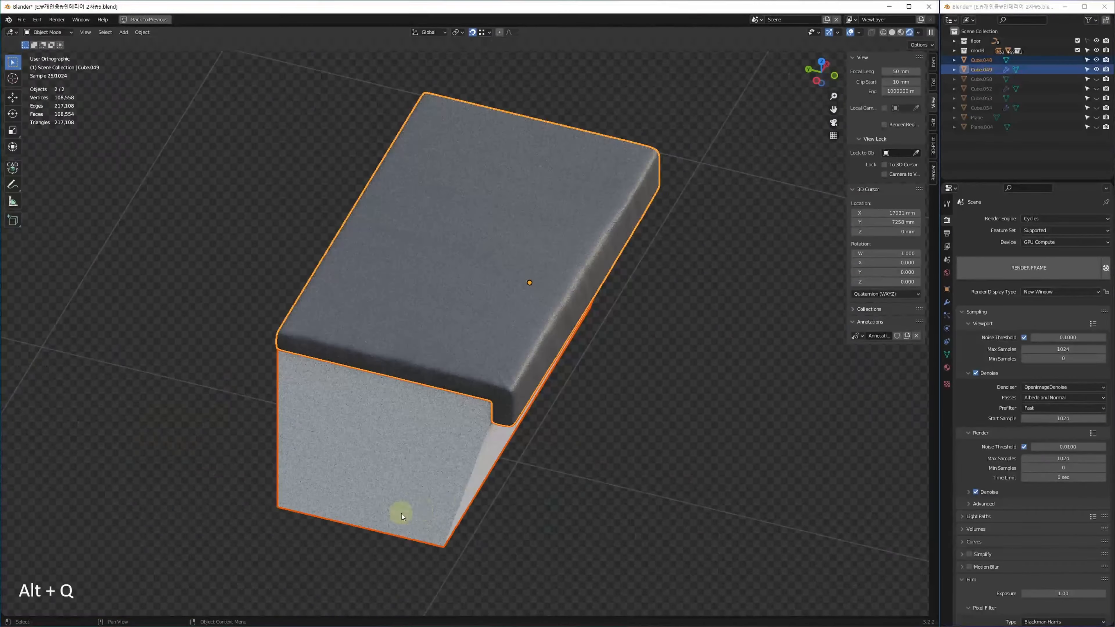
{"action": "middle_click_drag", "start_coordinate": [591, 431], "coordinate": [487, 342]}
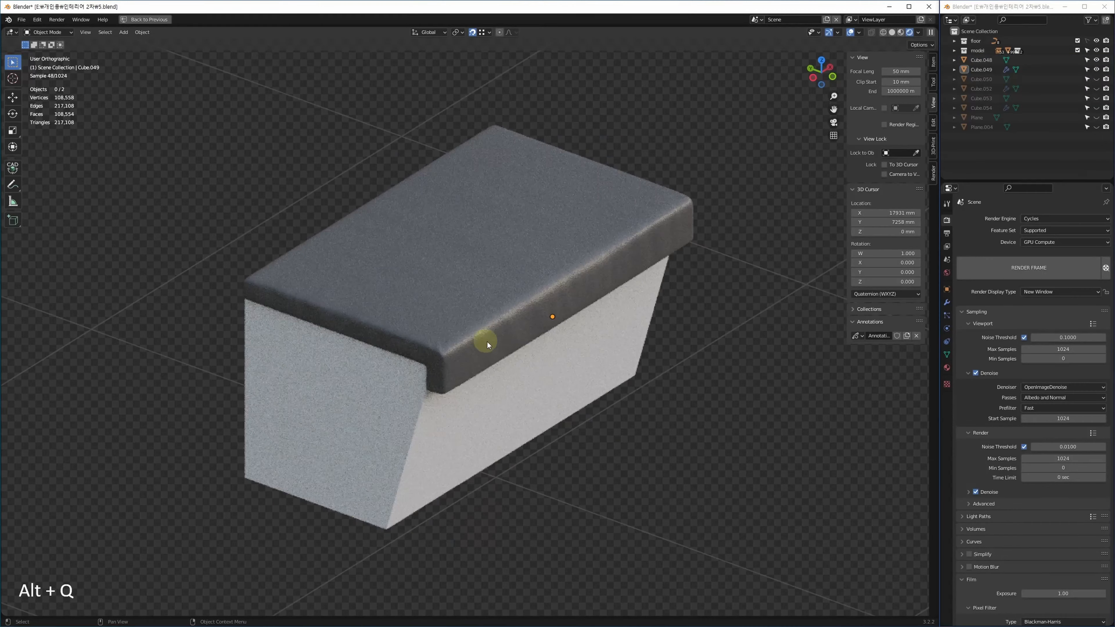
{"action": "left_click", "coordinate": [478, 334]}
{"action": "middle_click_drag", "start_coordinate": [615, 332], "coordinate": [572, 379]}
{"action": "scroll", "coordinate": [605, 348], "scroll_direction": "up", "scroll_amount": 5}
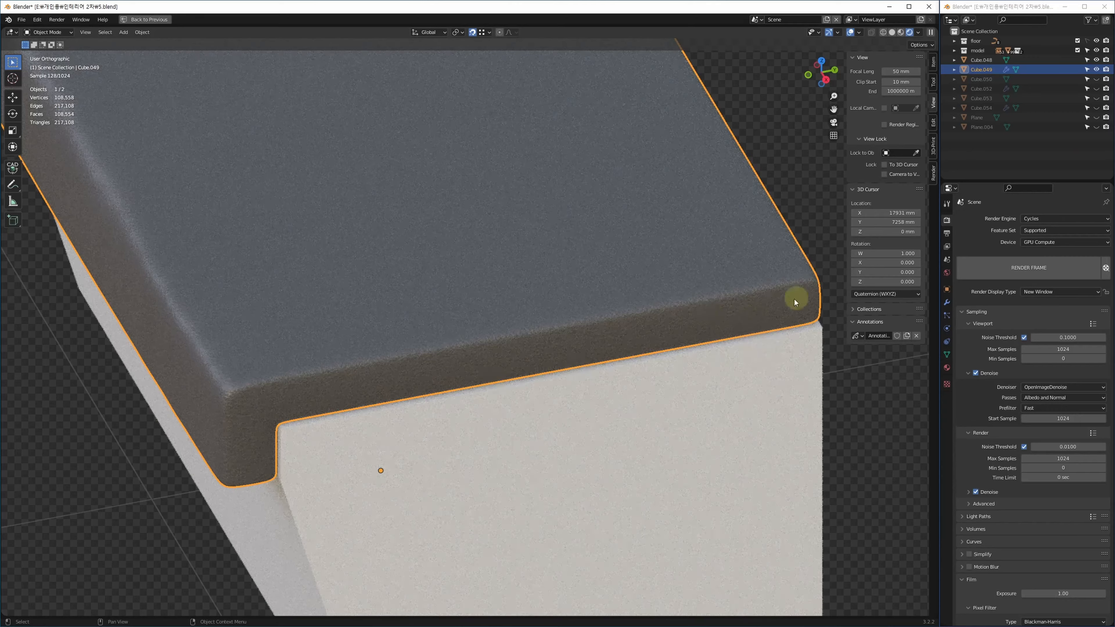
{"action": "middle_click_drag", "start_coordinate": [299, 426], "coordinate": [669, 368]}
{"action": "left_click", "coordinate": [637, 380]}
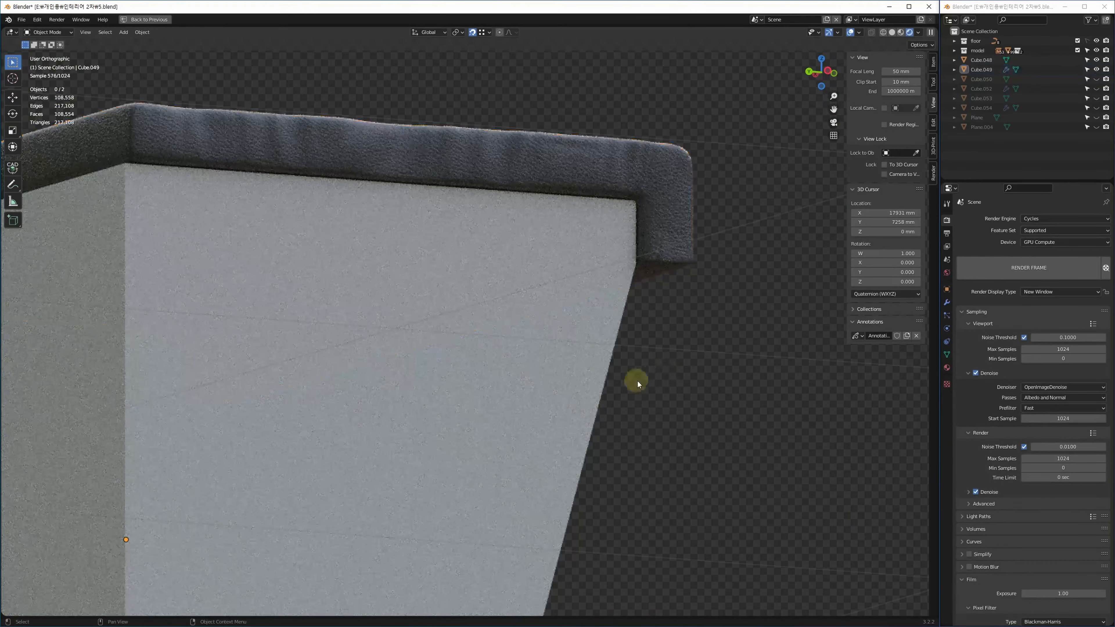
{"action": "middle_click_drag", "start_coordinate": [586, 333], "coordinate": [367, 350]}
{"action": "scroll", "coordinate": [460, 366], "scroll_direction": "down", "scroll_amount": 5}
{"action": "scroll", "coordinate": [363, 409], "scroll_direction": "up", "scroll_amount": 3}
{"action": "left_click", "coordinate": [369, 348]}
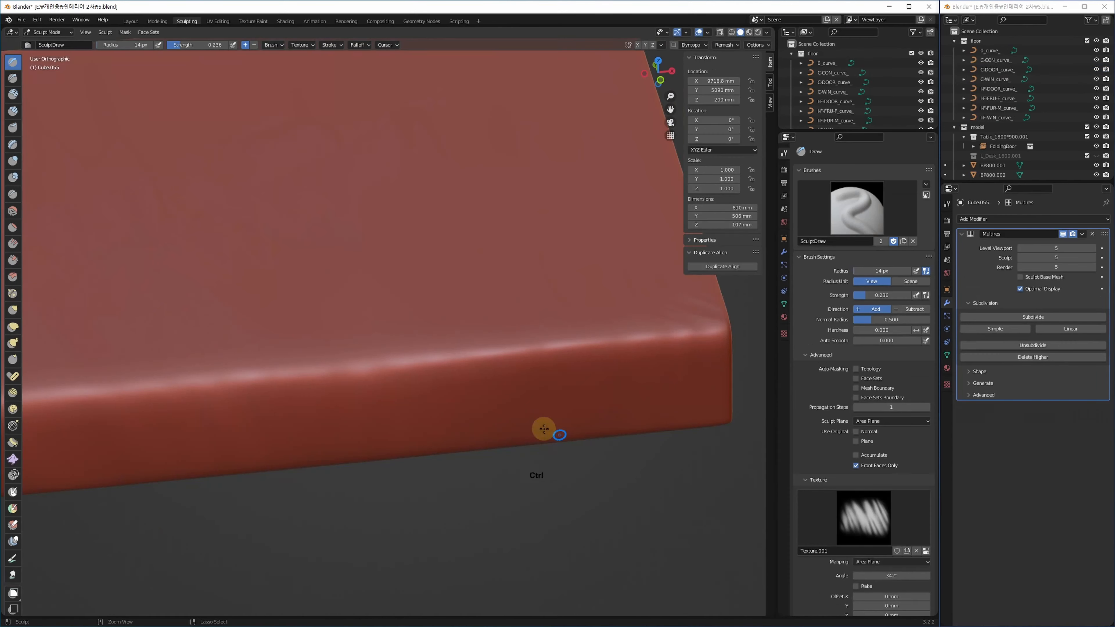
Undo the previous stroke, then try a wrinkle stamp on the slab's front edge and undo it.
{"action": "key", "text": "ctrl+z"}
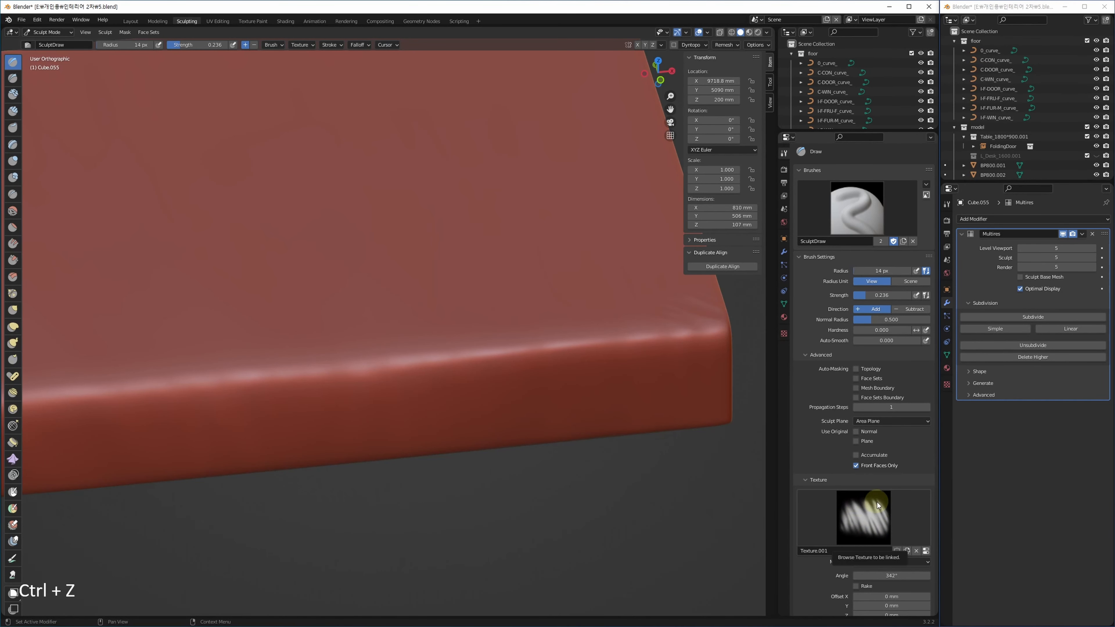
{"action": "scroll", "coordinate": [436, 381], "scroll_direction": "up", "scroll_amount": 1}
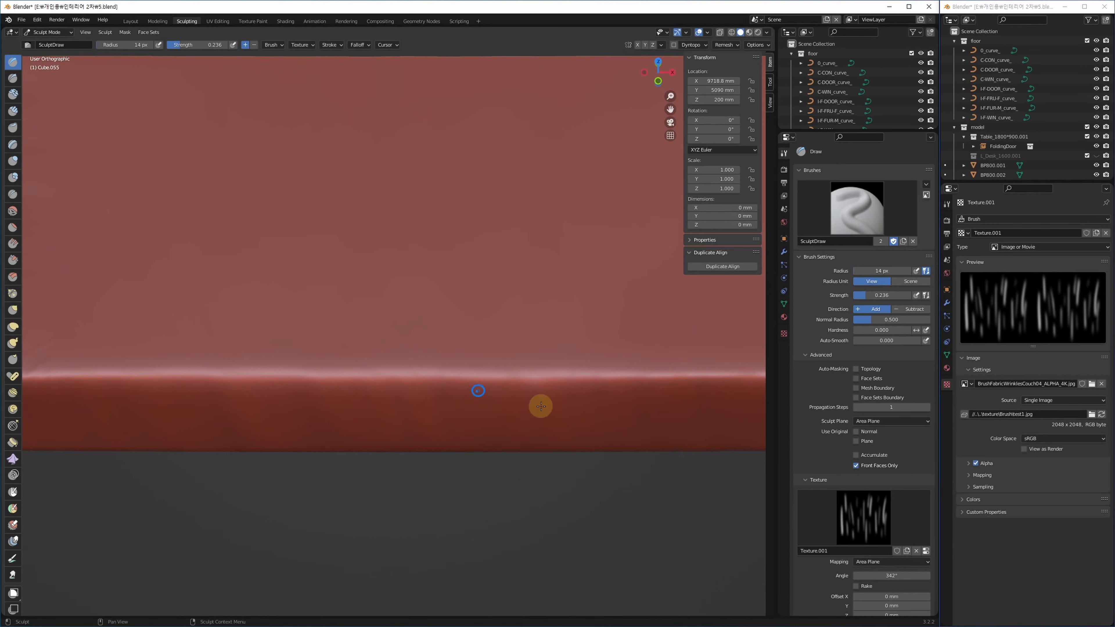
{"action": "middle_click_drag", "start_coordinate": [816, 568], "coordinate": [820, 297]}
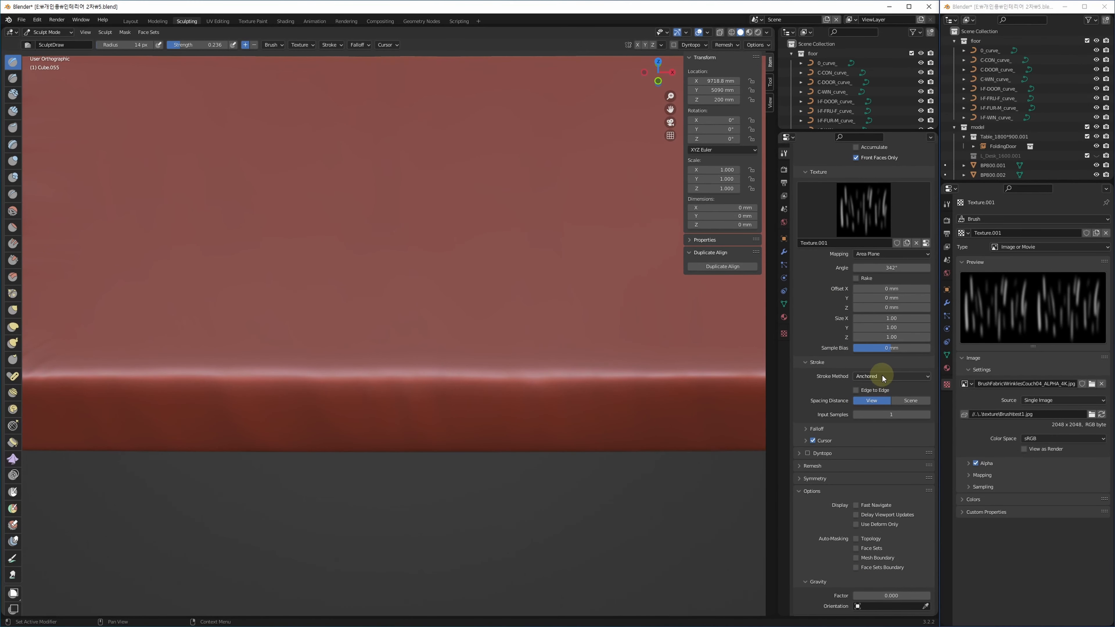
{"action": "scroll", "coordinate": [465, 395], "scroll_direction": "down", "scroll_amount": 2}
{"action": "middle_click_drag", "start_coordinate": [477, 406], "coordinate": [418, 401], "text": "shift"}
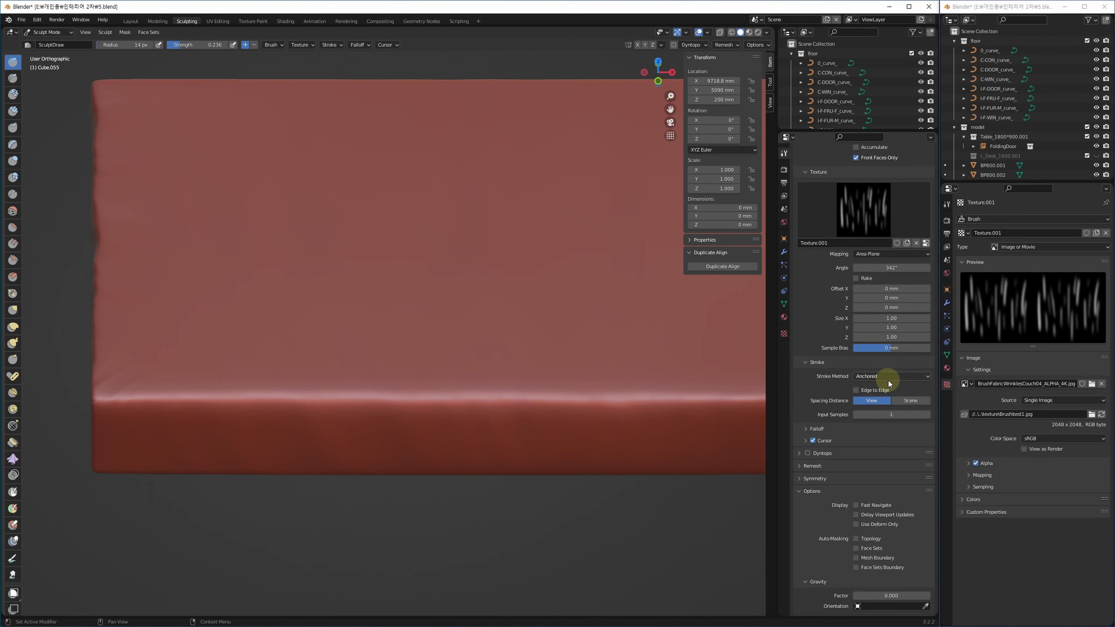
{"action": "middle_click_drag", "start_coordinate": [508, 396], "coordinate": [418, 424]}
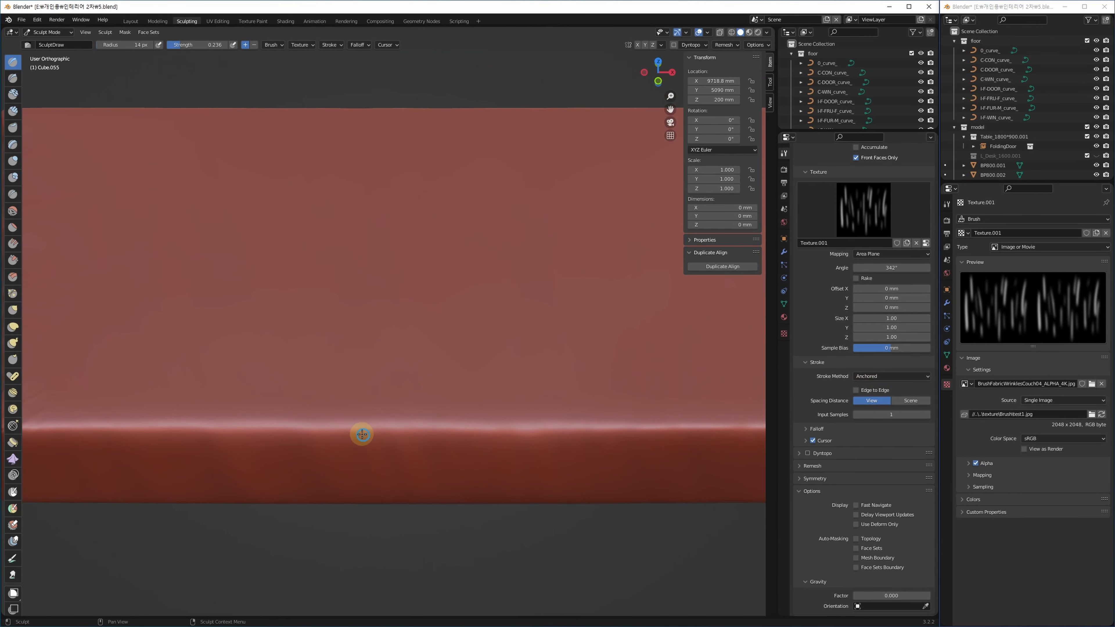
{"action": "left_click", "coordinate": [442, 511]}
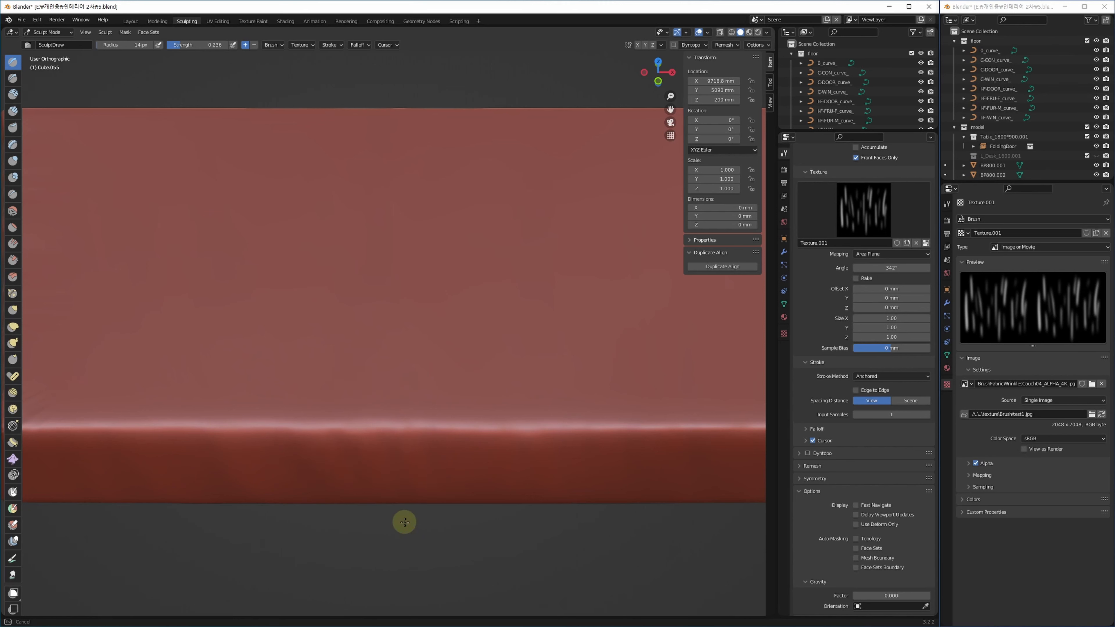
{"action": "key", "text": "ctrl+z"}
Set brush strength to 0.739 and stamp wrinkles into the slab's front edge.
{"action": "key", "text": "shift+f"}
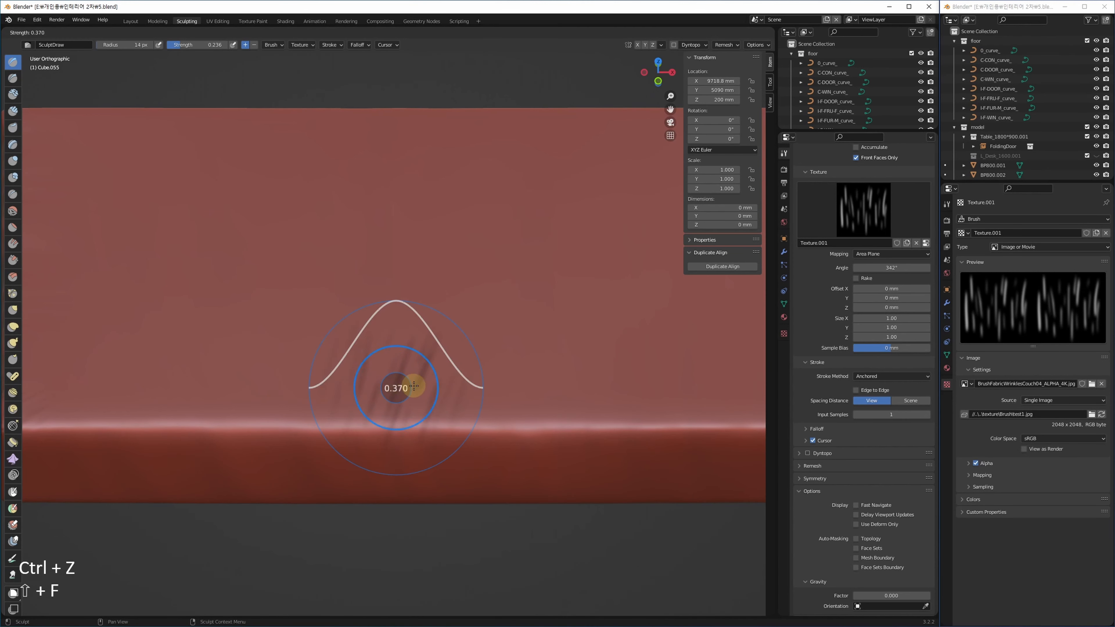
{"action": "left_click", "coordinate": [435, 386]}
{"action": "mouse_move", "coordinate": [403, 425]}
{"action": "left_mouse_down"}
{"action": "mouse_move", "coordinate": [410, 543]}
{"action": "mouse_move", "coordinate": [433, 597]}
{"action": "mouse_move", "coordinate": [467, 583]}
{"action": "left_mouse_up"}
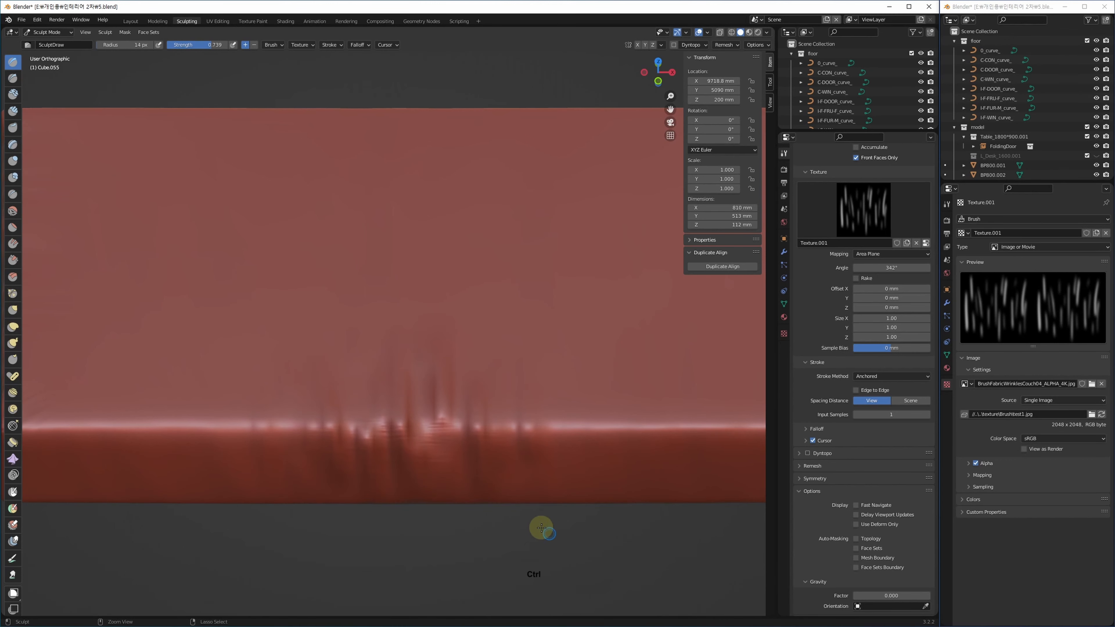
{"action": "middle_click_drag", "start_coordinate": [510, 493], "coordinate": [454, 456], "text": "alt"}
{"action": "scroll", "coordinate": [420, 398], "scroll_direction": "up", "scroll_amount": 5}
{"action": "scroll", "coordinate": [438, 405], "scroll_direction": "down", "scroll_amount": 1}
{"action": "scroll", "coordinate": [439, 406], "scroll_direction": "down", "scroll_amount": 3}
Lower brush strength to 0.473 and set radius to 426 px, undoing the last stamp.
{"action": "key", "text": "shift+f"}
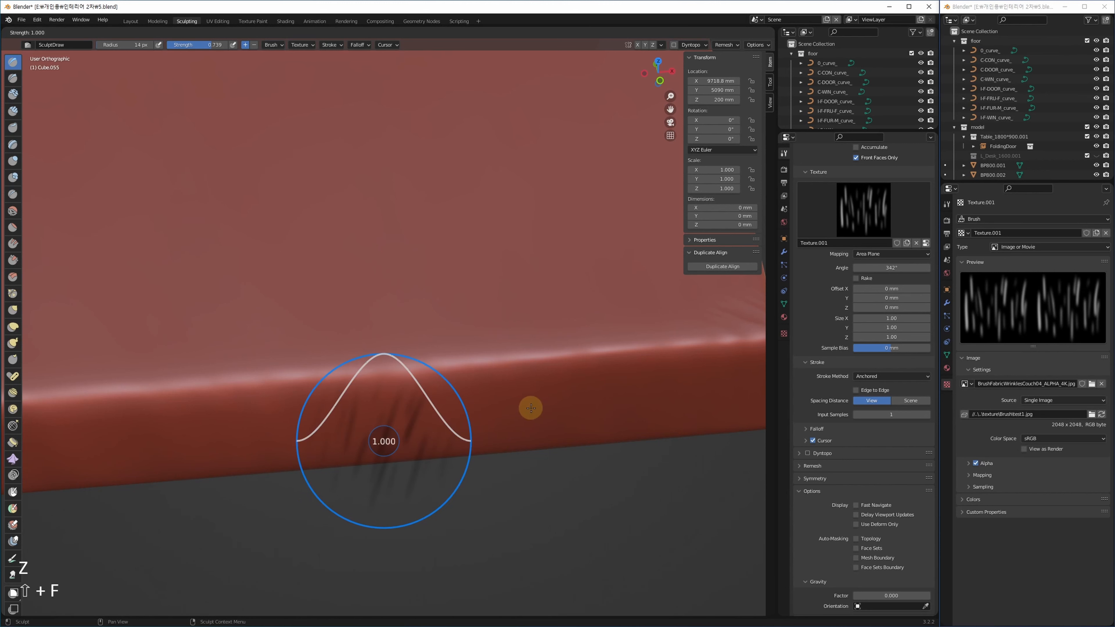
{"action": "left_click", "coordinate": [368, 459]}
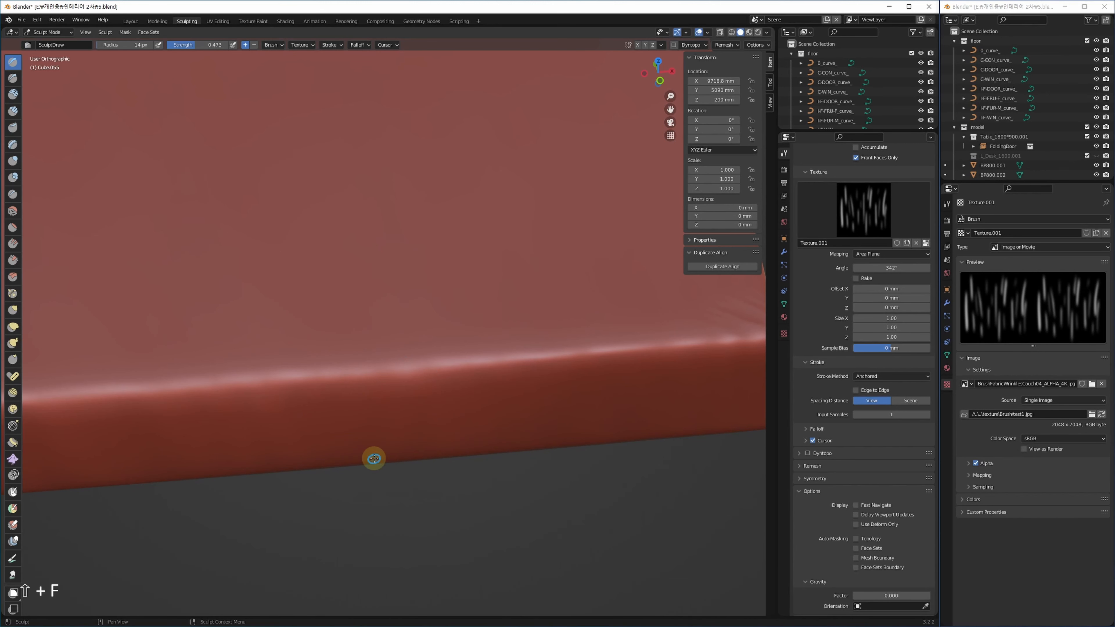
{"action": "key", "text": "f"}
{"action": "left_click", "coordinate": [551, 428]}
{"action": "scroll", "coordinate": [351, 470], "scroll_direction": "down", "scroll_amount": 3}
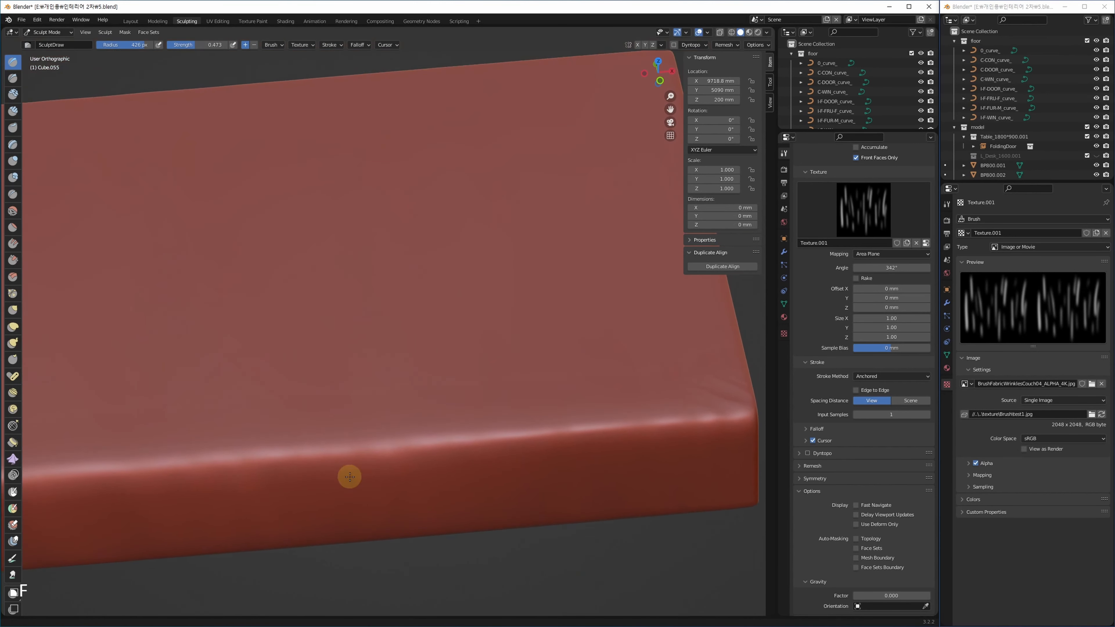
{"action": "key", "text": "ctrl+z"}
Settle on brush strength 0.261 and radius 237 px after undoing another stamp.
{"action": "key", "text": "shift+f"}
{"action": "left_click", "coordinate": [424, 433]}
{"action": "key", "text": "ctrl+z"}
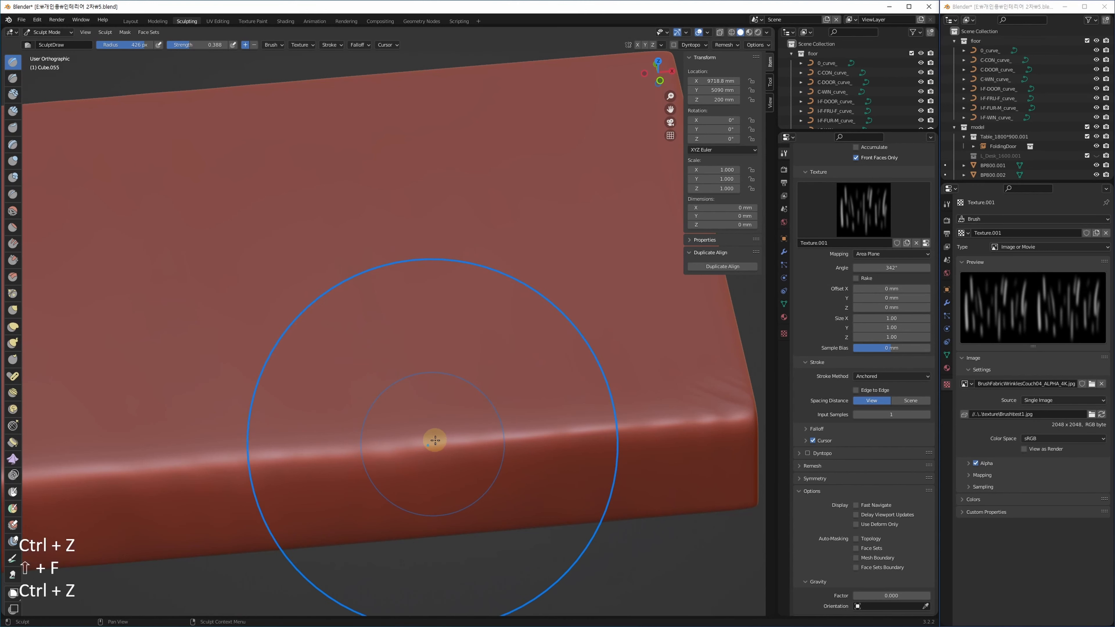
{"action": "key", "text": "shift+f"}
{"action": "left_click", "coordinate": [439, 461]}
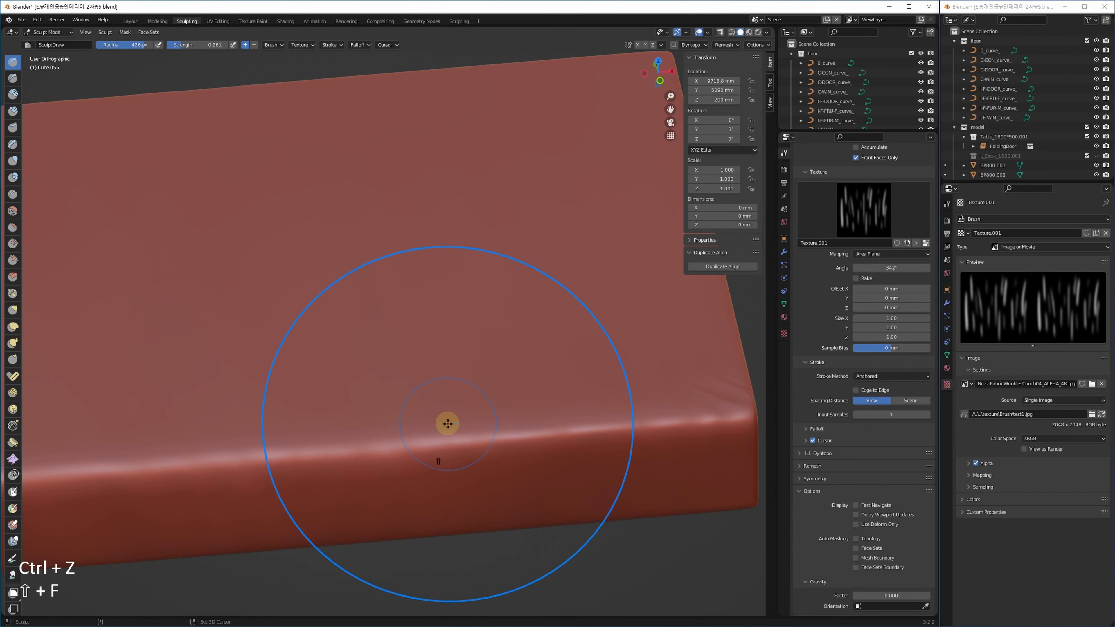
{"action": "key", "text": "f"}
{"action": "left_click", "coordinate": [373, 433]}
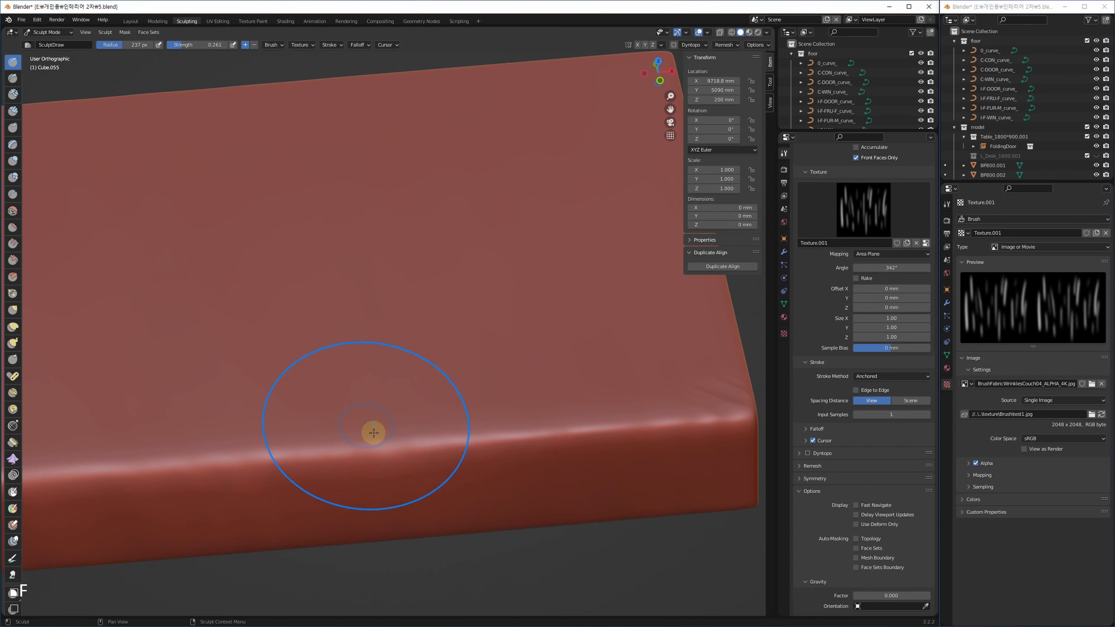
{"action": "scroll", "coordinate": [395, 444], "scroll_direction": "down", "scroll_amount": 5}
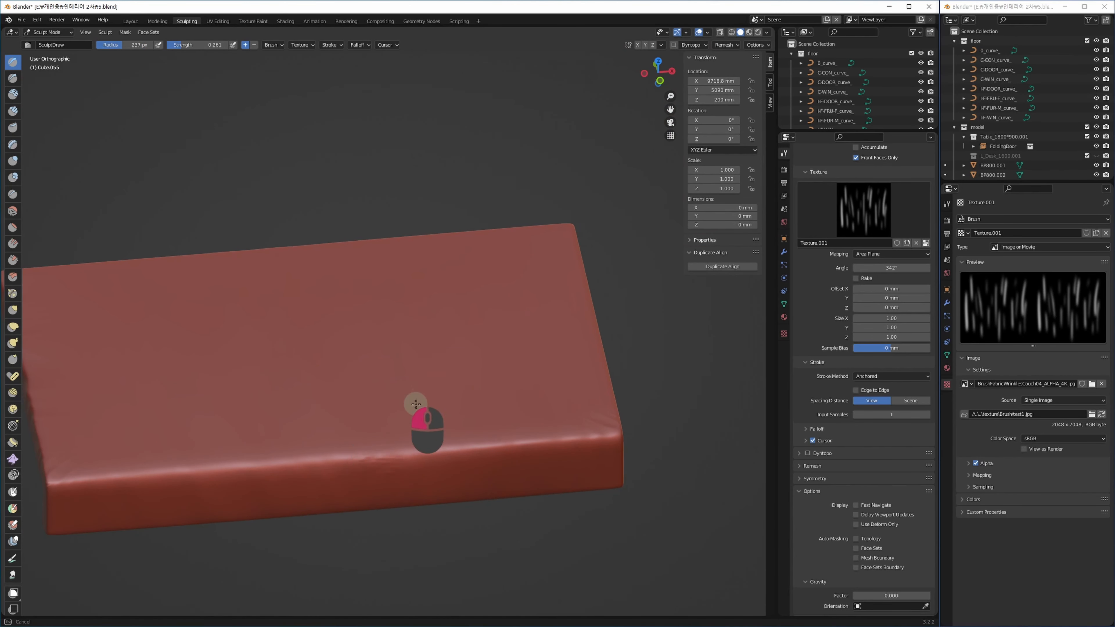
Stamp diagonal fabric wrinkles into the slab's front edge and top, then soften them.
{"action": "mouse_move", "coordinate": [416, 404]}
{"action": "left_mouse_down"}
{"action": "mouse_move", "coordinate": [420, 344]}
{"action": "mouse_move", "coordinate": [427, 365]}
{"action": "left_mouse_up"}
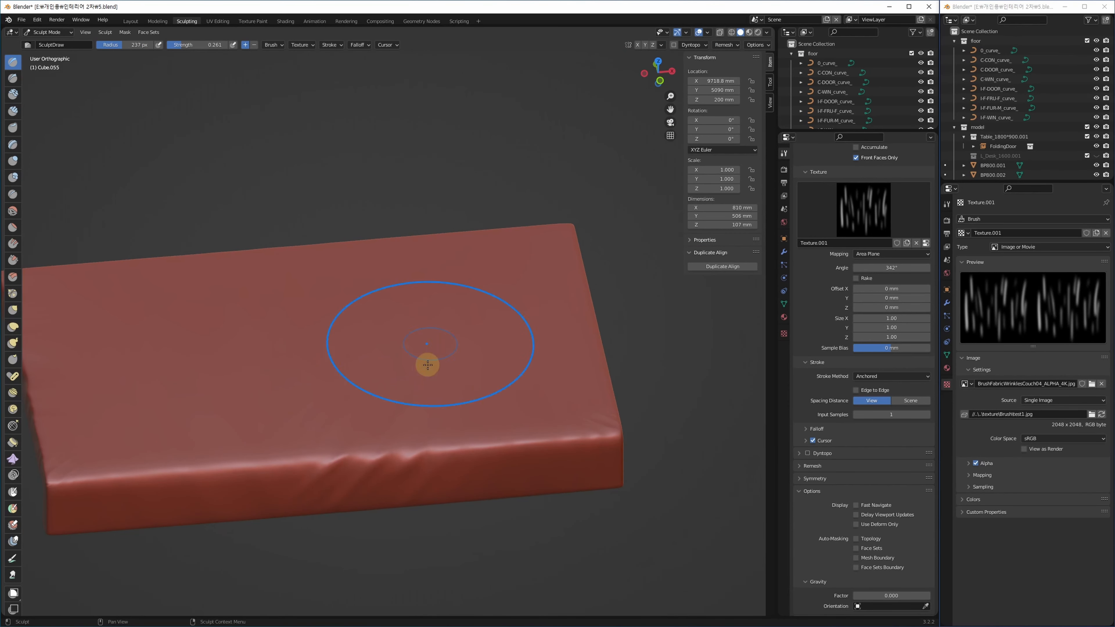
{"action": "mouse_move", "coordinate": [428, 364]}
{"action": "middle_mouse_down", "text": "alt"}
{"action": "mouse_move", "coordinate": [424, 475]}
{"action": "mouse_move", "coordinate": [411, 374]}
{"action": "middle_mouse_up", "text": "alt"}
{"action": "mouse_move", "coordinate": [410, 374]}
{"action": "left_mouse_down"}
{"action": "mouse_move", "coordinate": [436, 274]}
{"action": "mouse_move", "coordinate": [423, 227]}
{"action": "left_mouse_up"}
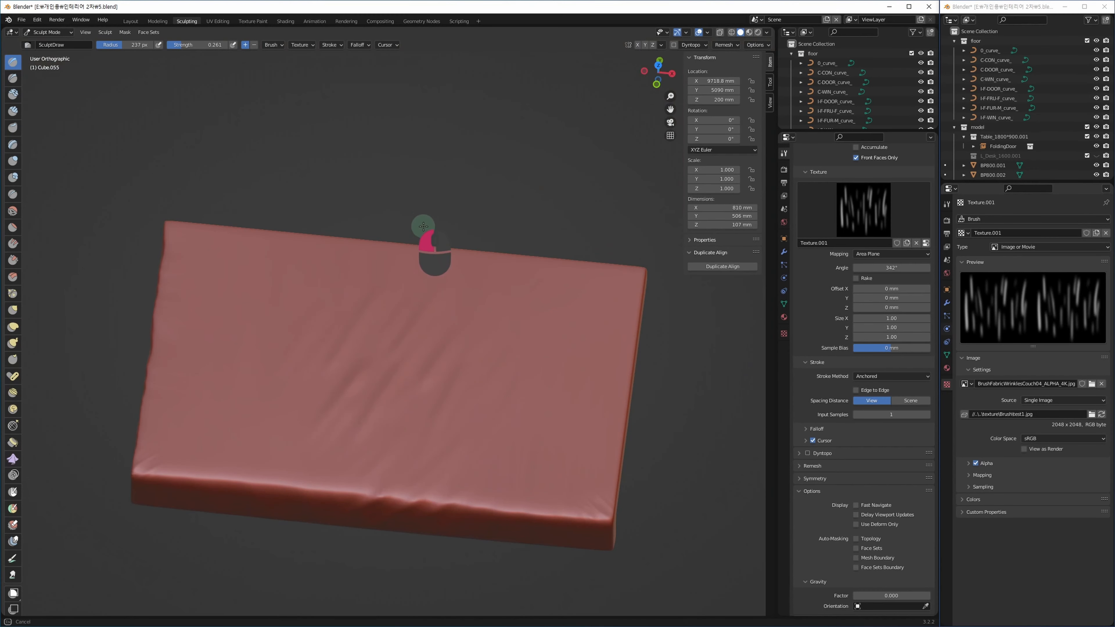
{"action": "left_click_drag", "start_coordinate": [397, 188], "coordinate": [397, 190]}
{"action": "mouse_move", "coordinate": [415, 522]}
{"action": "middle_mouse_down", "text": "shift"}
{"action": "mouse_move", "coordinate": [498, 483]}
{"action": "mouse_move", "coordinate": [494, 475]}
{"action": "middle_mouse_up", "text": "shift"}
{"action": "left_click_drag", "start_coordinate": [441, 354], "coordinate": [375, 370], "text": "shift"}
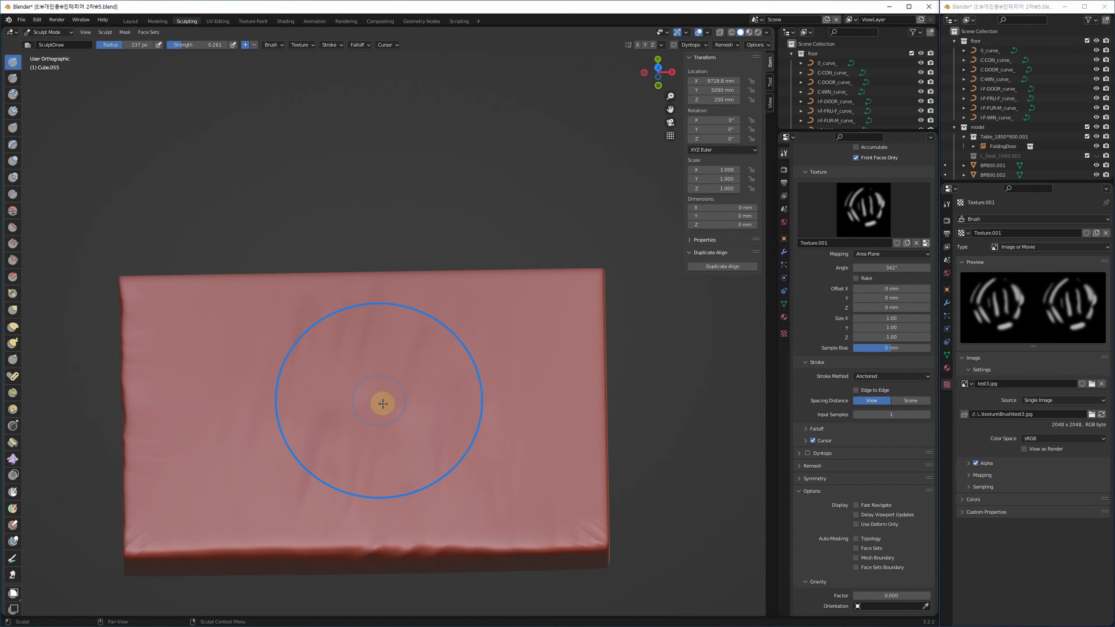
Stamp the new texture pattern into the slab twice, then smooth it with the Smooth brush.
{"action": "middle_click_drag", "start_coordinate": [406, 410], "coordinate": [363, 409]}
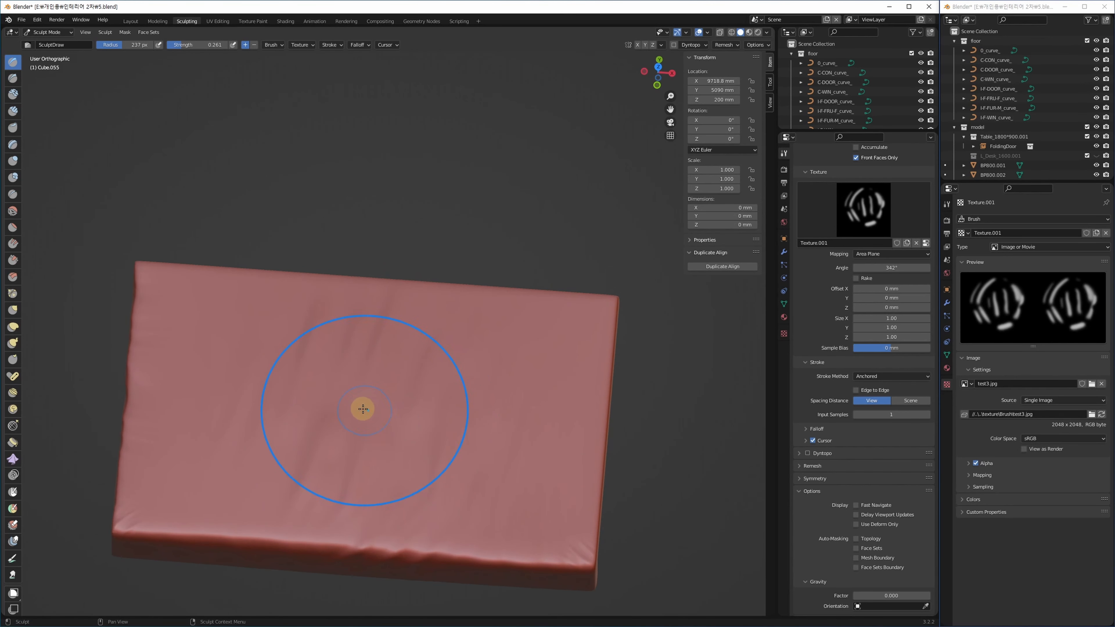
{"action": "left_click_drag", "start_coordinate": [360, 406], "coordinate": [396, 299]}
{"action": "mouse_move", "coordinate": [417, 453]}
{"action": "middle_mouse_down"}
{"action": "mouse_move", "coordinate": [409, 483]}
{"action": "mouse_move", "coordinate": [457, 483]}
{"action": "mouse_move", "coordinate": [439, 484]}
{"action": "mouse_move", "coordinate": [441, 501]}
{"action": "mouse_move", "coordinate": [411, 466]}
{"action": "mouse_move", "coordinate": [394, 481]}
{"action": "middle_mouse_up"}
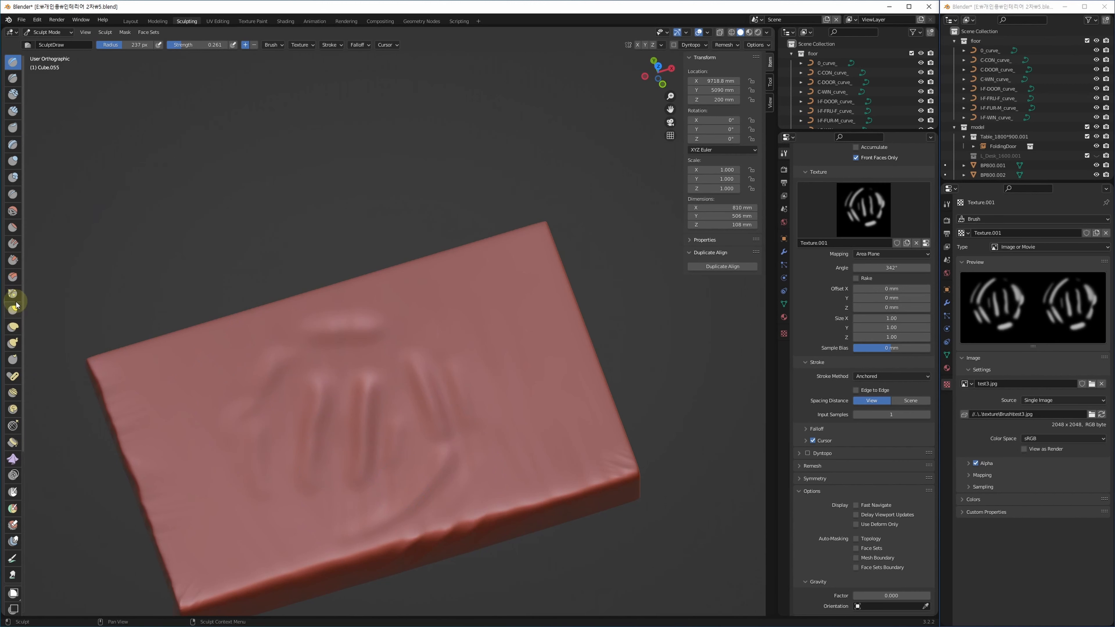
{"action": "left_click", "coordinate": [13, 212]}
{"action": "mouse_move", "coordinate": [319, 431]}
{"action": "left_mouse_down"}
{"action": "mouse_move", "coordinate": [352, 417]}
{"action": "mouse_move", "coordinate": [325, 376]}
{"action": "mouse_move", "coordinate": [318, 449]}
{"action": "mouse_move", "coordinate": [463, 418]}
{"action": "mouse_move", "coordinate": [316, 466]}
{"action": "left_mouse_up"}
{"action": "mouse_move", "coordinate": [316, 465]}
{"action": "middle_mouse_down"}
{"action": "mouse_move", "coordinate": [513, 471]}
{"action": "mouse_move", "coordinate": [525, 483]}
{"action": "mouse_move", "coordinate": [423, 380]}
{"action": "middle_mouse_up"}
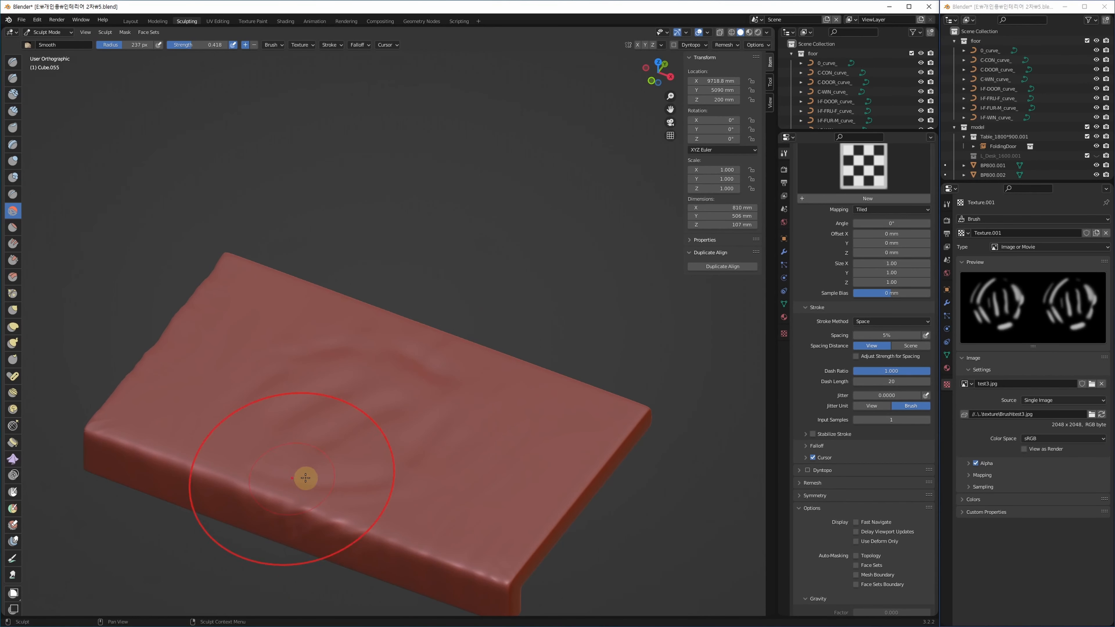
Zoom in on the slab's corner and stroke light streaky wrinkles rising from the edge.
{"action": "mouse_move", "coordinate": [416, 498]}
{"action": "middle_mouse_down"}
{"action": "mouse_move", "coordinate": [421, 478]}
{"action": "mouse_move", "coordinate": [477, 454]}
{"action": "middle_mouse_up"}
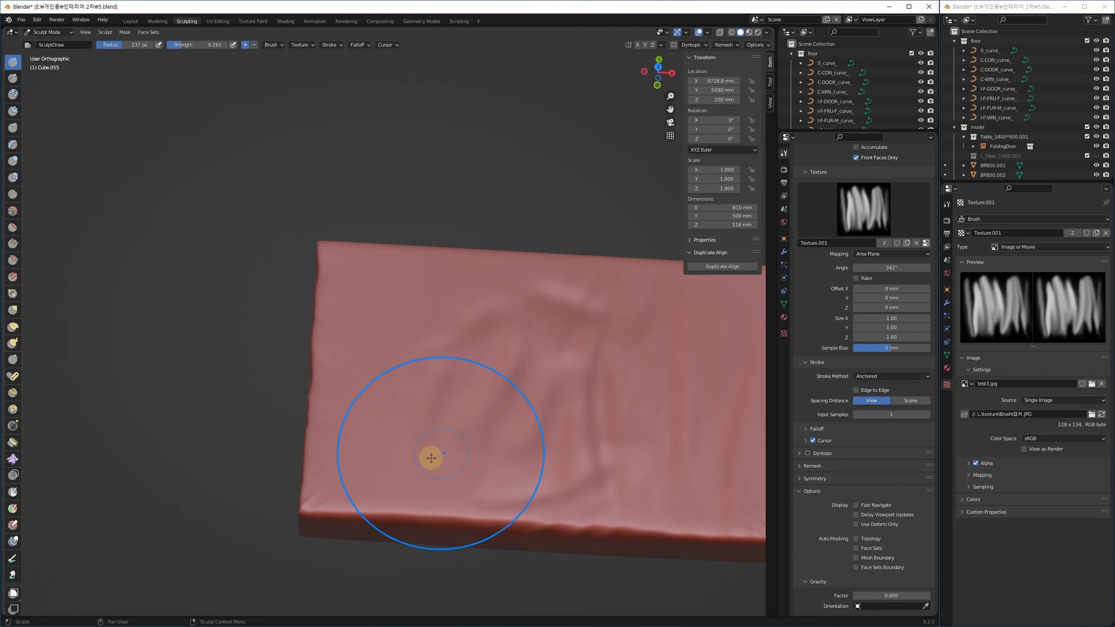
{"action": "middle_click_drag", "start_coordinate": [431, 458], "coordinate": [429, 366]}
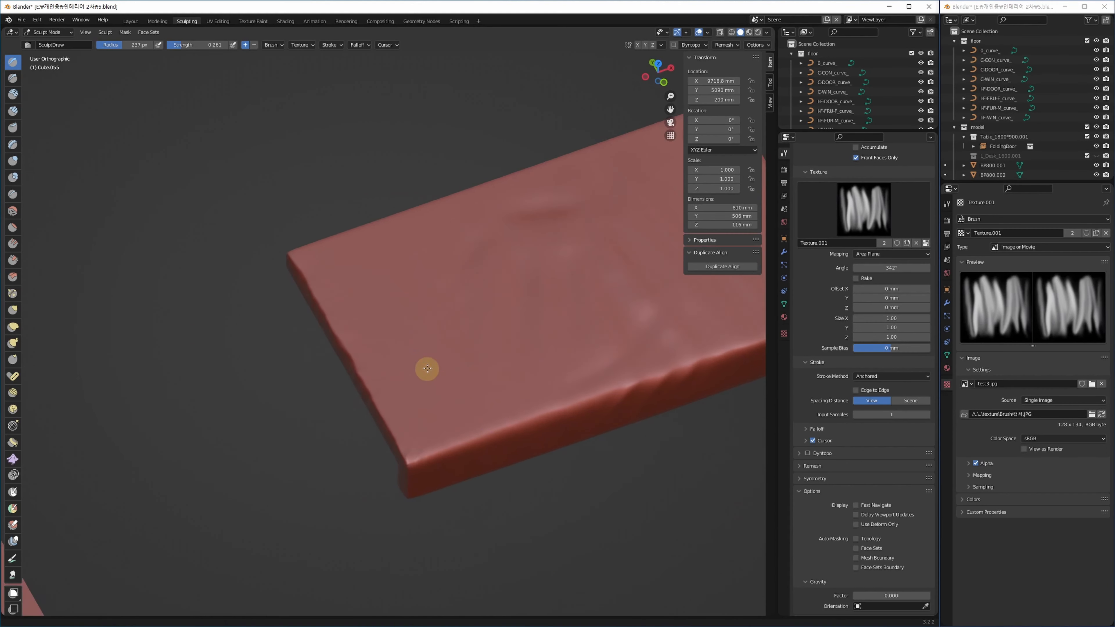
{"action": "scroll", "coordinate": [425, 479], "scroll_direction": "up", "scroll_amount": 6}
{"action": "scroll", "coordinate": [424, 479], "scroll_direction": "up", "scroll_amount": 1}
{"action": "mouse_move", "coordinate": [389, 481]}
{"action": "left_mouse_down"}
{"action": "mouse_move", "coordinate": [436, 373]}
{"action": "mouse_move", "coordinate": [430, 390]}
{"action": "left_mouse_up"}
{"action": "middle_click_drag", "start_coordinate": [482, 448], "coordinate": [442, 380], "text": "shift"}
{"action": "mouse_move", "coordinate": [452, 405]}
{"action": "left_mouse_down"}
{"action": "mouse_move", "coordinate": [412, 232]}
{"action": "mouse_move", "coordinate": [406, 245]}
{"action": "left_mouse_up"}
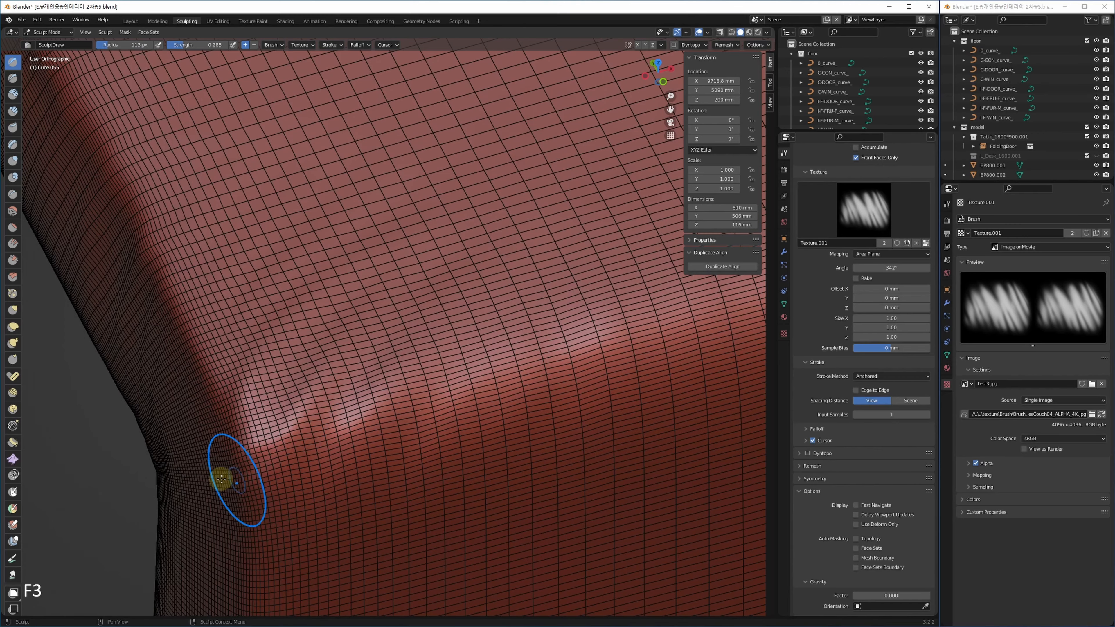
Frame the slab corner and sculpt a first diagonal-streak crease across the slab top.
{"action": "mouse_move", "coordinate": [274, 429]}
{"action": "middle_mouse_down"}
{"action": "mouse_move", "coordinate": [437, 354]}
{"action": "mouse_move", "coordinate": [476, 321]}
{"action": "middle_mouse_up"}
{"action": "middle_click_drag", "start_coordinate": [496, 358], "coordinate": [316, 443]}
{"action": "scroll", "coordinate": [317, 444], "scroll_direction": "down", "scroll_amount": 2}
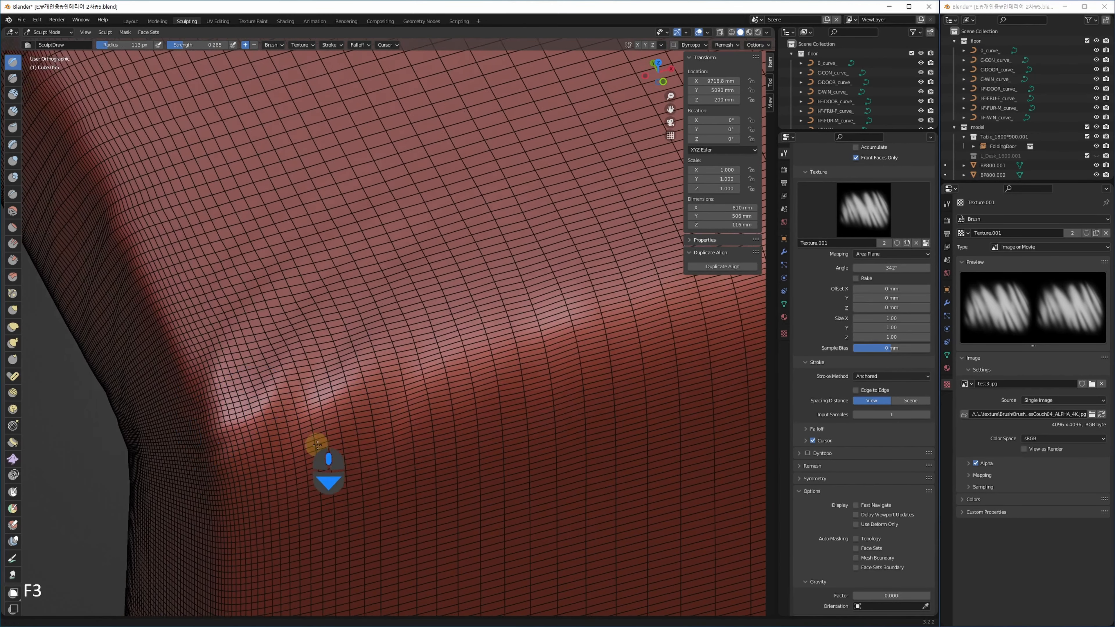
{"action": "scroll", "coordinate": [586, 352], "scroll_direction": "down", "scroll_amount": 5}
{"action": "scroll", "coordinate": [587, 351], "scroll_direction": "up", "scroll_amount": 3}
{"action": "middle_click_drag", "start_coordinate": [586, 351], "coordinate": [334, 445]}
{"action": "scroll", "coordinate": [334, 445], "scroll_direction": "down", "scroll_amount": 1}
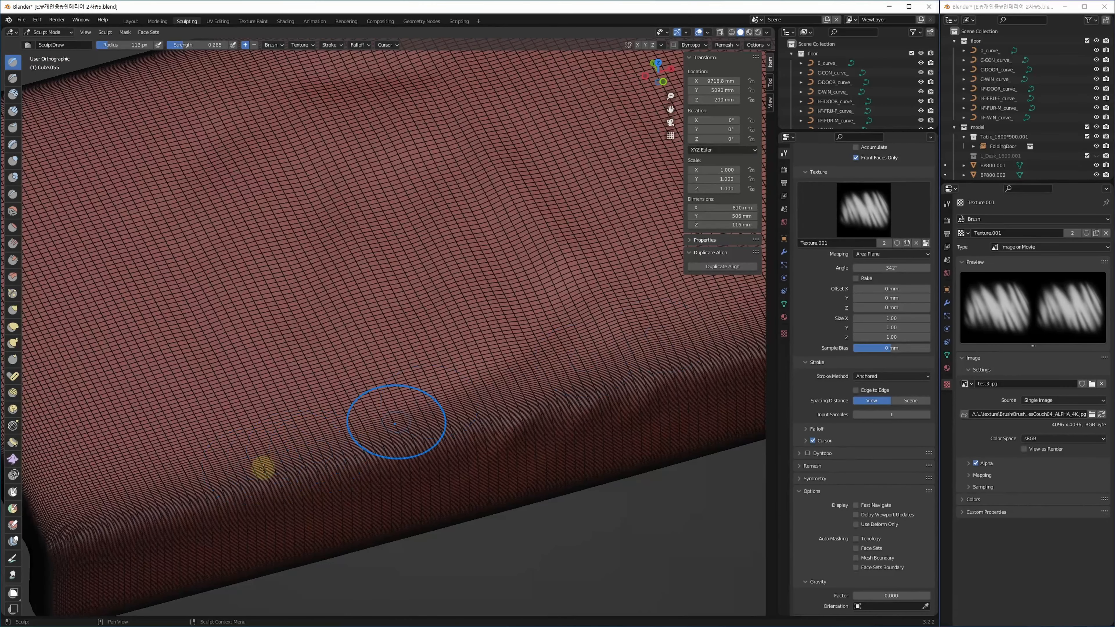
{"action": "middle_click_drag", "start_coordinate": [463, 390], "coordinate": [451, 387]}
{"action": "mouse_move", "coordinate": [410, 389]}
{"action": "left_mouse_down"}
{"action": "mouse_move", "coordinate": [332, 437]}
{"action": "mouse_move", "coordinate": [358, 380]}
{"action": "mouse_move", "coordinate": [364, 374]}
{"action": "mouse_move", "coordinate": [332, 435]}
{"action": "mouse_move", "coordinate": [326, 565]}
{"action": "mouse_move", "coordinate": [328, 545]}
{"action": "left_mouse_up"}
Press wrinkles into the slab's front face, undo the bad stroke, and start a new one.
{"action": "key", "text": "F3"}
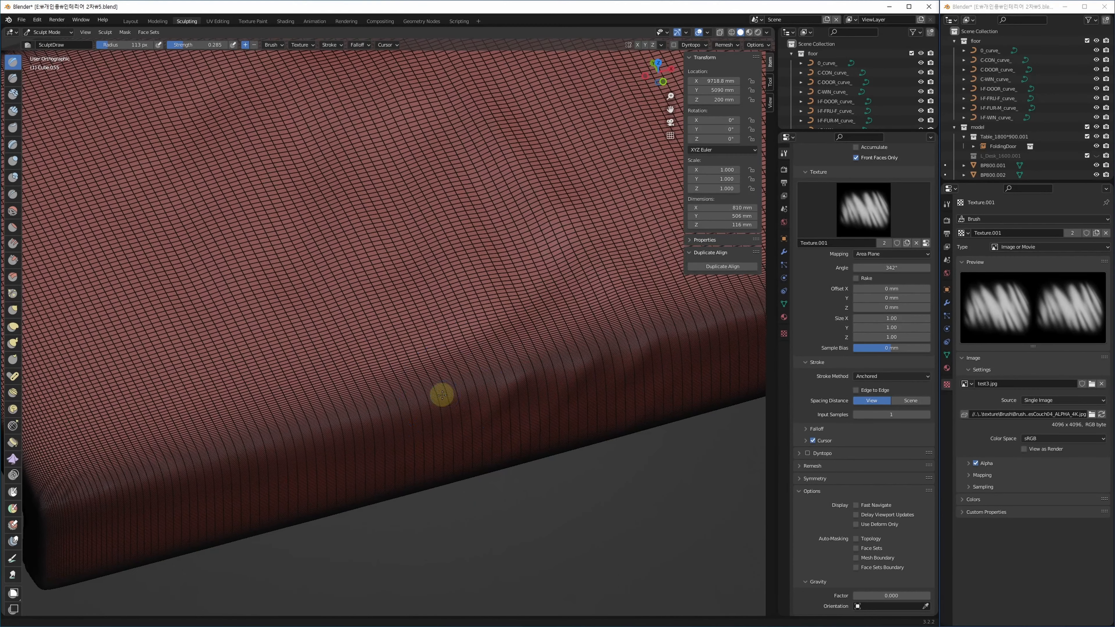
{"action": "key", "text": "F3"}
{"action": "mouse_move", "coordinate": [414, 443]}
{"action": "middle_mouse_down", "text": "alt"}
{"action": "mouse_move", "coordinate": [406, 422]}
{"action": "mouse_move", "coordinate": [406, 436]}
{"action": "middle_mouse_up", "text": "alt"}
{"action": "mouse_move", "coordinate": [314, 453]}
{"action": "left_mouse_down"}
{"action": "mouse_move", "coordinate": [375, 443]}
{"action": "mouse_move", "coordinate": [361, 456]}
{"action": "left_mouse_up"}
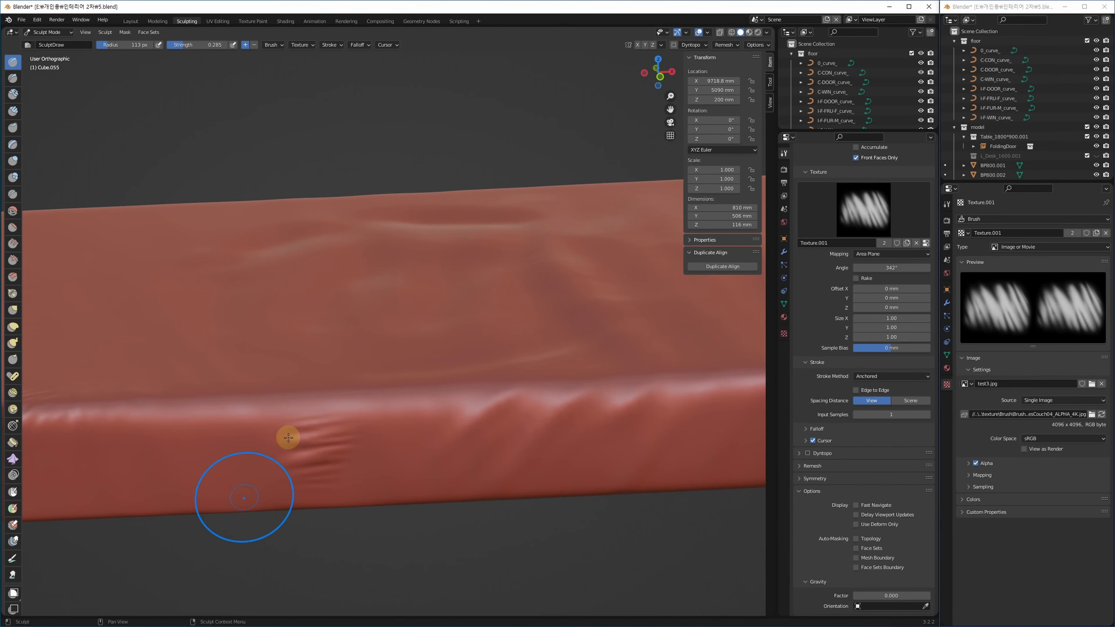
{"action": "mouse_move", "coordinate": [348, 491]}
{"action": "middle_mouse_down", "text": "alt"}
{"action": "mouse_move", "coordinate": [393, 463]}
{"action": "mouse_move", "coordinate": [405, 491]}
{"action": "mouse_move", "coordinate": [405, 474]}
{"action": "middle_mouse_up", "text": "alt"}
{"action": "key", "text": "ctrl+z"}
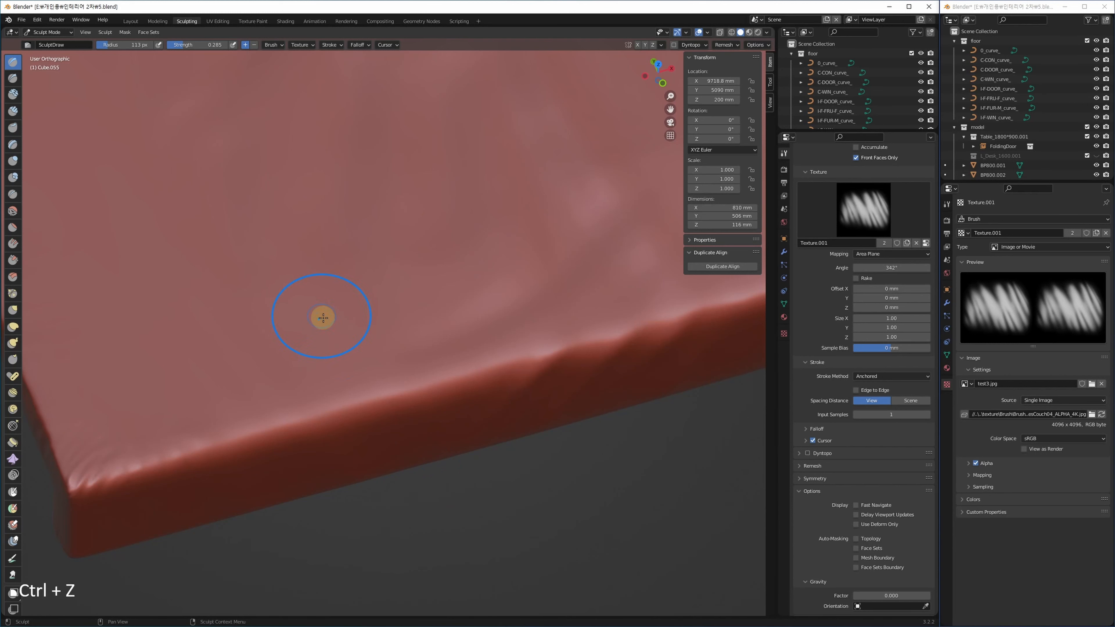
{"action": "mouse_move", "coordinate": [323, 358]}
{"action": "left_mouse_down"}
{"action": "mouse_move", "coordinate": [293, 404]}
{"action": "mouse_move", "coordinate": [289, 431]}
{"action": "mouse_move", "coordinate": [305, 438]}
{"action": "left_mouse_up"}
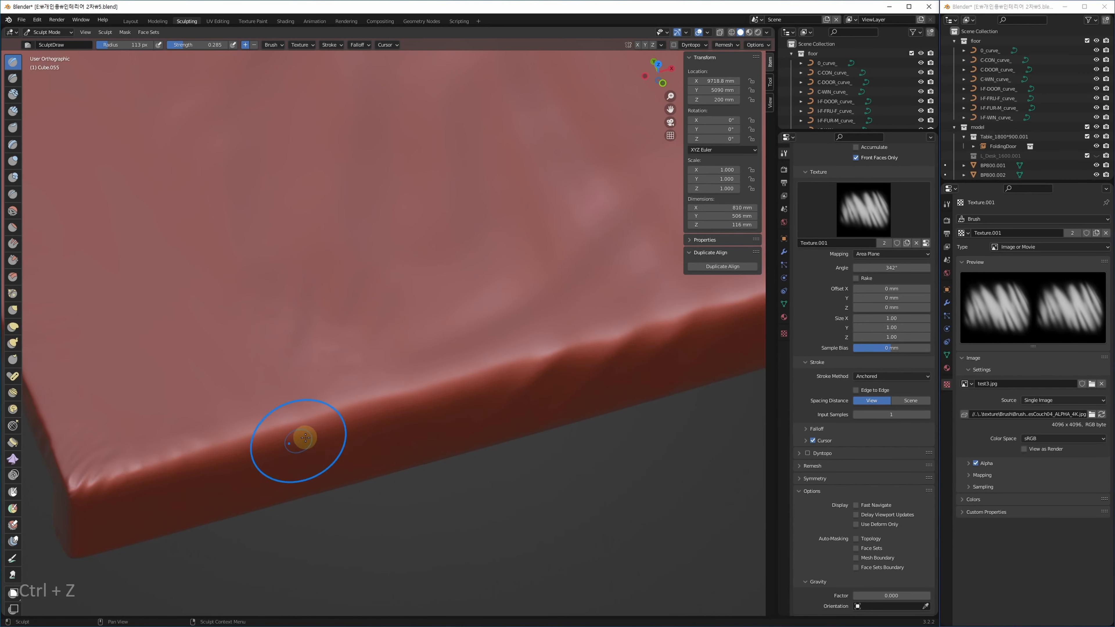
Subdivide the cushion's Multires modifier one more level, to 6.
{"action": "left_click", "coordinate": [947, 356]}
{"action": "left_click", "coordinate": [947, 303]}
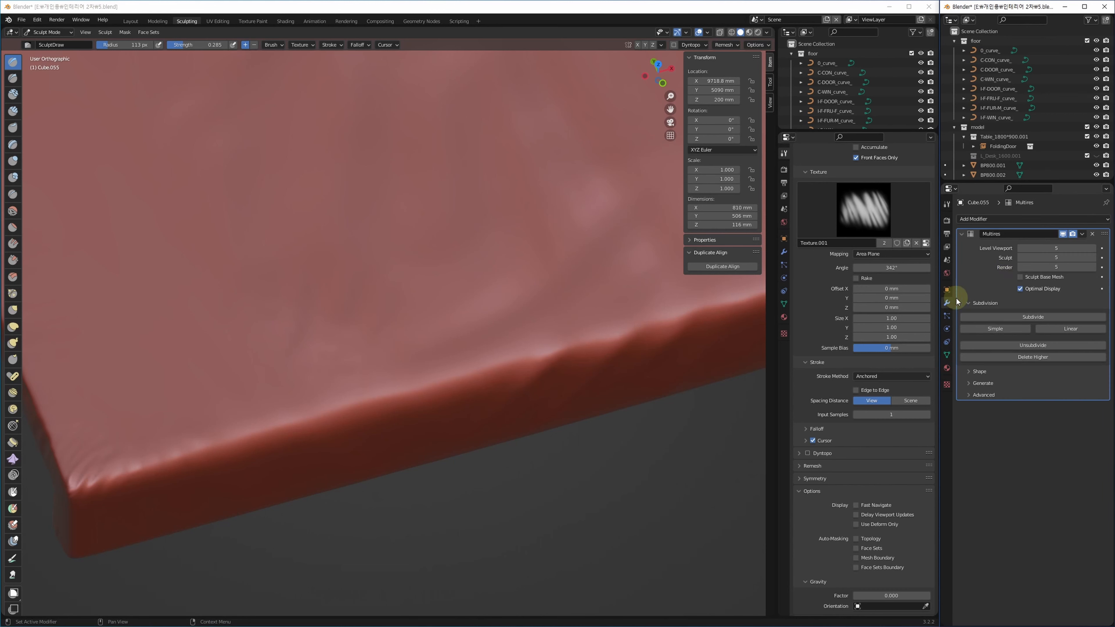
{"action": "left_click", "coordinate": [1044, 317]}
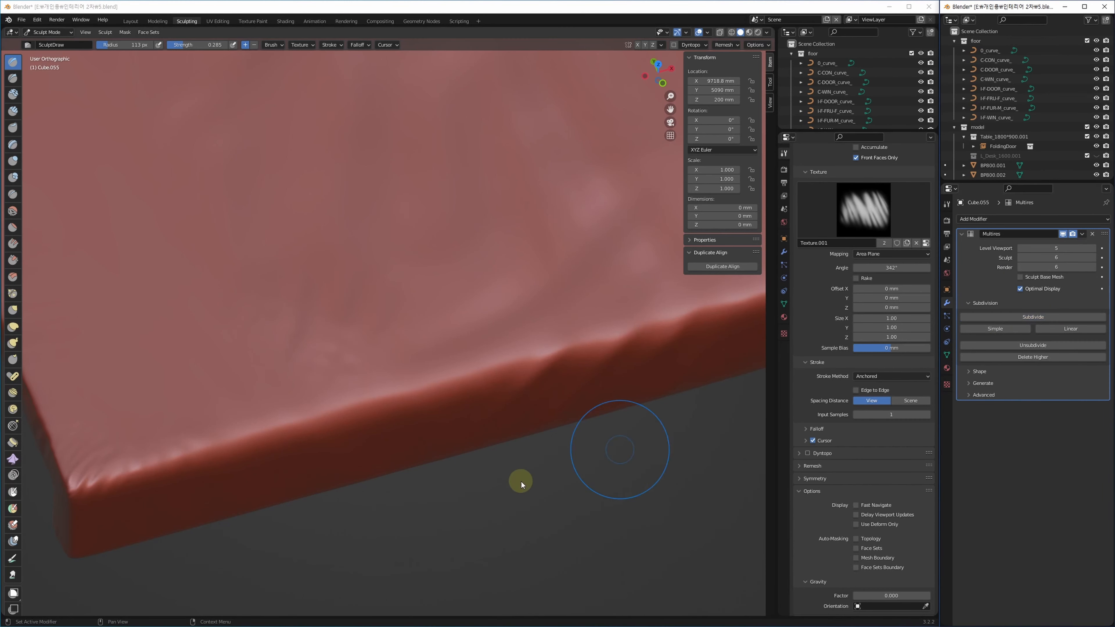
Sculpt finer creases along the slab's front edge and right corner, undoing one stroke.
{"action": "mouse_move", "coordinate": [421, 357]}
{"action": "left_mouse_down"}
{"action": "mouse_move", "coordinate": [428, 385]}
{"action": "mouse_move", "coordinate": [406, 401]}
{"action": "mouse_move", "coordinate": [409, 415]}
{"action": "left_mouse_up"}
{"action": "key", "text": "ctrl+z"}
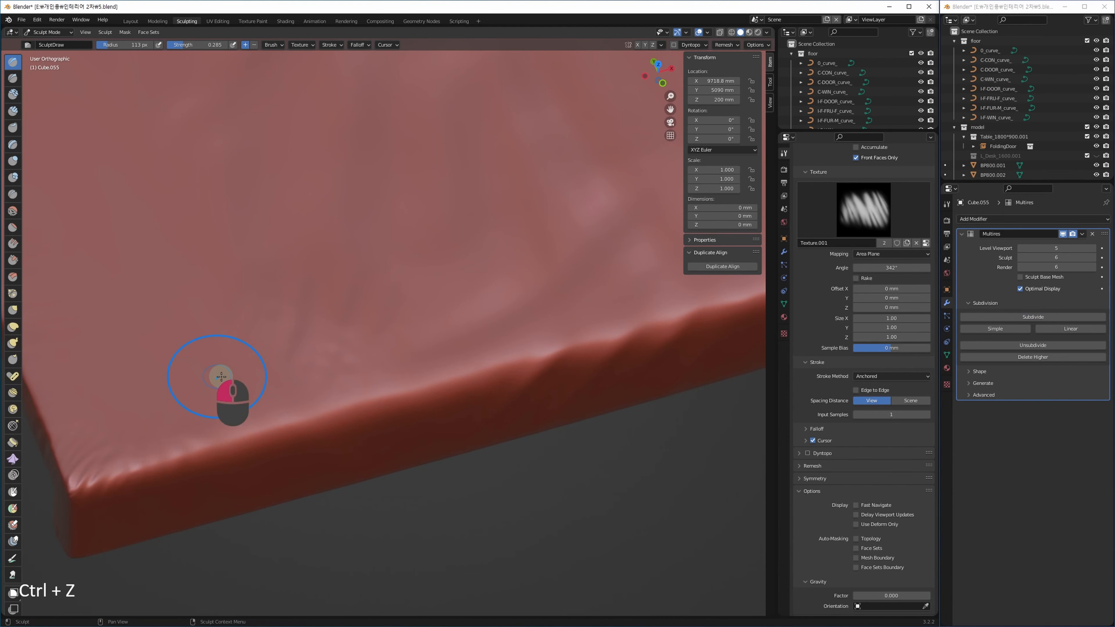
{"action": "left_click_drag", "start_coordinate": [332, 293], "coordinate": [327, 267], "text": "ctrl"}
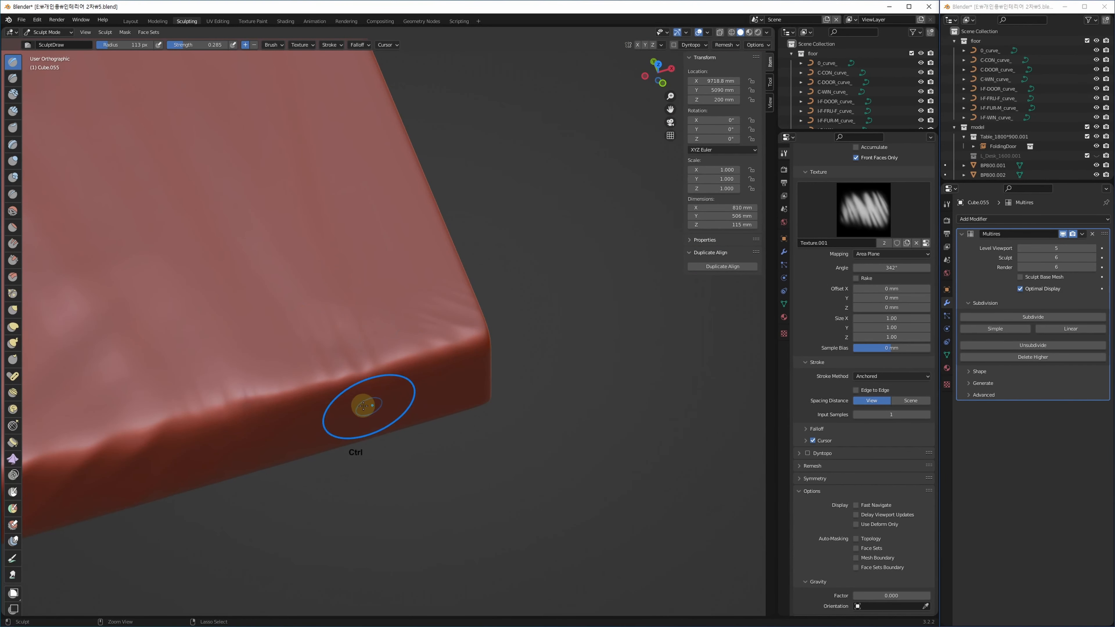
{"action": "mouse_move", "coordinate": [356, 392]}
{"action": "left_mouse_down", "text": "ctrl"}
{"action": "mouse_move", "coordinate": [370, 431]}
{"action": "mouse_move", "coordinate": [388, 430]}
{"action": "left_mouse_up", "text": "ctrl"}
{"action": "mouse_move", "coordinate": [388, 429]}
{"action": "middle_mouse_down"}
{"action": "mouse_move", "coordinate": [361, 428]}
{"action": "mouse_move", "coordinate": [331, 398]}
{"action": "mouse_move", "coordinate": [333, 382]}
{"action": "mouse_move", "coordinate": [344, 391]}
{"action": "mouse_move", "coordinate": [532, 353]}
{"action": "mouse_move", "coordinate": [545, 373]}
{"action": "middle_mouse_up"}
{"action": "middle_click_drag", "start_coordinate": [388, 403], "coordinate": [460, 426], "text": "ctrl"}
{"action": "middle_click_drag", "start_coordinate": [346, 467], "coordinate": [424, 416], "text": "alt"}
Leave sculpting and pull the view back across the bench alcoves.
{"action": "key", "text": "q"}
{"action": "mouse_move", "coordinate": [478, 403]}
{"action": "middle_mouse_down"}
{"action": "mouse_move", "coordinate": [331, 356]}
{"action": "mouse_move", "coordinate": [361, 316]}
{"action": "middle_mouse_up"}
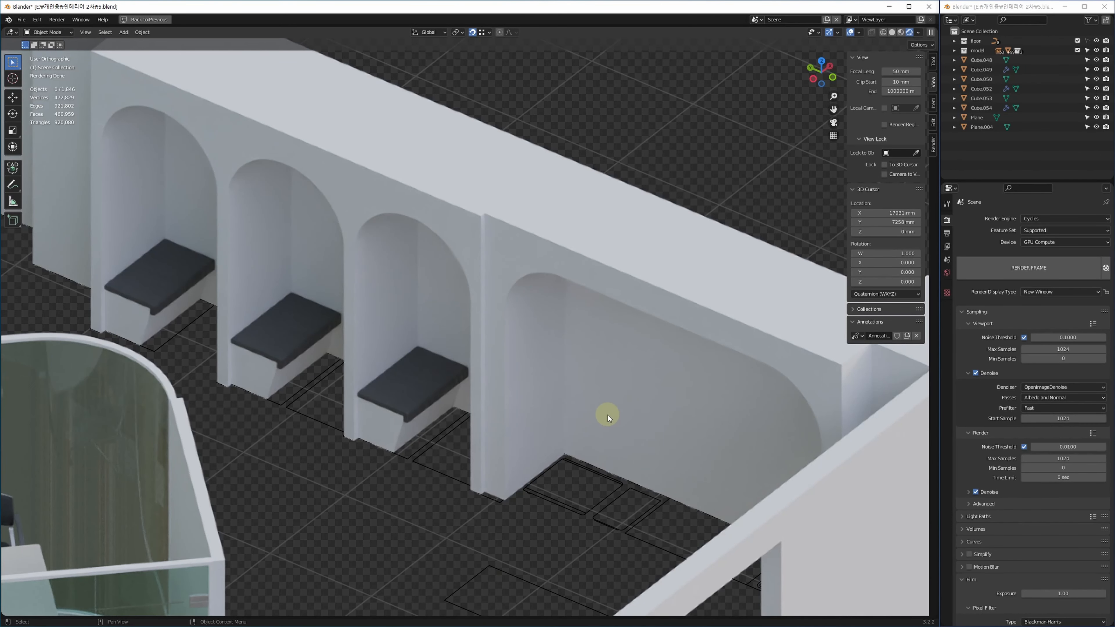
{"action": "middle_click_drag", "start_coordinate": [501, 343], "coordinate": [593, 347], "text": "shift"}
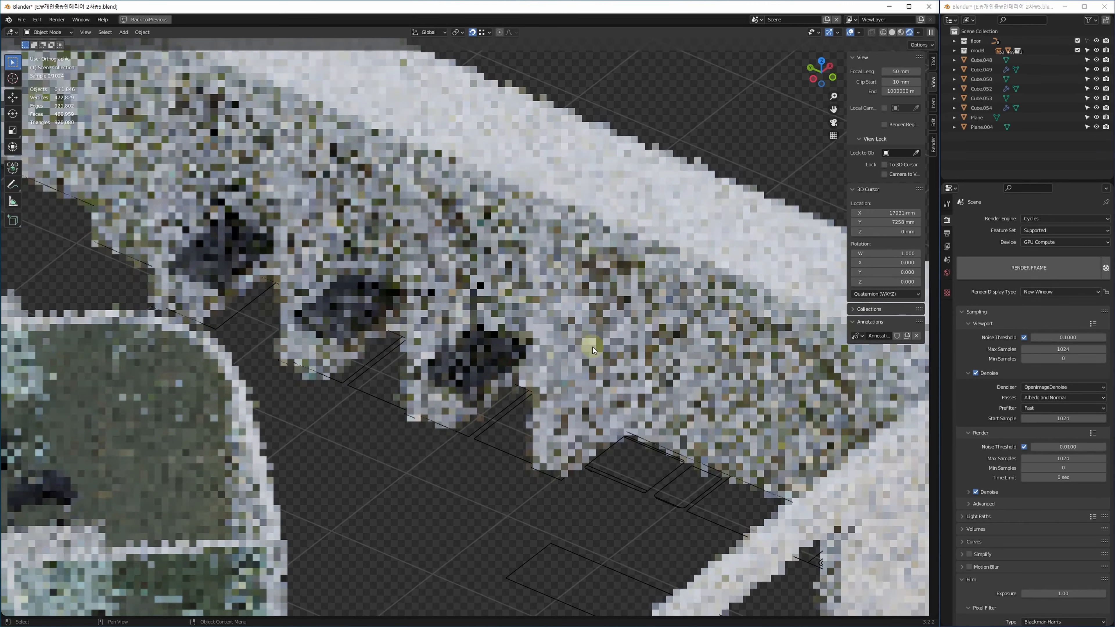
Select bench Cube.048 with walls Plane and Plane.004, then orbit around them.
{"action": "left_click", "coordinate": [458, 426]}
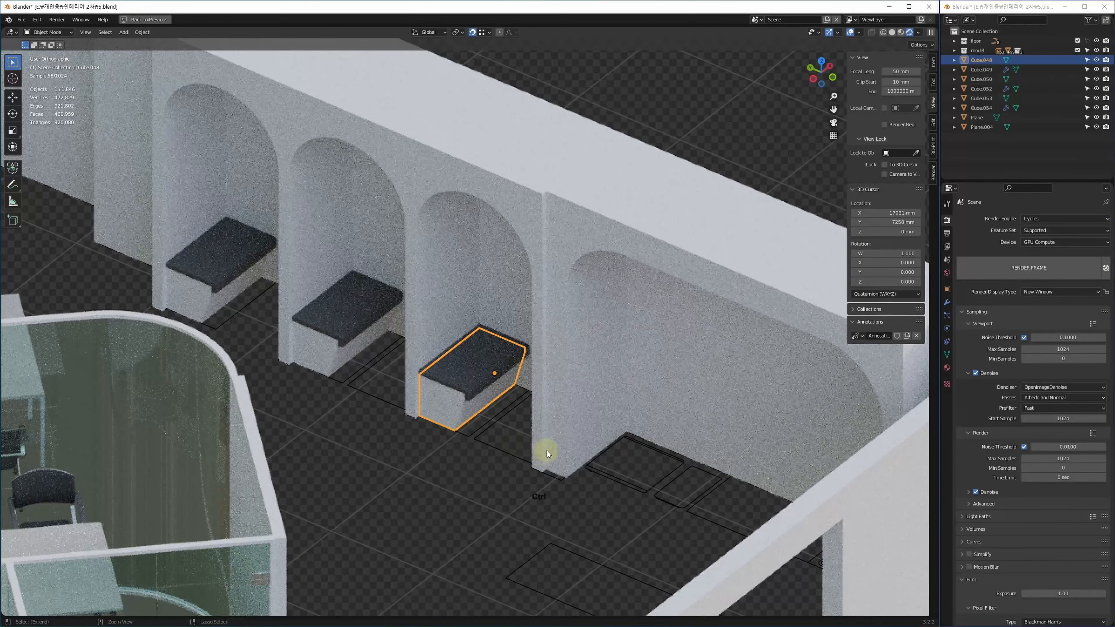
{"action": "left_click", "coordinate": [539, 448], "text": "ctrl"}
{"action": "left_click", "coordinate": [554, 439], "text": "ctrl"}
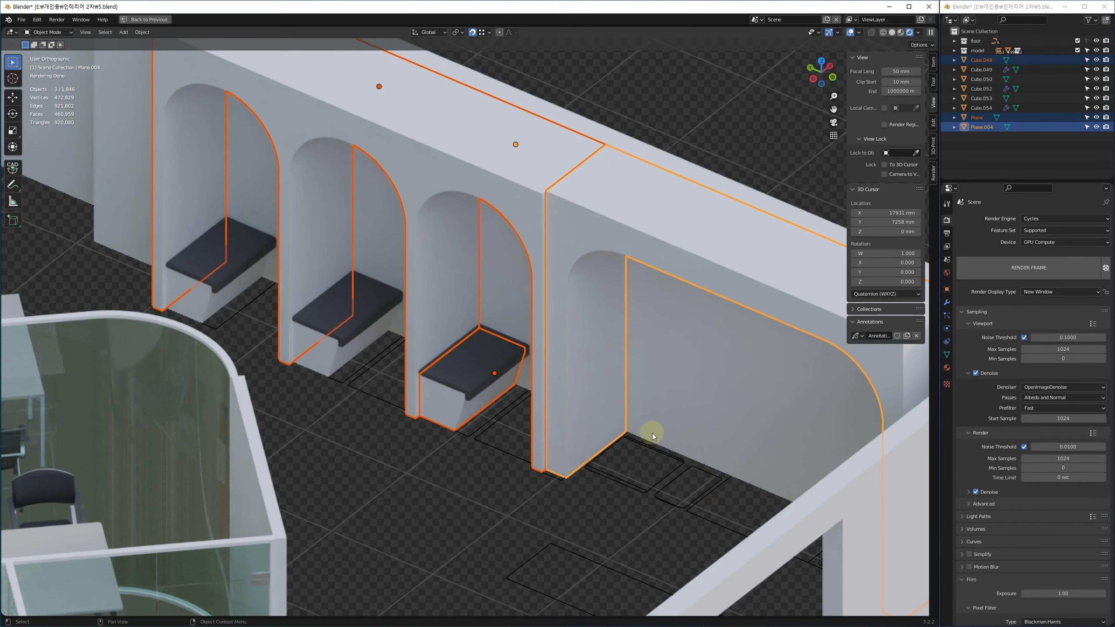
{"action": "middle_click_drag", "start_coordinate": [587, 485], "coordinate": [522, 529], "text": "shift"}
{"action": "middle_click_drag", "start_coordinate": [560, 533], "coordinate": [646, 505]}
{"action": "middle_click_drag", "start_coordinate": [695, 463], "coordinate": [503, 533], "text": "shift"}
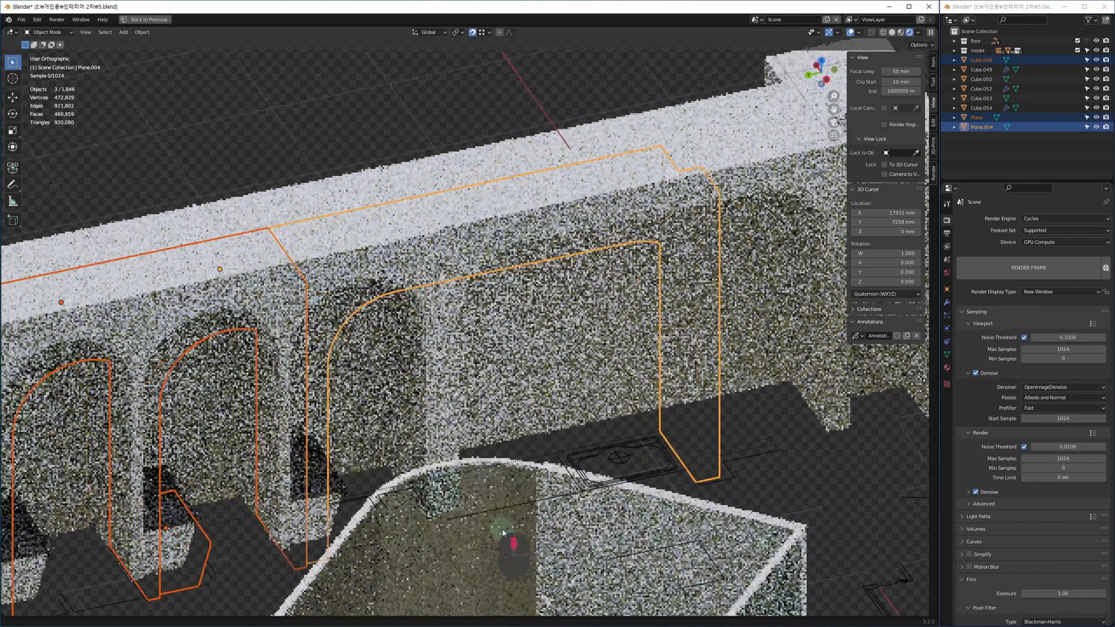